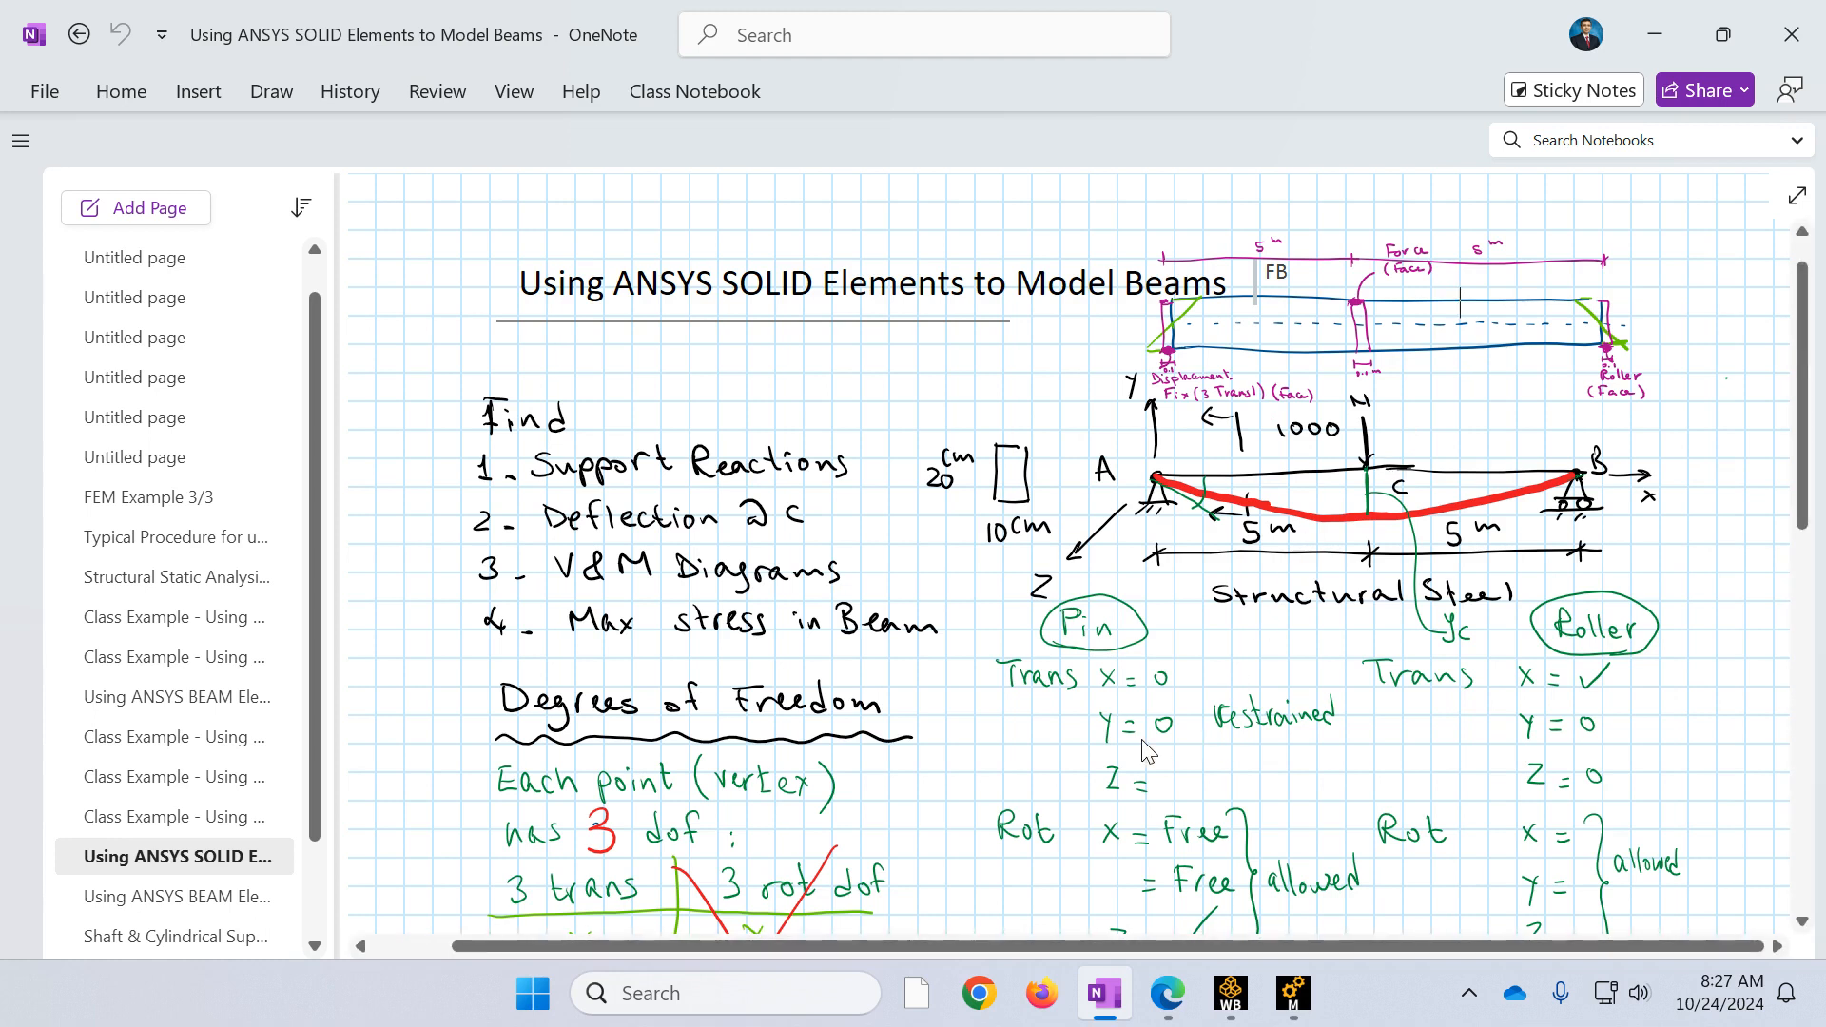
Step: Review the beam notes on degrees of freedom, pin and roller supports, rigid body restraints, and applying supports and loads to faces
{"action": "scroll", "coordinate": [968, 689], "scroll_direction": "down", "scroll_amount": 3}
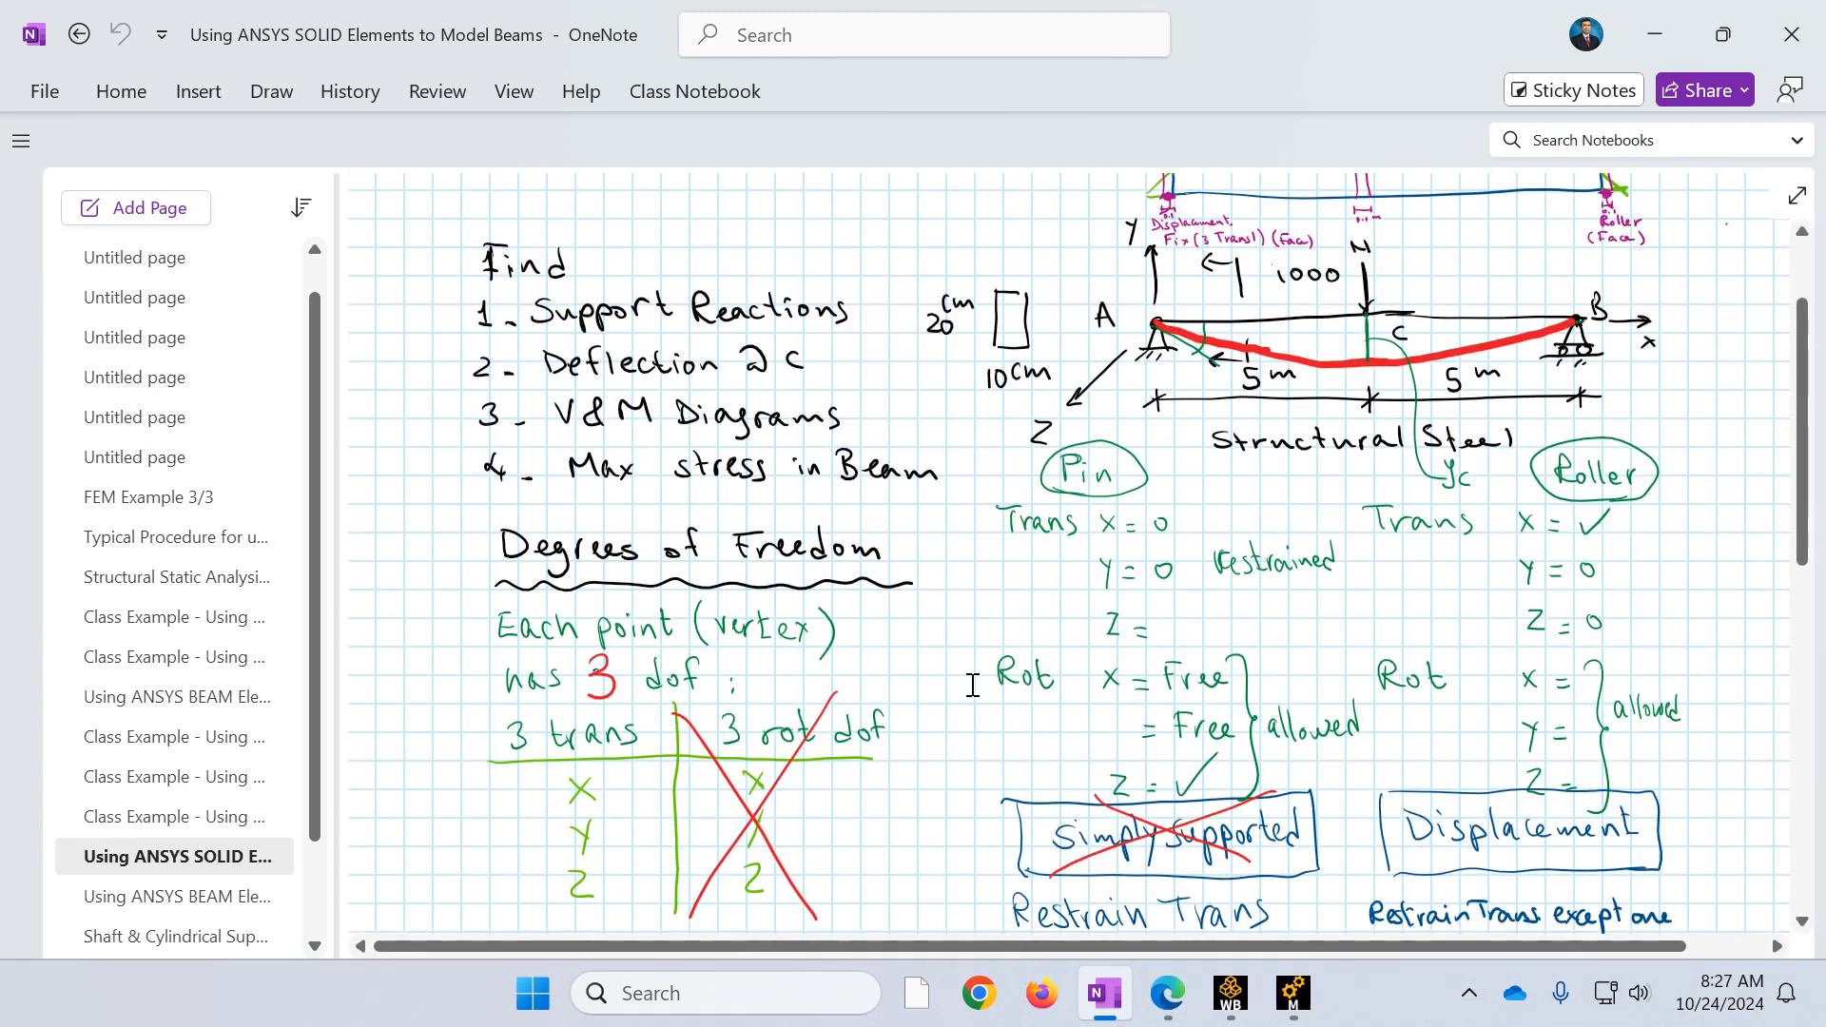
{"action": "scroll", "coordinate": [972, 685], "scroll_direction": "down", "scroll_amount": 3}
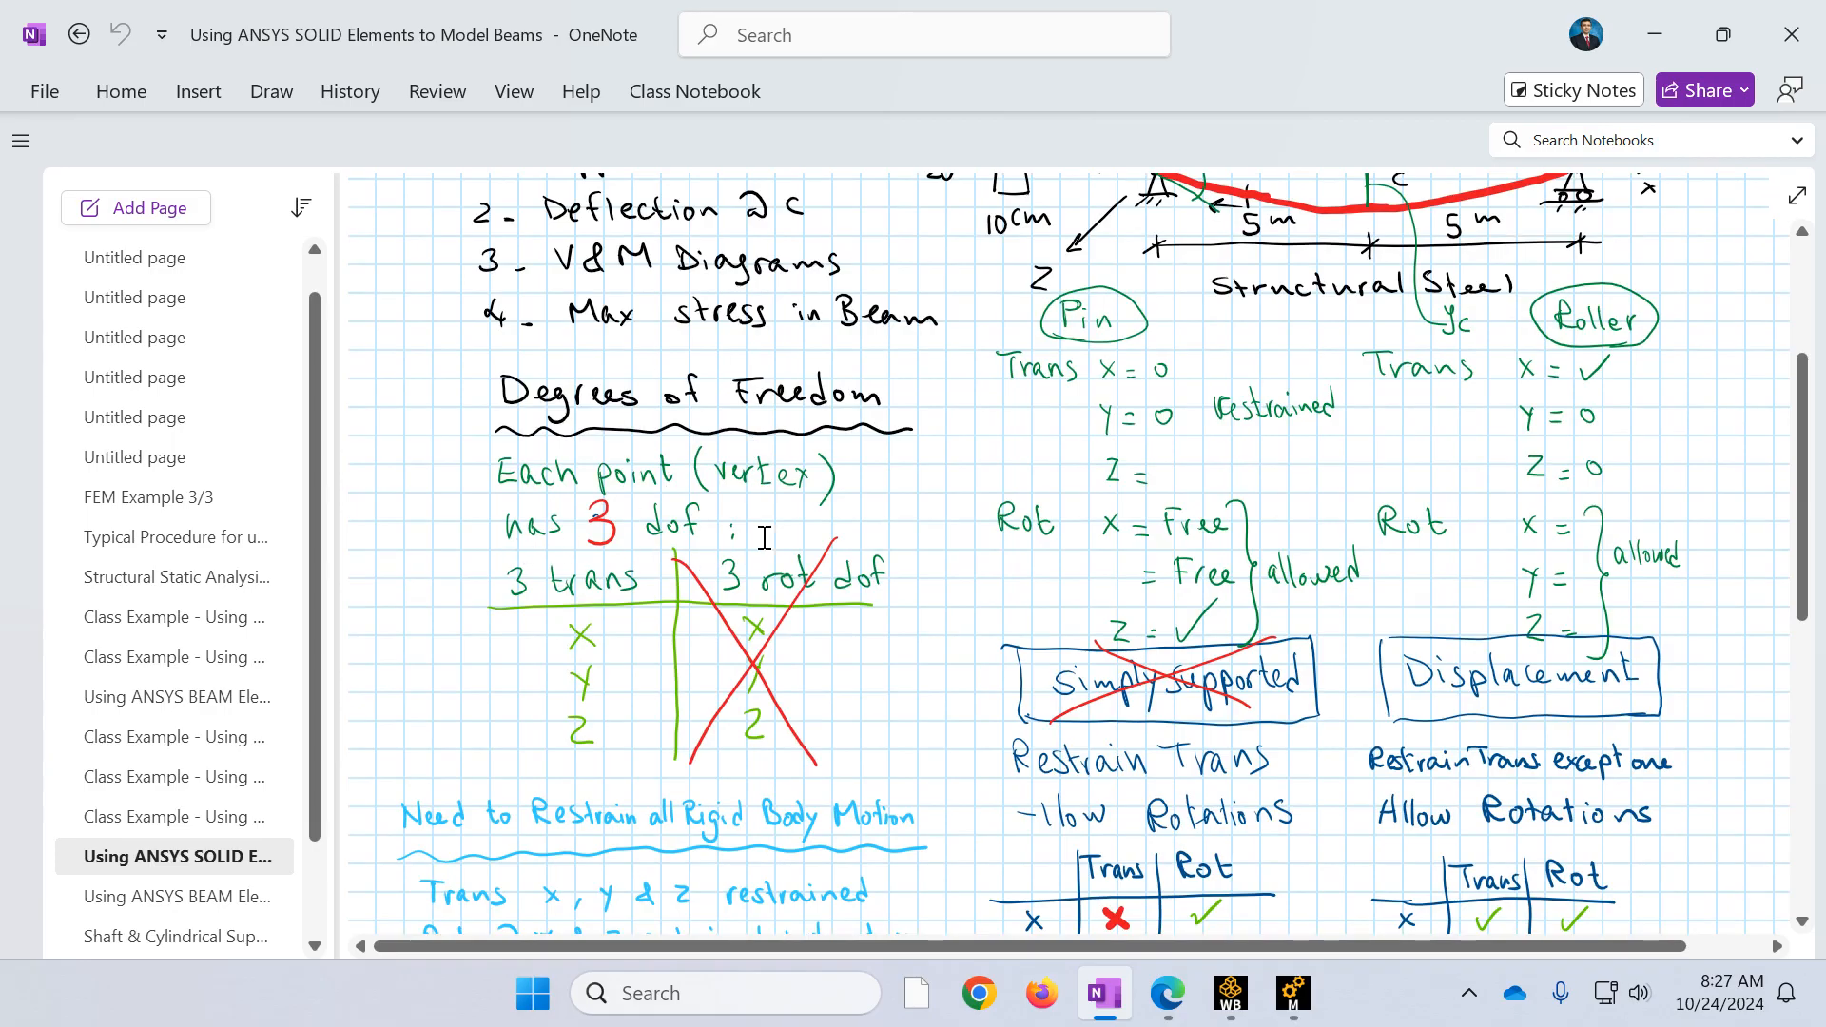
{"action": "scroll", "coordinate": [766, 539], "scroll_direction": "down", "scroll_amount": 3}
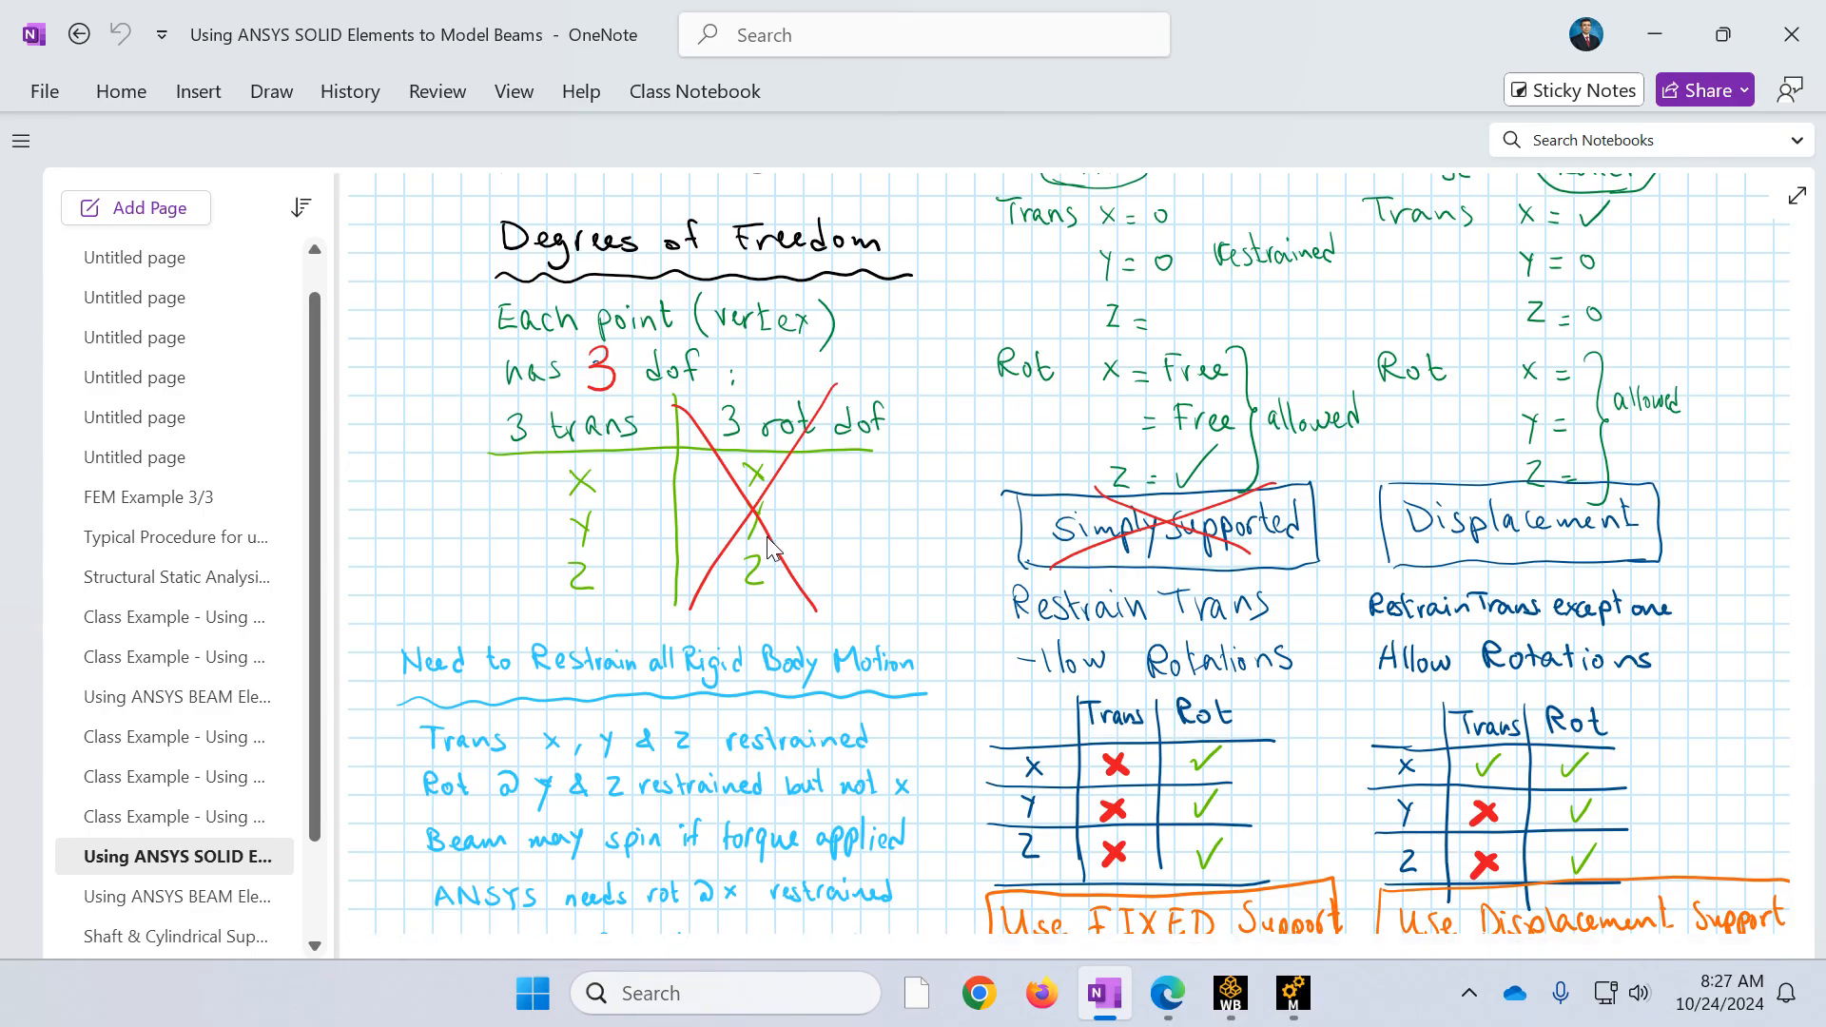
{"action": "scroll", "coordinate": [784, 629], "scroll_direction": "up", "scroll_amount": 3}
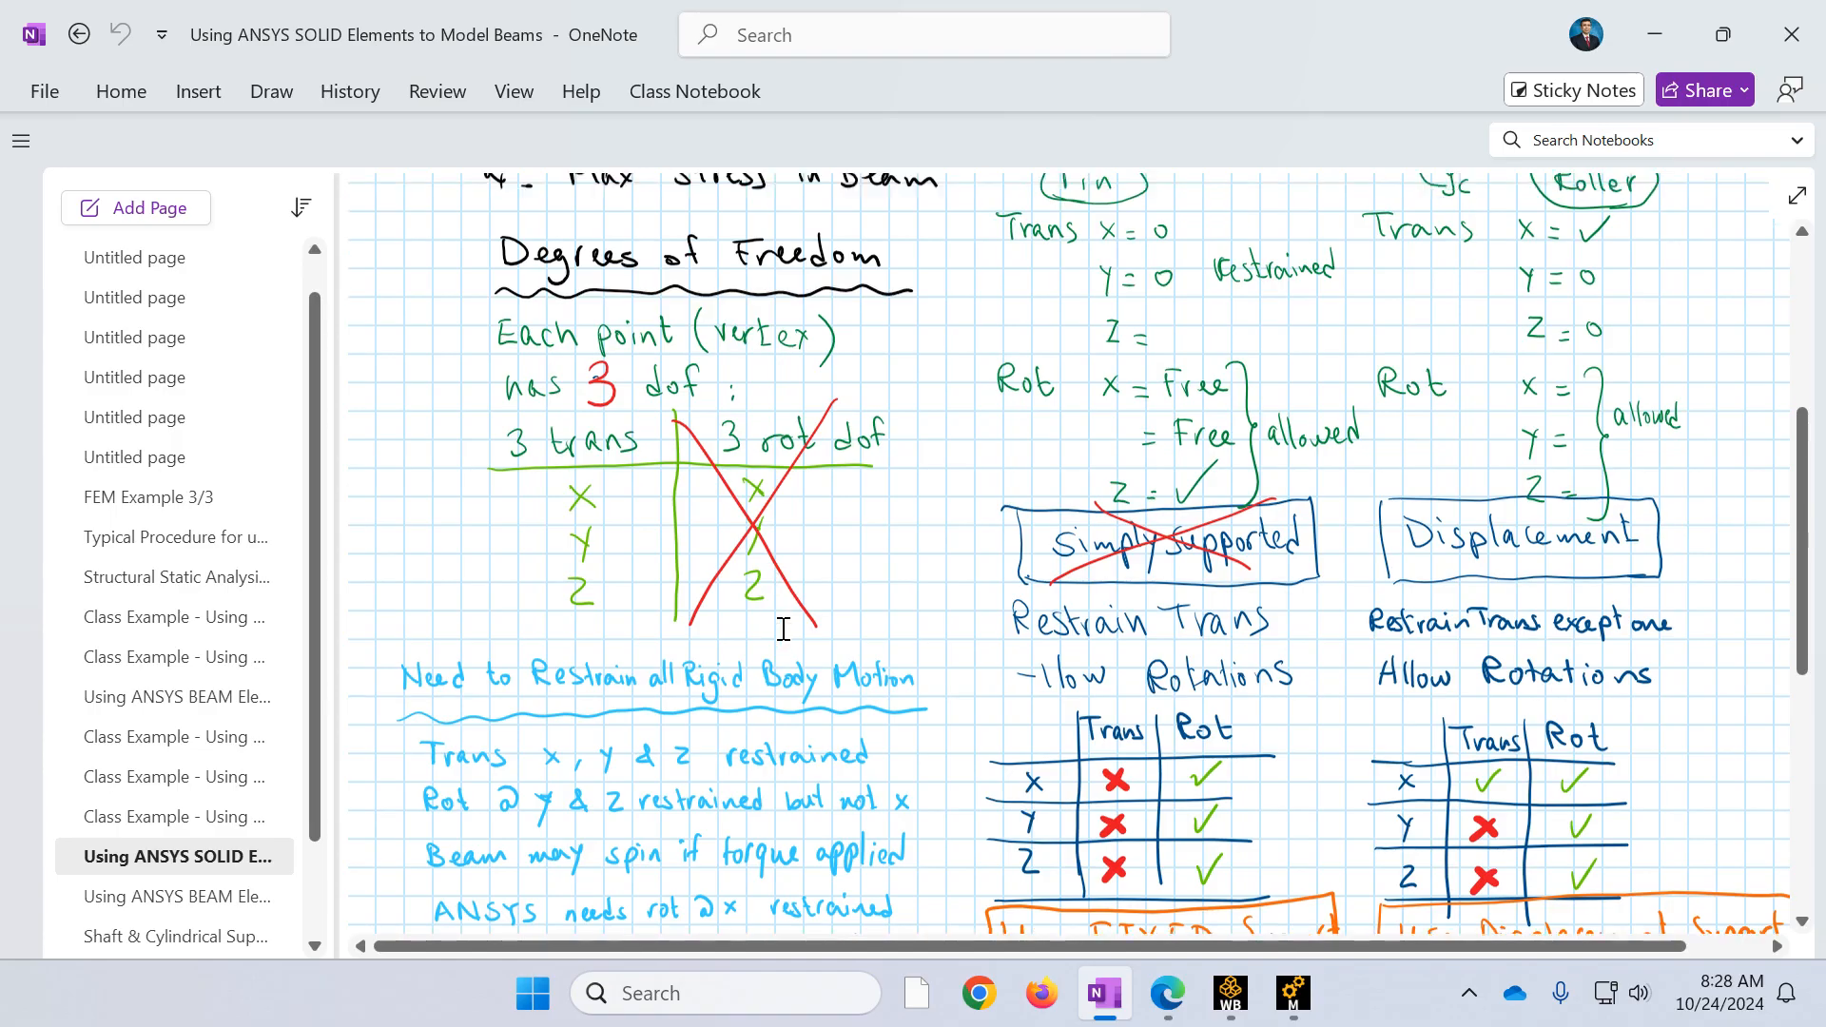
{"action": "scroll", "coordinate": [784, 628], "scroll_direction": "down", "scroll_amount": 2}
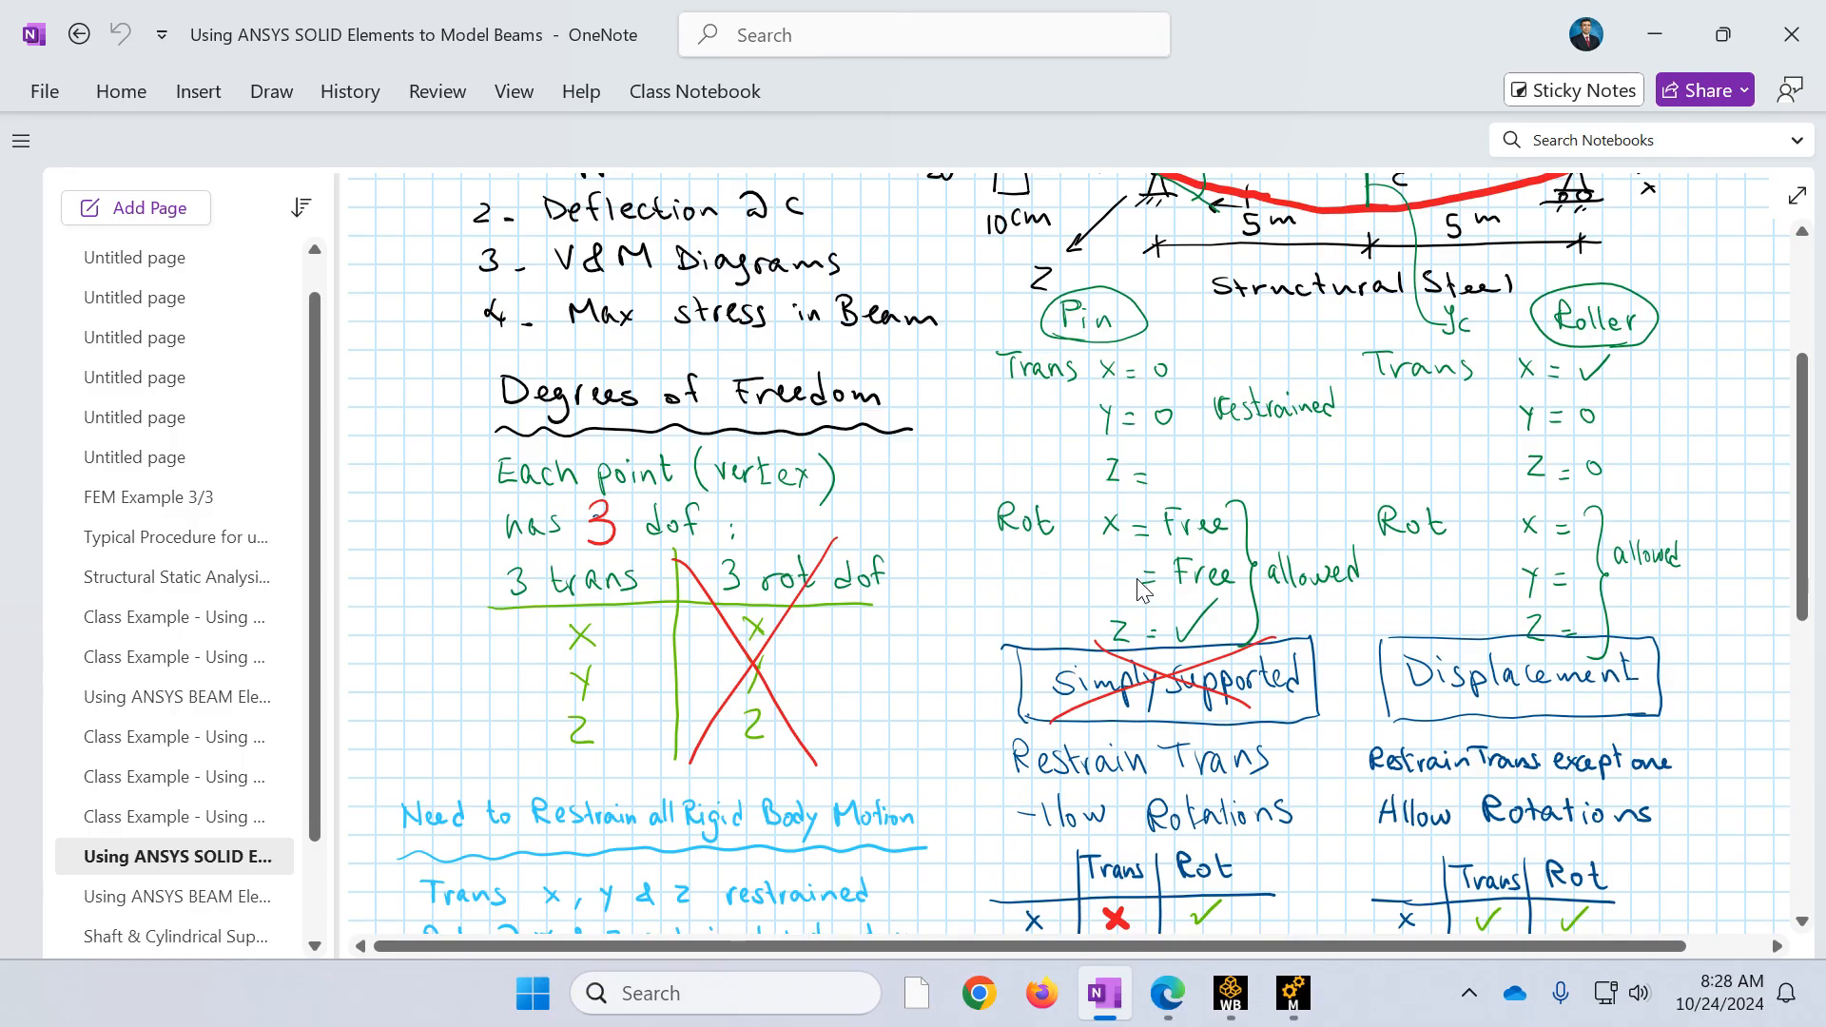
{"action": "scroll", "coordinate": [1142, 589], "scroll_direction": "down", "scroll_amount": 10}
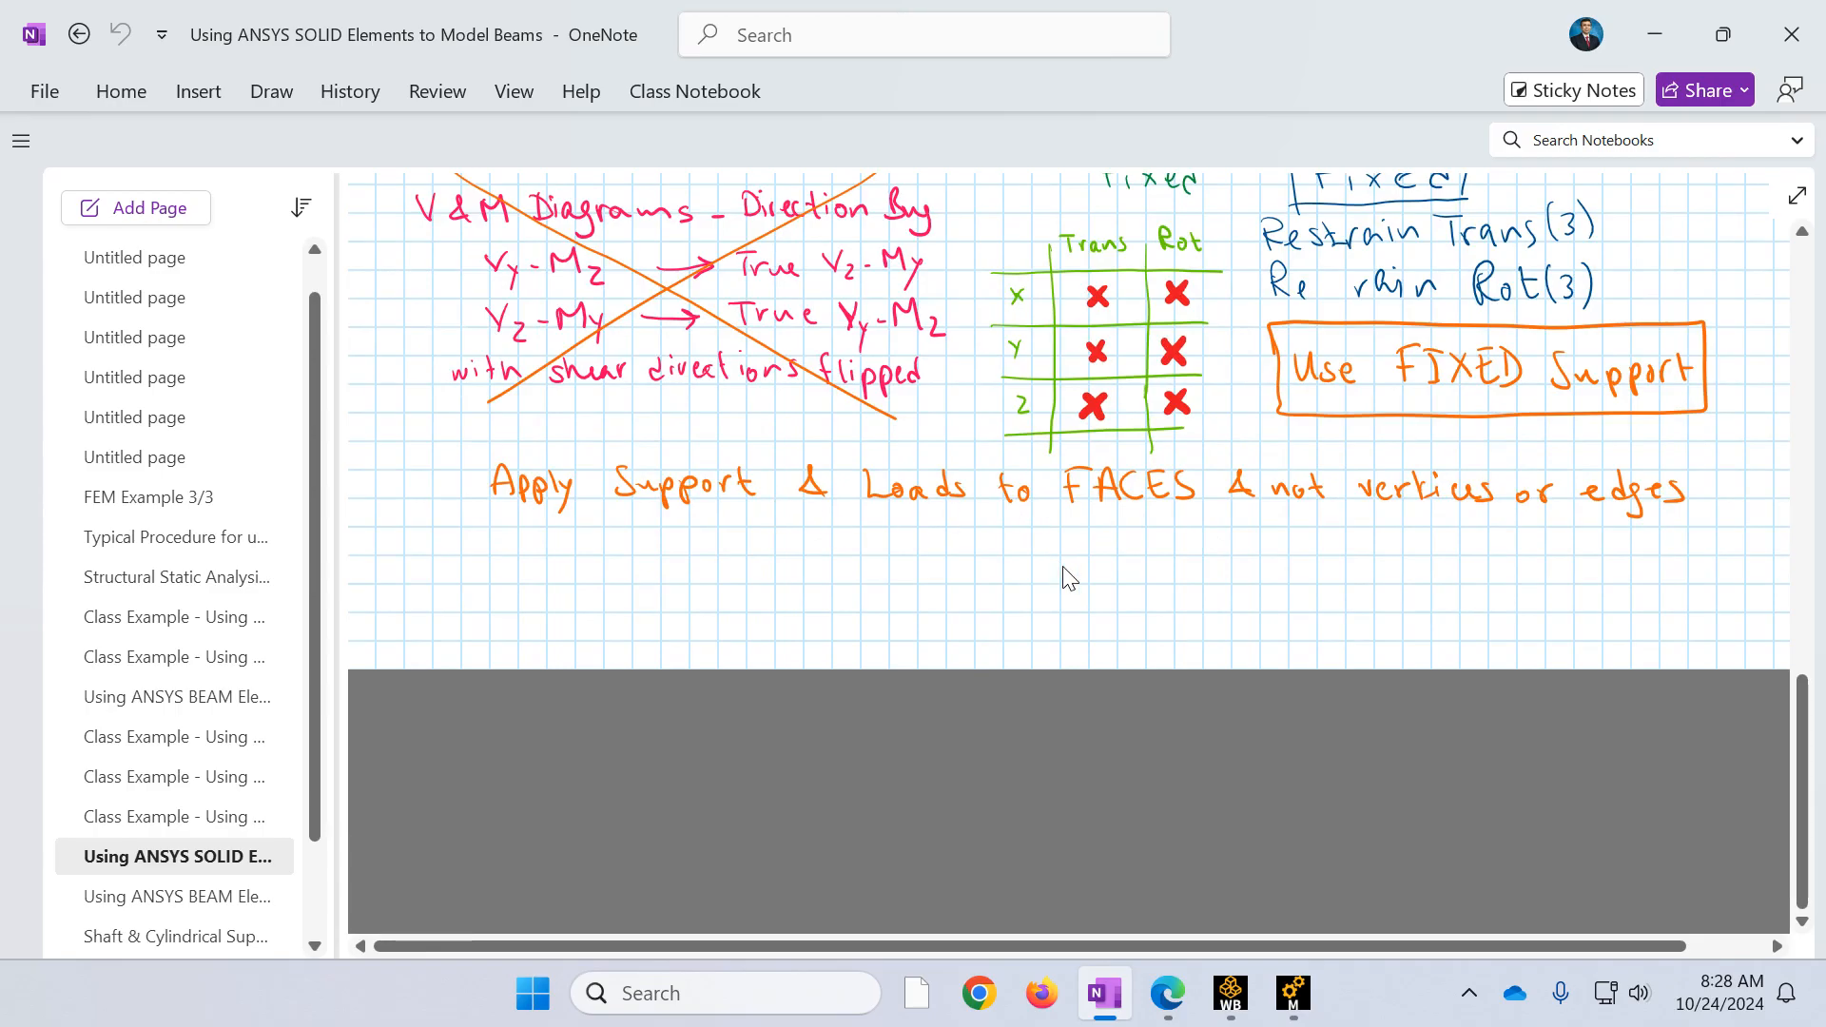
{"action": "scroll", "coordinate": [1067, 577], "scroll_direction": "up", "scroll_amount": 5}
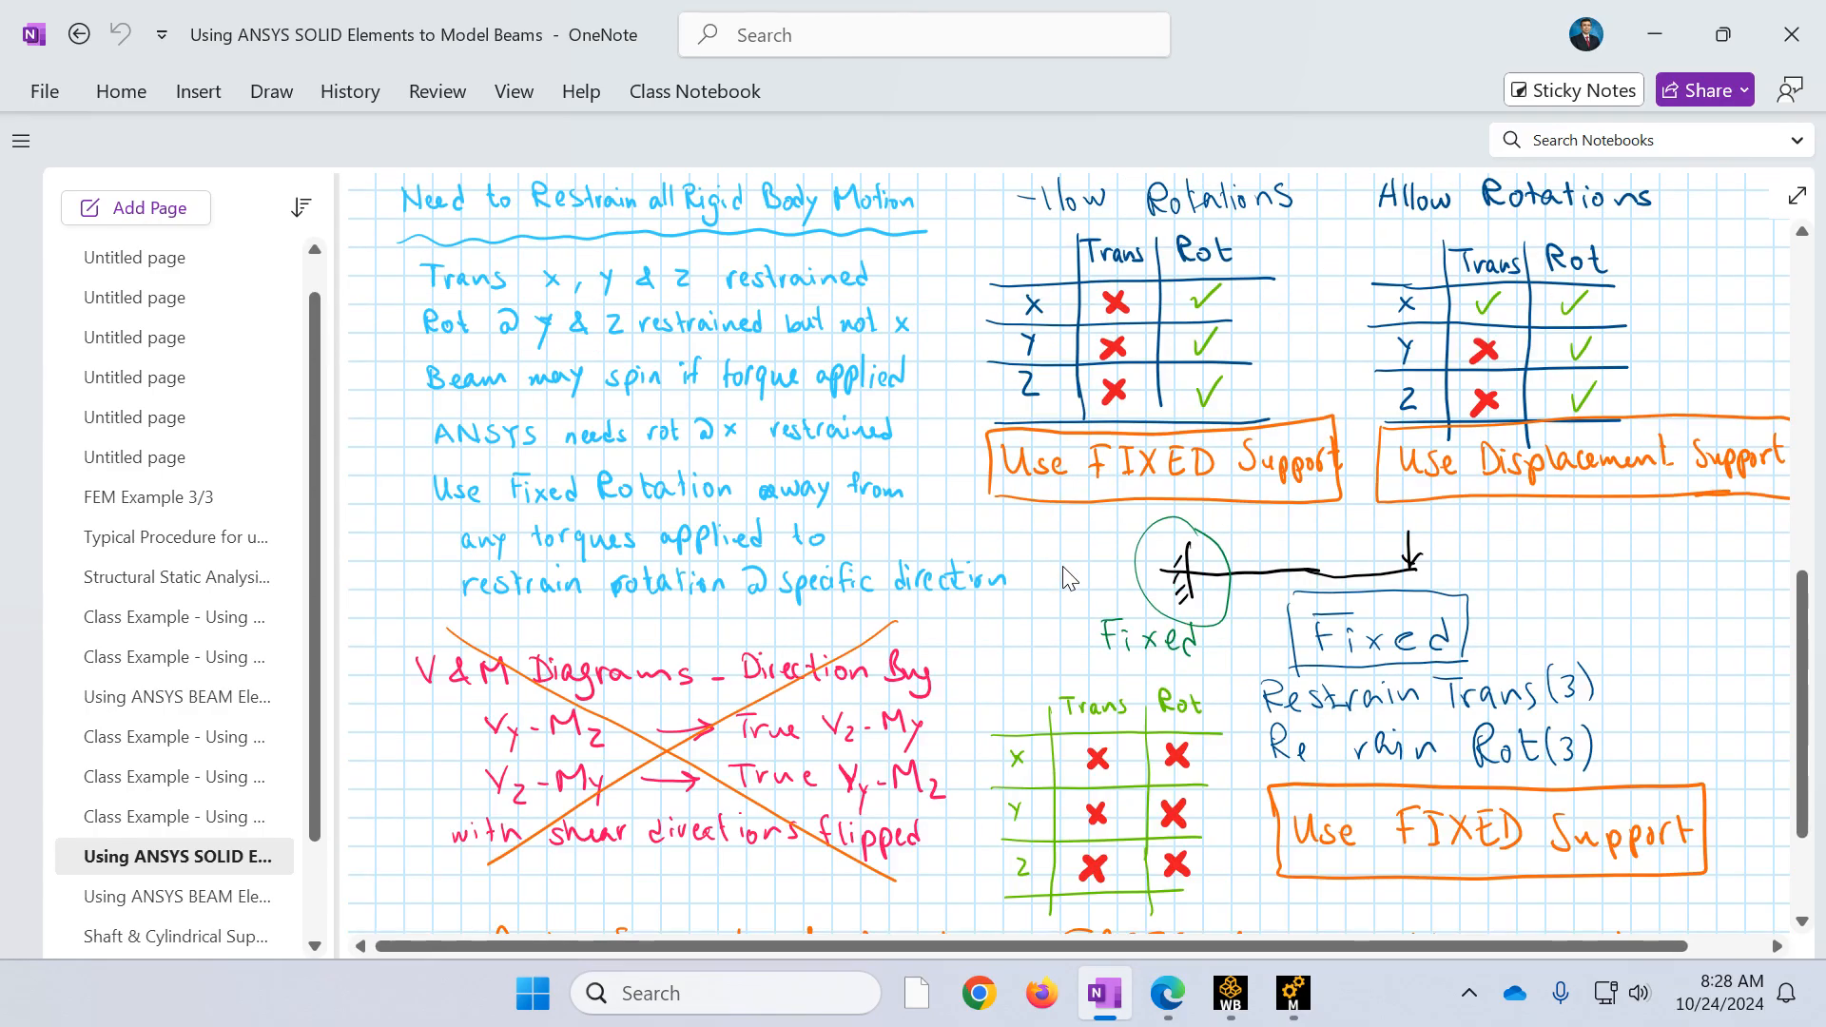
{"action": "scroll", "coordinate": [1065, 569], "scroll_direction": "up", "scroll_amount": 7}
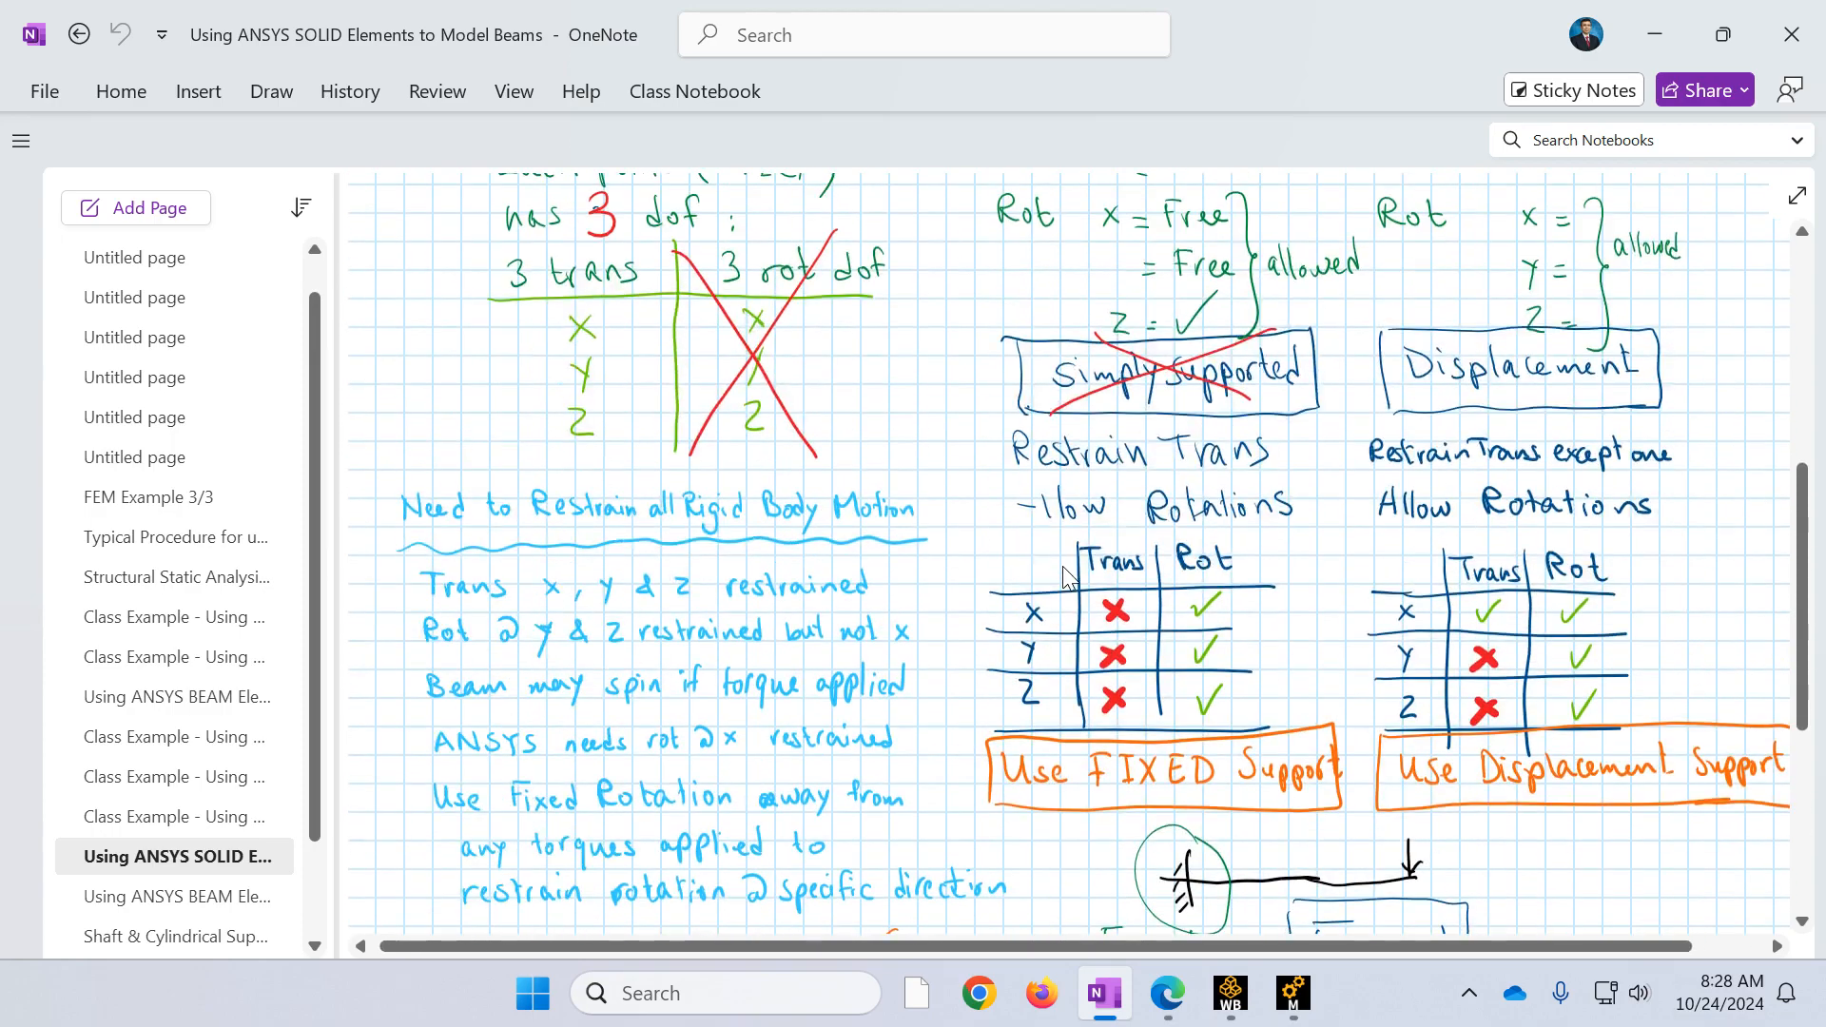
{"action": "scroll", "coordinate": [1164, 288], "scroll_direction": "up", "scroll_amount": 2}
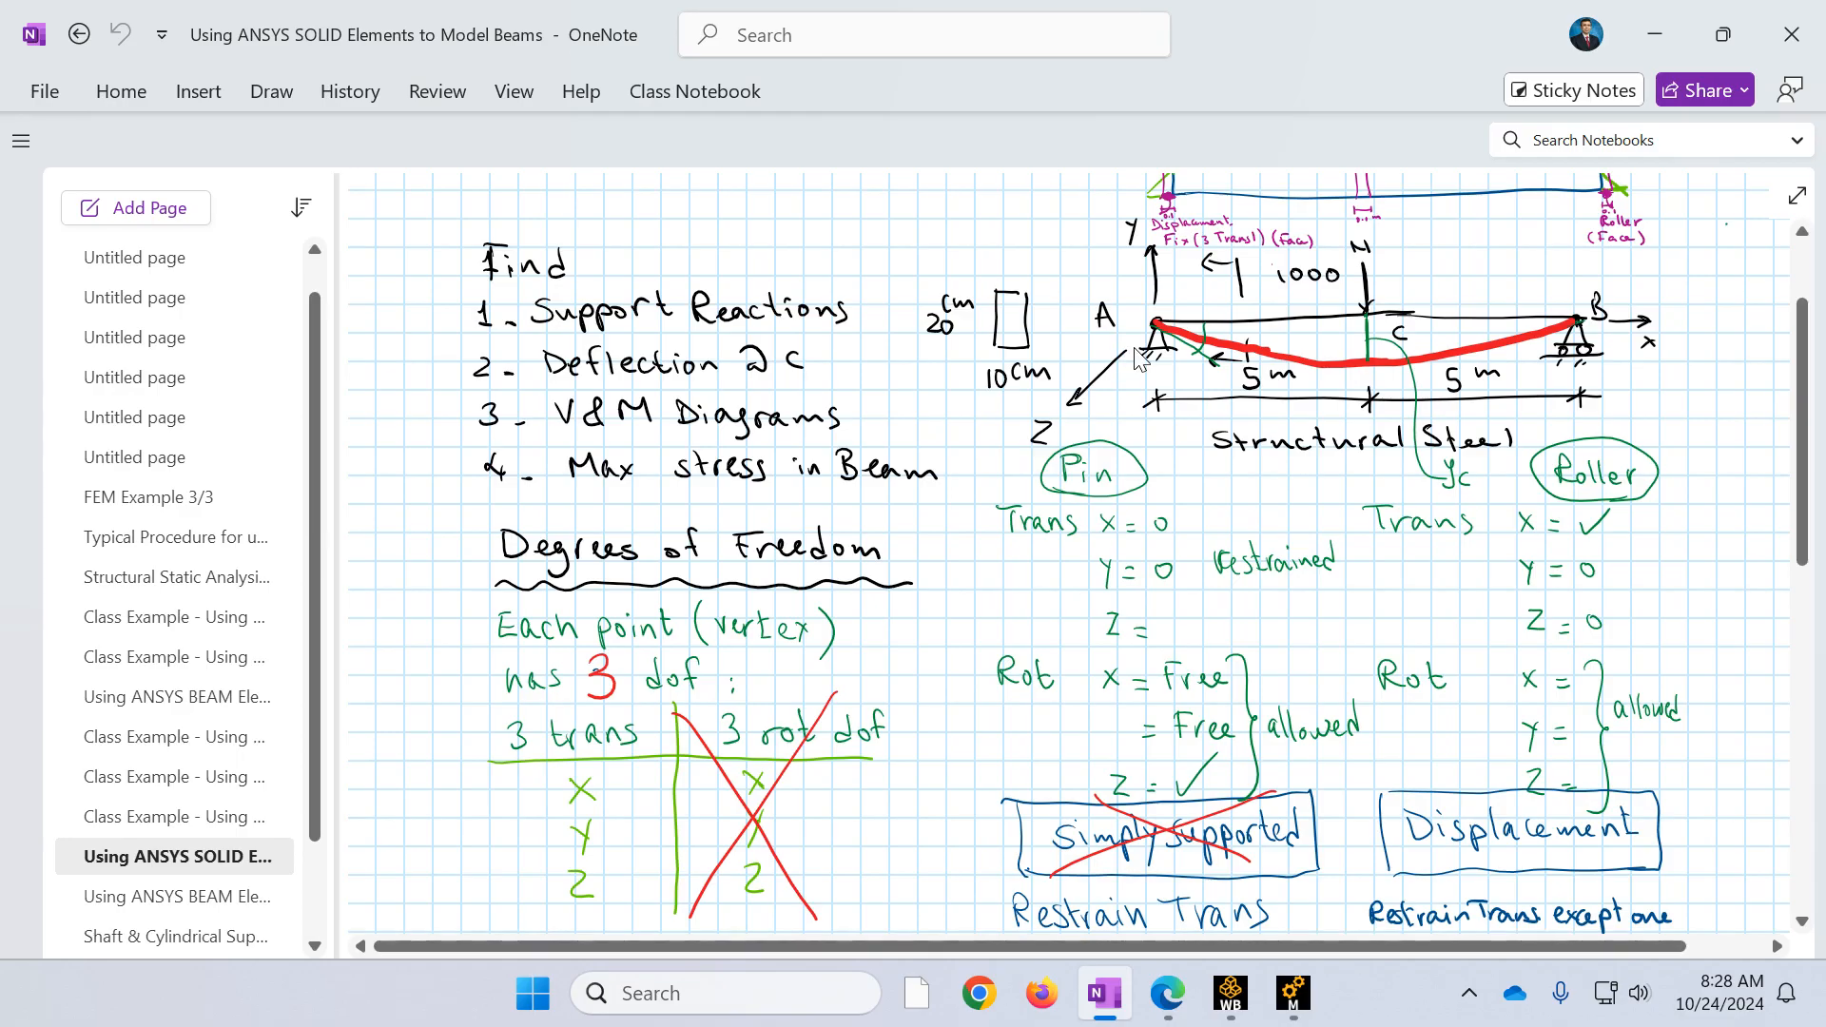
{"action": "scroll", "coordinate": [1155, 389], "scroll_direction": "up", "scroll_amount": 3}
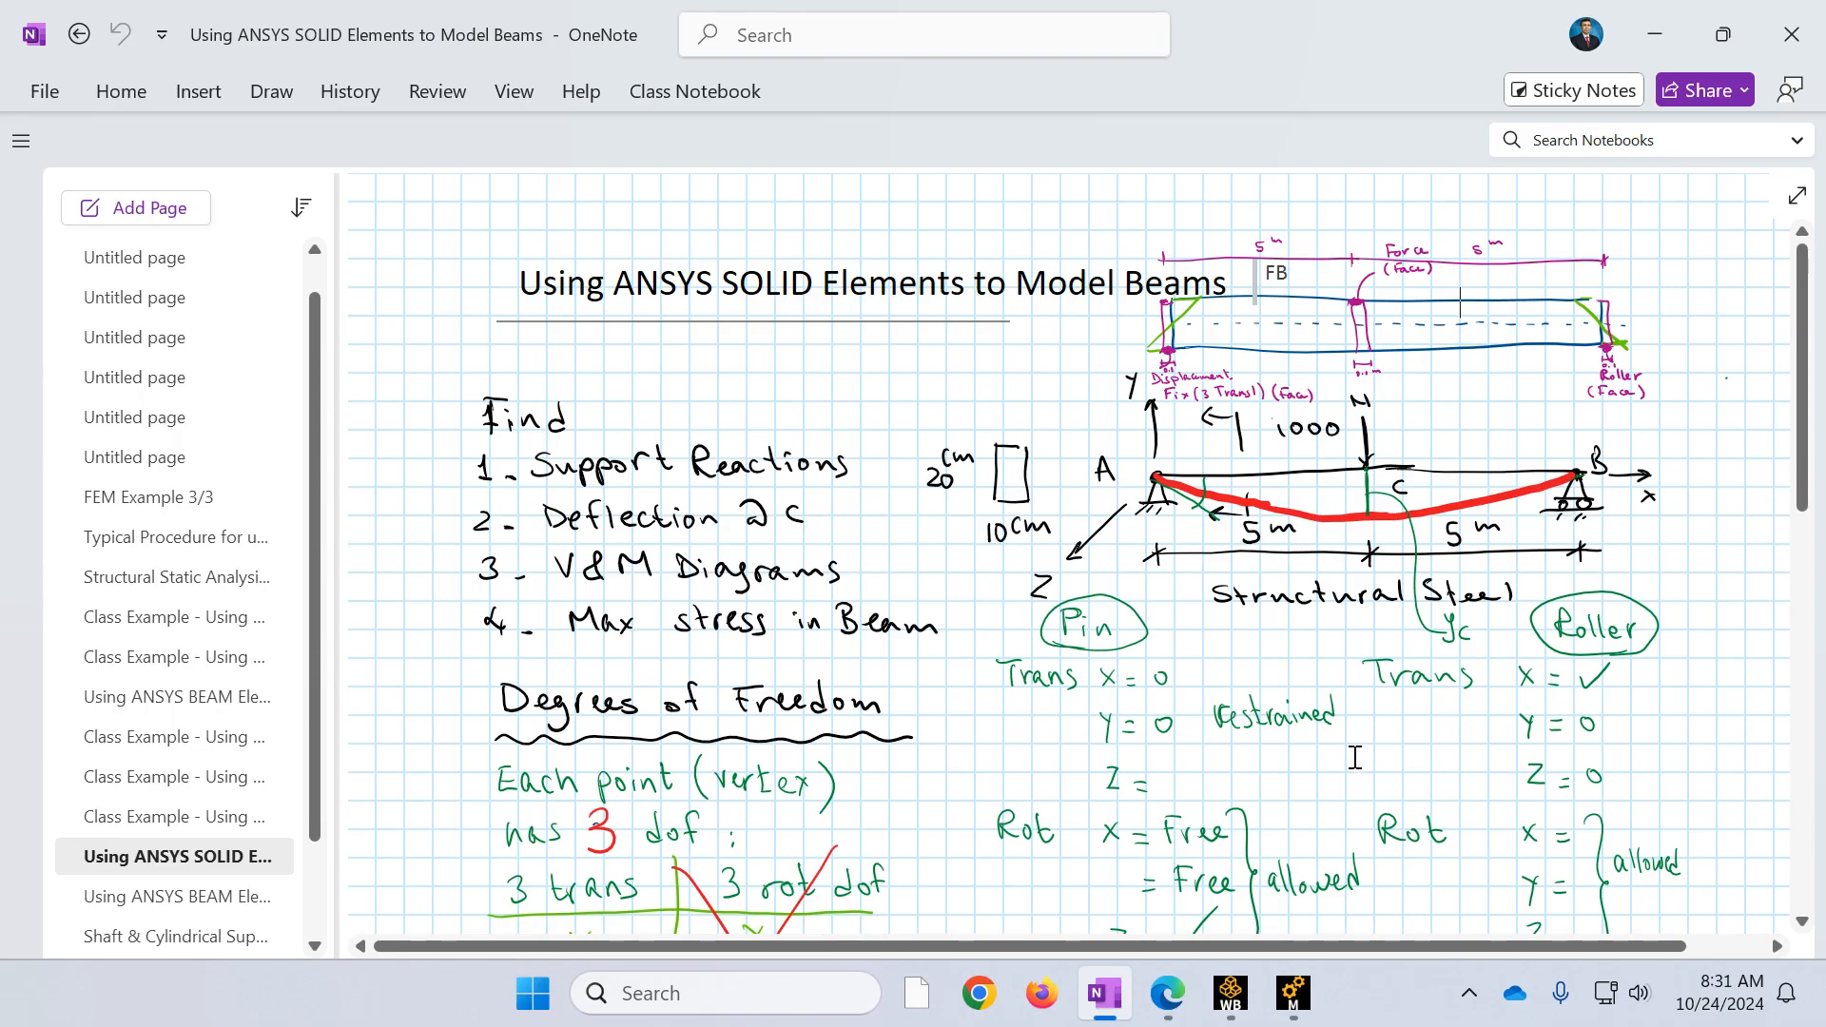
{"action": "scroll", "coordinate": [1347, 753], "scroll_direction": "down", "scroll_amount": 3}
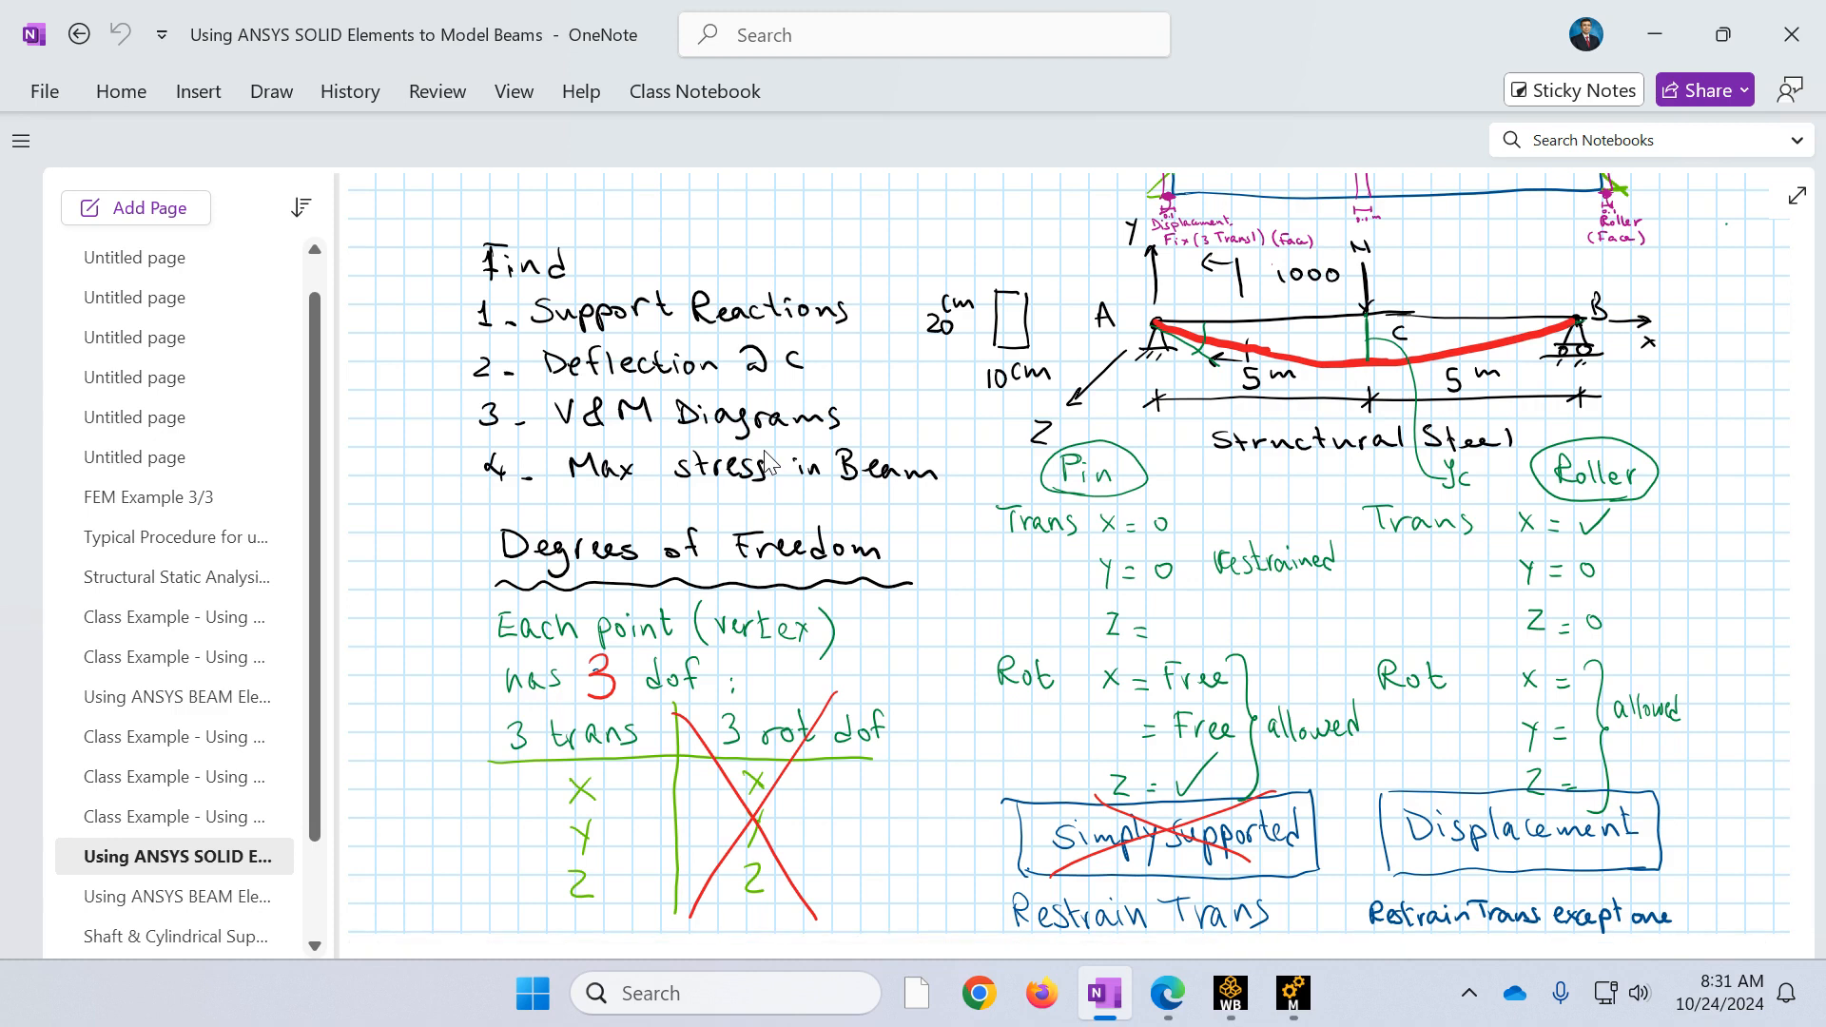
{"action": "scroll", "coordinate": [844, 633], "scroll_direction": "down", "scroll_amount": 5}
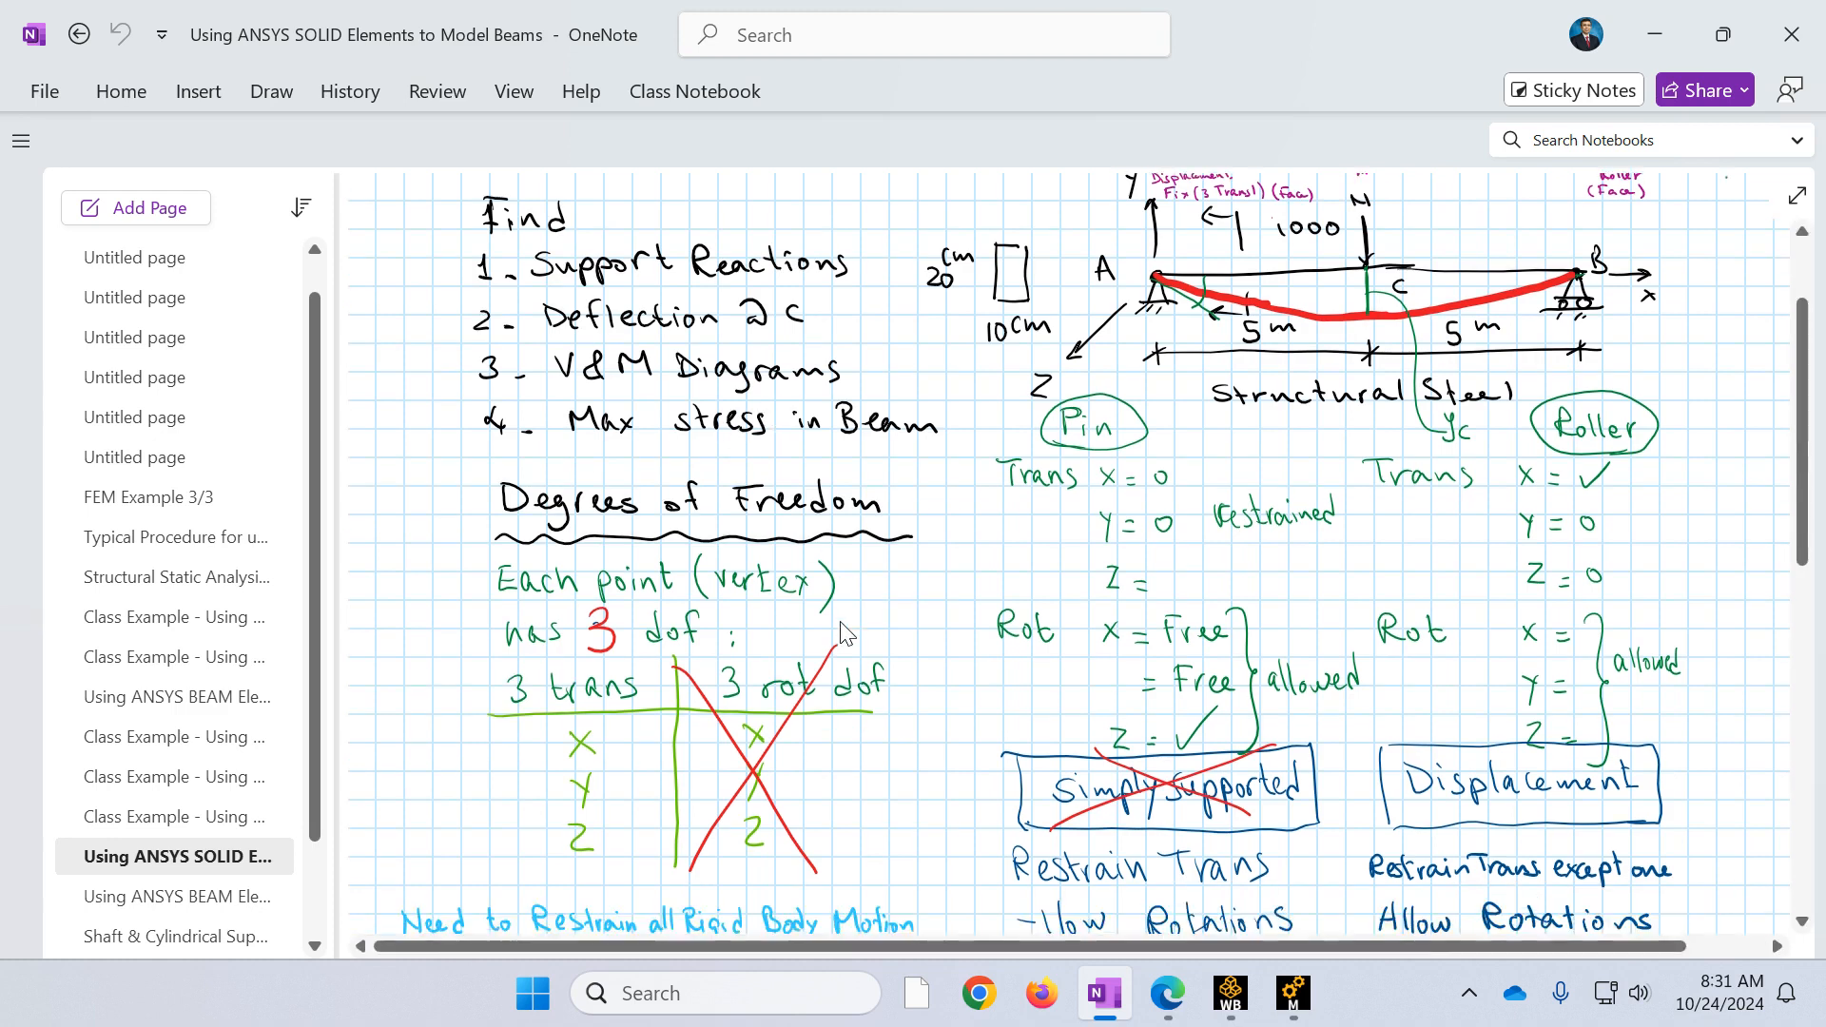
{"action": "scroll", "coordinate": [843, 633], "scroll_direction": "down", "scroll_amount": 1}
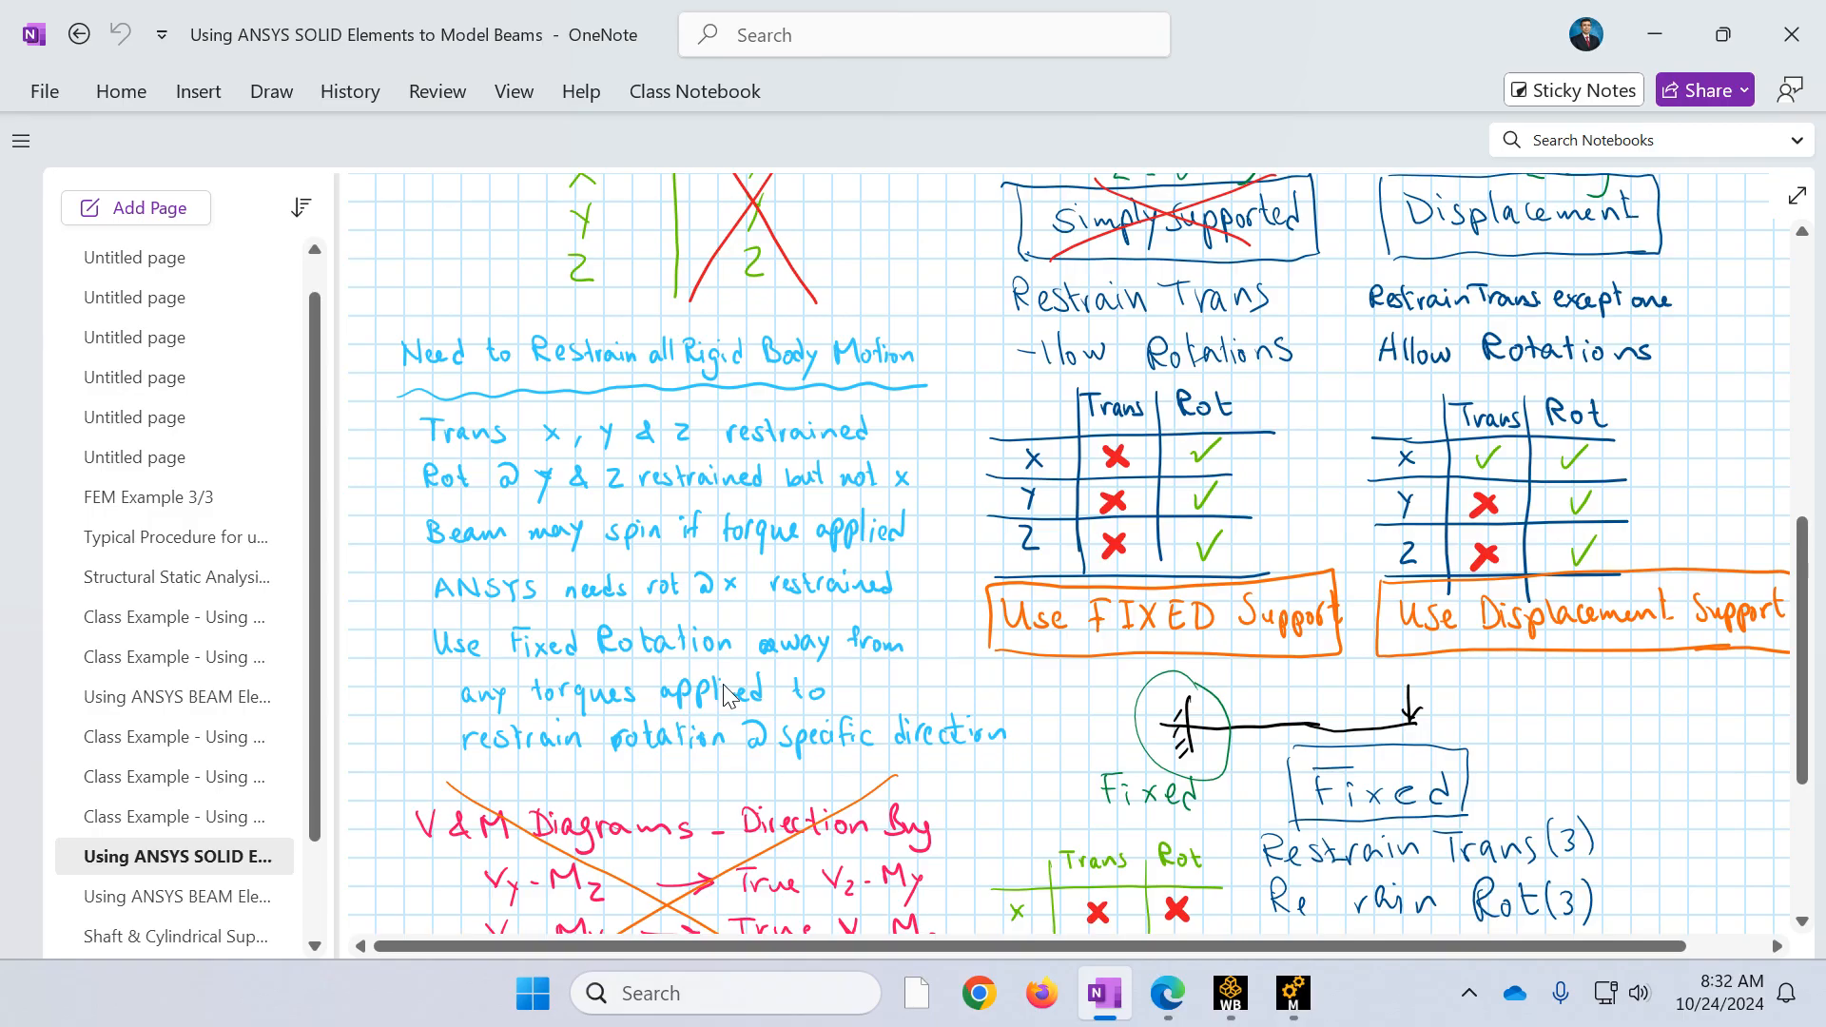
{"action": "scroll", "coordinate": [728, 696], "scroll_direction": "down", "scroll_amount": 3}
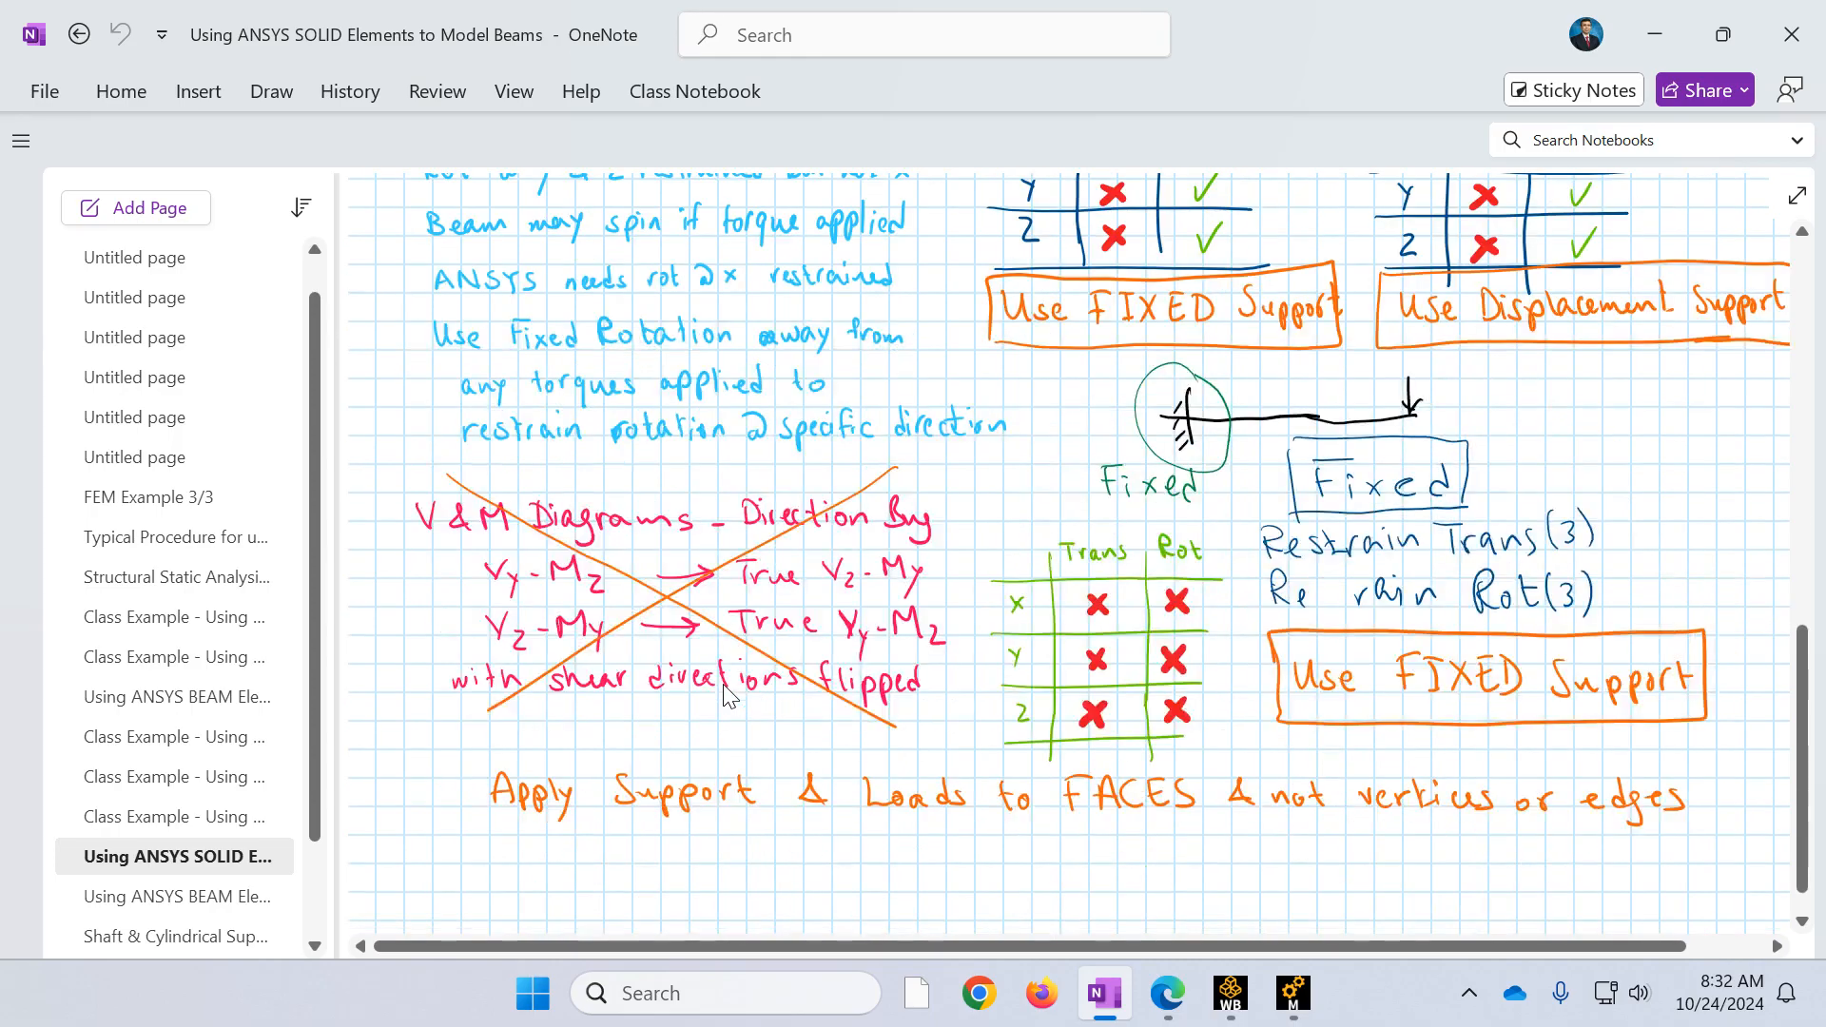
{"action": "scroll", "coordinate": [728, 696], "scroll_direction": "down", "scroll_amount": 2}
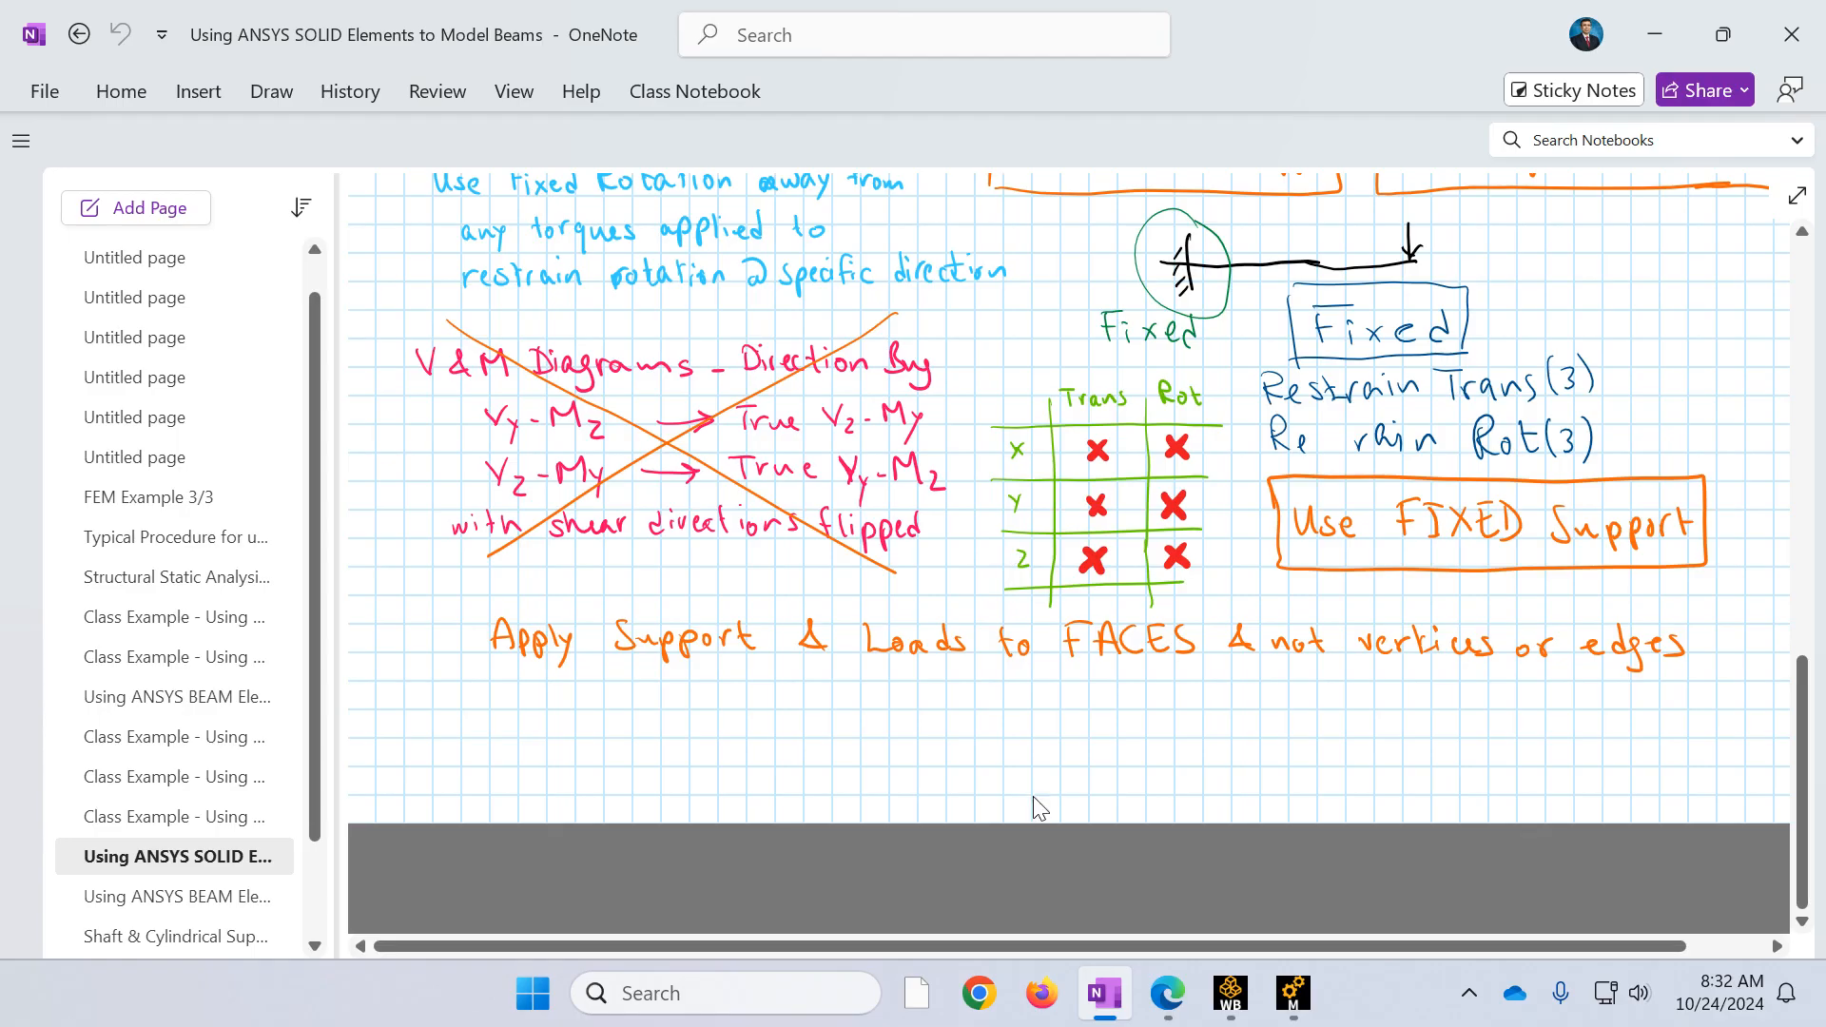
{"action": "scroll", "coordinate": [1091, 801], "scroll_direction": "up", "scroll_amount": 6}
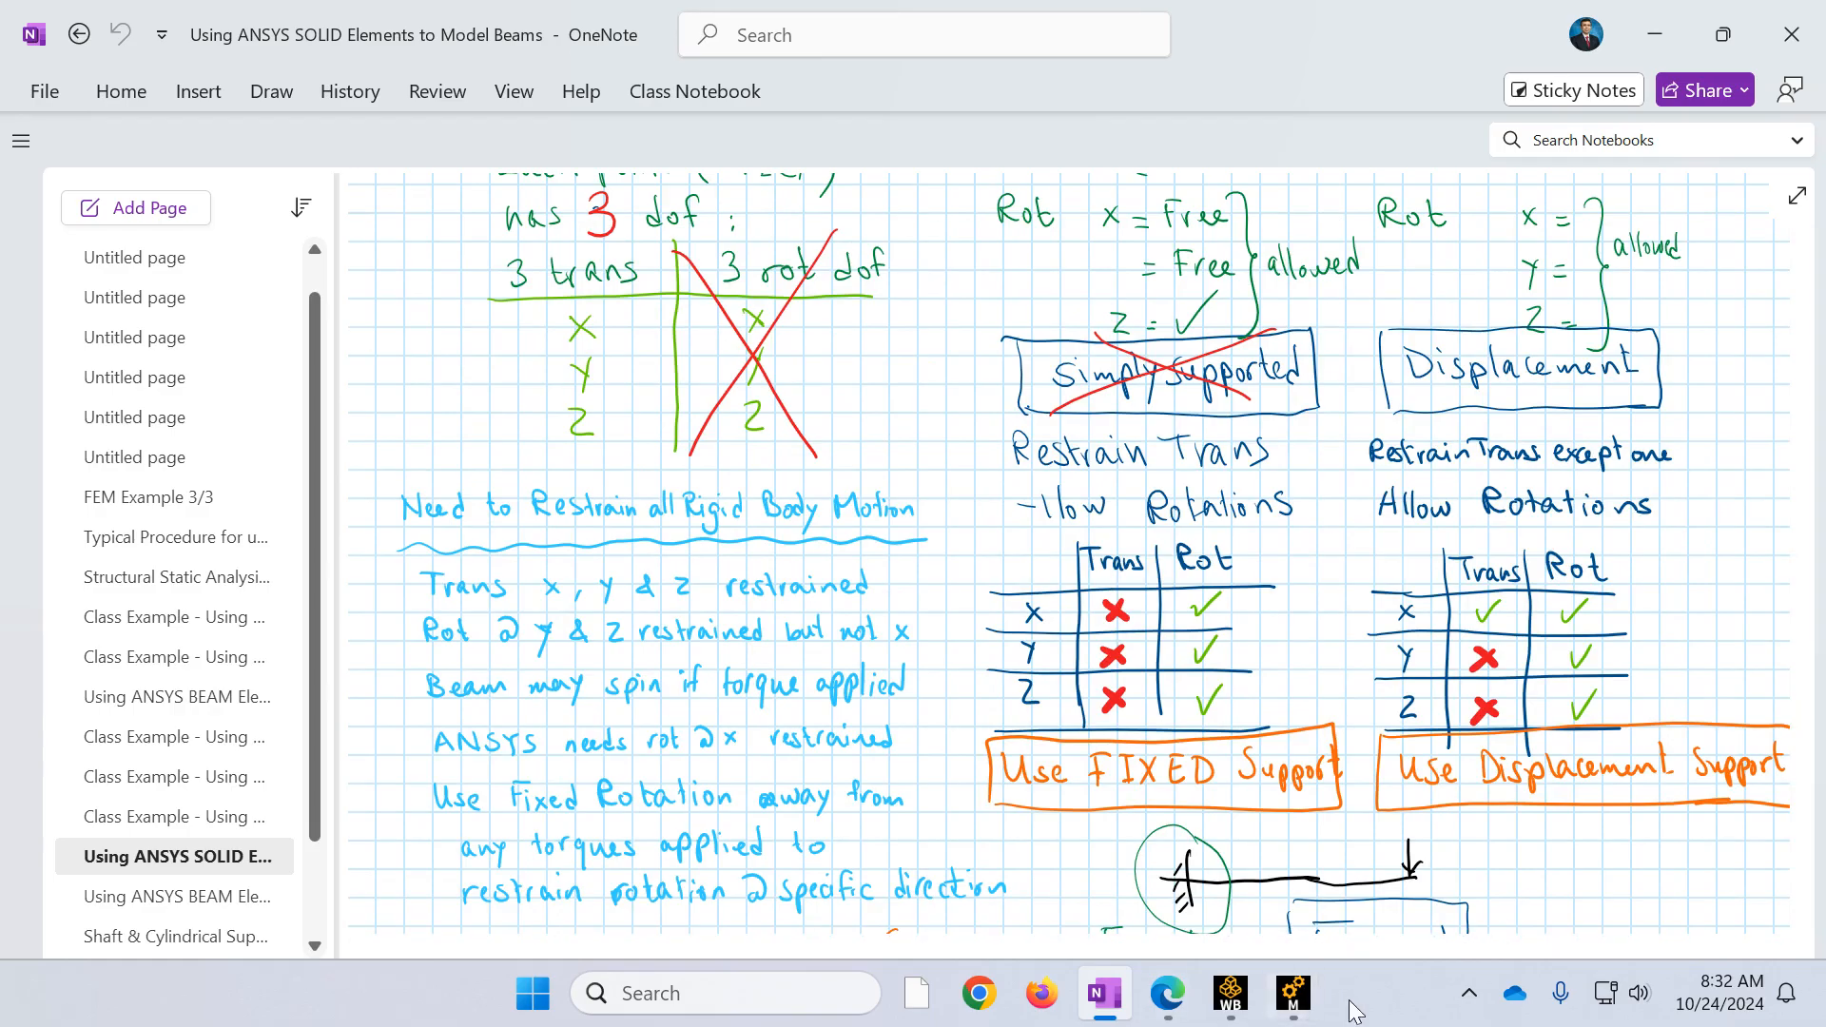
Step: Switch to the Ansys Workbench project window, maximize it, and check the project's unit system
{"action": "left_click", "coordinate": [1230, 993]}
{"action": "left_click", "coordinate": [1369, 867]}
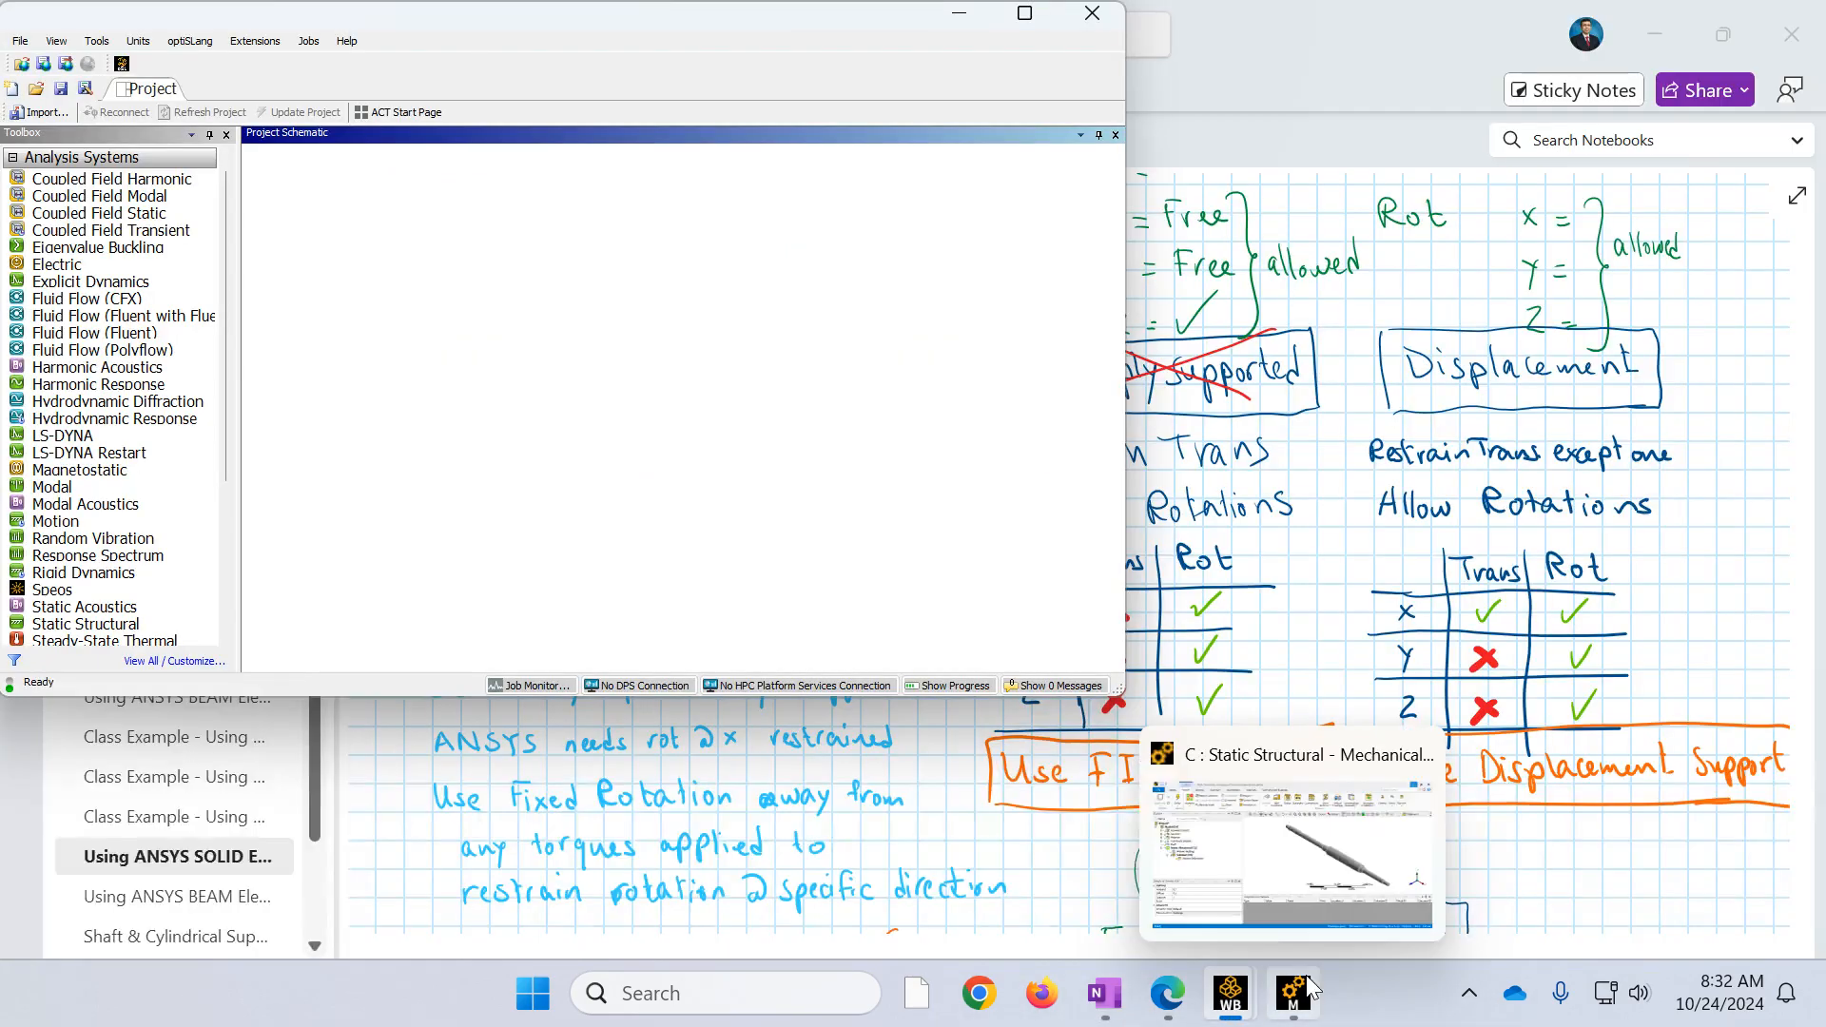
{"action": "left_click", "coordinate": [1024, 13]}
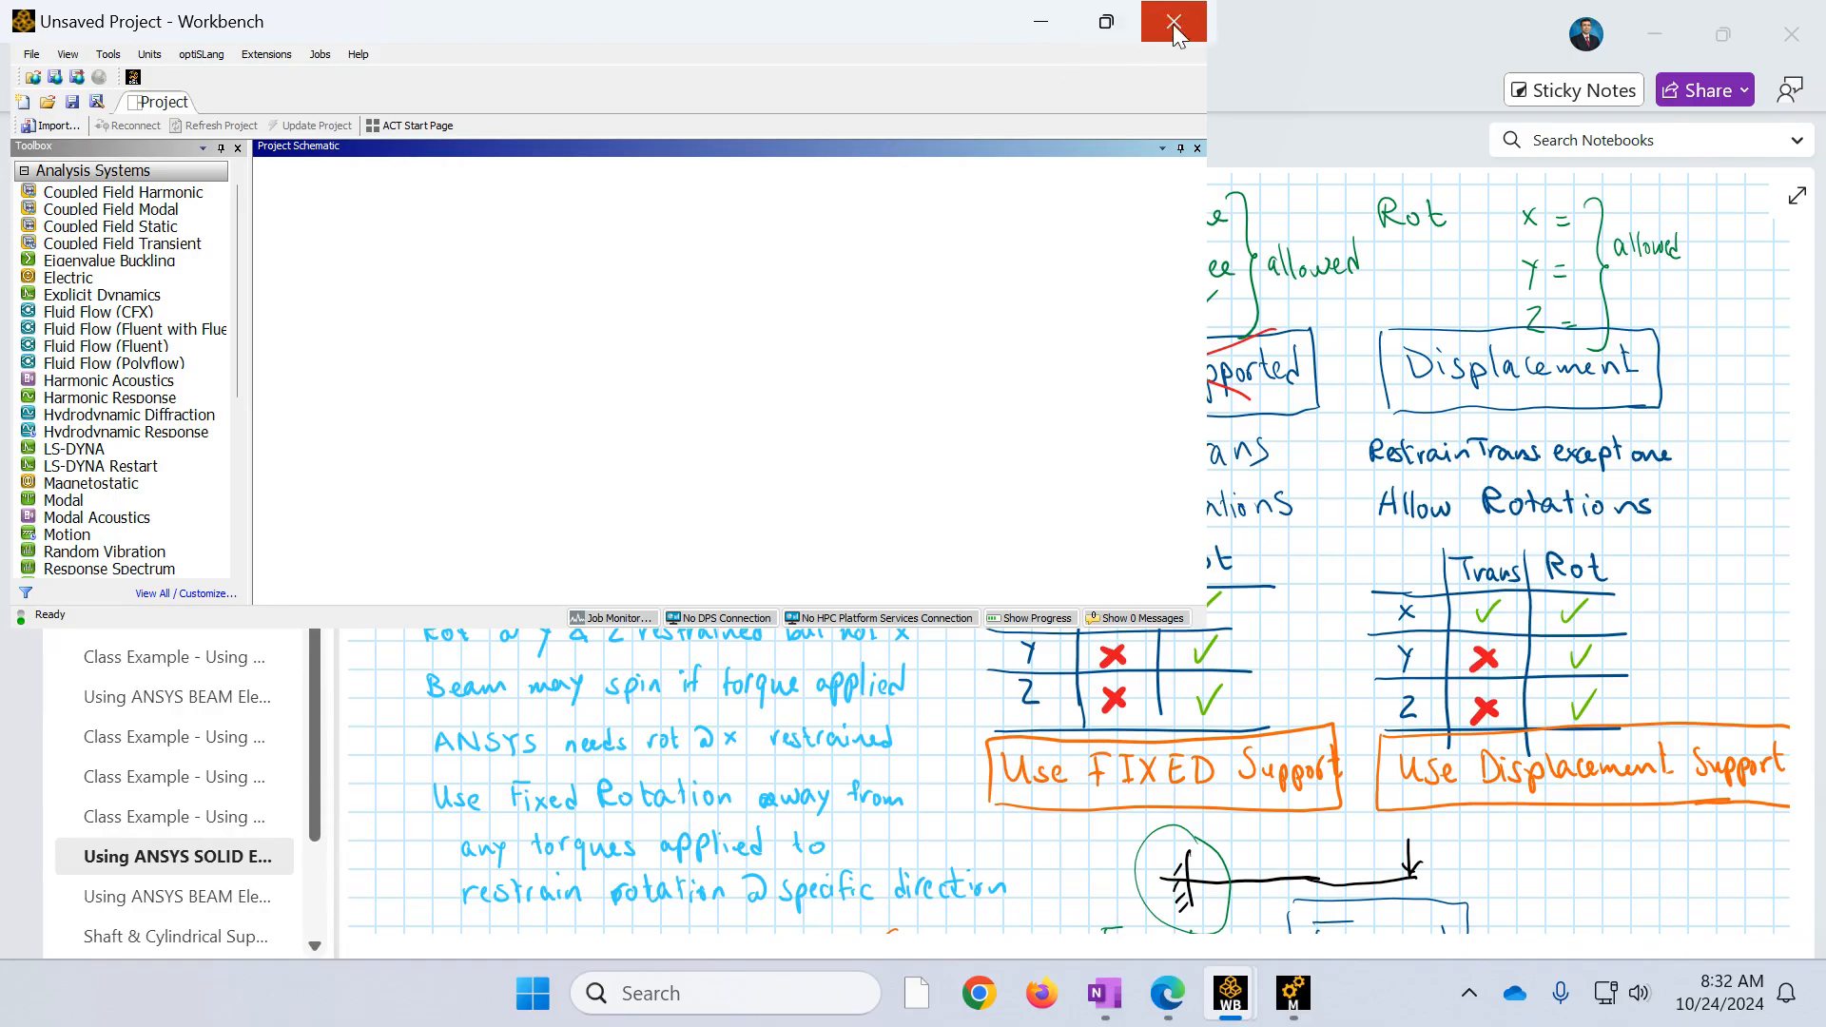
{"action": "left_click", "coordinate": [1108, 23]}
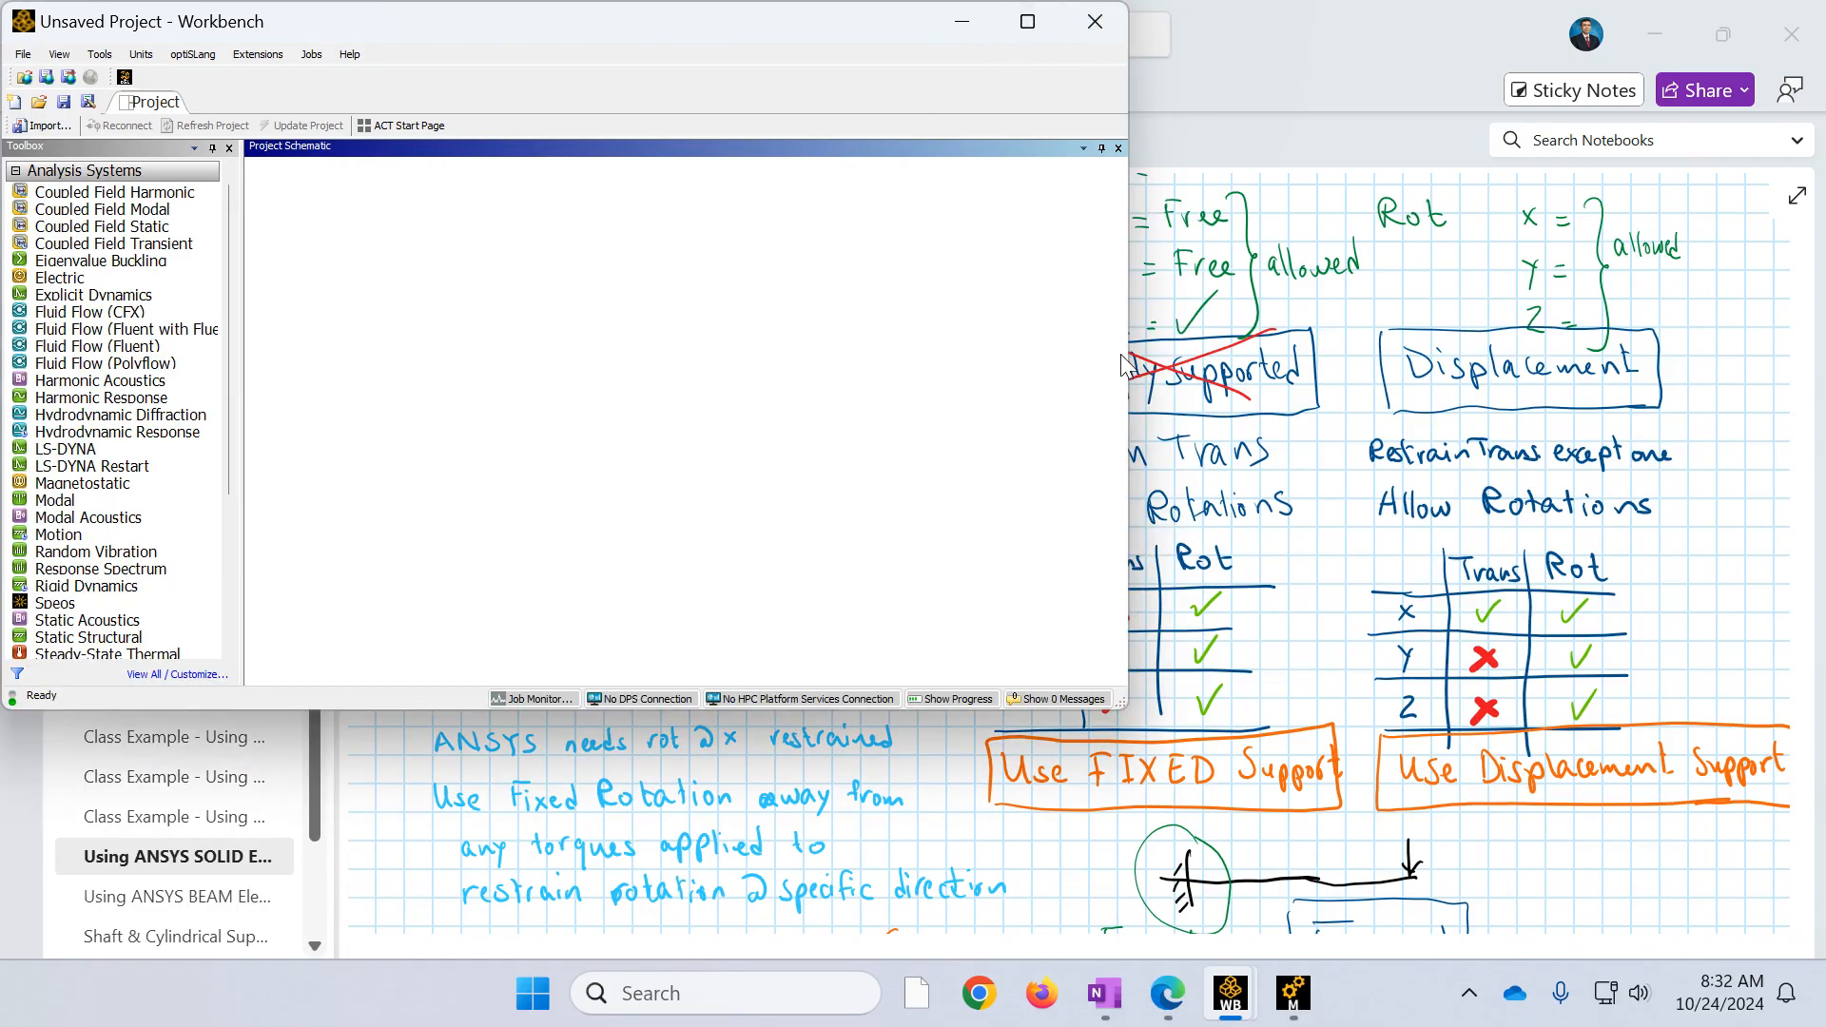
{"action": "left_click", "coordinate": [1043, 23]}
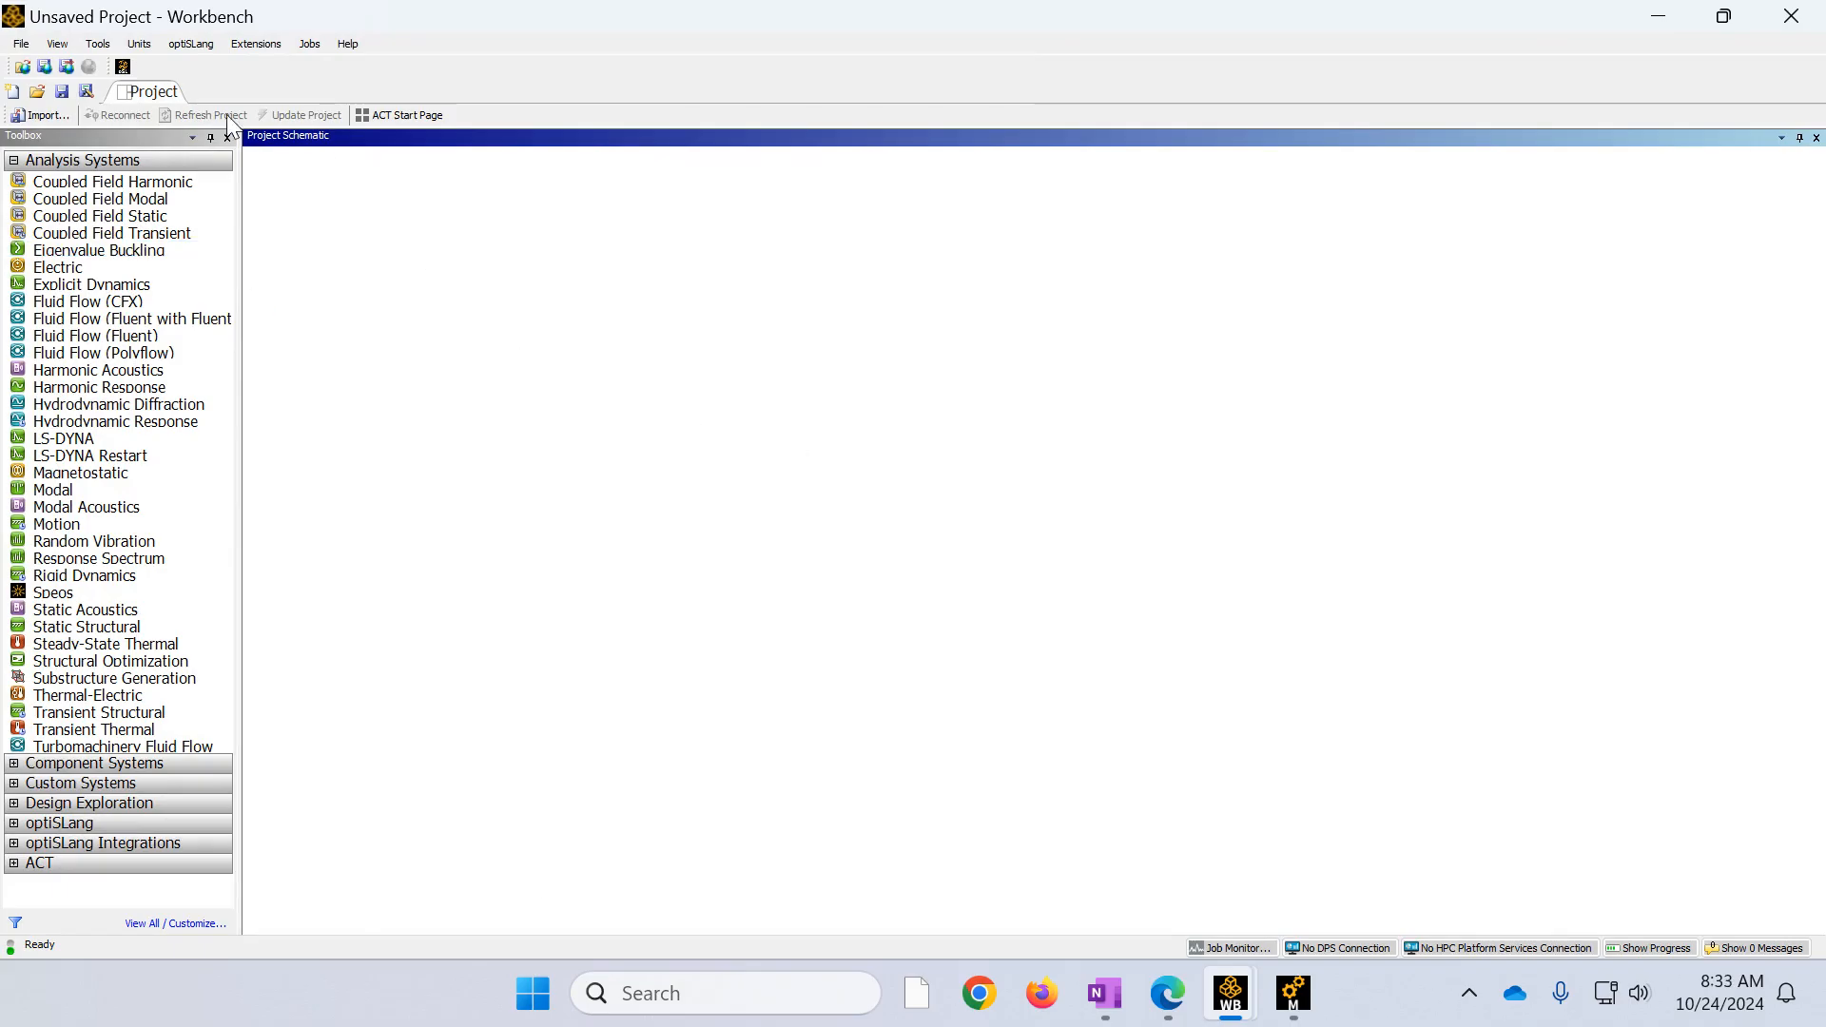
{"action": "left_click", "coordinate": [133, 56]}
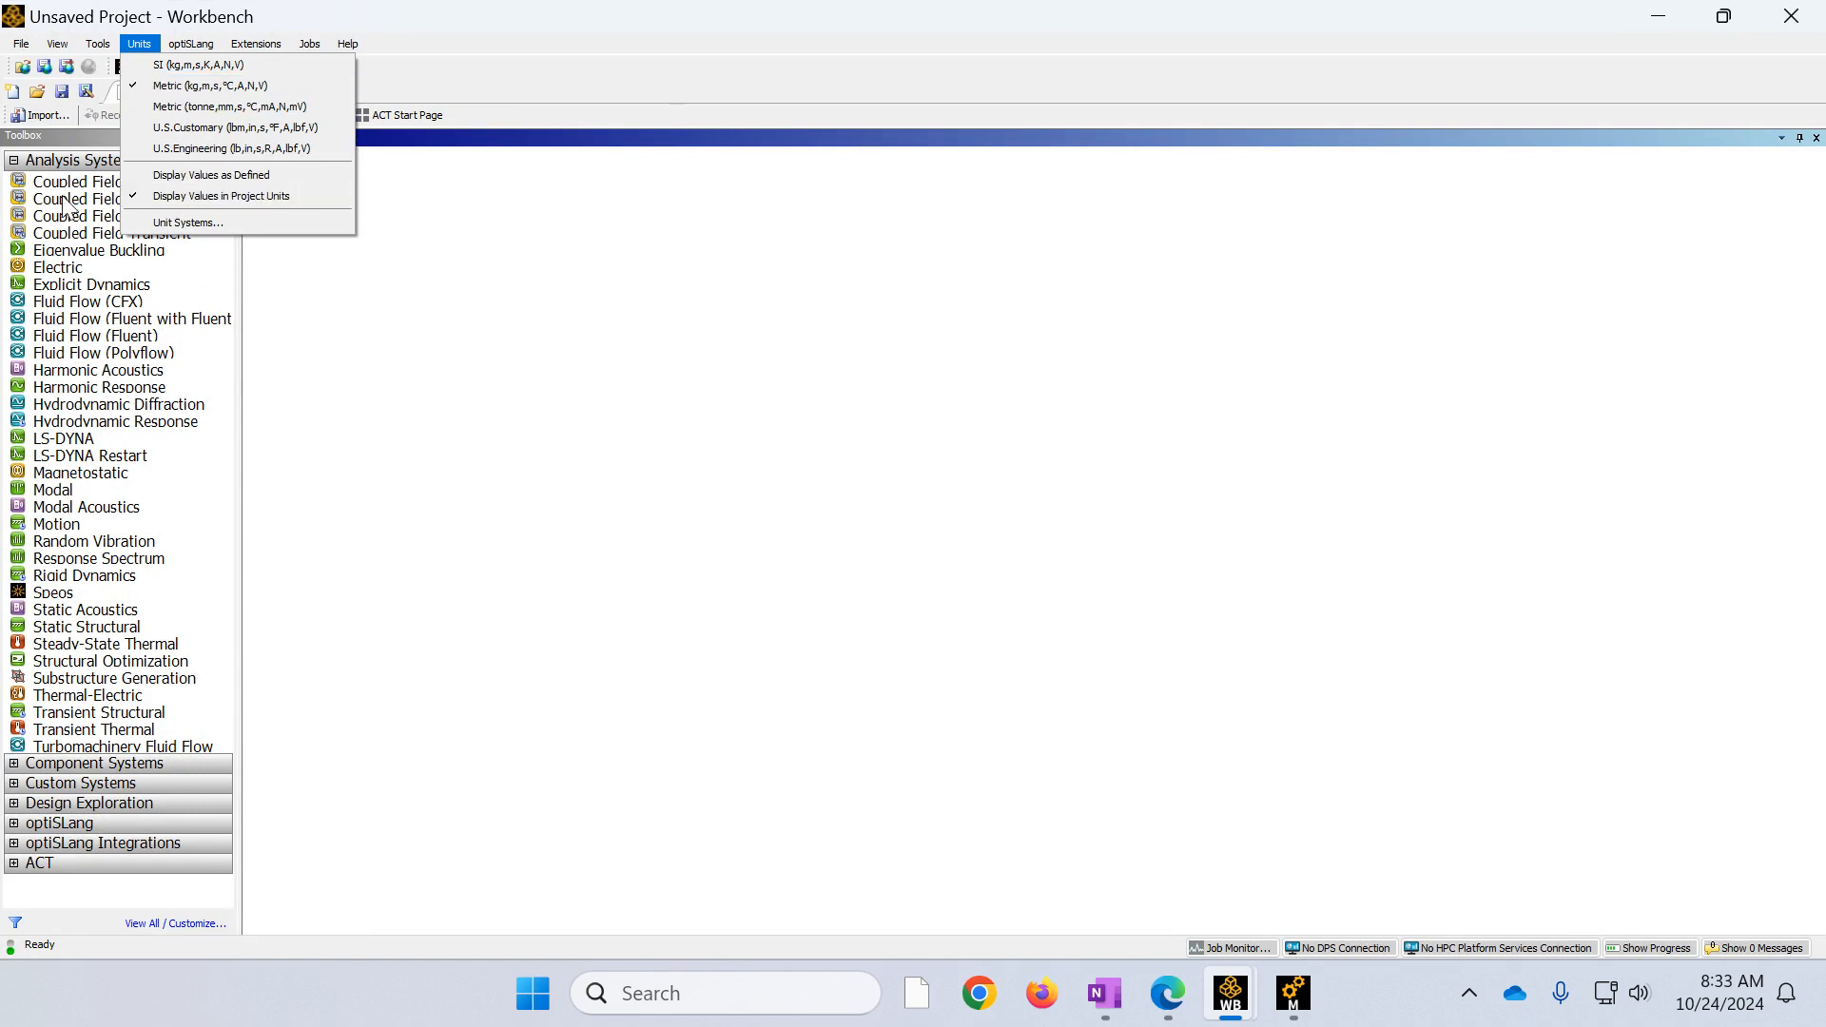
Step: Save the project as "Beam Model Using Solids" in the ANSYS folder under Documents
{"action": "left_click", "coordinate": [19, 44]}
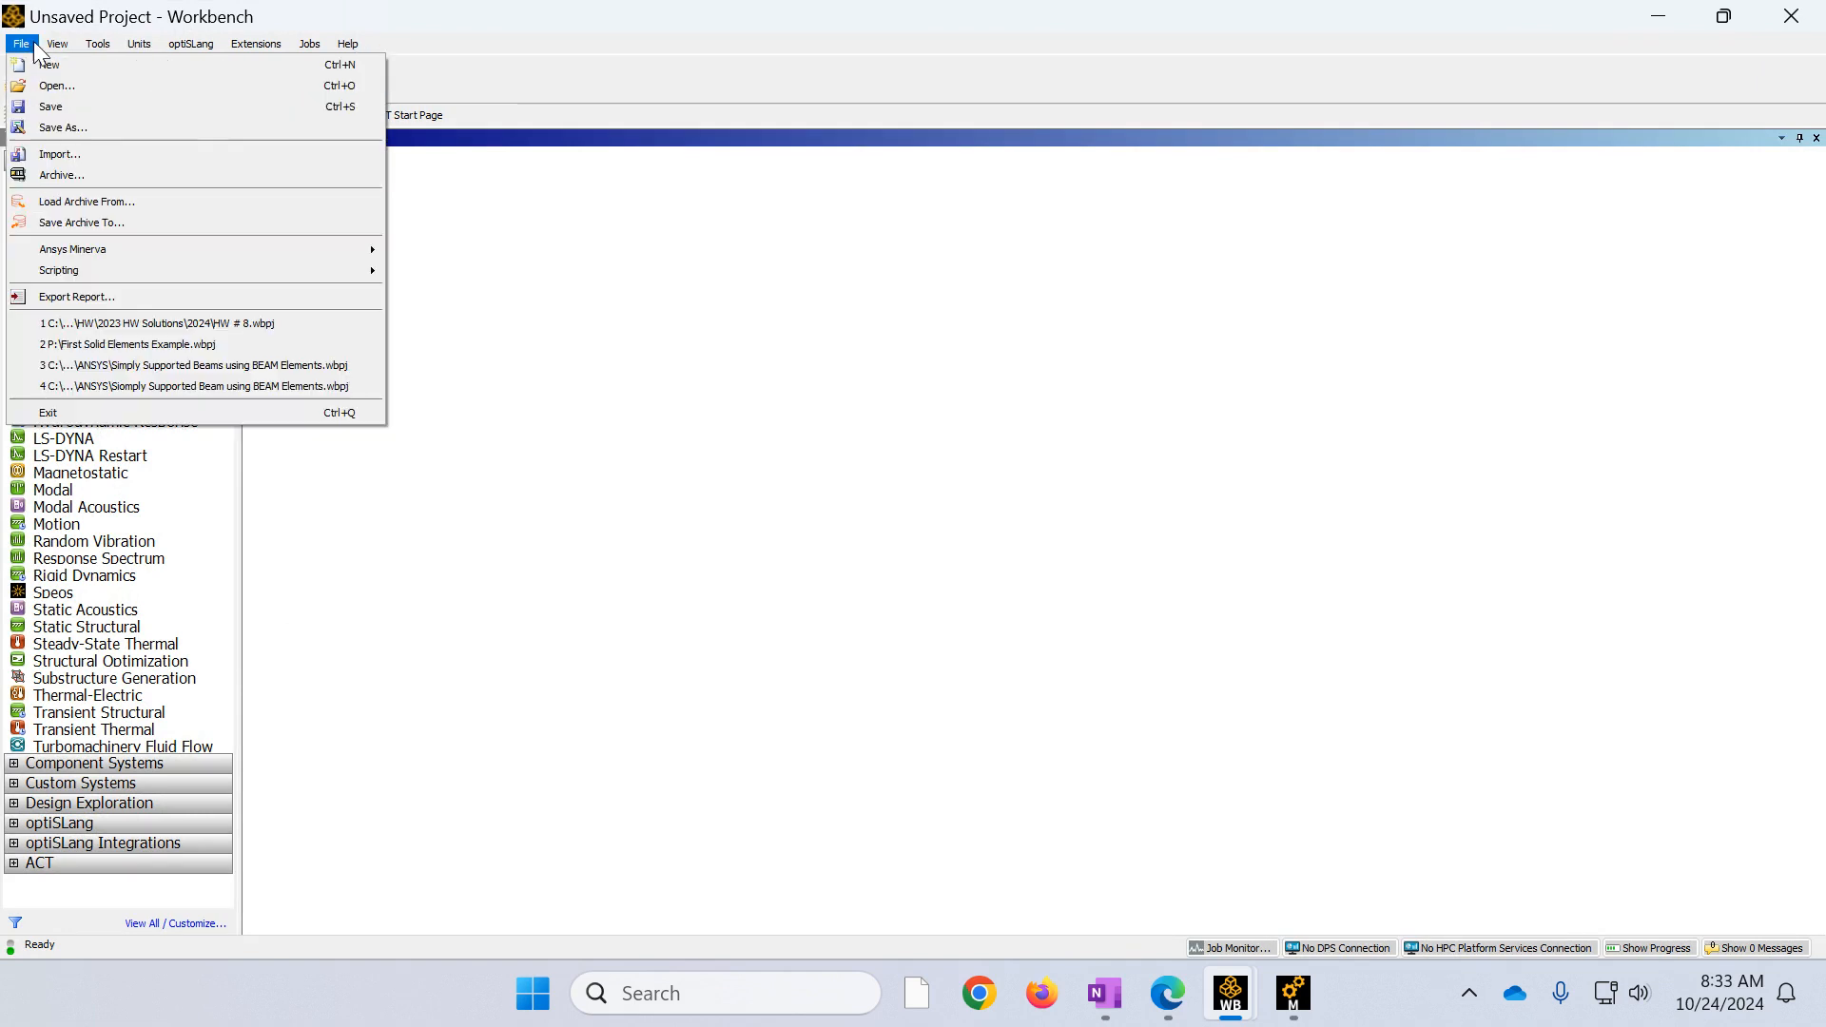
{"action": "left_click", "coordinate": [72, 132]}
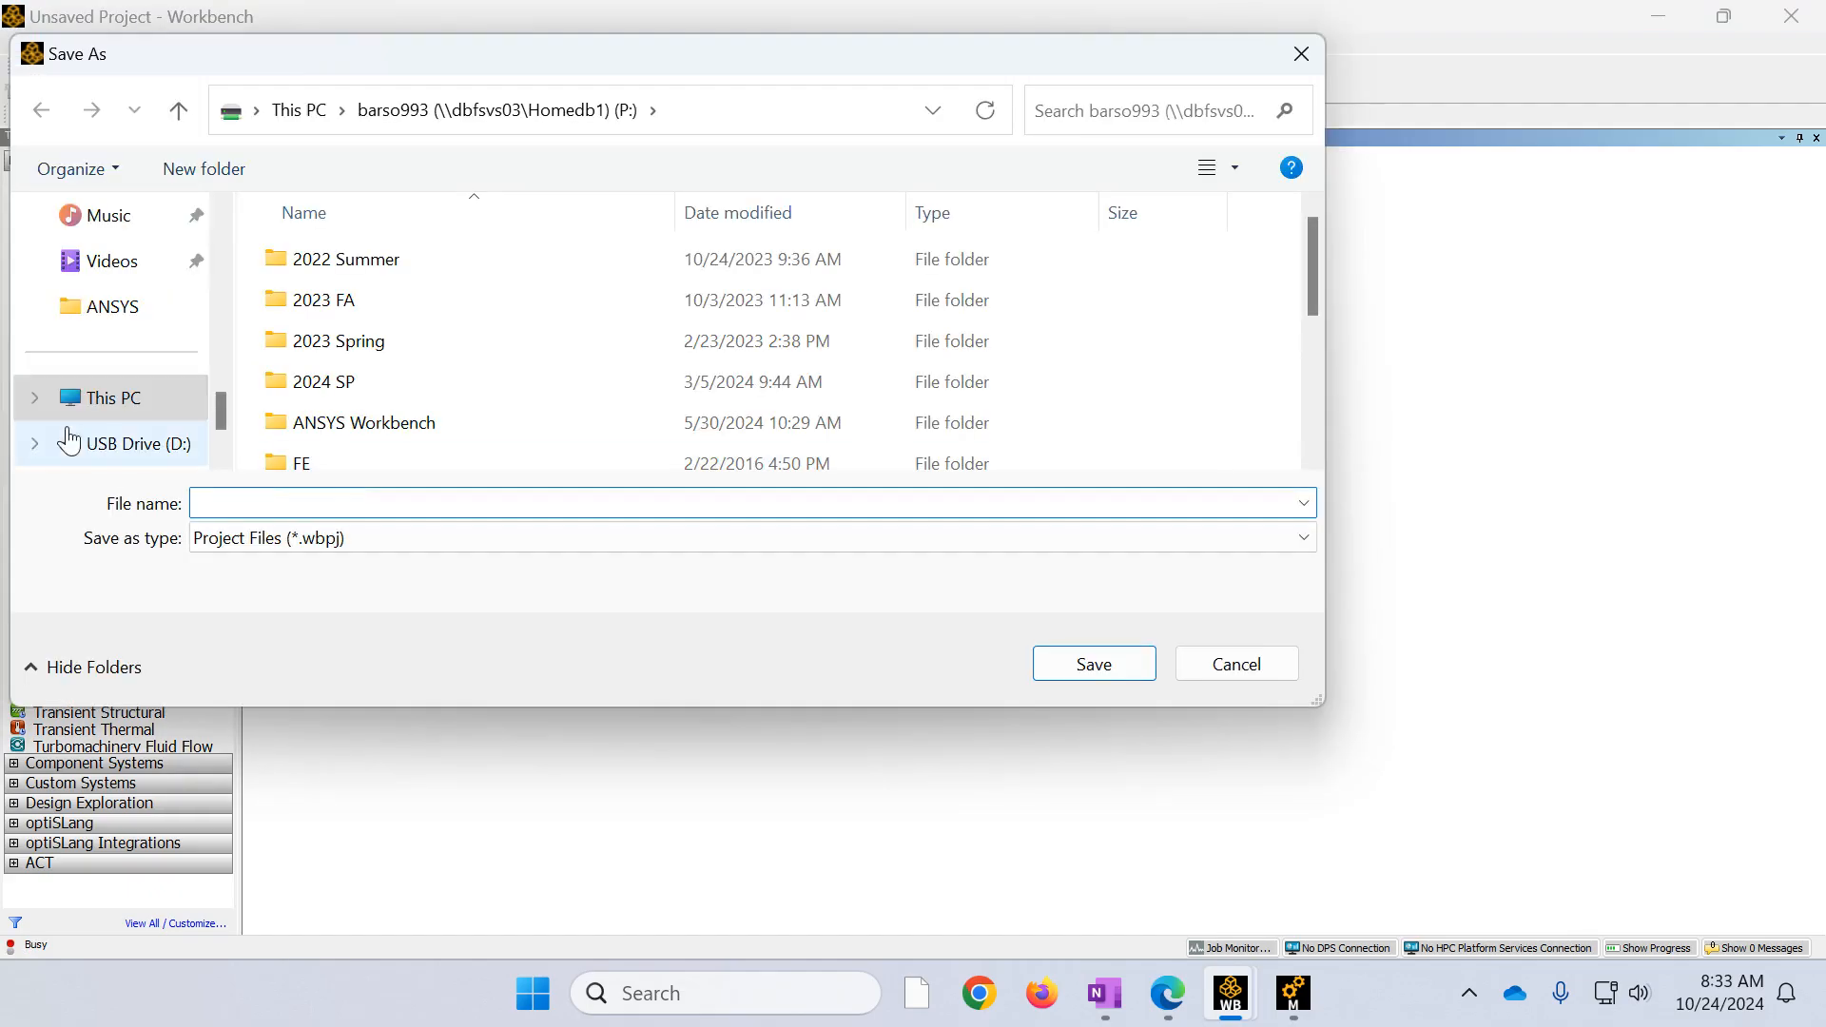
{"action": "scroll", "coordinate": [223, 231], "scroll_direction": "up", "scroll_amount": 2}
{"action": "left_click", "coordinate": [110, 275]}
{"action": "double_click", "coordinate": [358, 257]}
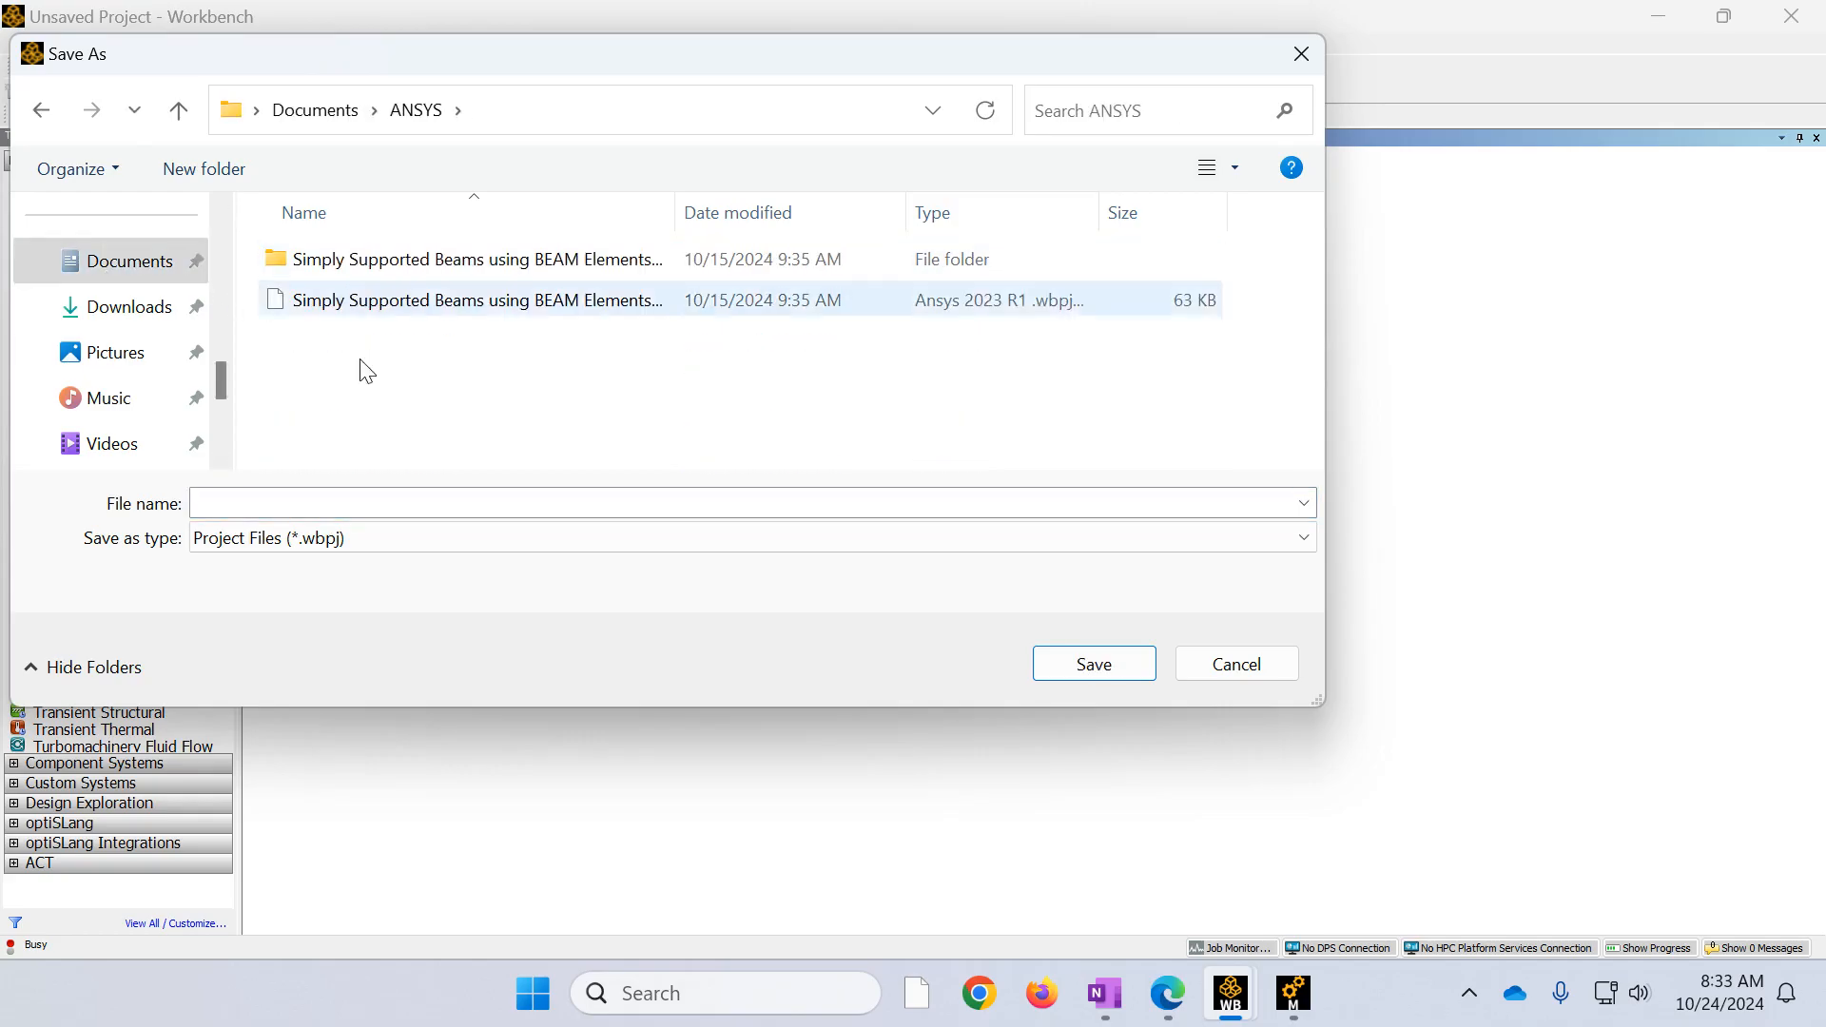
{"action": "left_click", "coordinate": [326, 500]}
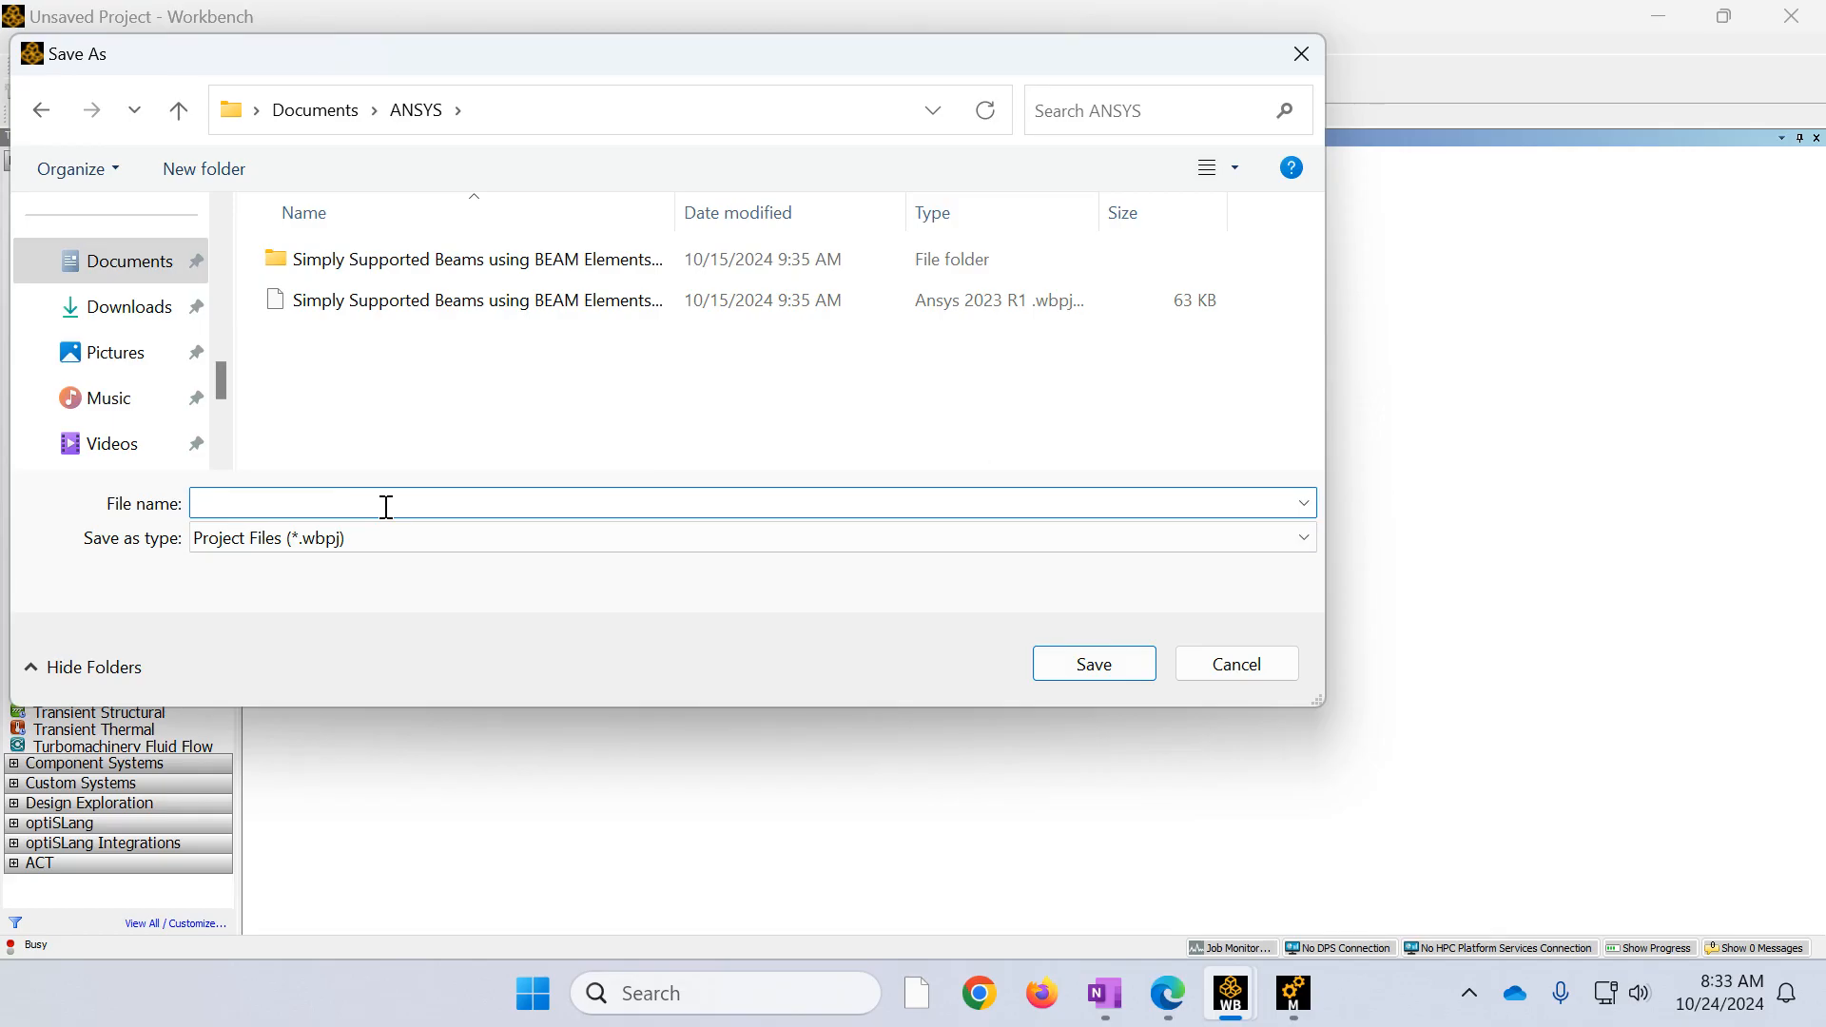
{"action": "type", "text": "Beam Model Using Solids"}
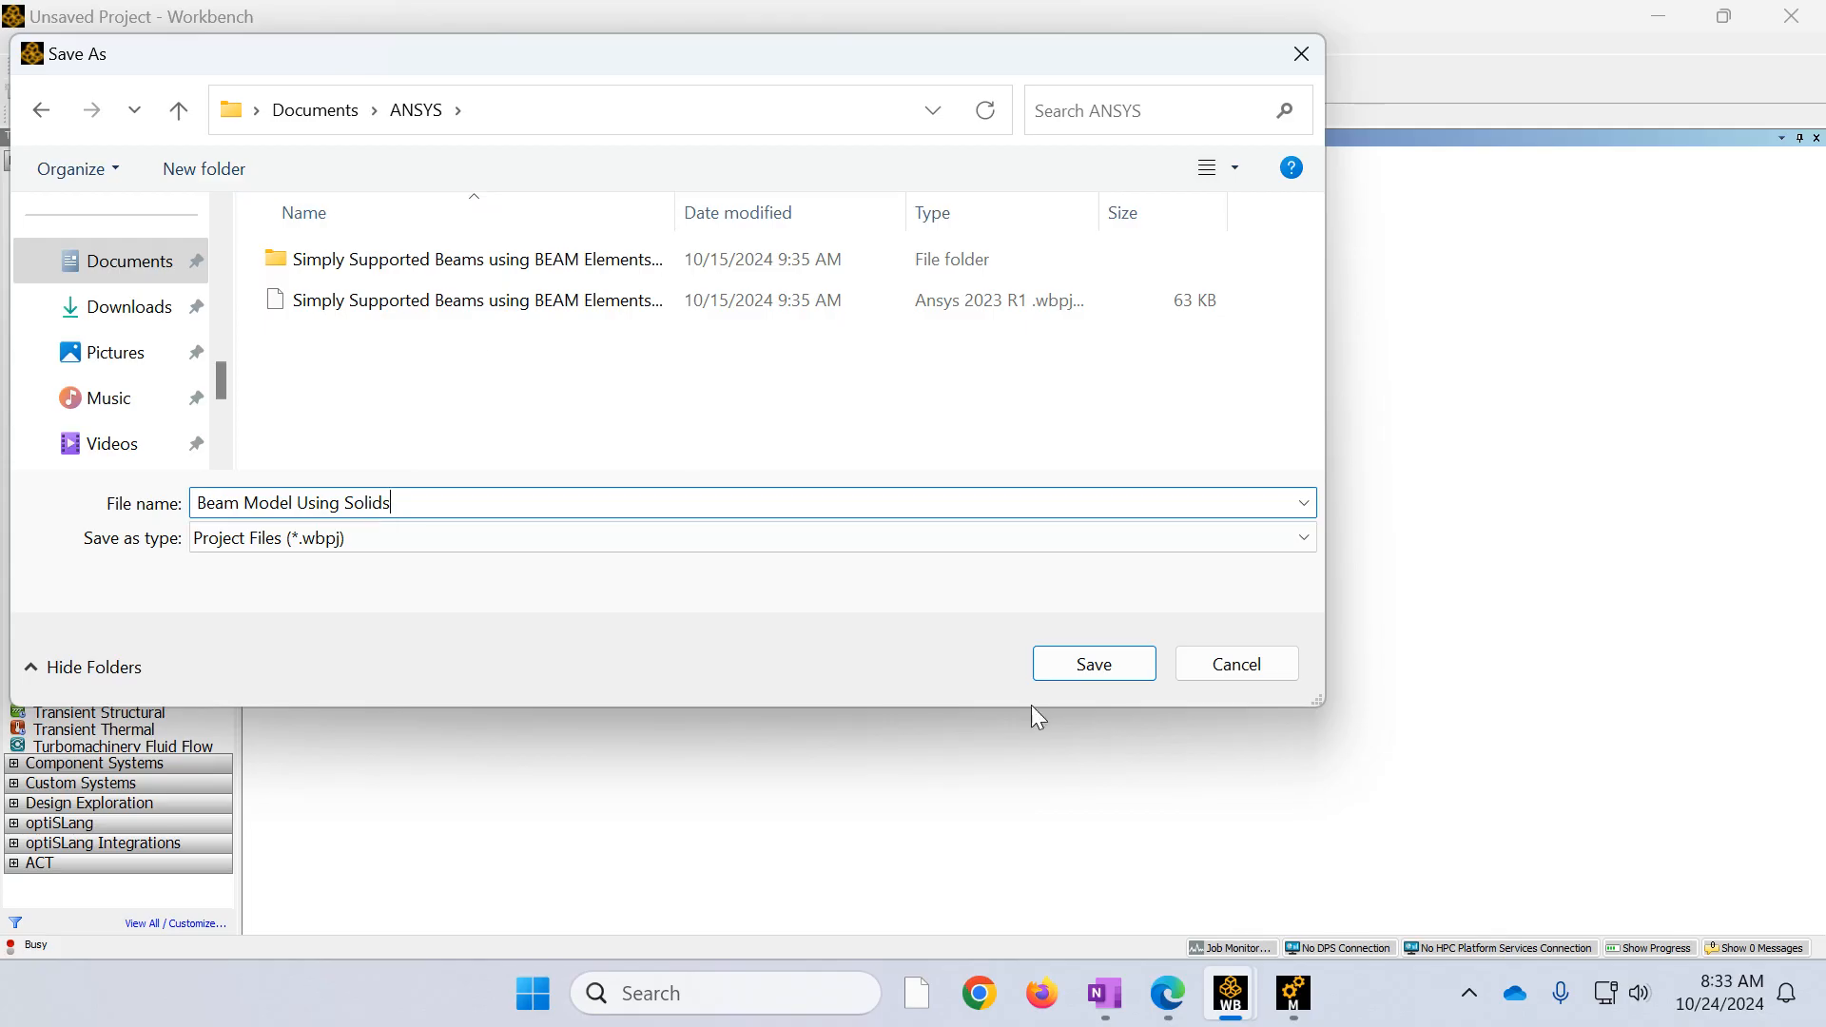
{"action": "left_click", "coordinate": [1095, 664]}
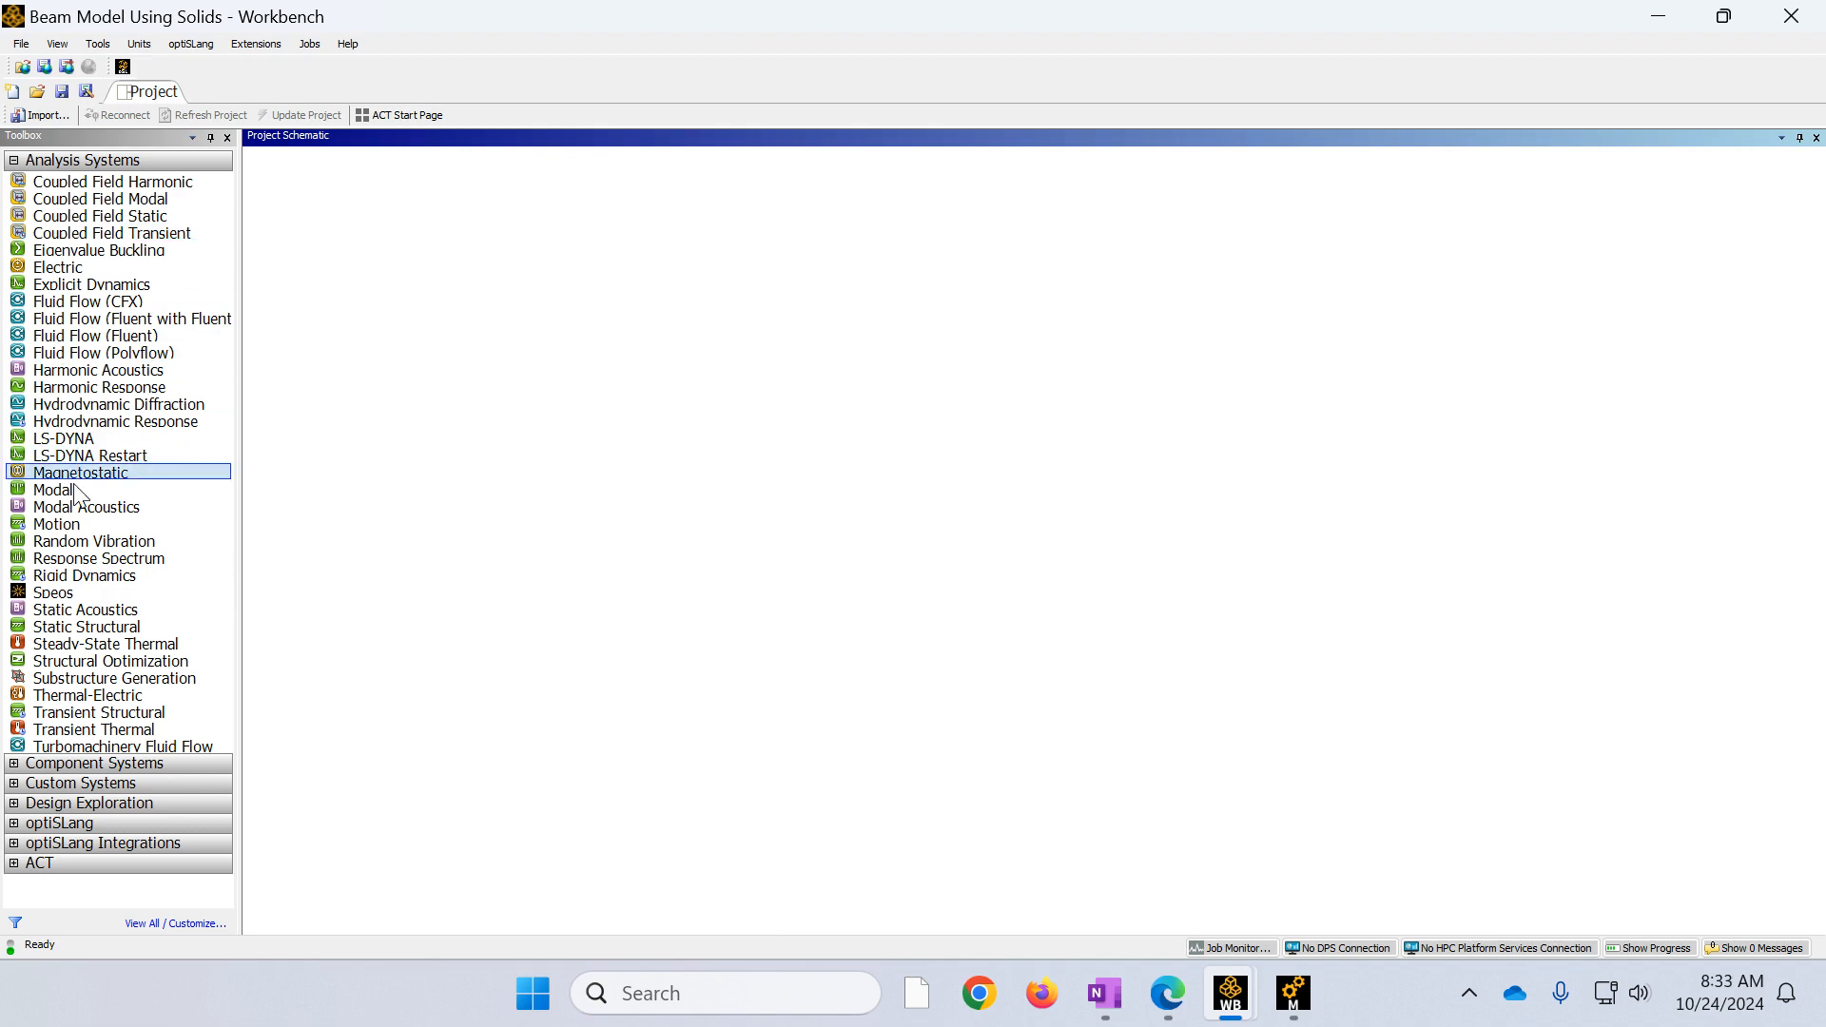
Step: Add a Static Structural analysis system to the project and check the Structural Steel material in its Engineering Data
{"action": "double_click", "coordinate": [90, 629]}
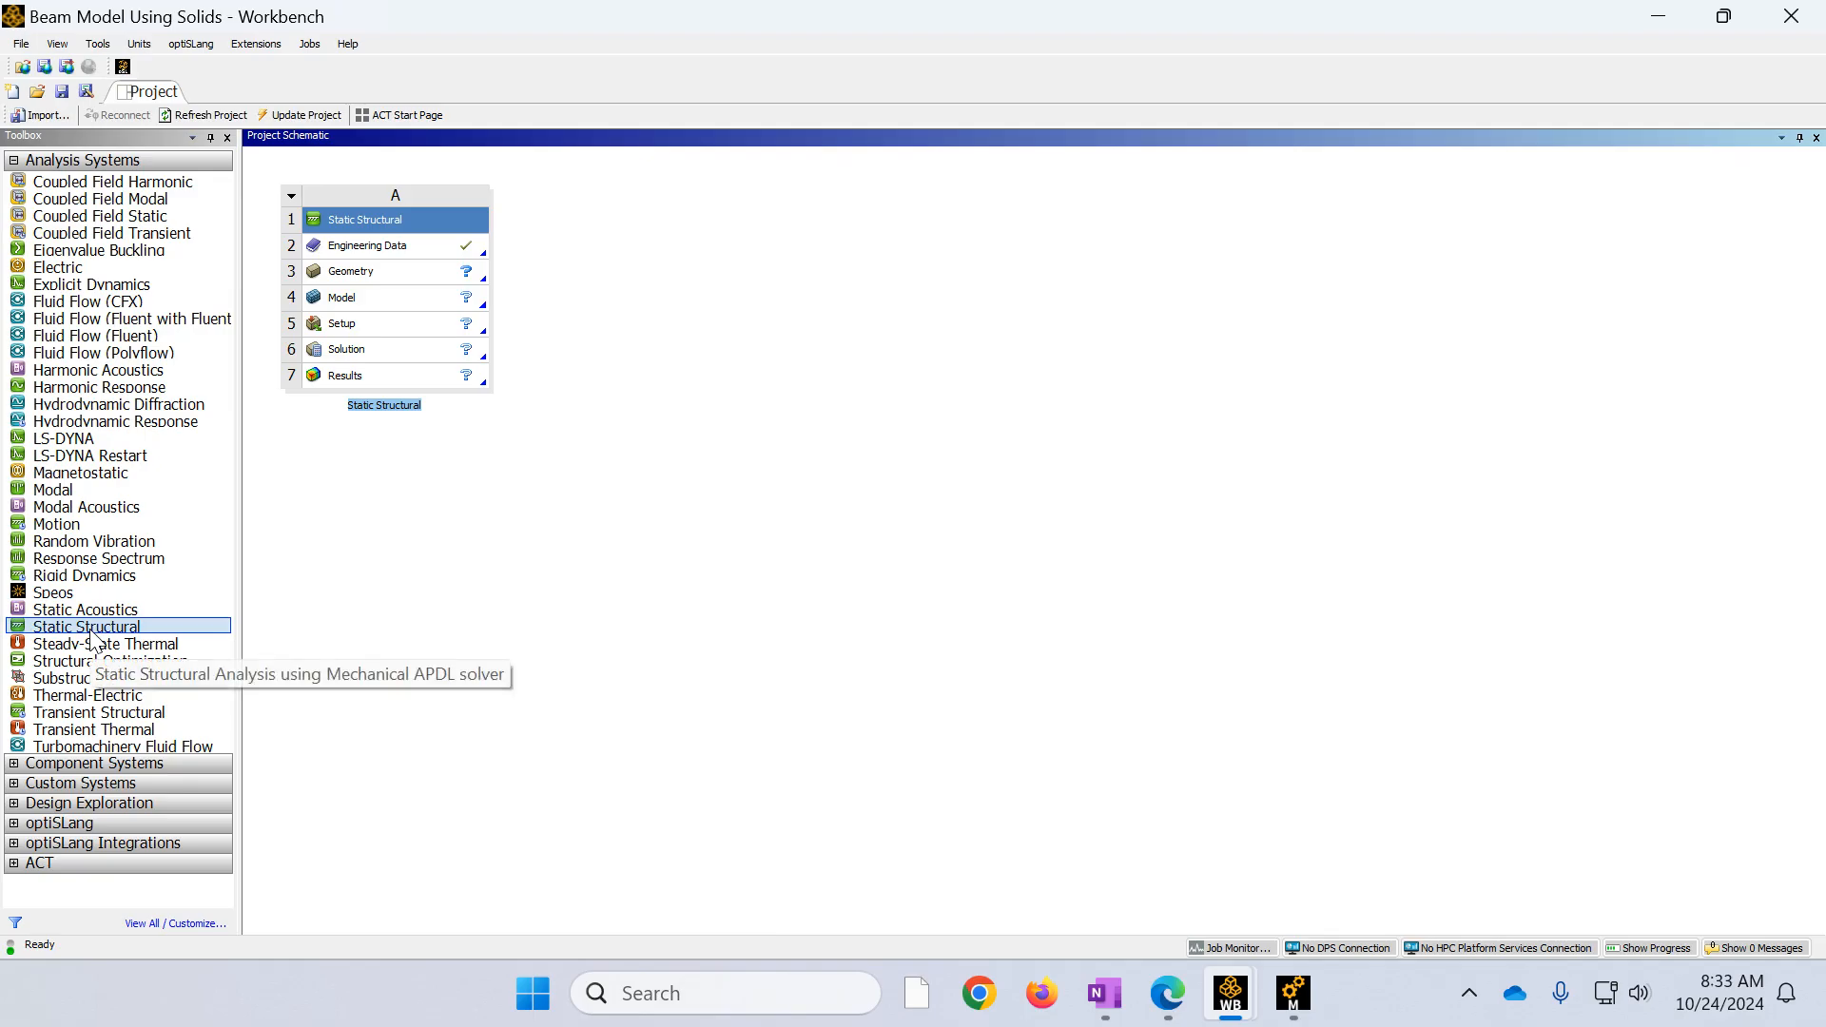
{"action": "double_click", "coordinate": [352, 249]}
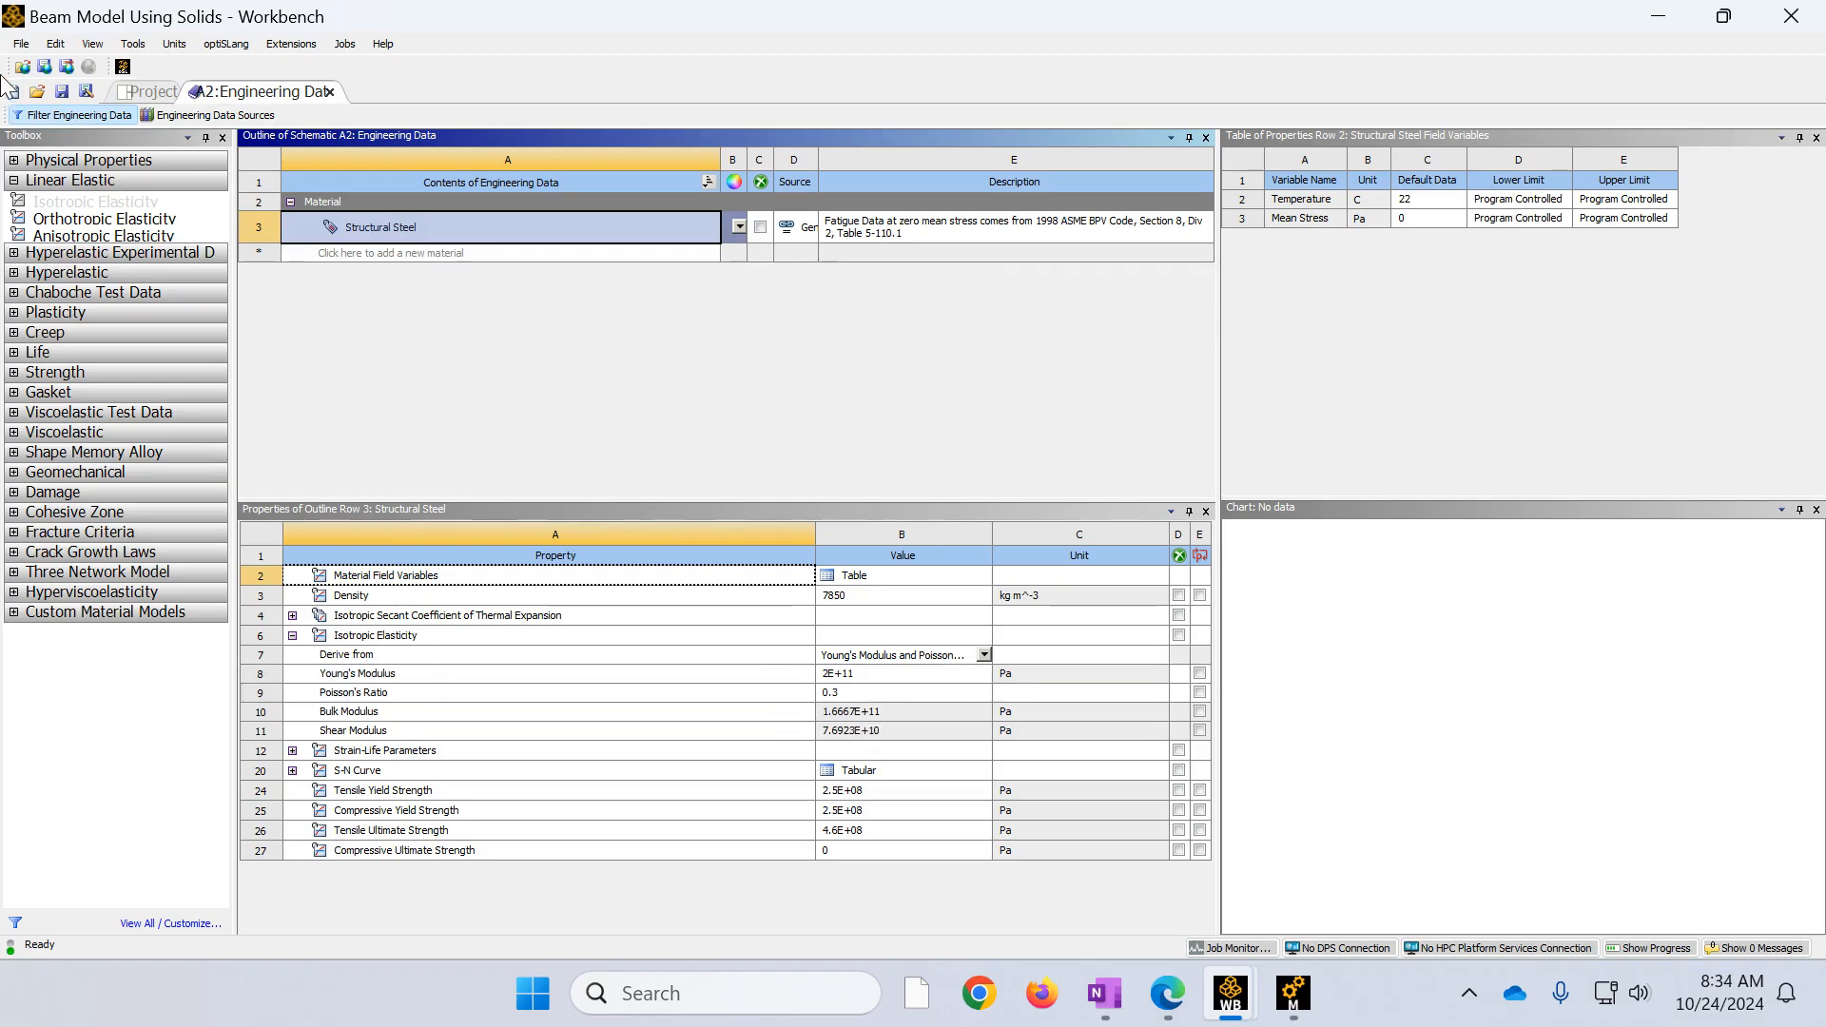
{"action": "left_click", "coordinate": [143, 91]}
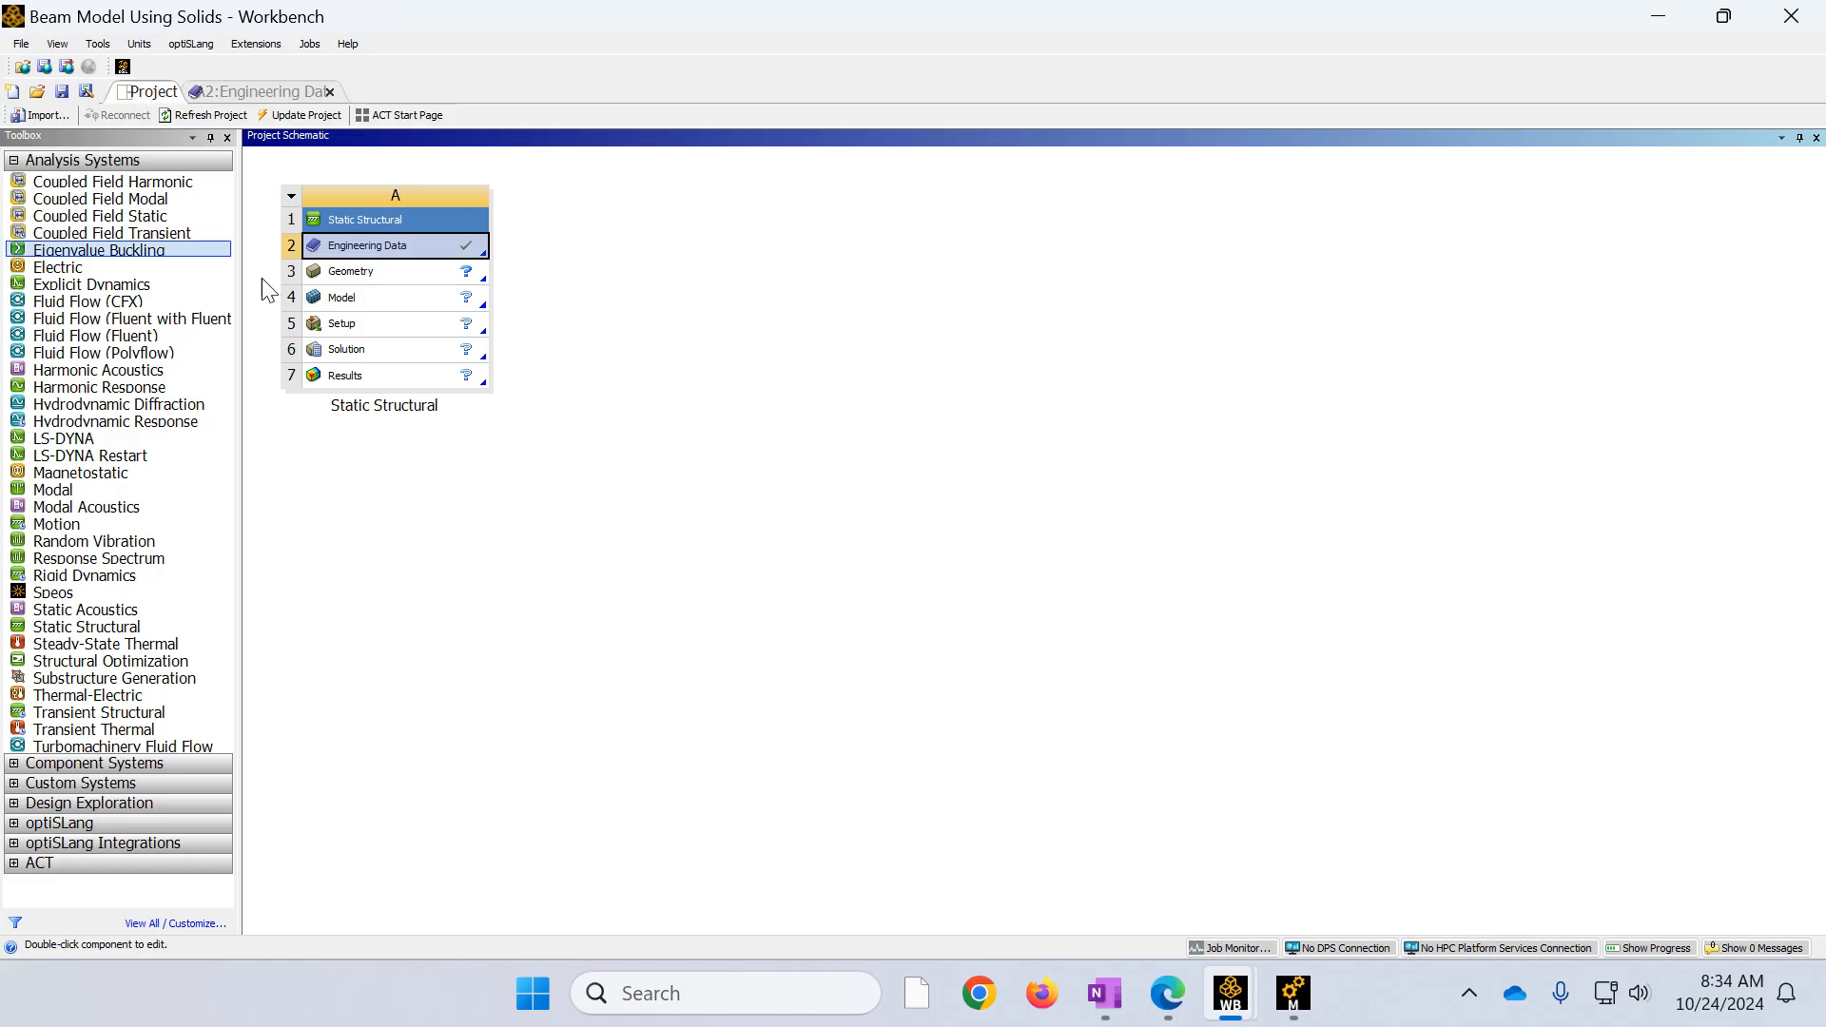
Step: Create a new DesignModeler geometry for the Static Structural system and turn on the plane display
{"action": "right_click", "coordinate": [397, 280]}
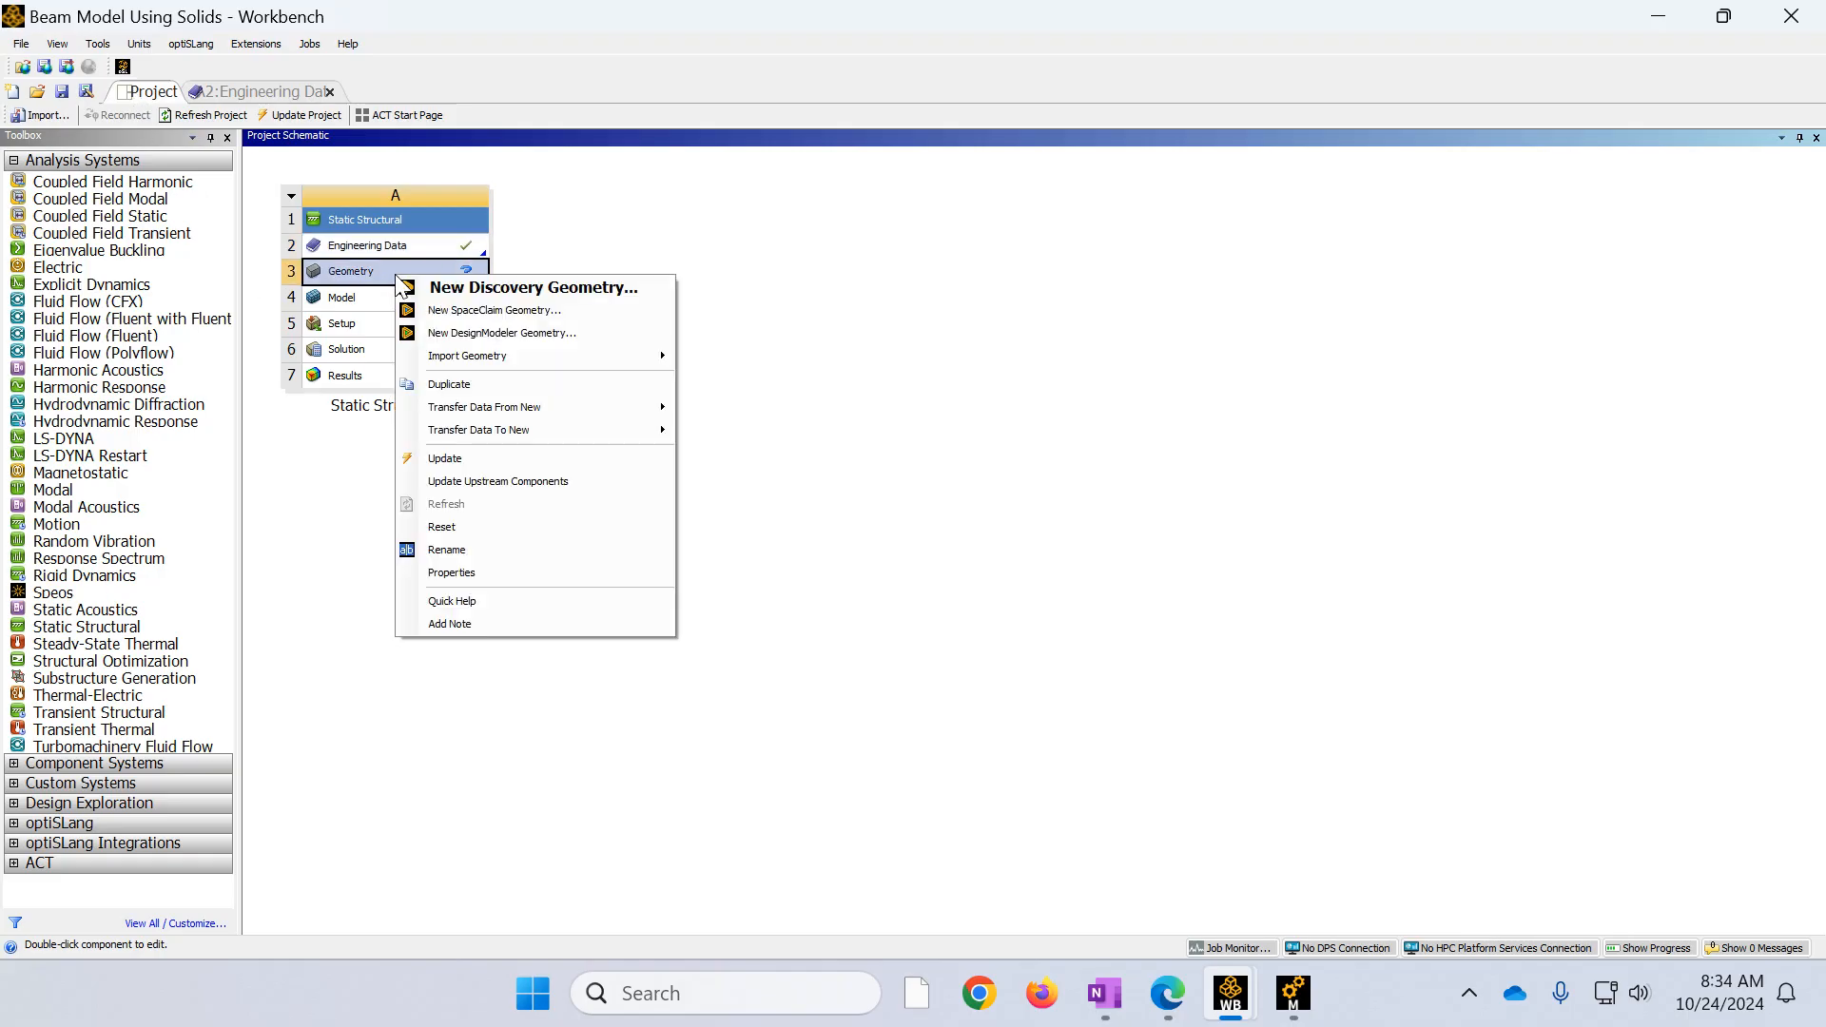
{"action": "left_click", "coordinate": [460, 333]}
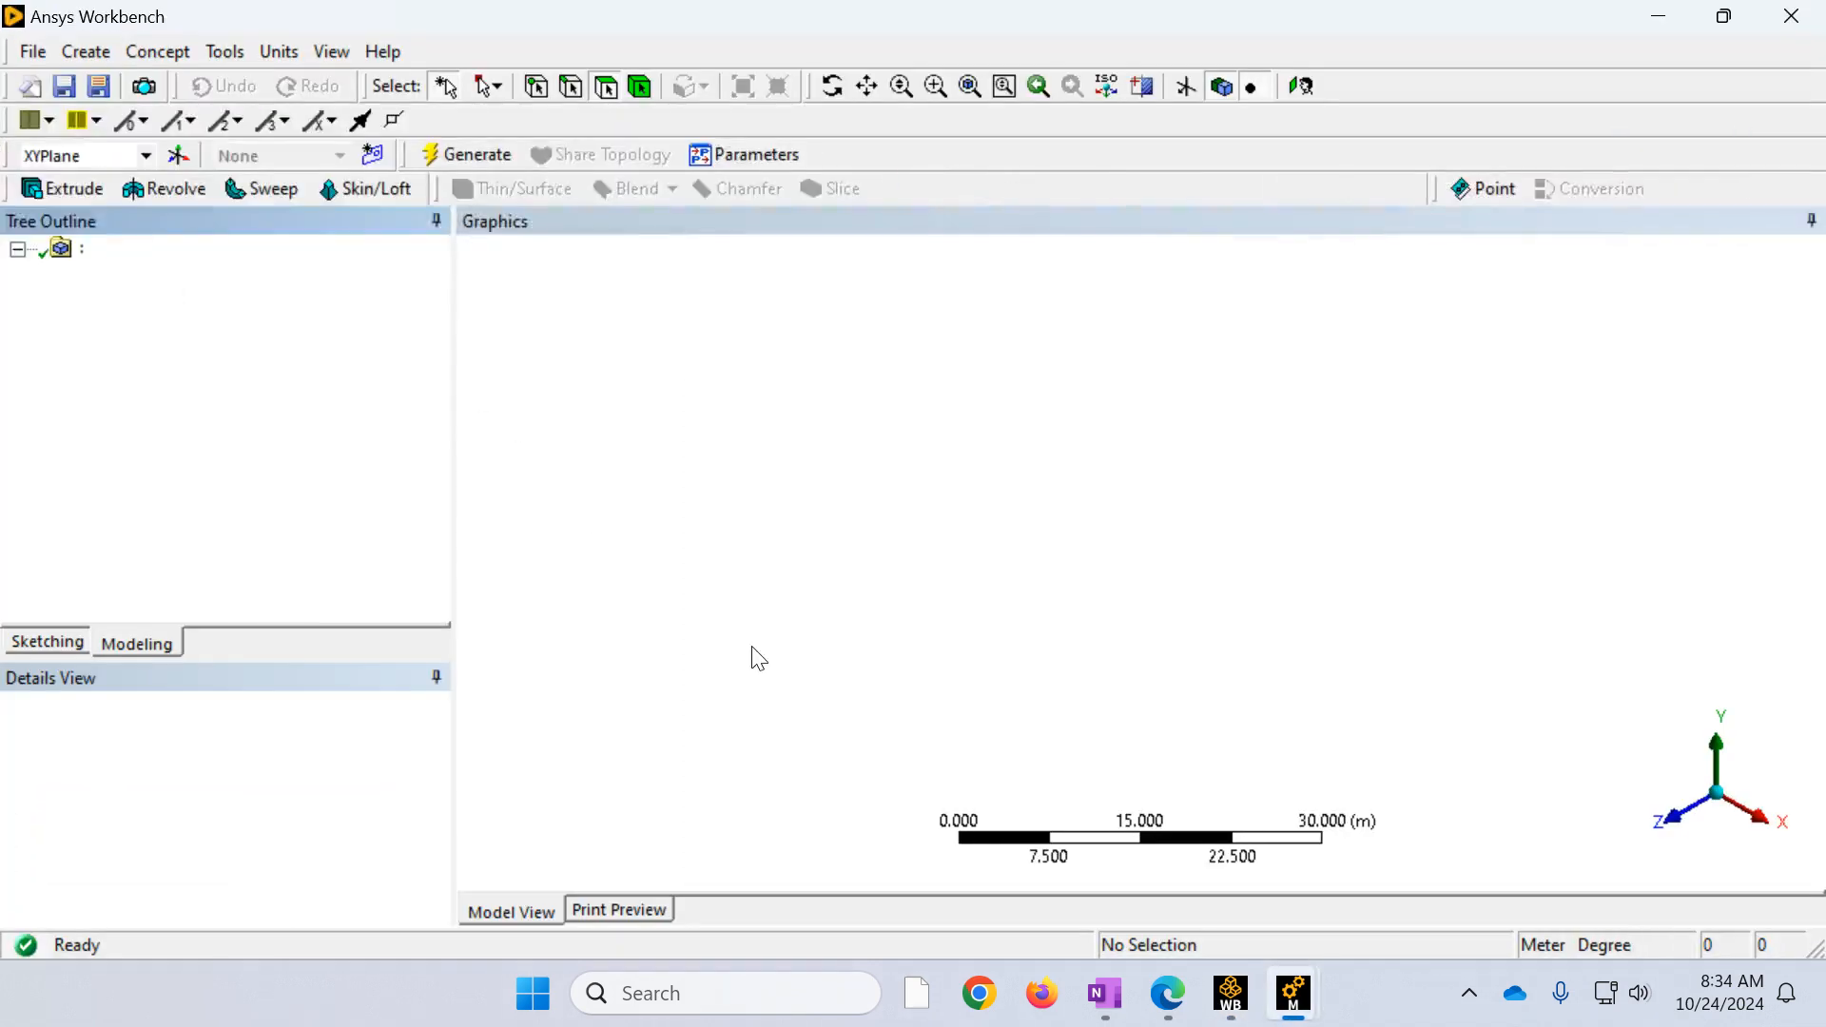
{"action": "left_click", "coordinate": [1187, 88]}
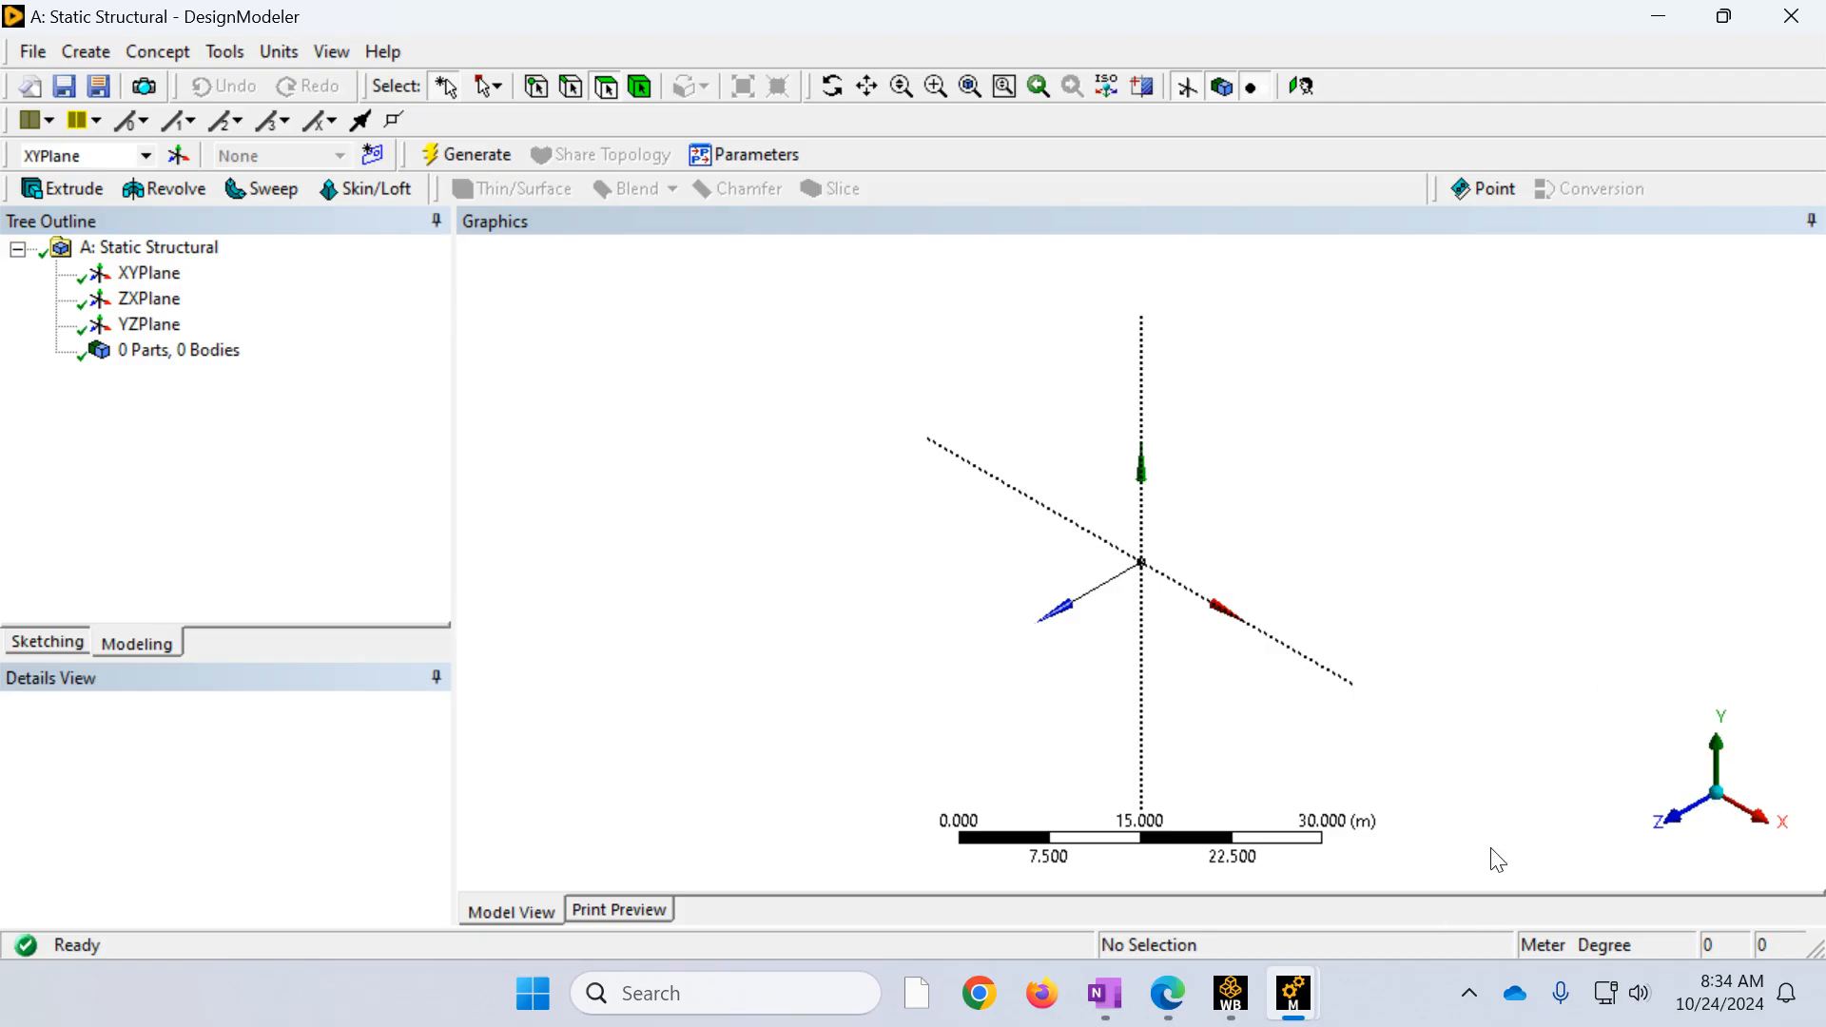
Step: Create a new sketch on the YZPlane
{"action": "left_click", "coordinate": [150, 324]}
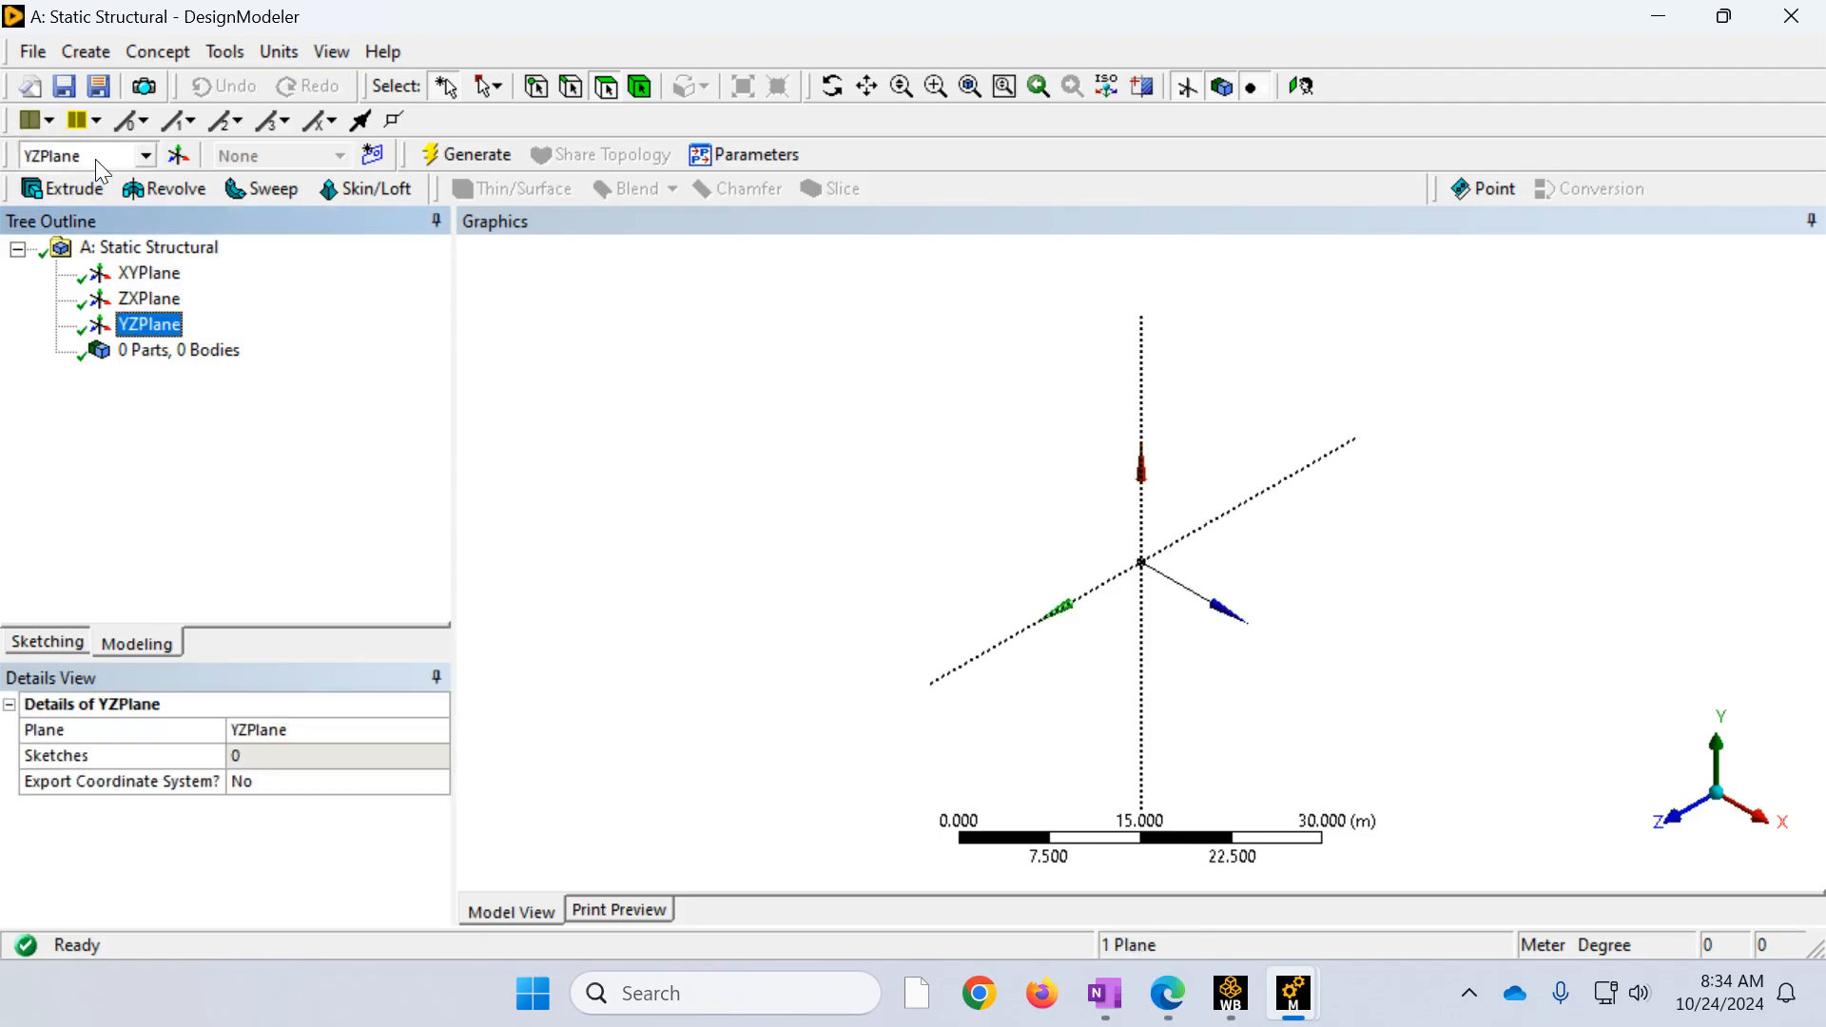
{"action": "left_click", "coordinate": [374, 152]}
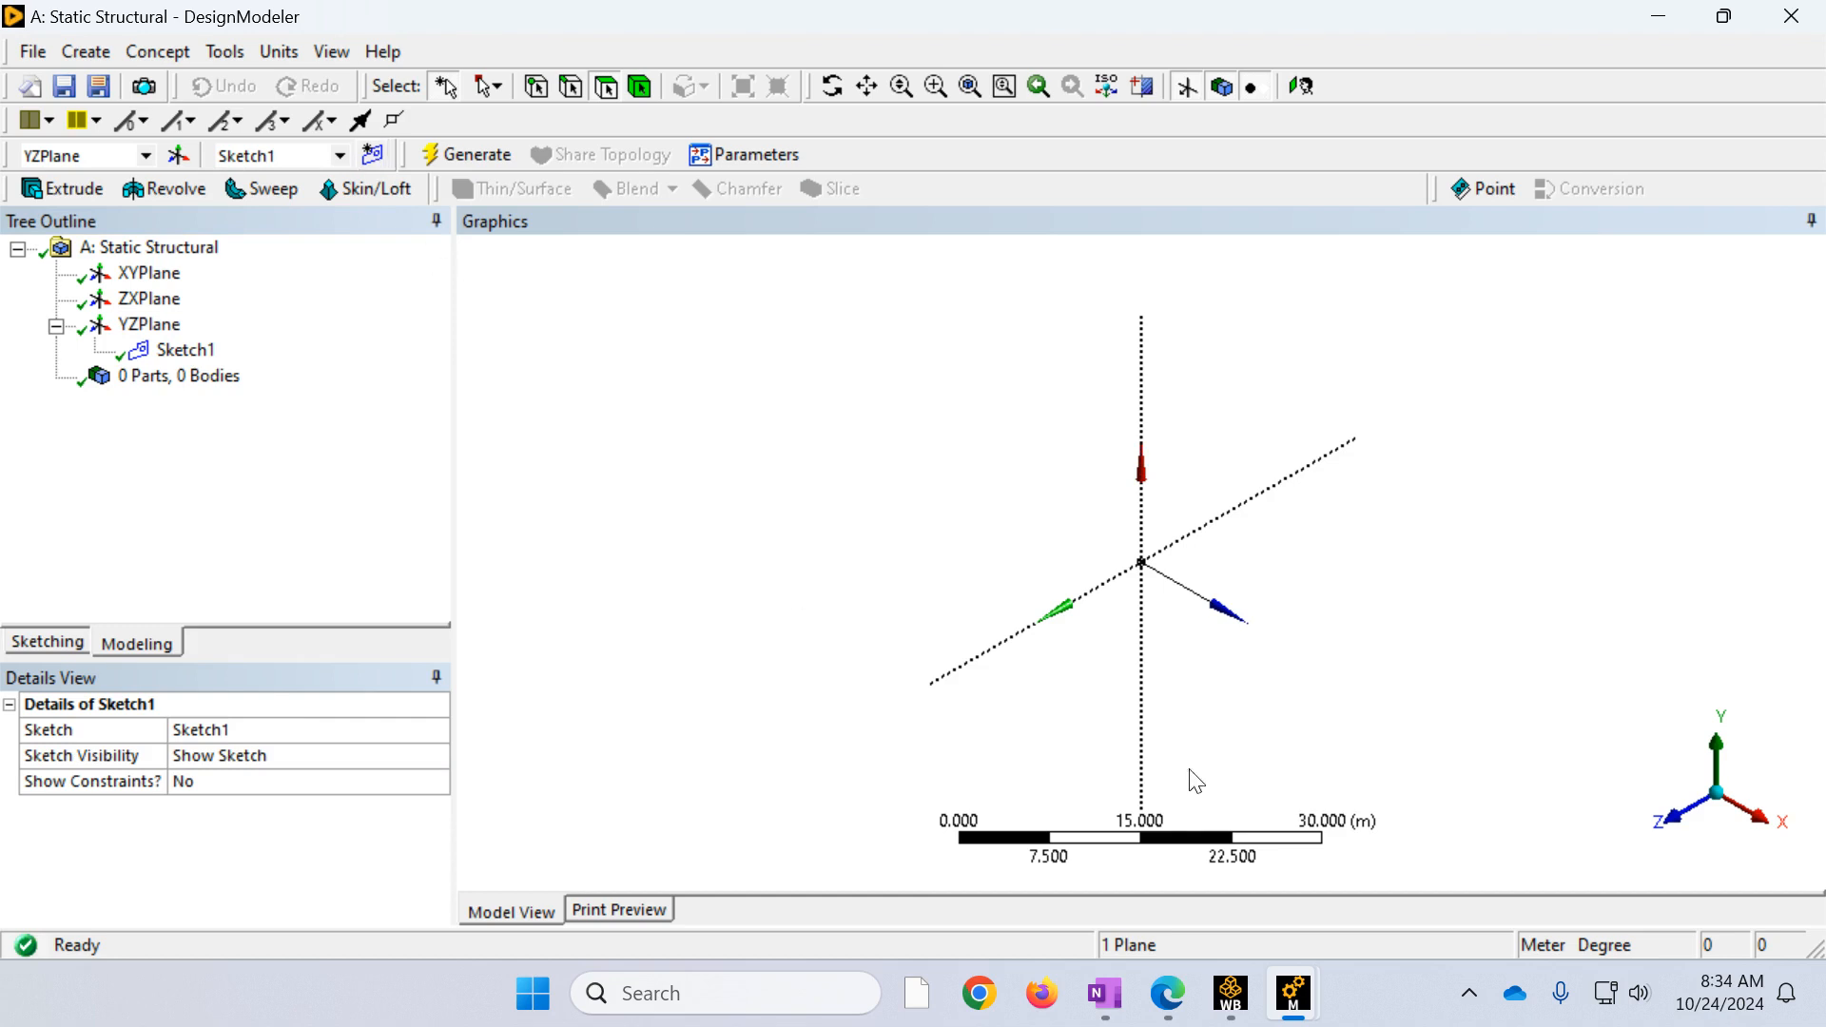
Step: Sketch a rectangle around the origin of the YZPlane sketch, viewed face-on
{"action": "left_click", "coordinate": [1754, 824]}
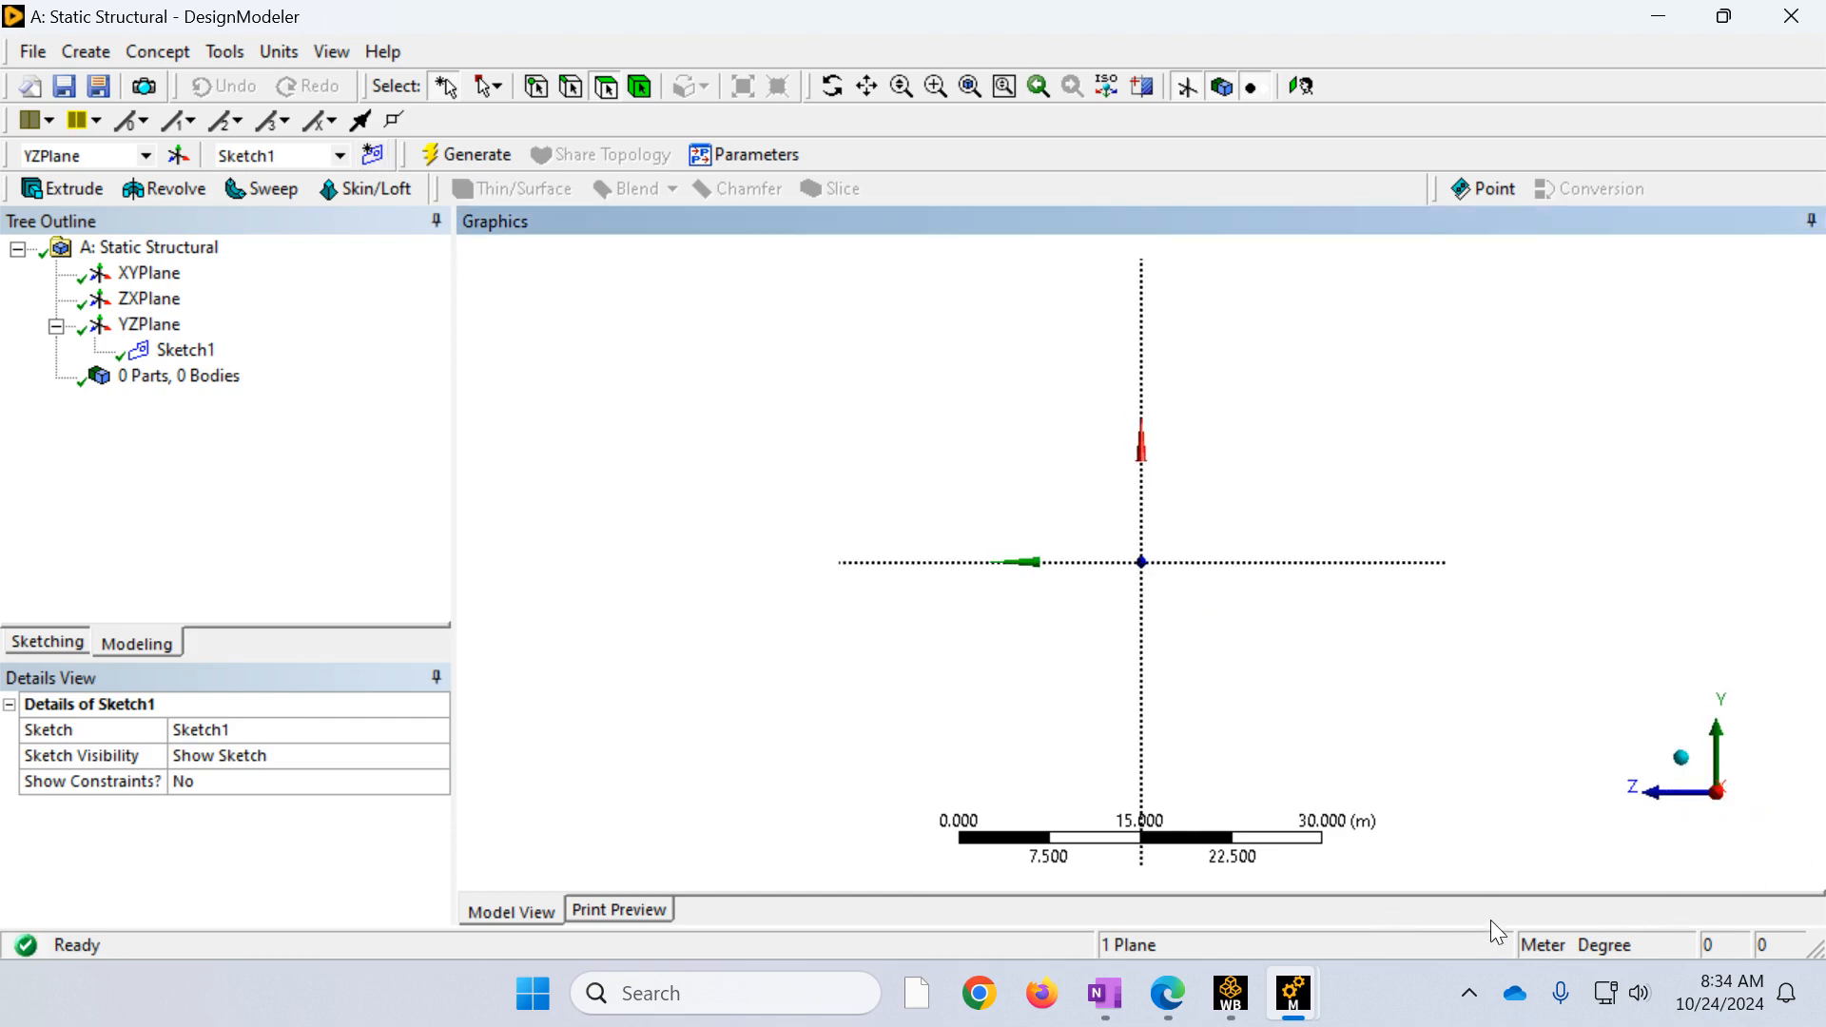
{"action": "scroll", "coordinate": [1153, 639], "scroll_direction": "up", "scroll_amount": 4}
{"action": "scroll", "coordinate": [1158, 636], "scroll_direction": "up", "scroll_amount": 5}
{"action": "scroll", "coordinate": [1158, 635], "scroll_direction": "up", "scroll_amount": 3}
{"action": "scroll", "coordinate": [1158, 635], "scroll_direction": "up", "scroll_amount": 2}
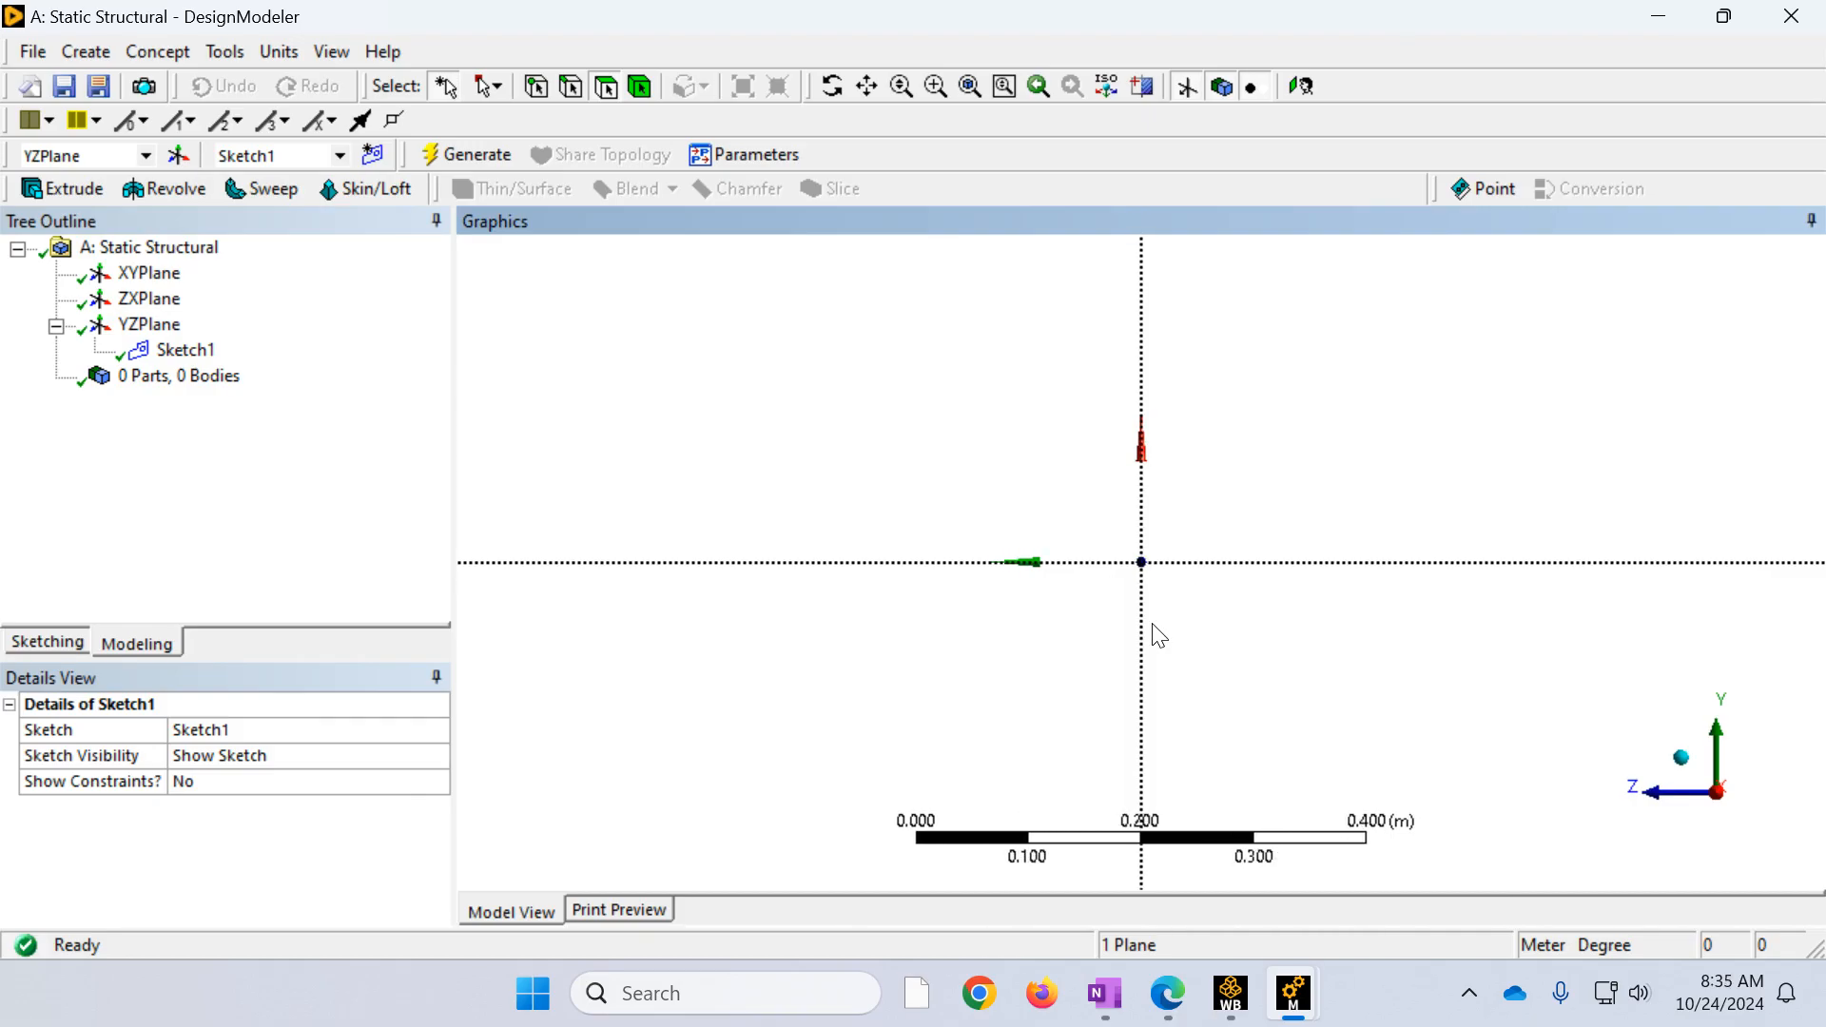
{"action": "scroll", "coordinate": [1152, 625], "scroll_direction": "up", "scroll_amount": 1}
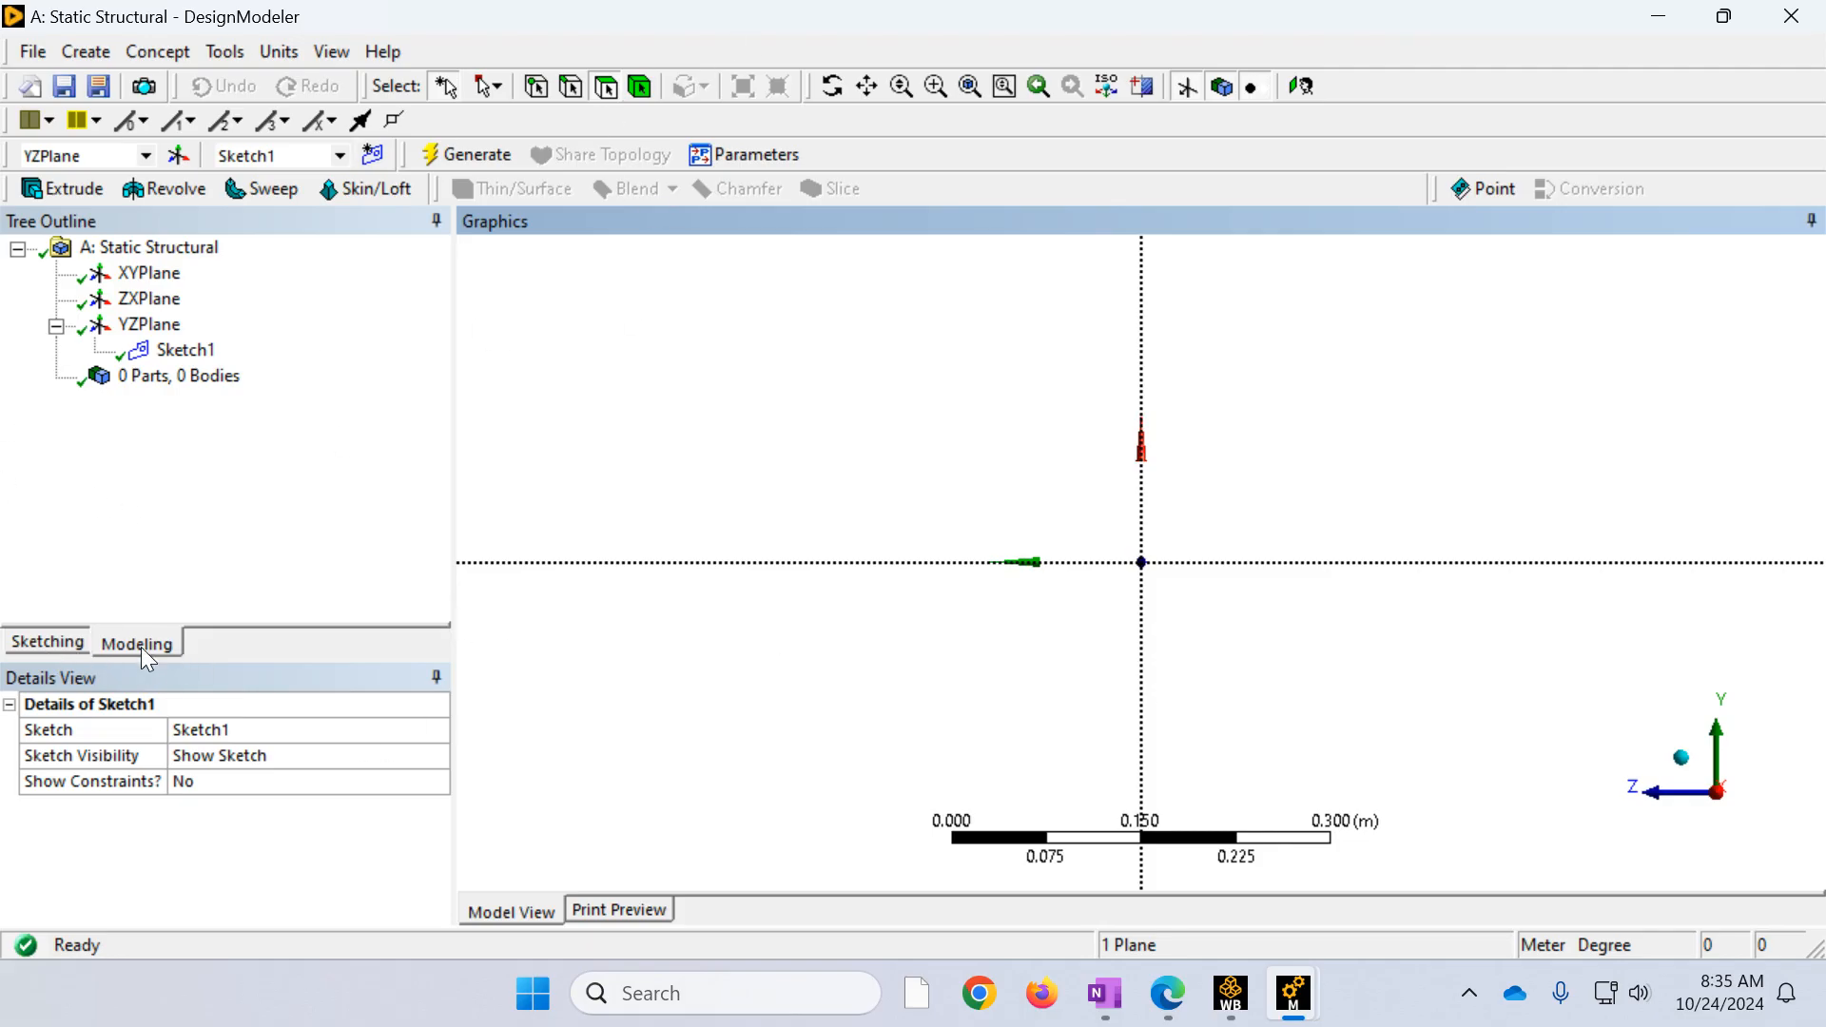
{"action": "left_click", "coordinate": [60, 642]}
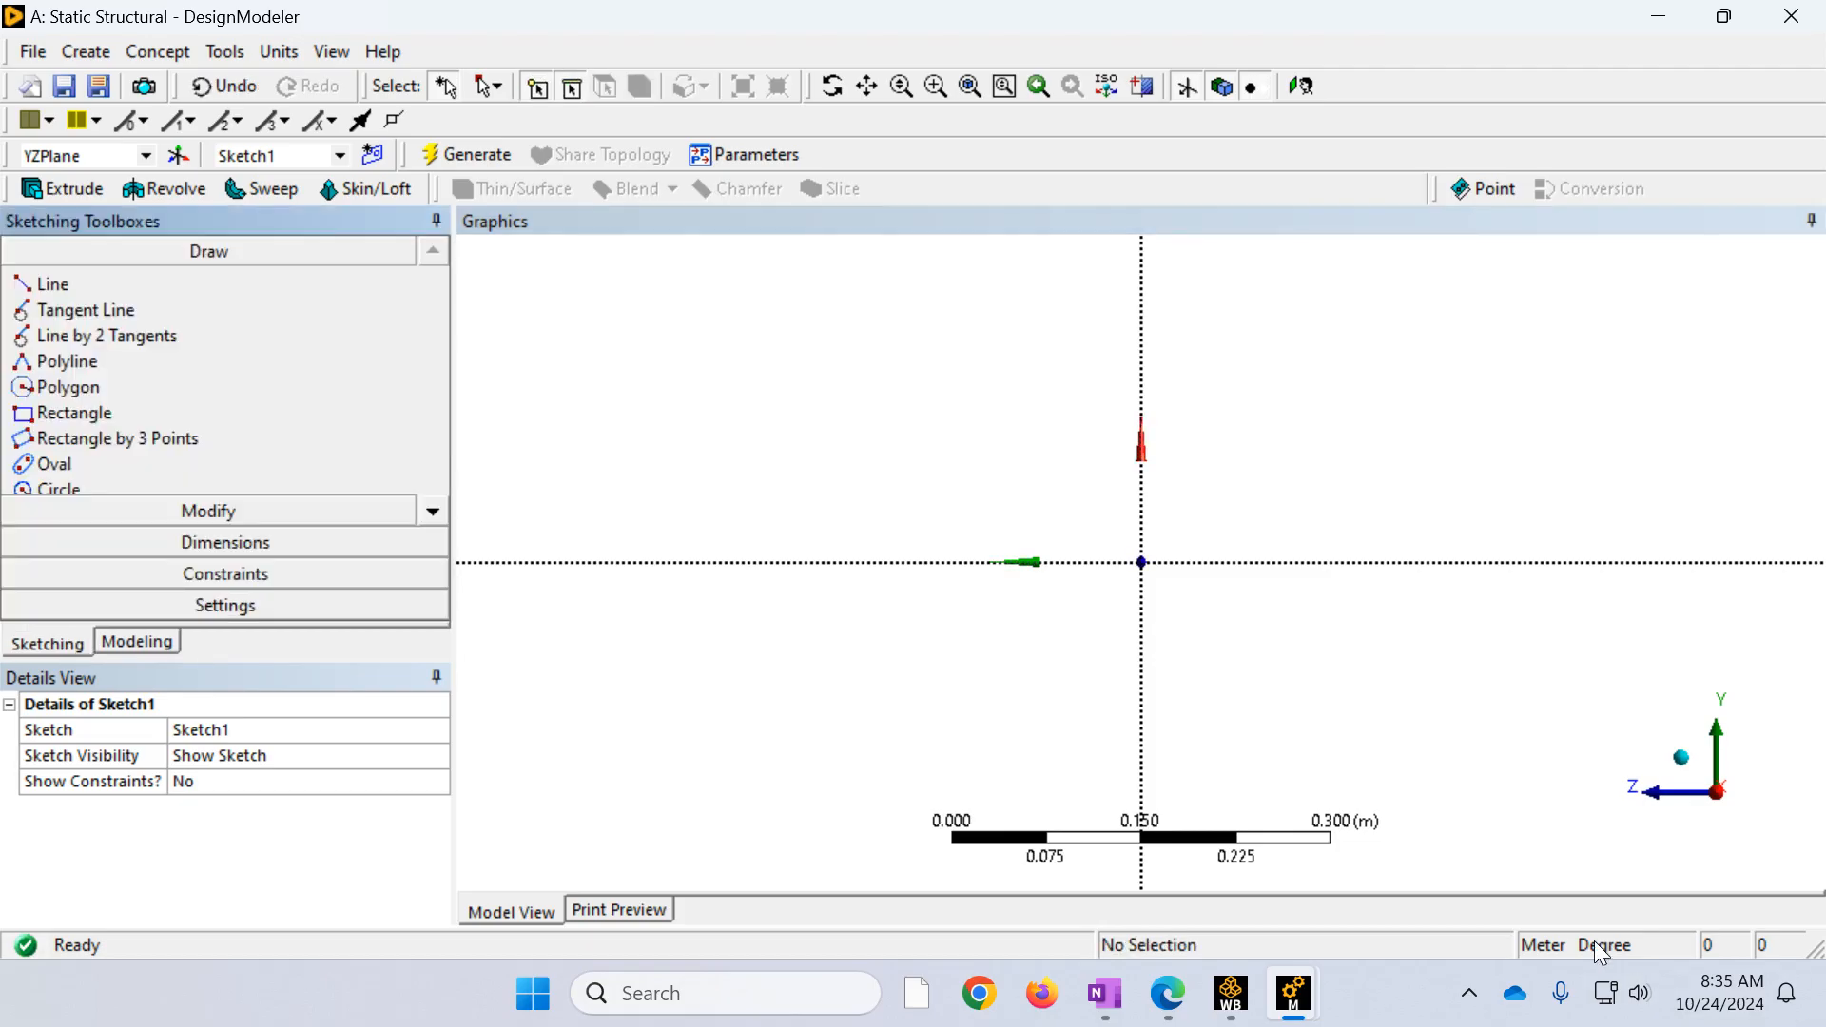
{"action": "left_click", "coordinate": [84, 418]}
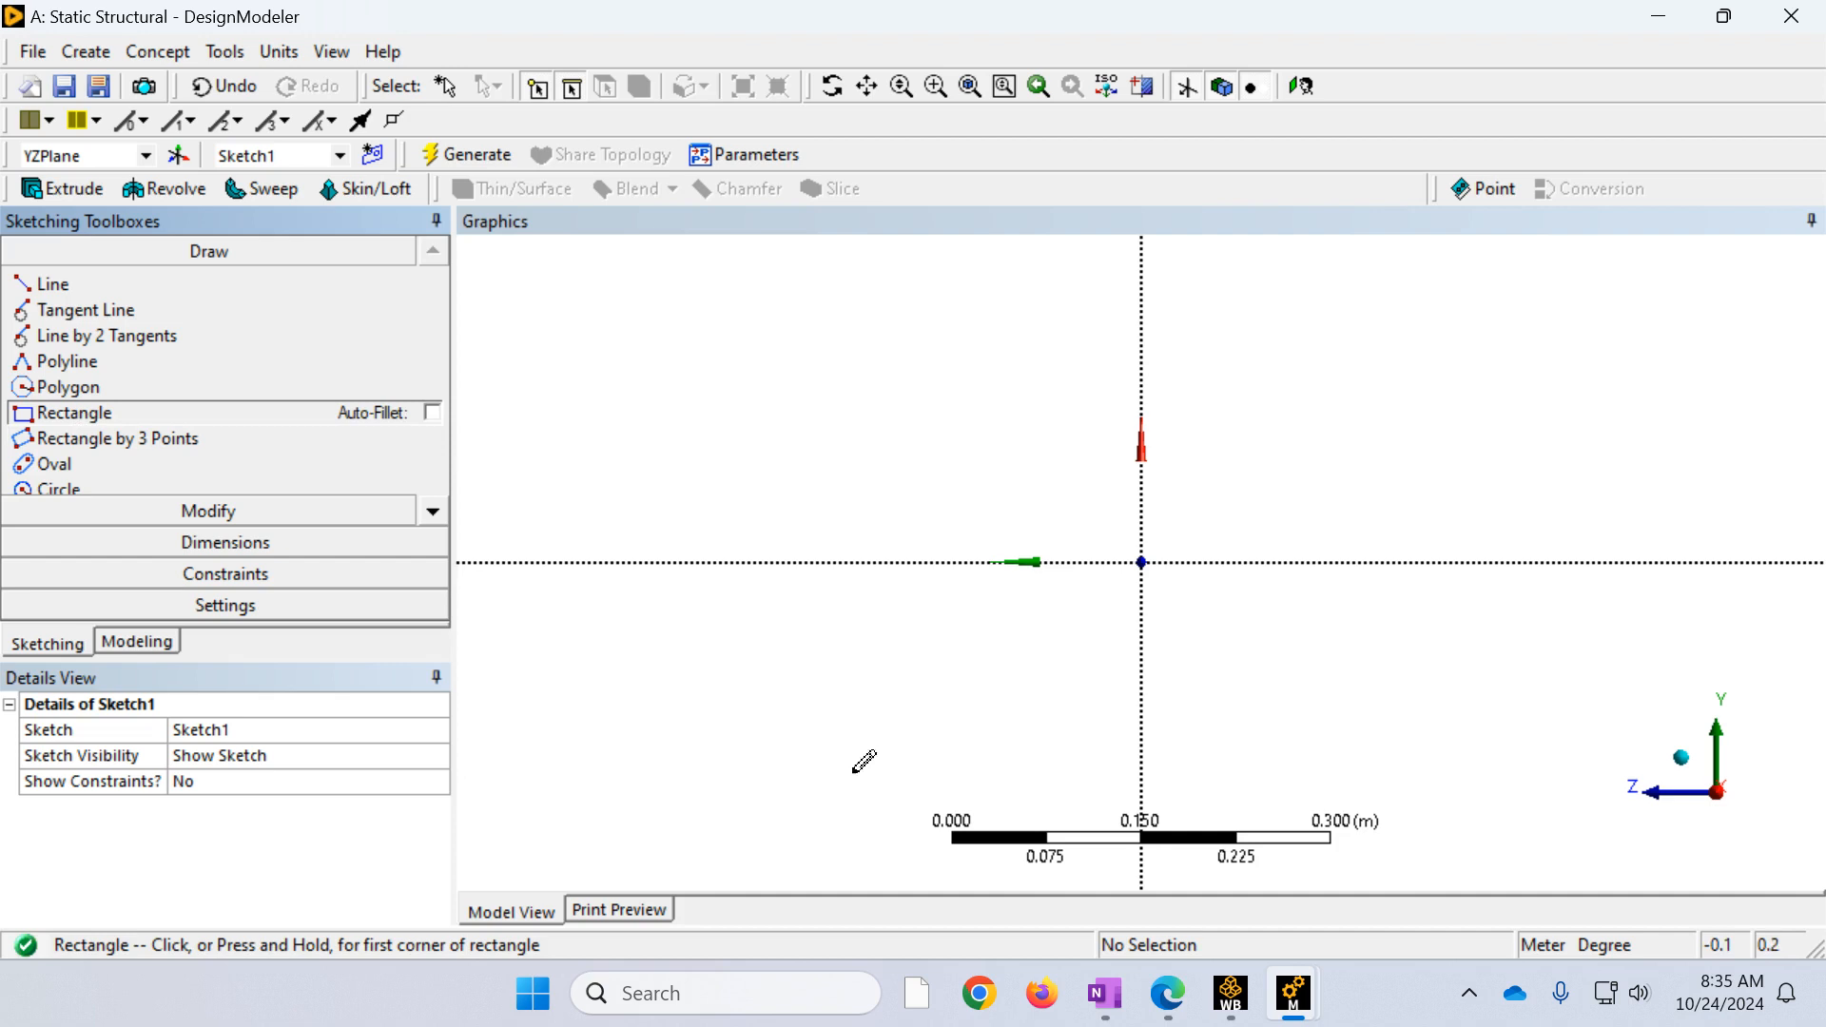
{"action": "left_click", "coordinate": [1115, 535]}
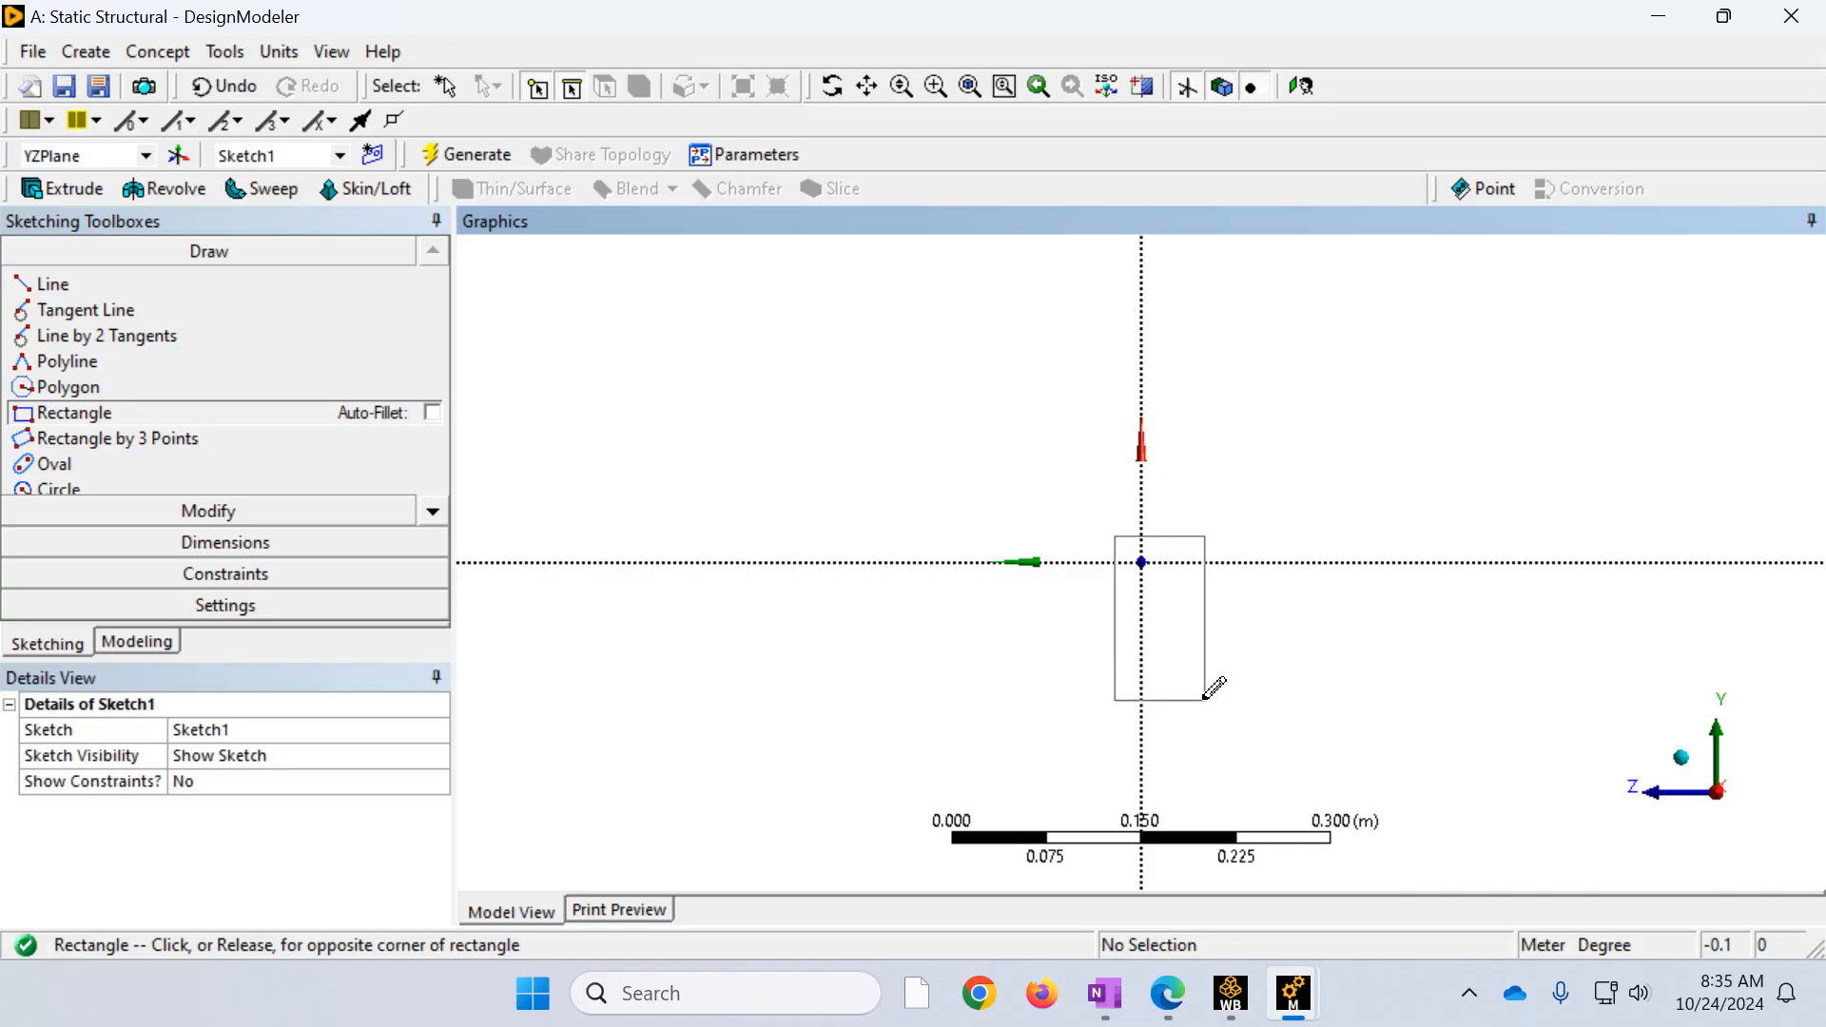
{"action": "left_click", "coordinate": [1204, 700]}
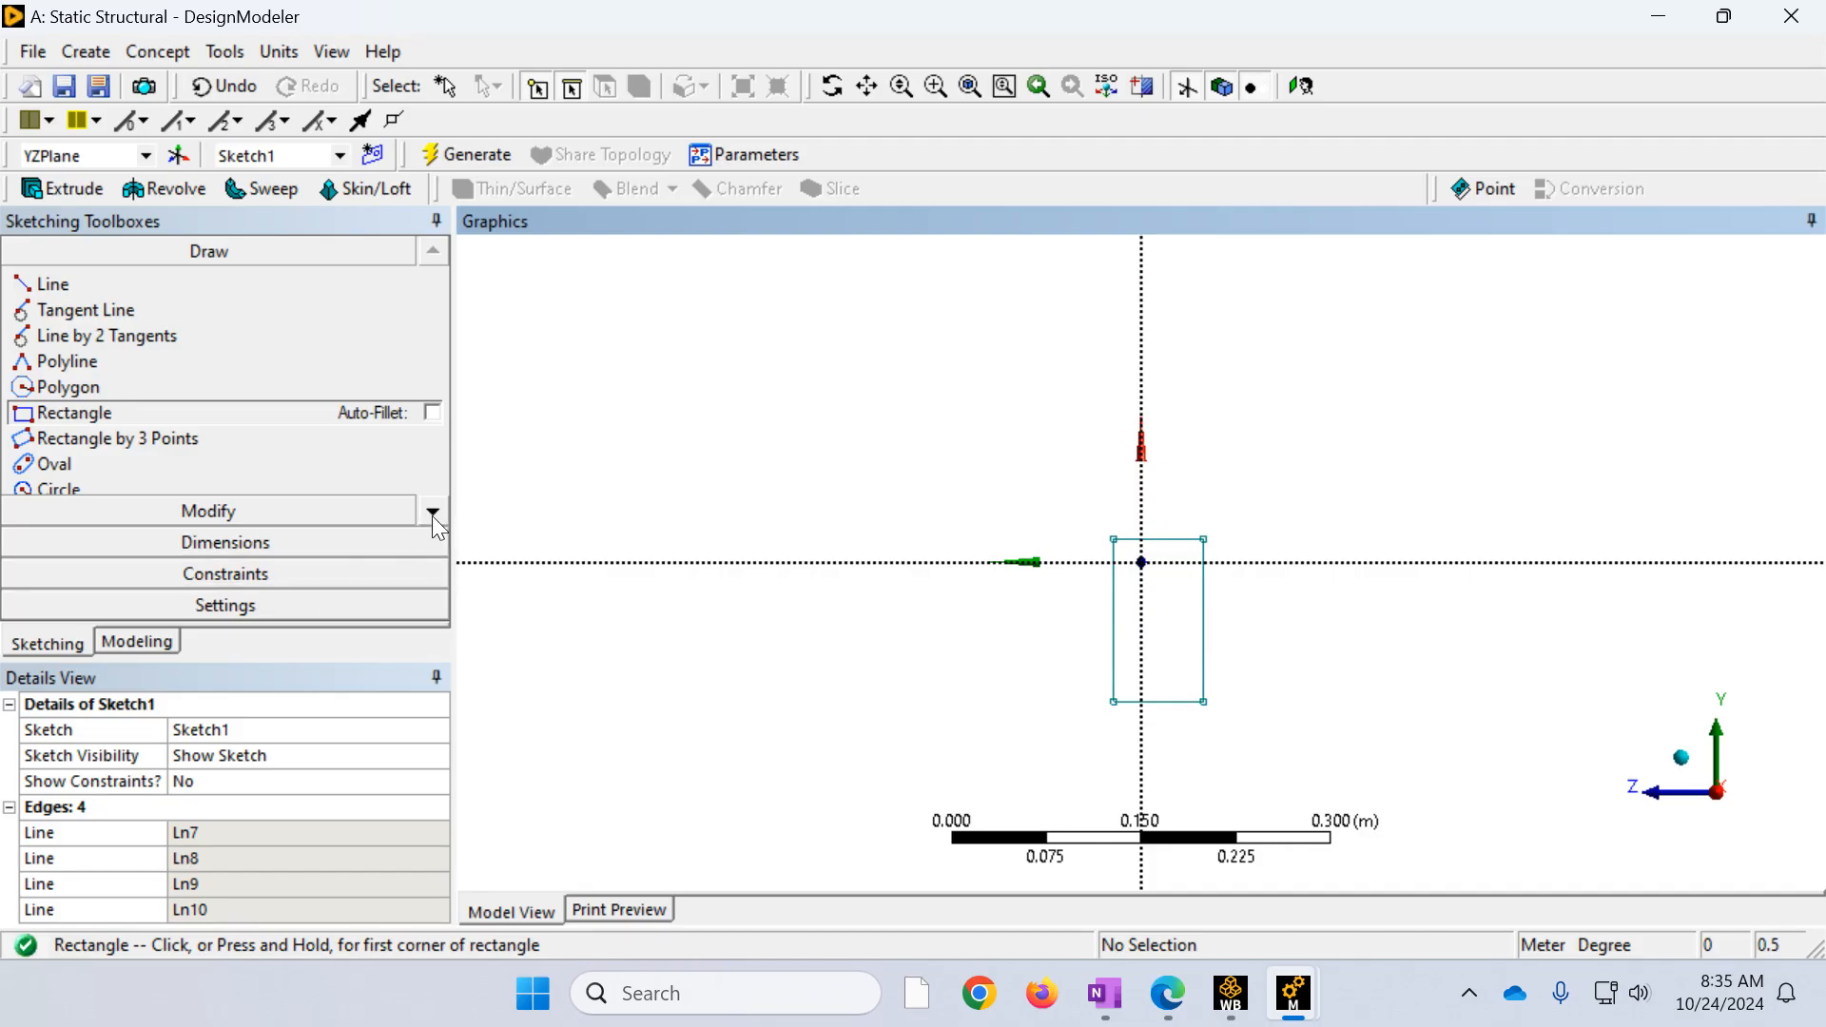
Step: Constrain the rectangle's opposite edges to be symmetric about the vertical and horizontal sketch axes
{"action": "left_click", "coordinate": [299, 575]}
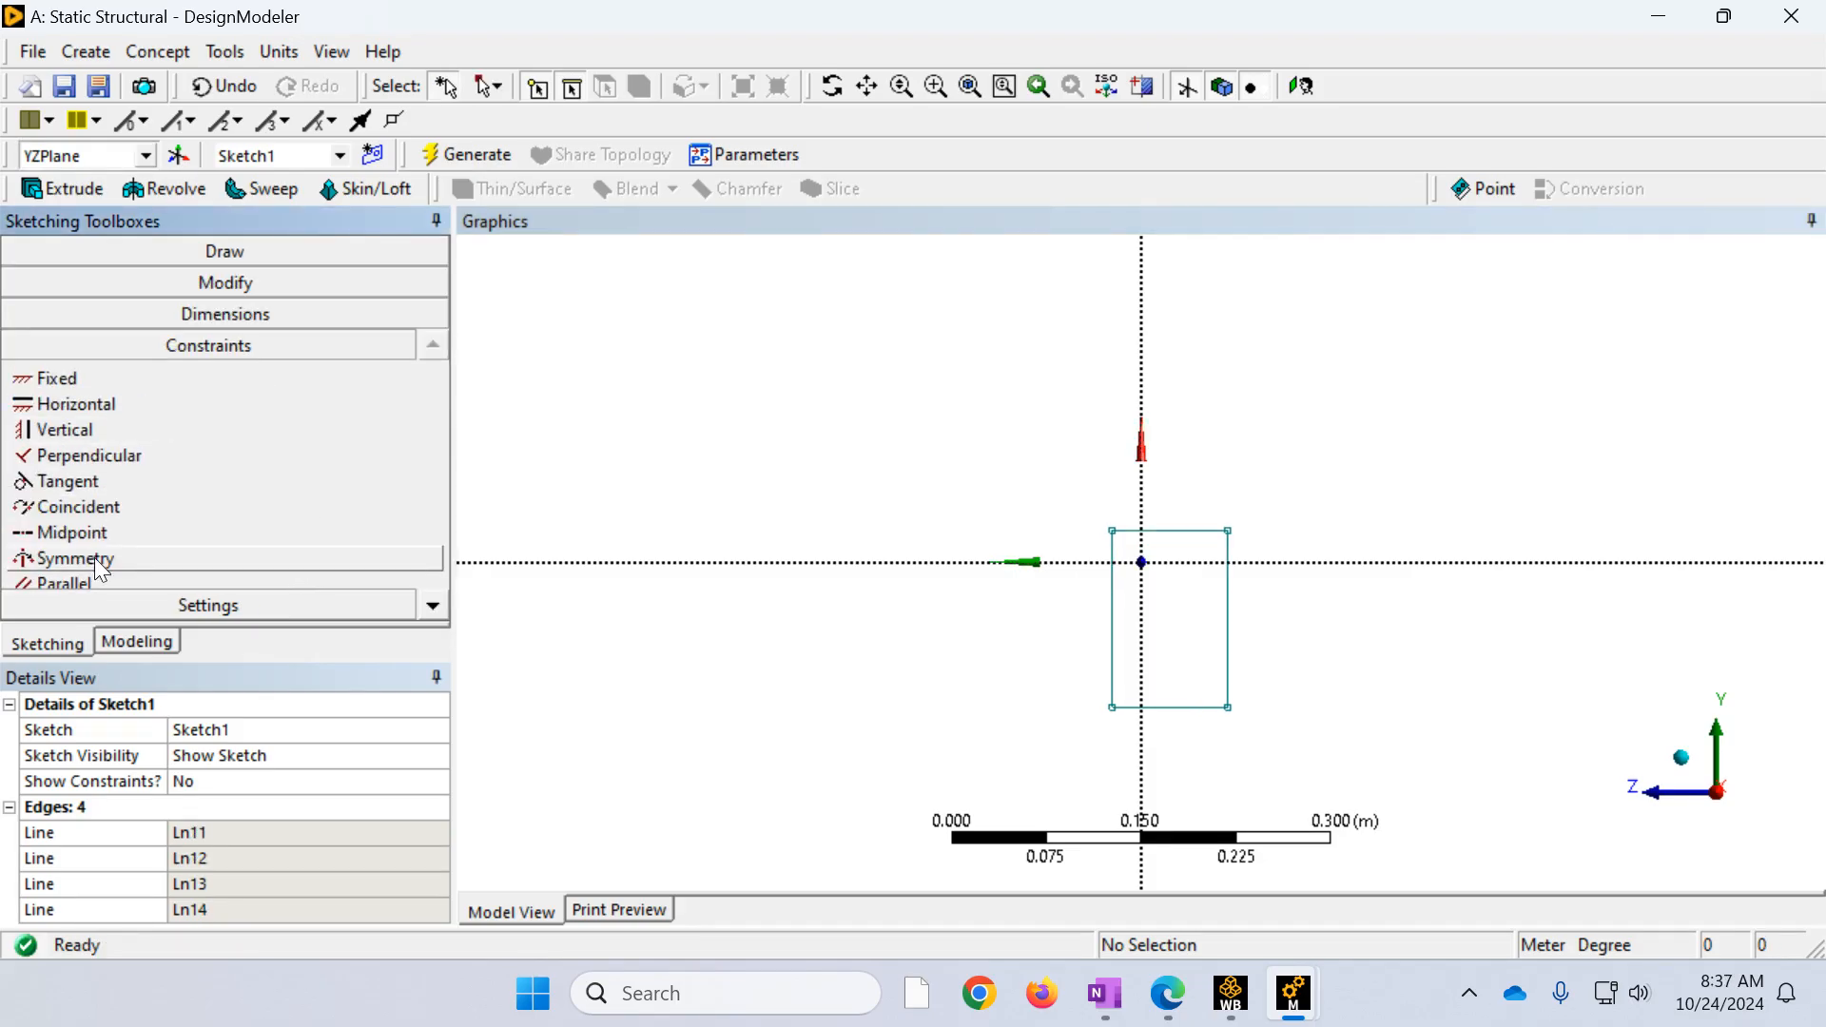
{"action": "left_click", "coordinate": [77, 559]}
{"action": "key", "text": "ctrl+z"}
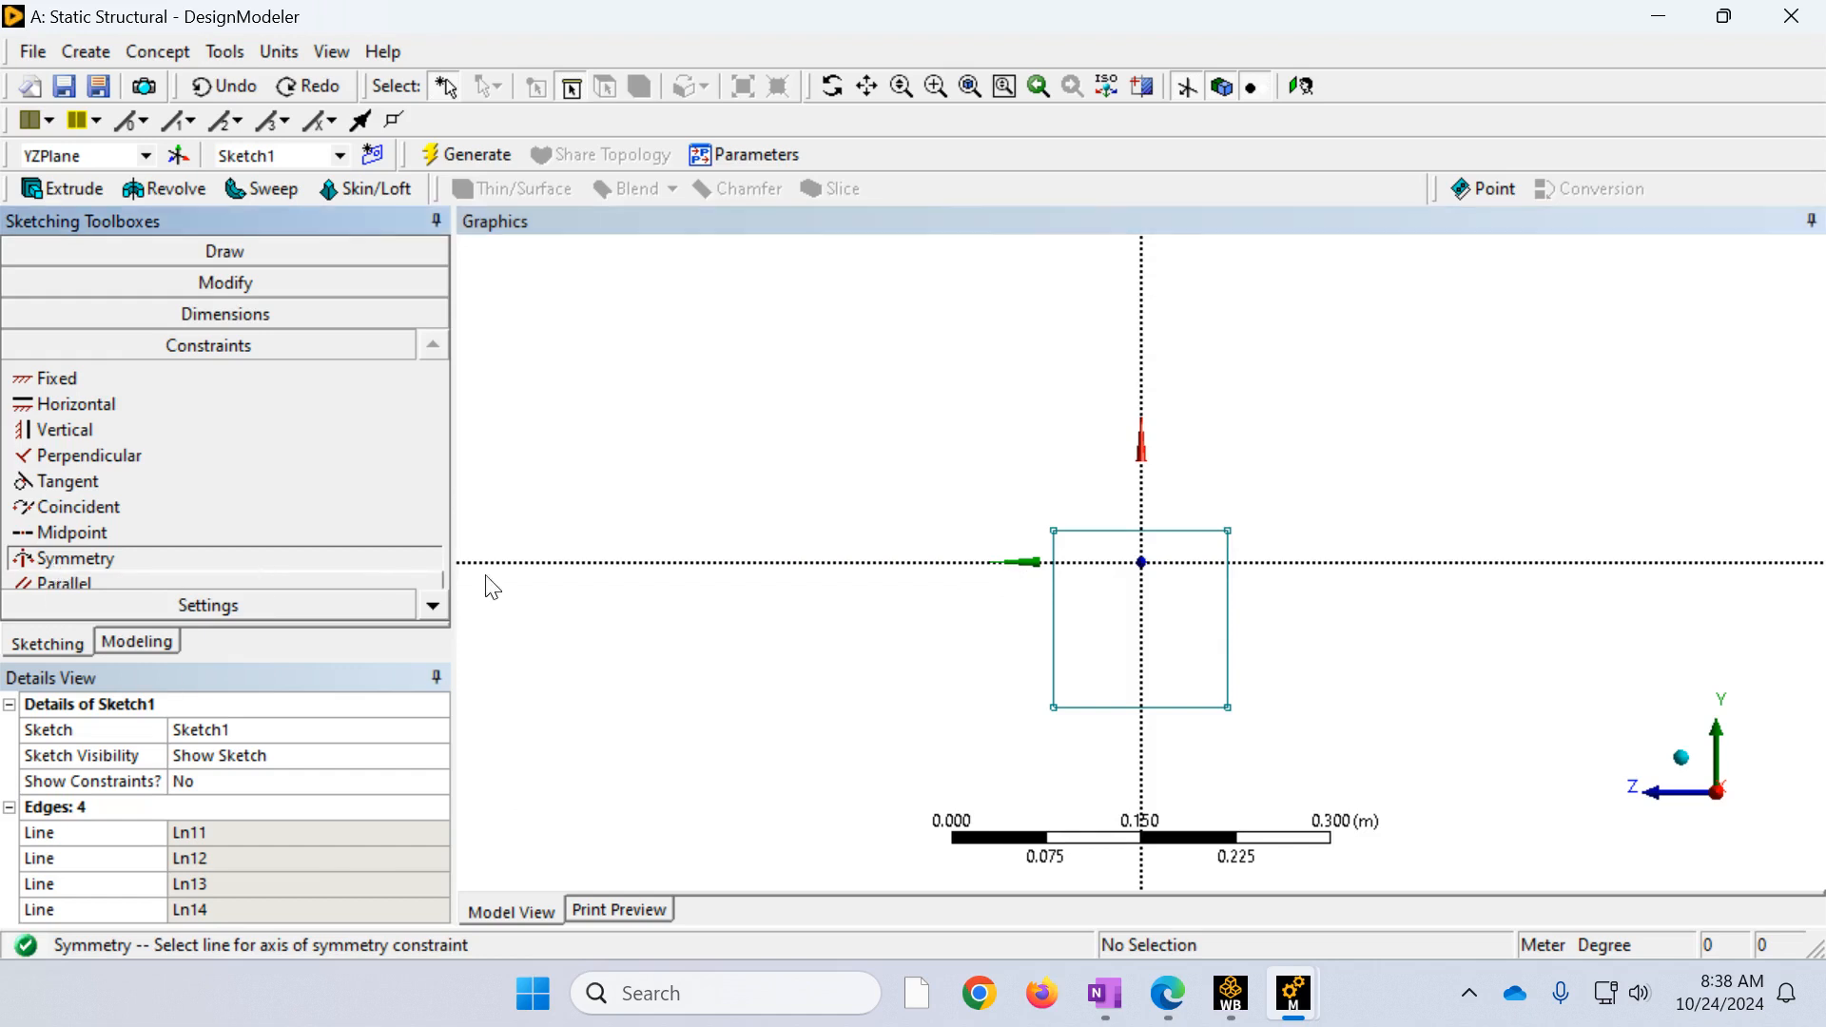
{"action": "left_click", "coordinate": [786, 565]}
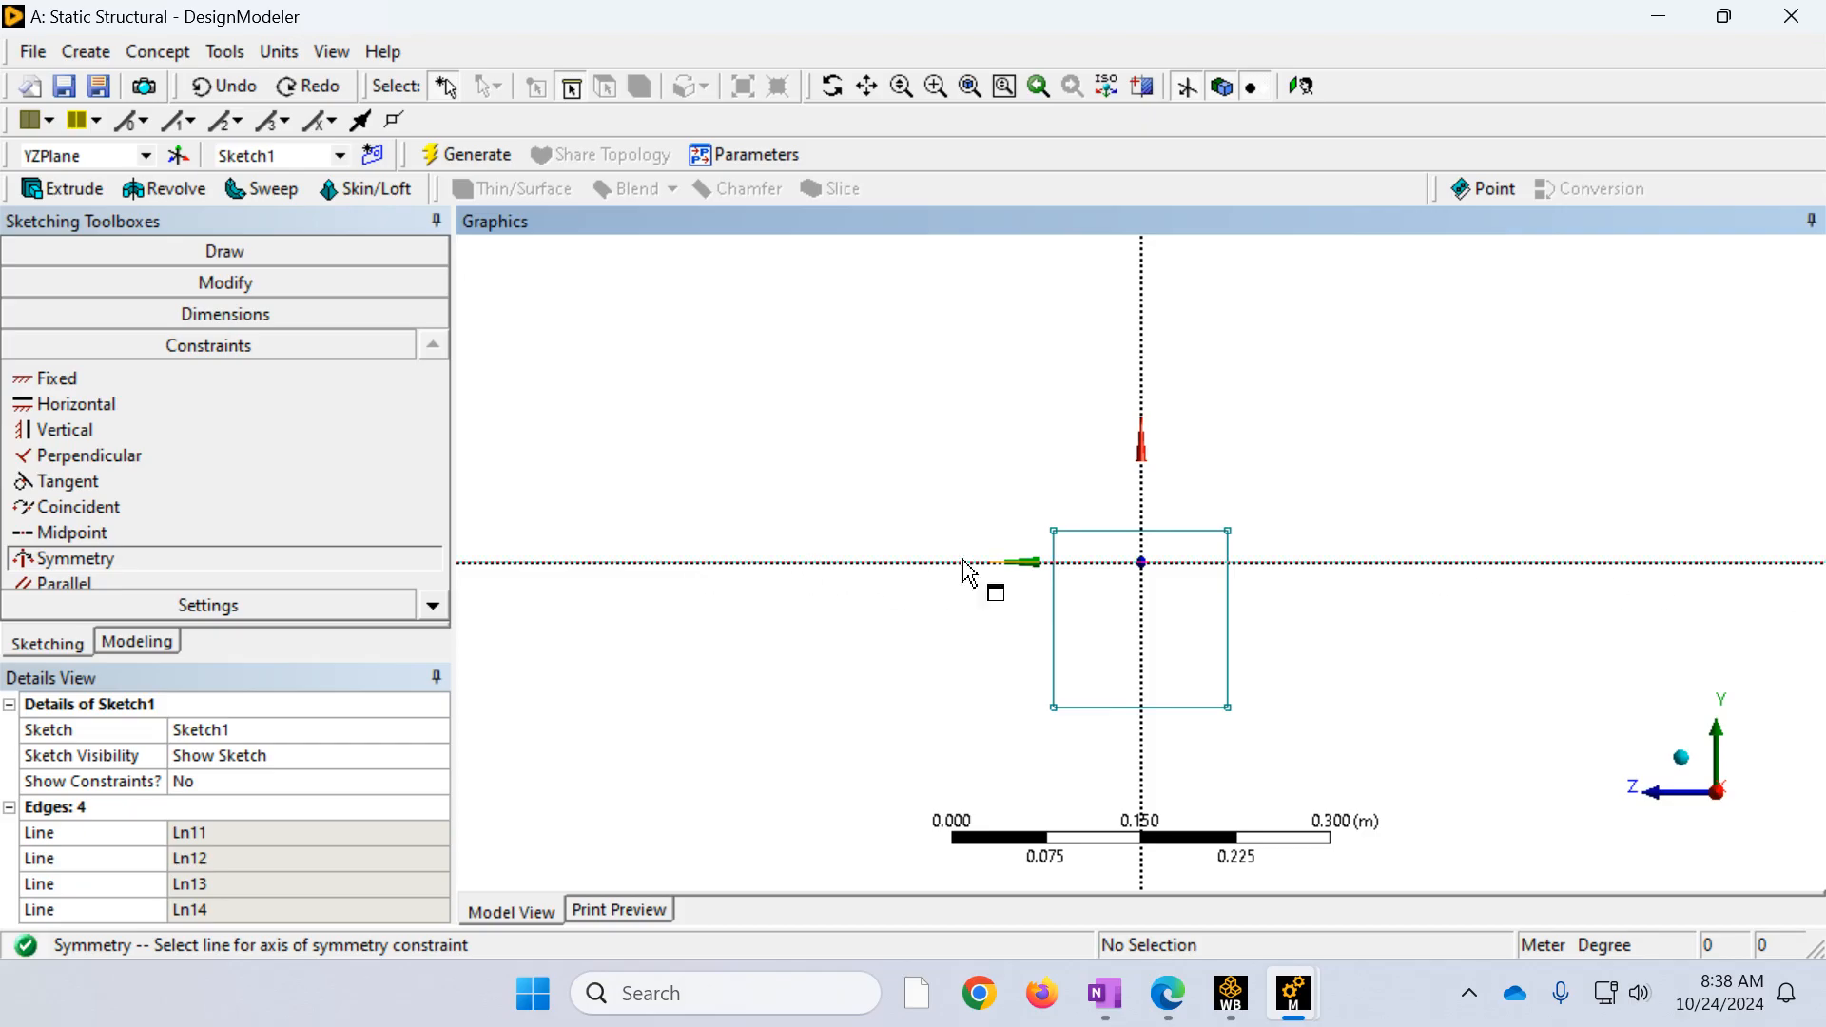
{"action": "left_click", "coordinate": [1095, 563]}
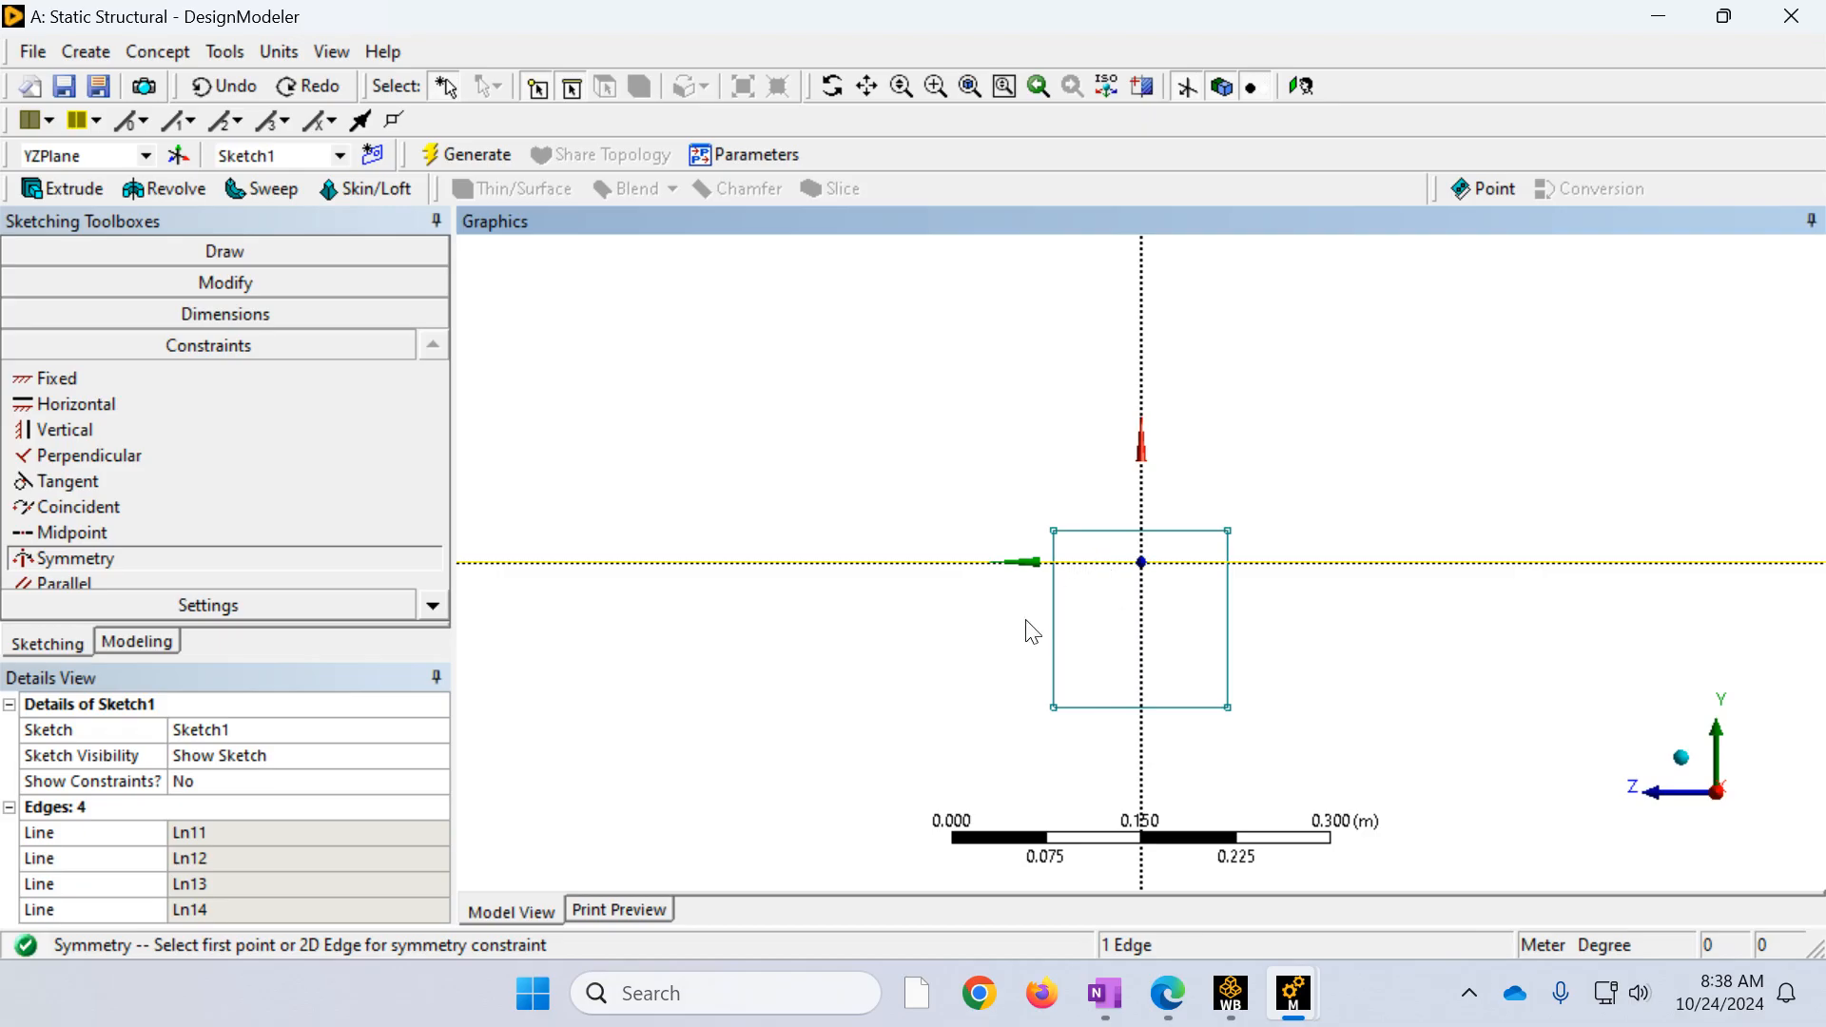
{"action": "left_click", "coordinate": [1106, 531]}
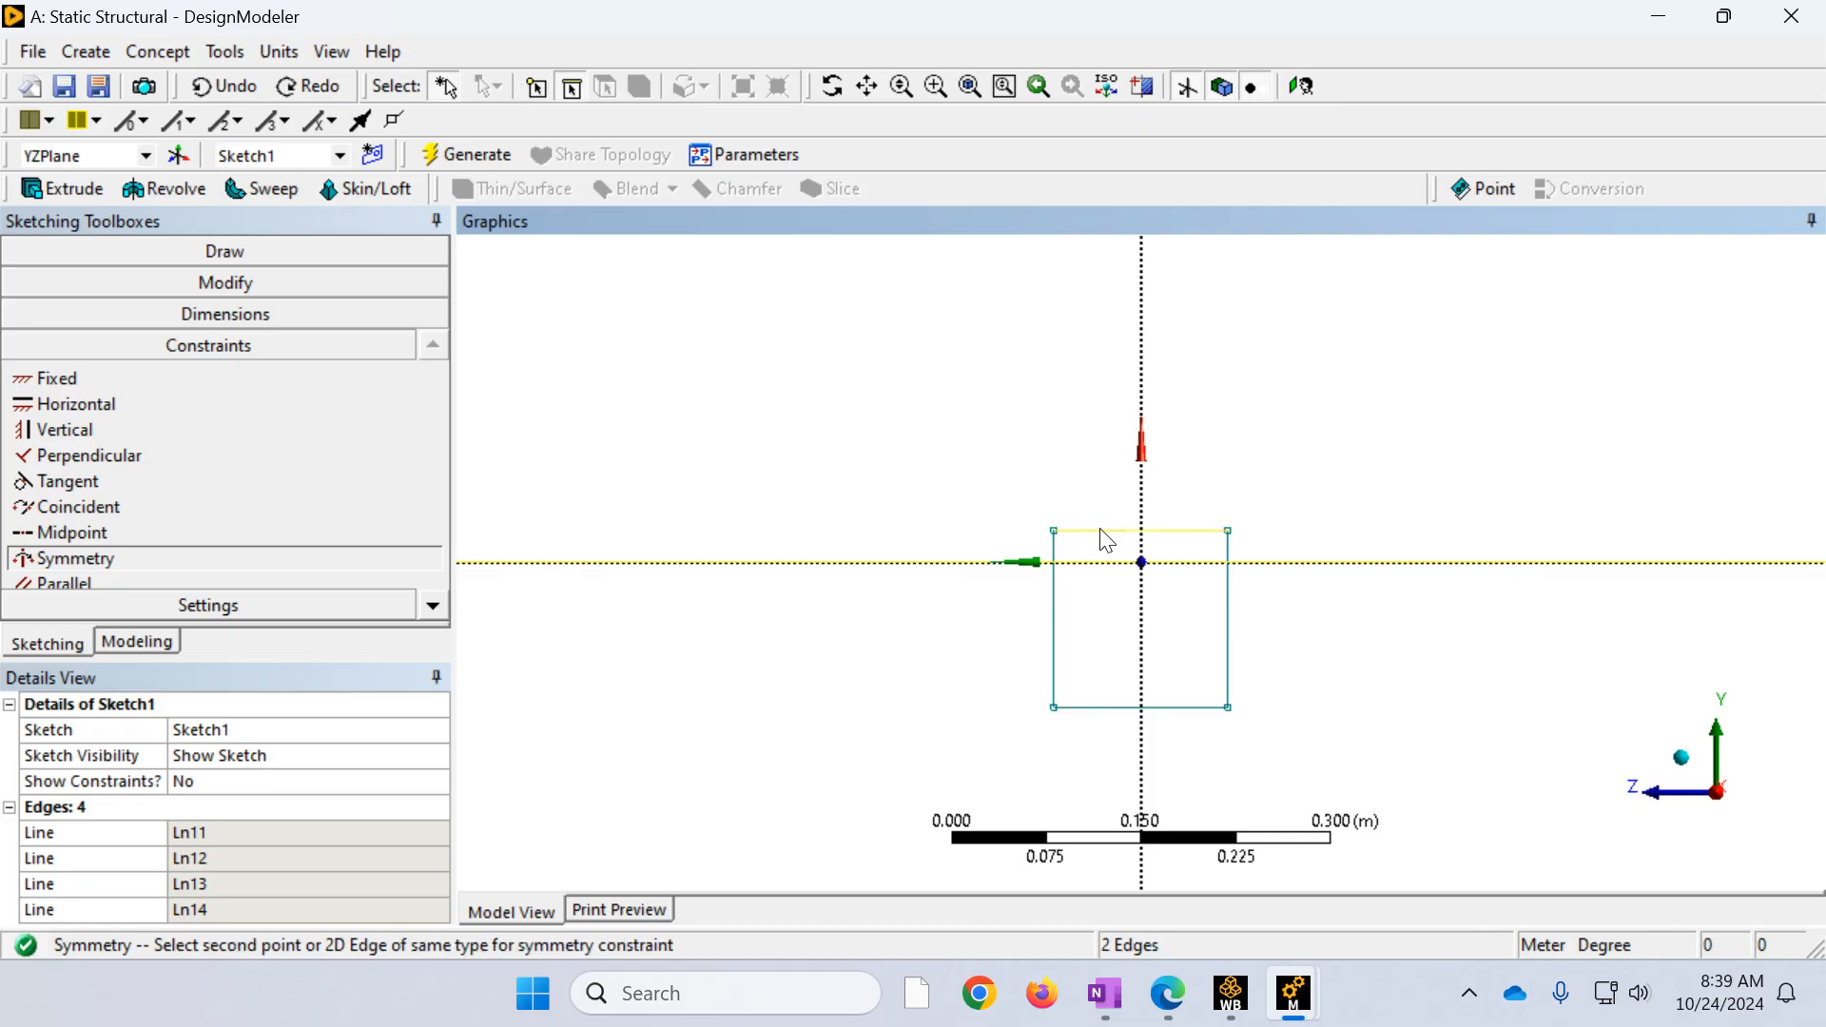
{"action": "left_click", "coordinate": [1084, 707]}
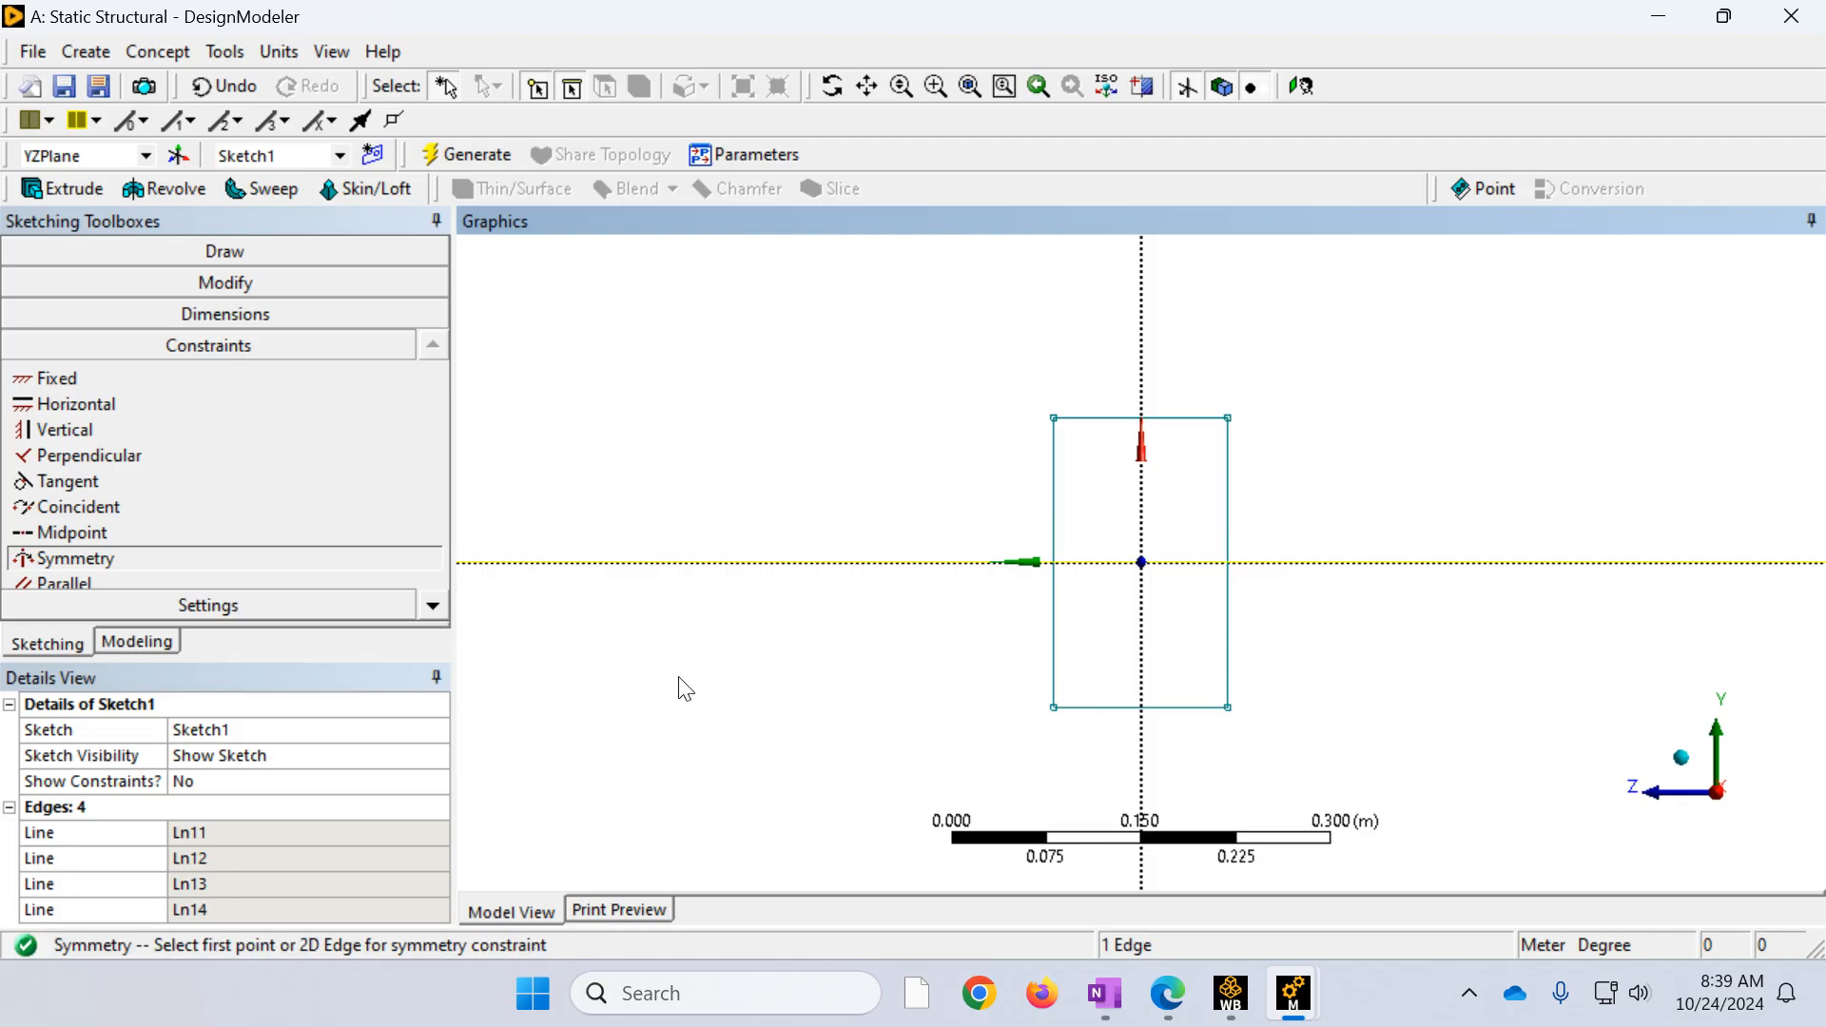
Step: Dimension the rectangle's bottom edge and one vertical side with the General dimension tool
{"action": "left_click", "coordinate": [203, 320]}
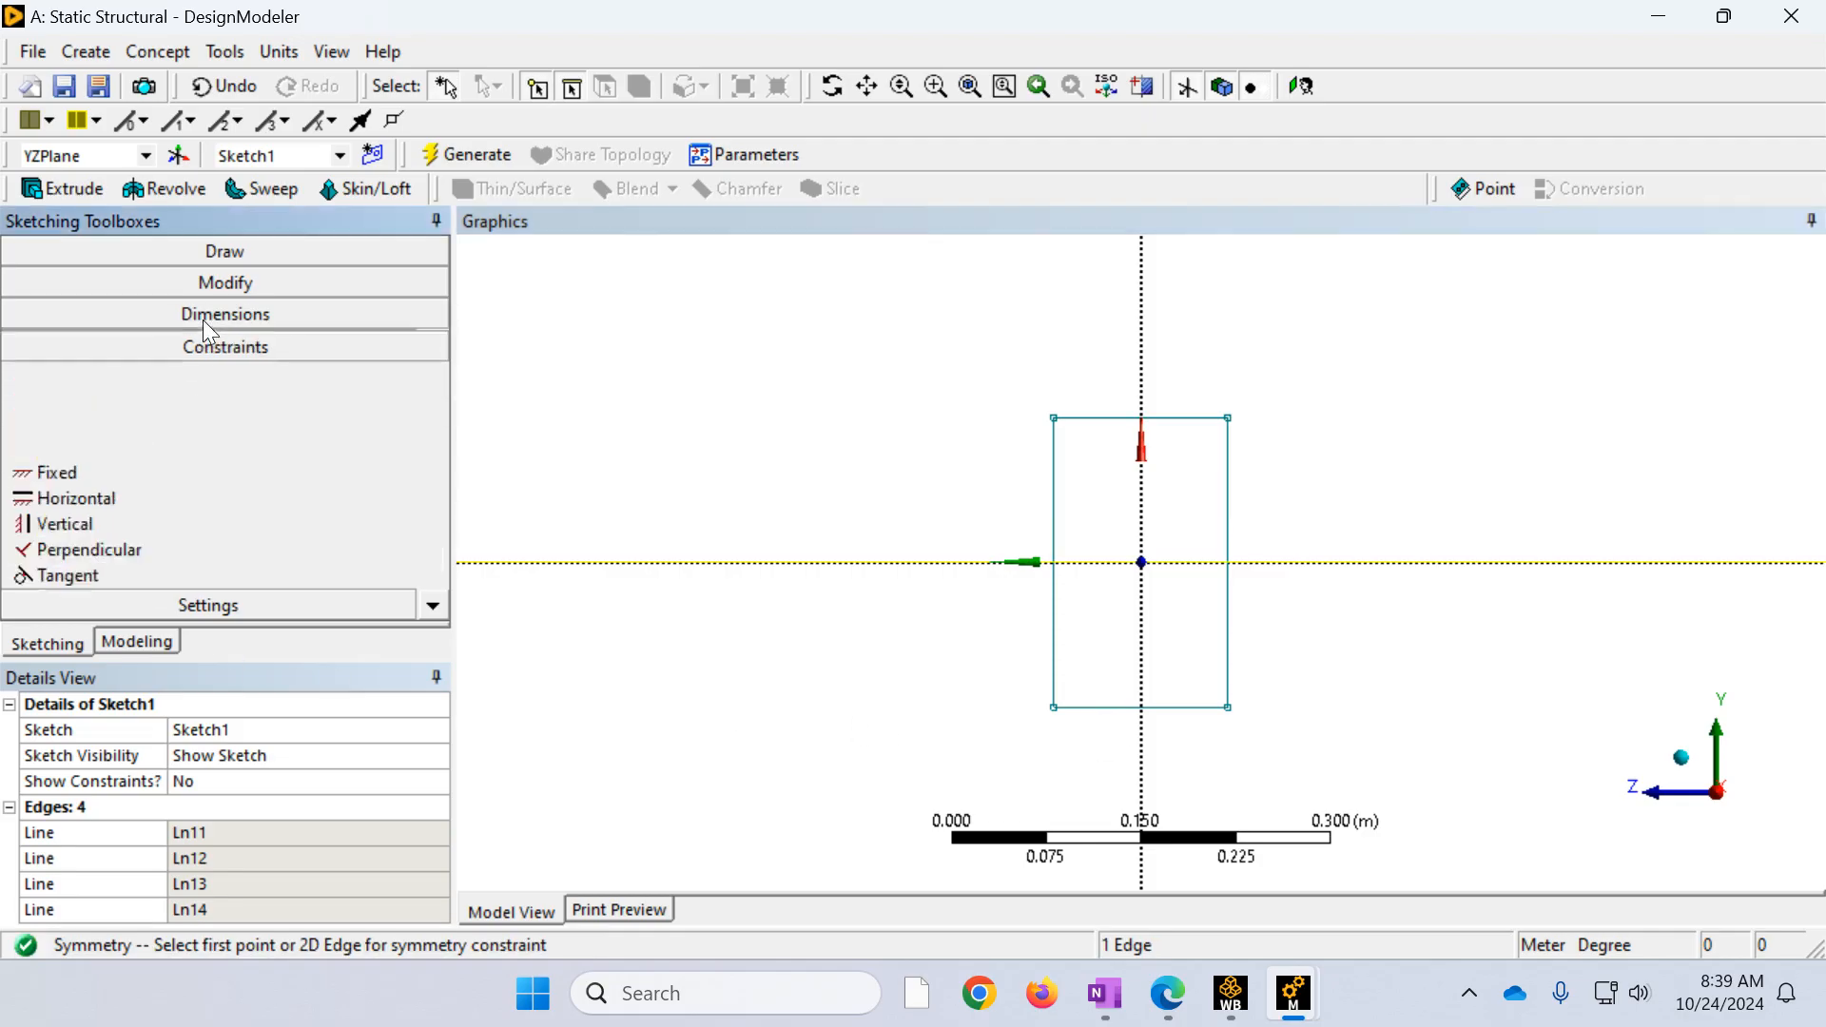
{"action": "left_click", "coordinate": [1101, 708]}
{"action": "left_click", "coordinate": [1085, 759]}
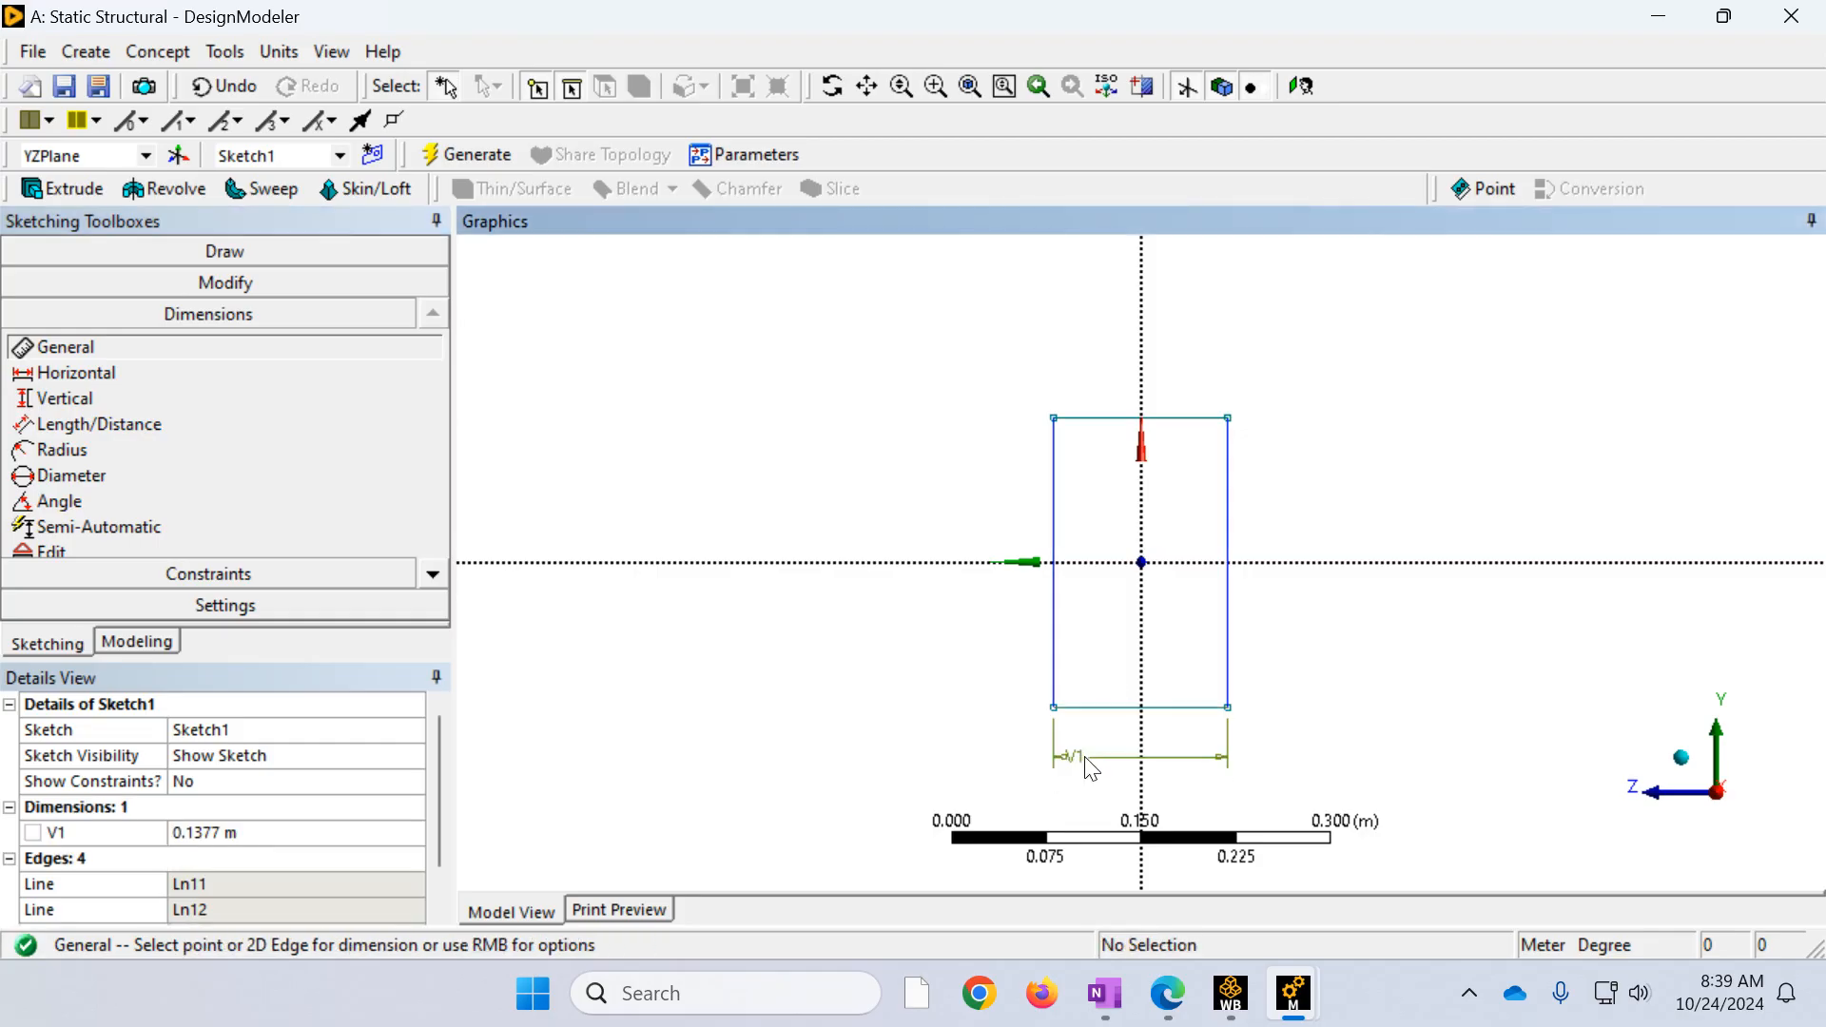
{"action": "left_click", "coordinate": [1054, 485]}
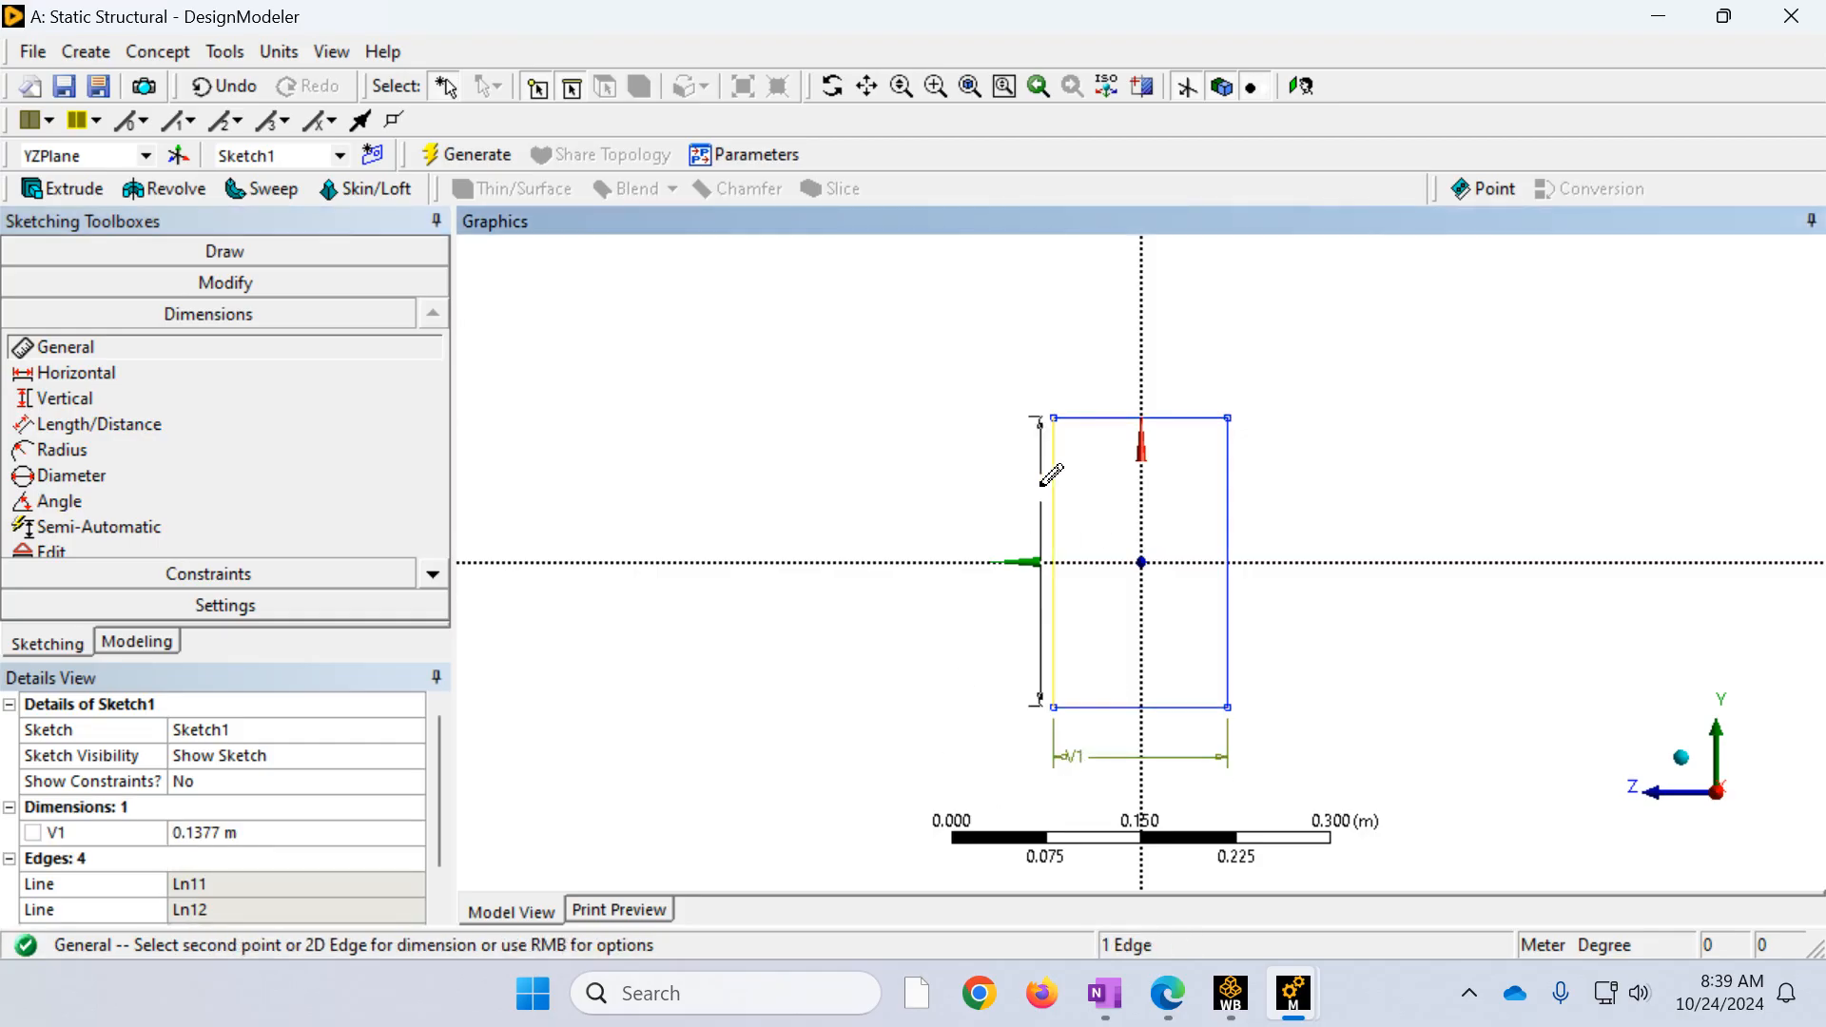
{"action": "left_click", "coordinate": [996, 494]}
Step: Place the OneNote beam notes beside the sketch window and bring the beam's cross-section drawing into view
{"action": "left_click_drag", "start_coordinate": [1522, 20], "coordinate": [3, 218]}
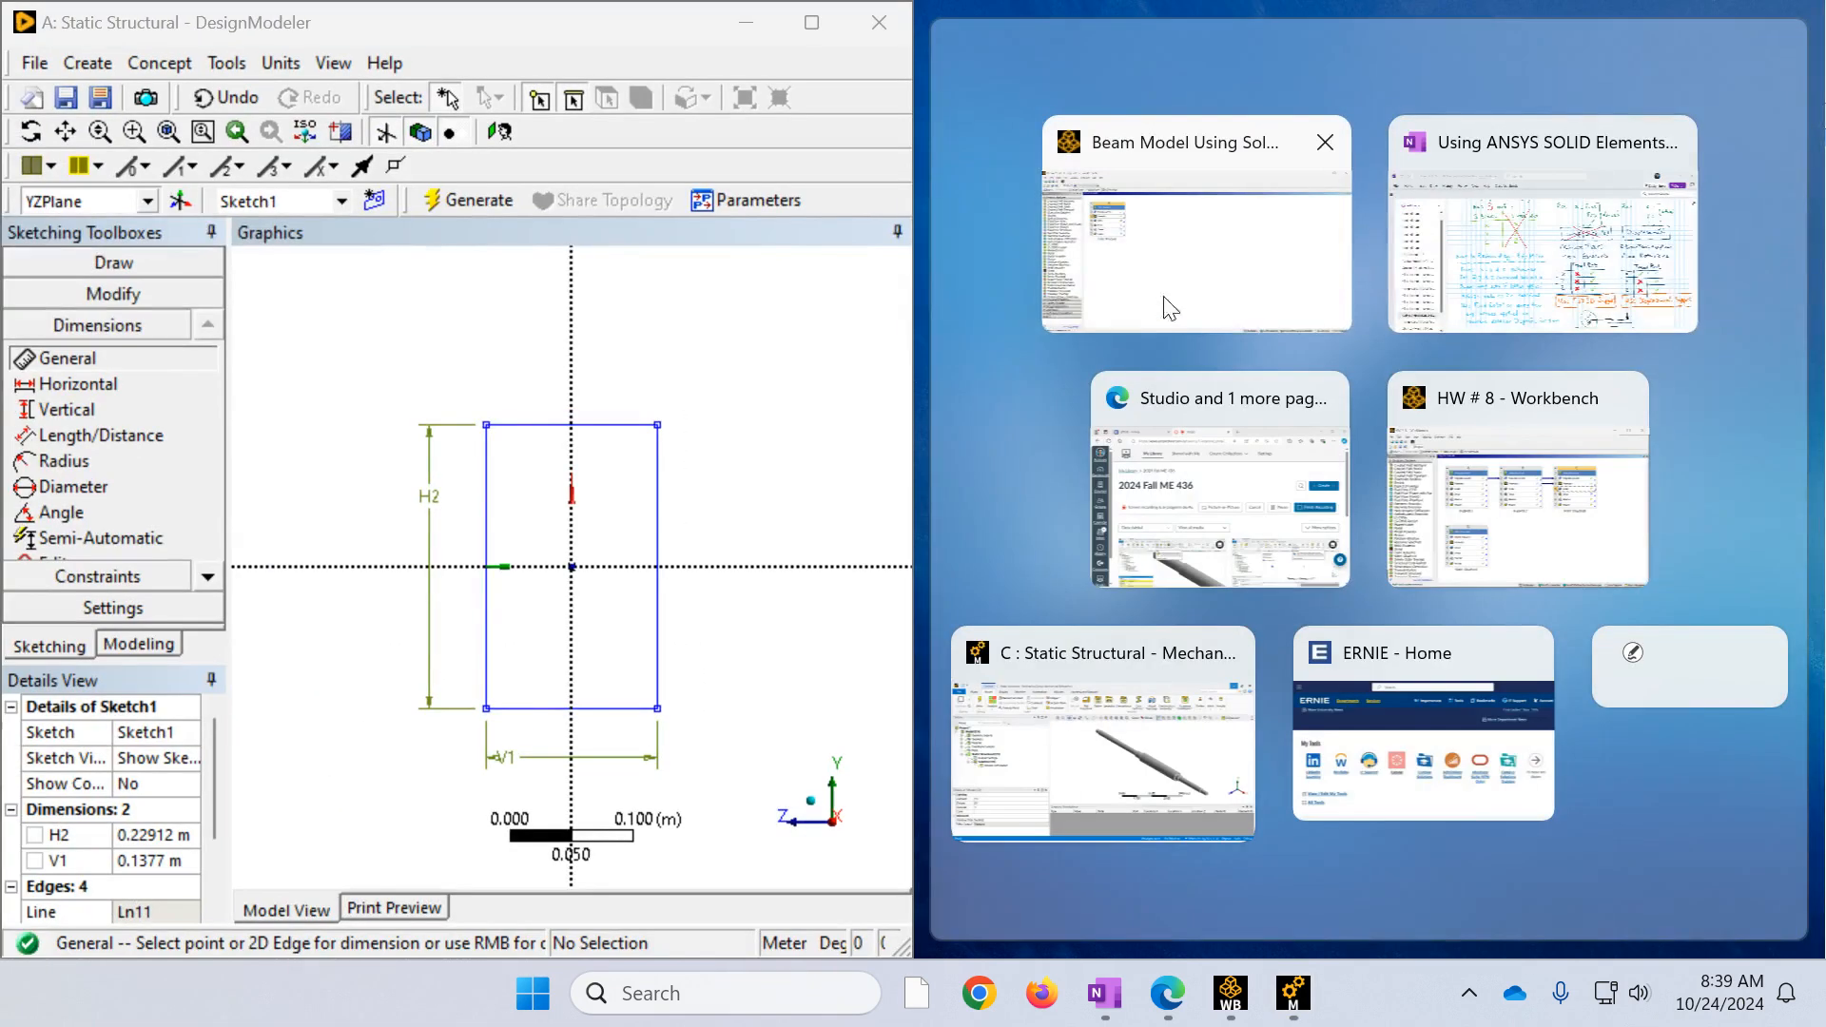
{"action": "left_click", "coordinate": [1650, 269]}
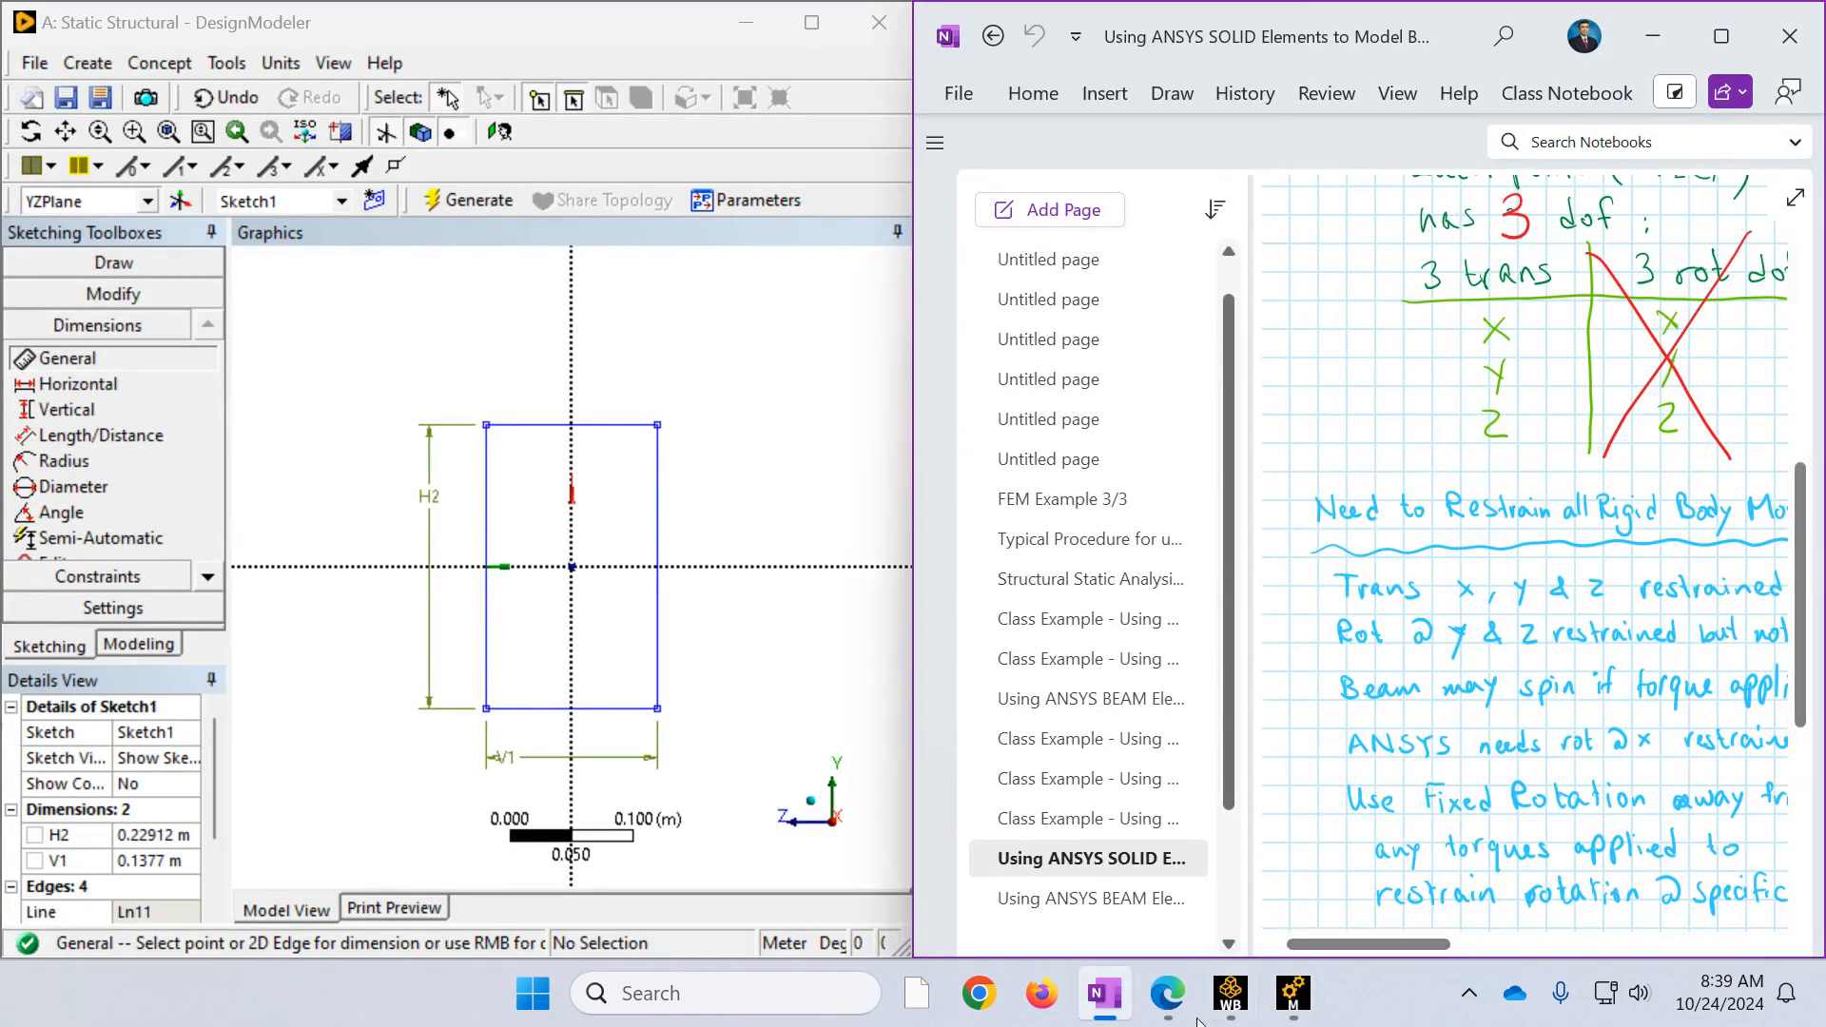
{"action": "left_click_drag", "start_coordinate": [1344, 944], "coordinate": [1640, 934]}
{"action": "scroll", "coordinate": [1609, 586], "scroll_direction": "up", "scroll_amount": 6}
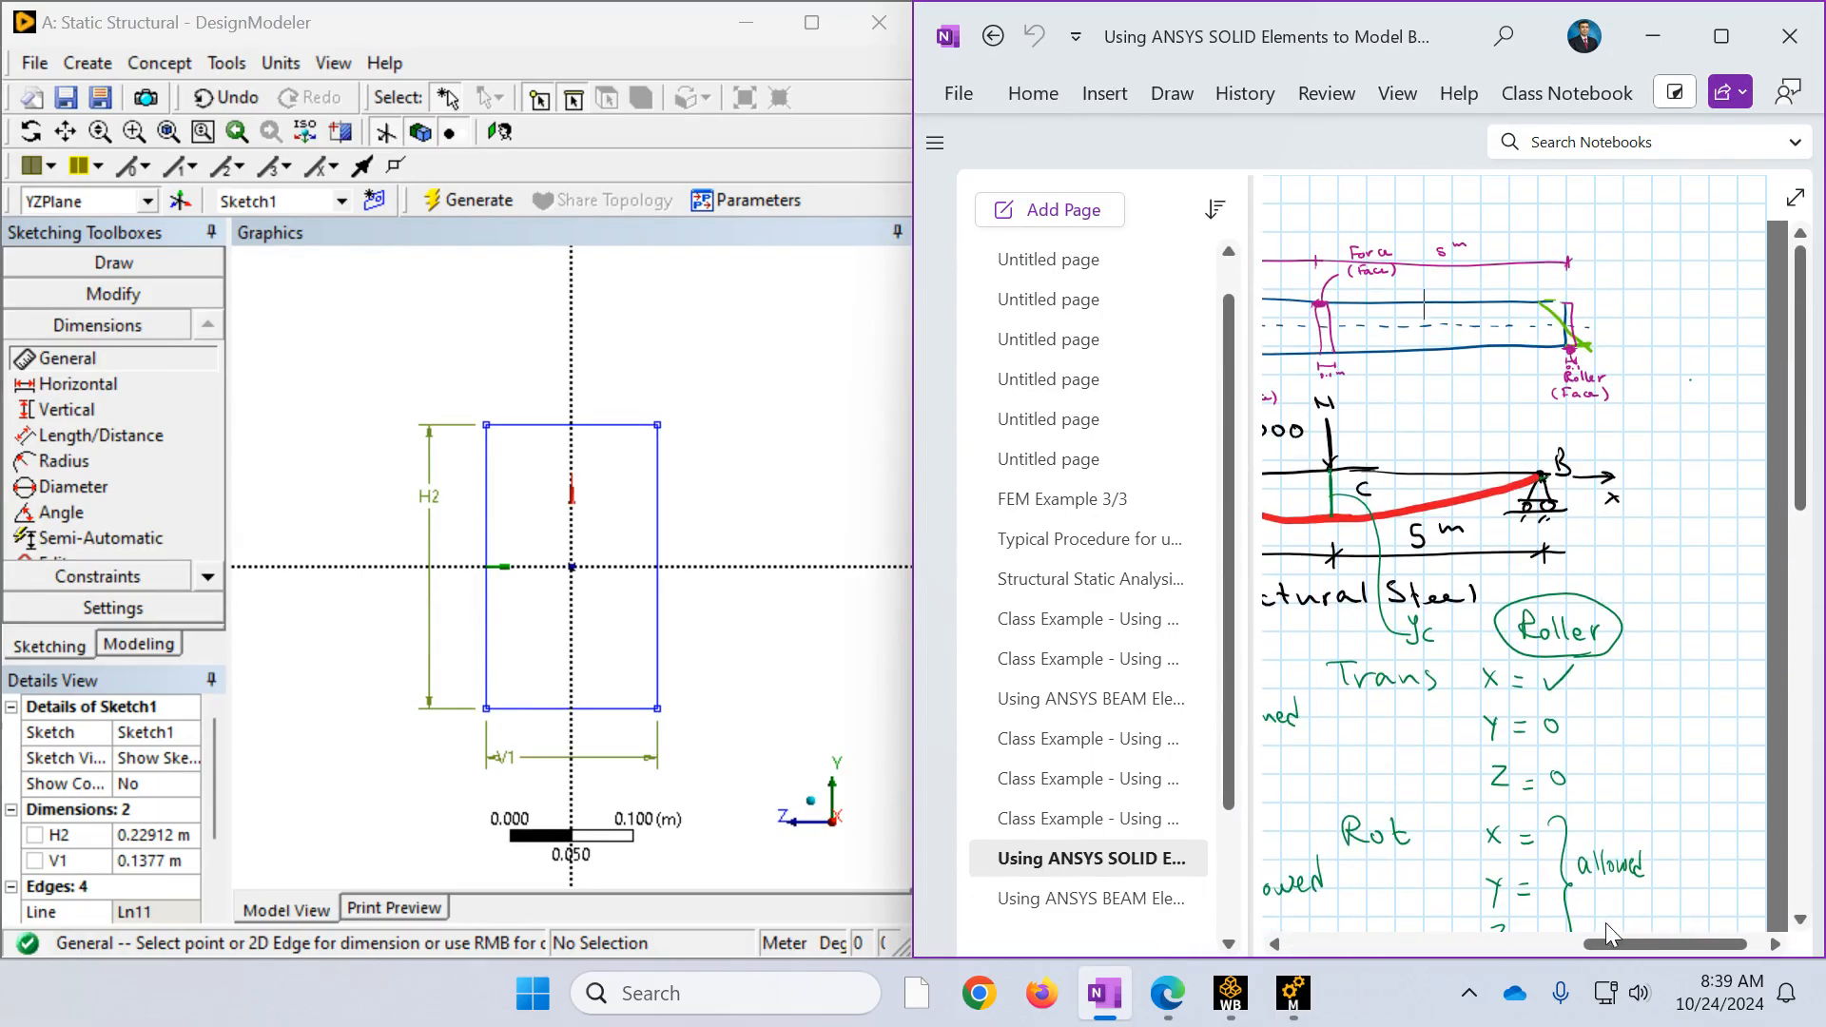
{"action": "left_click_drag", "start_coordinate": [1611, 939], "coordinate": [1476, 943]}
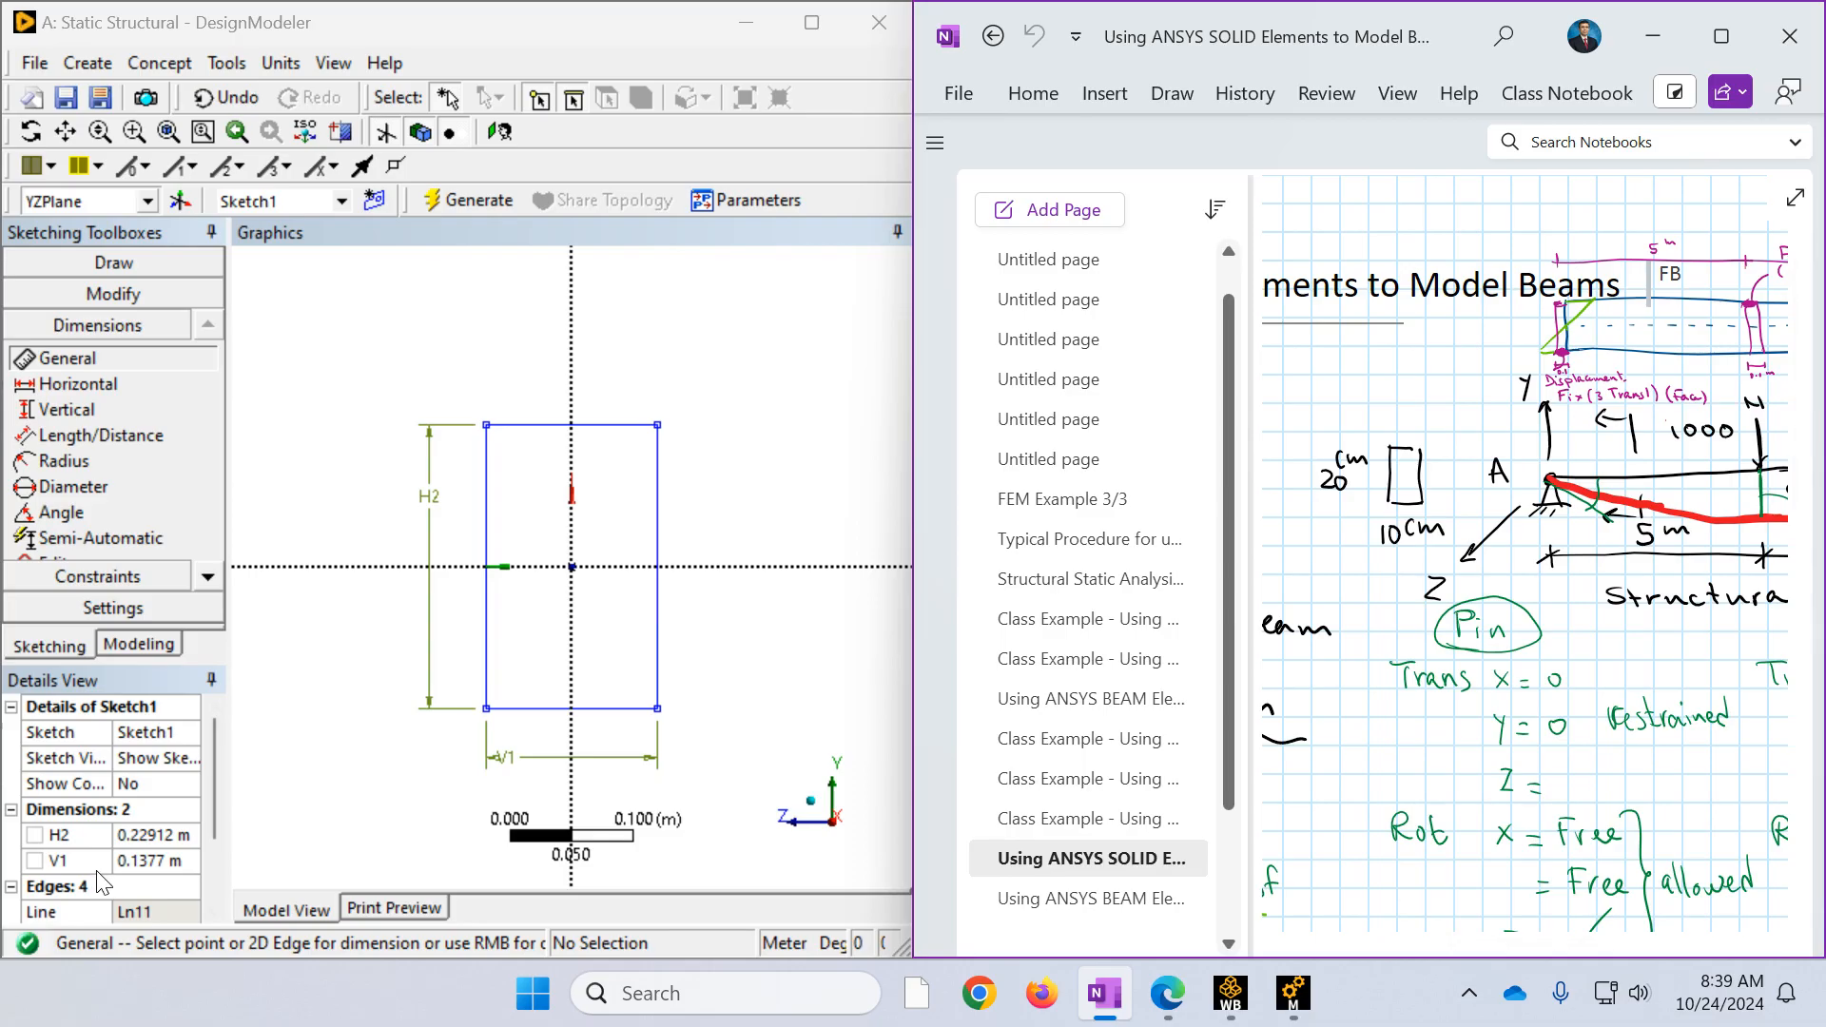
Step: Set the rectangle's width to 0.1 m and its height to 0.2 m, and restore the sketch window to full size
{"action": "left_click", "coordinate": [143, 860]}
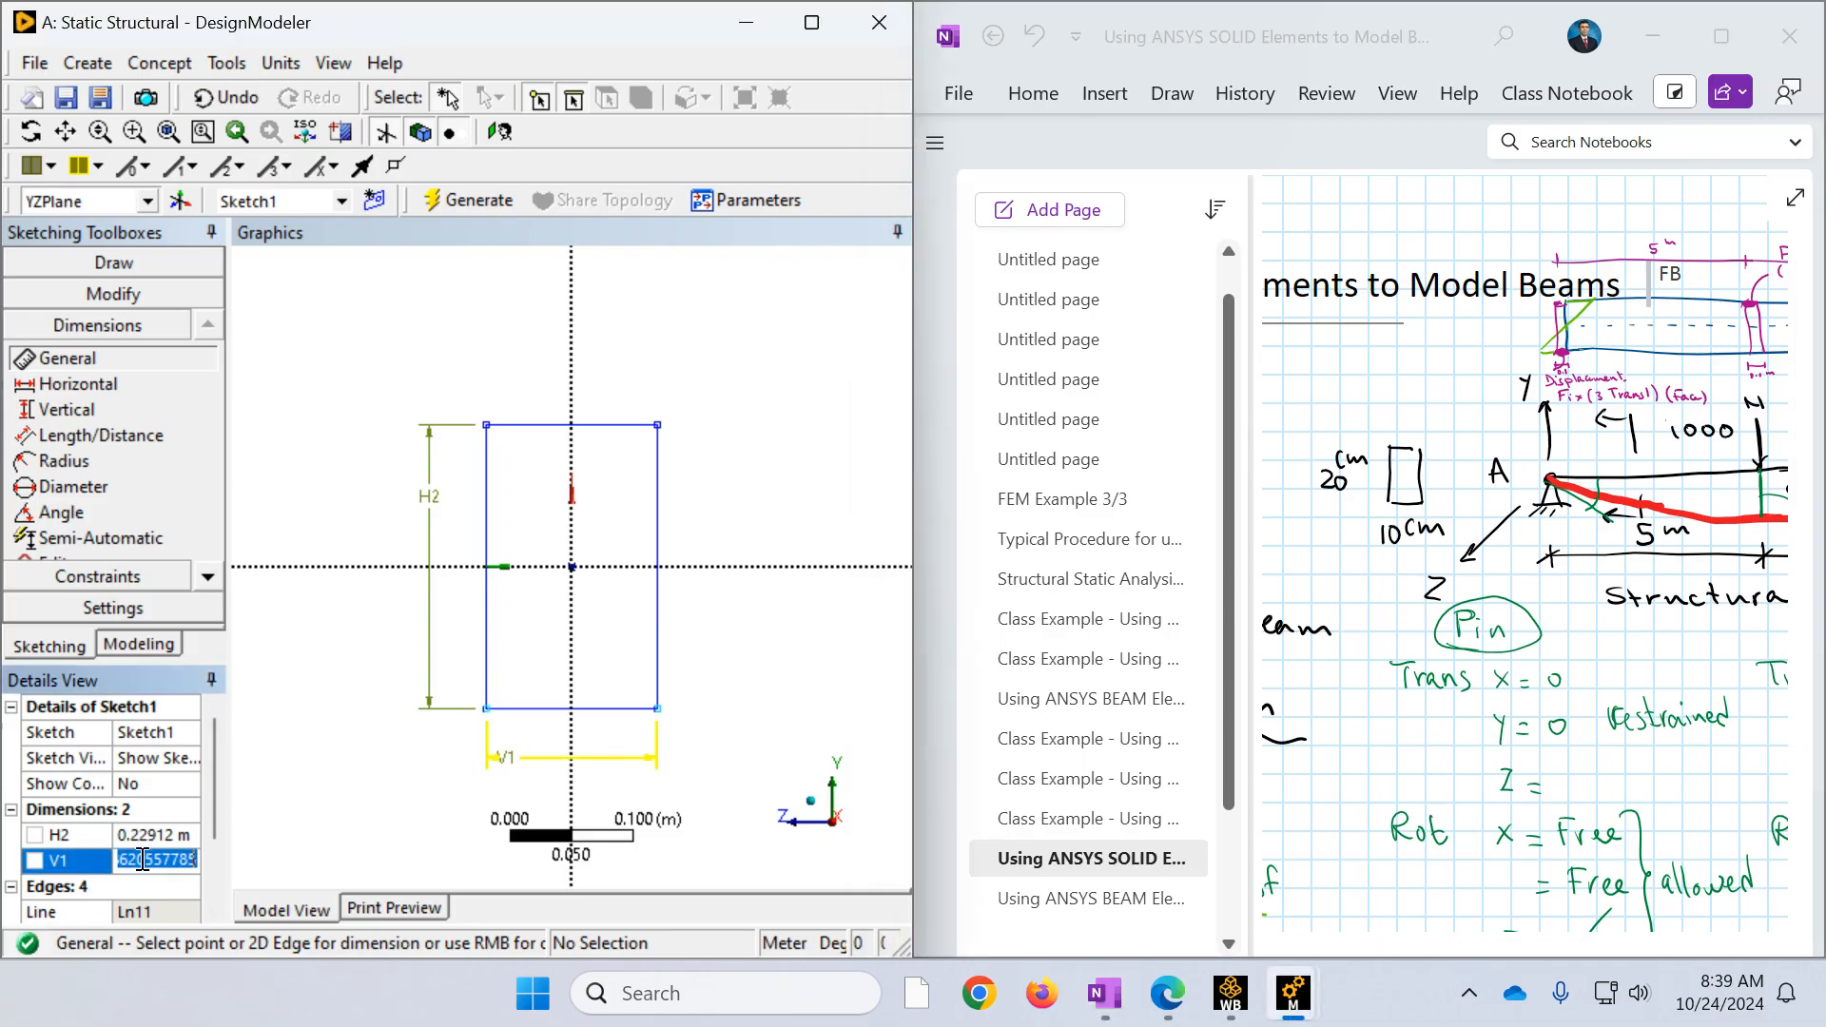
{"action": "type", "text": ".1"}
{"action": "key", "text": "Return"}
{"action": "left_click", "coordinate": [179, 837]}
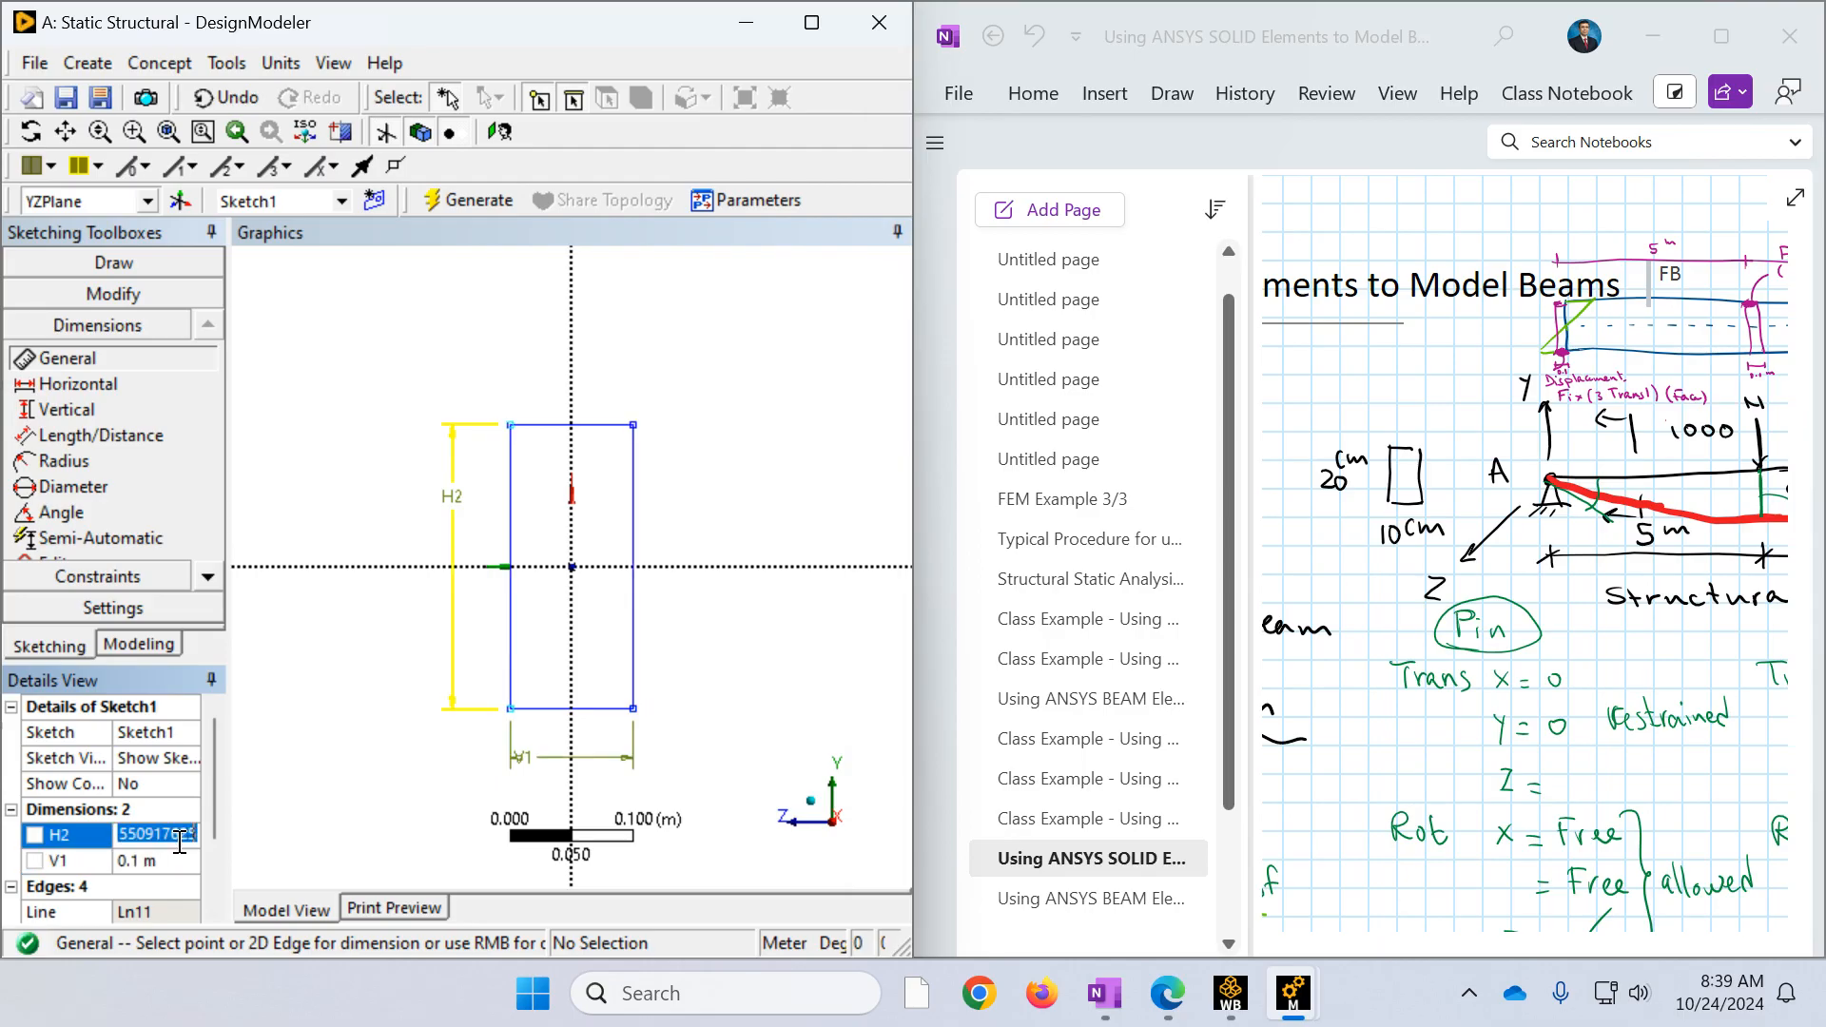
{"action": "type", "text": ".2"}
{"action": "key", "text": "Return"}
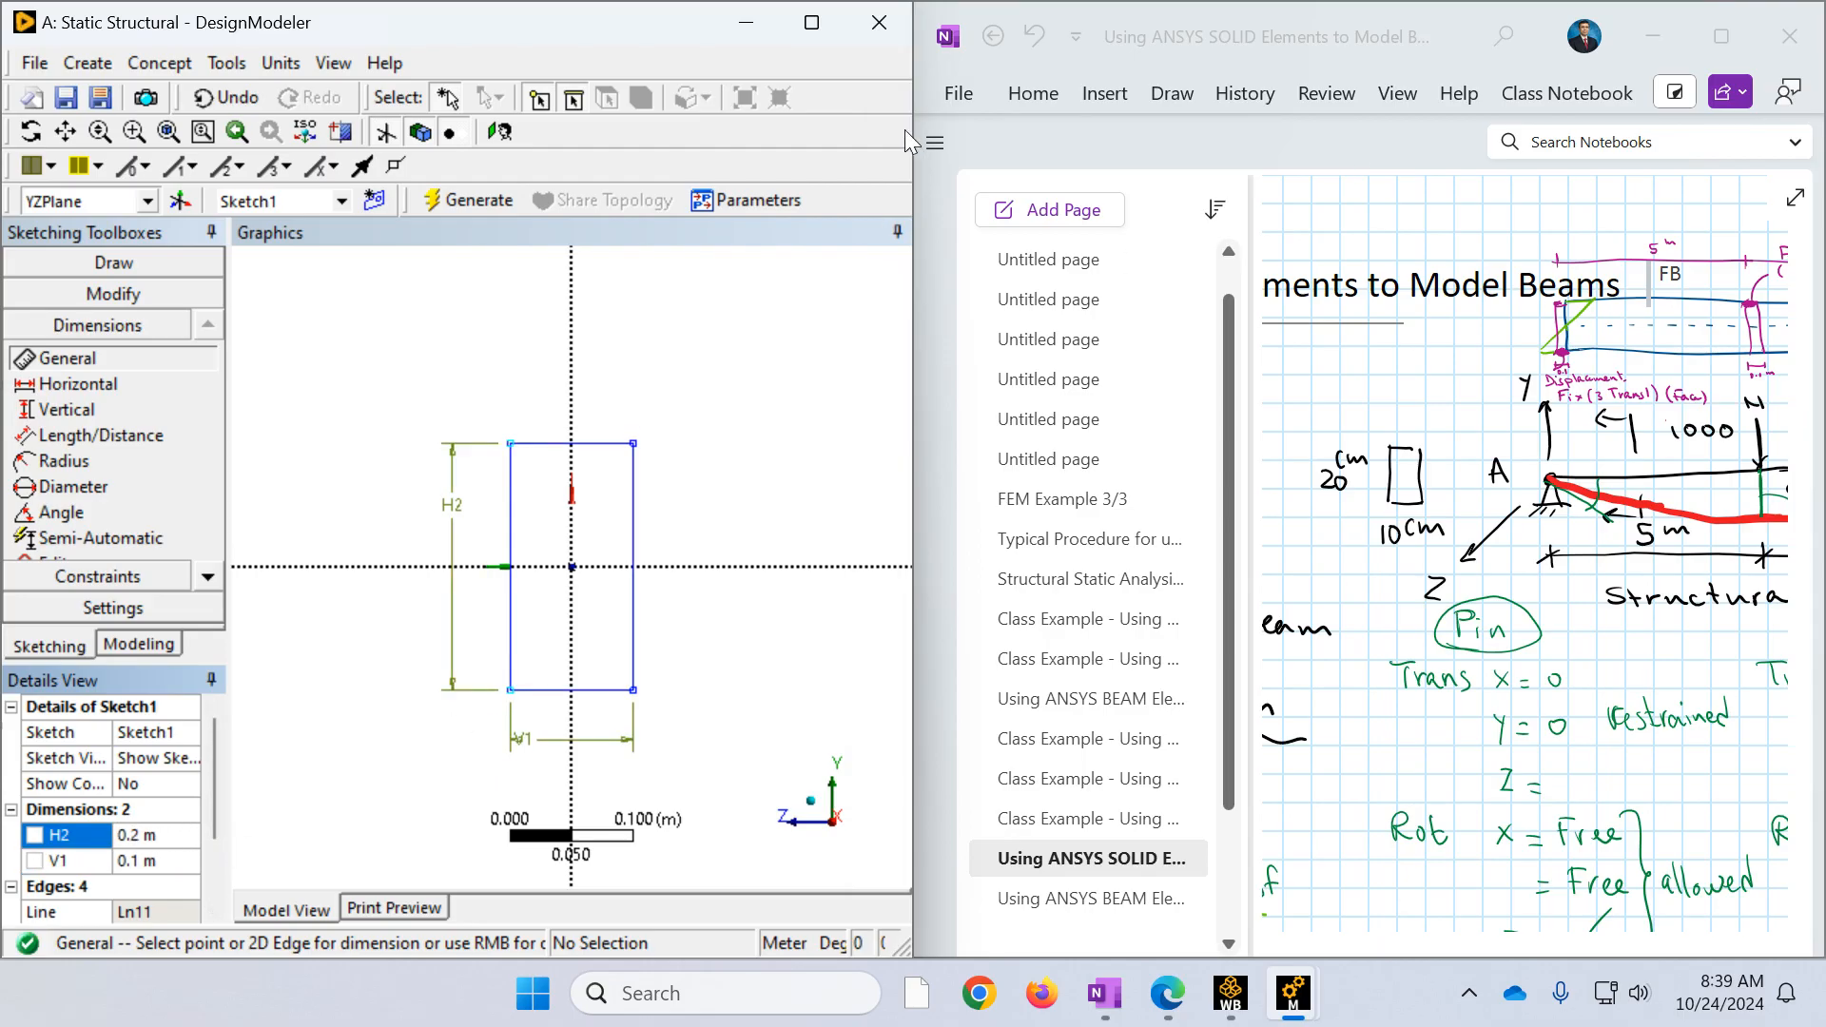
{"action": "left_click", "coordinate": [812, 23]}
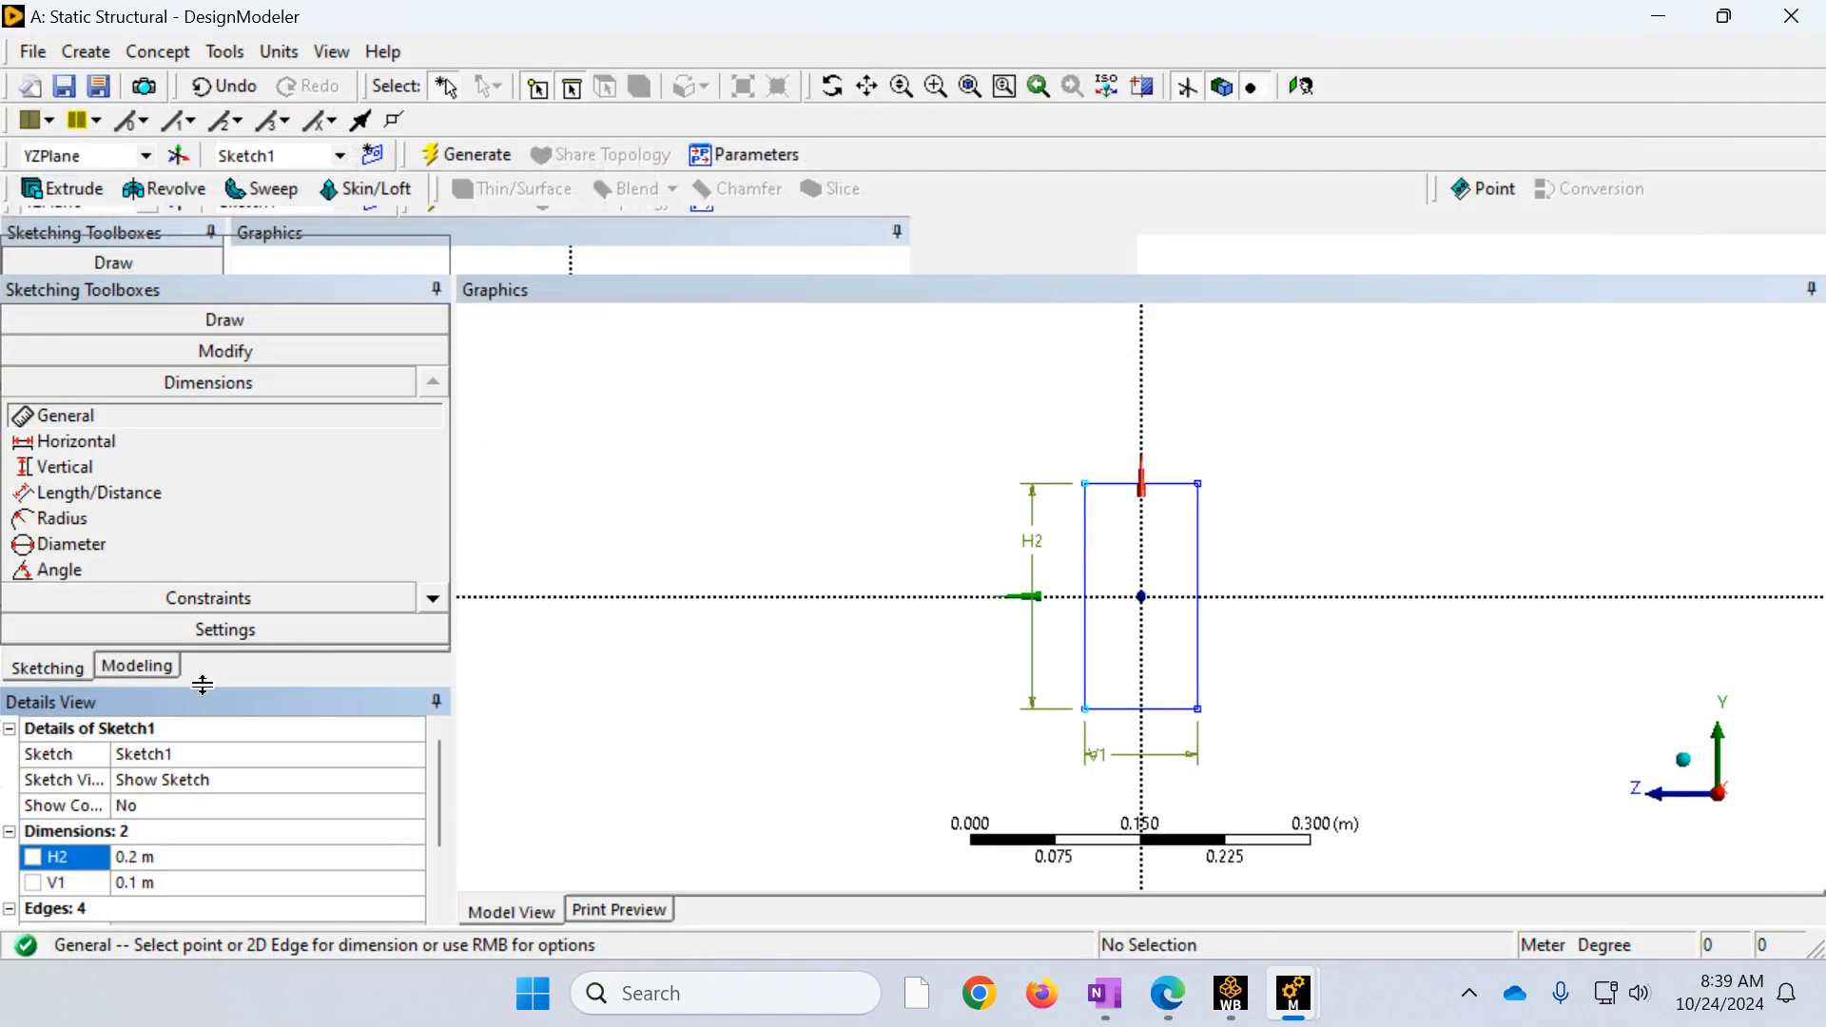
{"action": "scroll", "coordinate": [1039, 498], "scroll_direction": "up", "scroll_amount": 3}
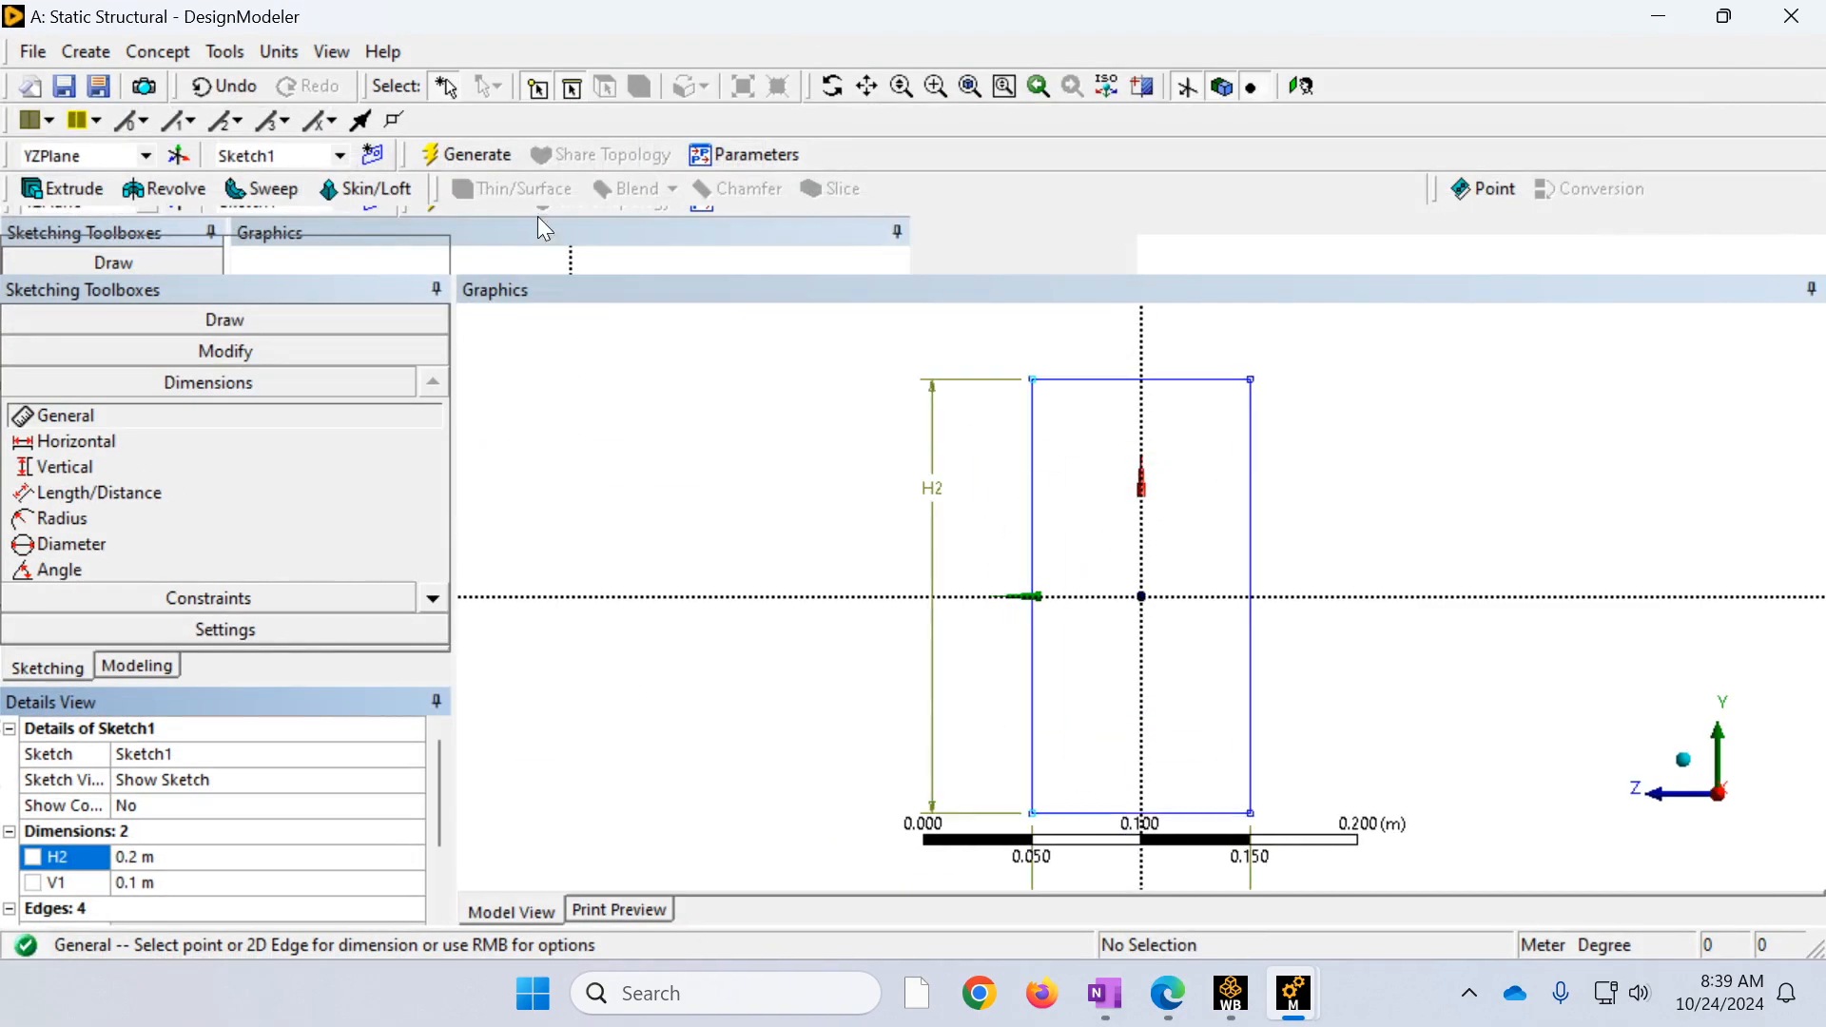
Step: Extrude the rectangle sketch as added material to a fixed depth of 0.1 m in the normal direction and generate it
{"action": "left_click", "coordinate": [143, 669]}
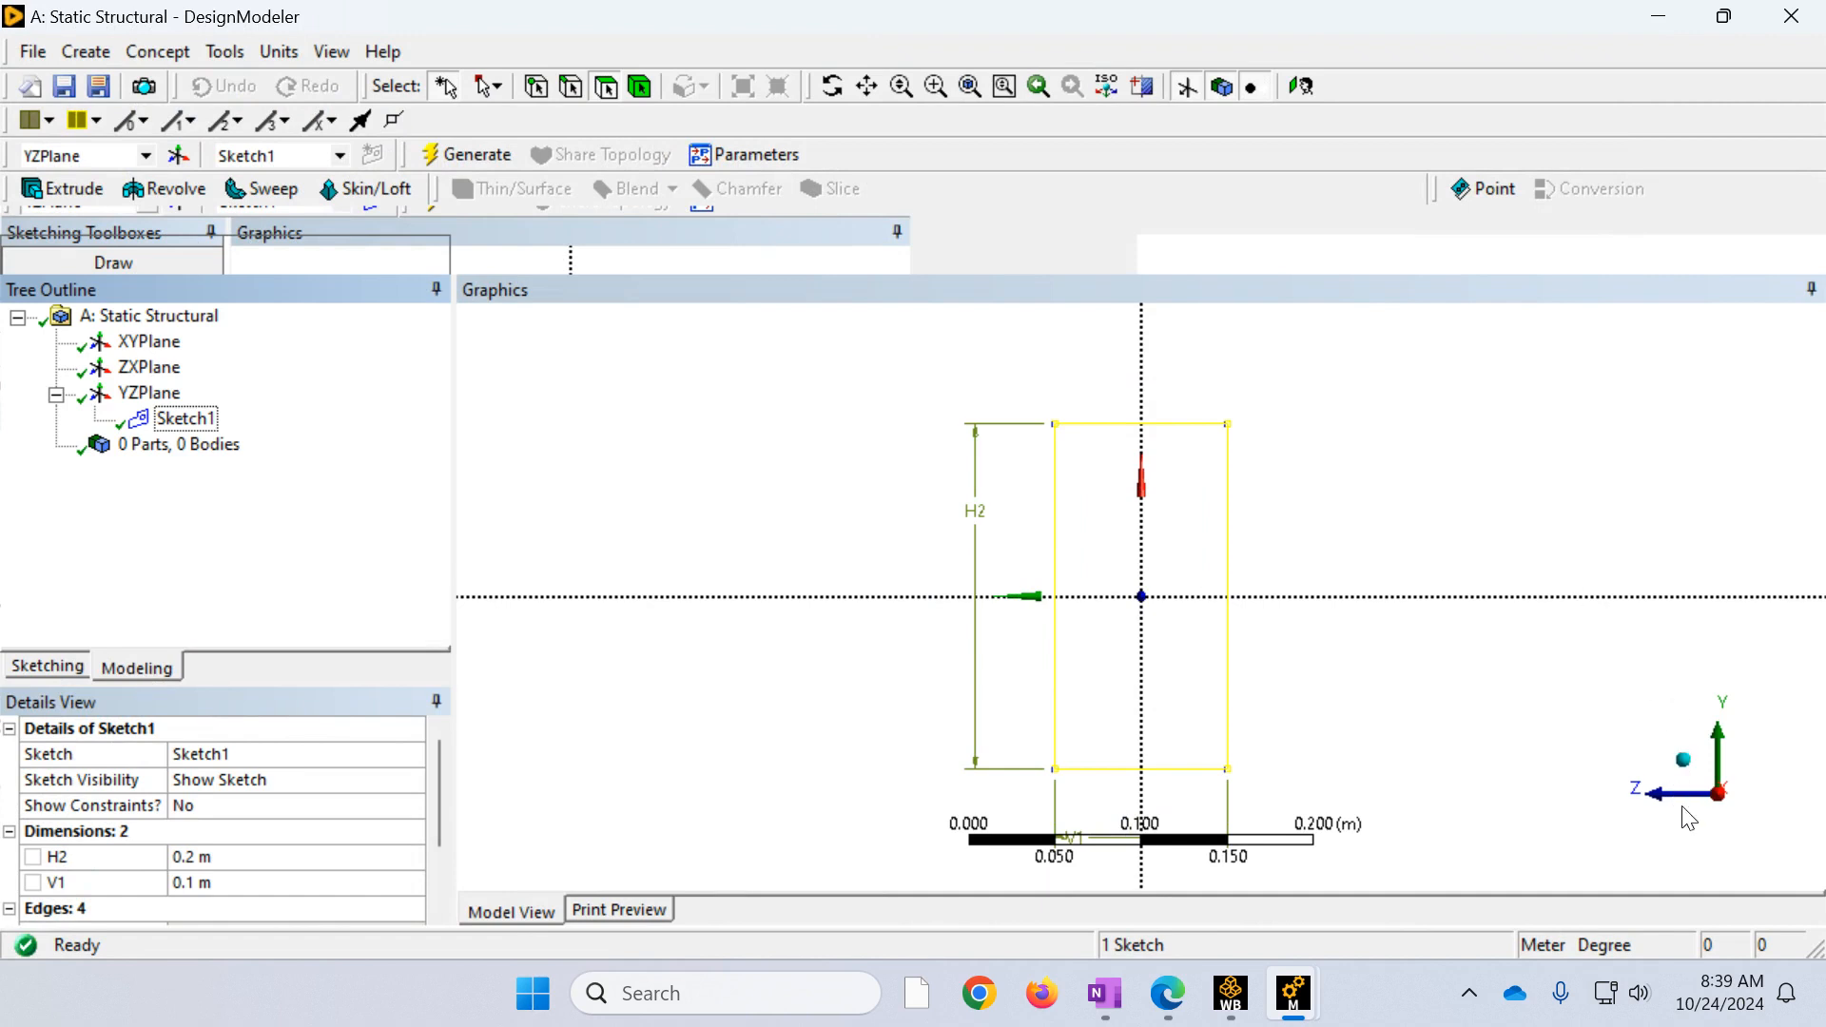
{"action": "left_click", "coordinate": [1679, 769]}
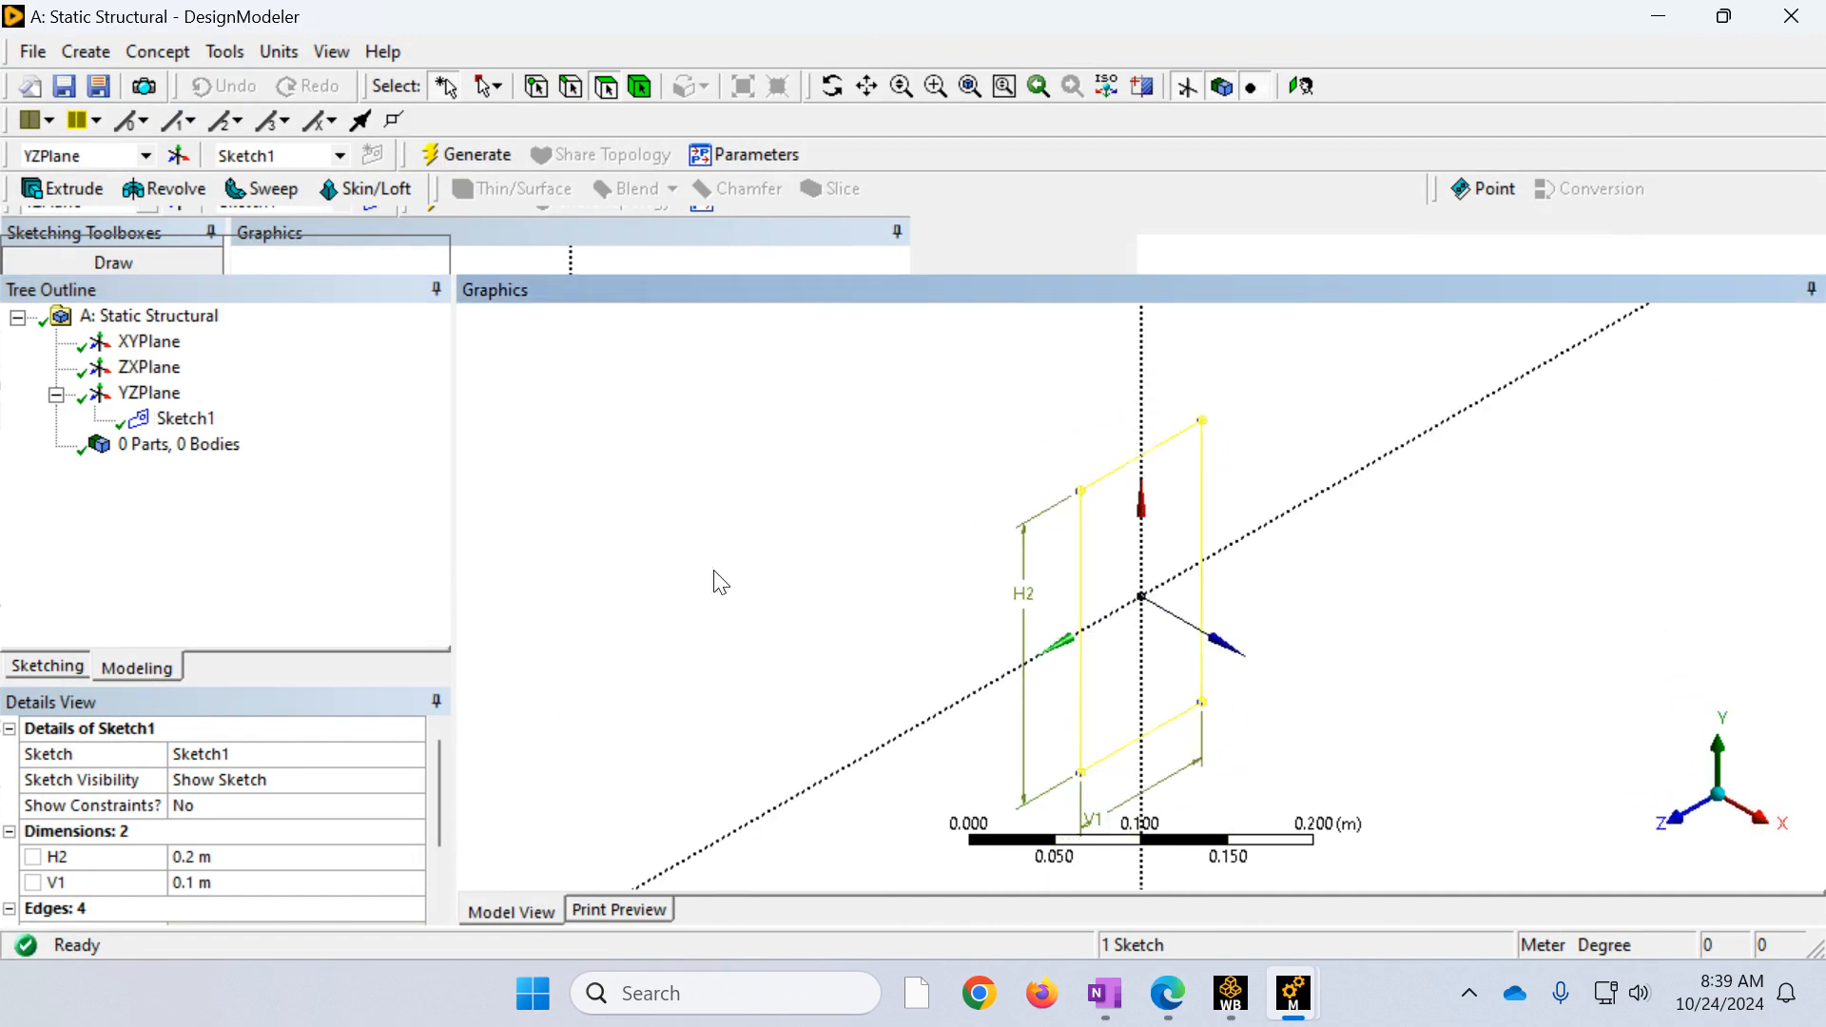
{"action": "left_click", "coordinate": [255, 502]}
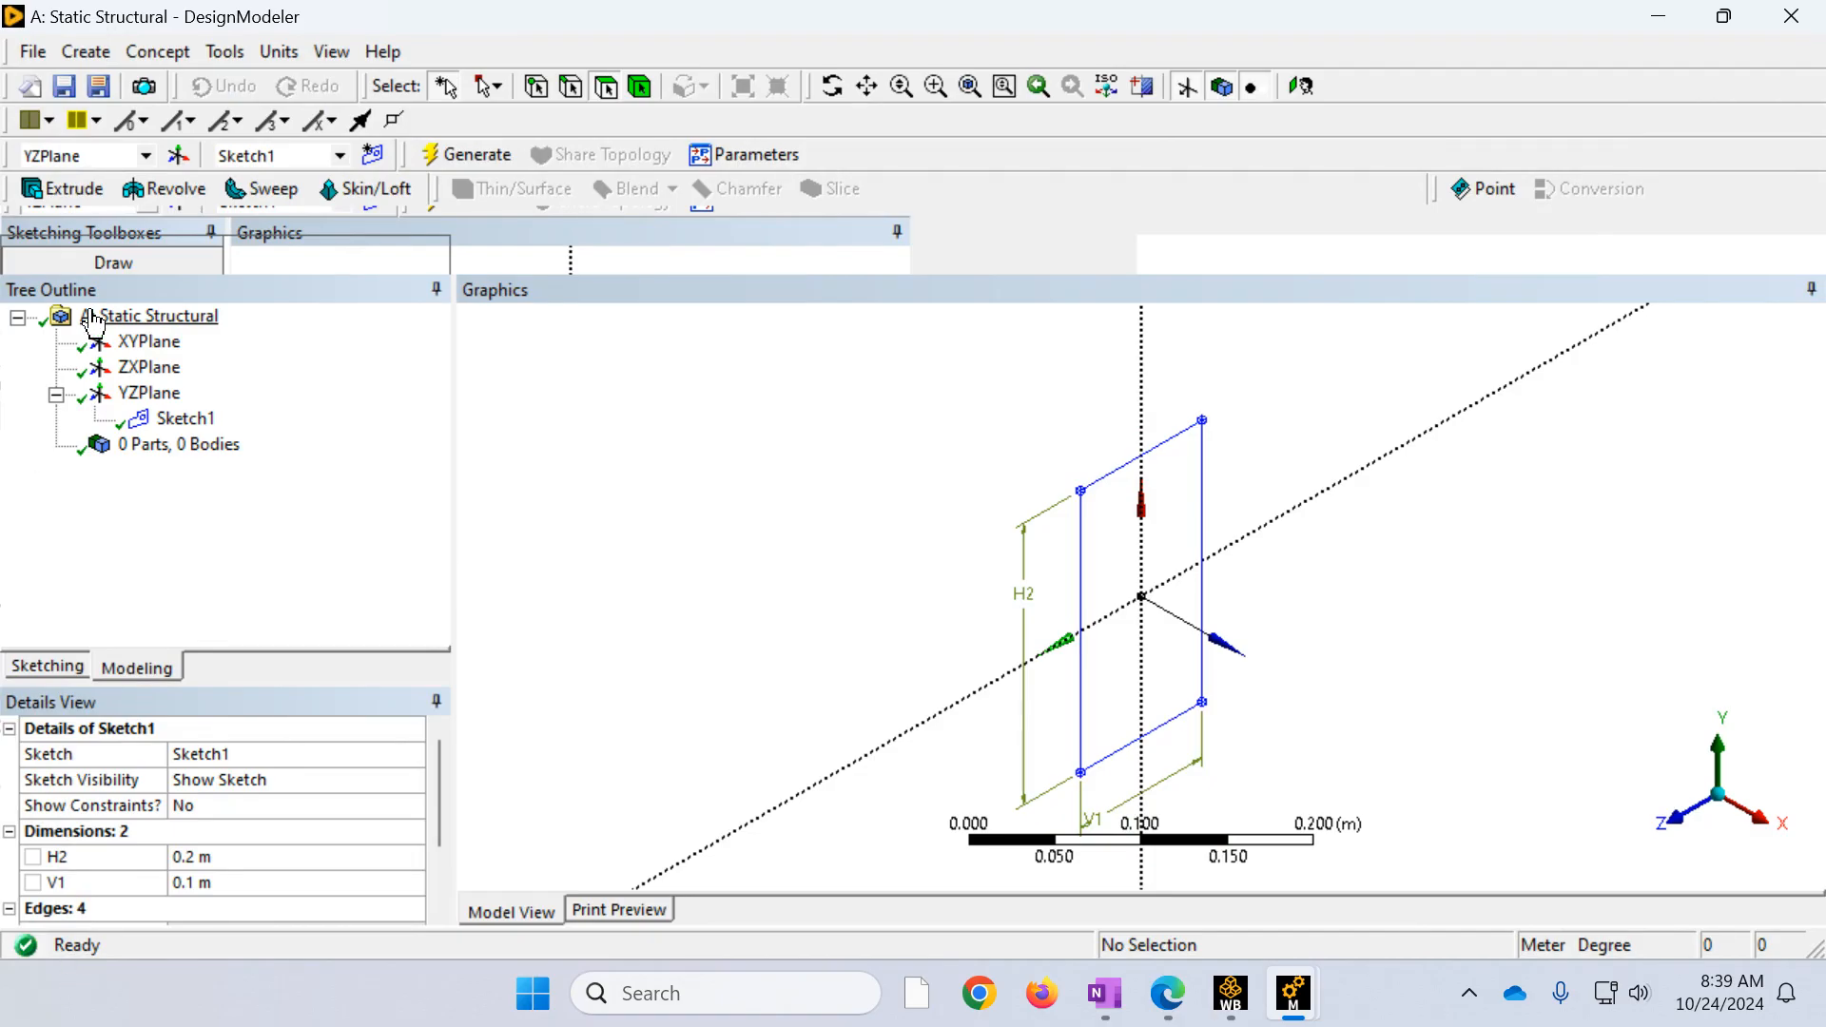
{"action": "left_click", "coordinate": [81, 199]}
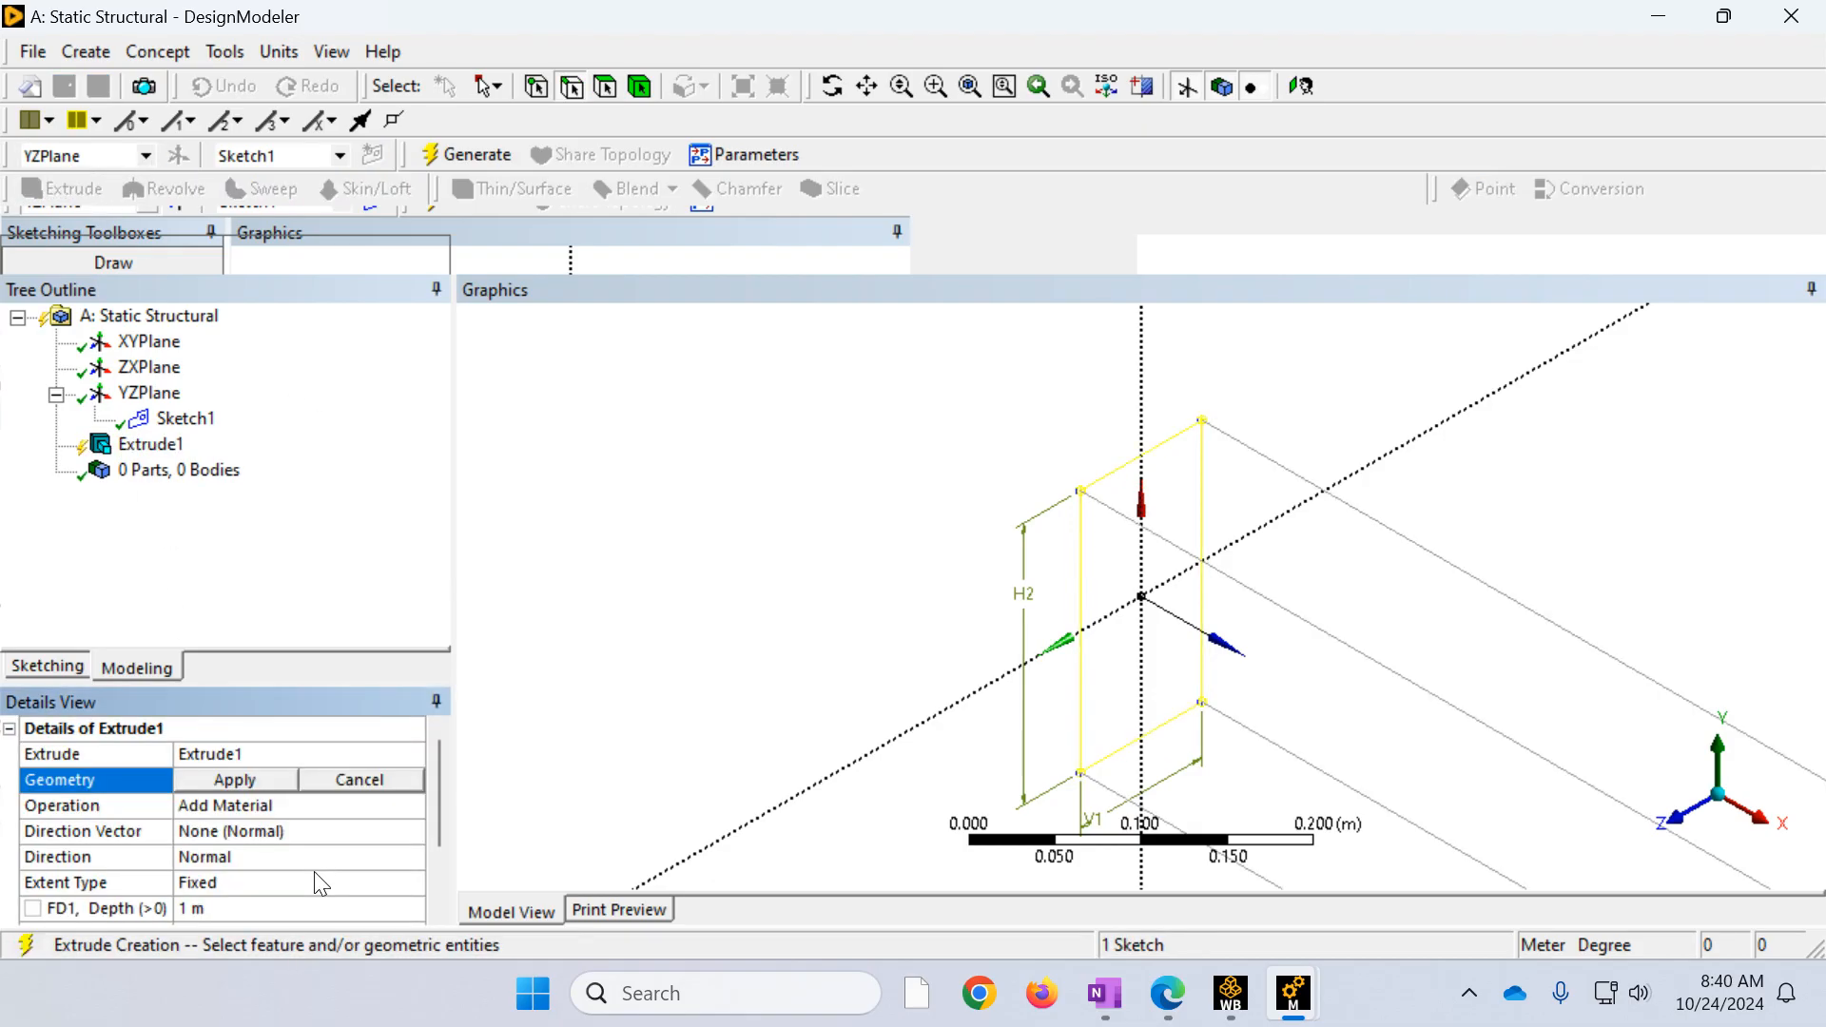
{"action": "scroll", "coordinate": [321, 884], "scroll_direction": "down", "scroll_amount": 1}
{"action": "left_click", "coordinate": [226, 832]}
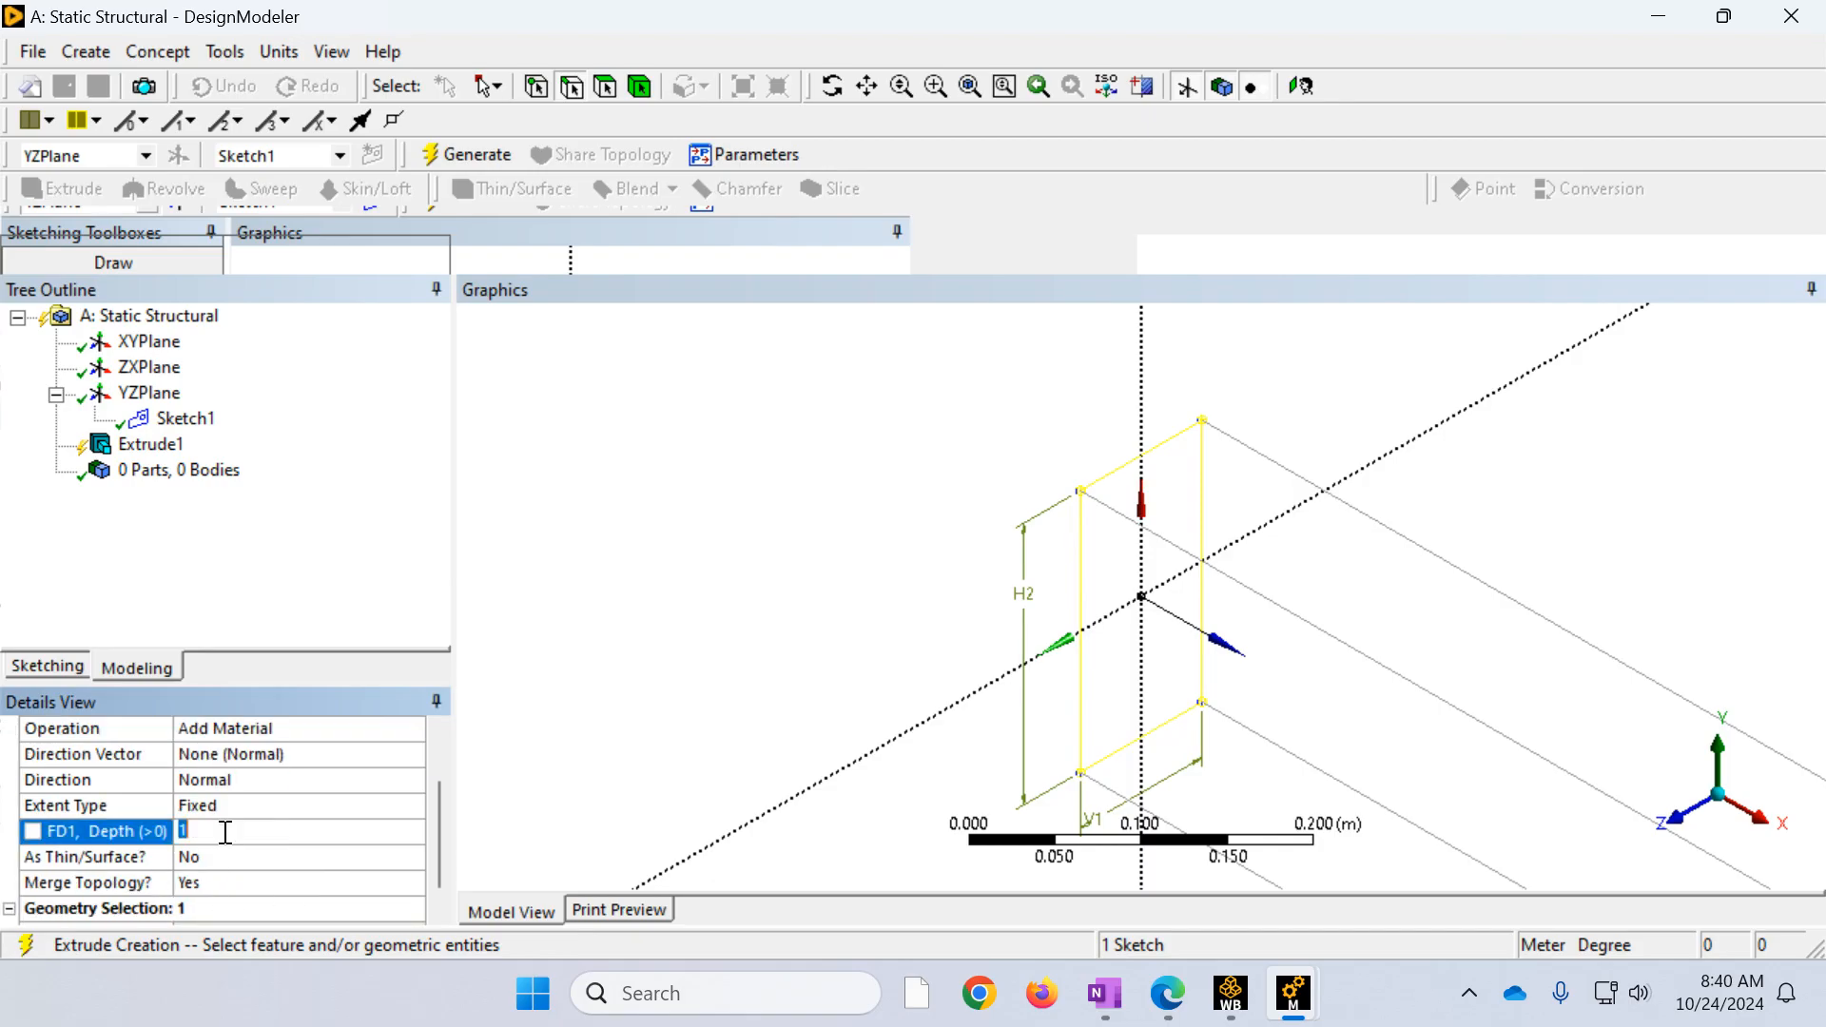
{"action": "type", "text": "."}
{"action": "type", "text": "1"}
{"action": "key", "text": "Return"}
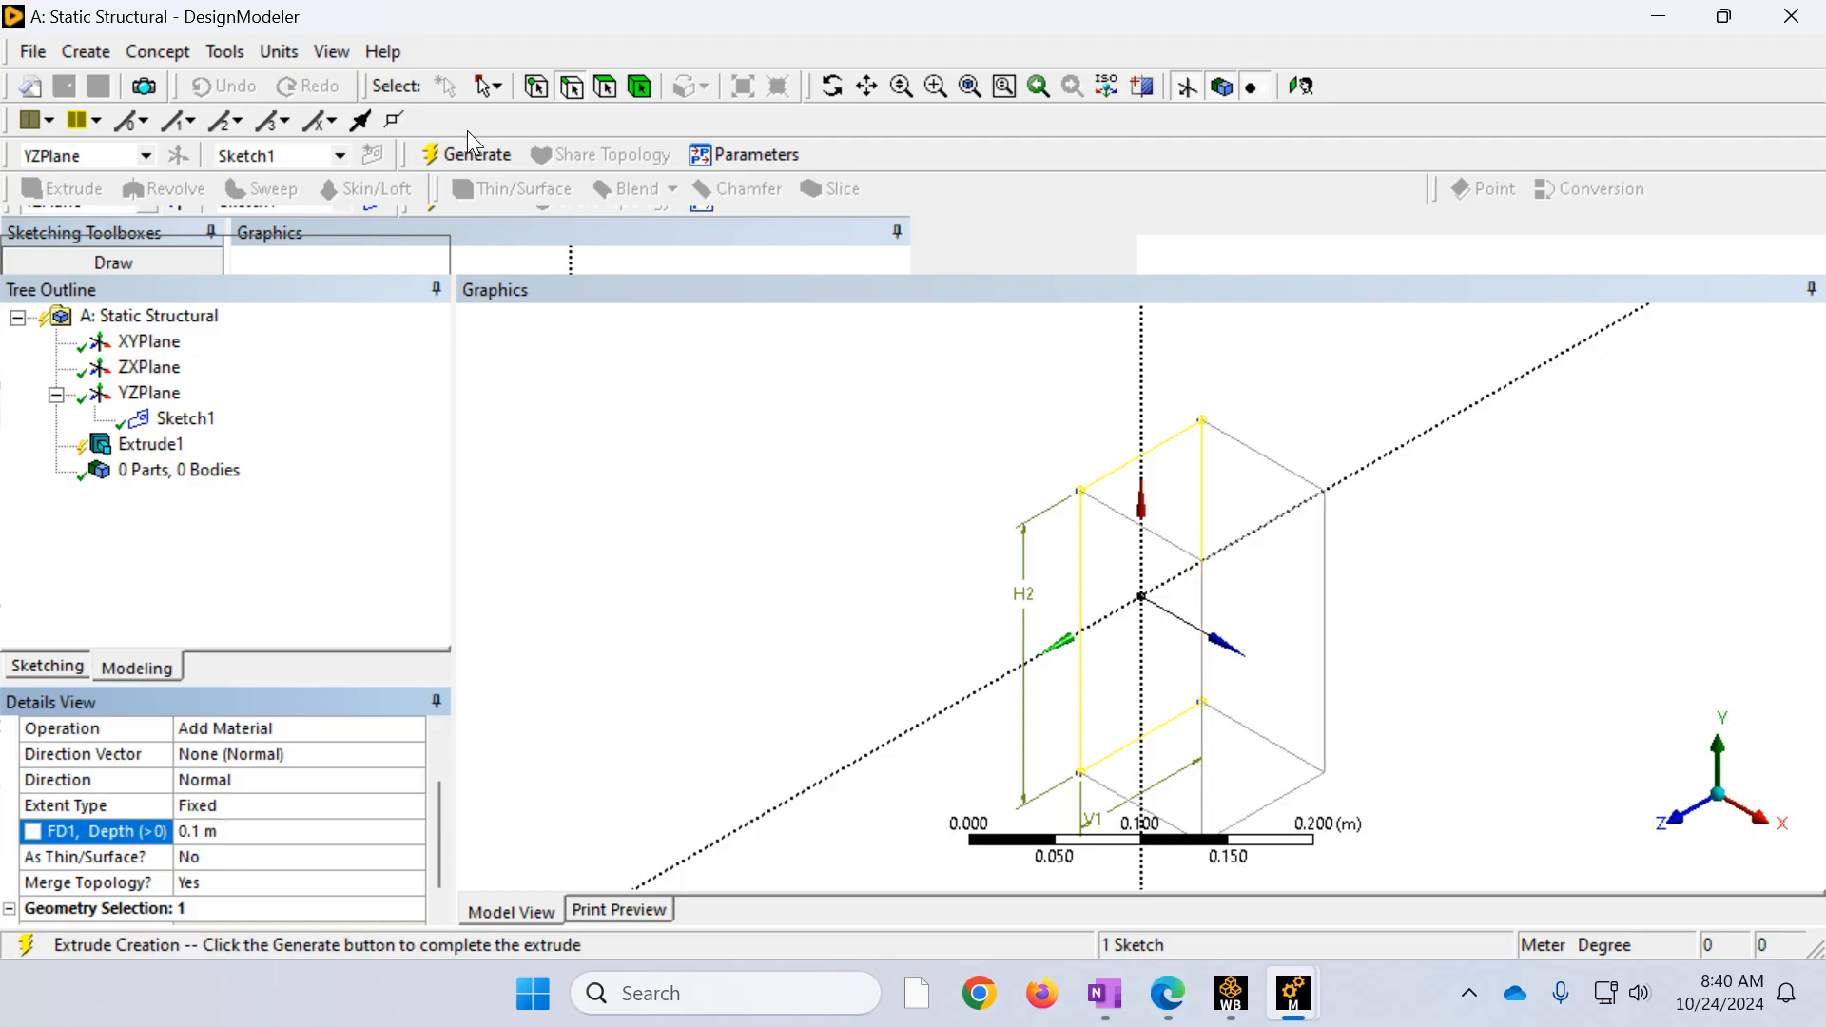
{"action": "left_click", "coordinate": [470, 155]}
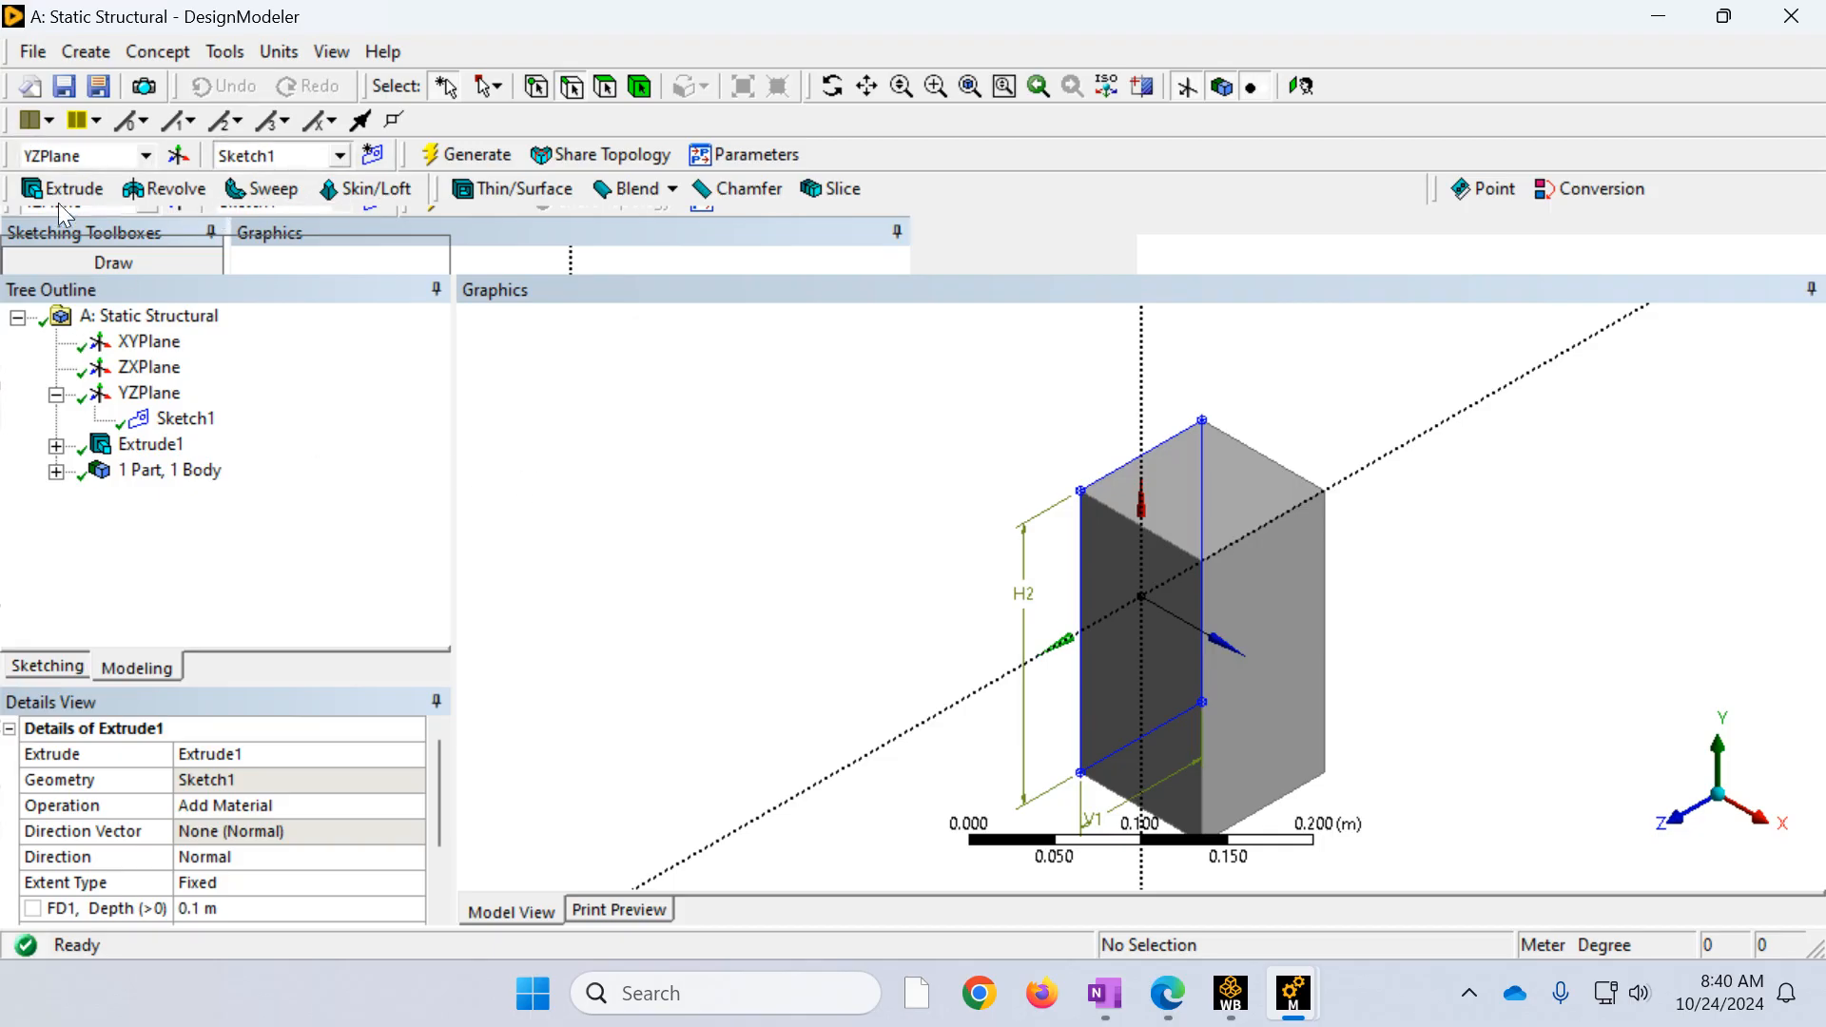
Step: Create and generate a new From Face outline plane on the short block's end face opposite the first sketch
{"action": "left_click", "coordinate": [145, 156]}
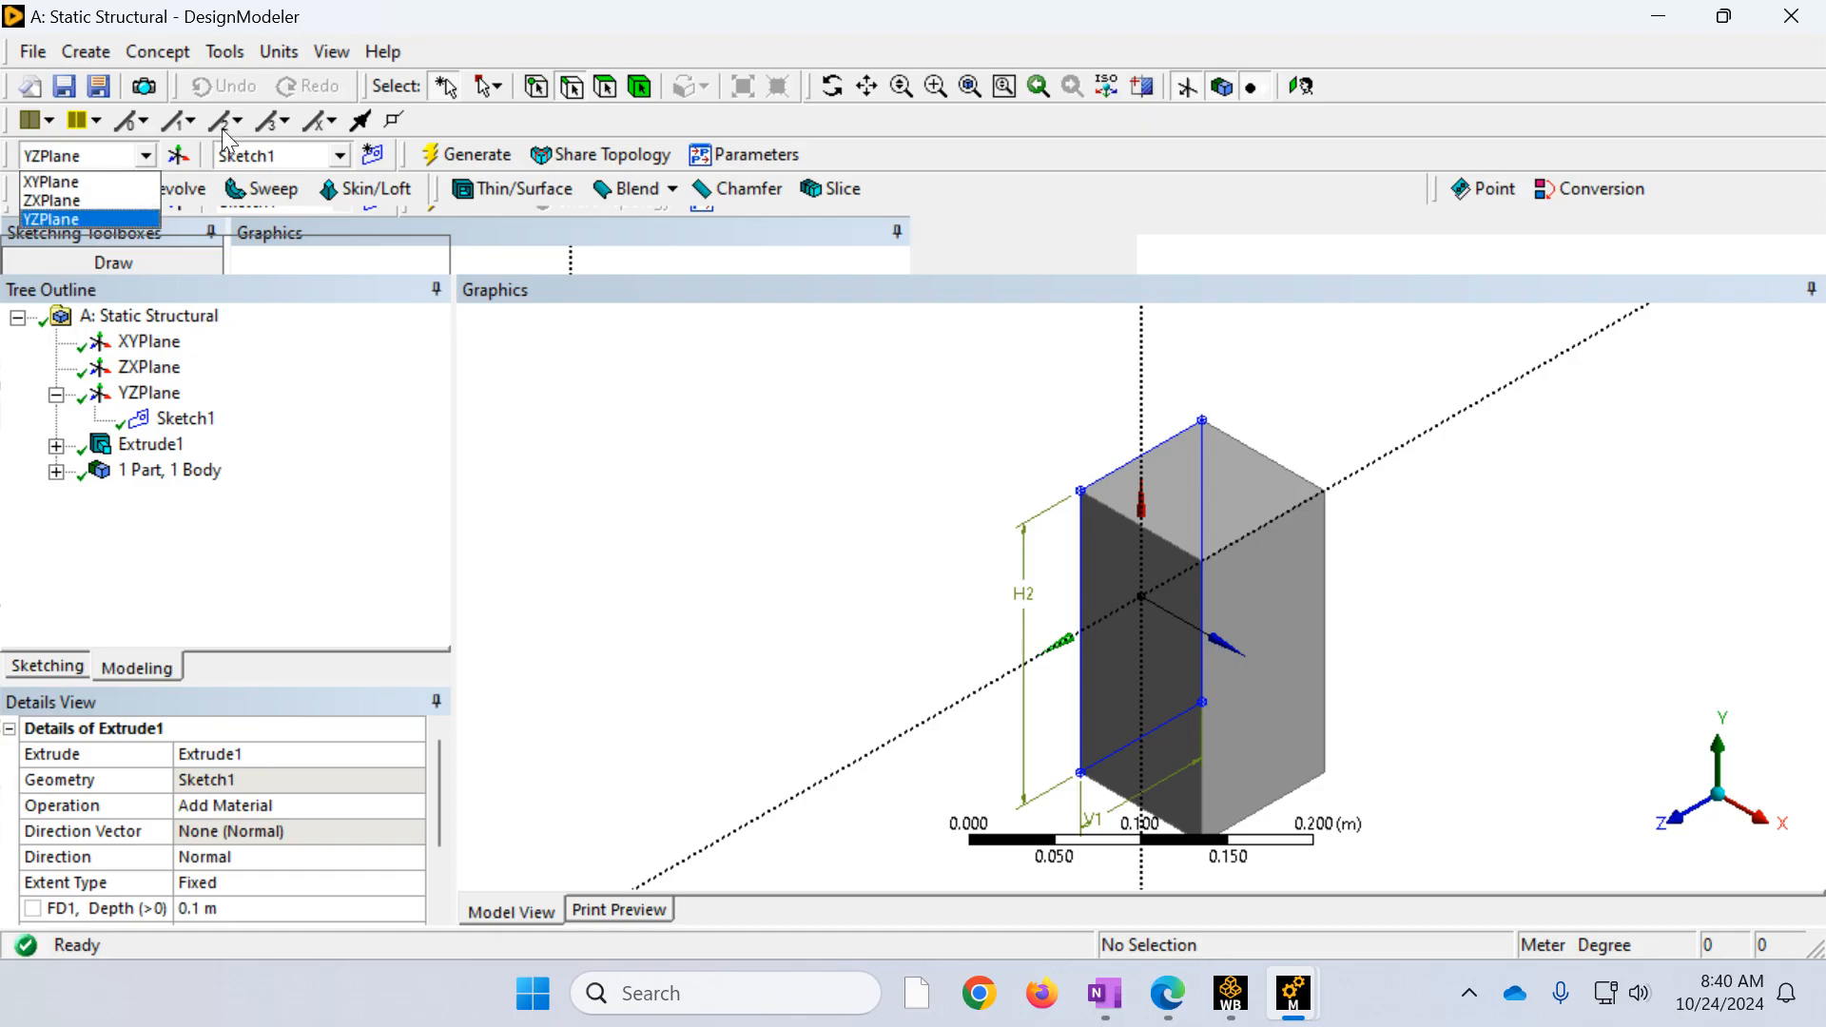
{"action": "left_click", "coordinate": [461, 122]}
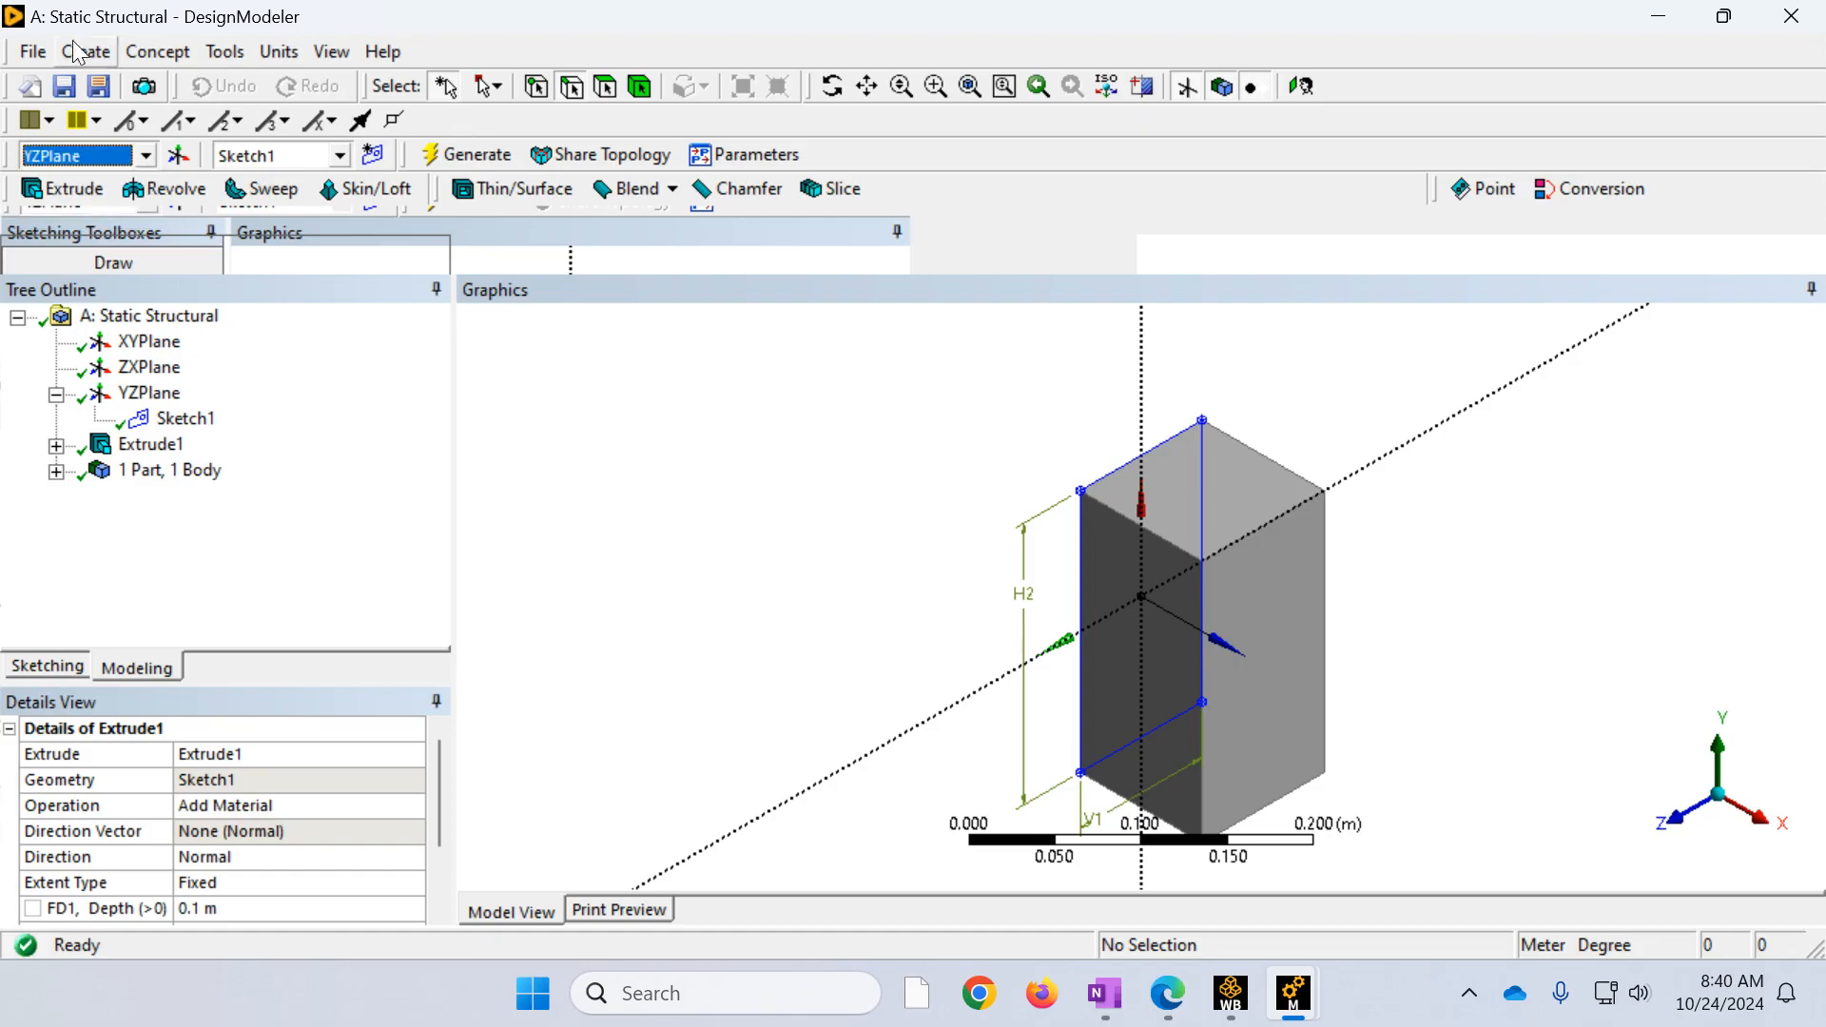
{"action": "left_click", "coordinate": [98, 57]}
{"action": "left_click", "coordinate": [119, 78]}
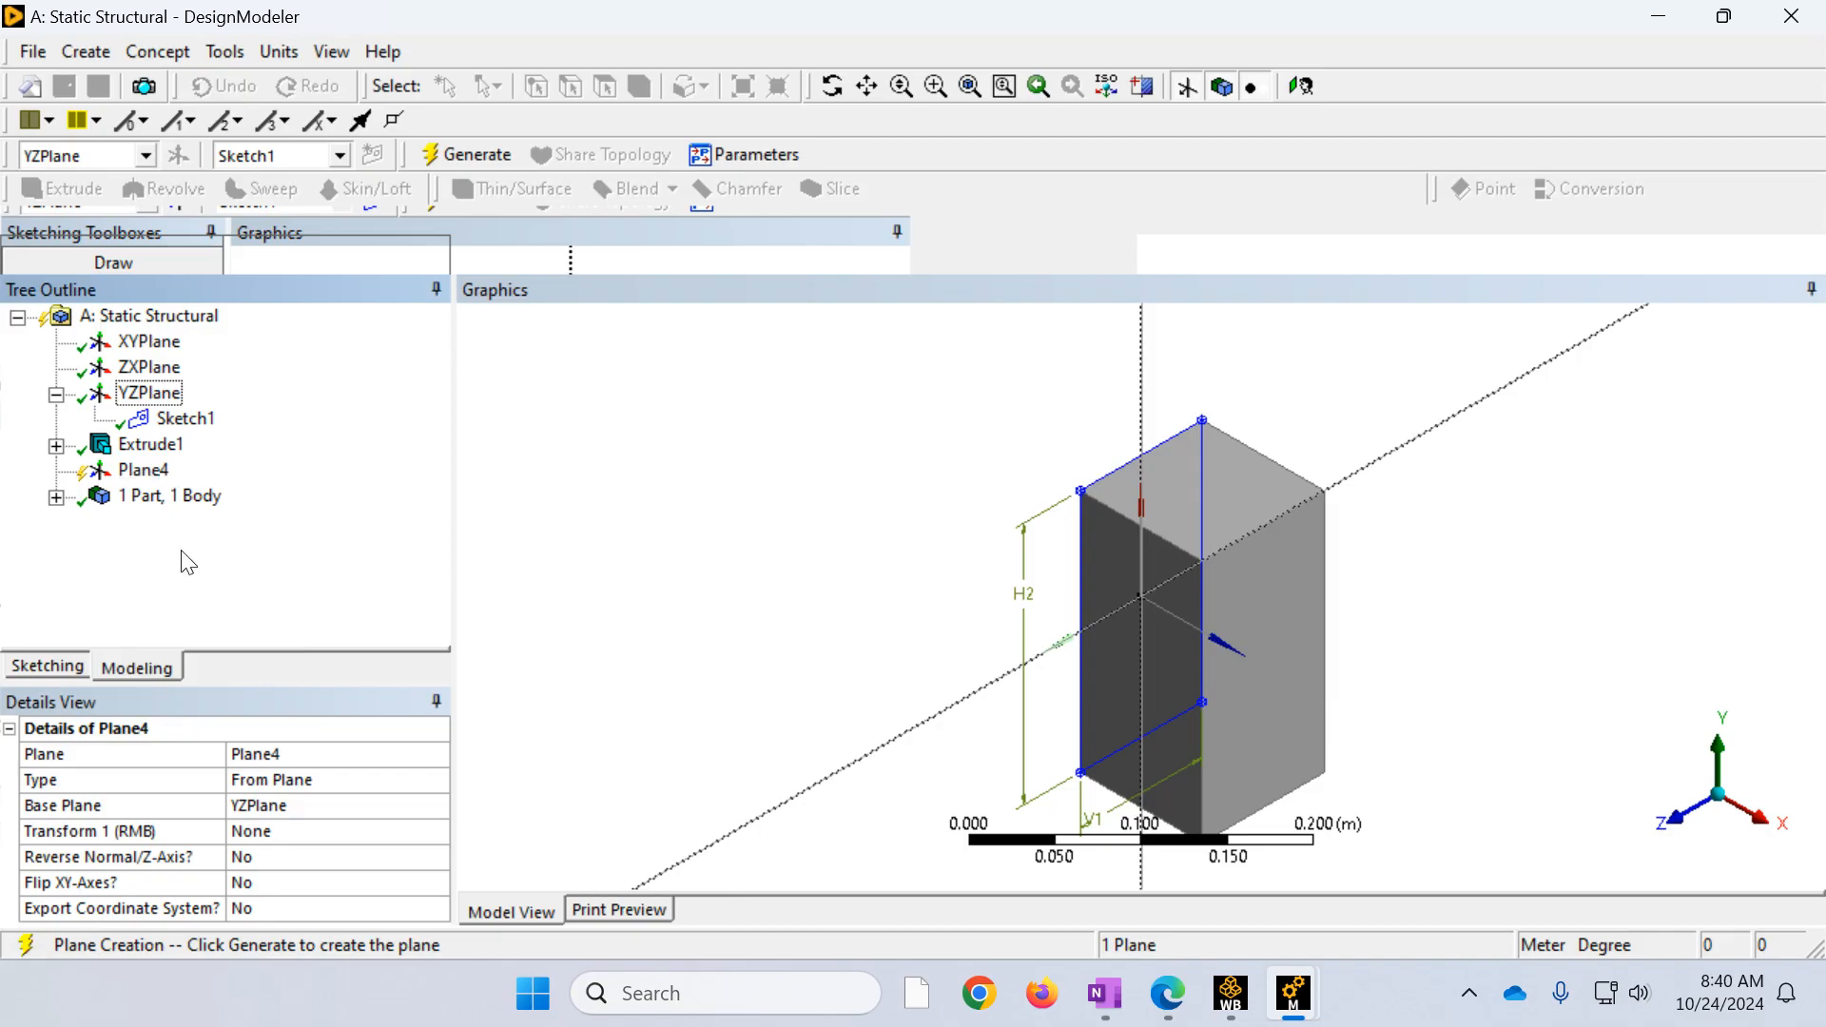
{"action": "left_click", "coordinate": [293, 790]}
{"action": "left_click", "coordinate": [437, 780]}
{"action": "left_click", "coordinate": [286, 800]}
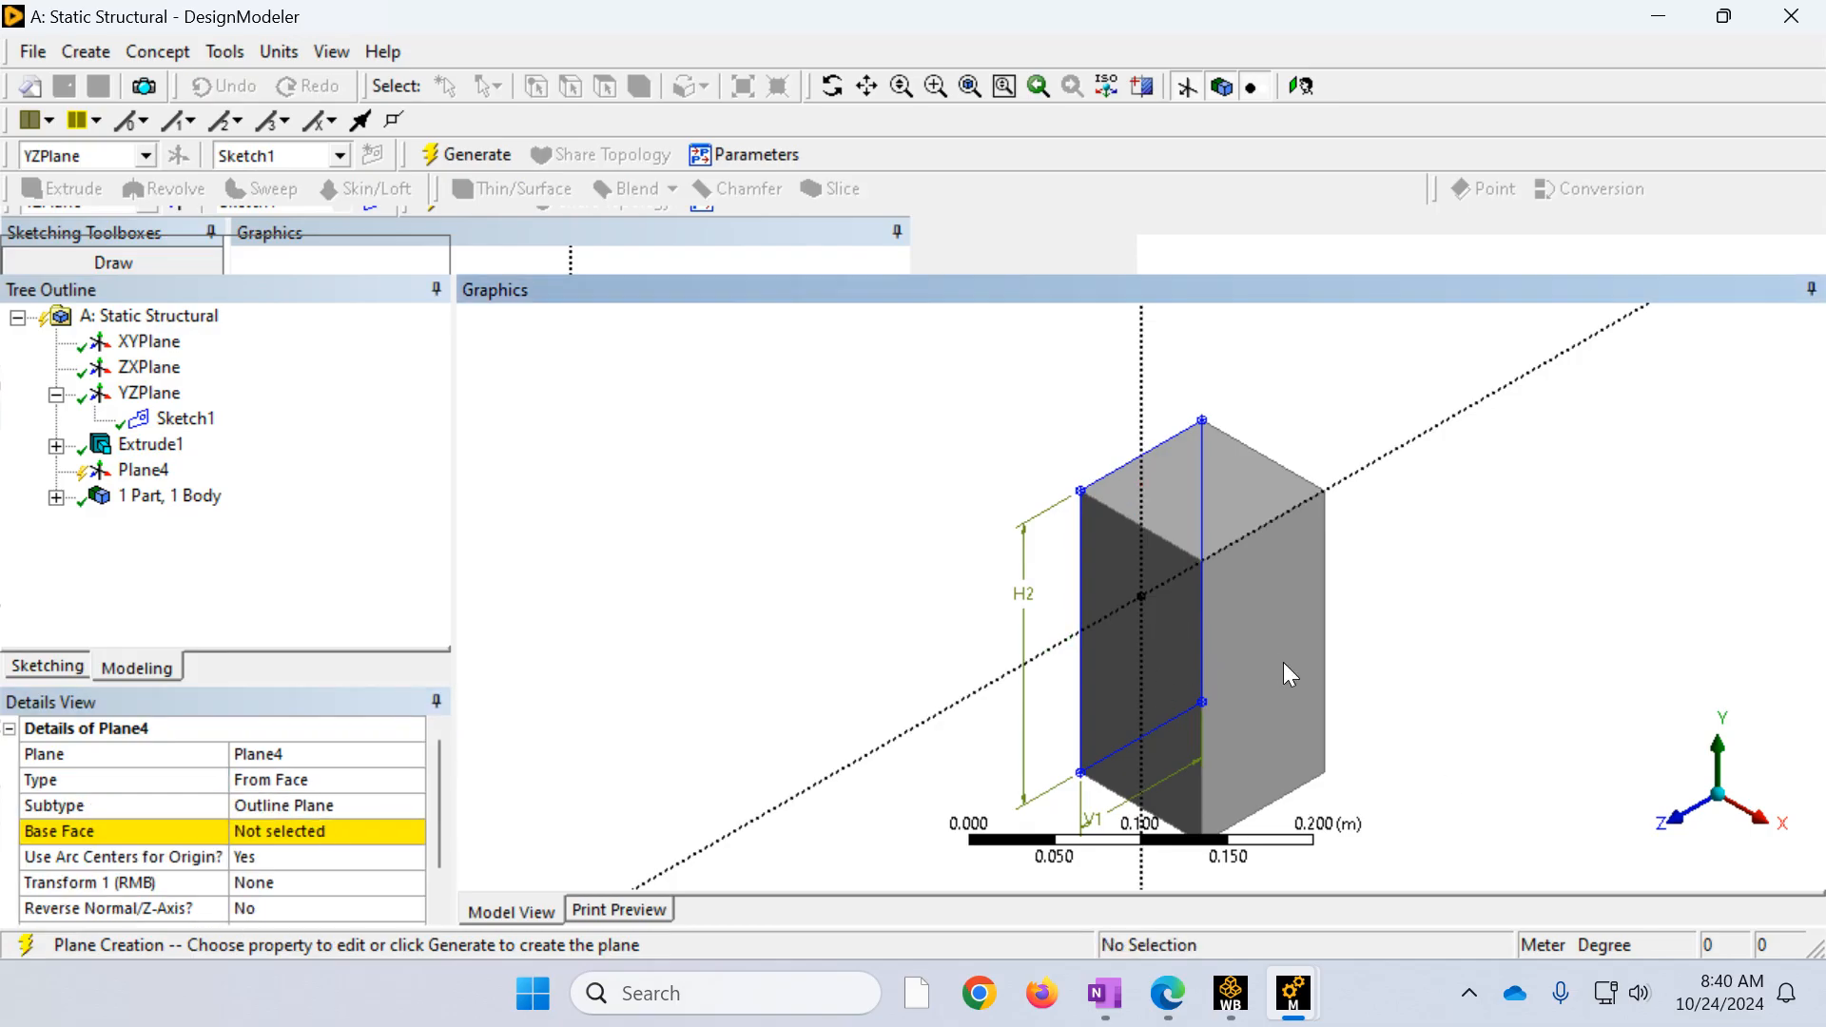
{"action": "scroll", "coordinate": [1298, 677], "scroll_direction": "down", "scroll_amount": 3}
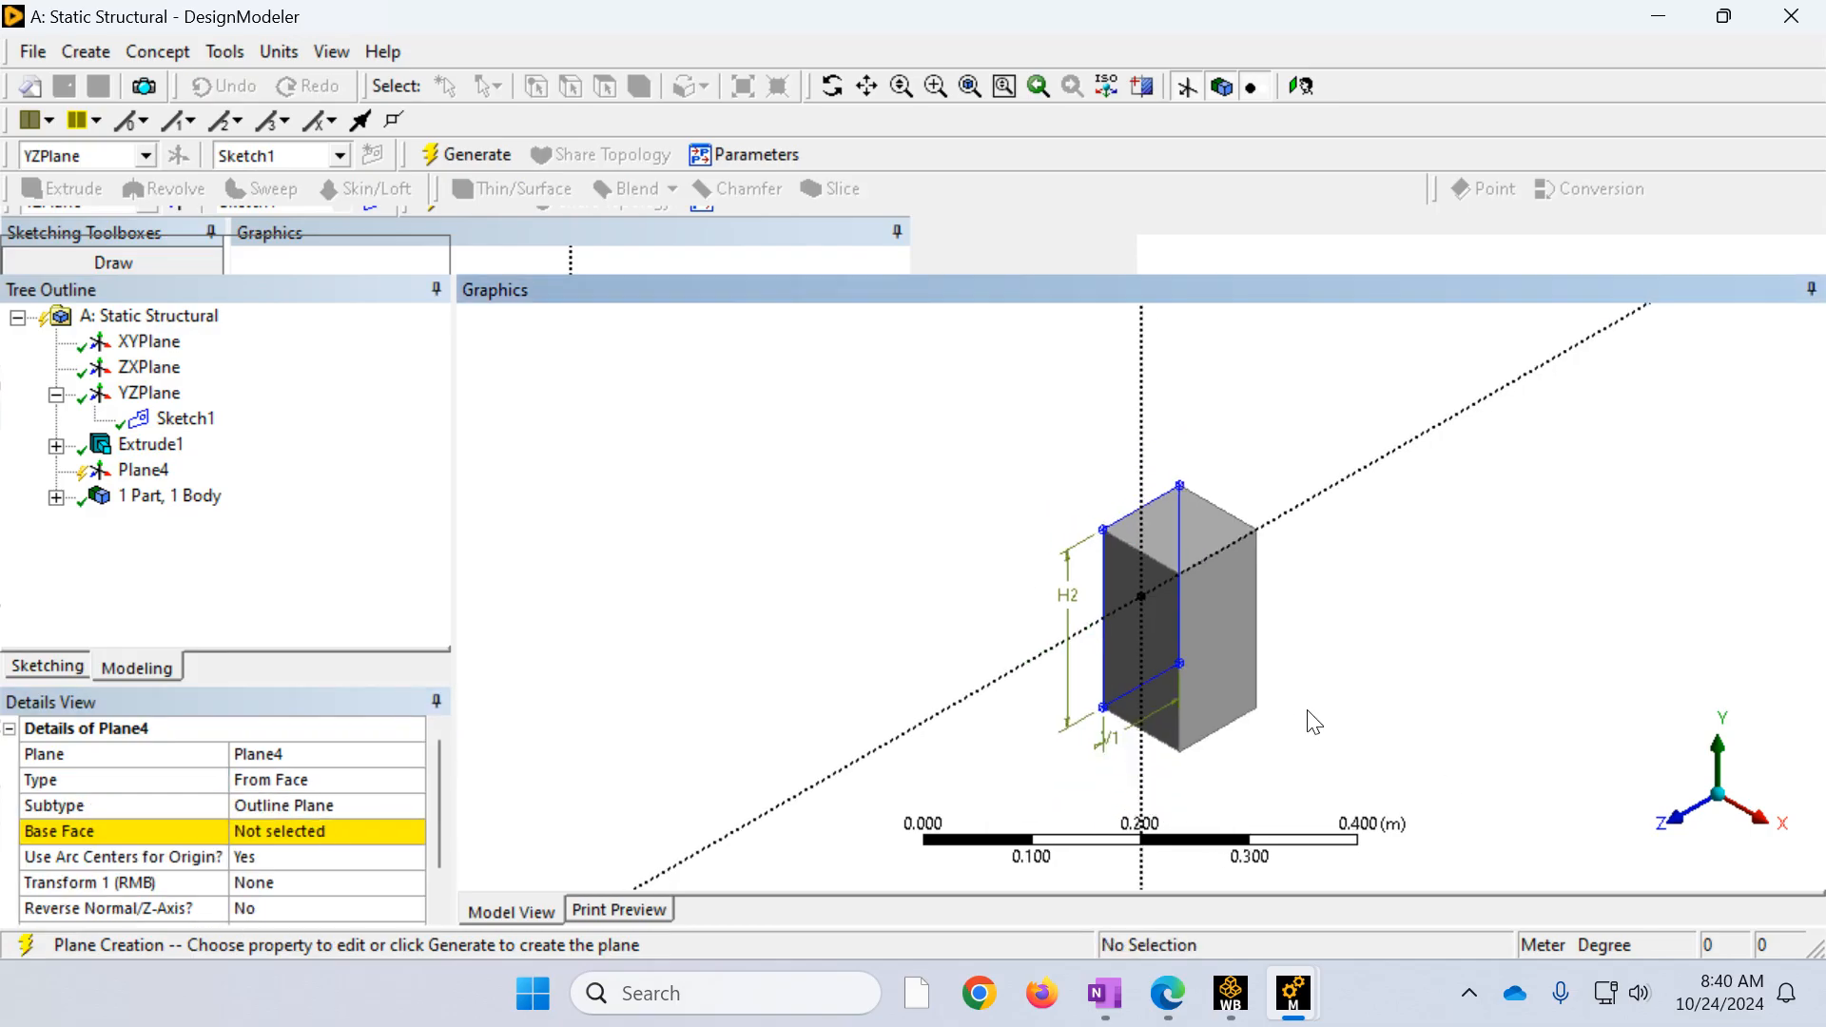
{"action": "left_click", "coordinate": [297, 835]}
{"action": "left_click", "coordinate": [1241, 699]}
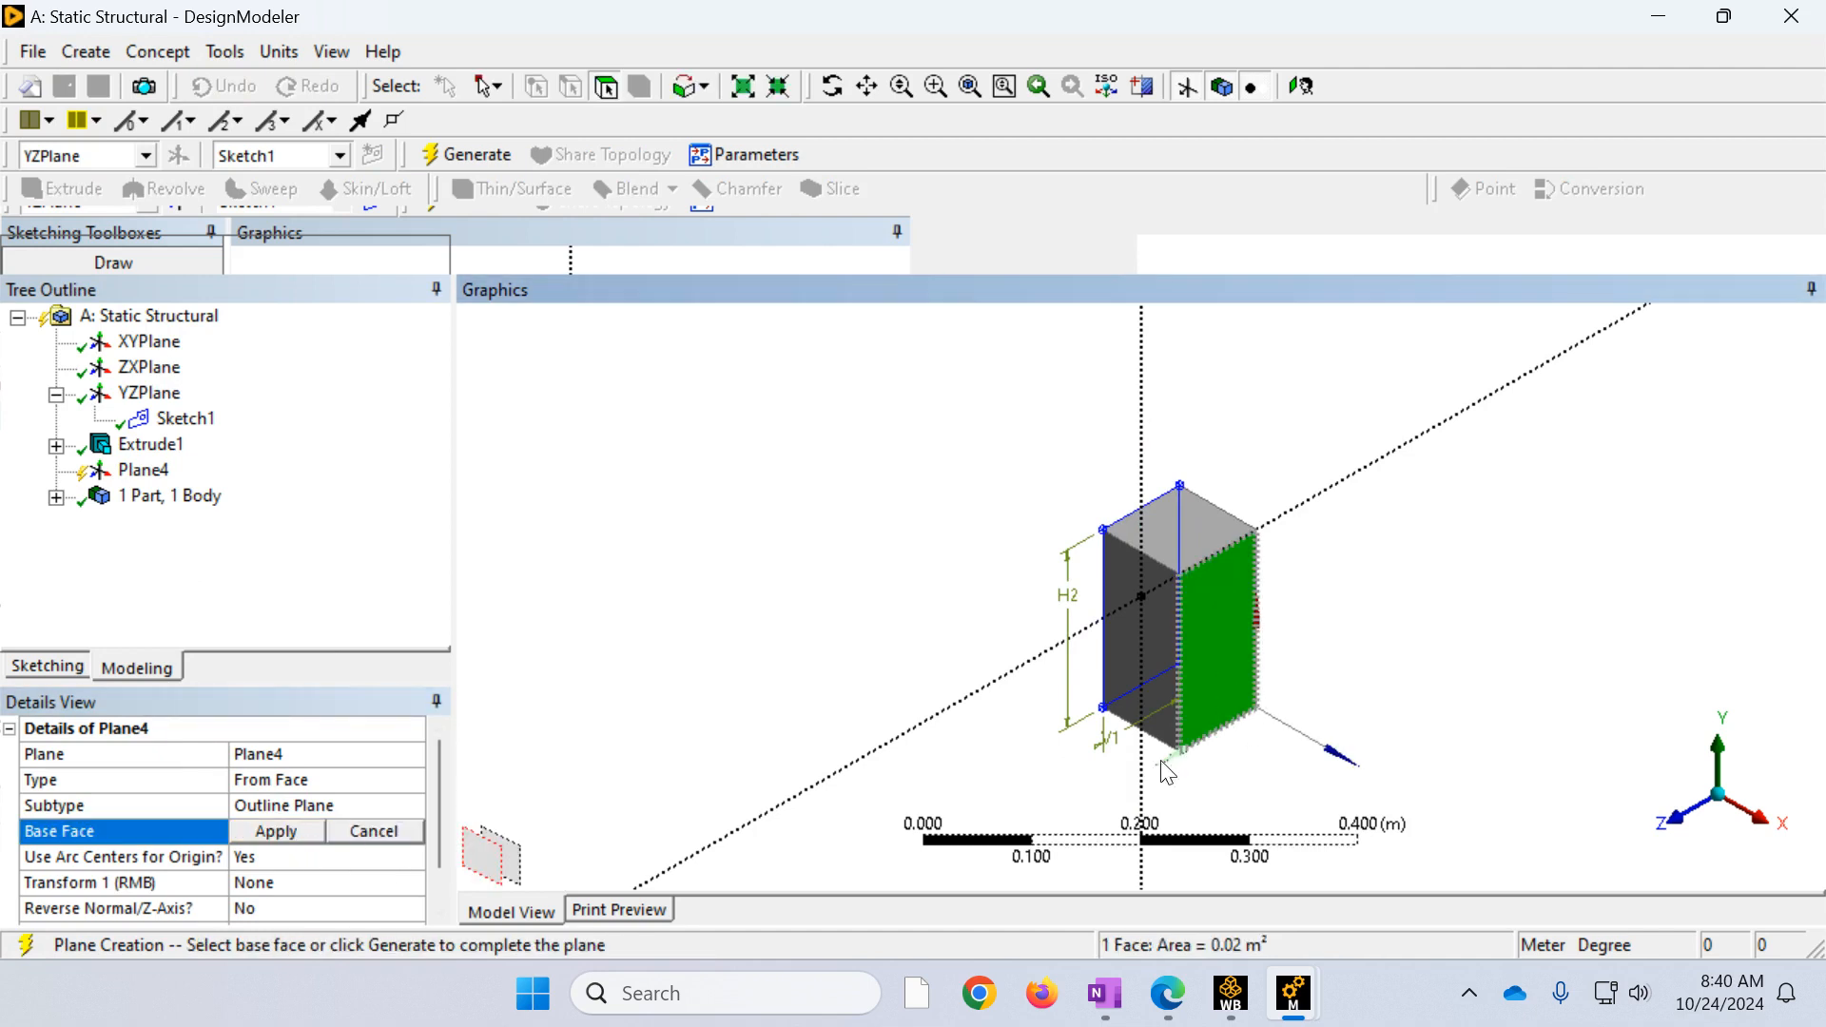
{"action": "left_click", "coordinate": [283, 832]}
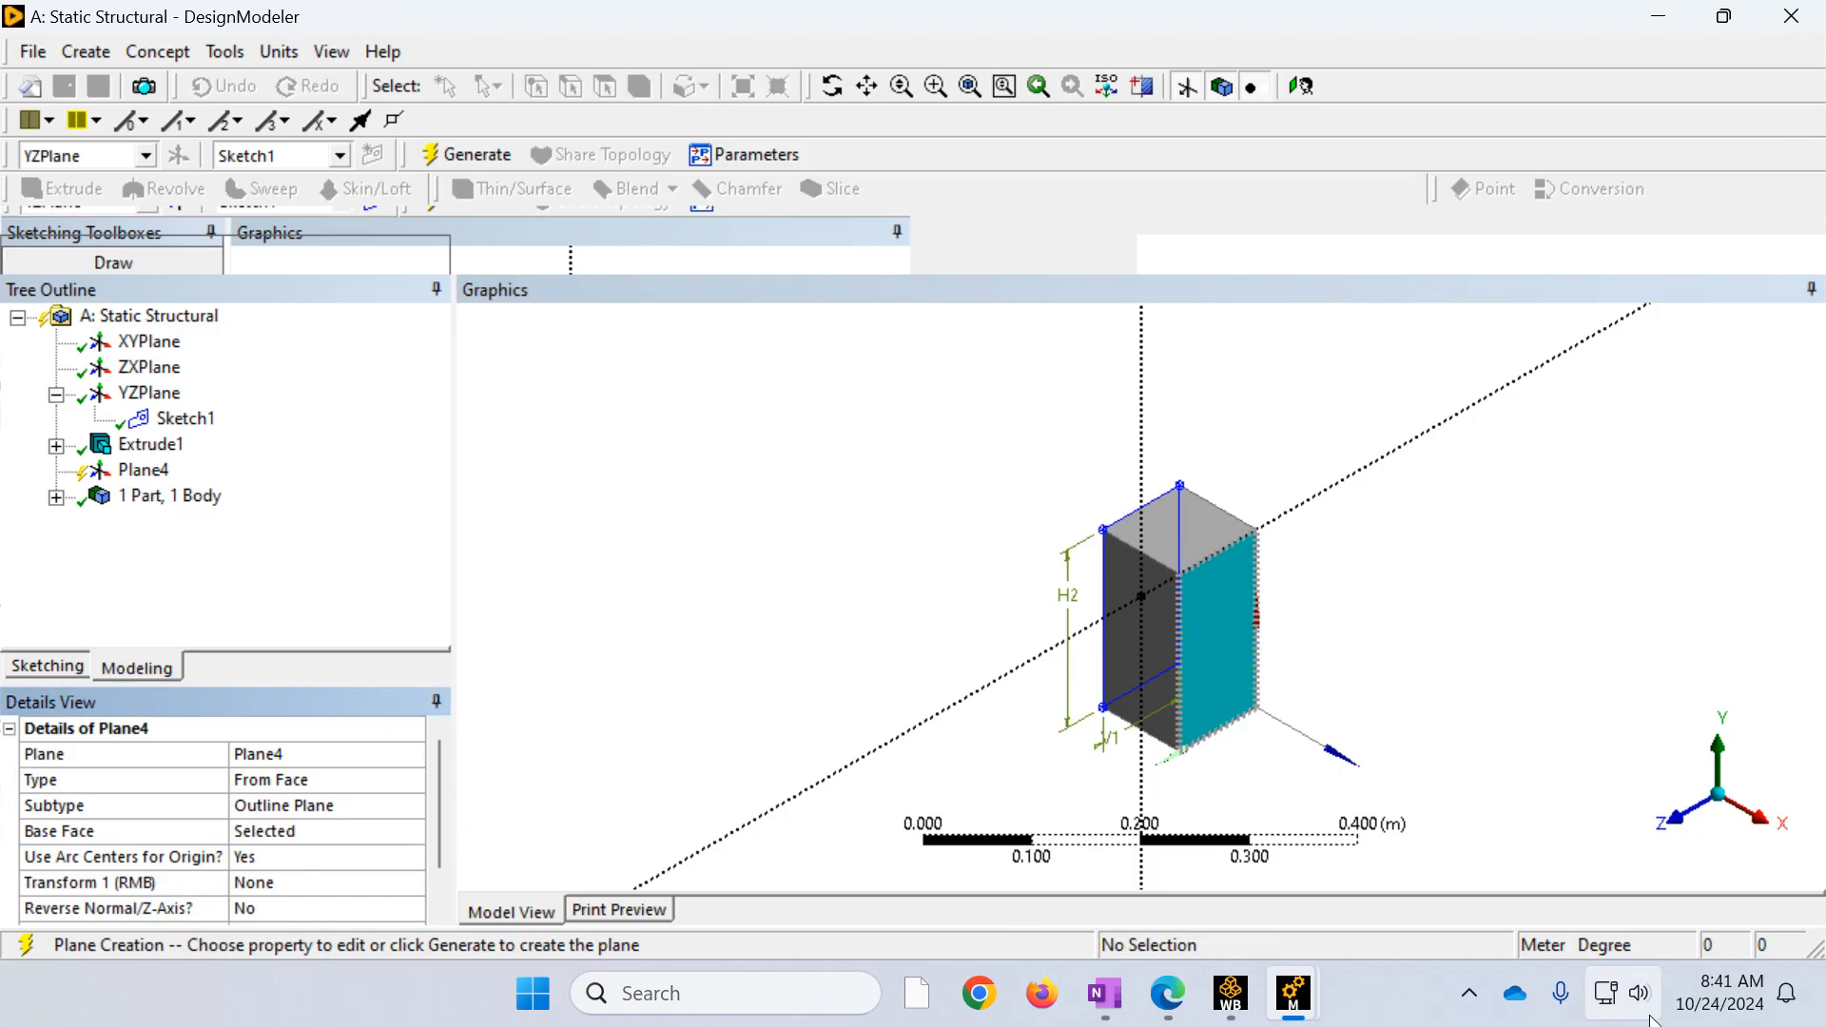
{"action": "left_click", "coordinate": [473, 155]}
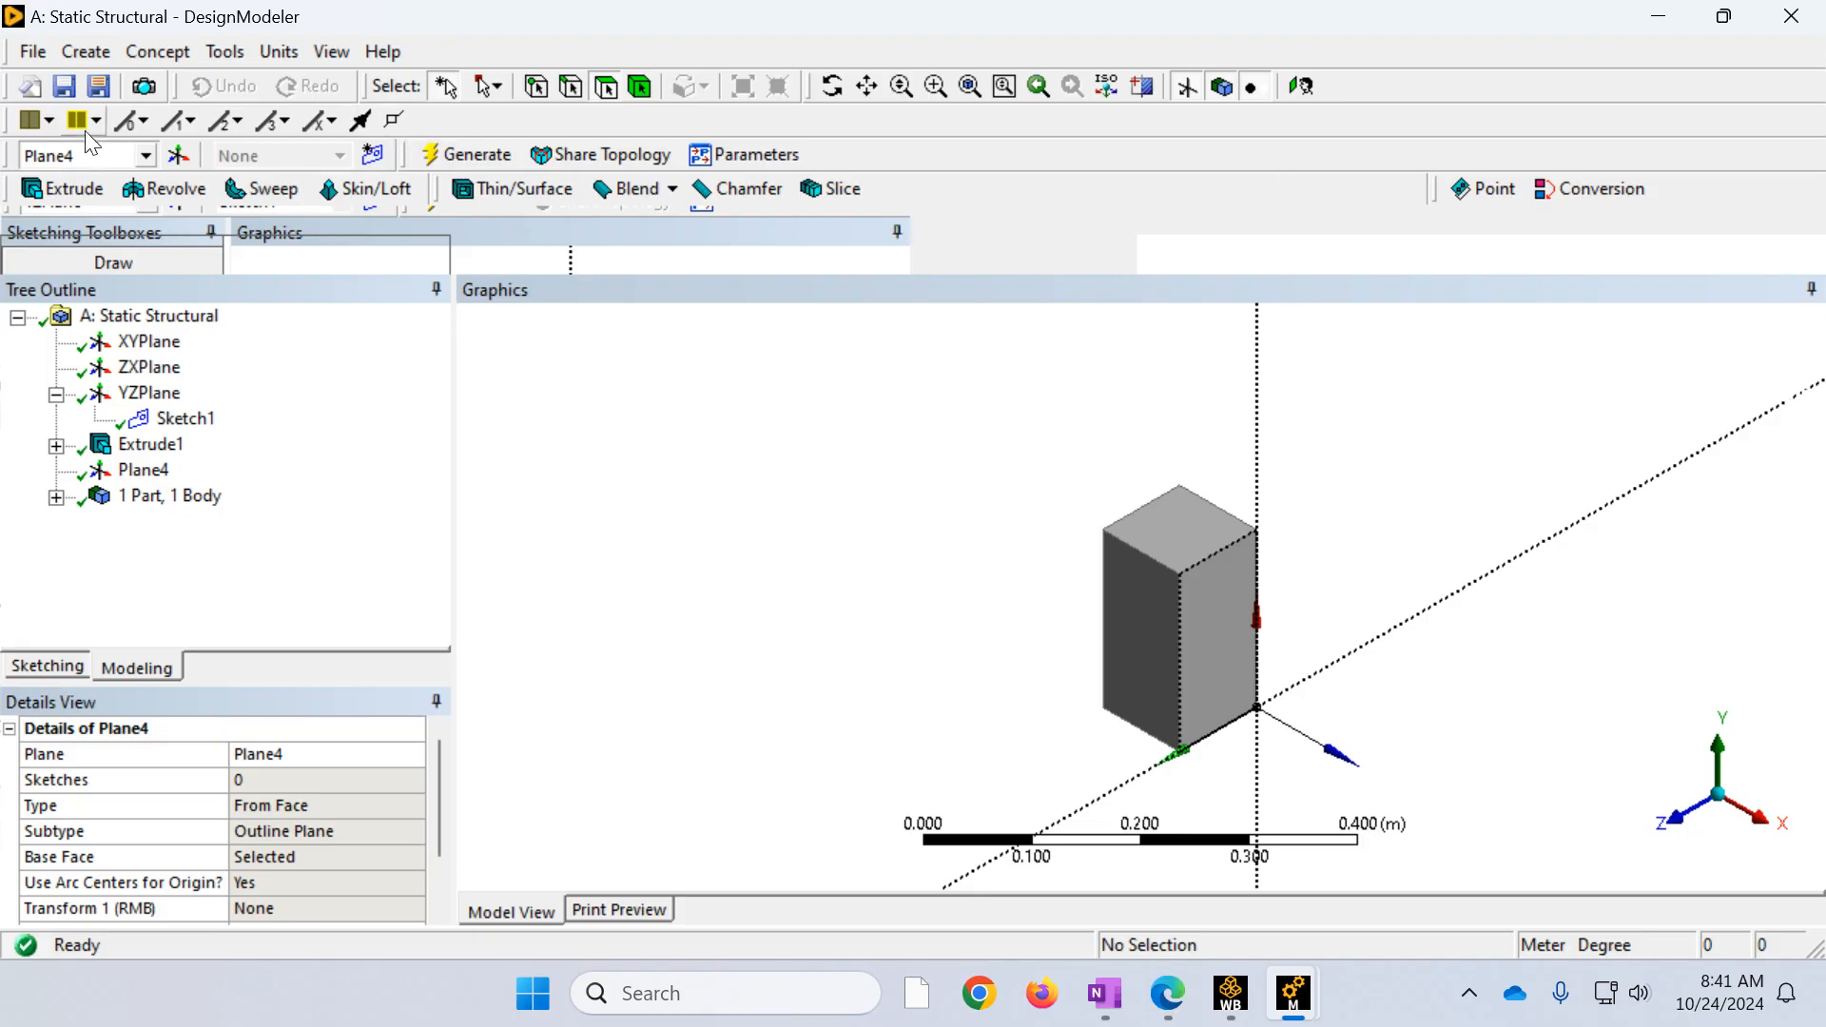
Step: Add a sketch on the new plane and draw a rectangle between opposite corners of the block's end face
{"action": "left_click", "coordinate": [372, 156]}
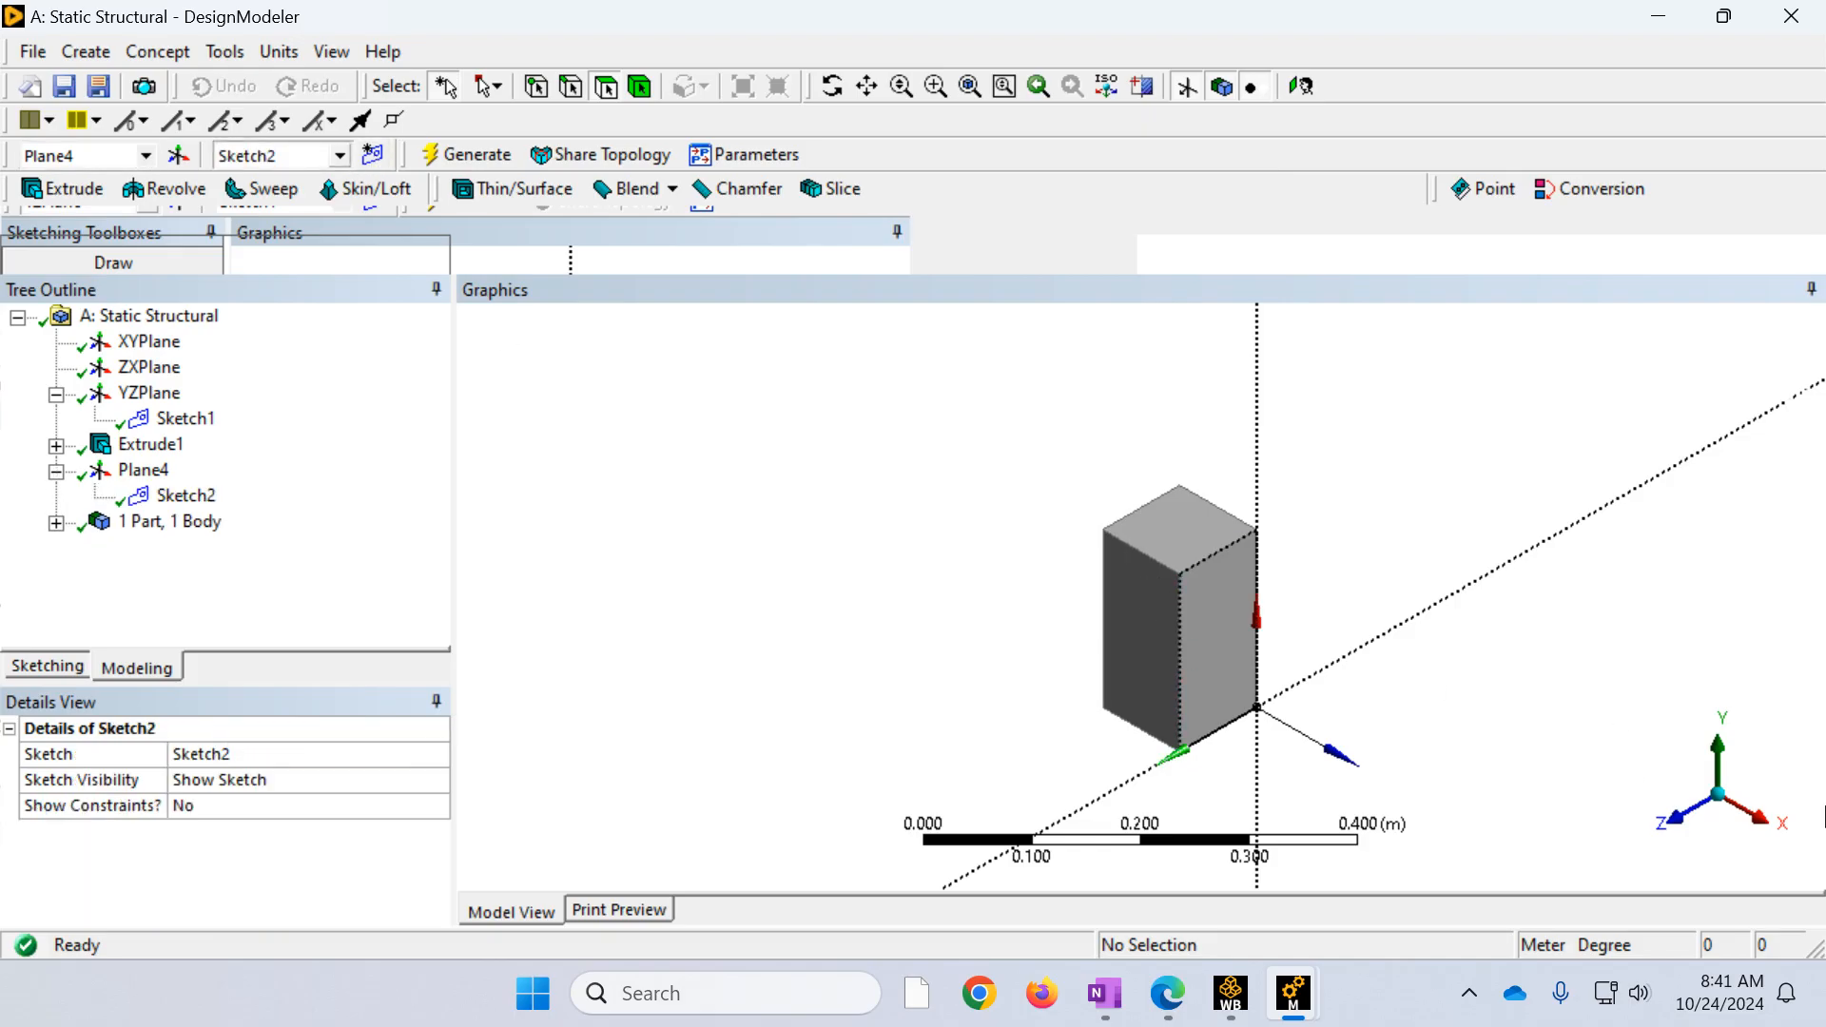
{"action": "left_click", "coordinate": [1767, 826]}
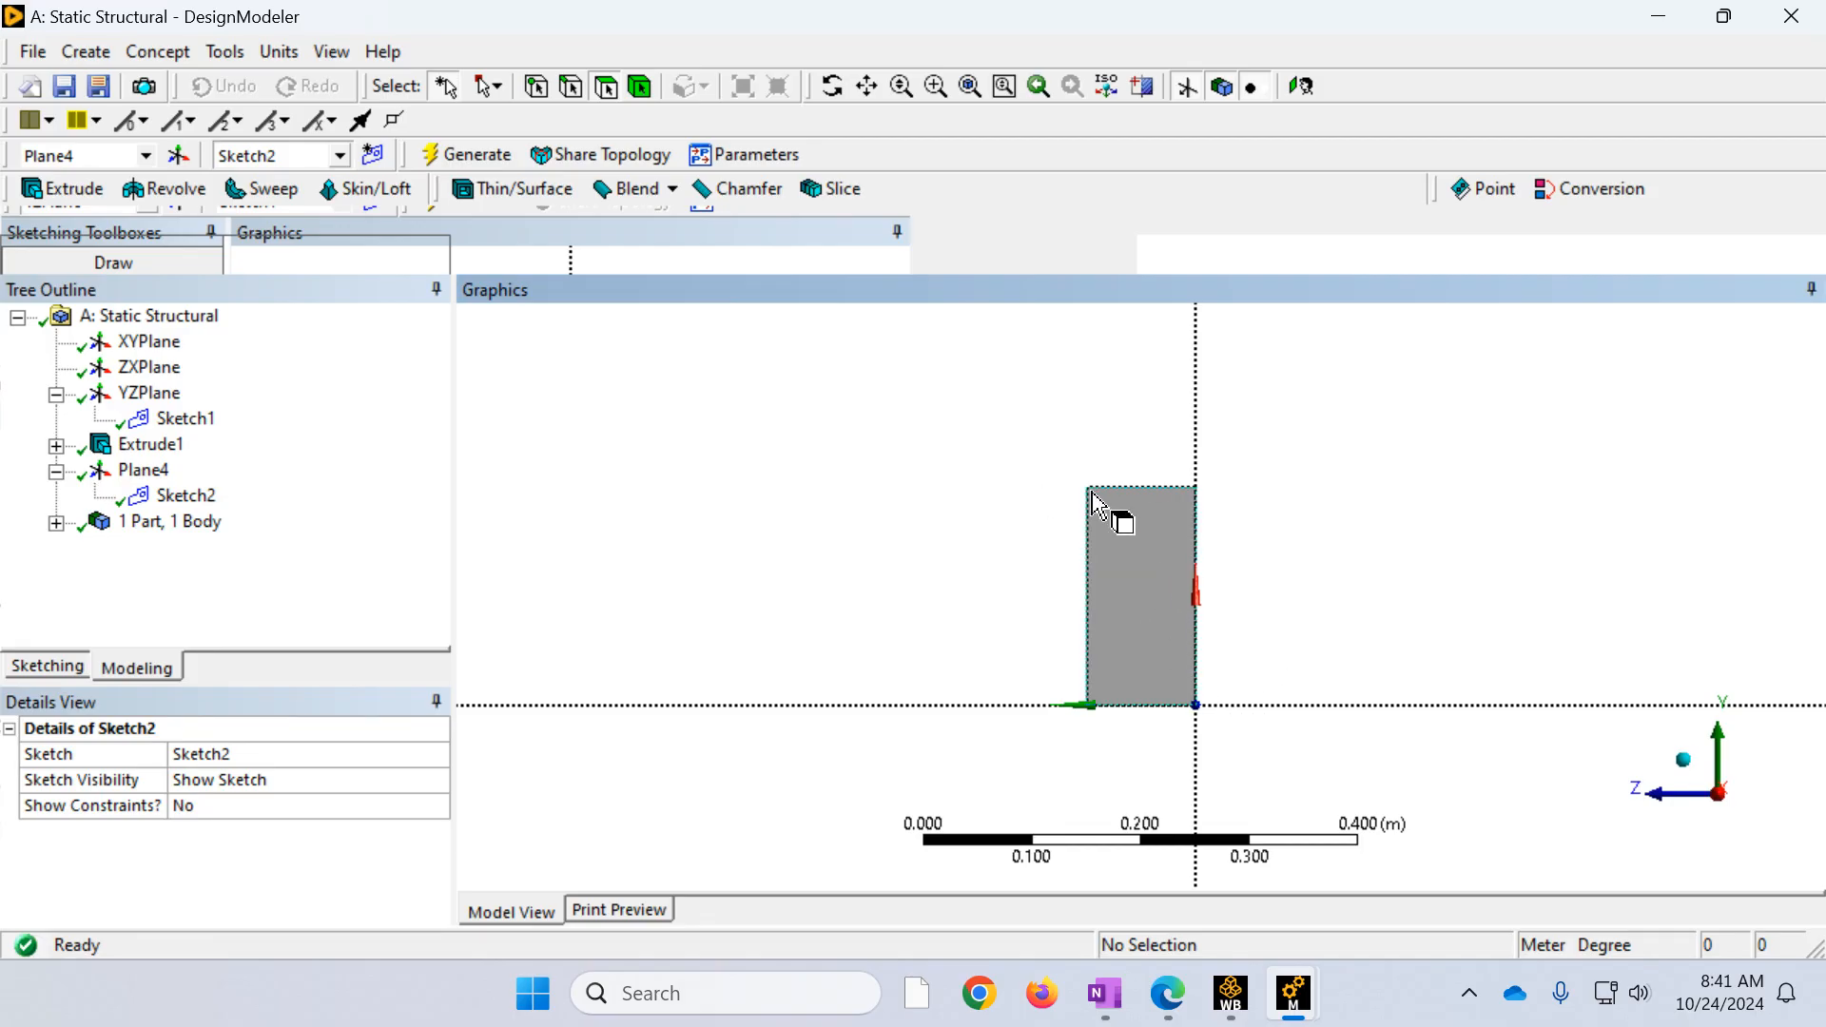
{"action": "scroll", "coordinate": [1086, 519], "scroll_direction": "up", "scroll_amount": 2}
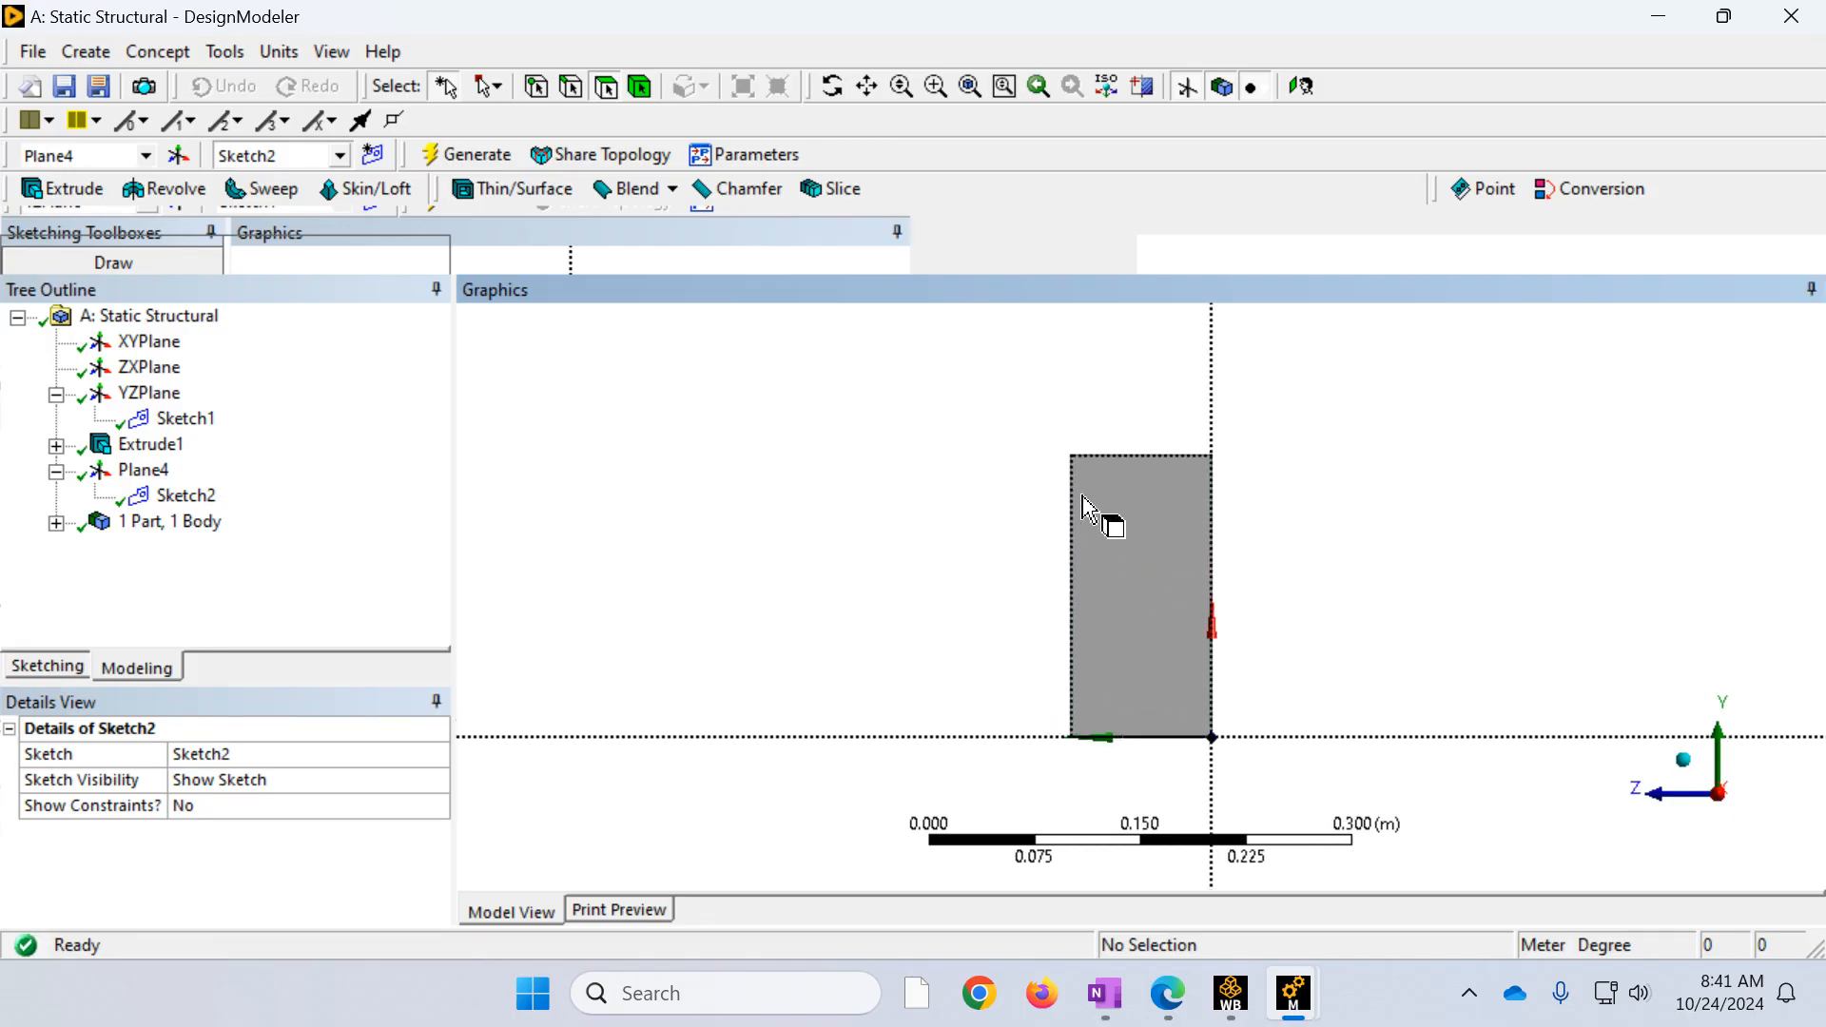
{"action": "scroll", "coordinate": [1084, 502], "scroll_direction": "up", "scroll_amount": 1}
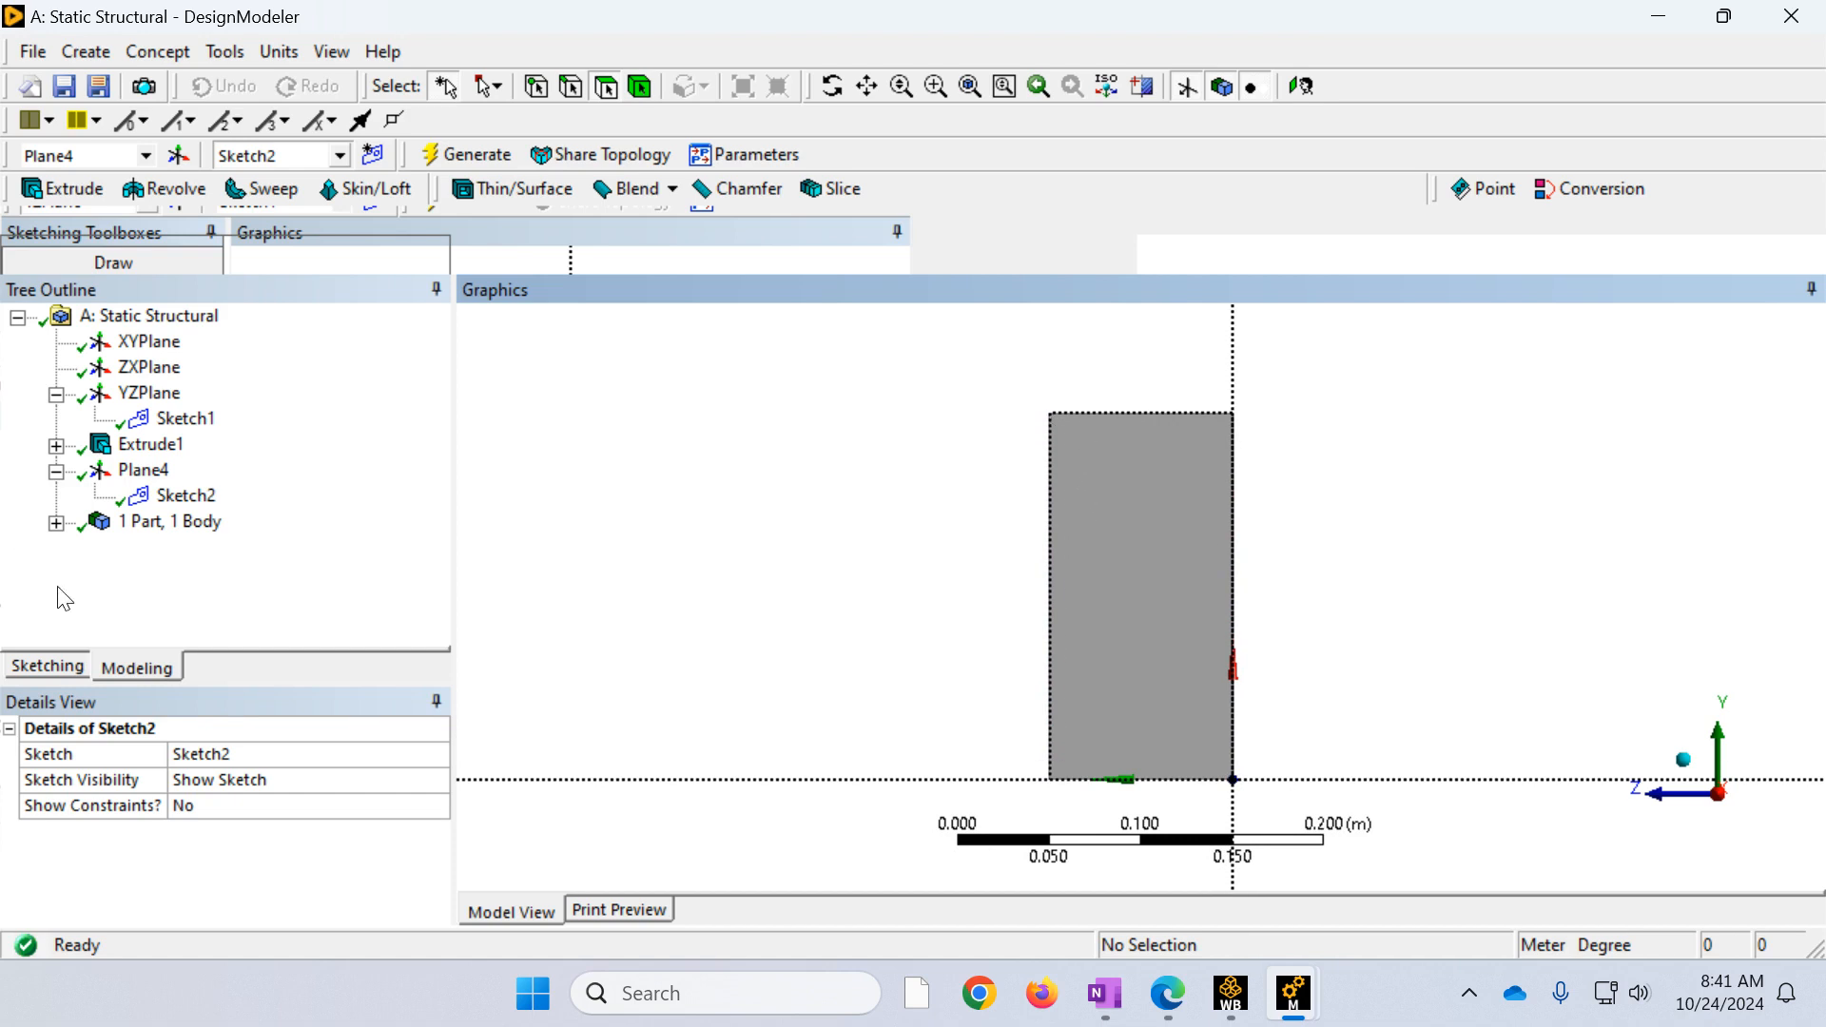
{"action": "left_click", "coordinate": [53, 665]}
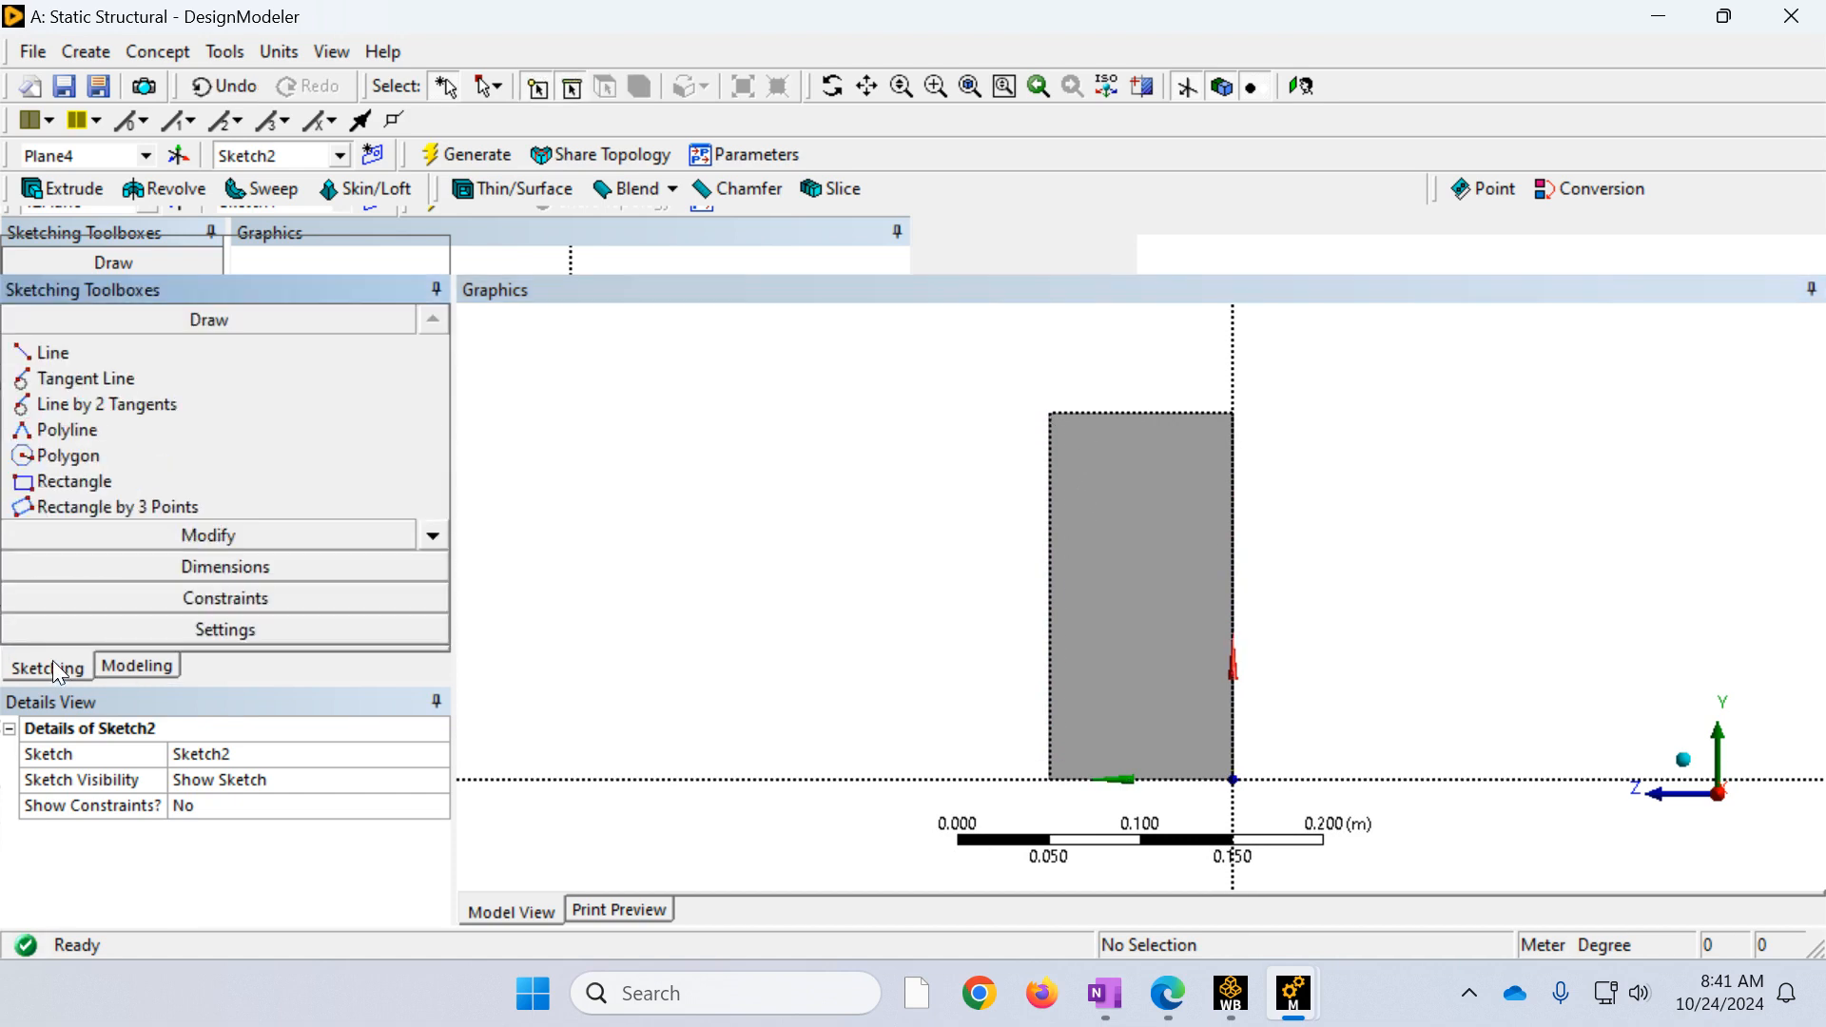
{"action": "left_click", "coordinate": [59, 480]}
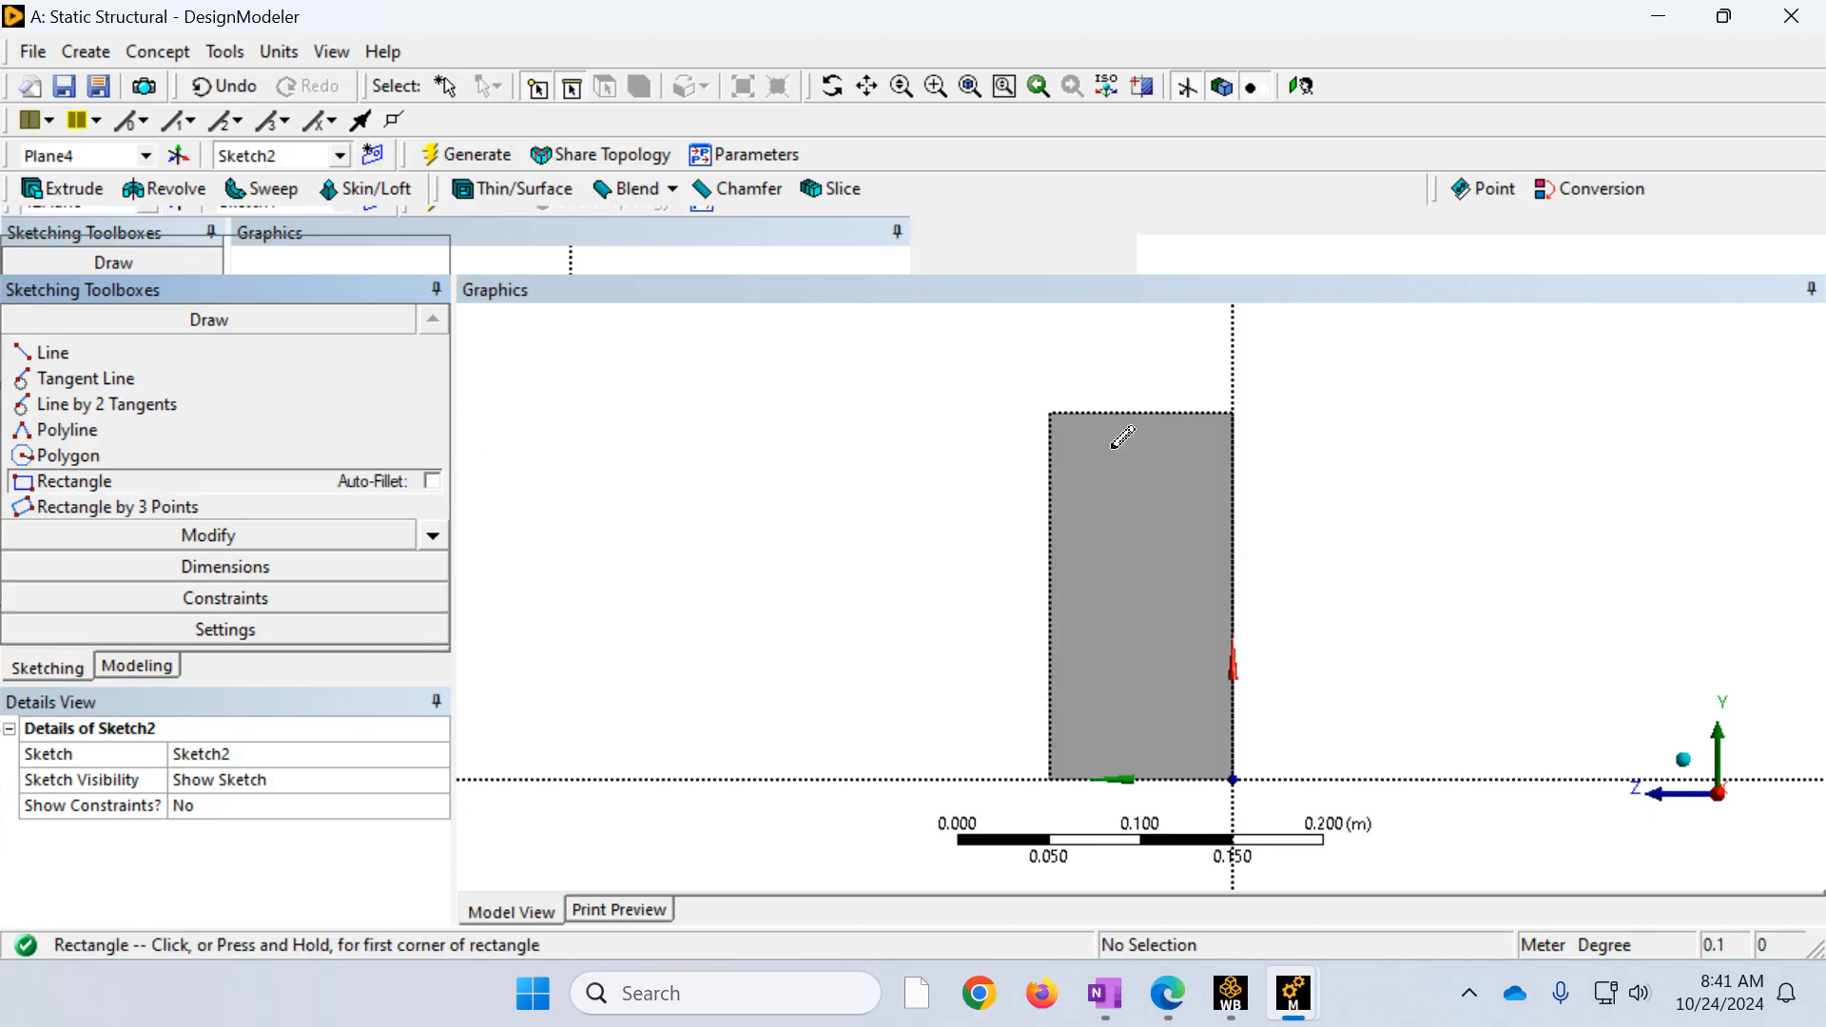
{"action": "left_click", "coordinate": [1050, 411]}
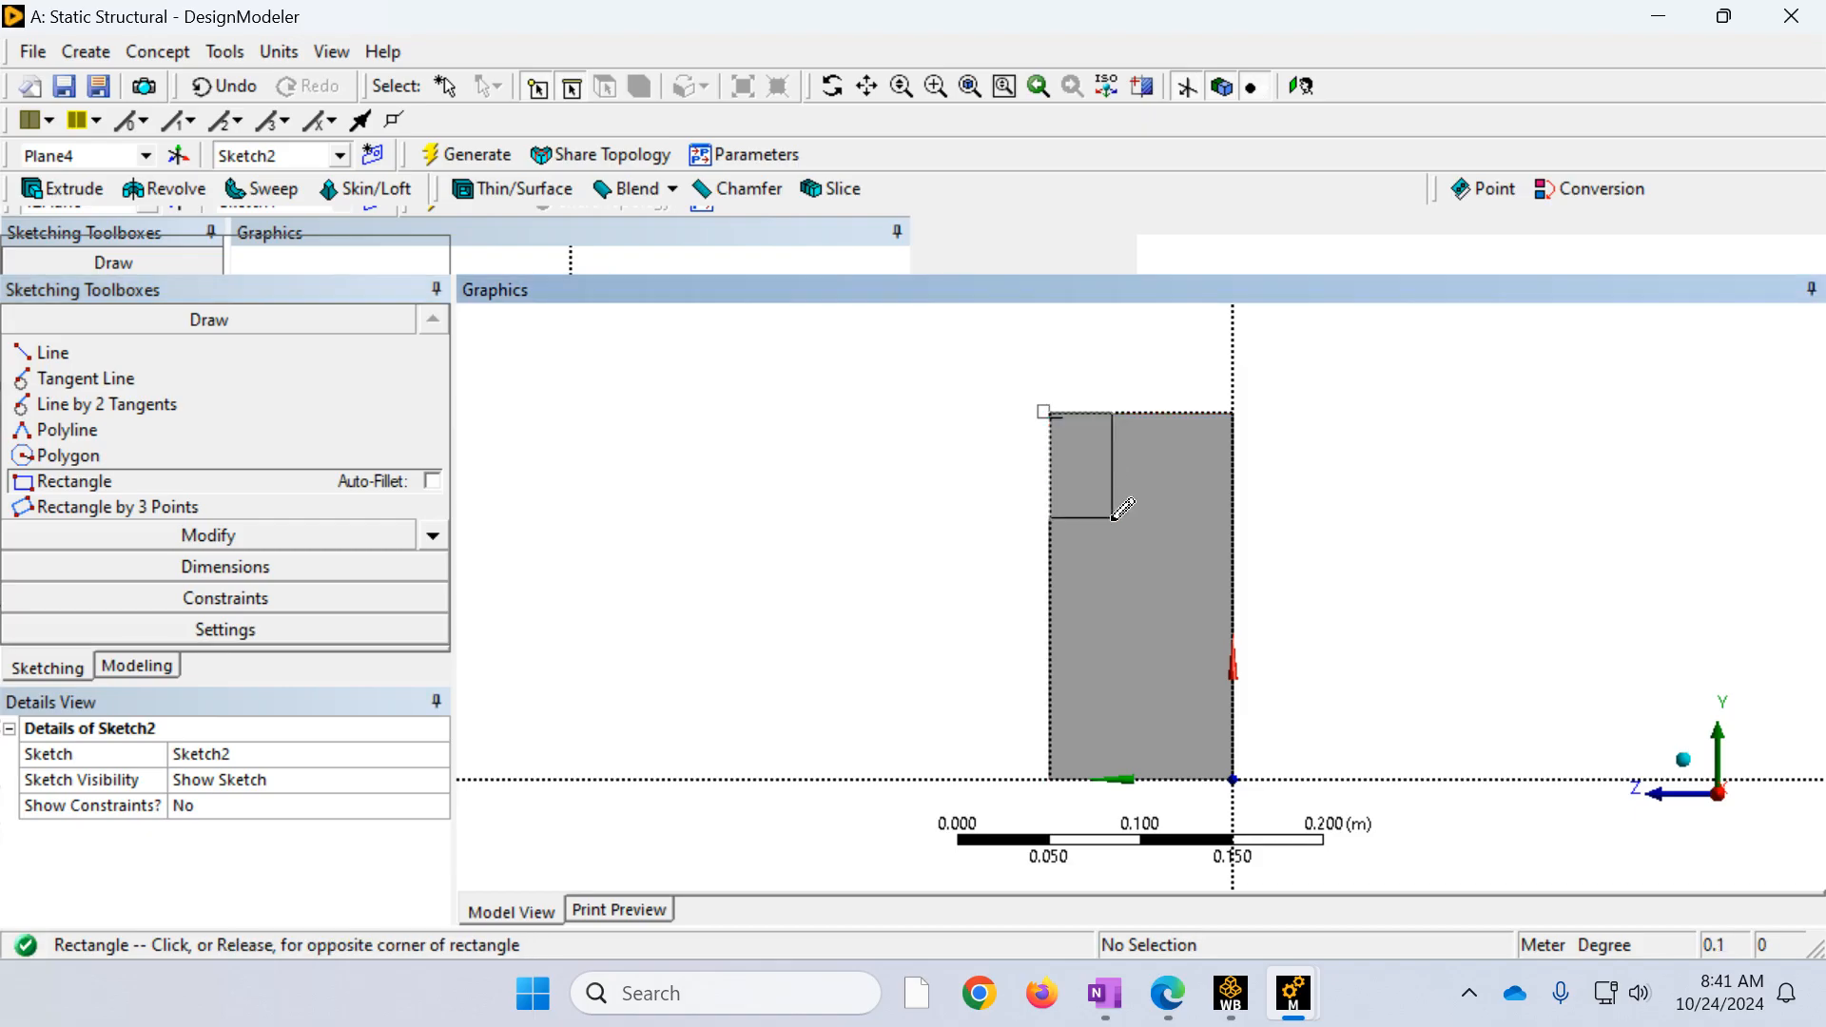
{"action": "left_click", "coordinate": [1234, 778]}
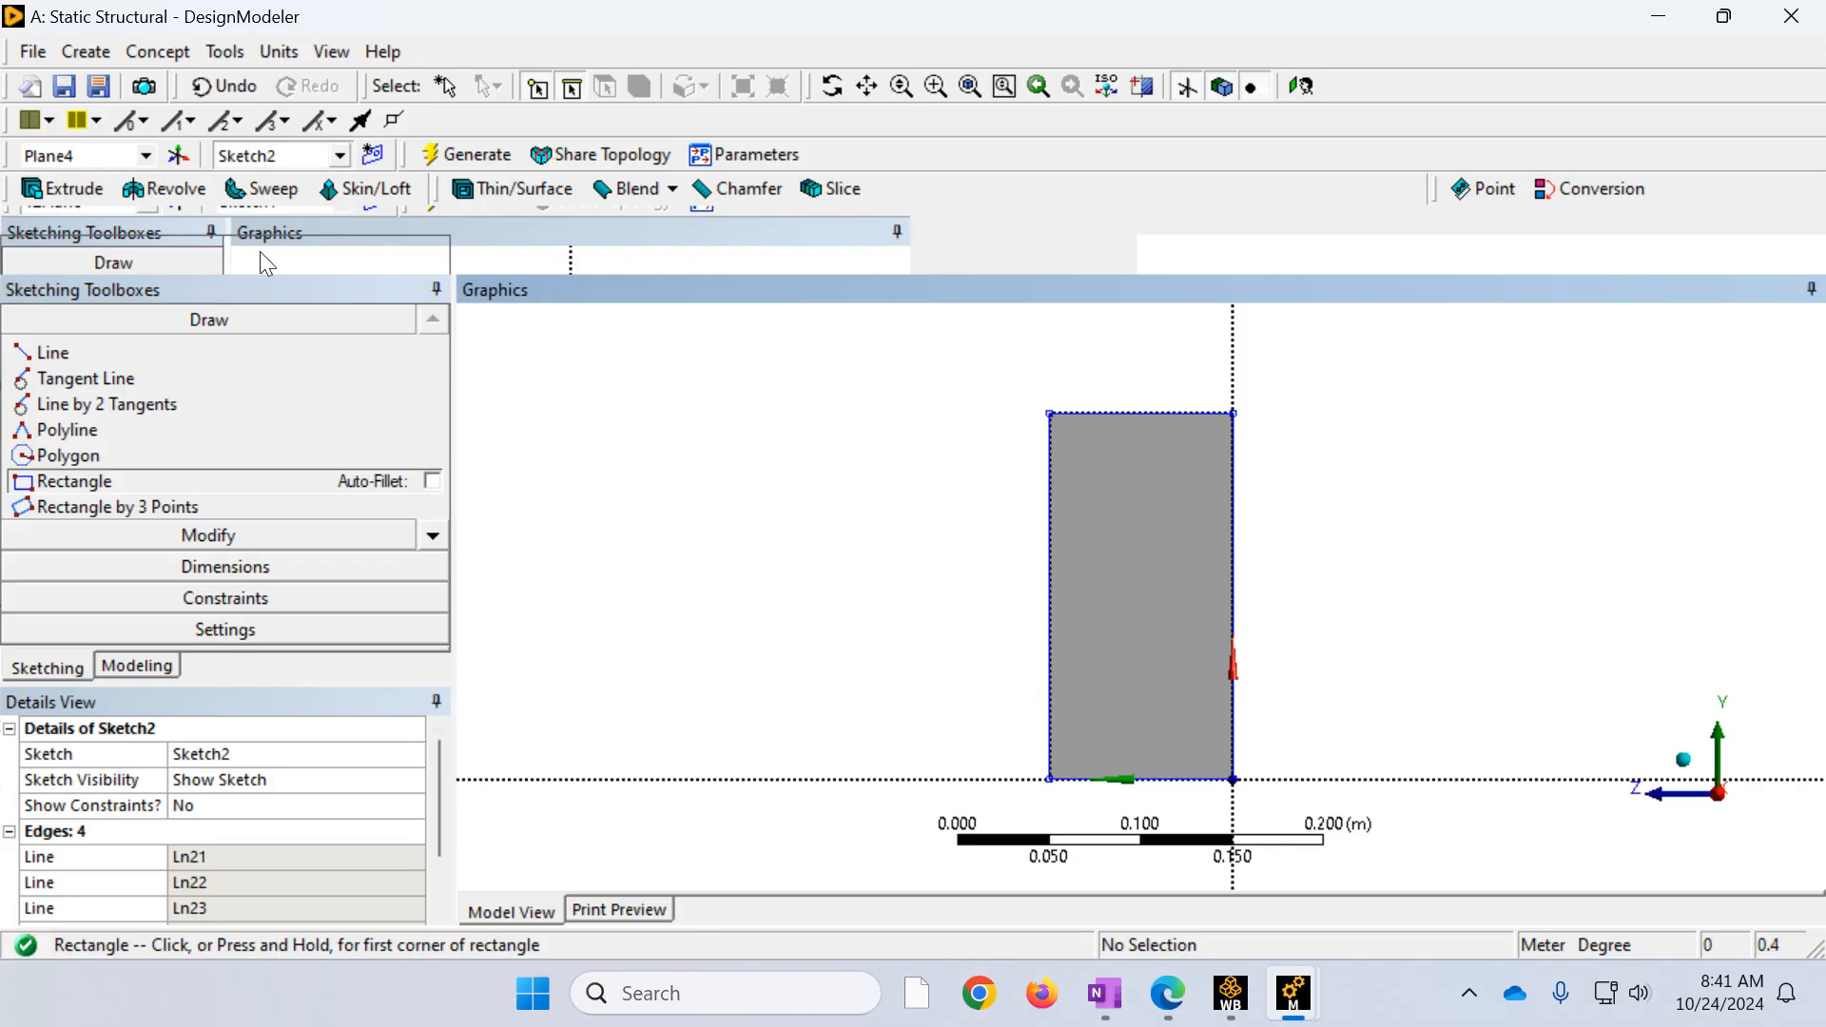
{"action": "left_click", "coordinate": [446, 86]}
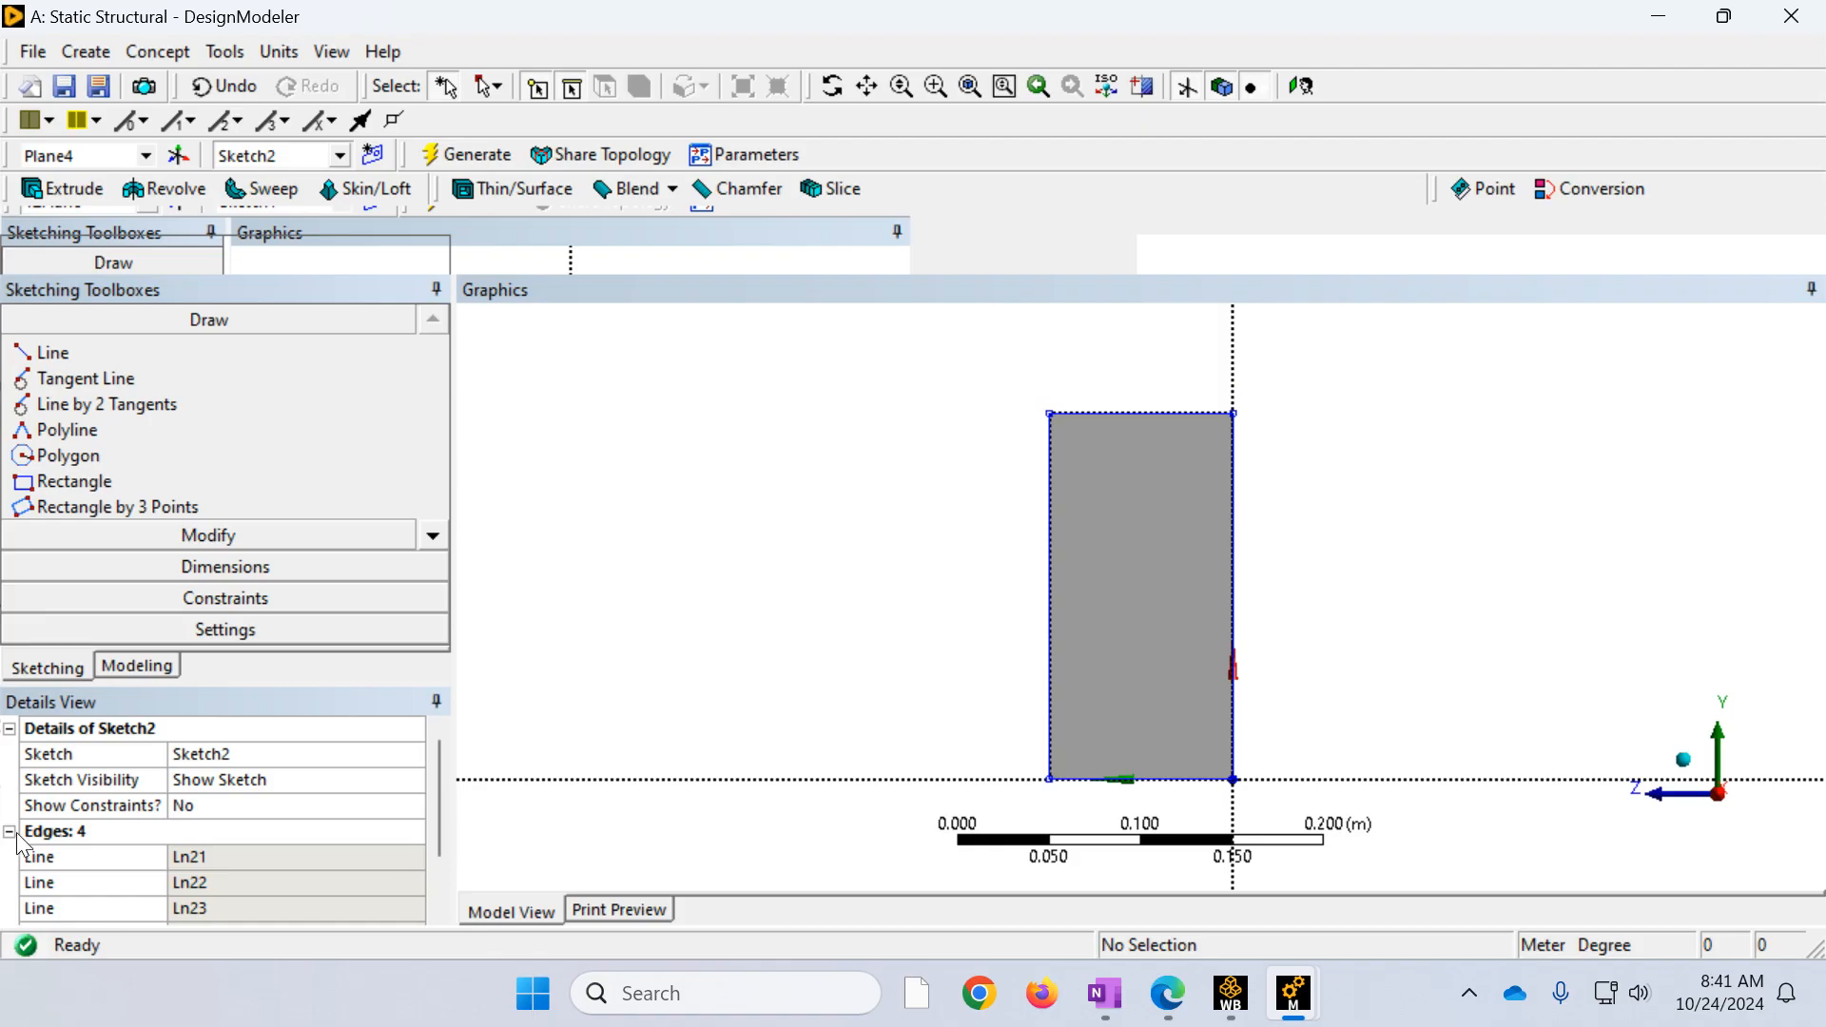
Step: Extrude the new rectangle sketch as added material to a fixed depth of 4.9 m in the normal direction and generate it
{"action": "left_click", "coordinate": [138, 666]}
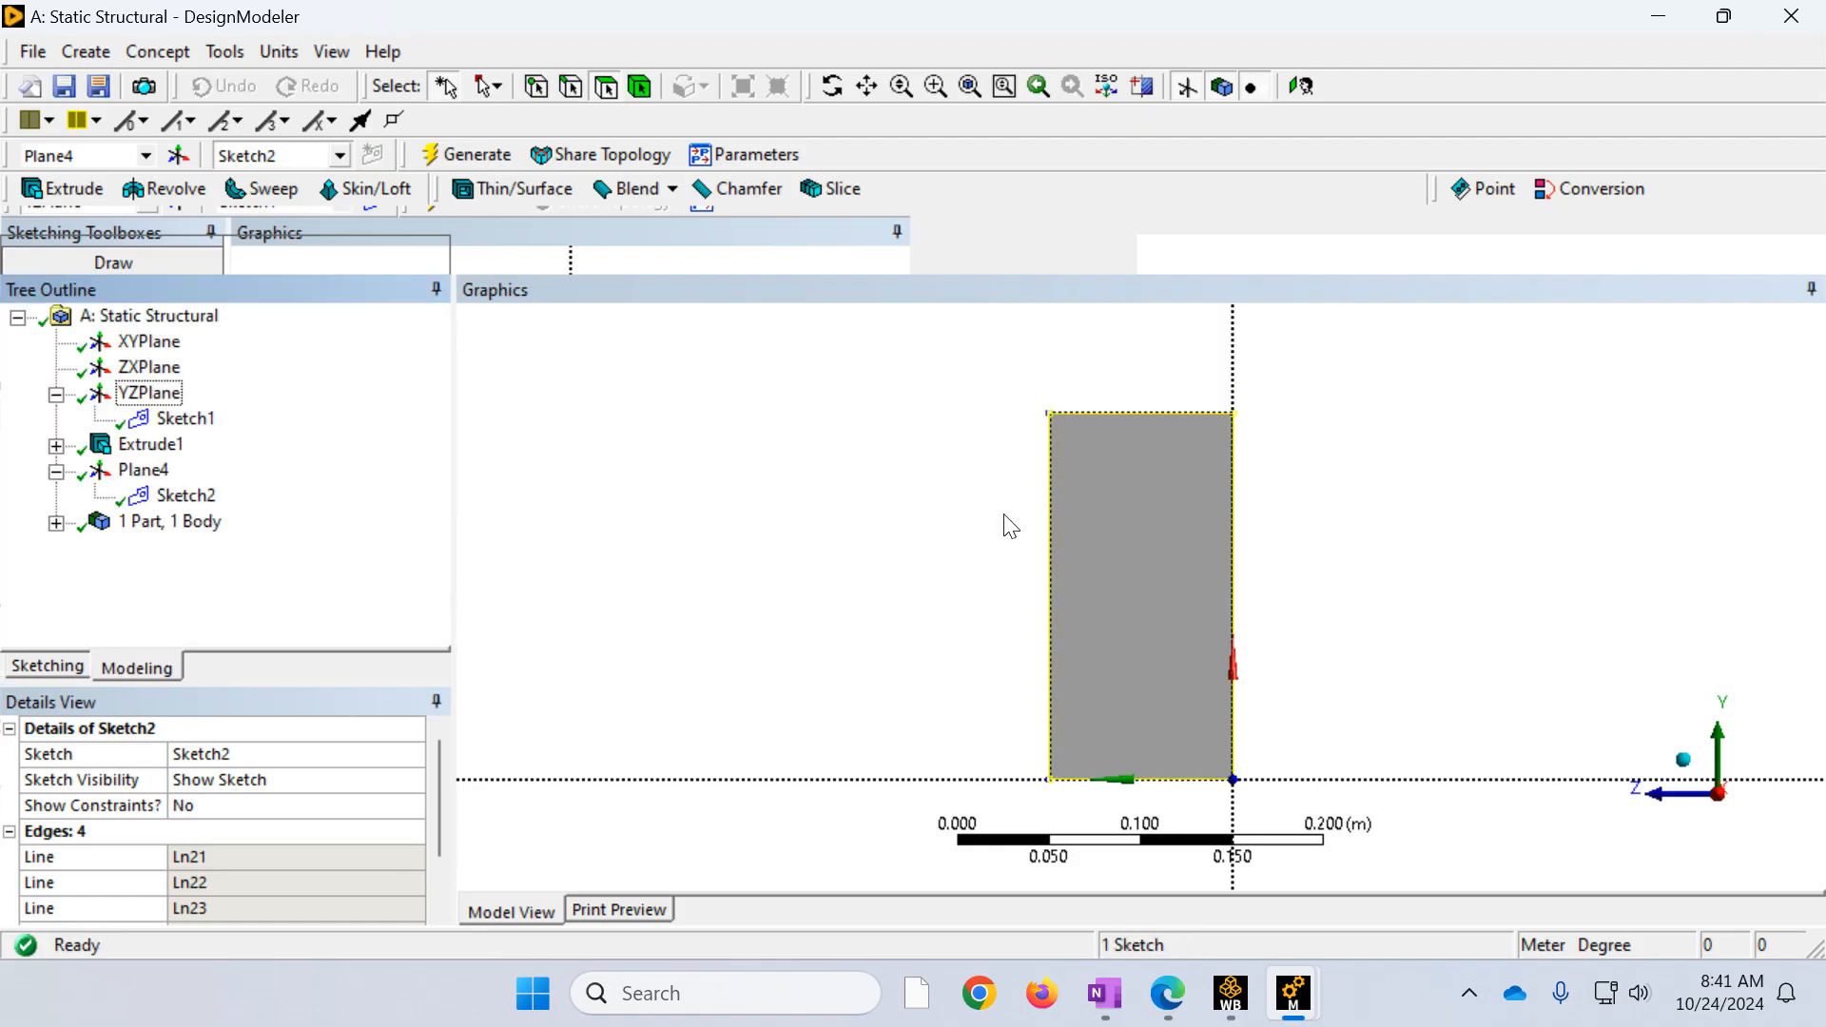
{"action": "left_click", "coordinate": [1683, 760]}
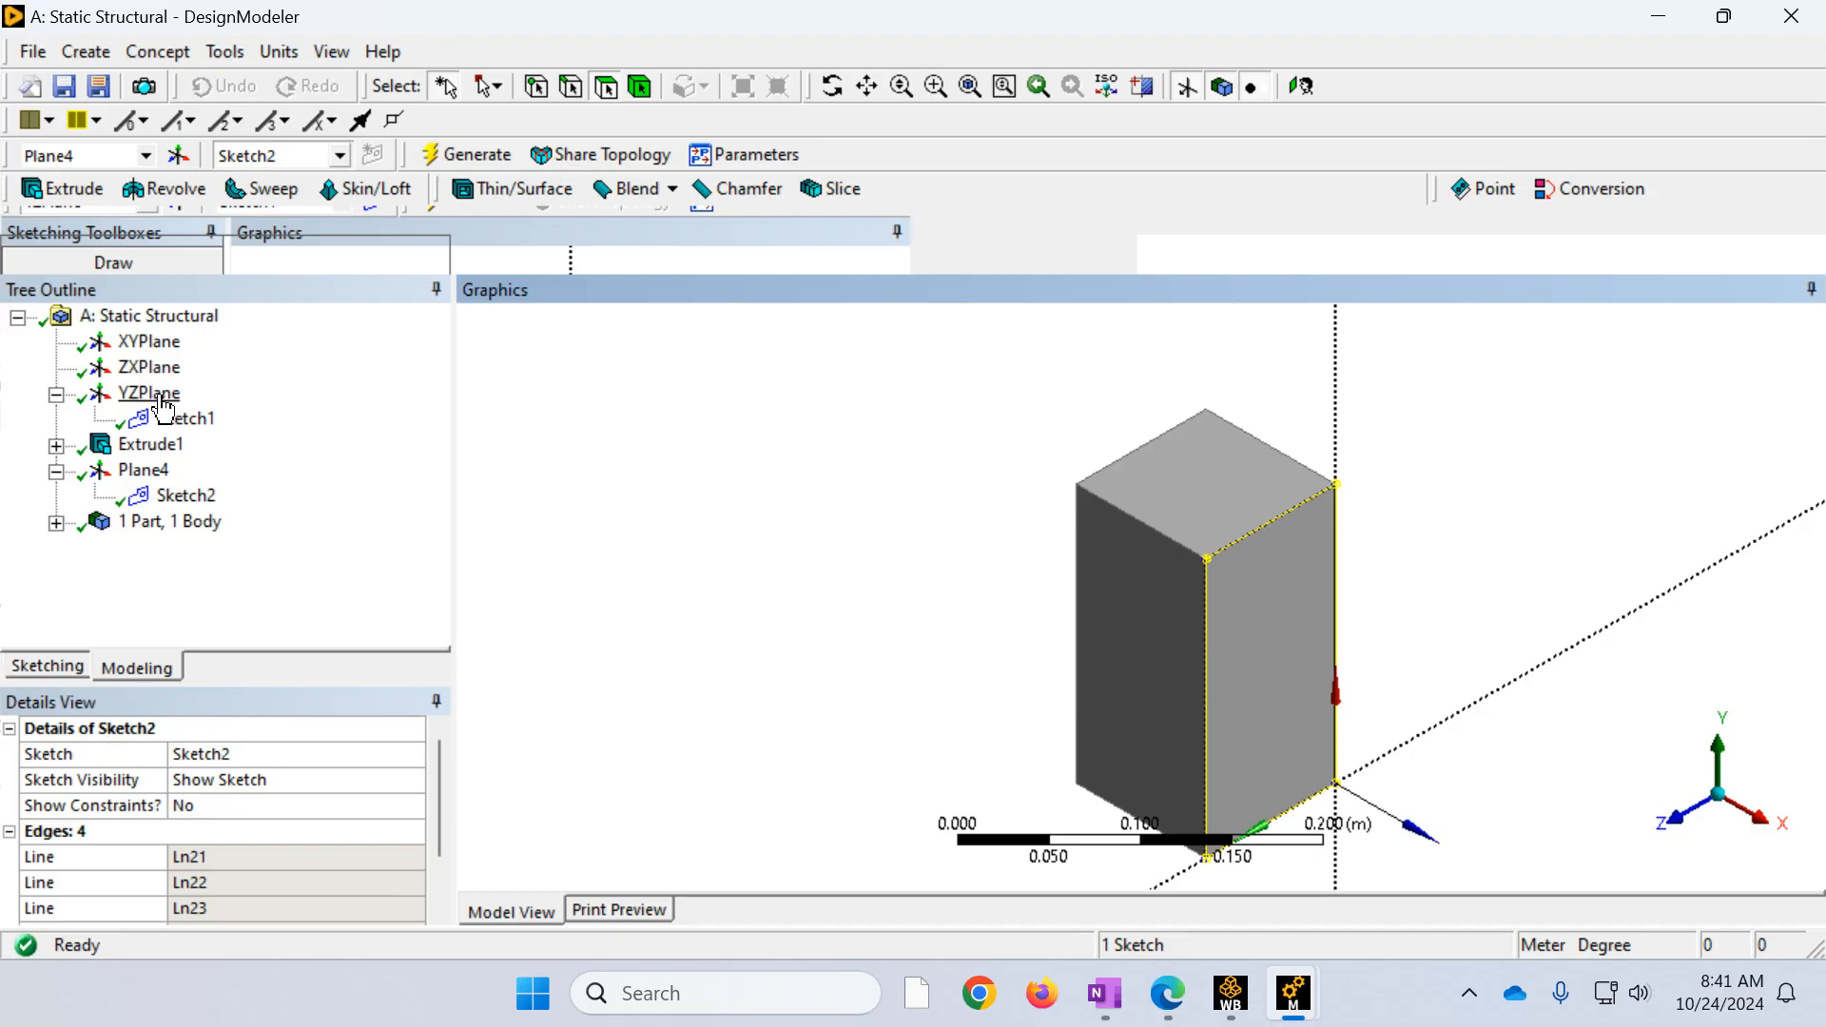
{"action": "left_click", "coordinate": [65, 191]}
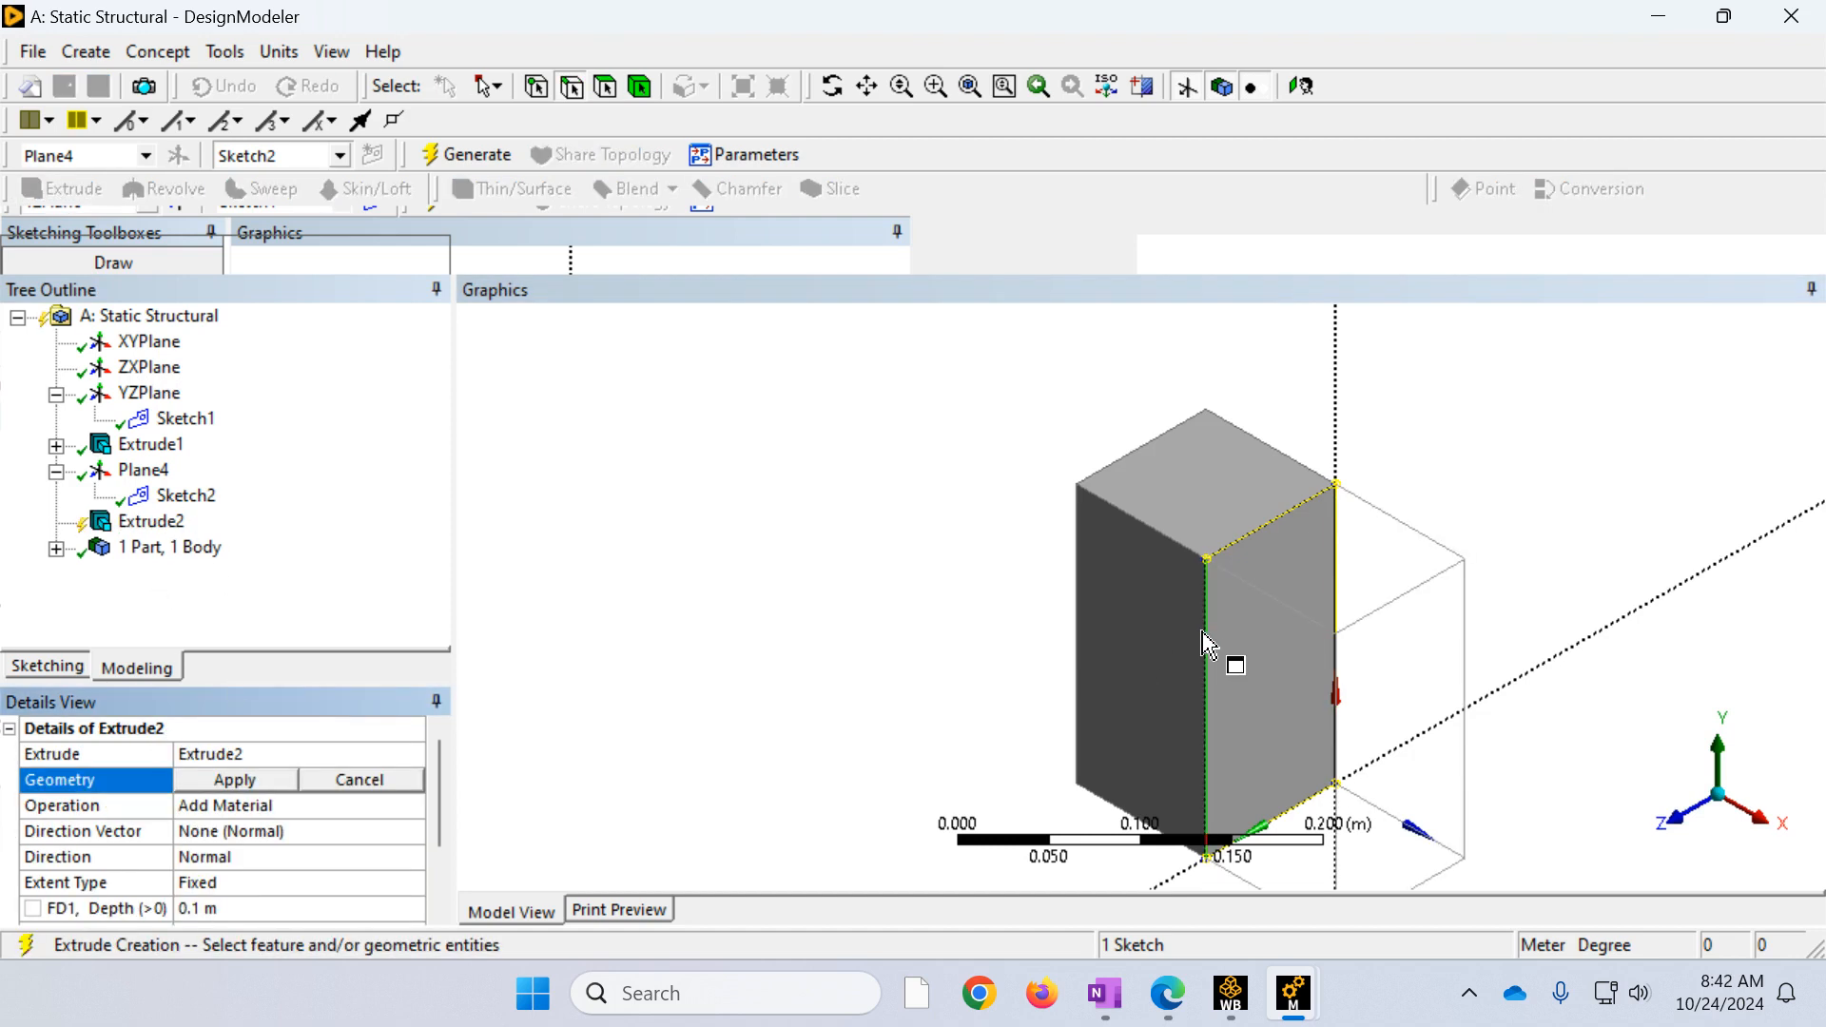
{"action": "left_click", "coordinate": [1233, 662]}
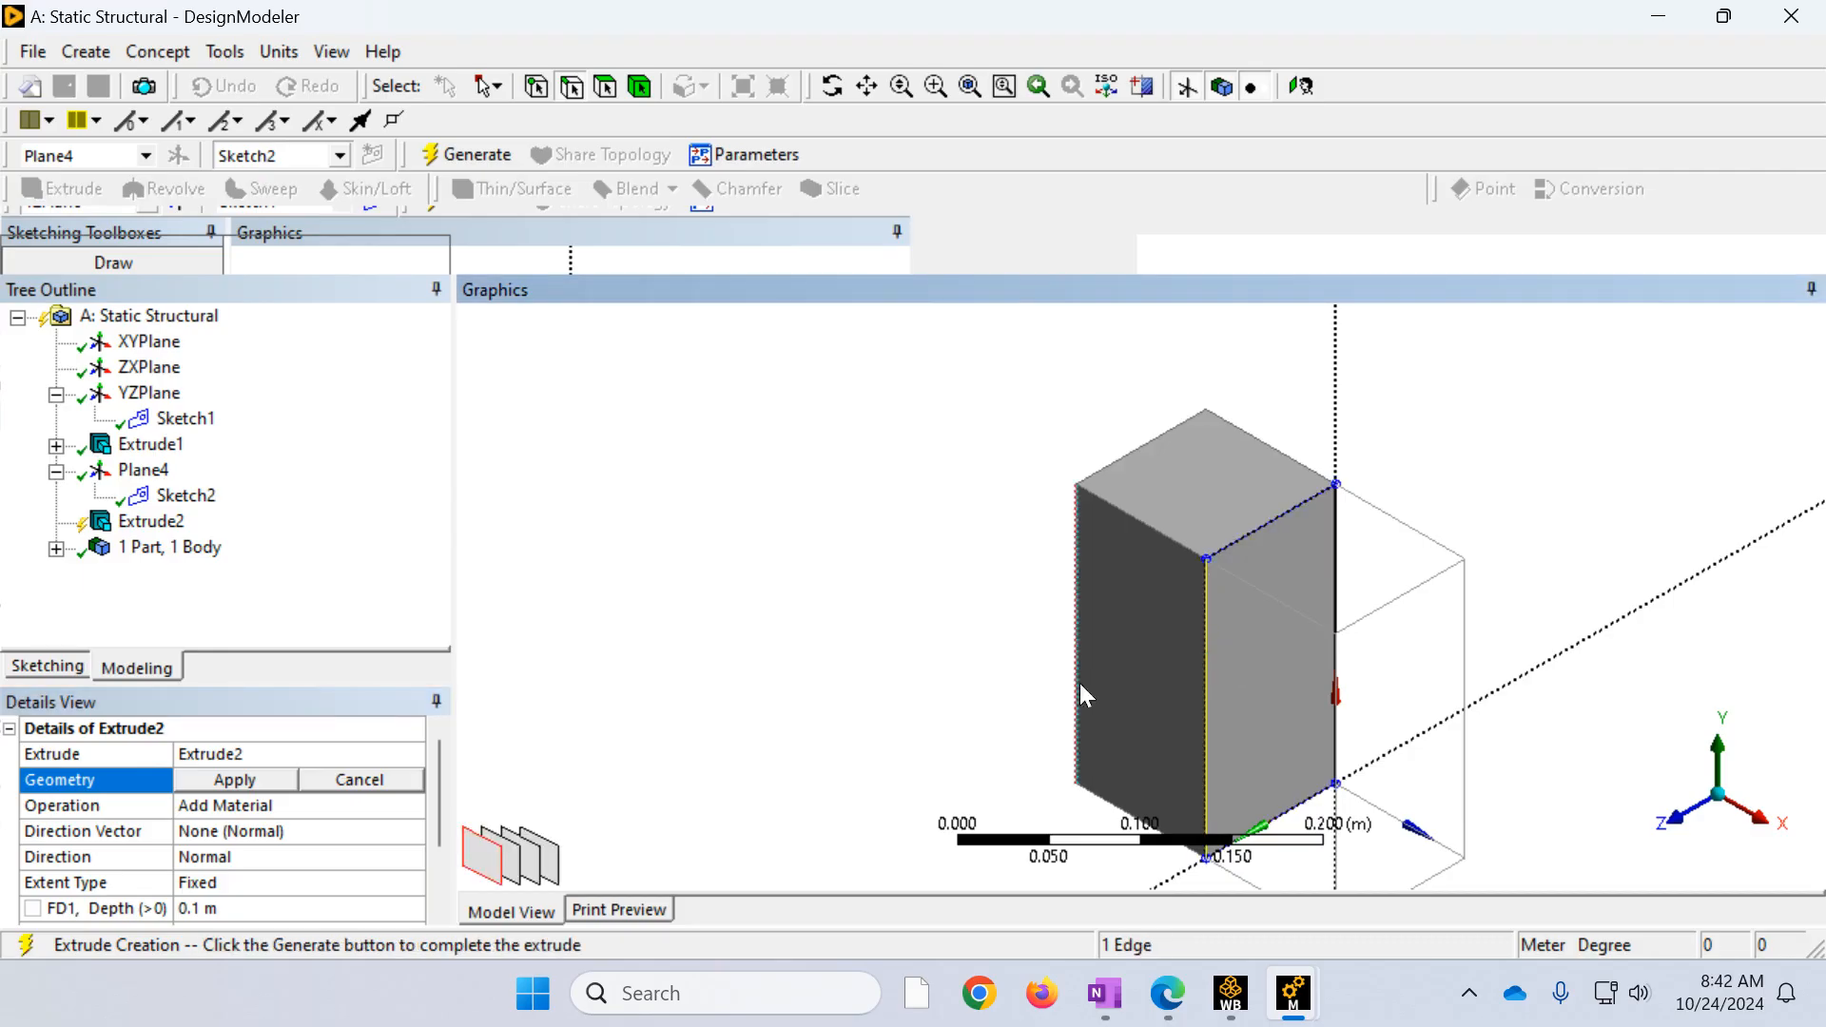
{"action": "left_click", "coordinate": [235, 780]}
{"action": "left_click", "coordinate": [226, 909]}
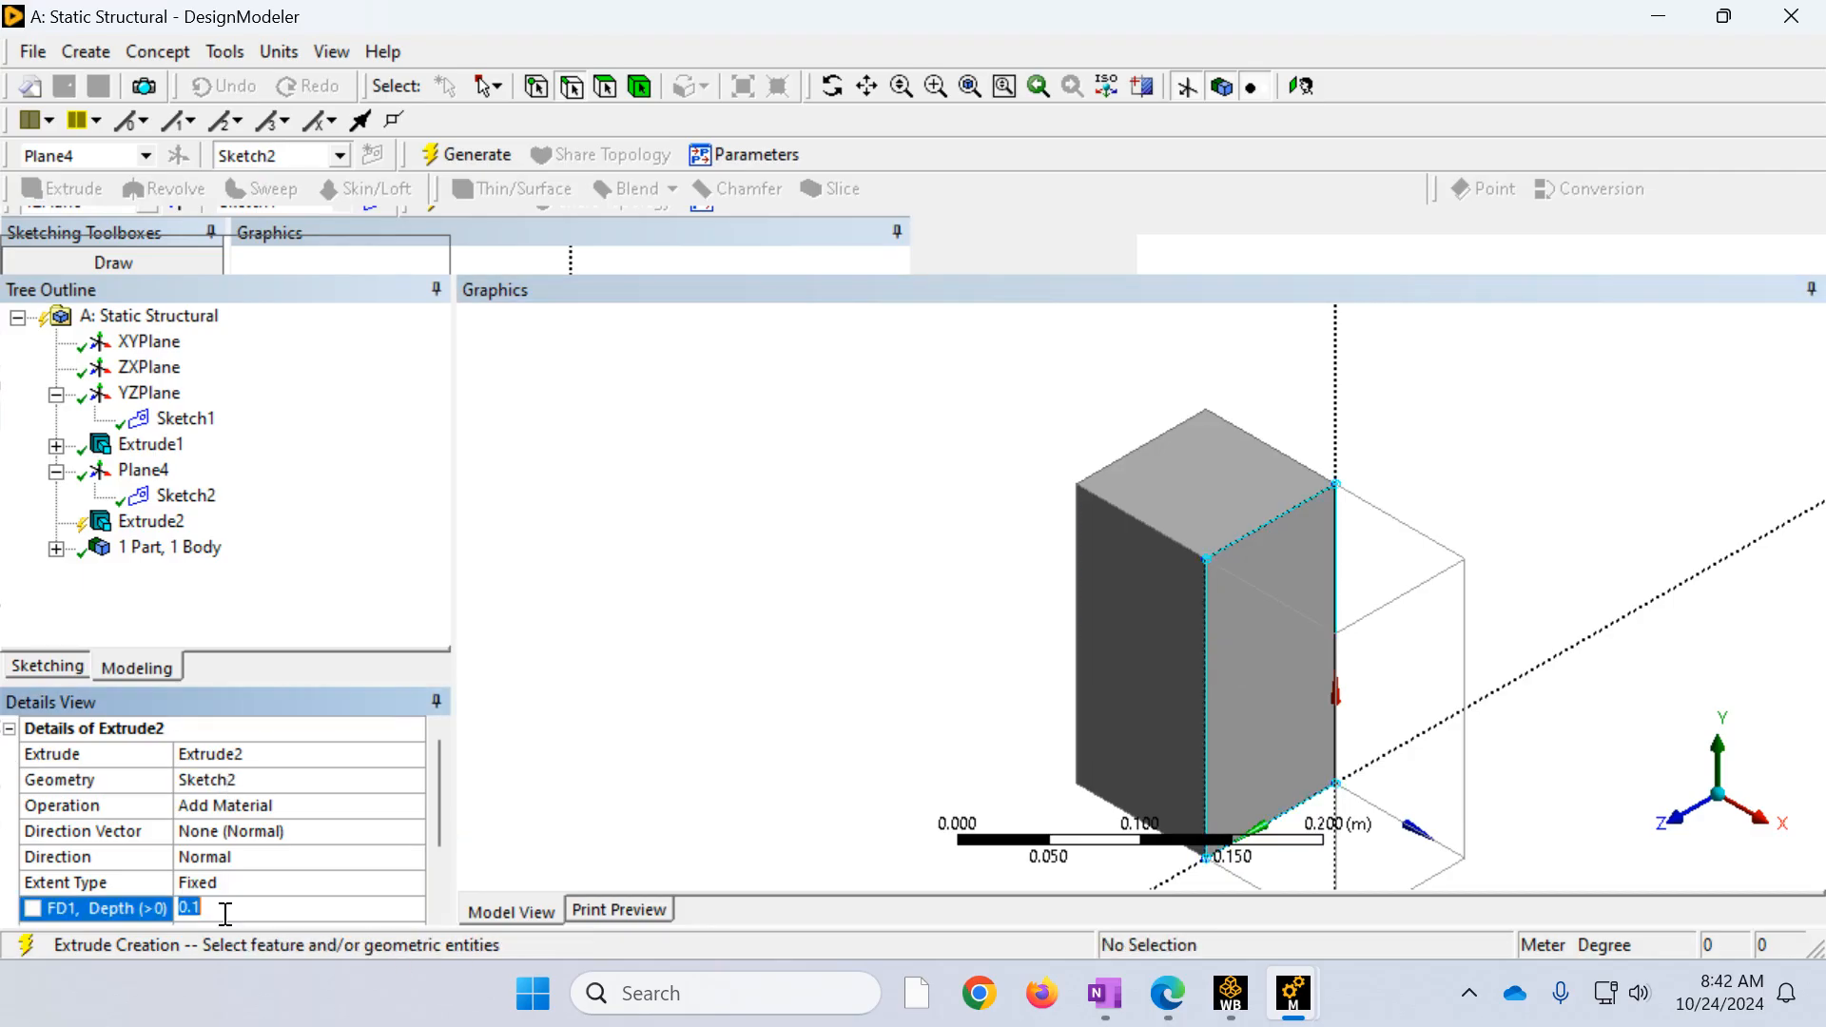
{"action": "type", "text": "4.9"}
{"action": "key", "text": "Return"}
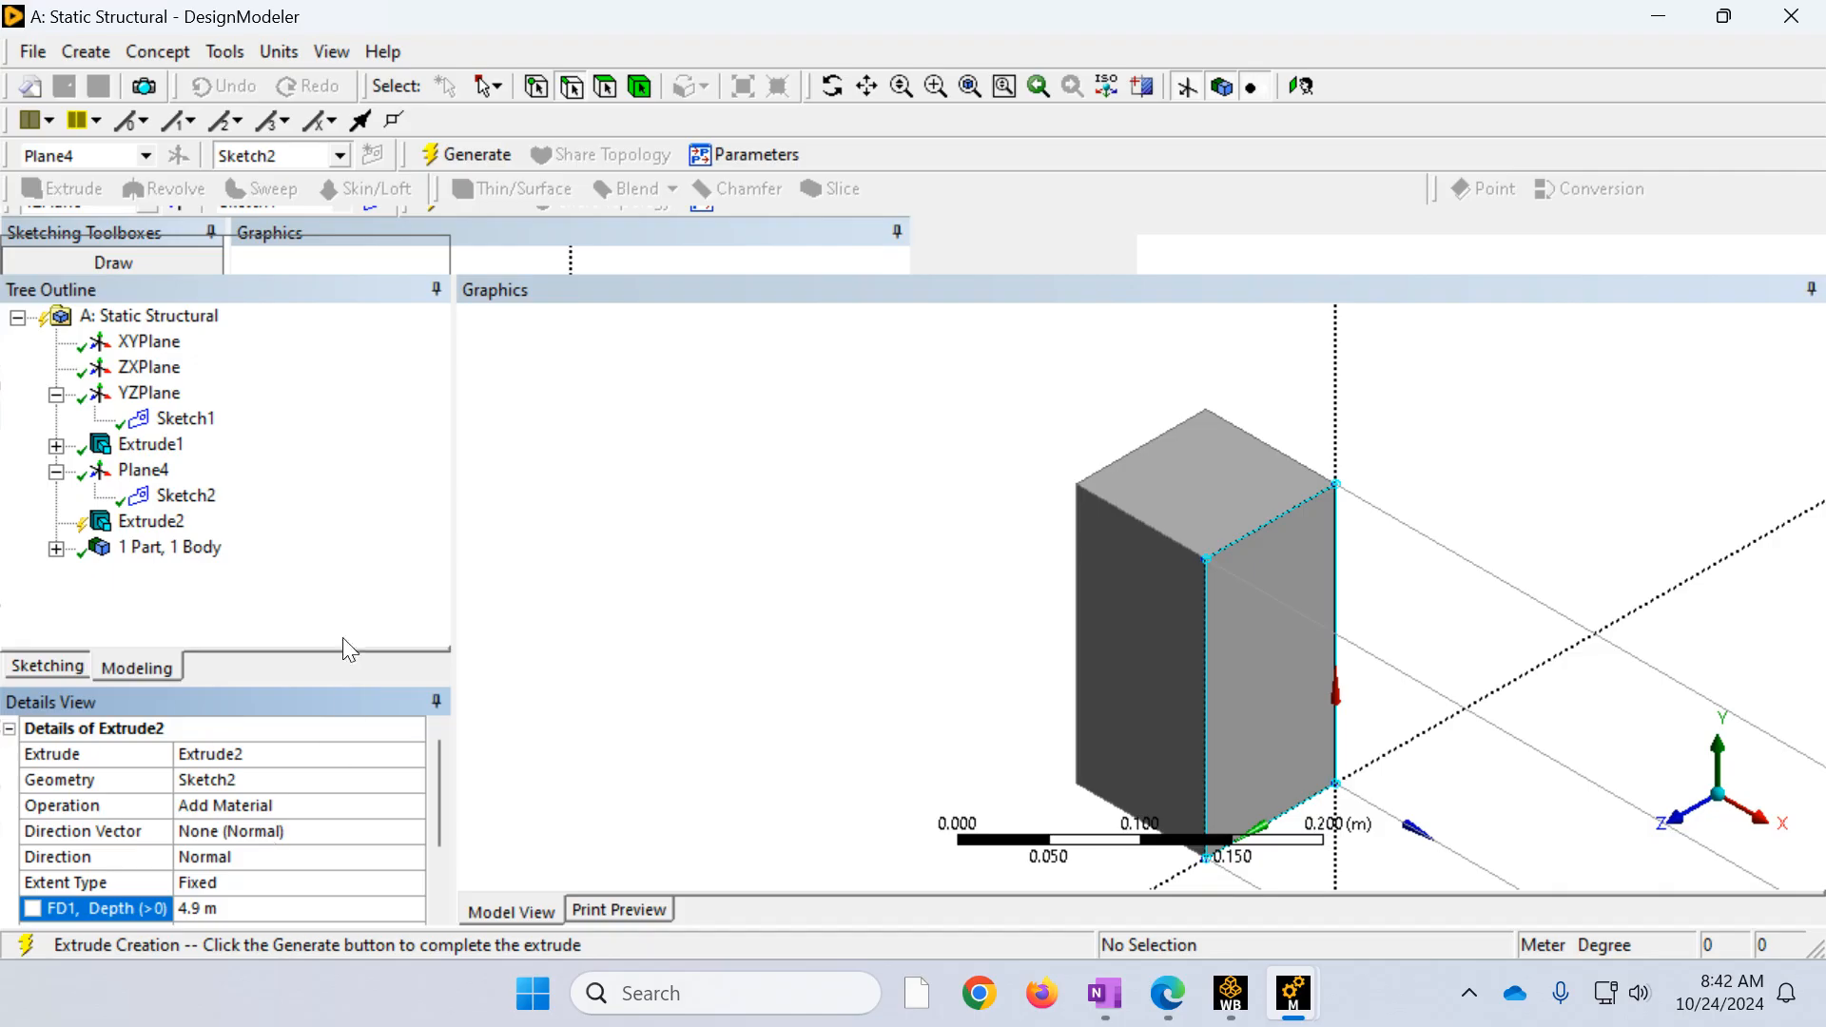
{"action": "left_click", "coordinate": [471, 156]}
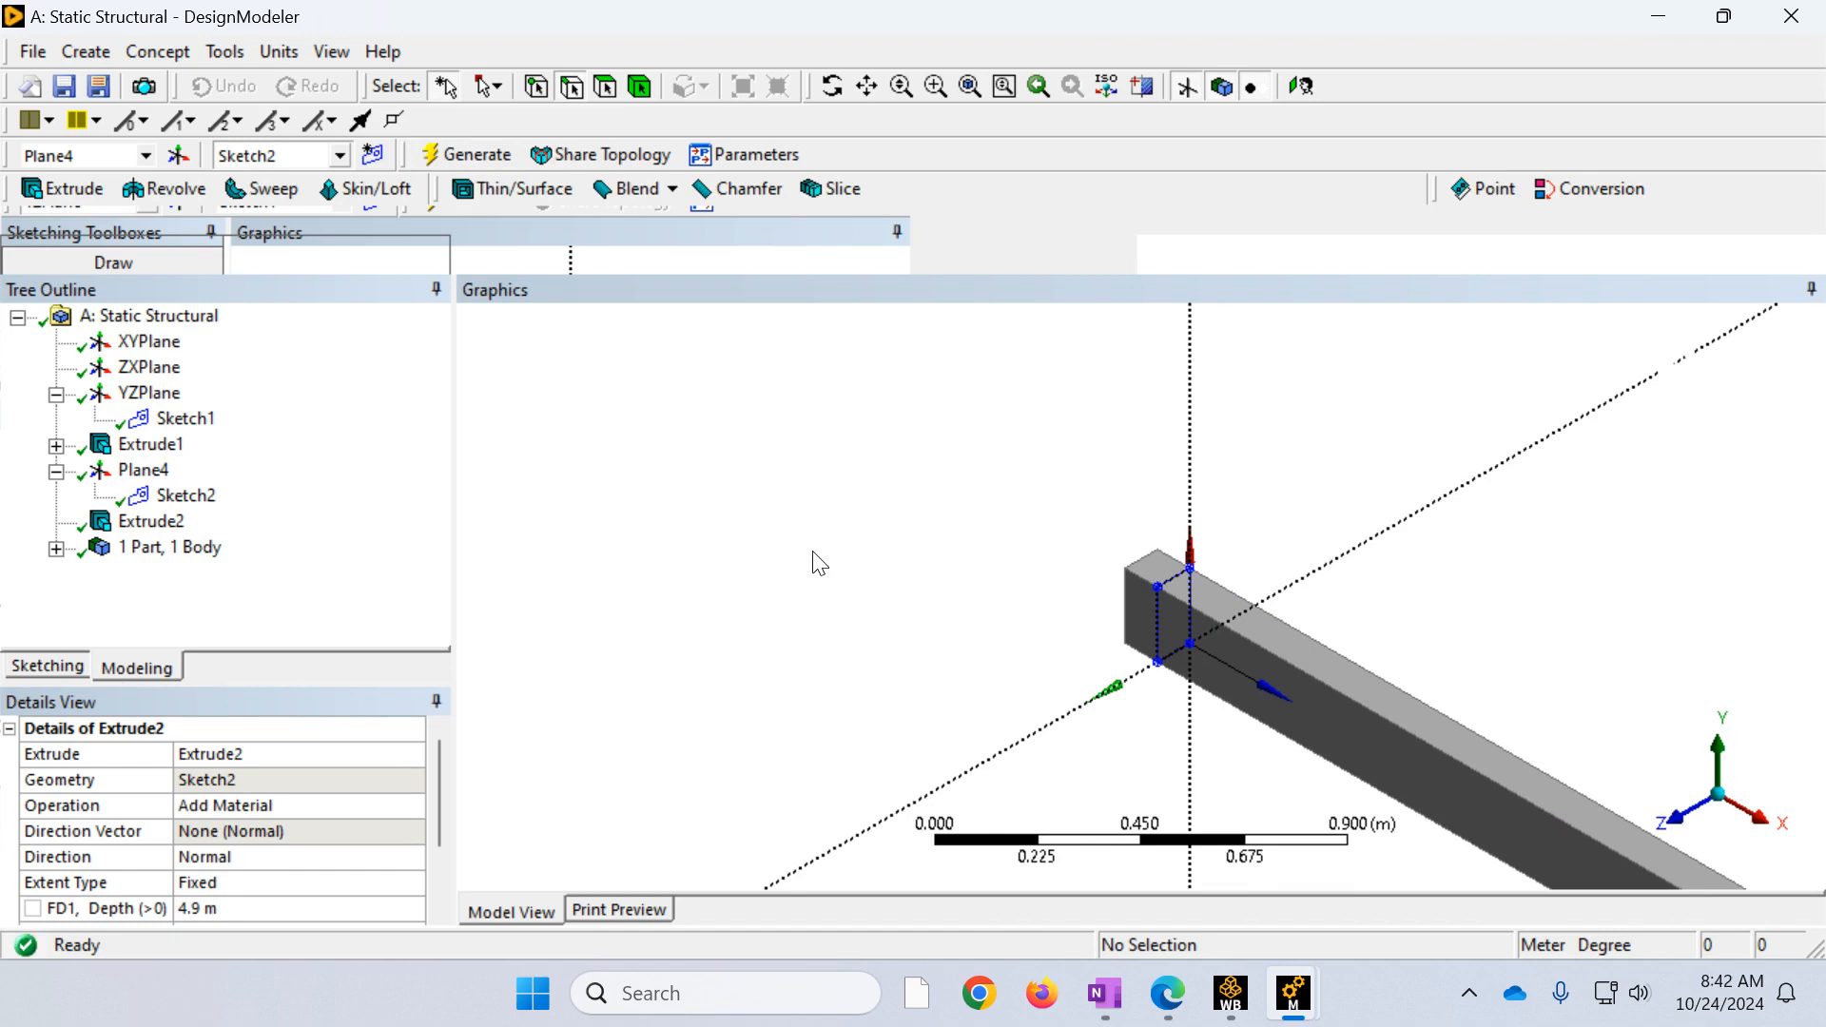
Step: Create and generate a From Face outline plane on the end face at the far end of the long beam
{"action": "scroll", "coordinate": [820, 564], "scroll_direction": "down", "scroll_amount": 2}
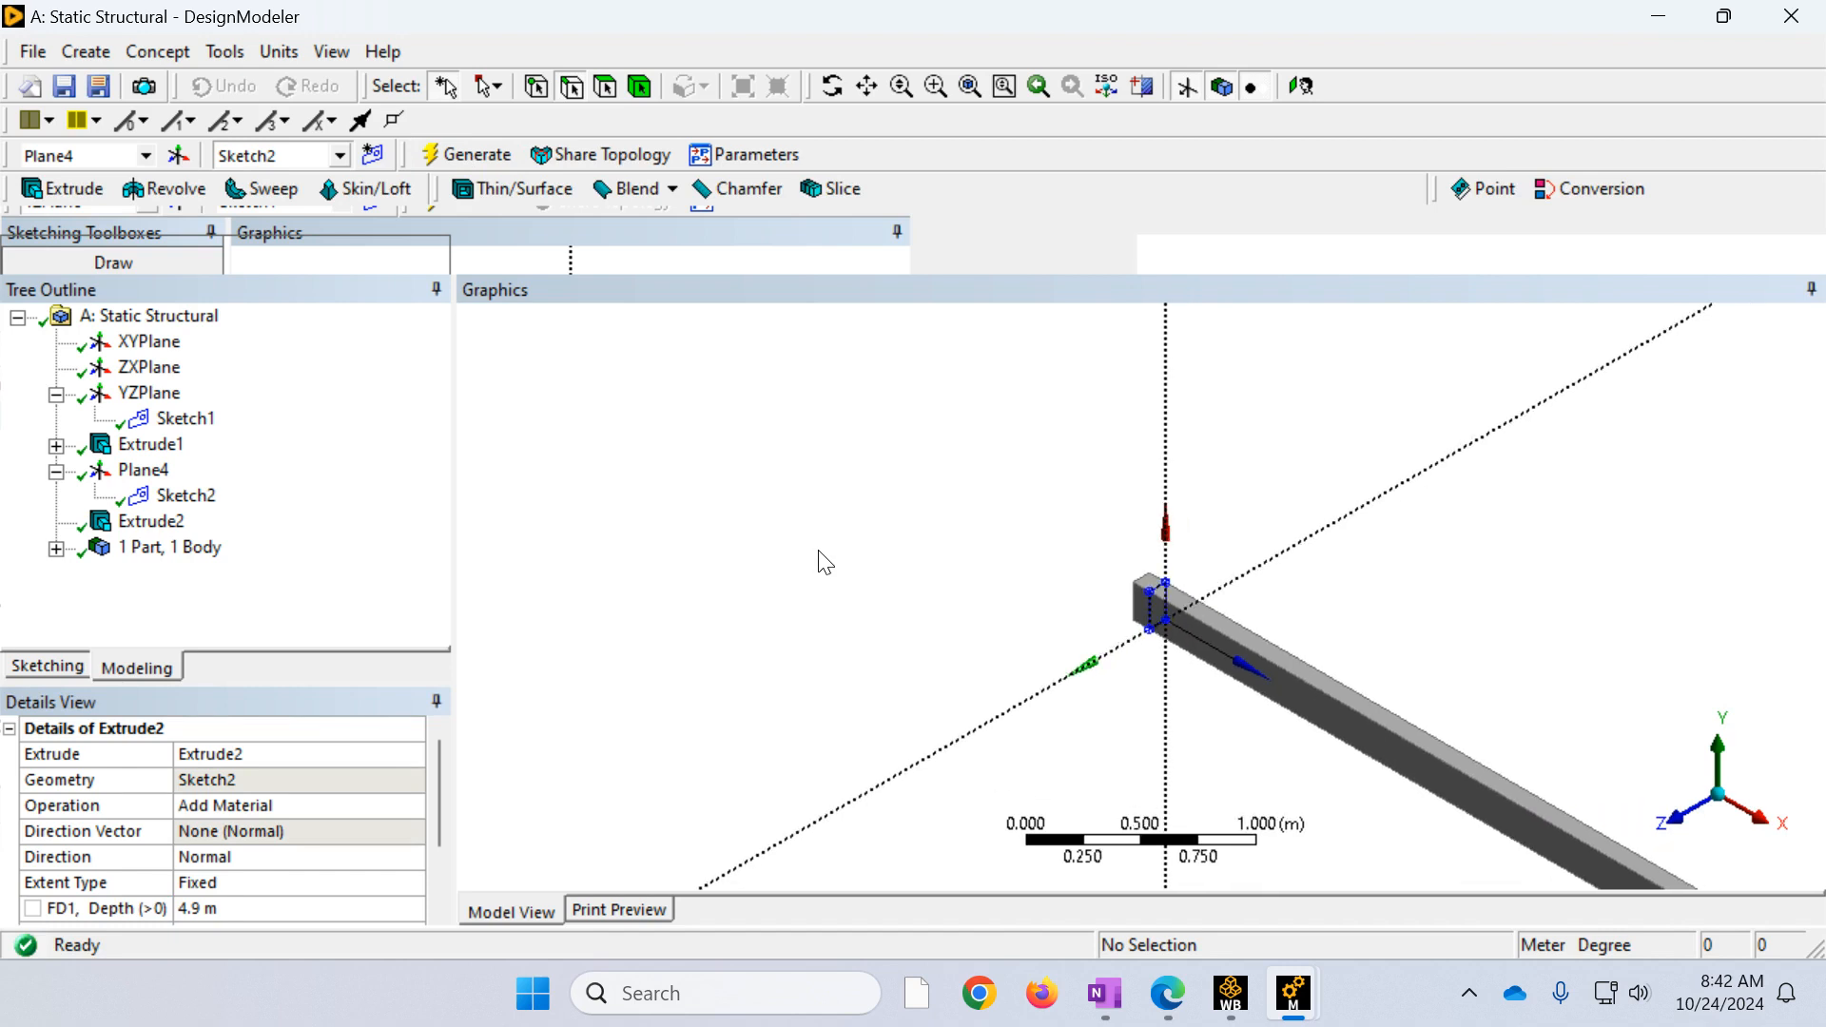
{"action": "scroll", "coordinate": [958, 525], "scroll_direction": "down", "scroll_amount": 6}
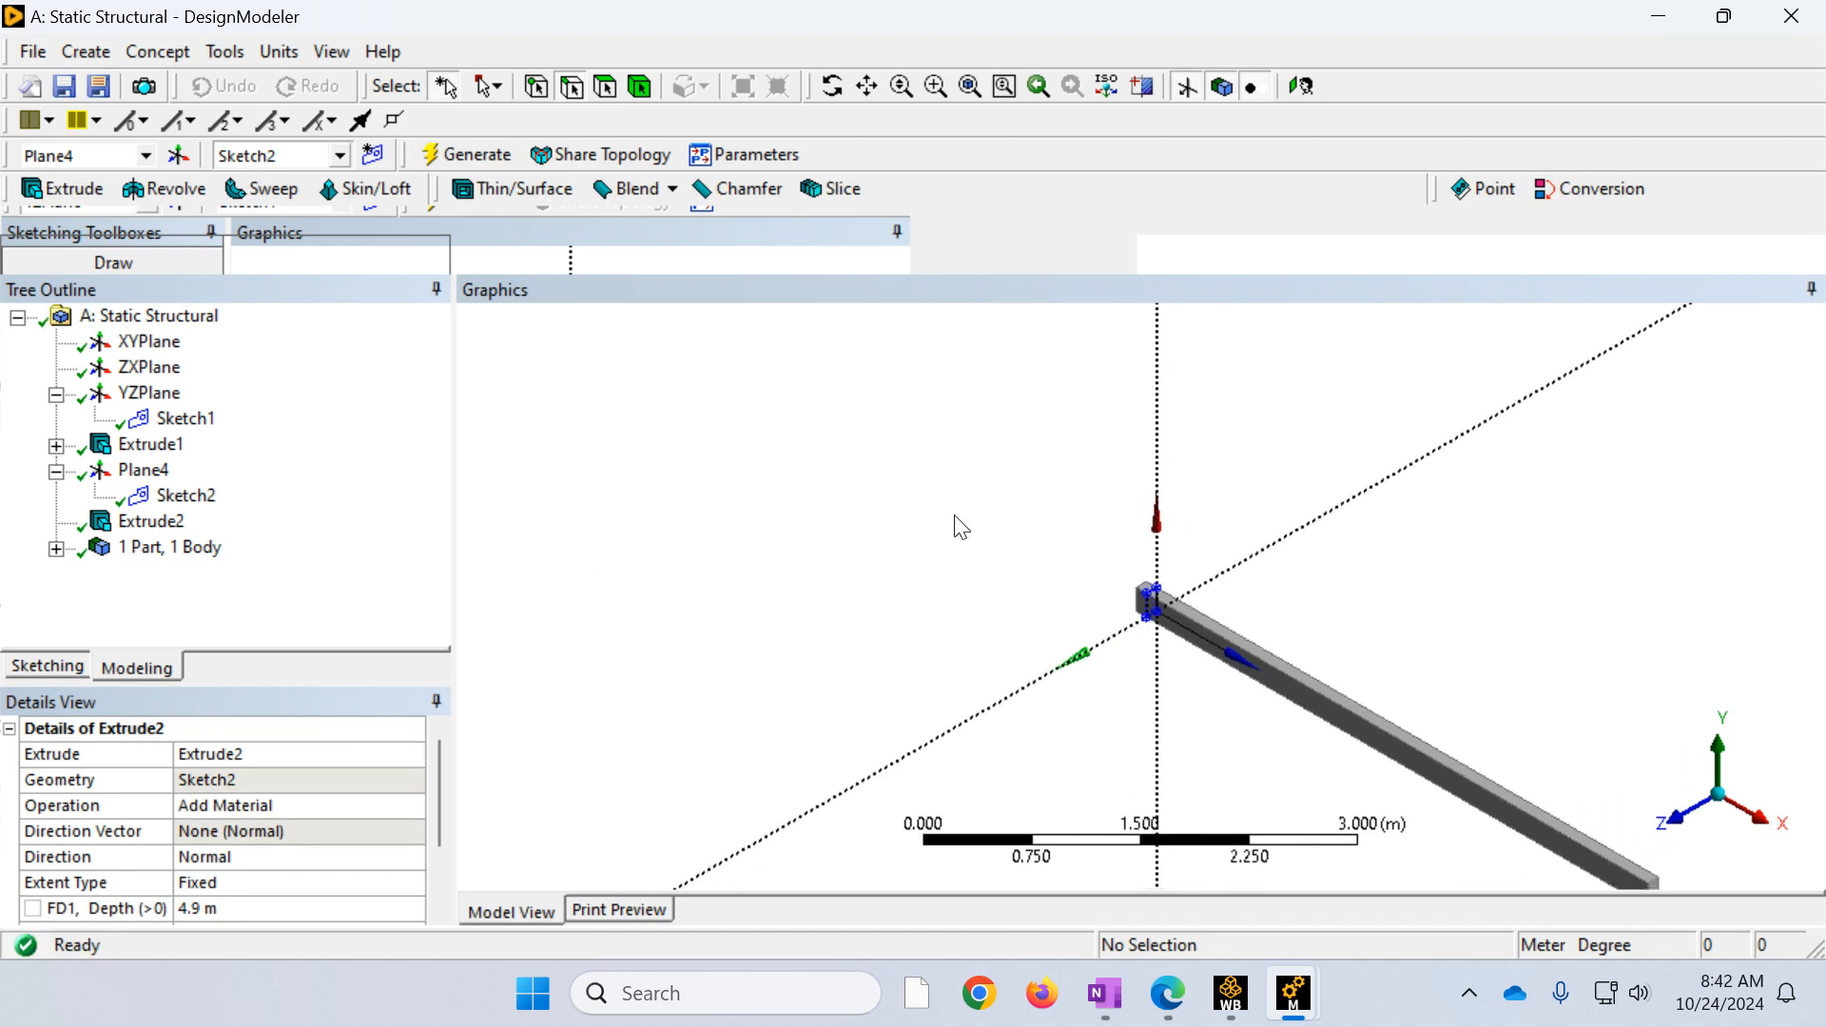
{"action": "scroll", "coordinate": [1458, 815], "scroll_direction": "up", "scroll_amount": 7}
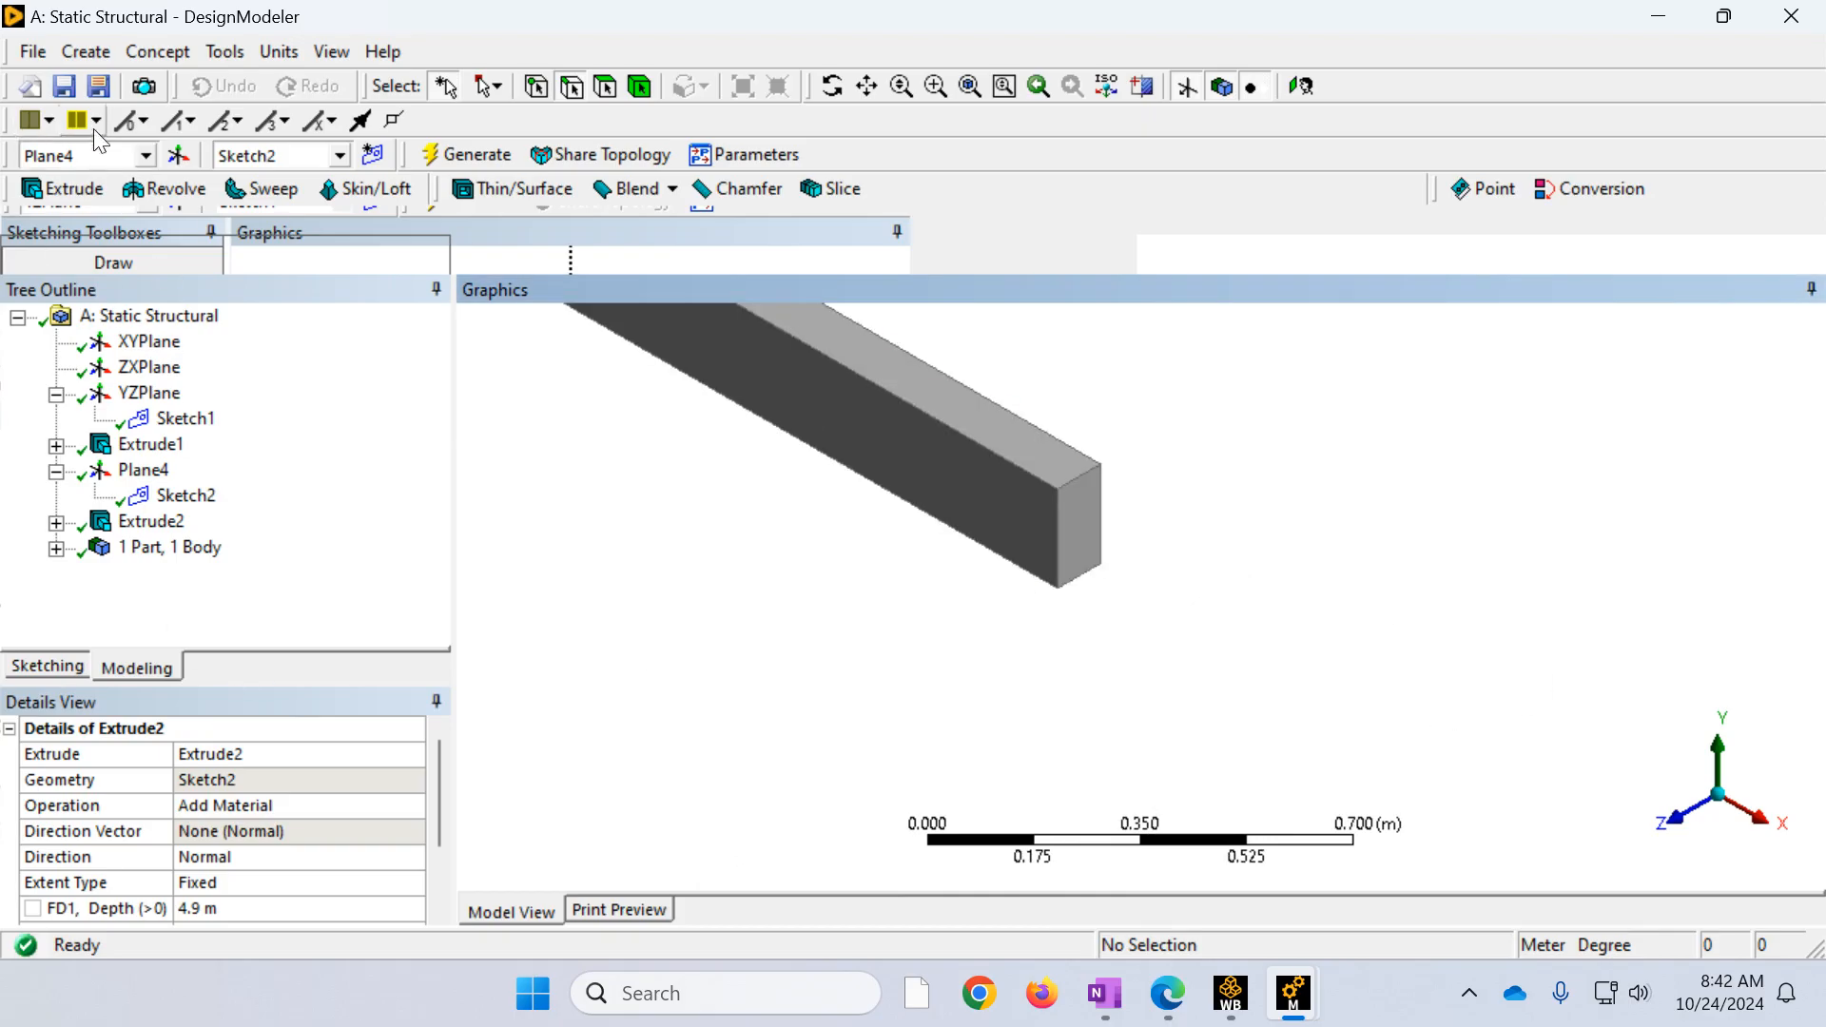
{"action": "left_click", "coordinate": [76, 53]}
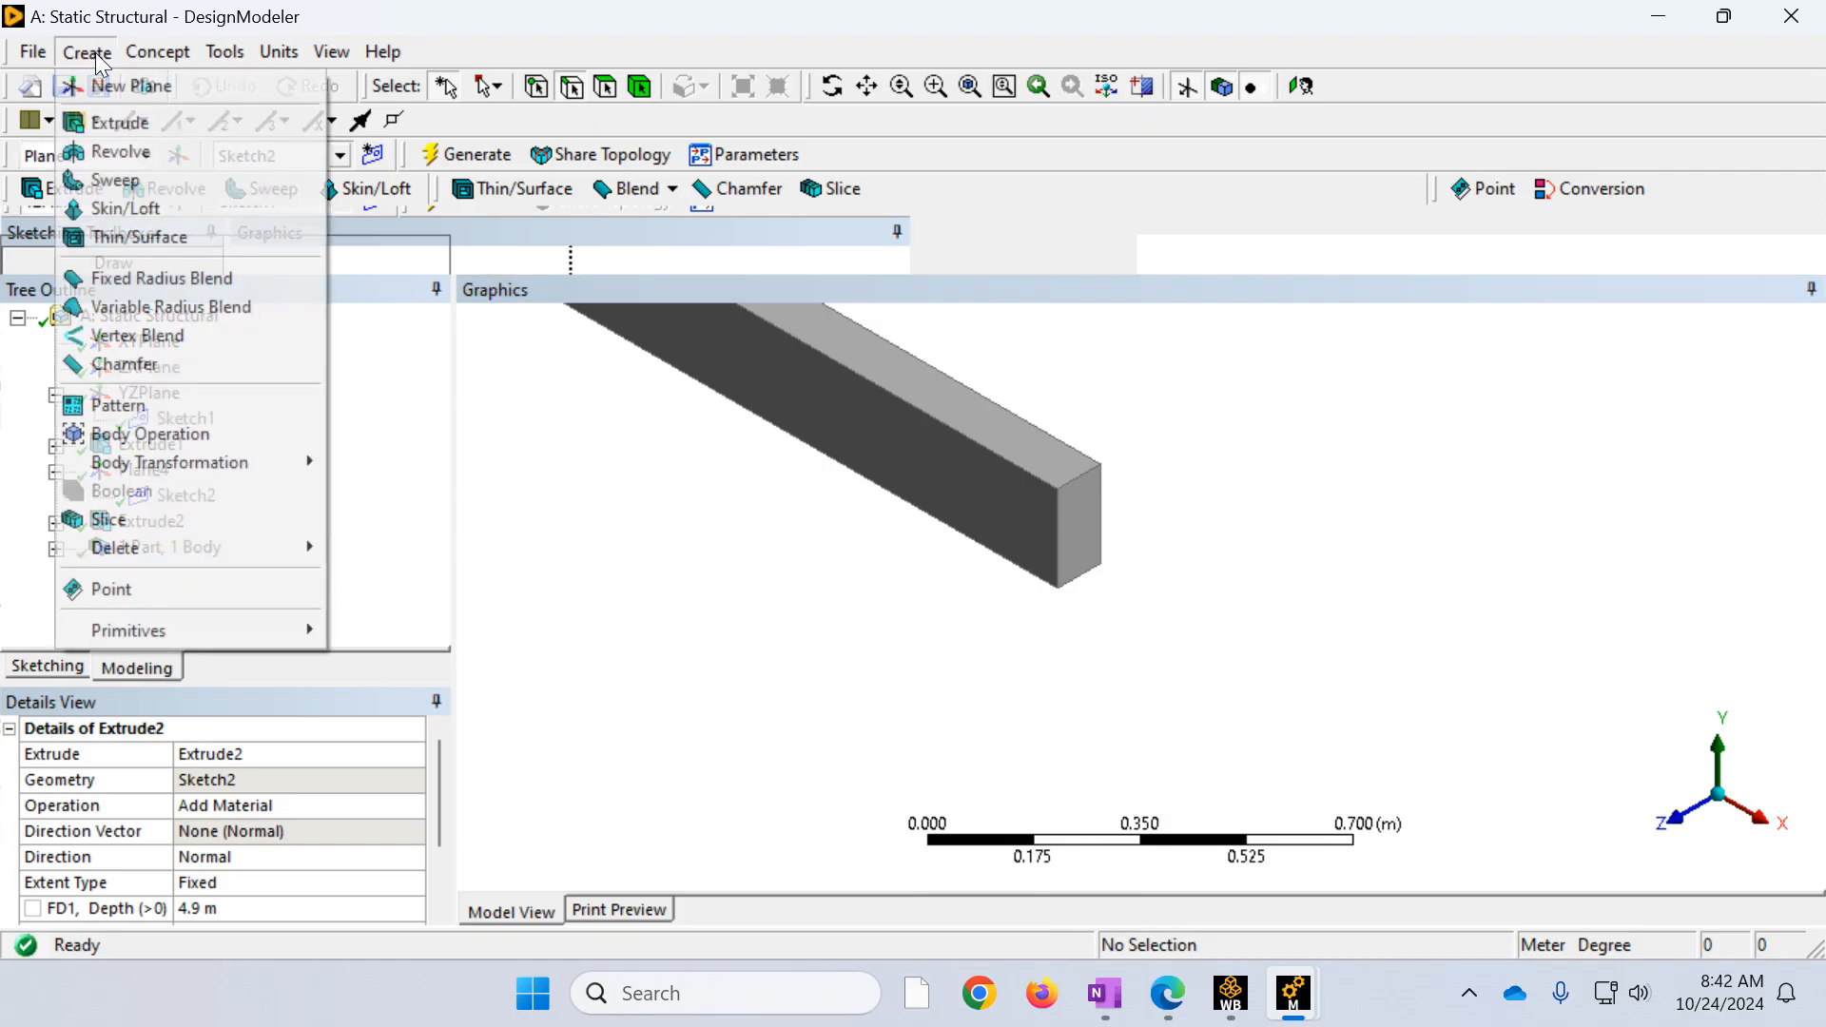
{"action": "left_click", "coordinate": [127, 89]}
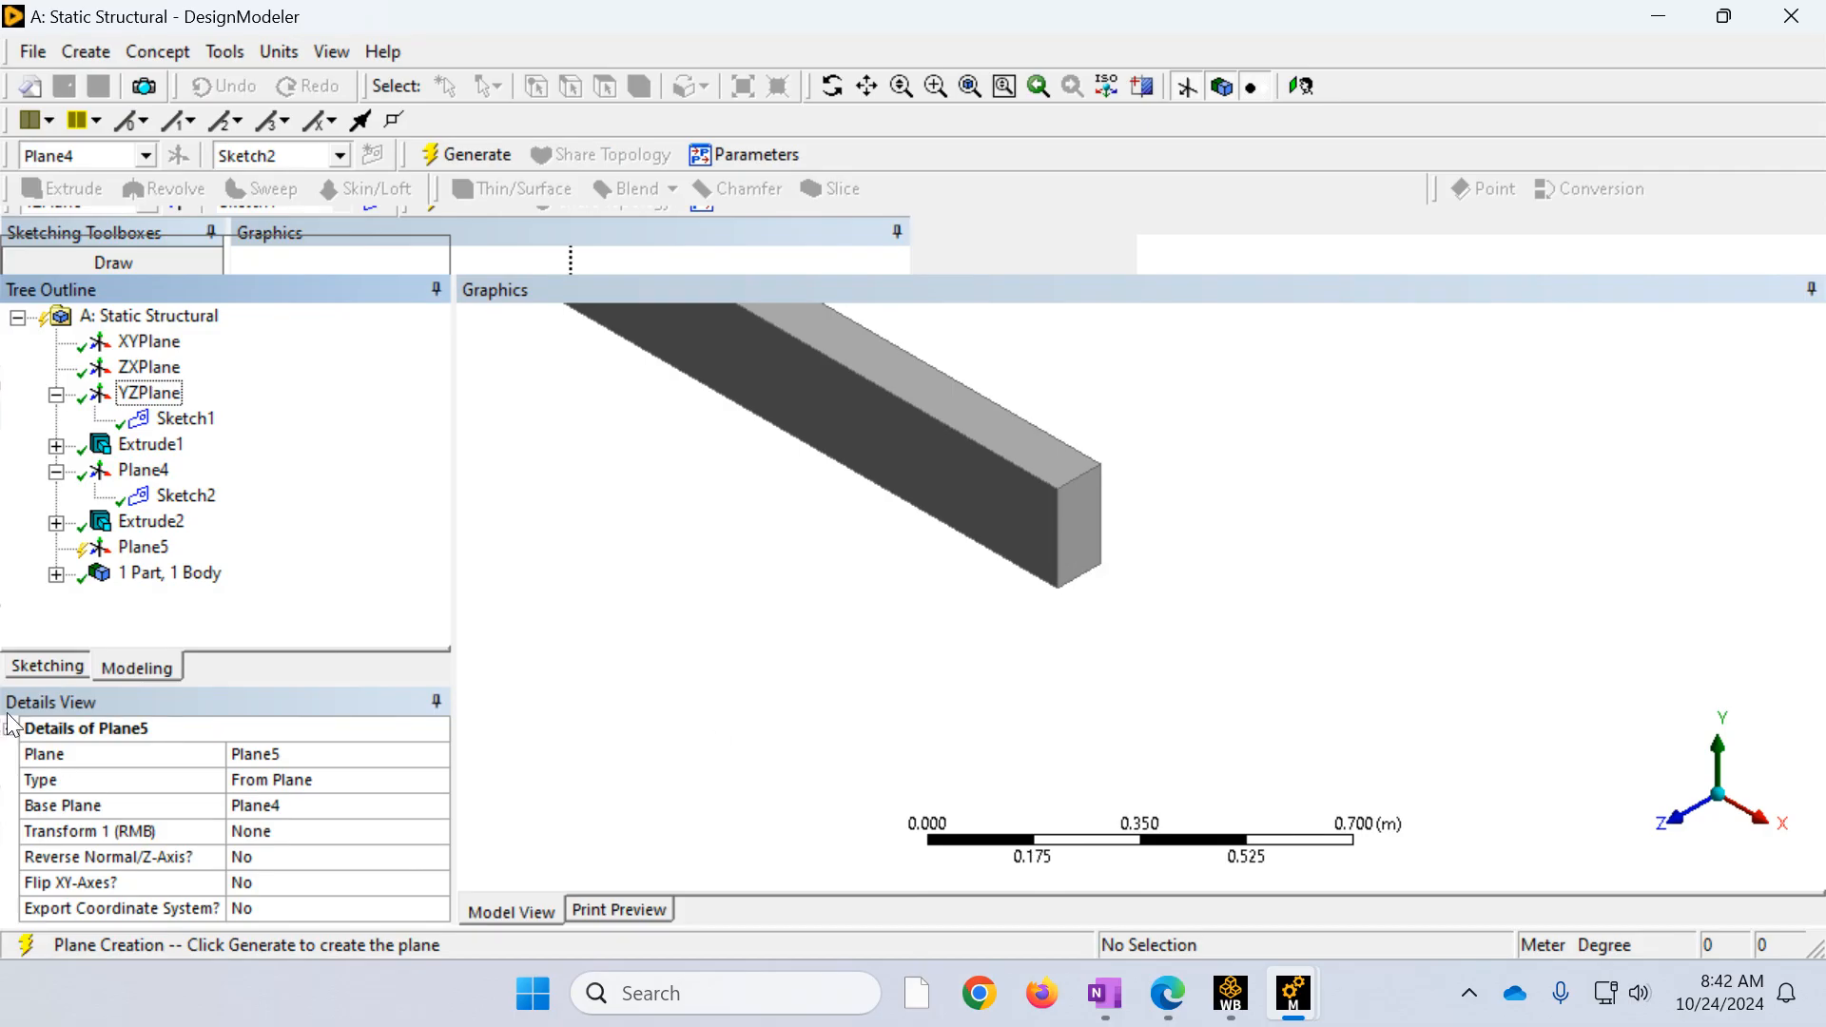
{"action": "left_click", "coordinate": [245, 779]}
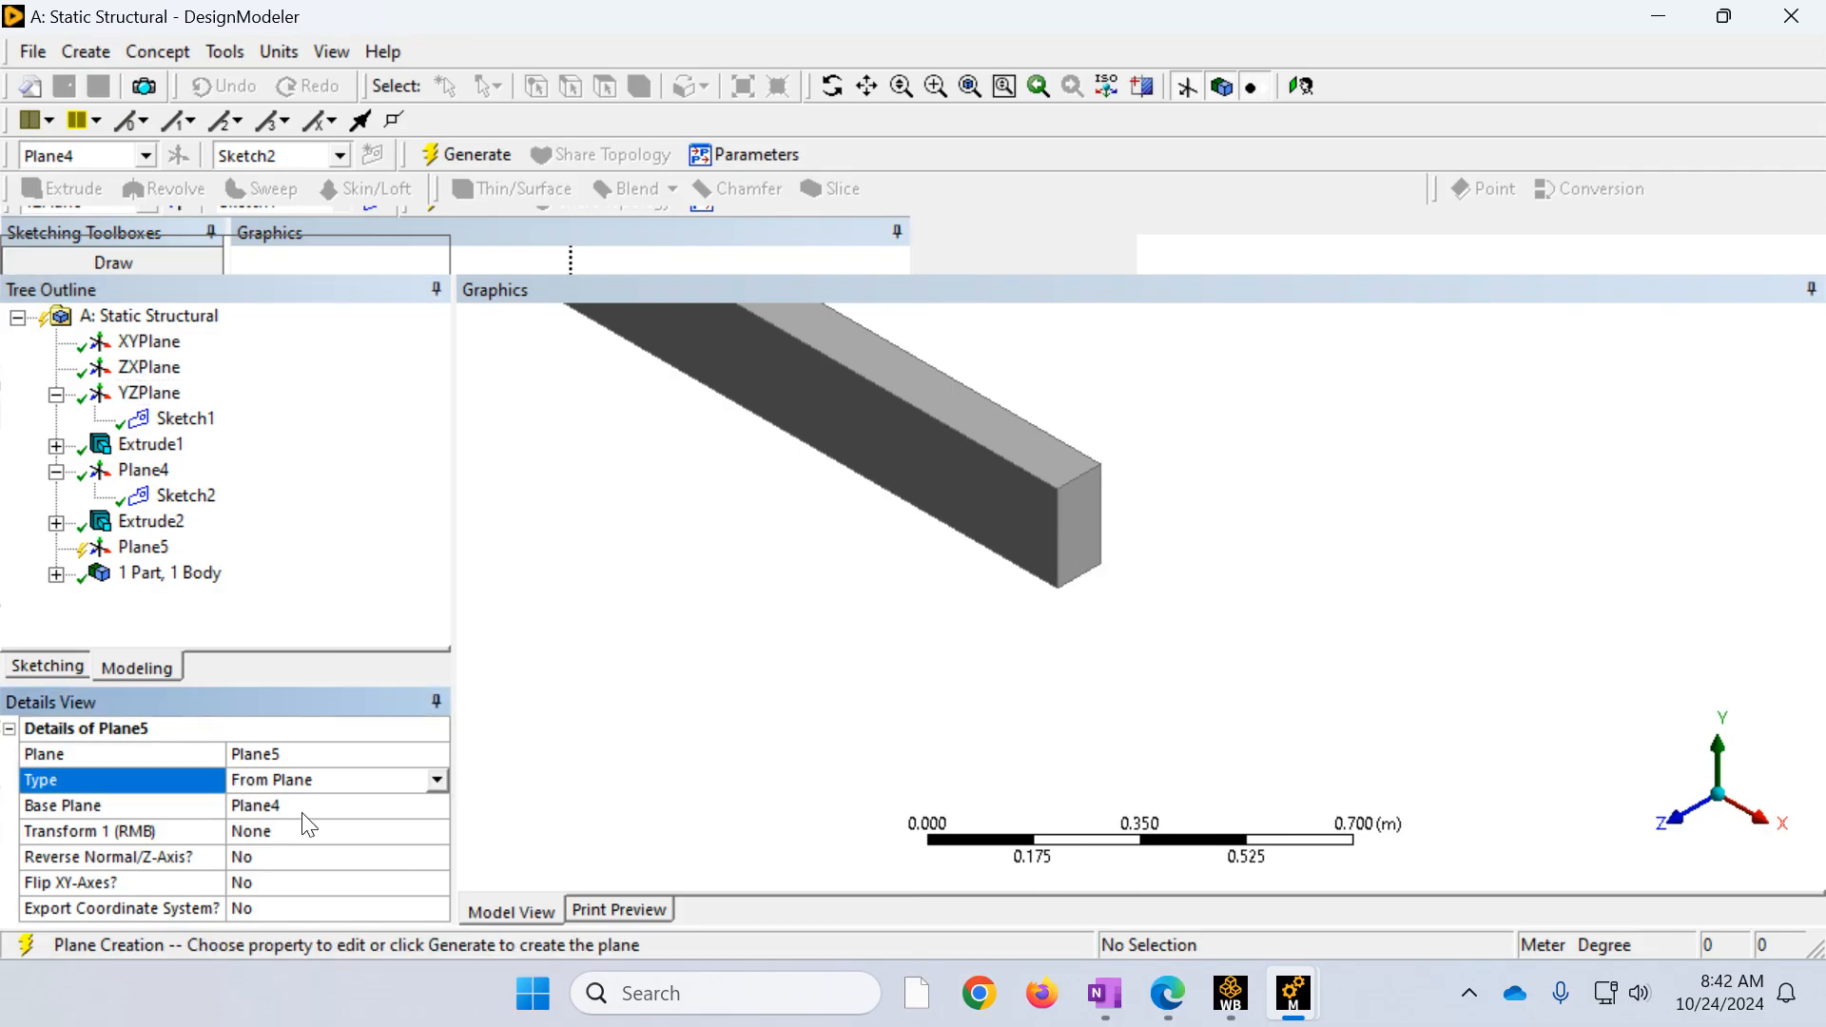
{"action": "left_click", "coordinate": [436, 781]}
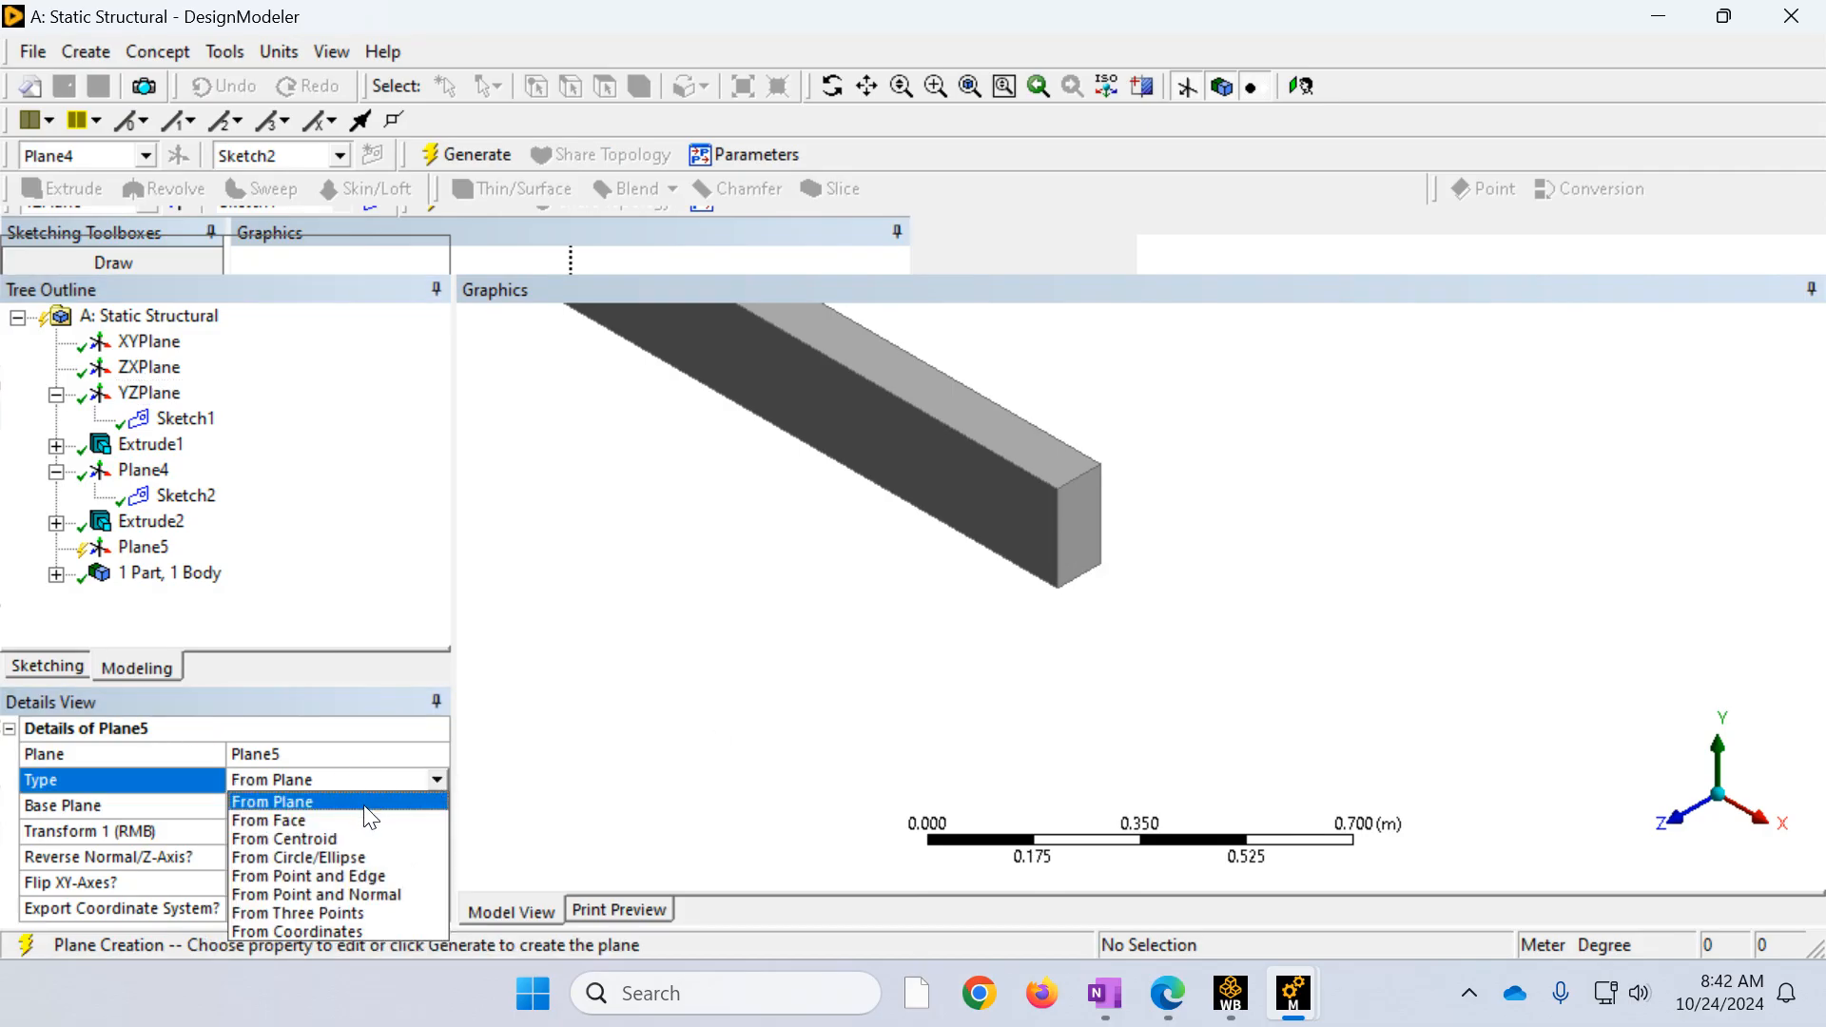
{"action": "left_click", "coordinate": [358, 824]}
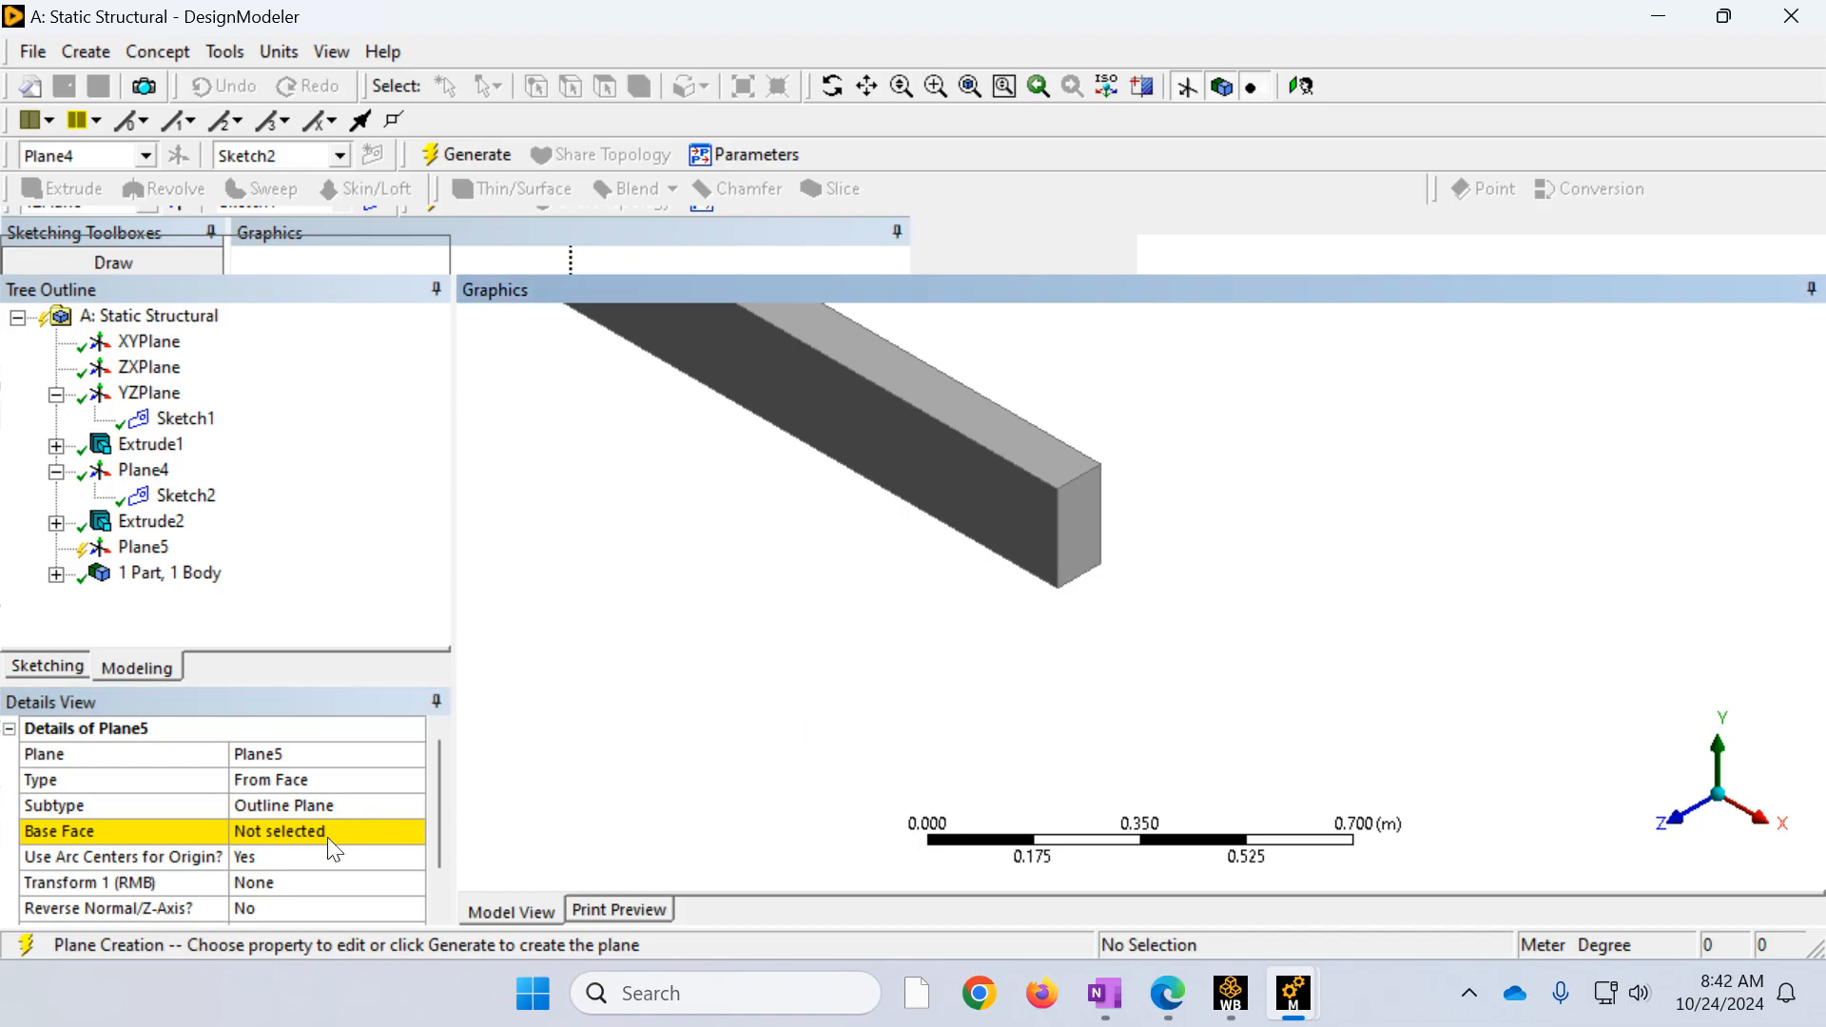
{"action": "left_click", "coordinate": [276, 831]}
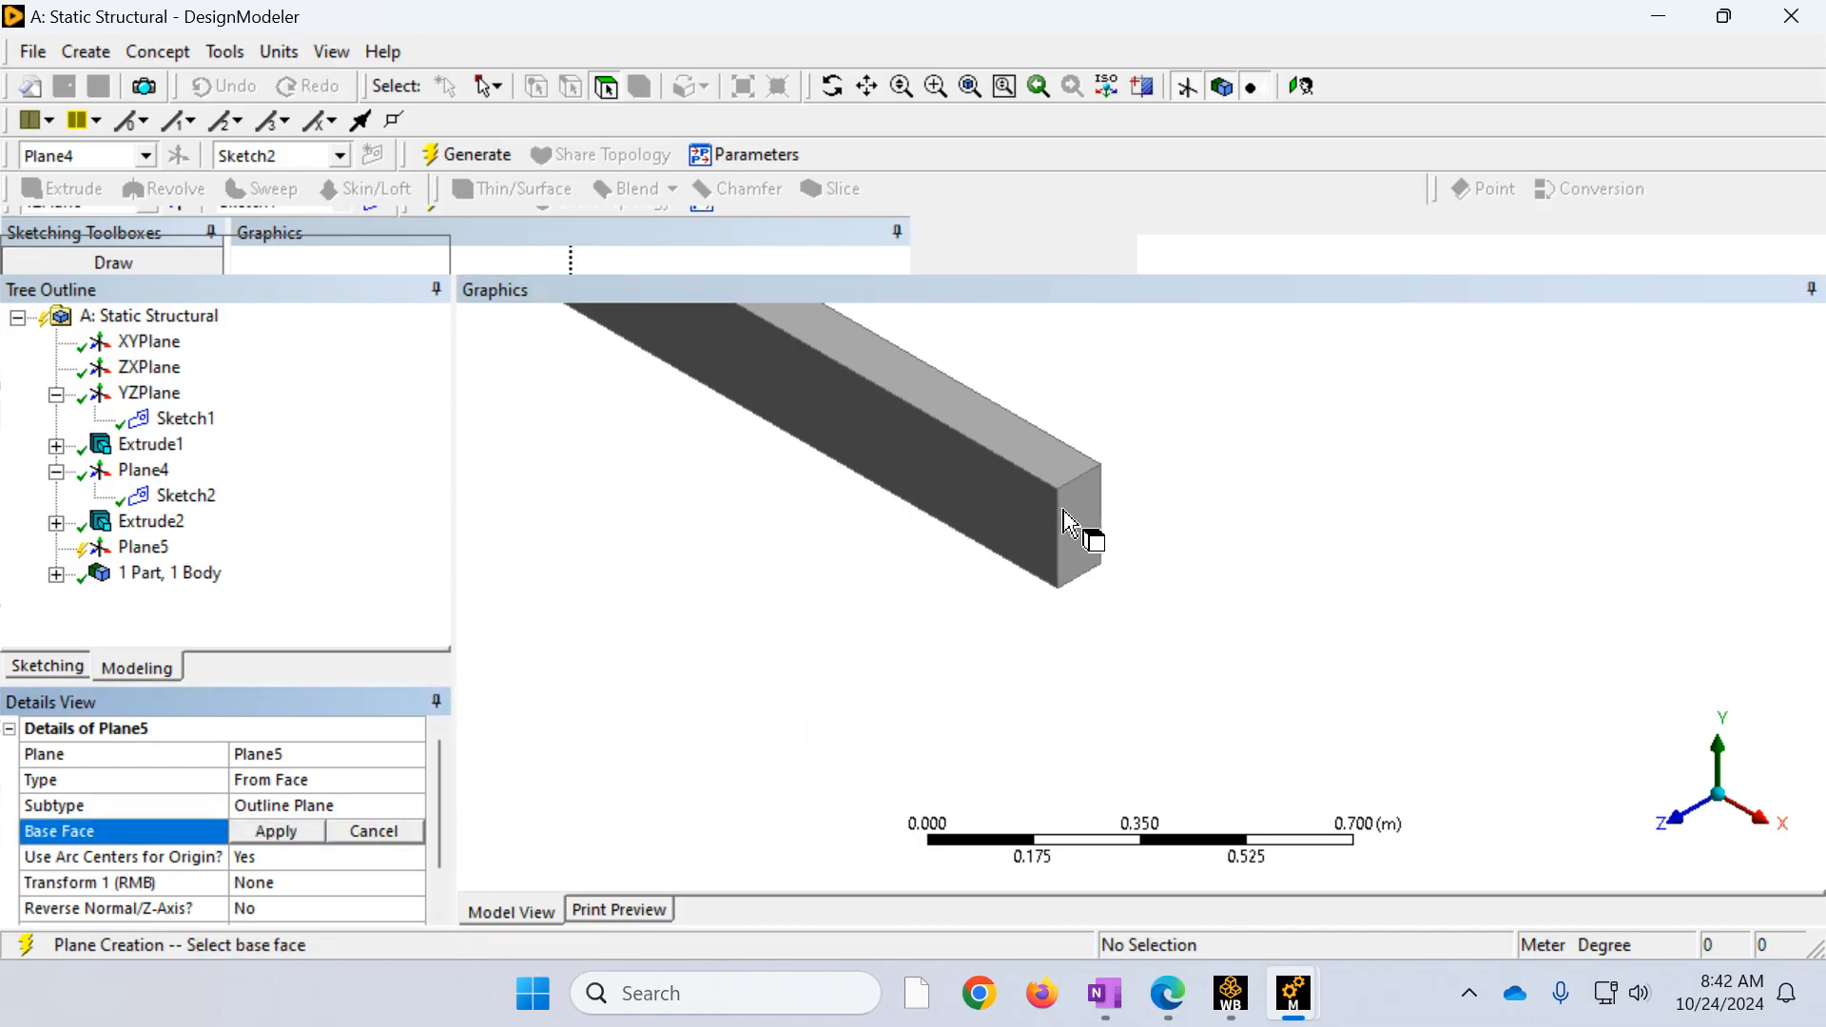
{"action": "left_click", "coordinate": [1065, 523]}
{"action": "left_click", "coordinate": [308, 818]}
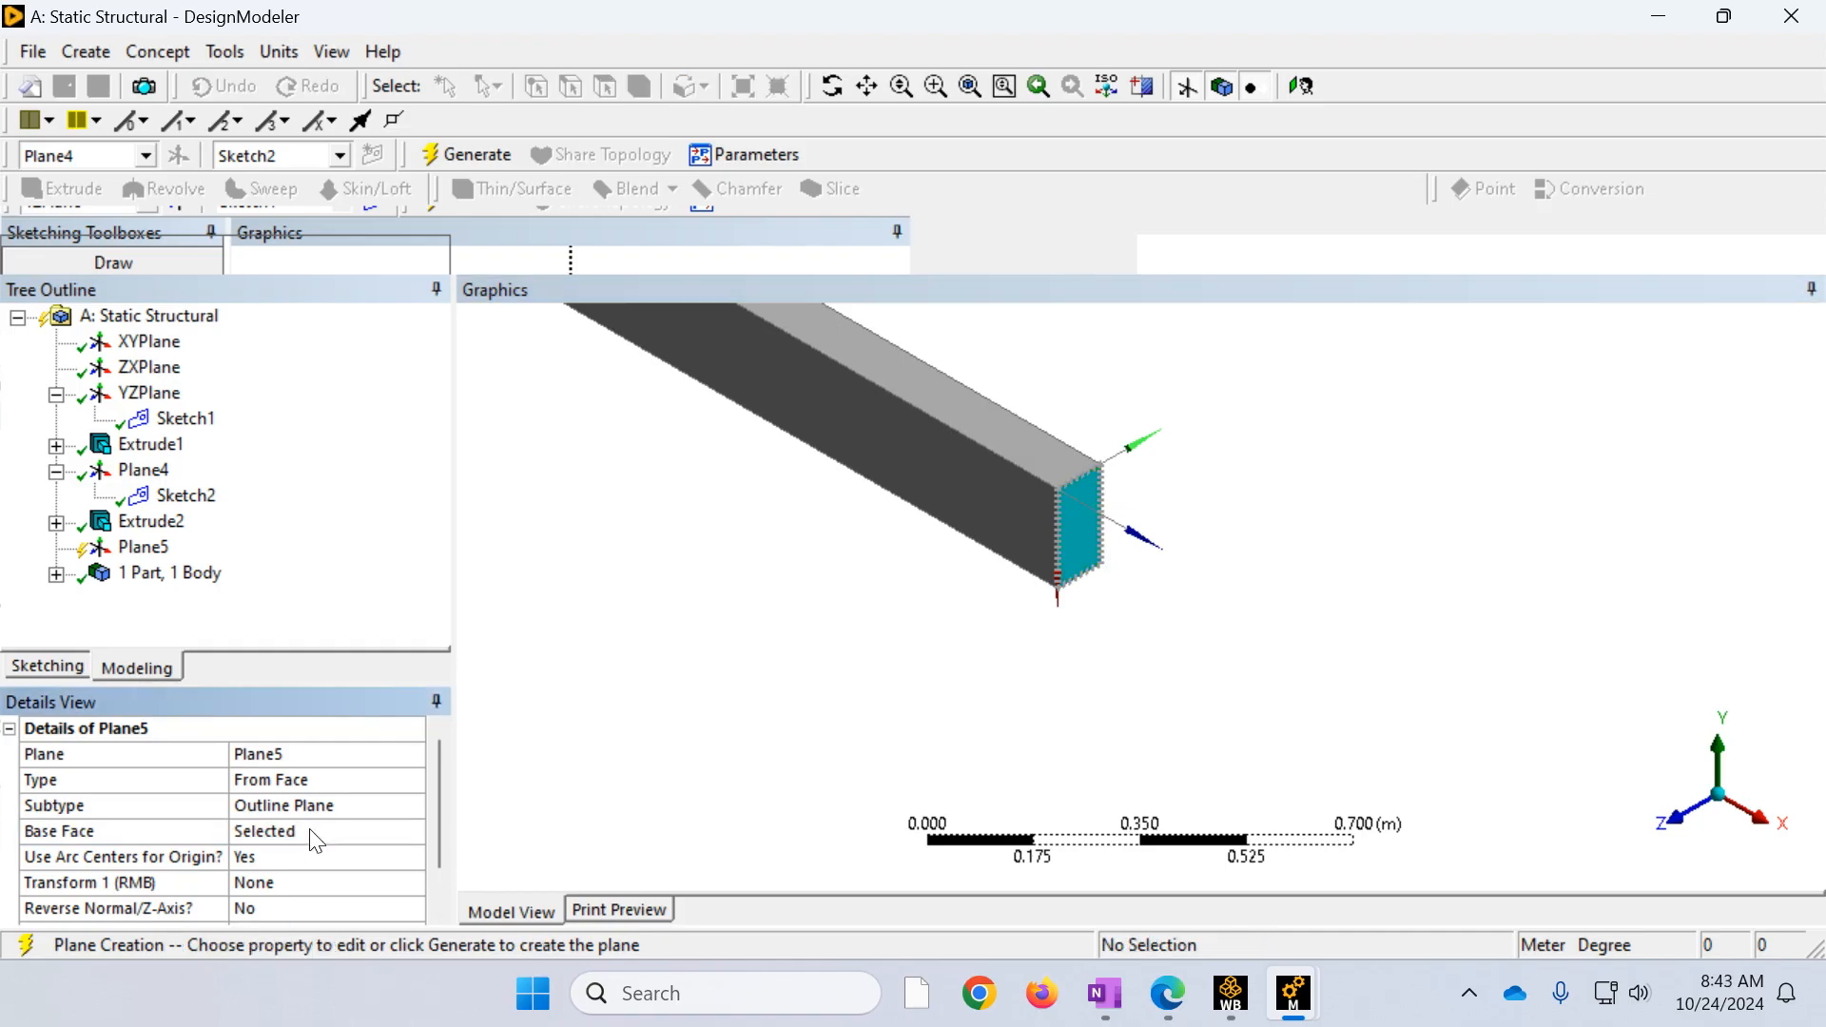
{"action": "left_click", "coordinate": [516, 158]}
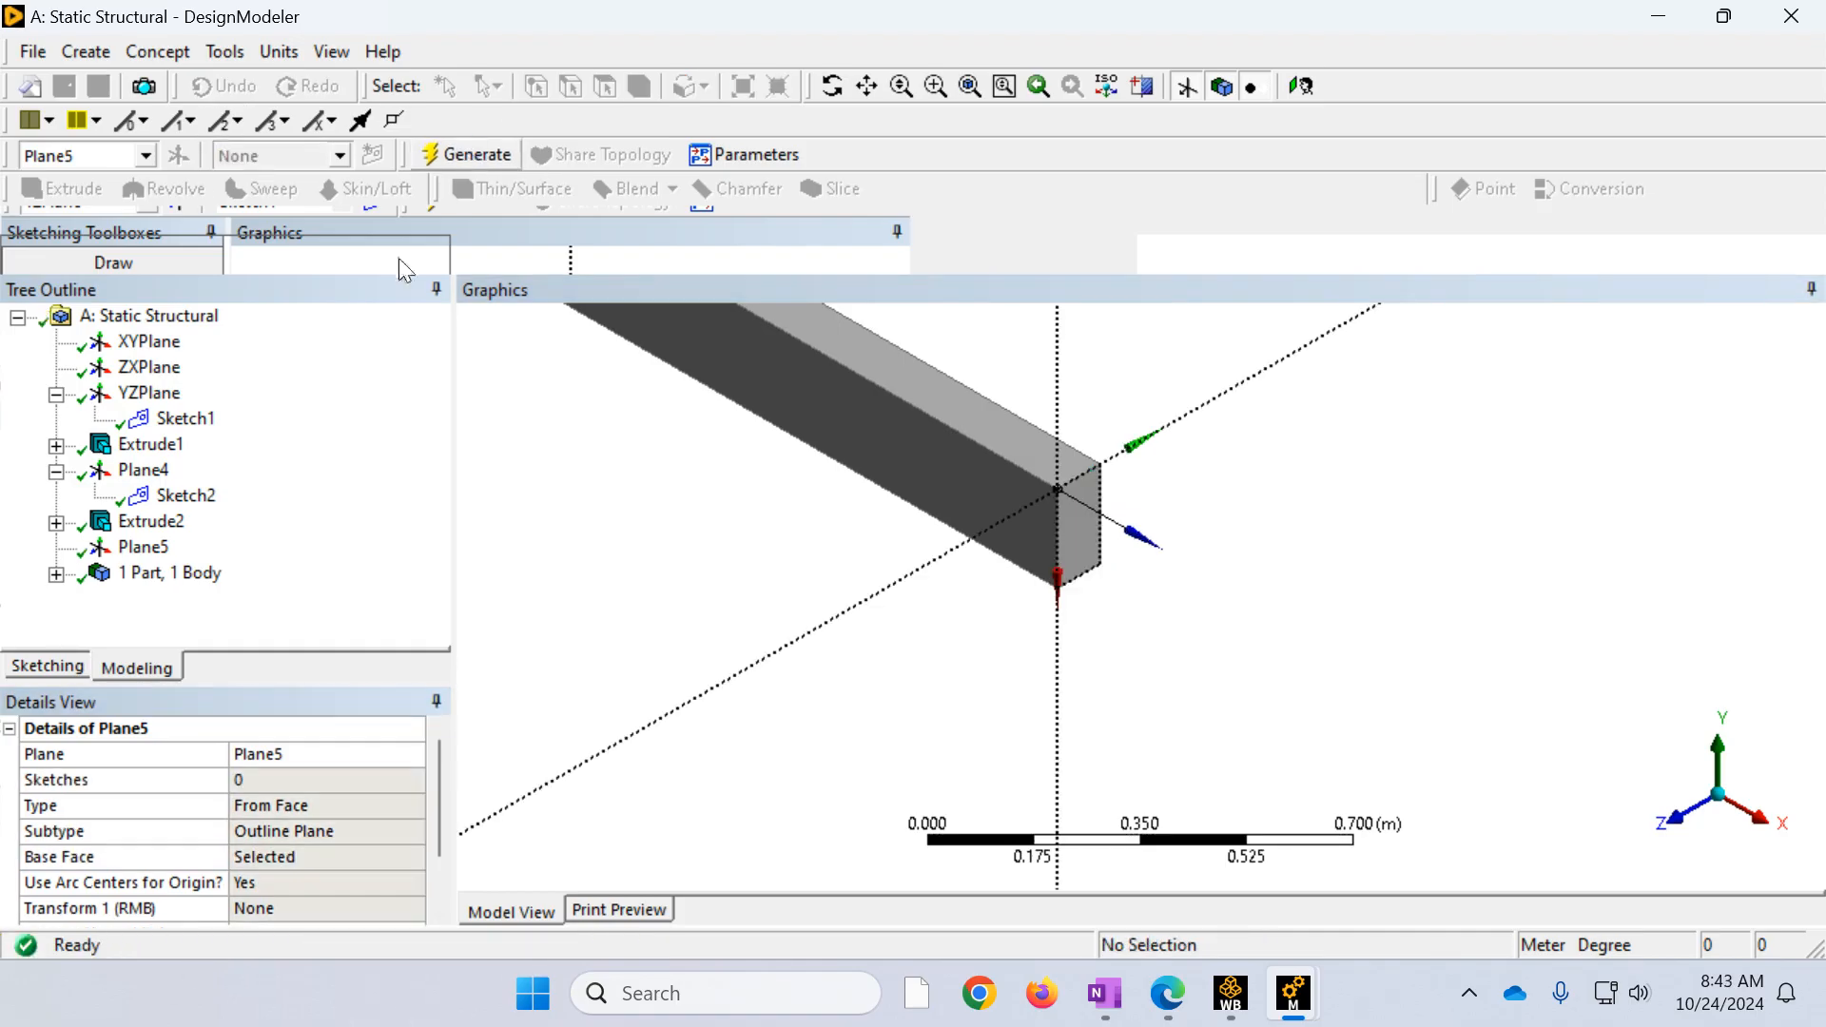
Step: Add a sketch on the new far-end plane and draw a rectangle between opposite corners of the long beam's end face
{"action": "left_click", "coordinate": [131, 550]}
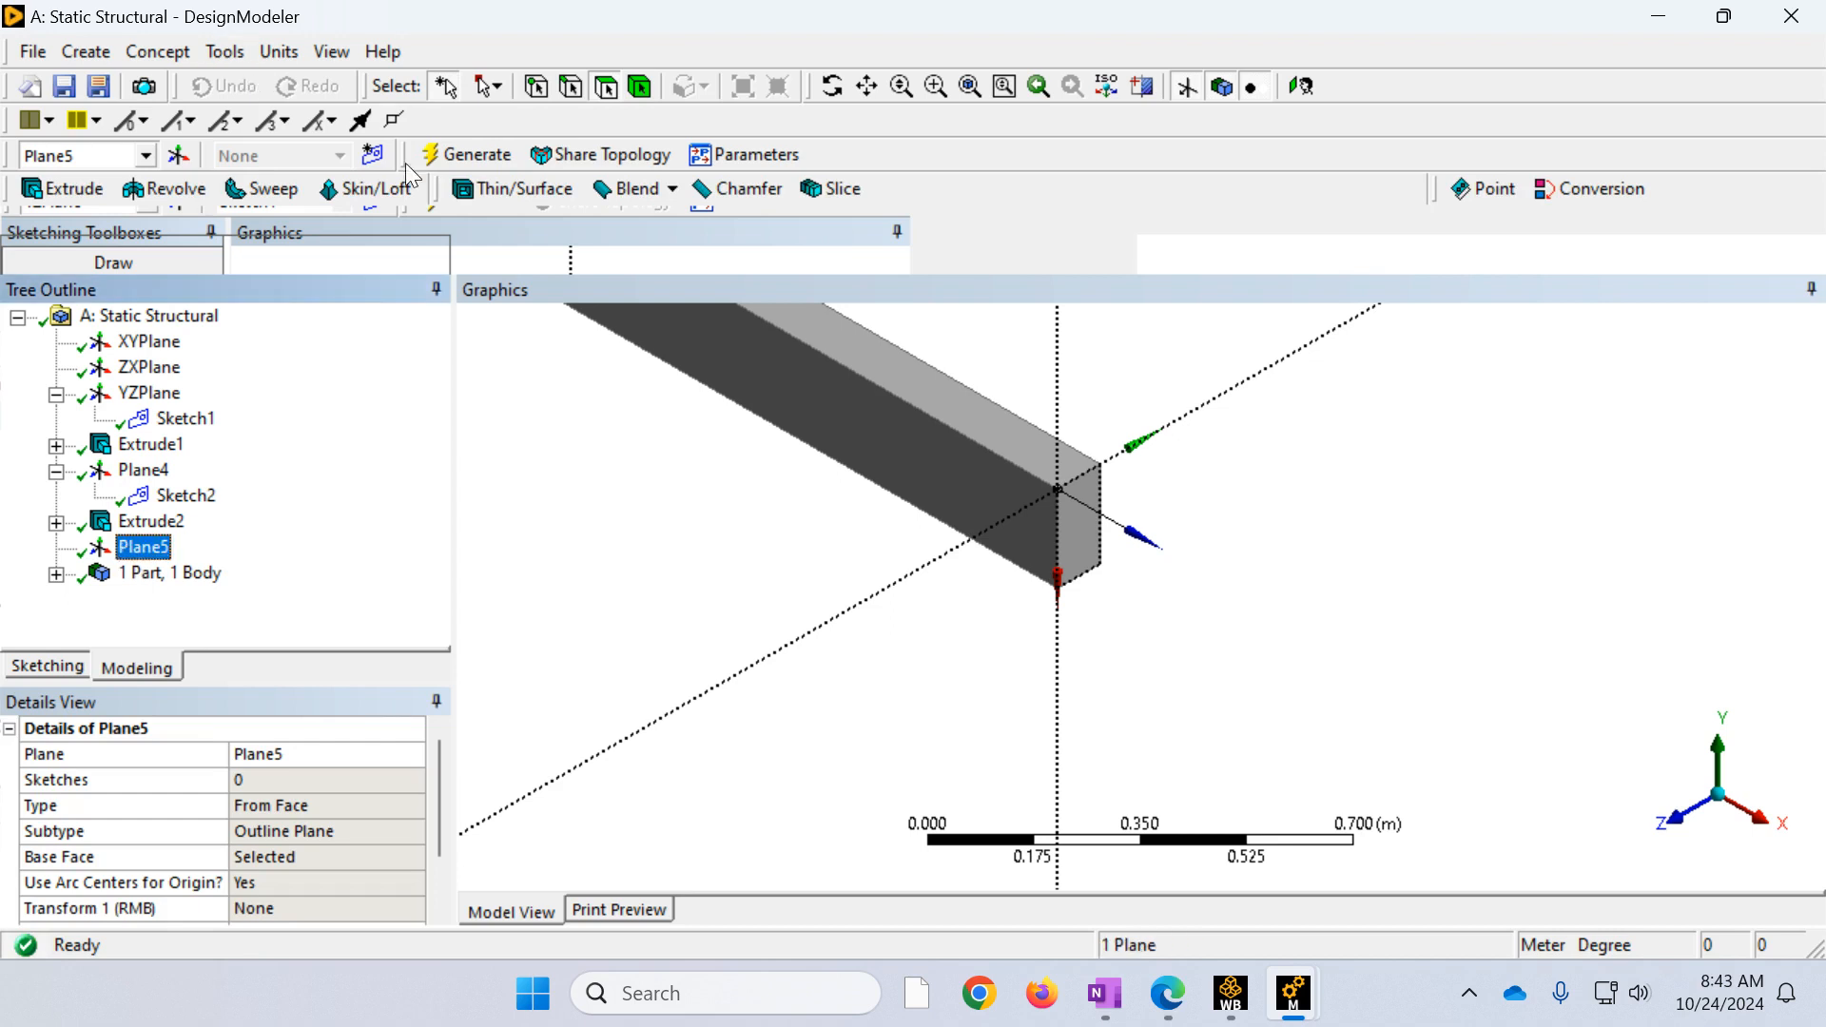
{"action": "left_click", "coordinate": [372, 155]}
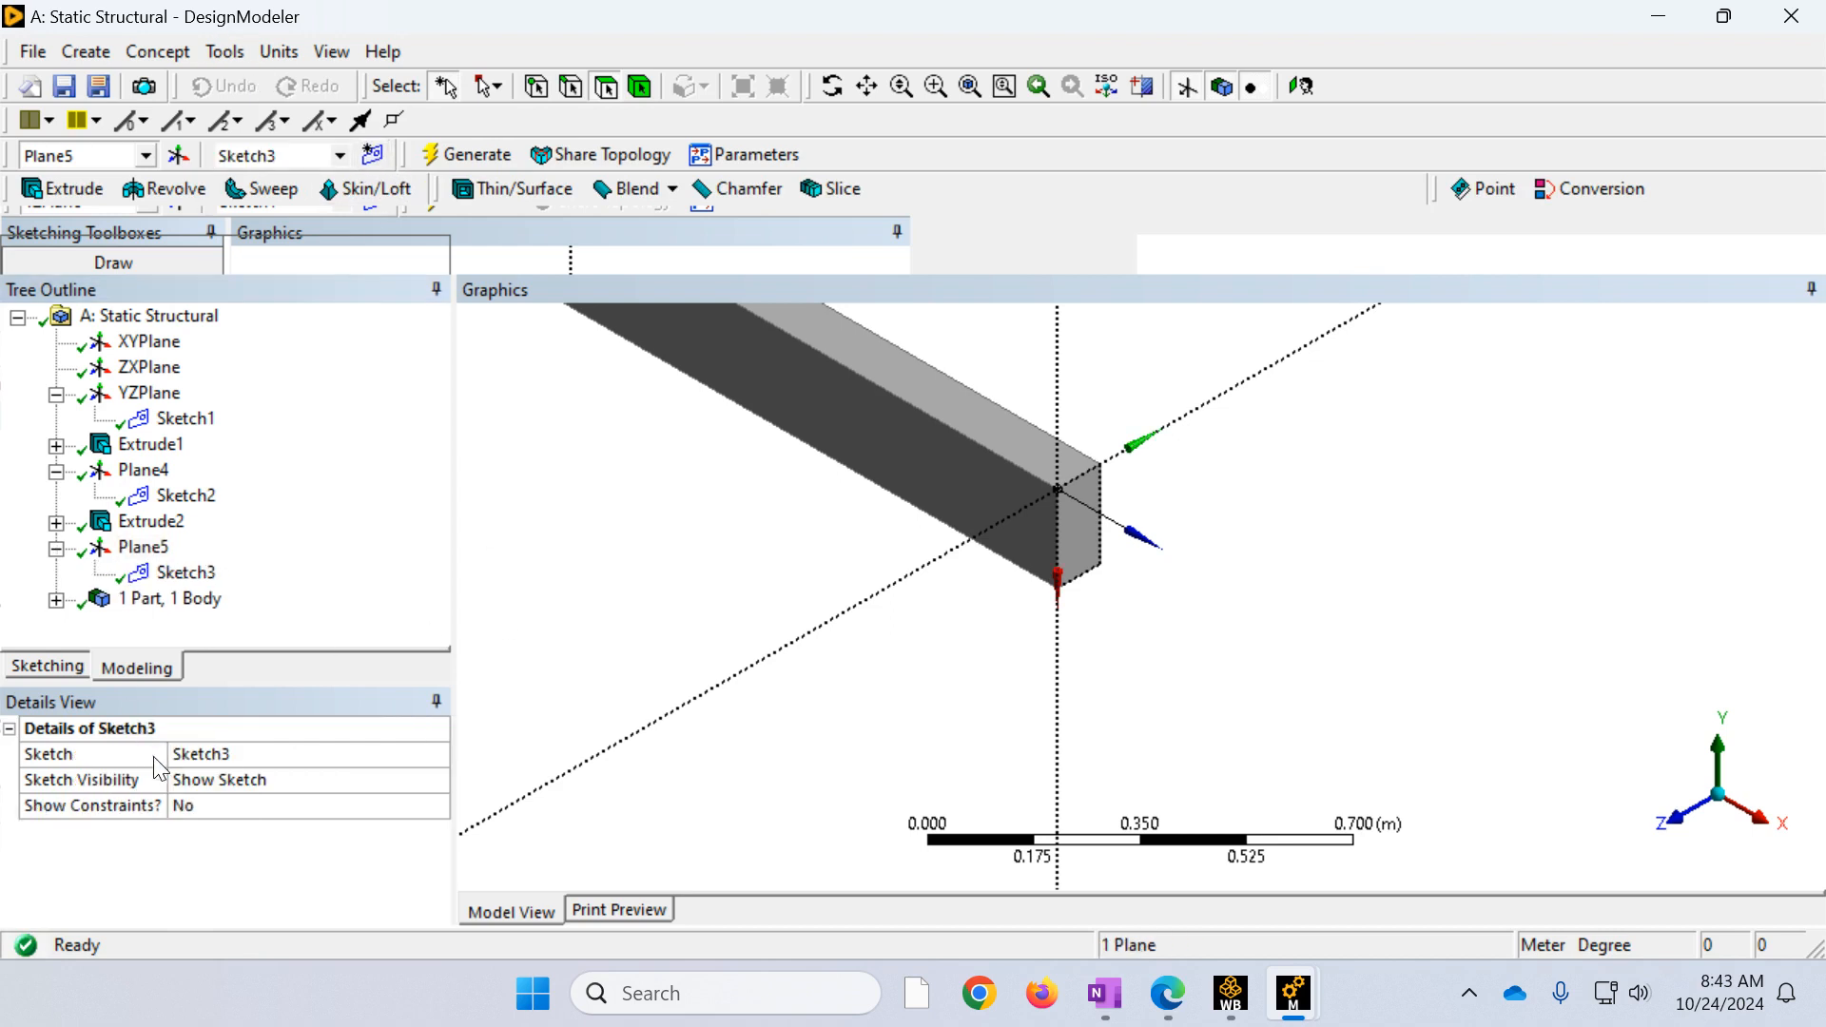
{"action": "left_click", "coordinate": [1771, 835]}
{"action": "scroll", "coordinate": [1218, 616], "scroll_direction": "down", "scroll_amount": 10}
{"action": "right_click_drag", "start_coordinate": [1075, 592], "coordinate": [968, 482]}
{"action": "right_click_drag", "start_coordinate": [1068, 599], "coordinate": [962, 403]}
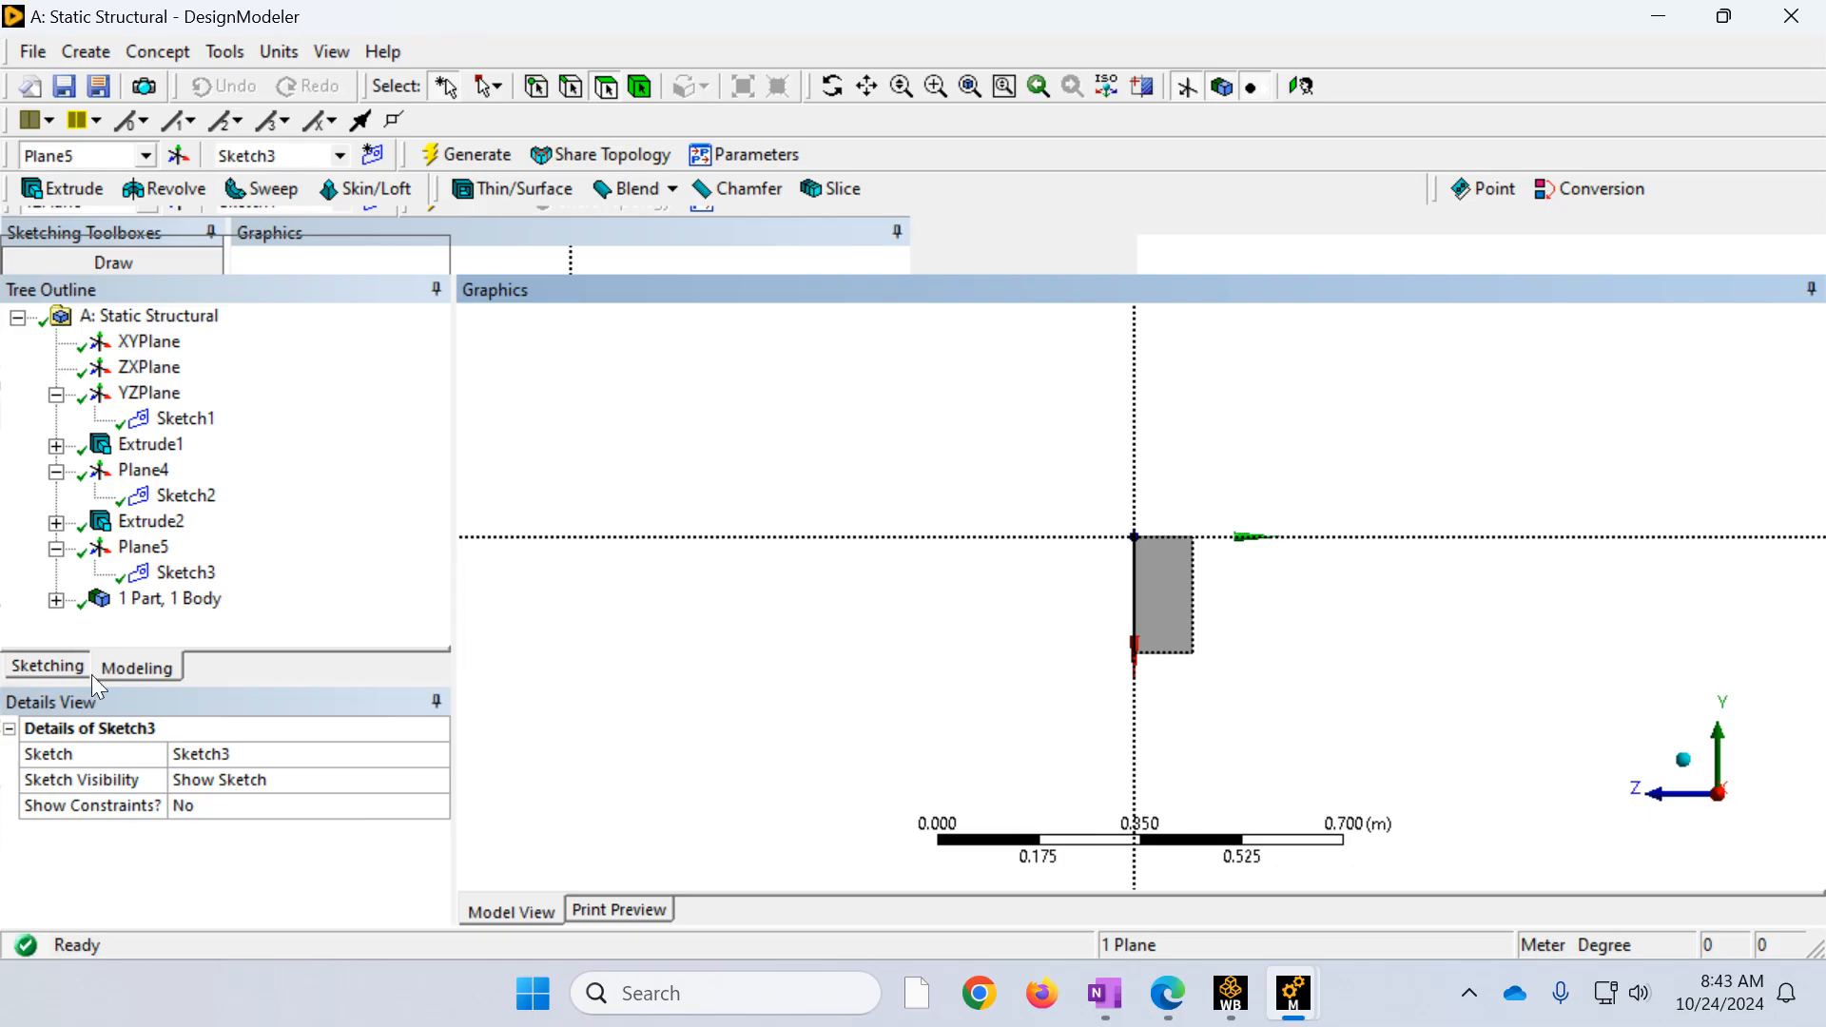
{"action": "left_click", "coordinate": [66, 670]}
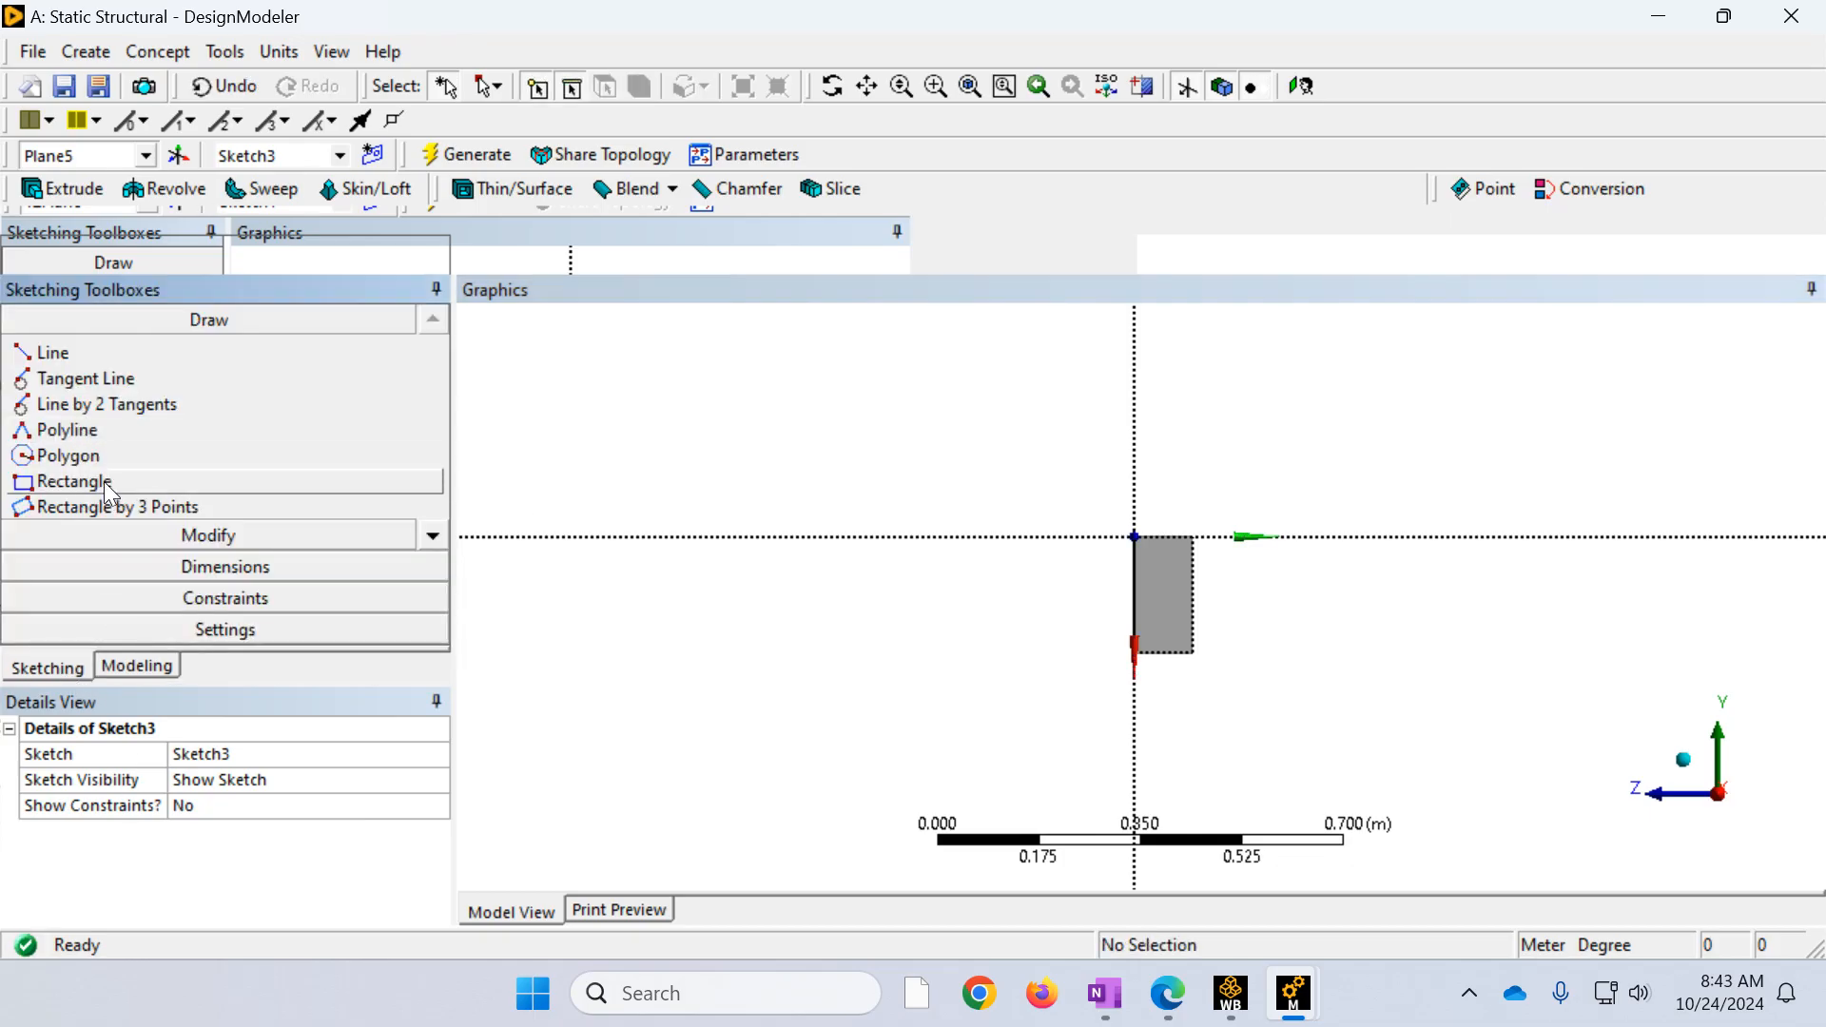
{"action": "left_click", "coordinate": [76, 481]}
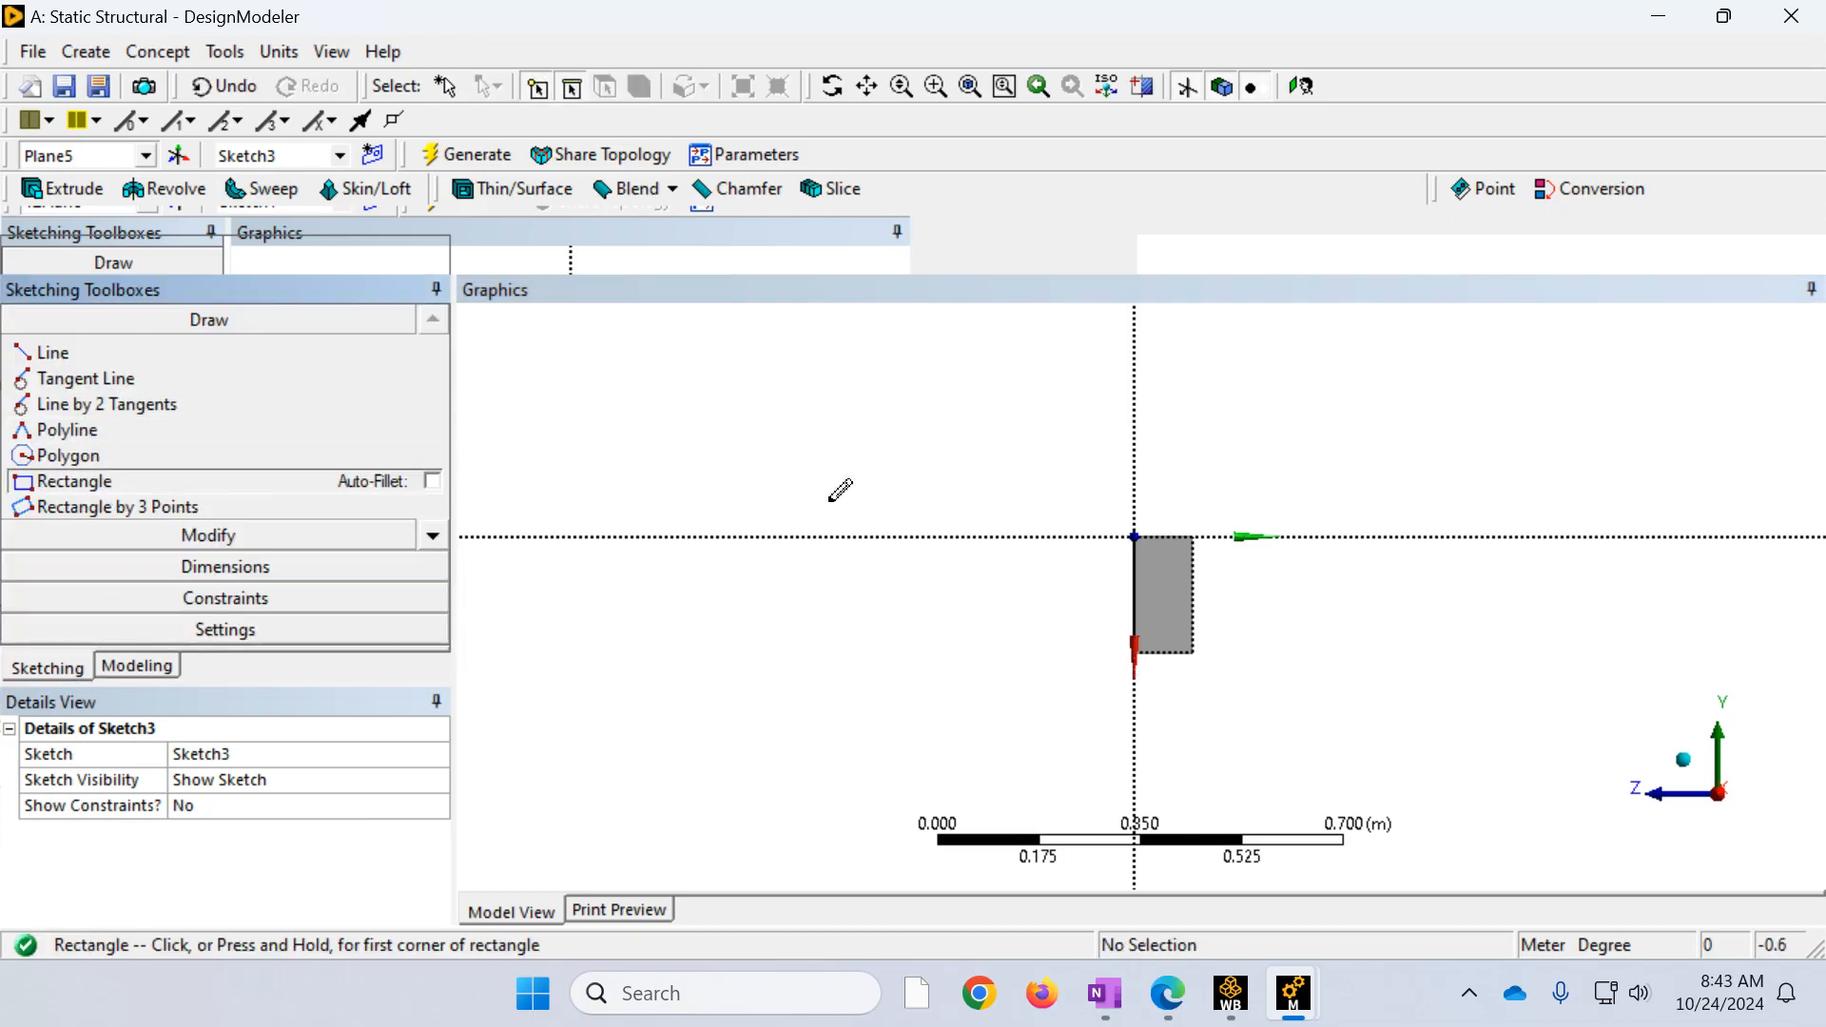
{"action": "left_click", "coordinate": [1136, 536]}
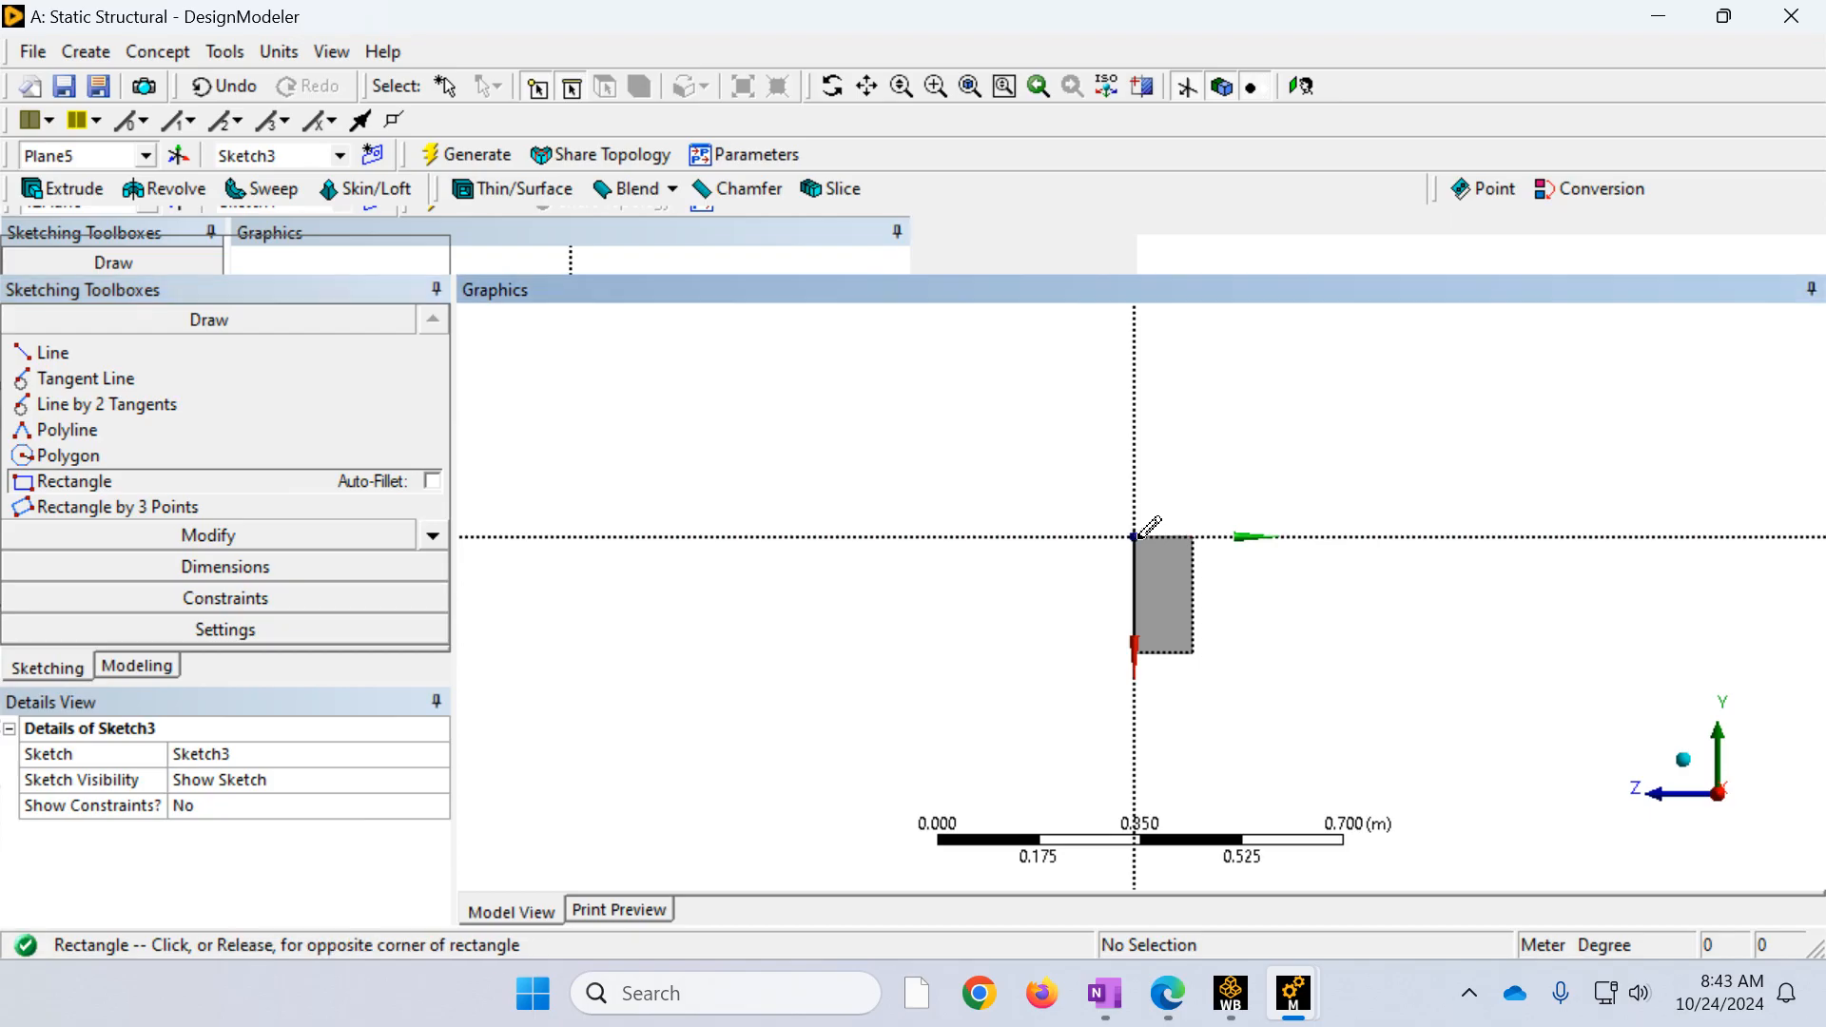
{"action": "left_click", "coordinate": [1193, 652]}
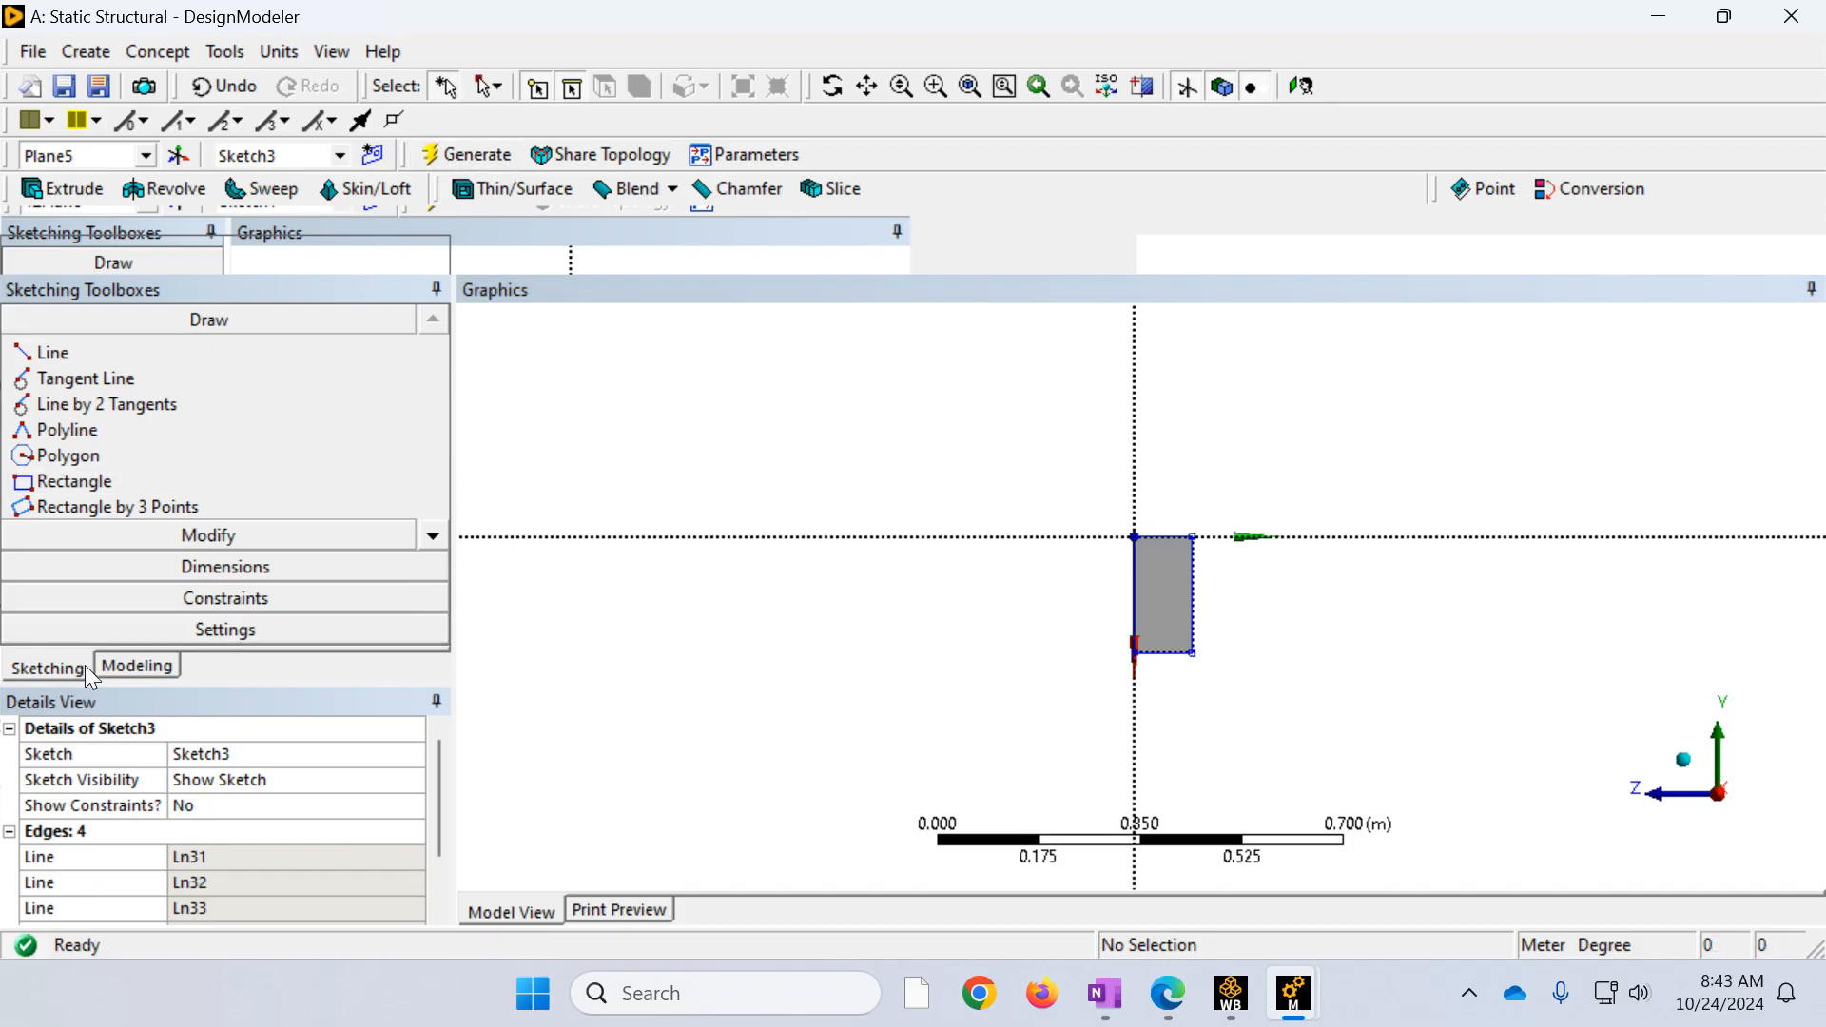
{"action": "left_click", "coordinate": [128, 666]}
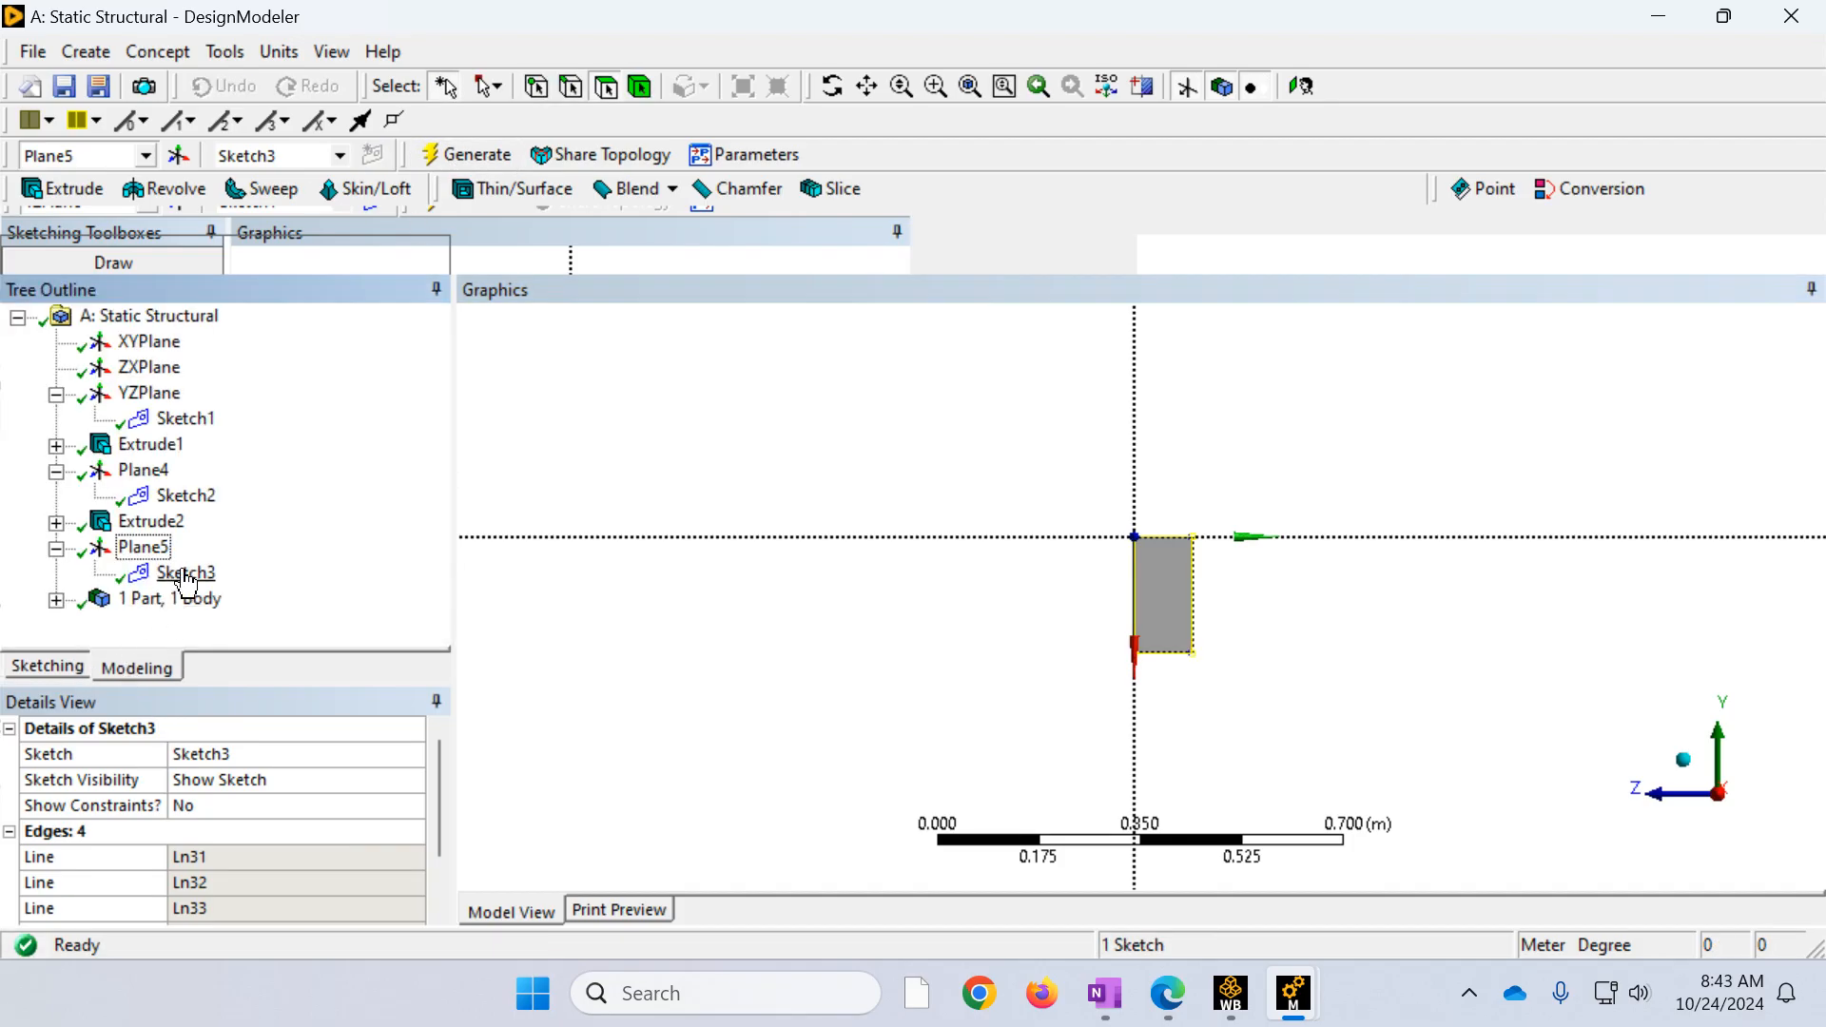
Step: Extrude the far-end rectangle sketch as added material to a fixed depth of 0.1 m in the normal direction and generate it
{"action": "left_click", "coordinate": [1684, 760]}
{"action": "scroll", "coordinate": [1423, 625], "scroll_direction": "down", "scroll_amount": 10}
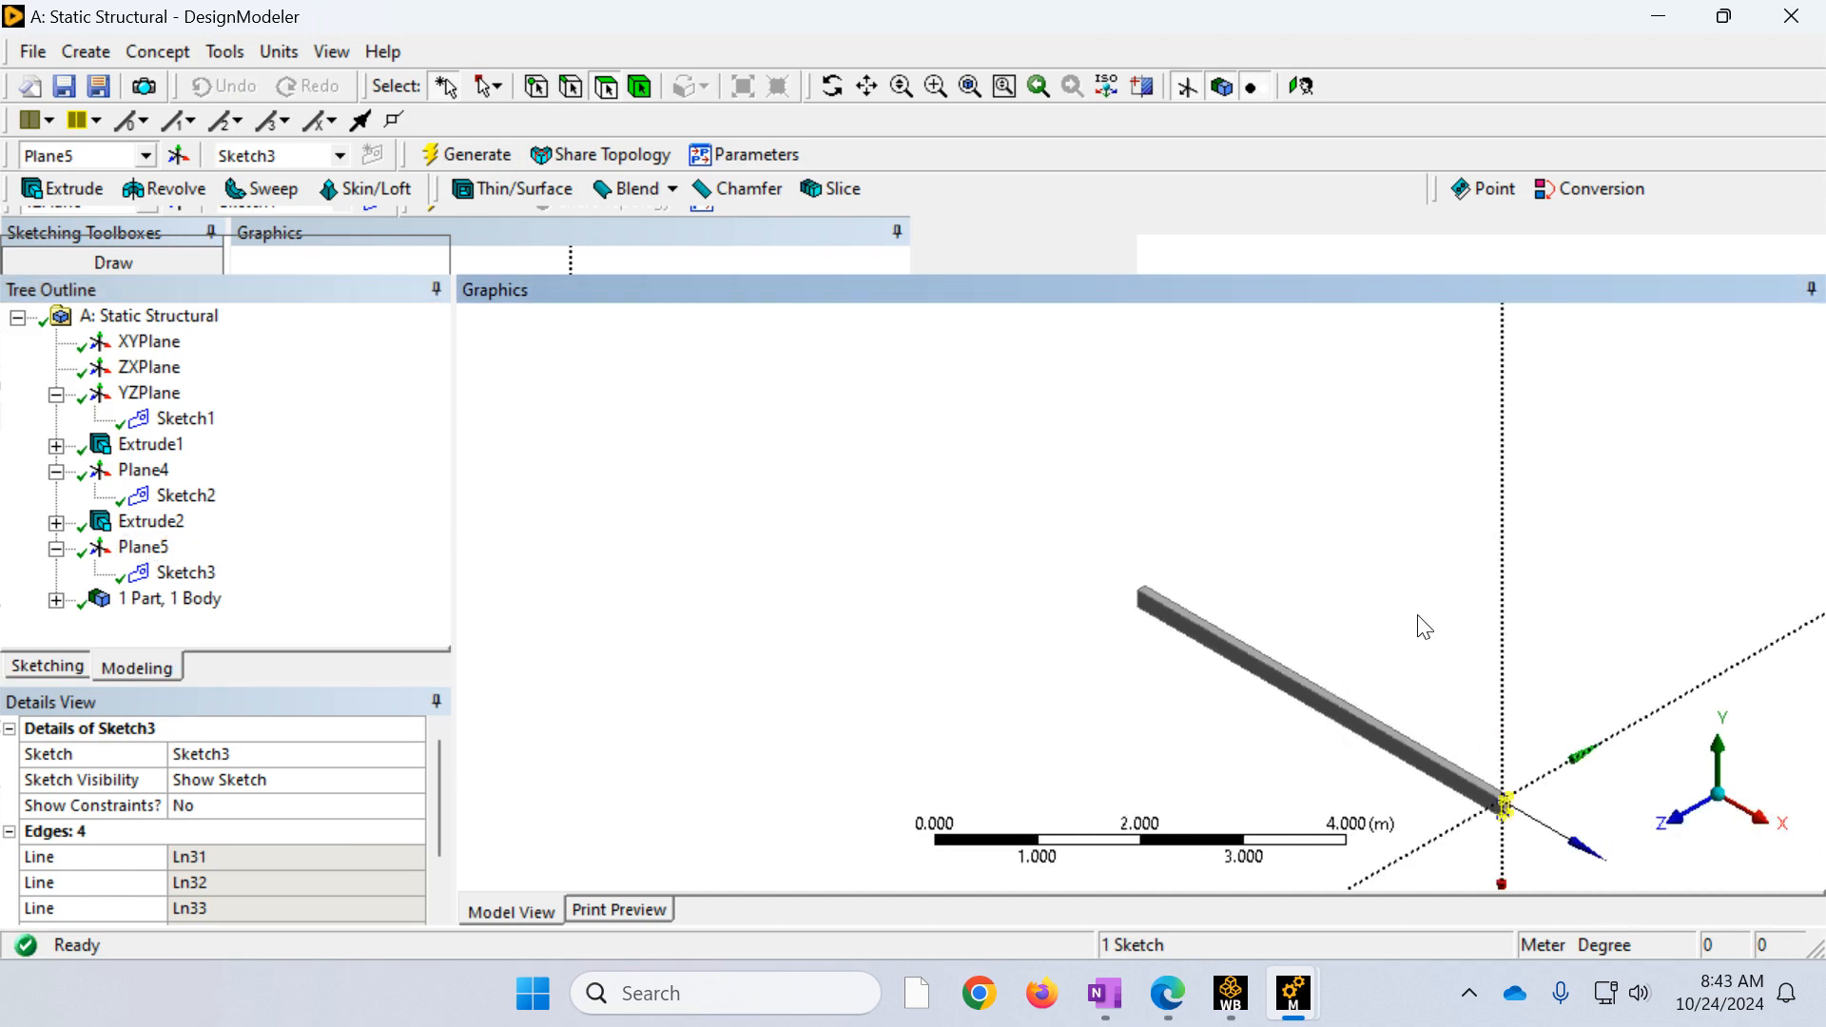
{"action": "scroll", "coordinate": [1436, 803], "scroll_direction": "up", "scroll_amount": 8}
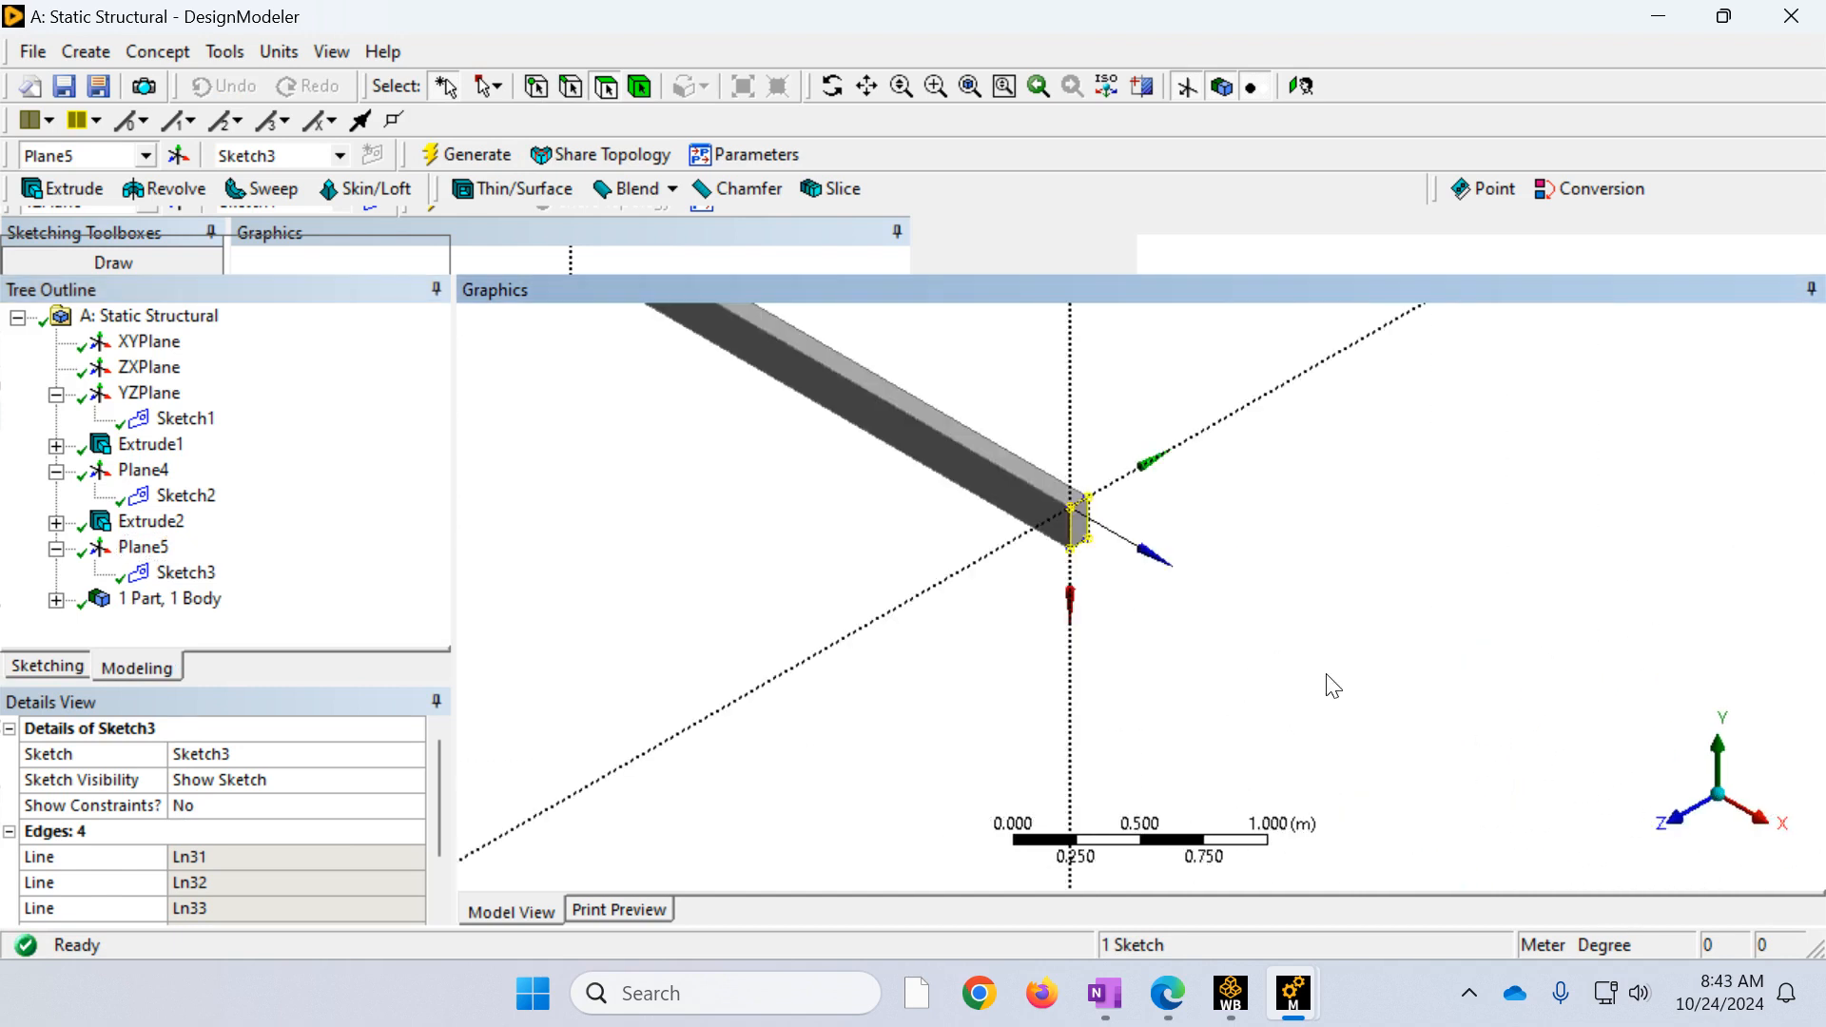
{"action": "scroll", "coordinate": [917, 632], "scroll_direction": "down", "scroll_amount": 8}
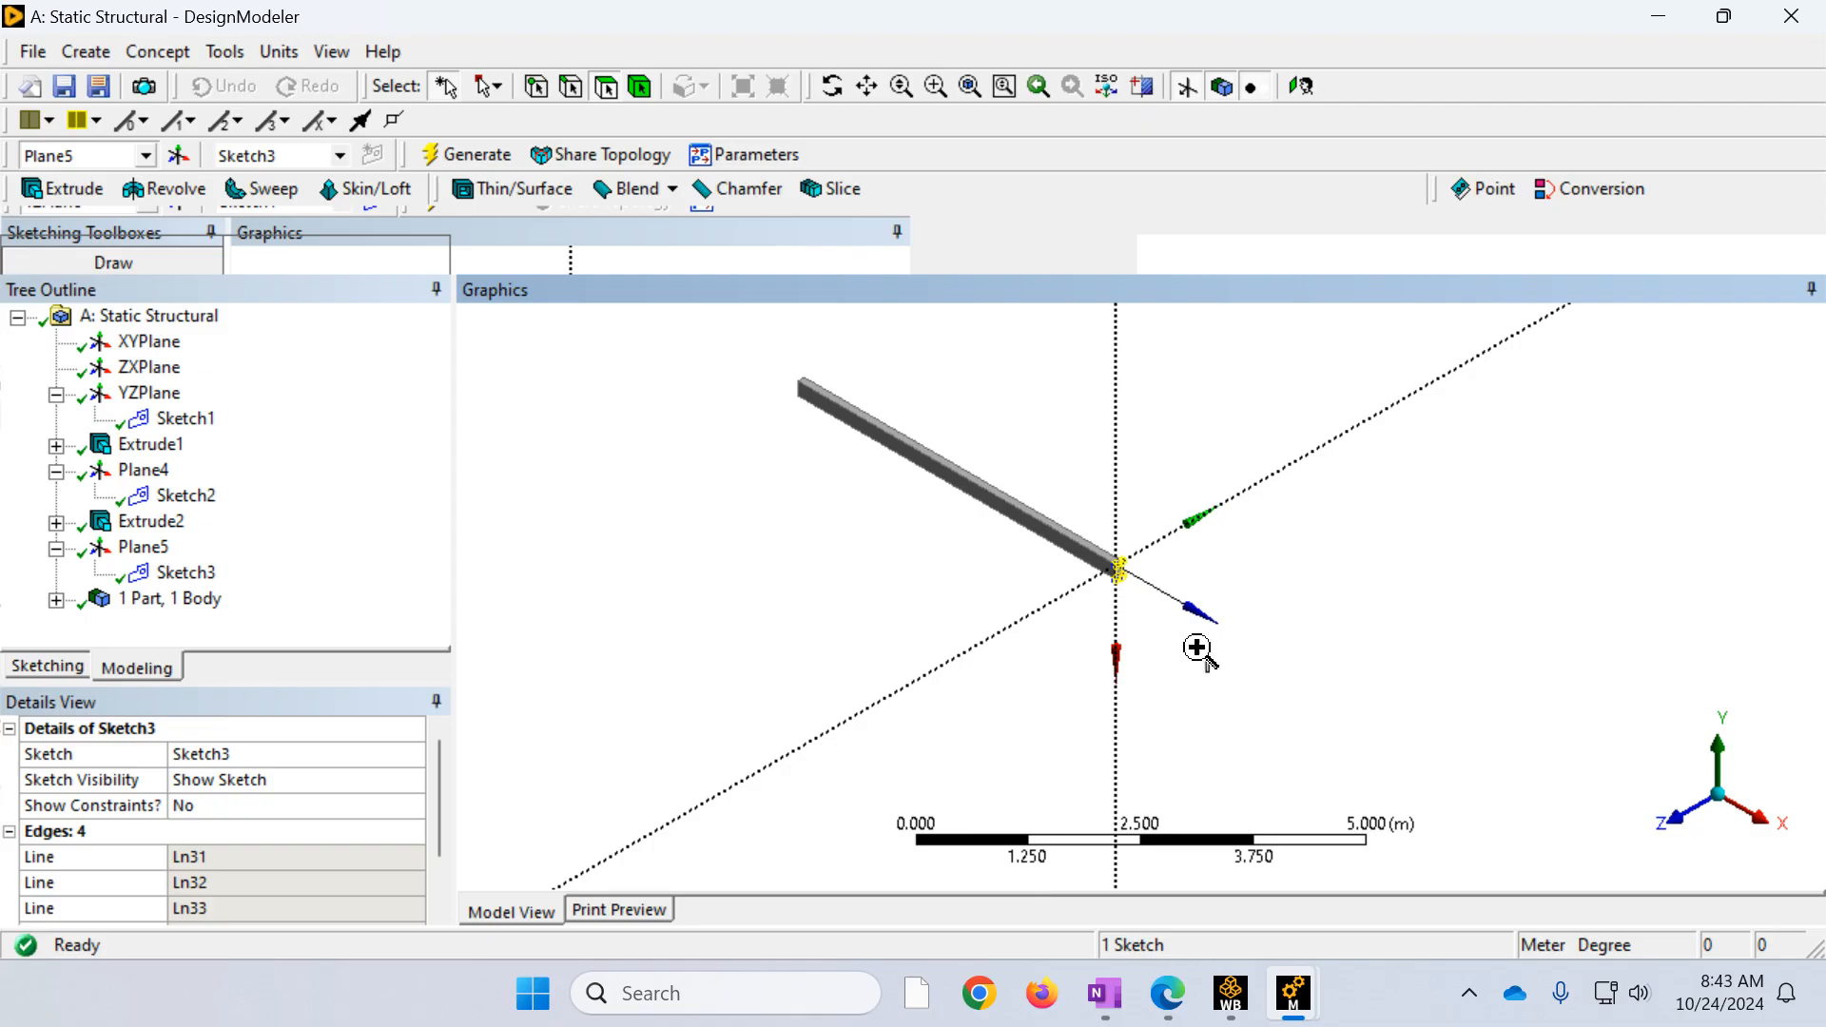
{"action": "scroll", "coordinate": [1132, 583], "scroll_direction": "up", "scroll_amount": 7}
{"action": "scroll", "coordinate": [1053, 584], "scroll_direction": "down", "scroll_amount": 3}
{"action": "scroll", "coordinate": [1053, 584], "scroll_direction": "down", "scroll_amount": 3}
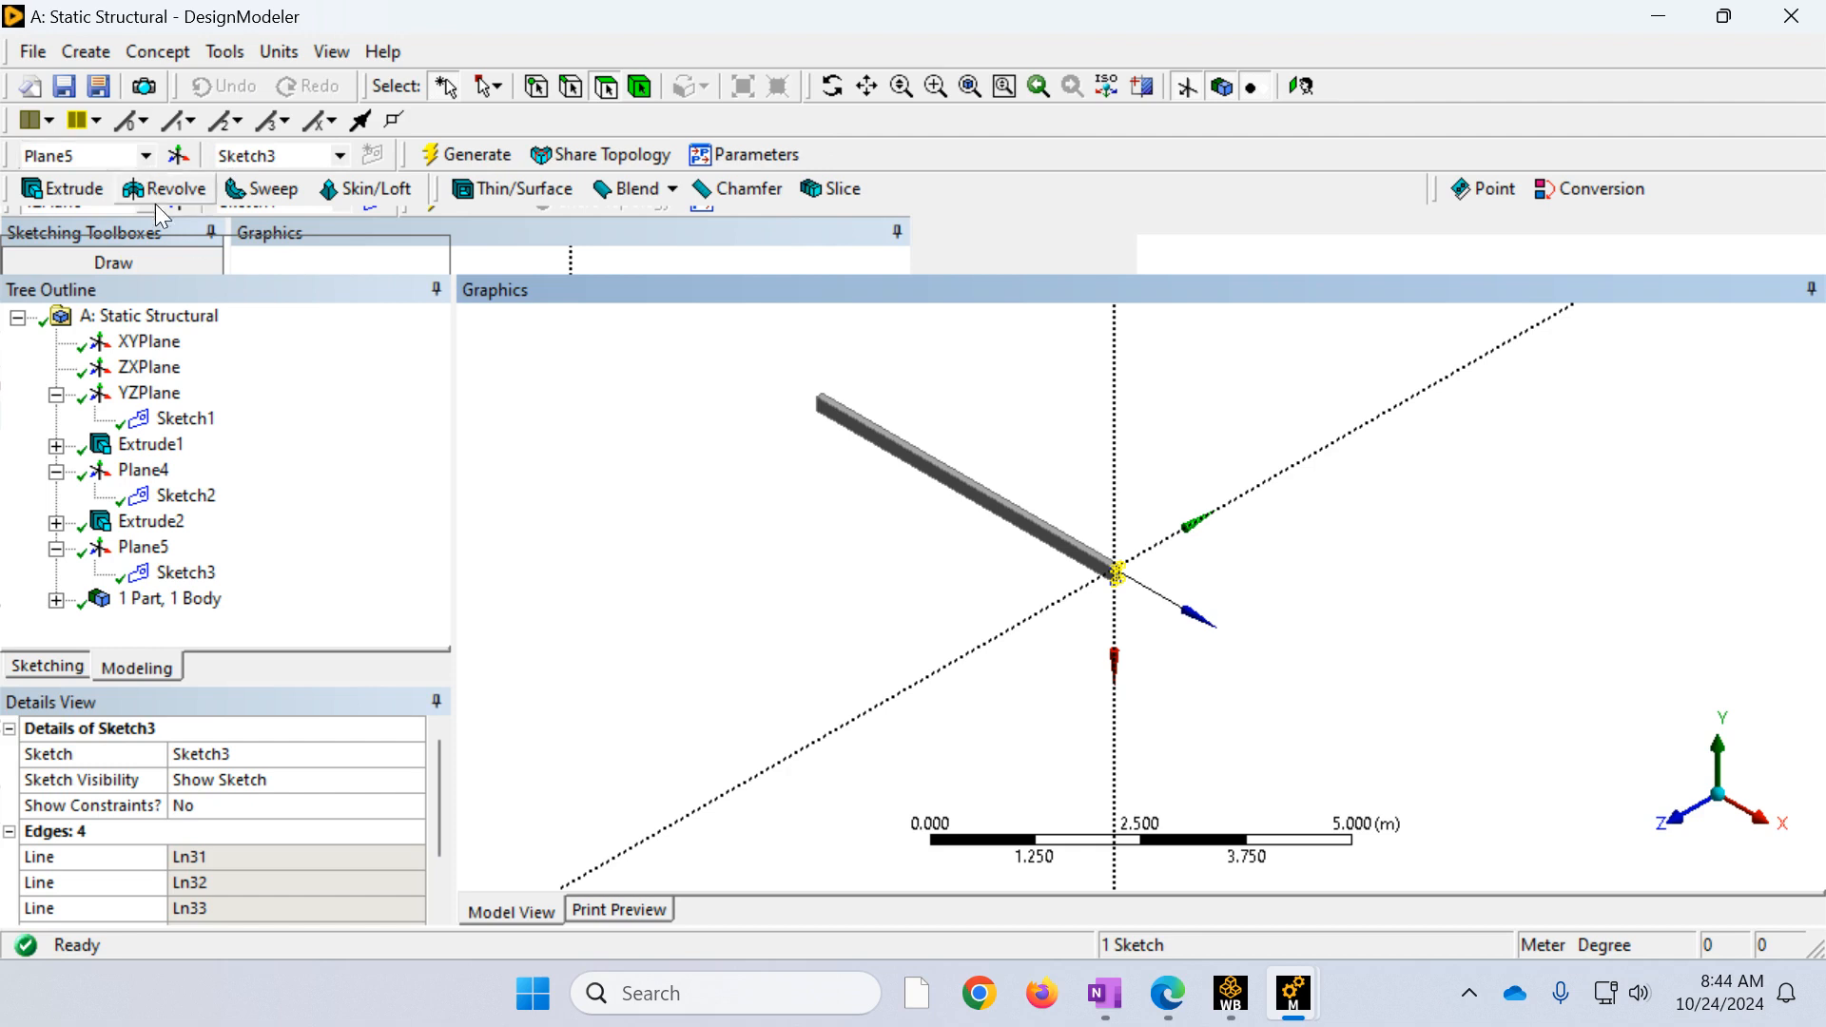
{"action": "left_click", "coordinate": [40, 192]}
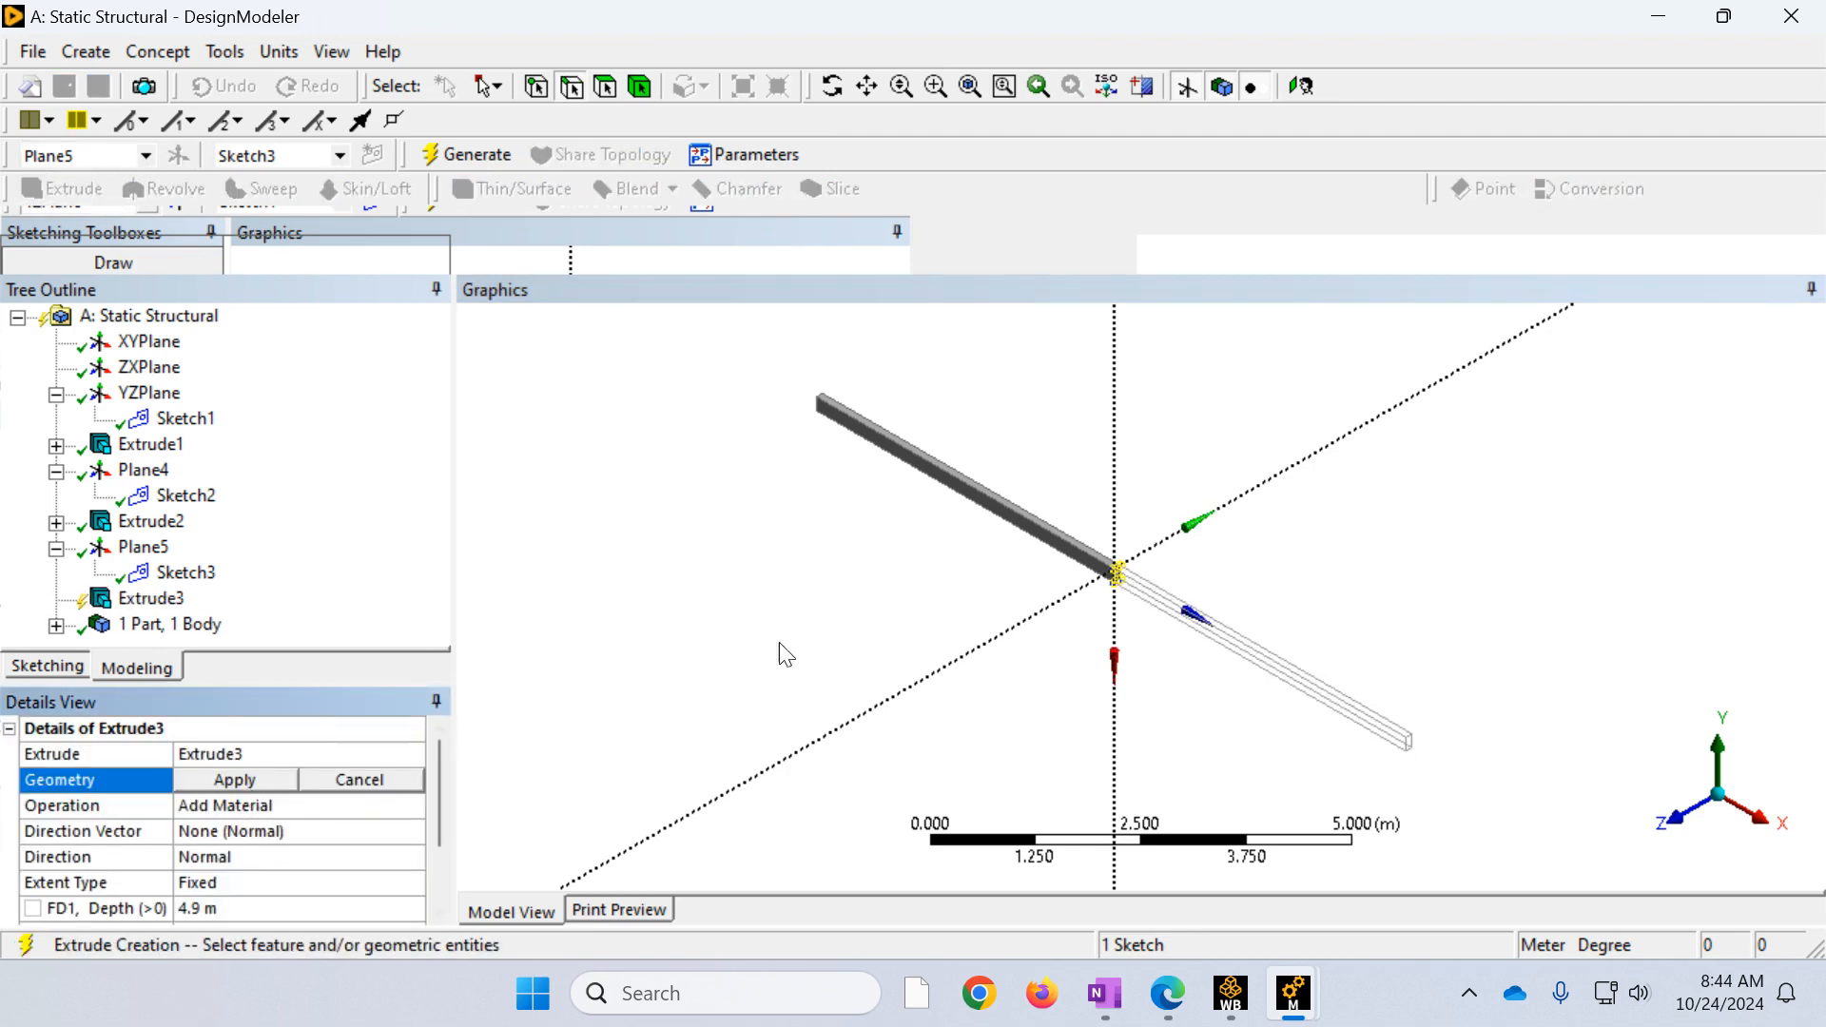
{"action": "scroll", "coordinate": [1132, 625], "scroll_direction": "up", "scroll_amount": 10}
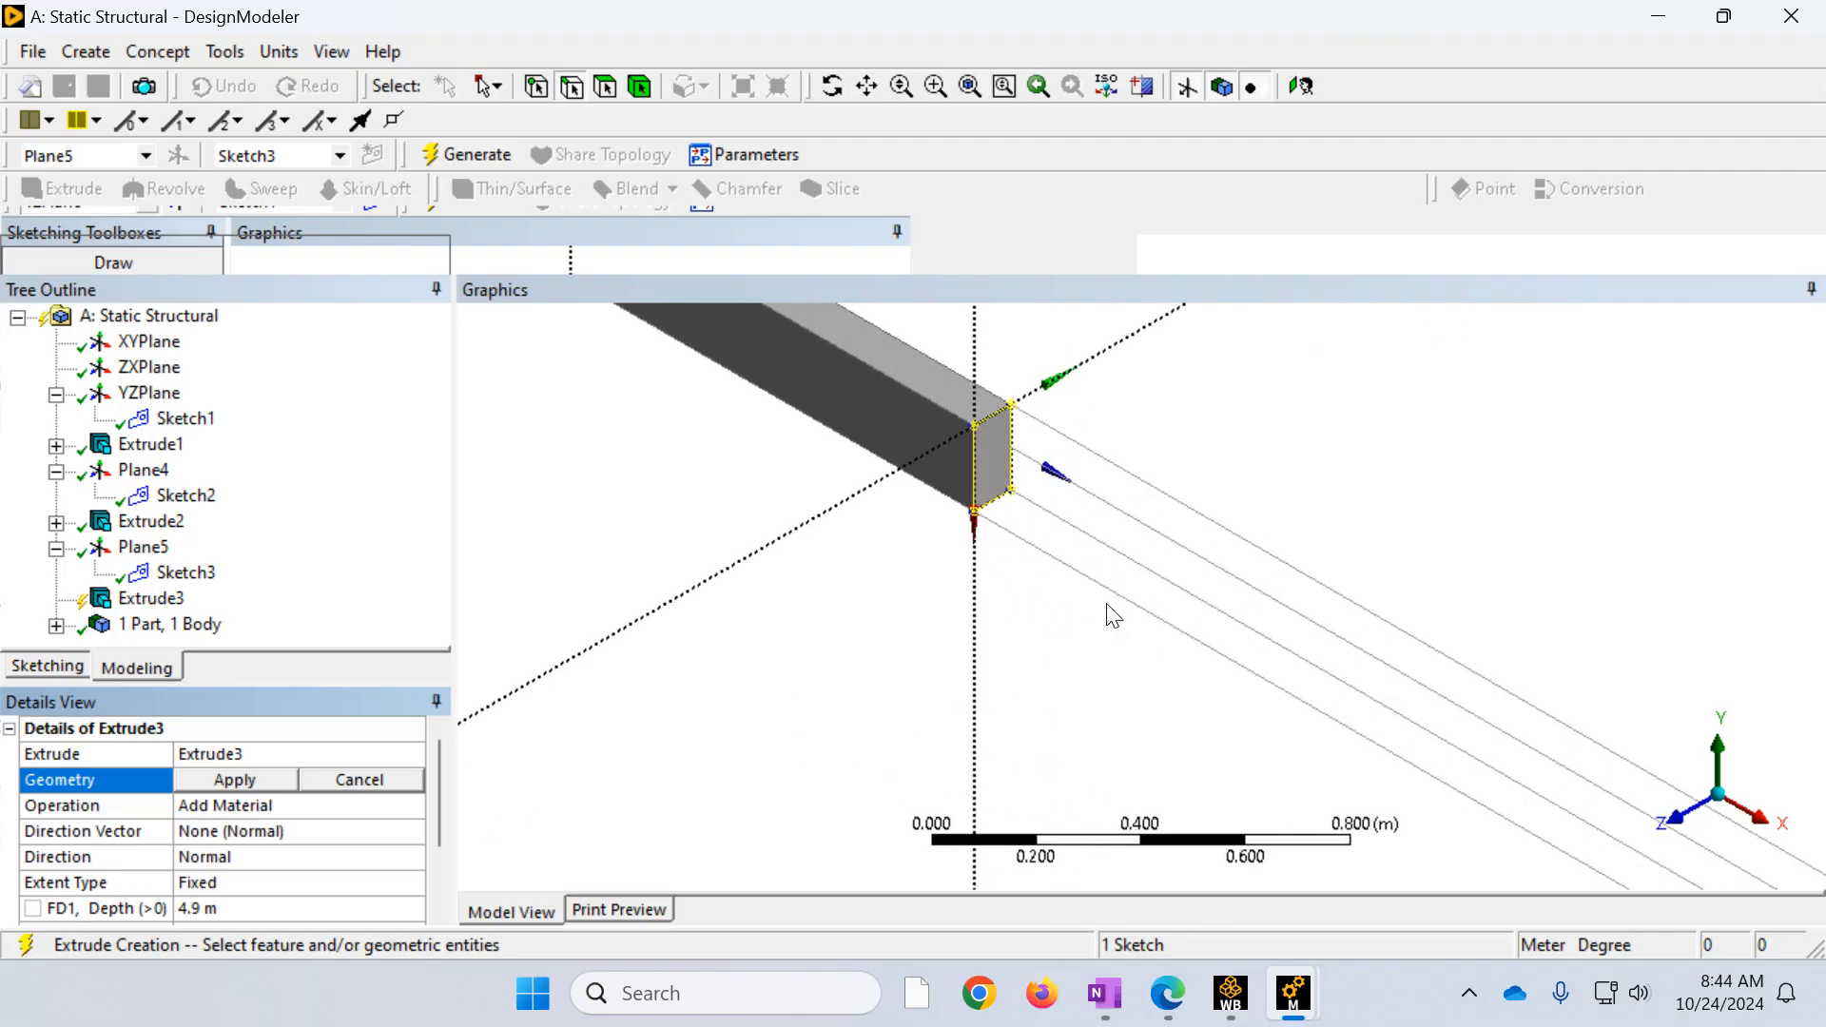
{"action": "left_click", "coordinate": [976, 460]}
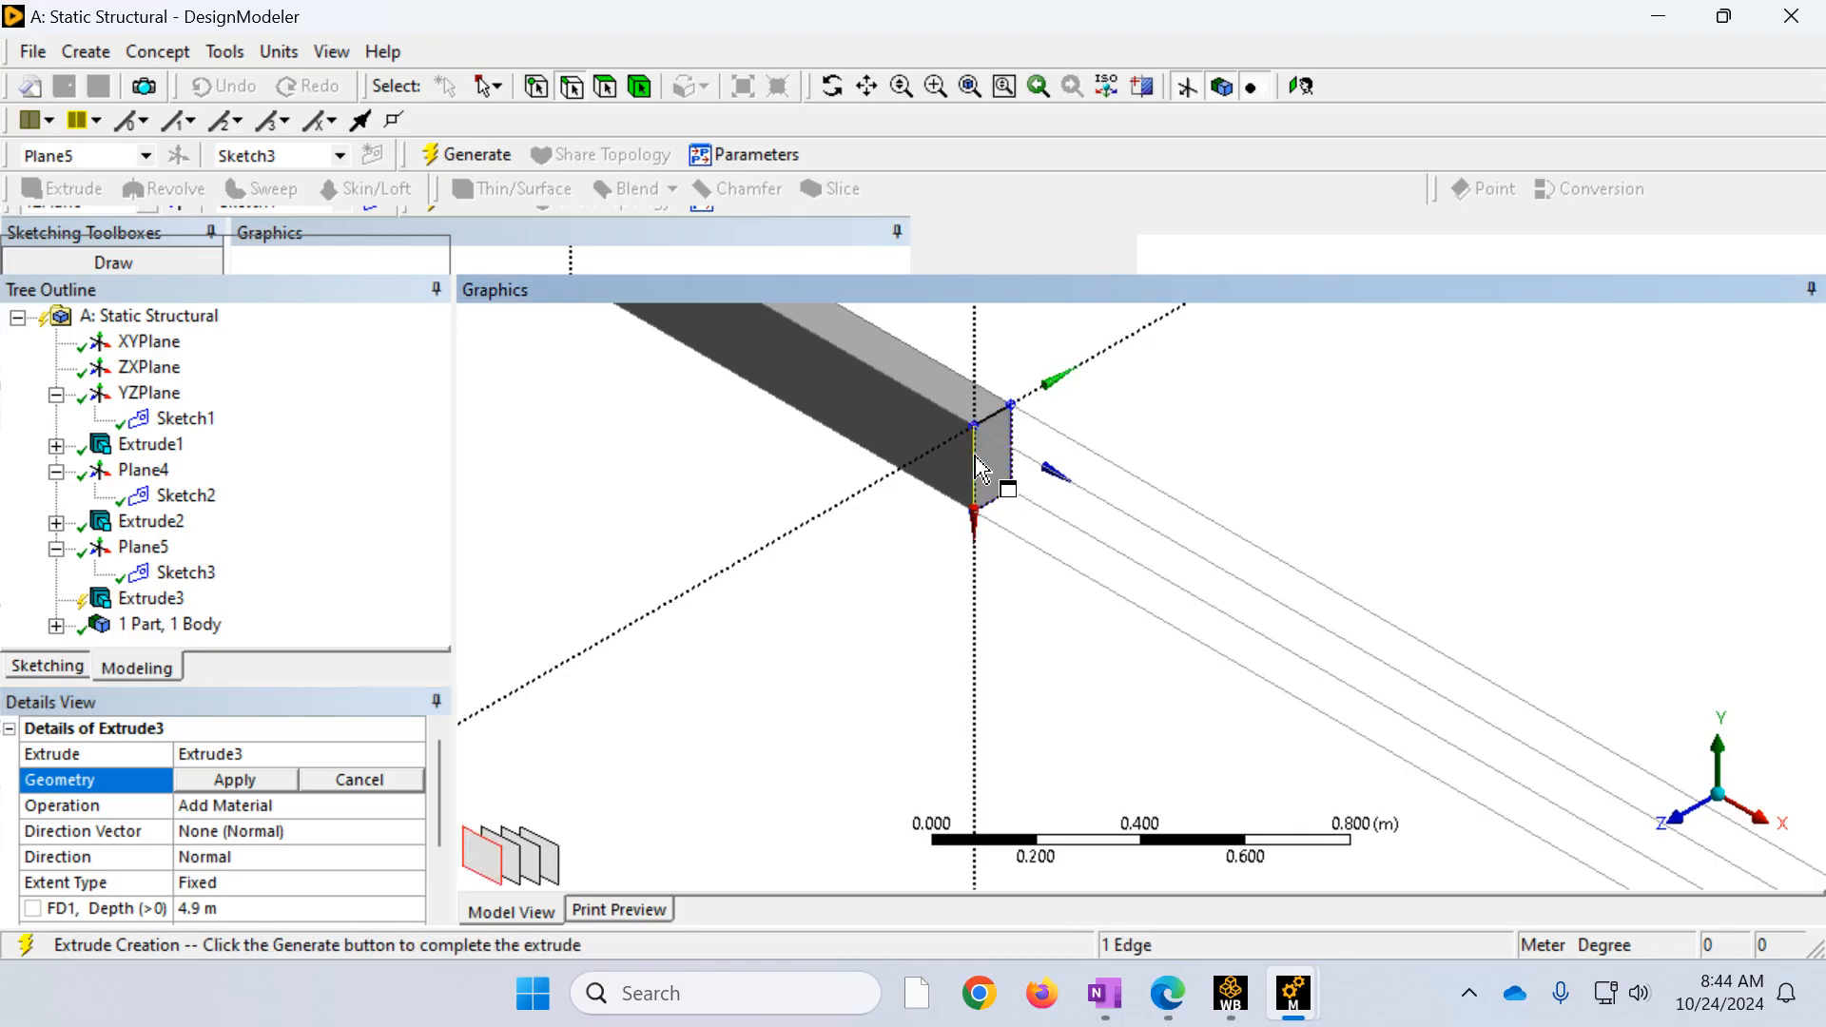
{"action": "left_click", "coordinate": [238, 784]}
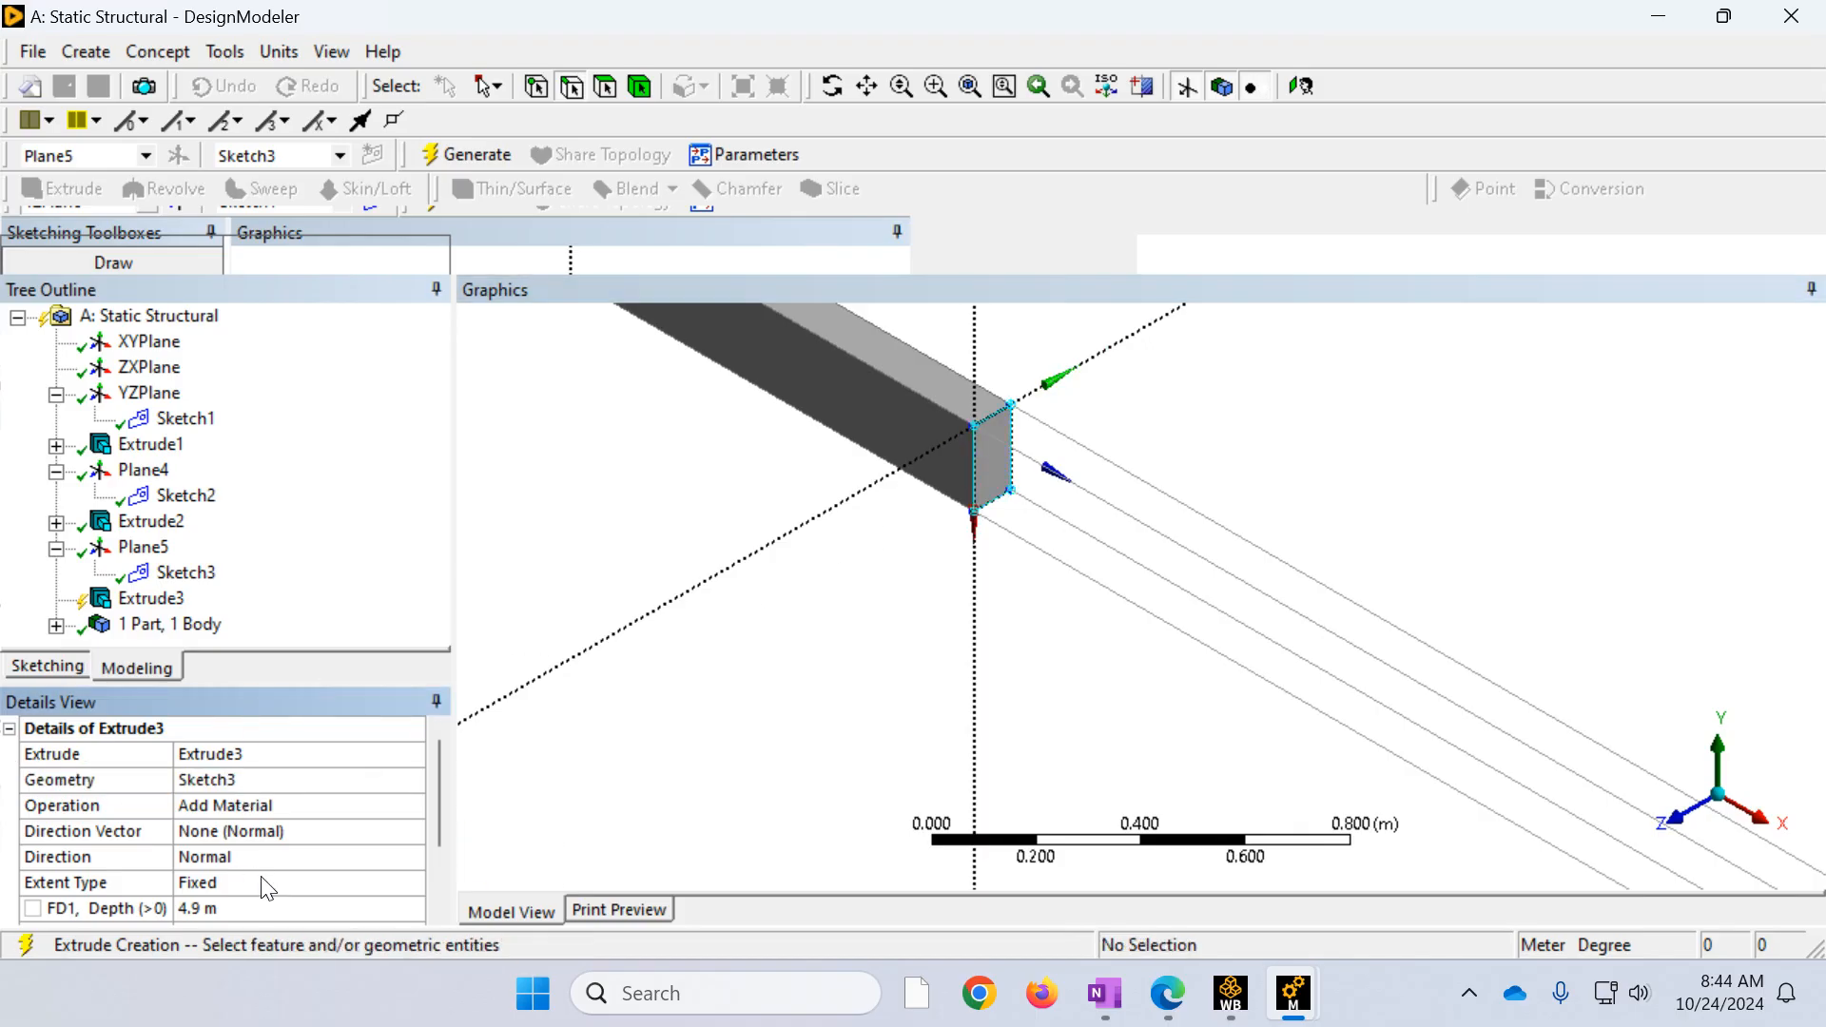
{"action": "left_click", "coordinate": [244, 906]}
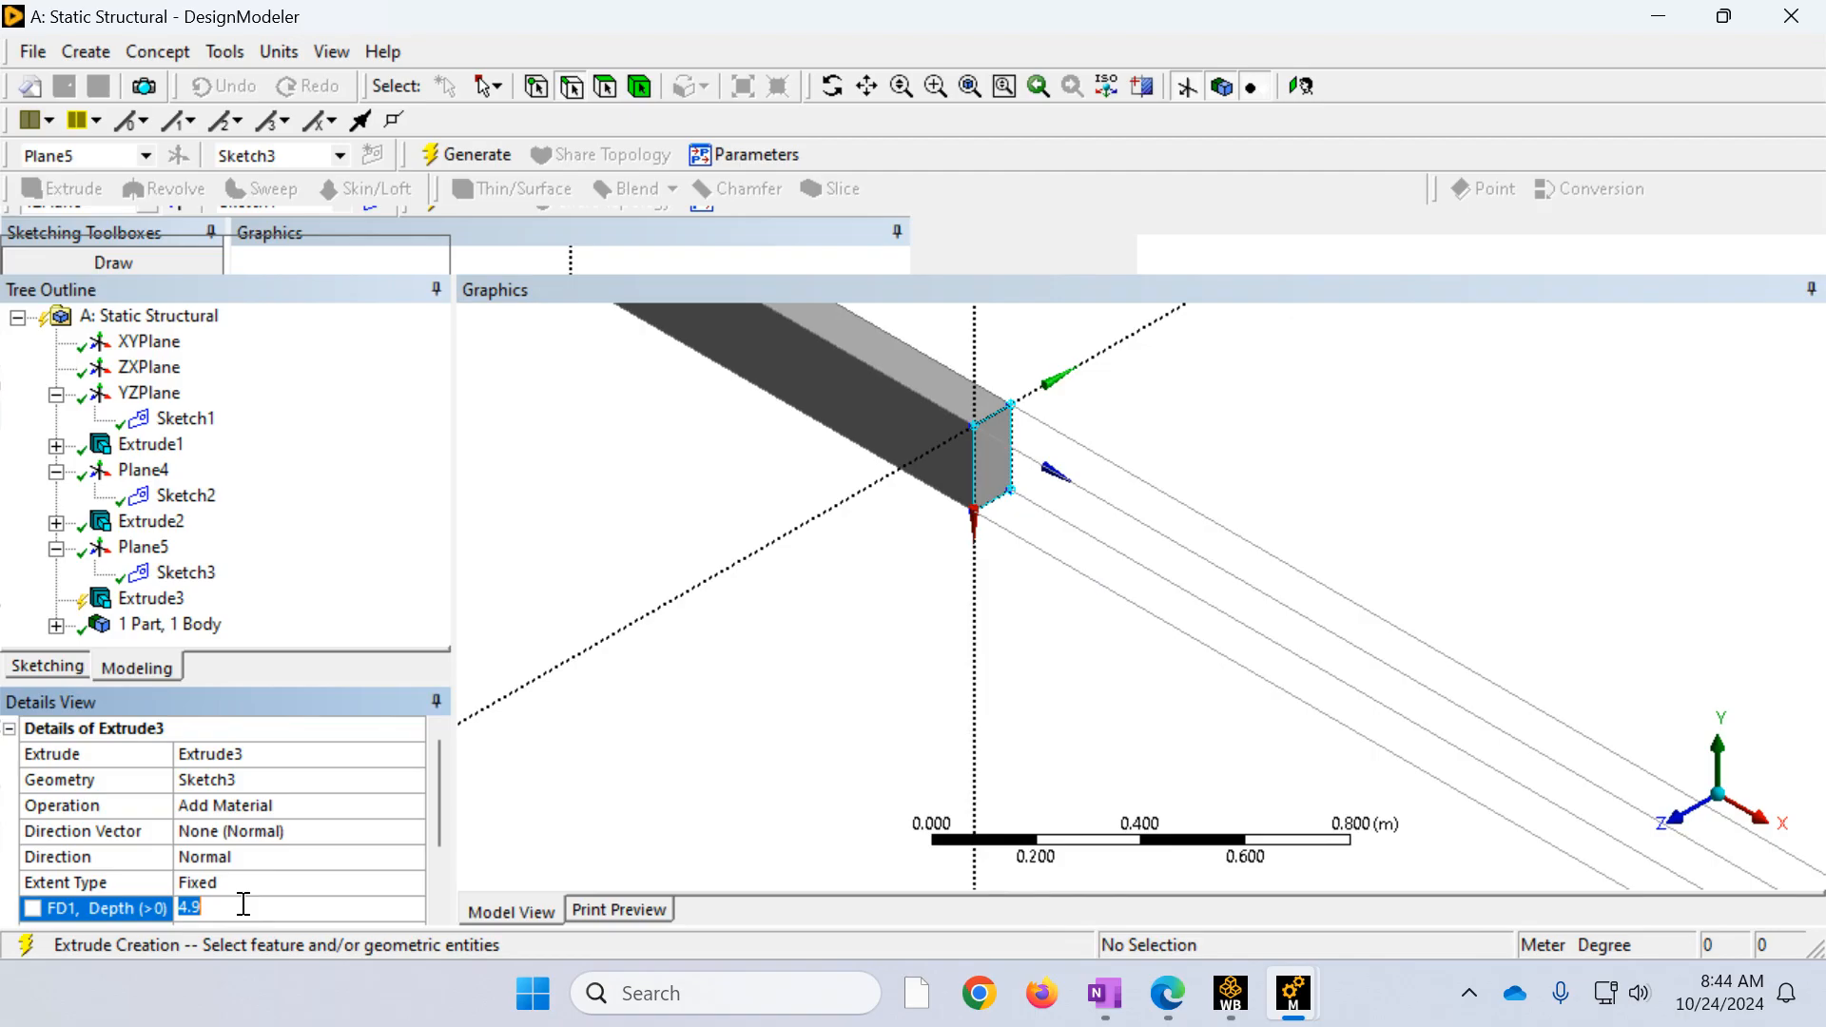
{"action": "type", "text": ".1"}
{"action": "key", "text": "Return"}
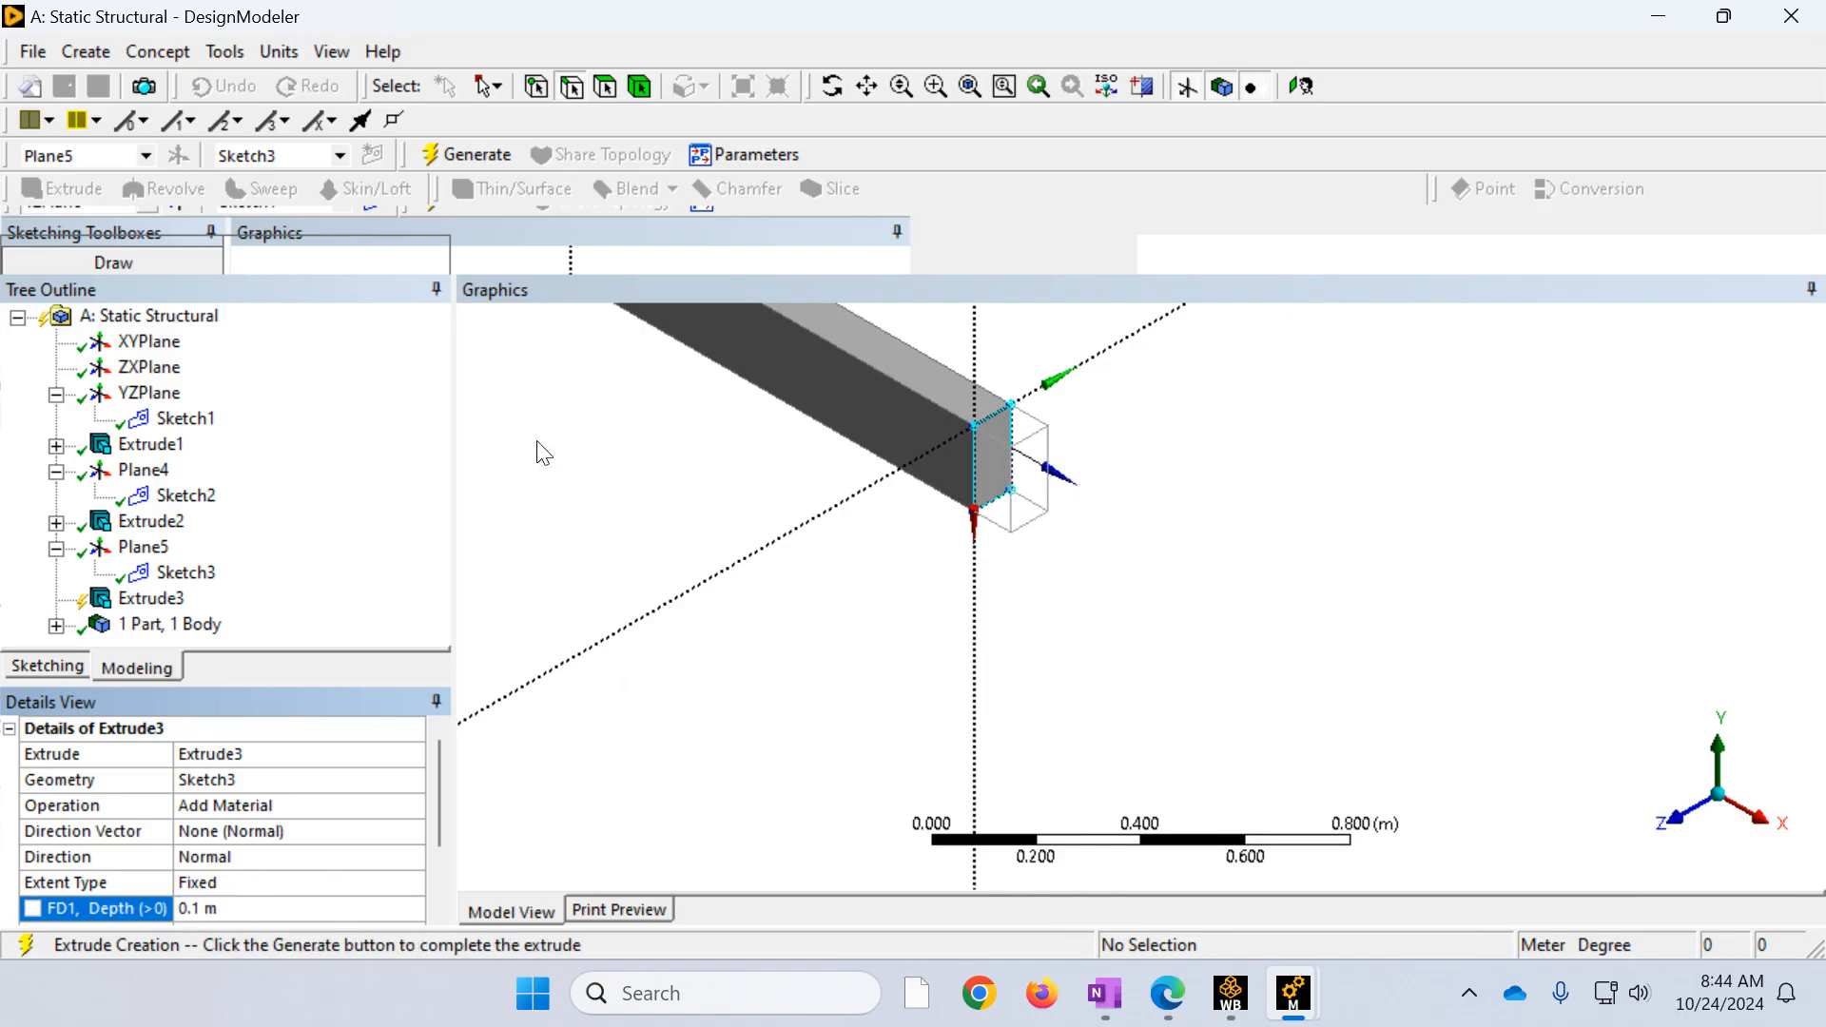
{"action": "left_click", "coordinate": [473, 152]}
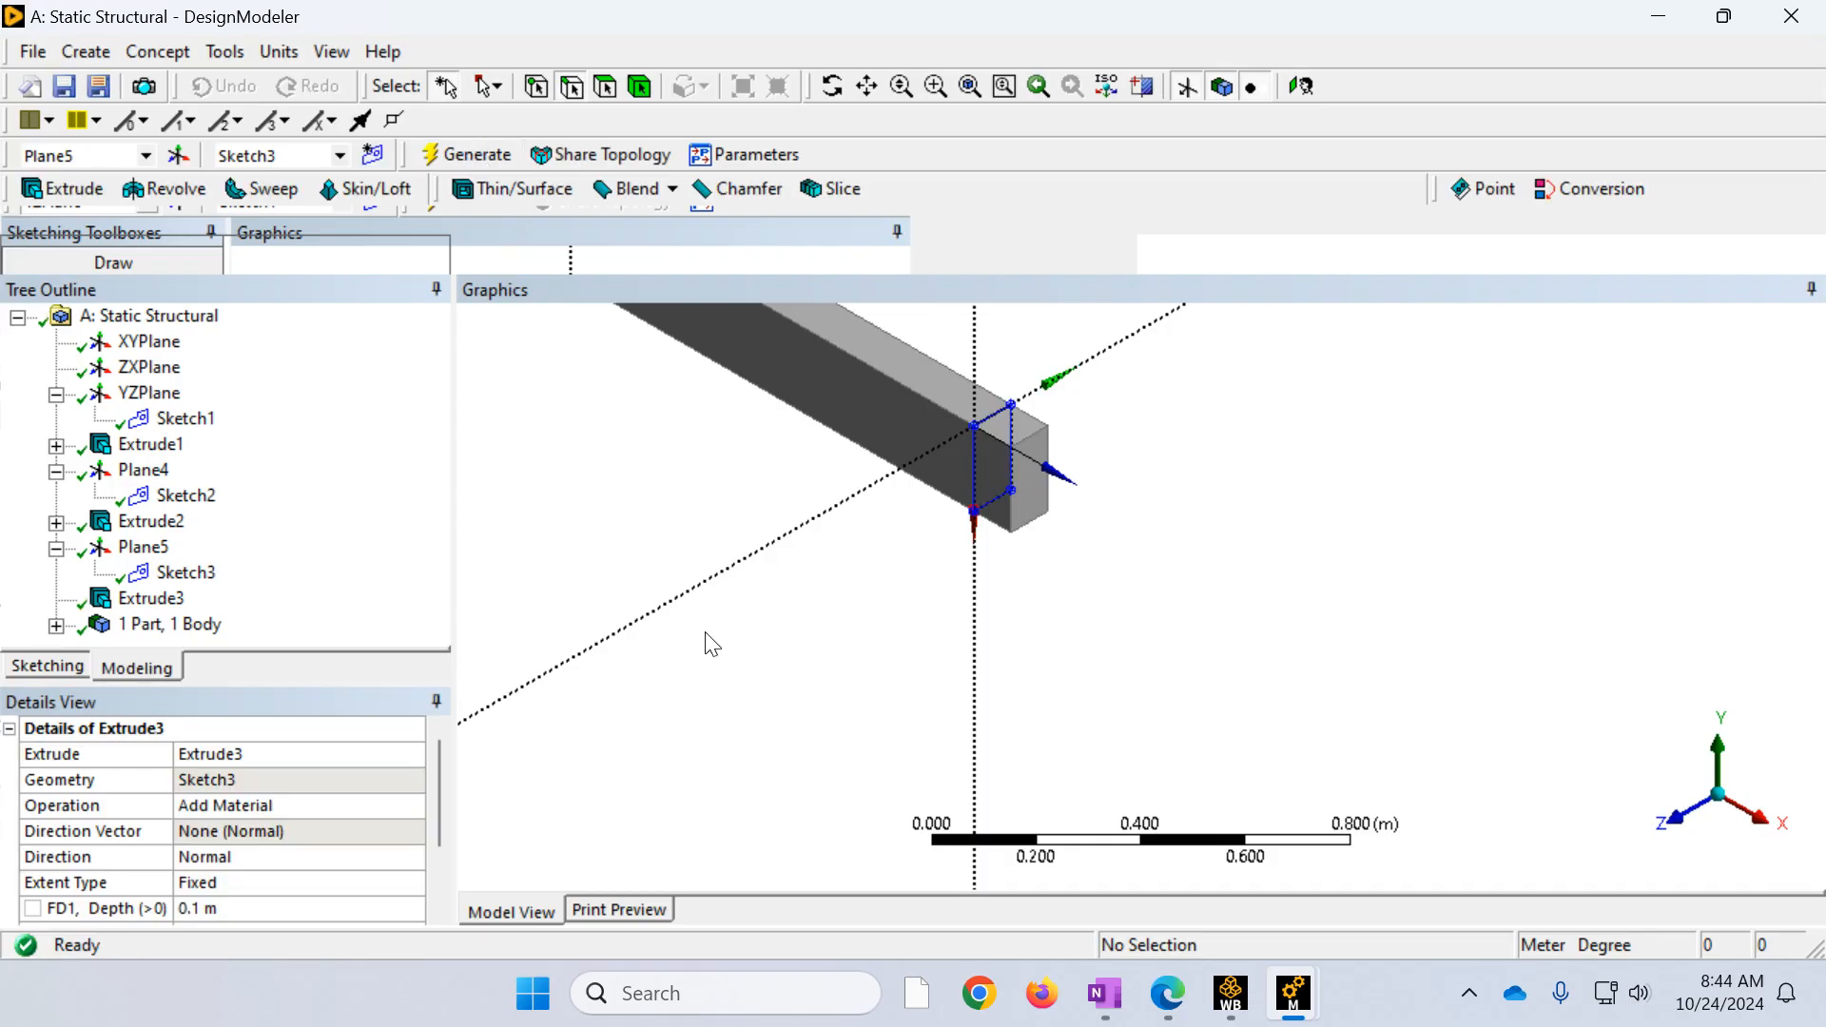
Step: Create and generate a From Face outline plane on the end face of the new 0.1 m segment
{"action": "scroll", "coordinate": [813, 597], "scroll_direction": "down", "scroll_amount": 3}
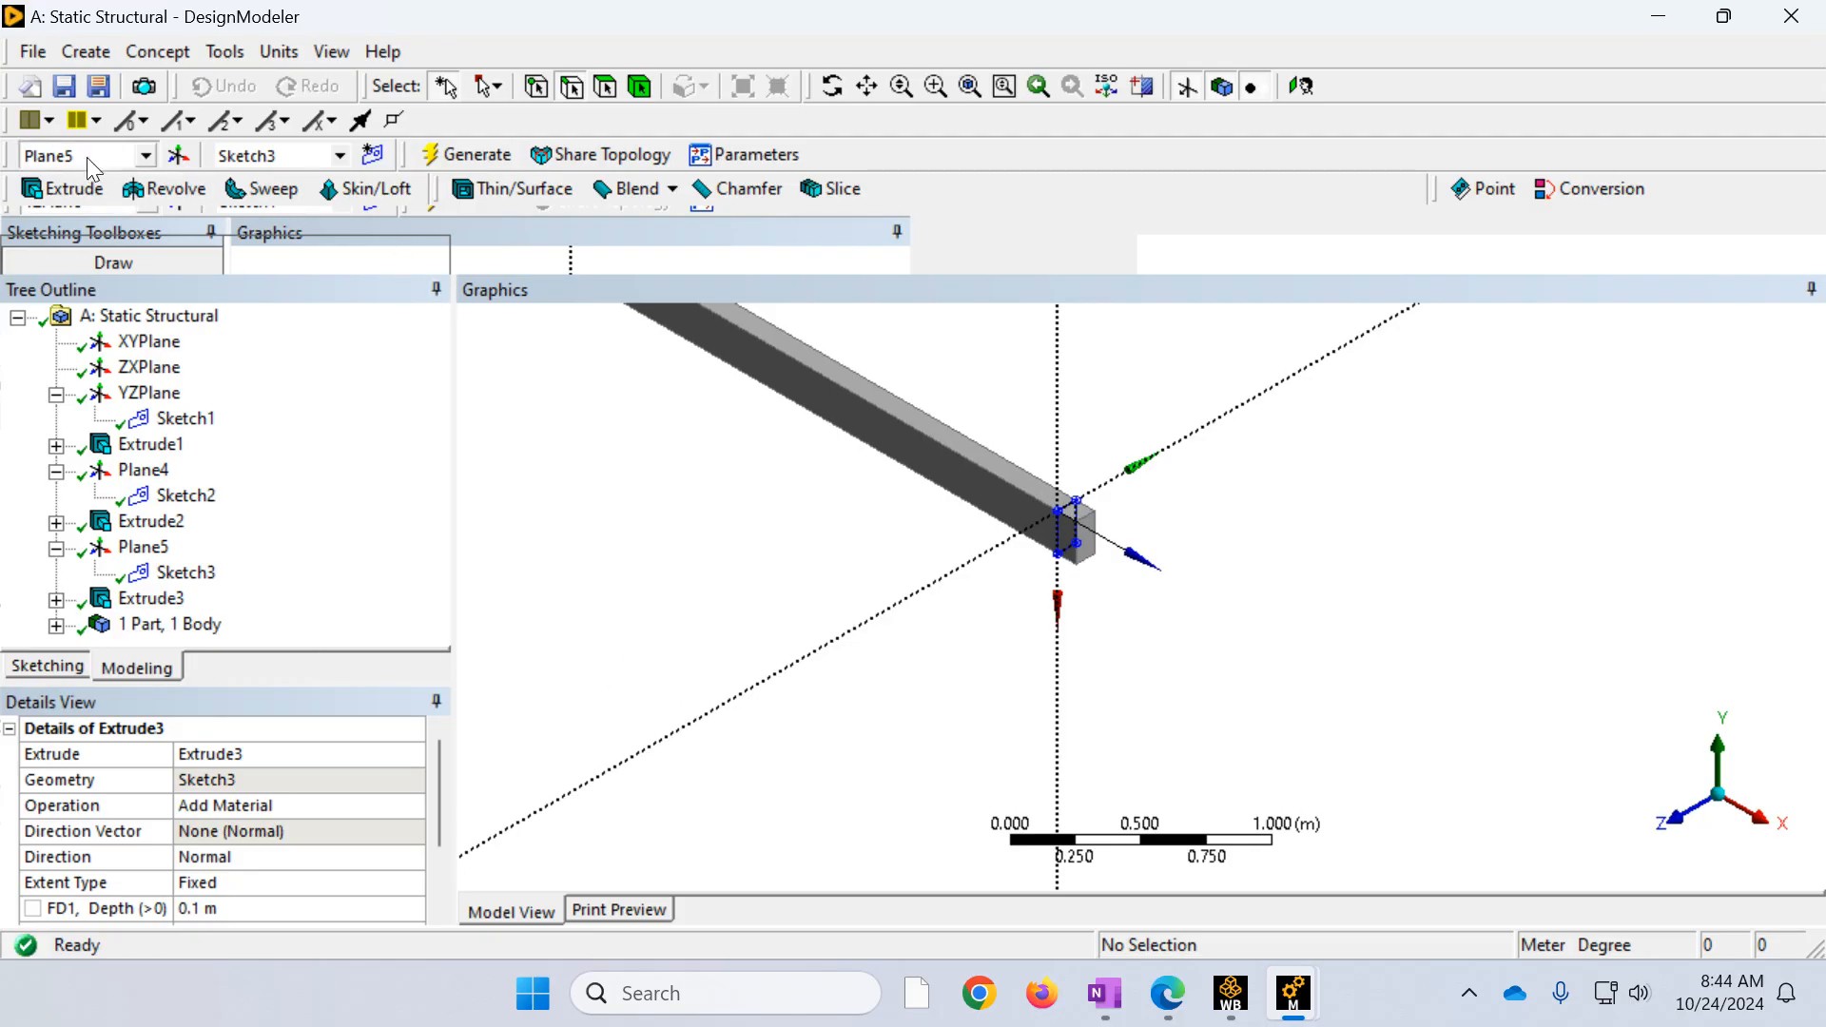
{"action": "left_click", "coordinate": [86, 51]}
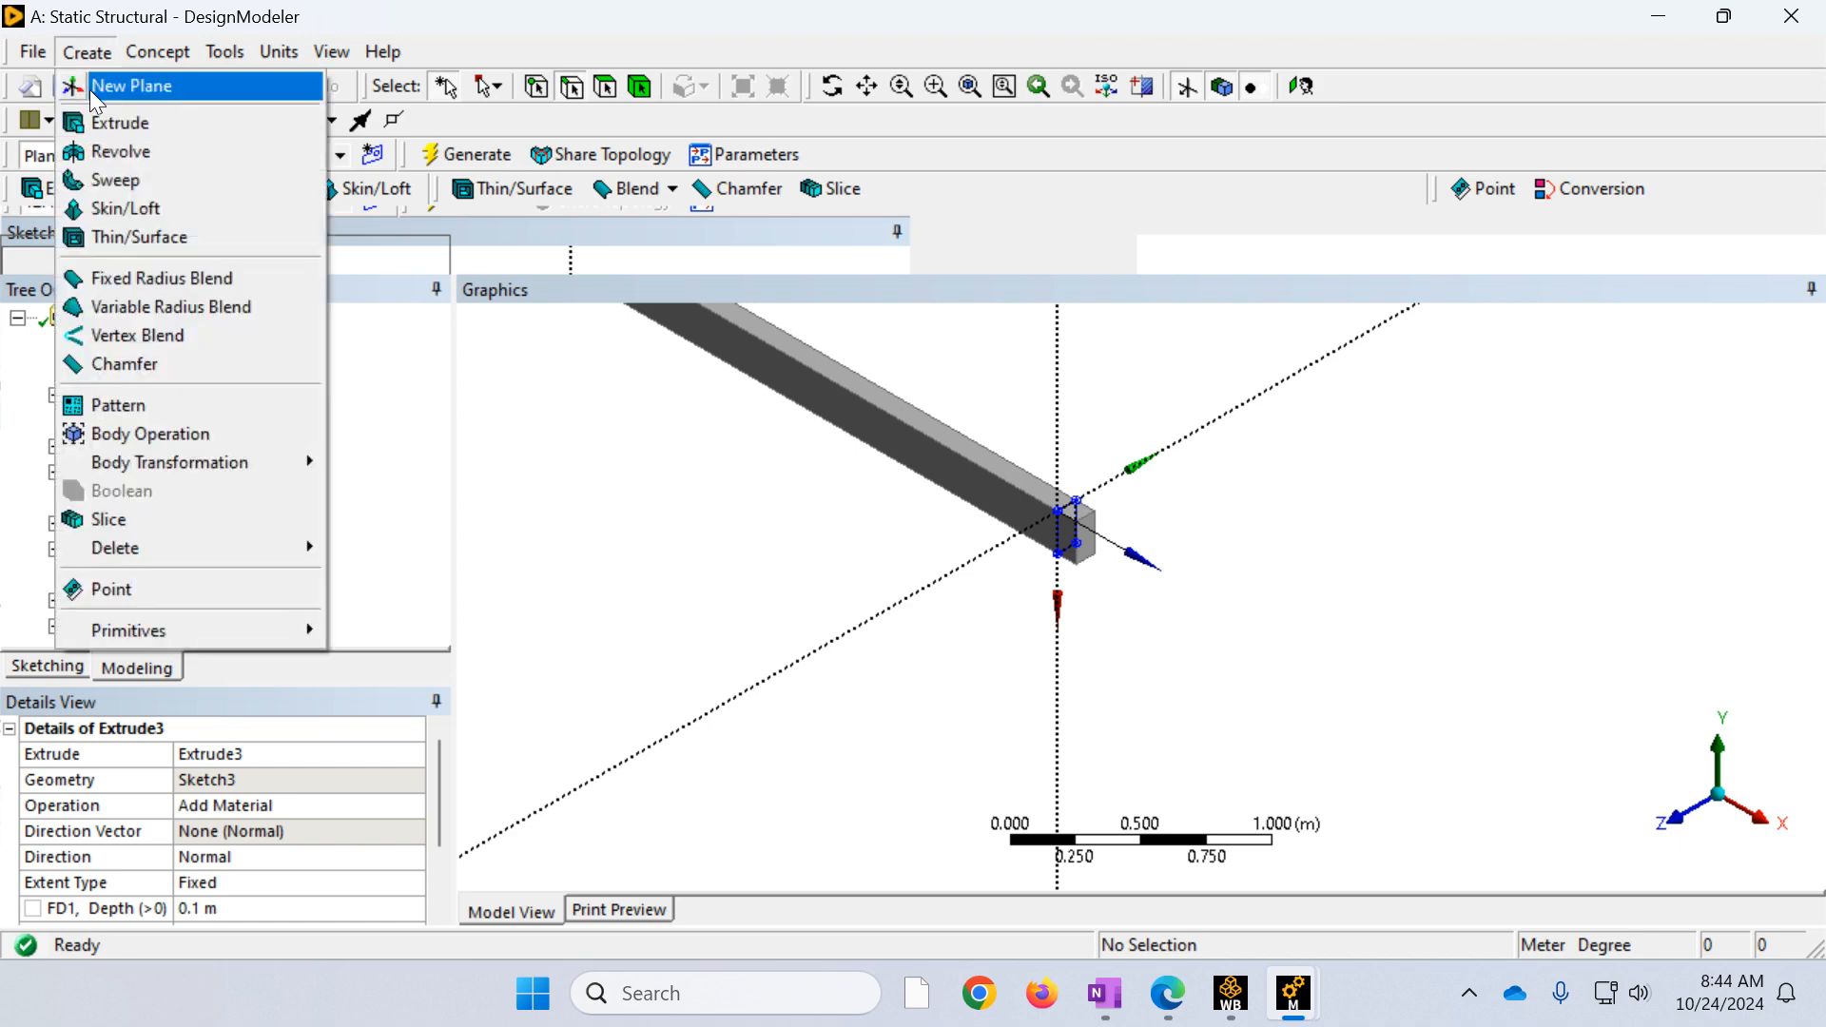
{"action": "left_click", "coordinate": [90, 86]}
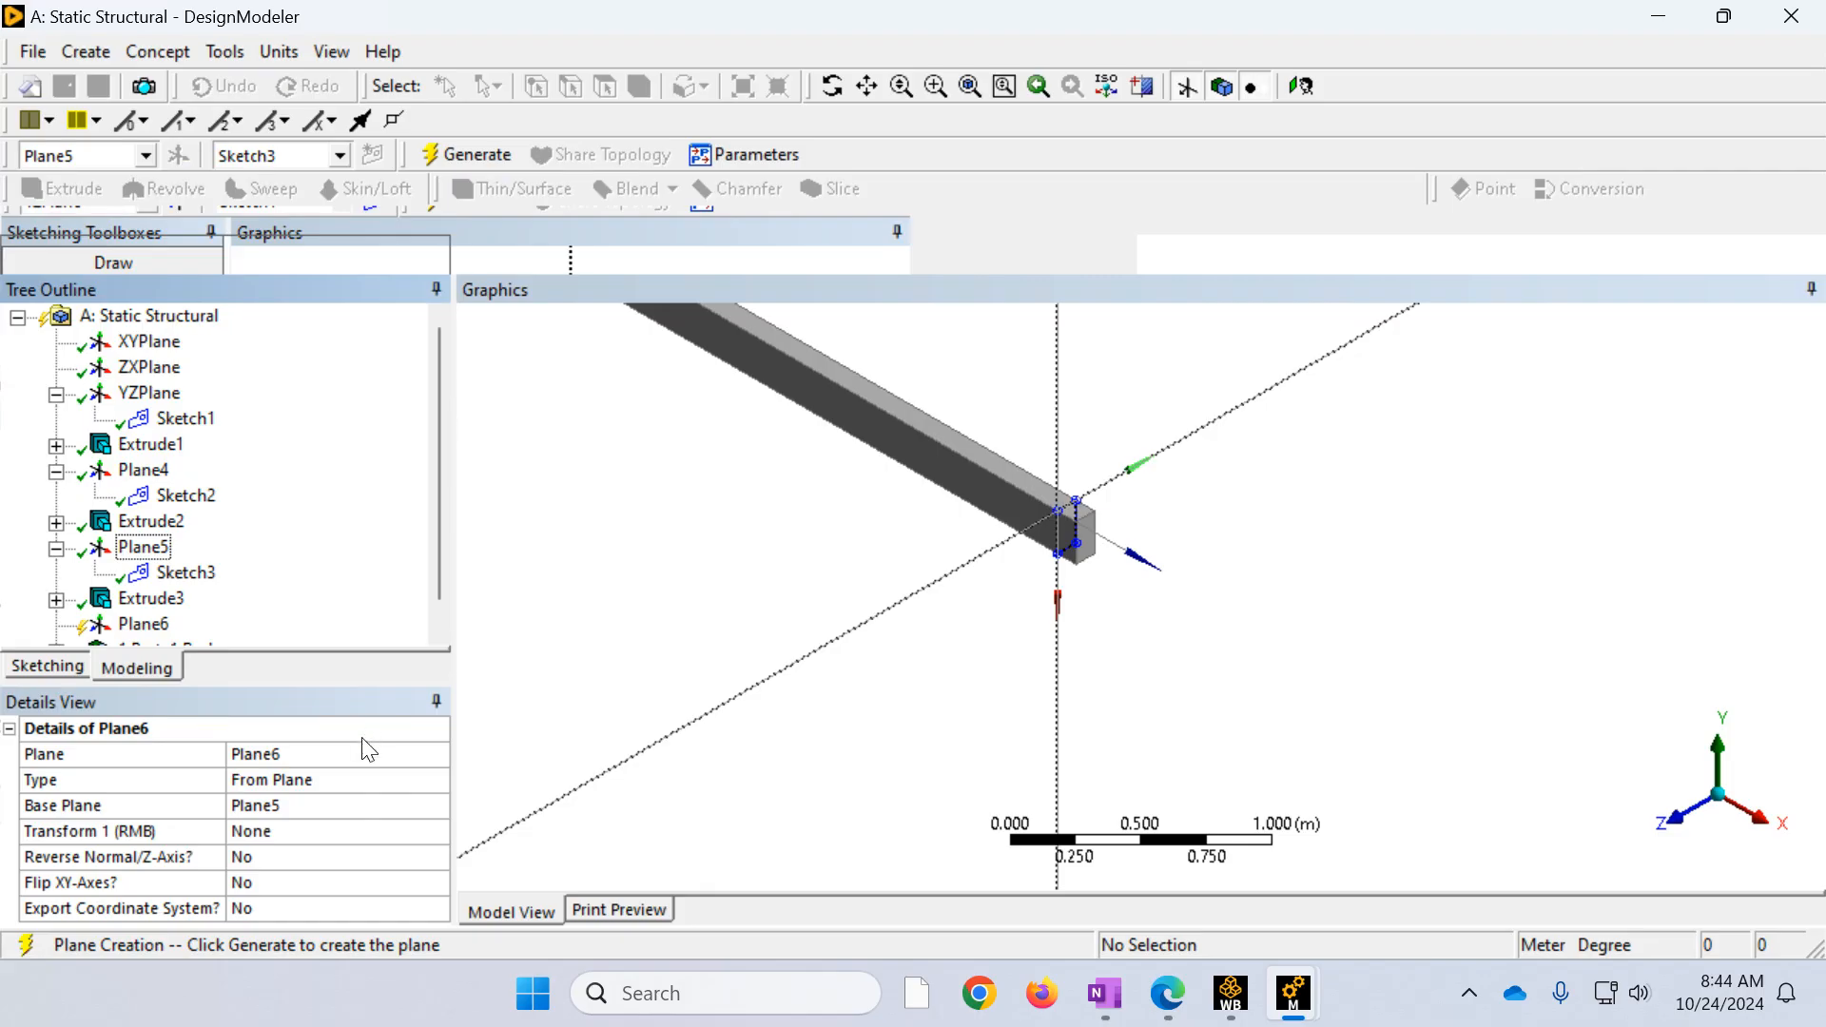
{"action": "left_click", "coordinate": [354, 784]}
{"action": "left_click", "coordinate": [438, 780]}
{"action": "left_click", "coordinate": [352, 819]}
{"action": "right_click_drag", "start_coordinate": [1146, 646], "coordinate": [1040, 481]}
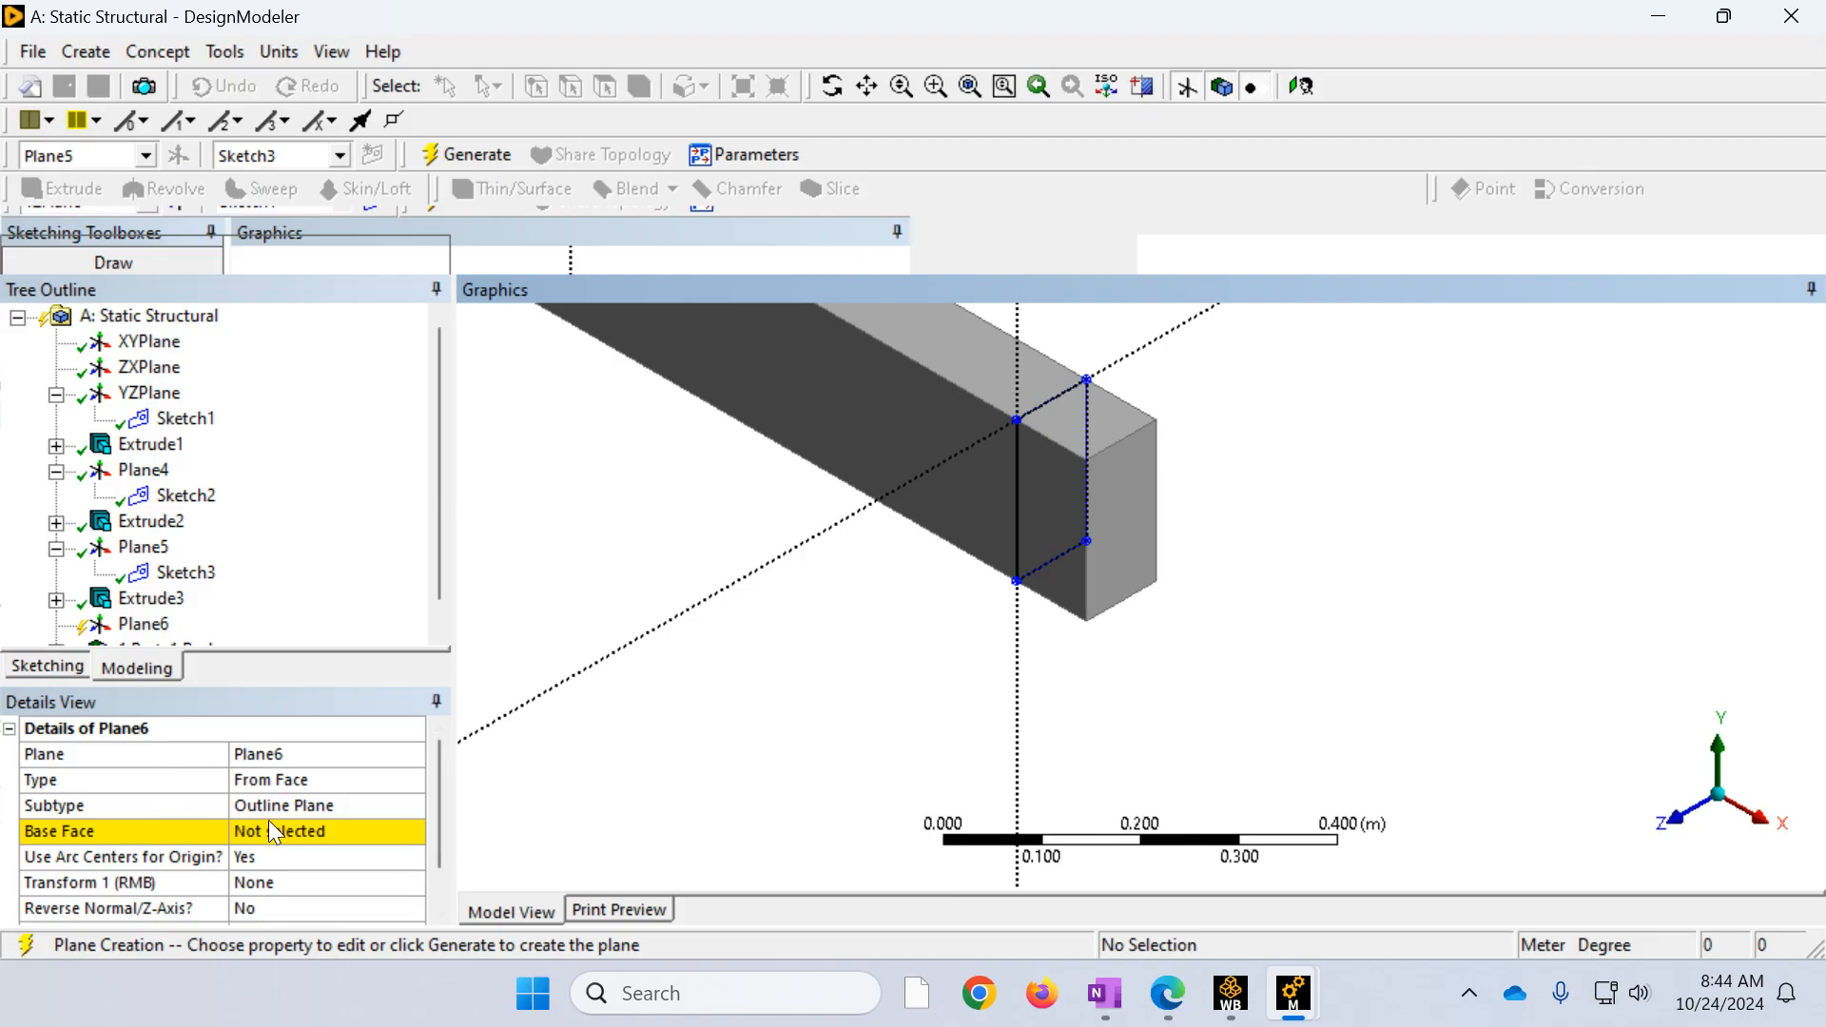
{"action": "left_click", "coordinate": [271, 823]}
{"action": "left_click", "coordinate": [1125, 551]}
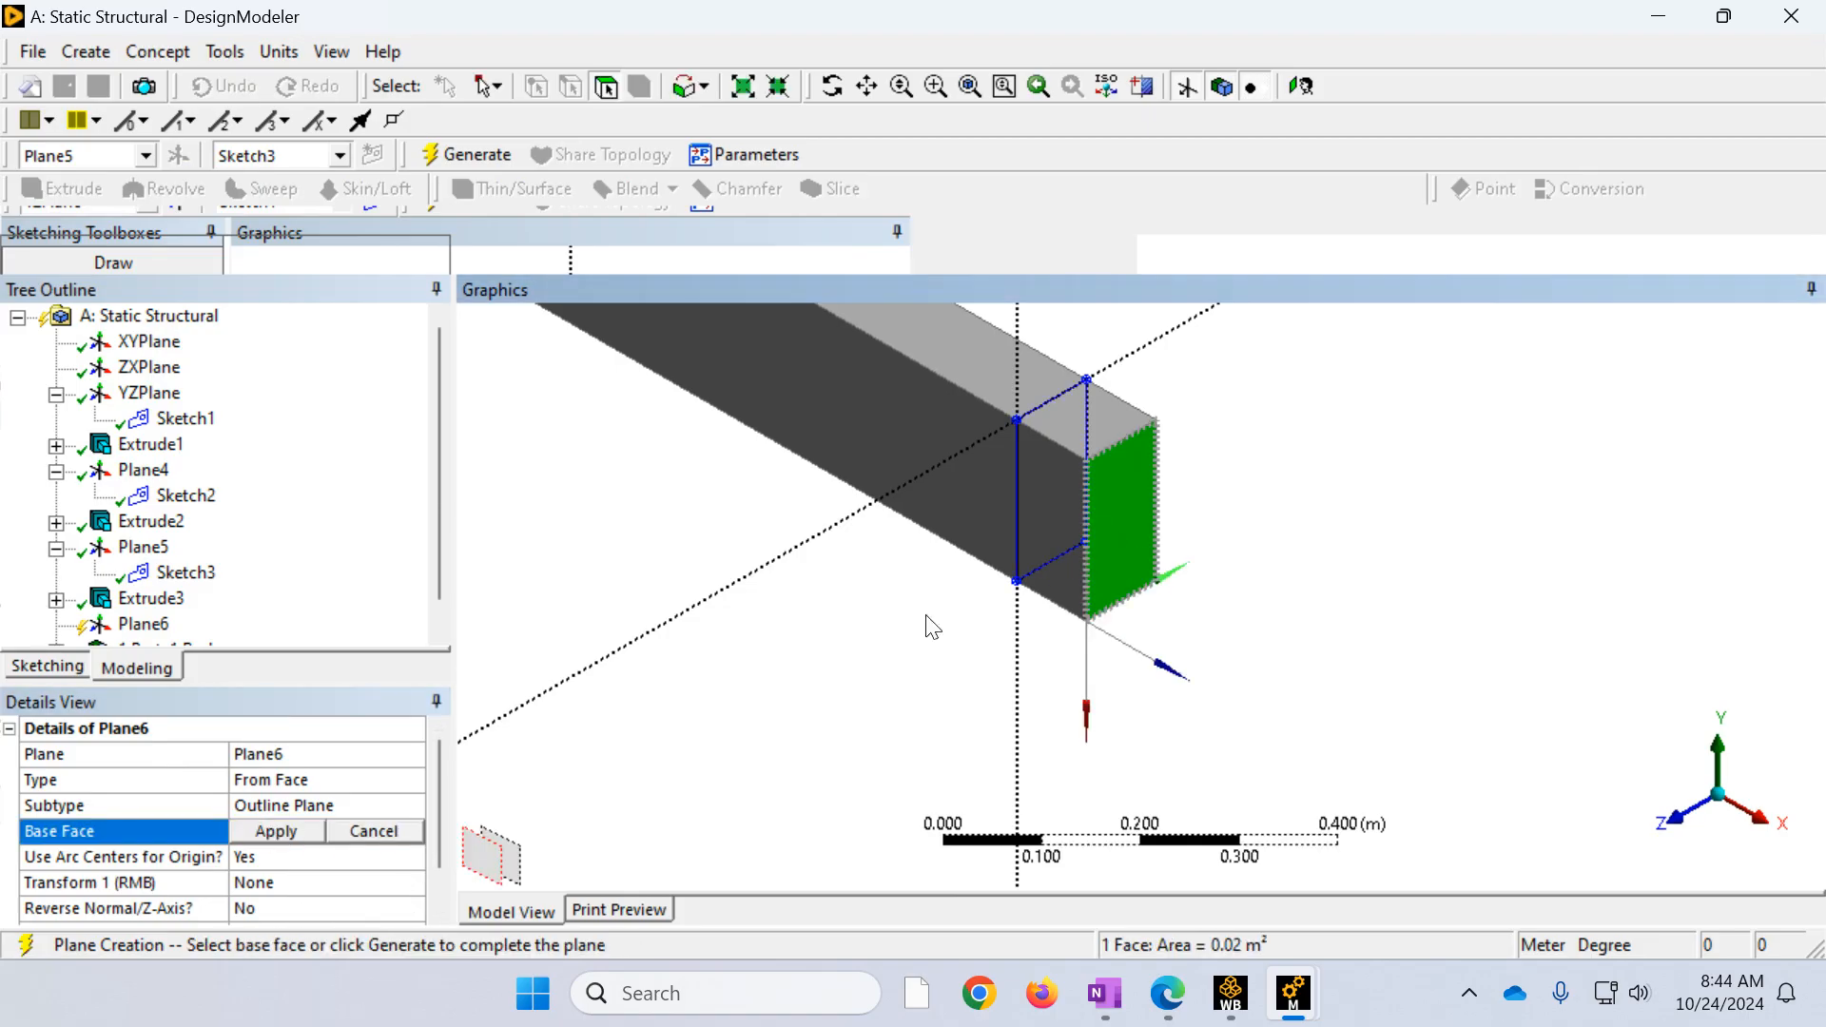
{"action": "left_click", "coordinate": [276, 831]}
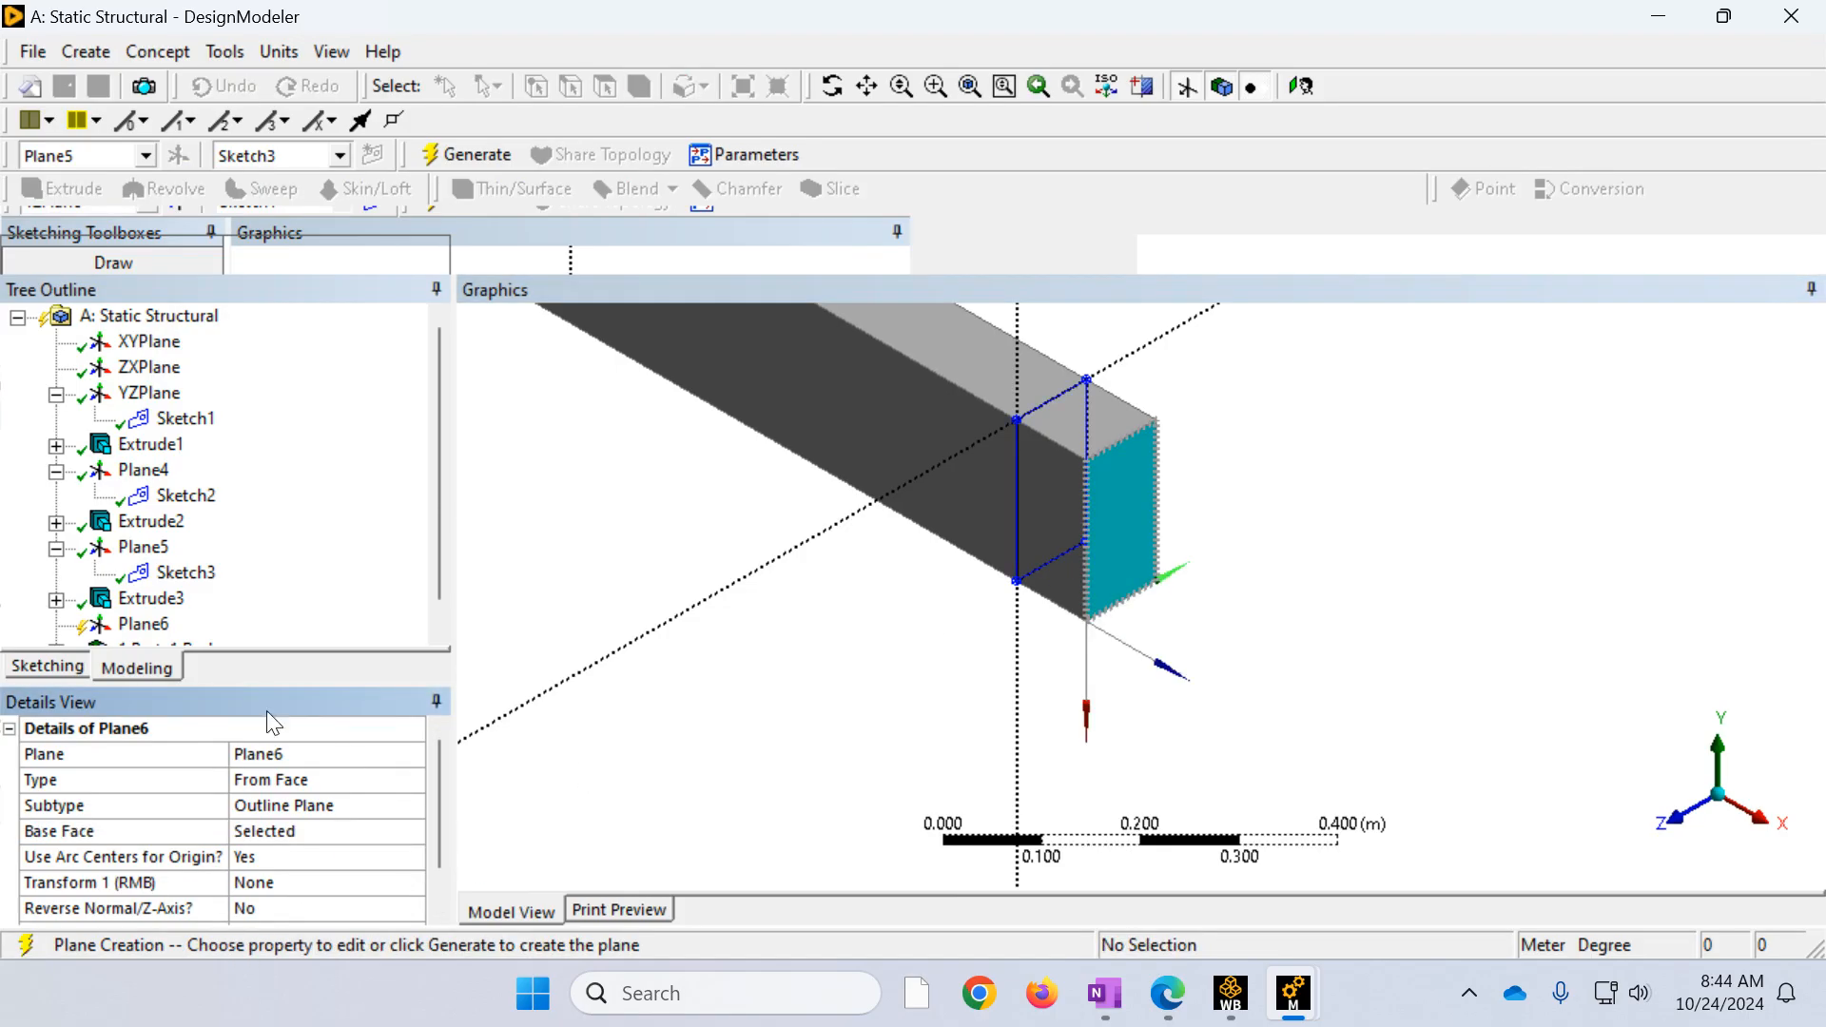
{"action": "left_click", "coordinate": [466, 154]}
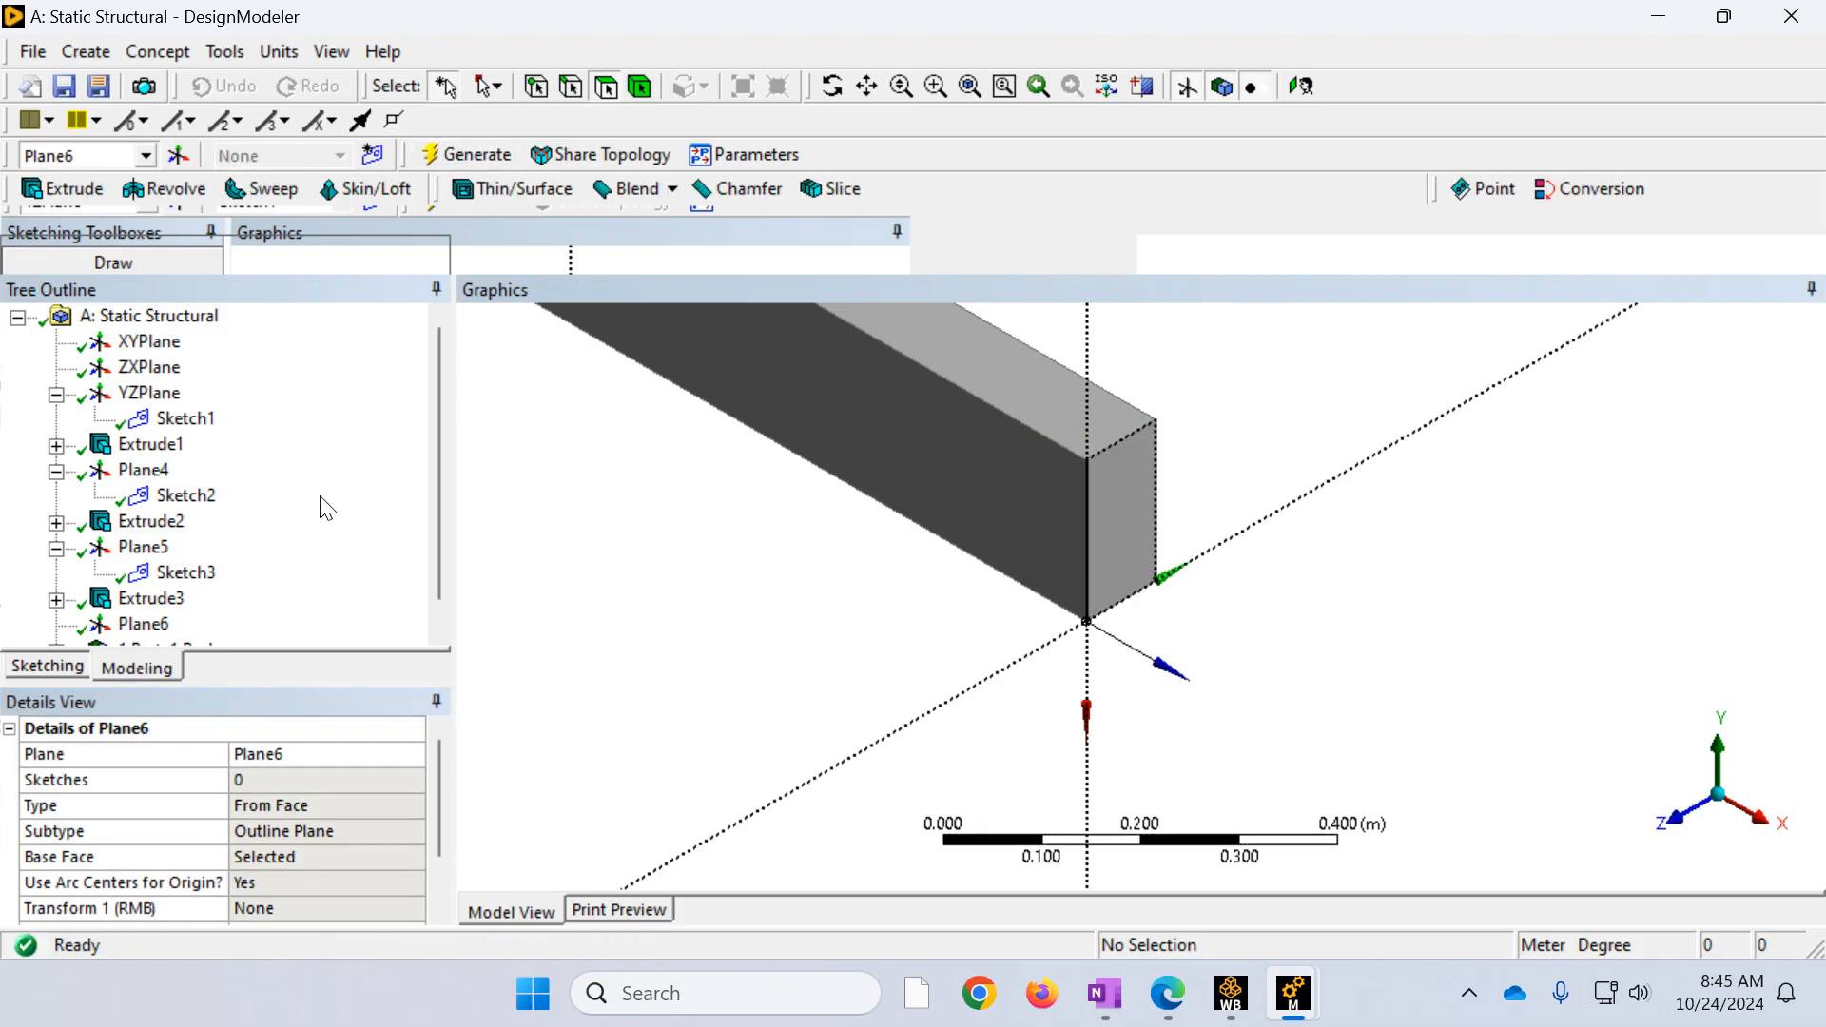
Step: Add a sketch on the 0.1 m segment's end plane and draw a rectangle between opposite corners of its end face
{"action": "left_click", "coordinate": [143, 597]}
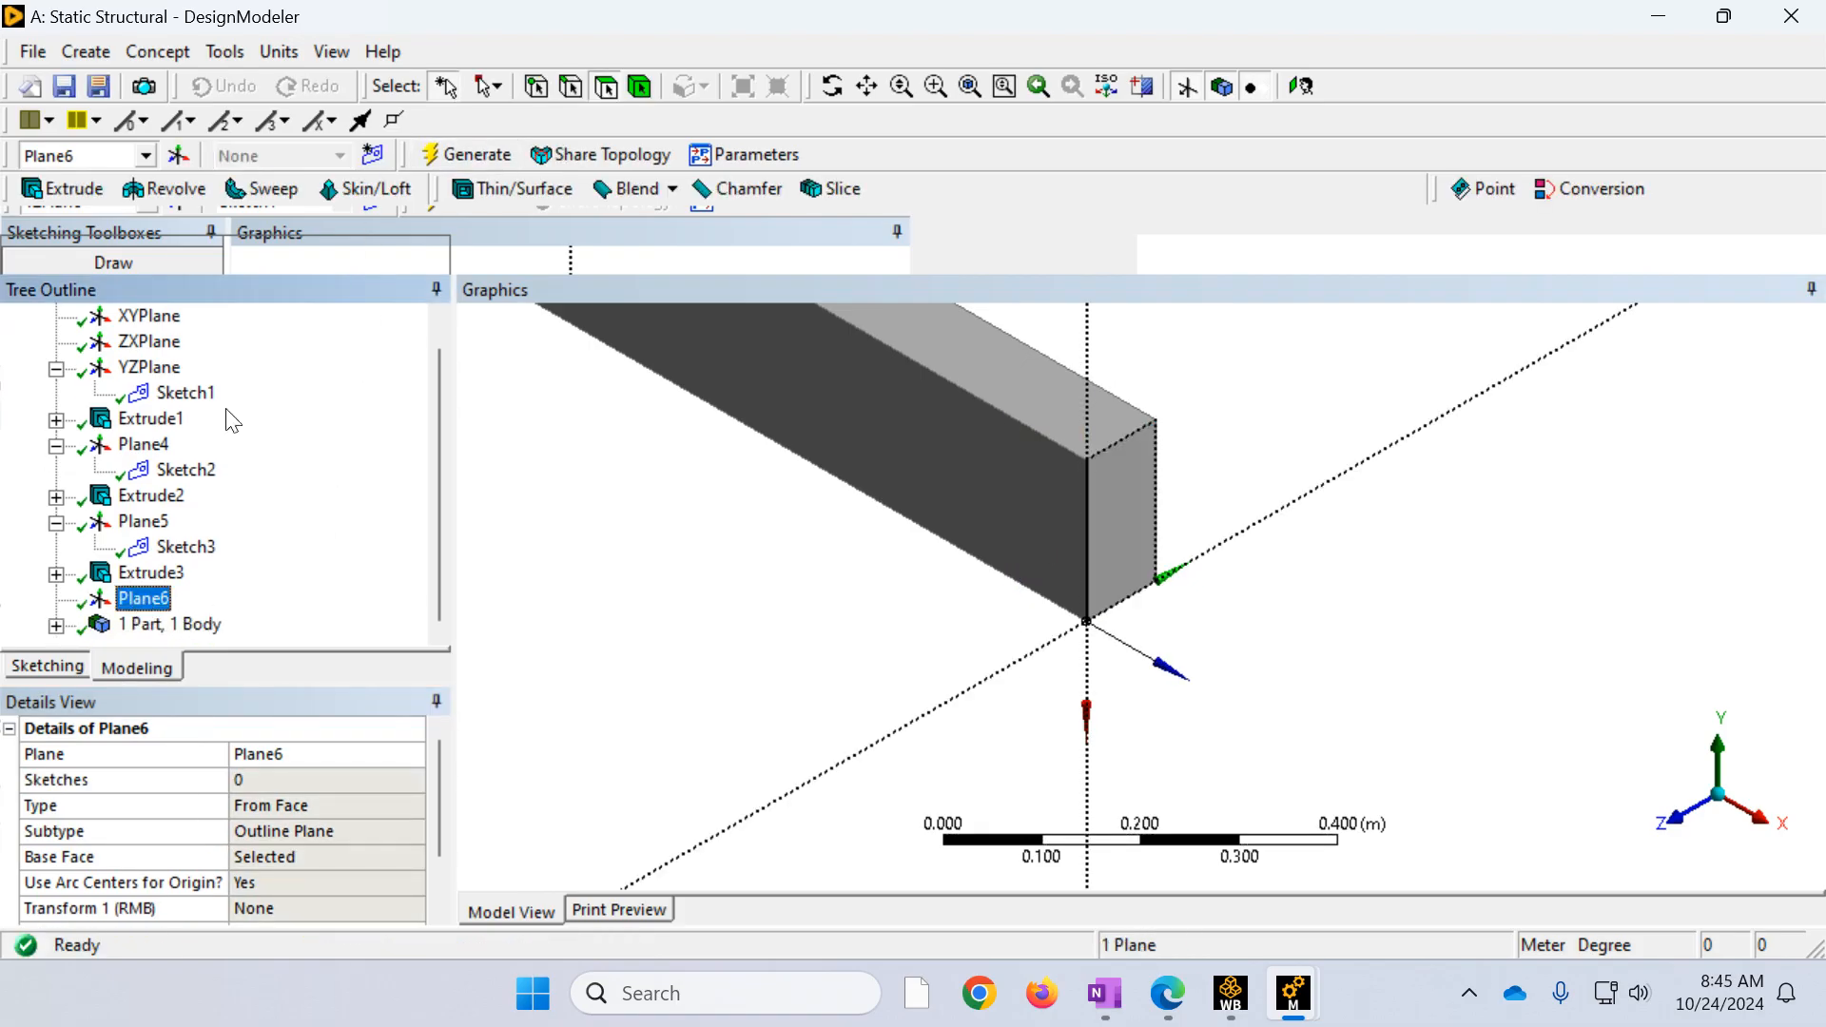
{"action": "left_click", "coordinate": [380, 154]}
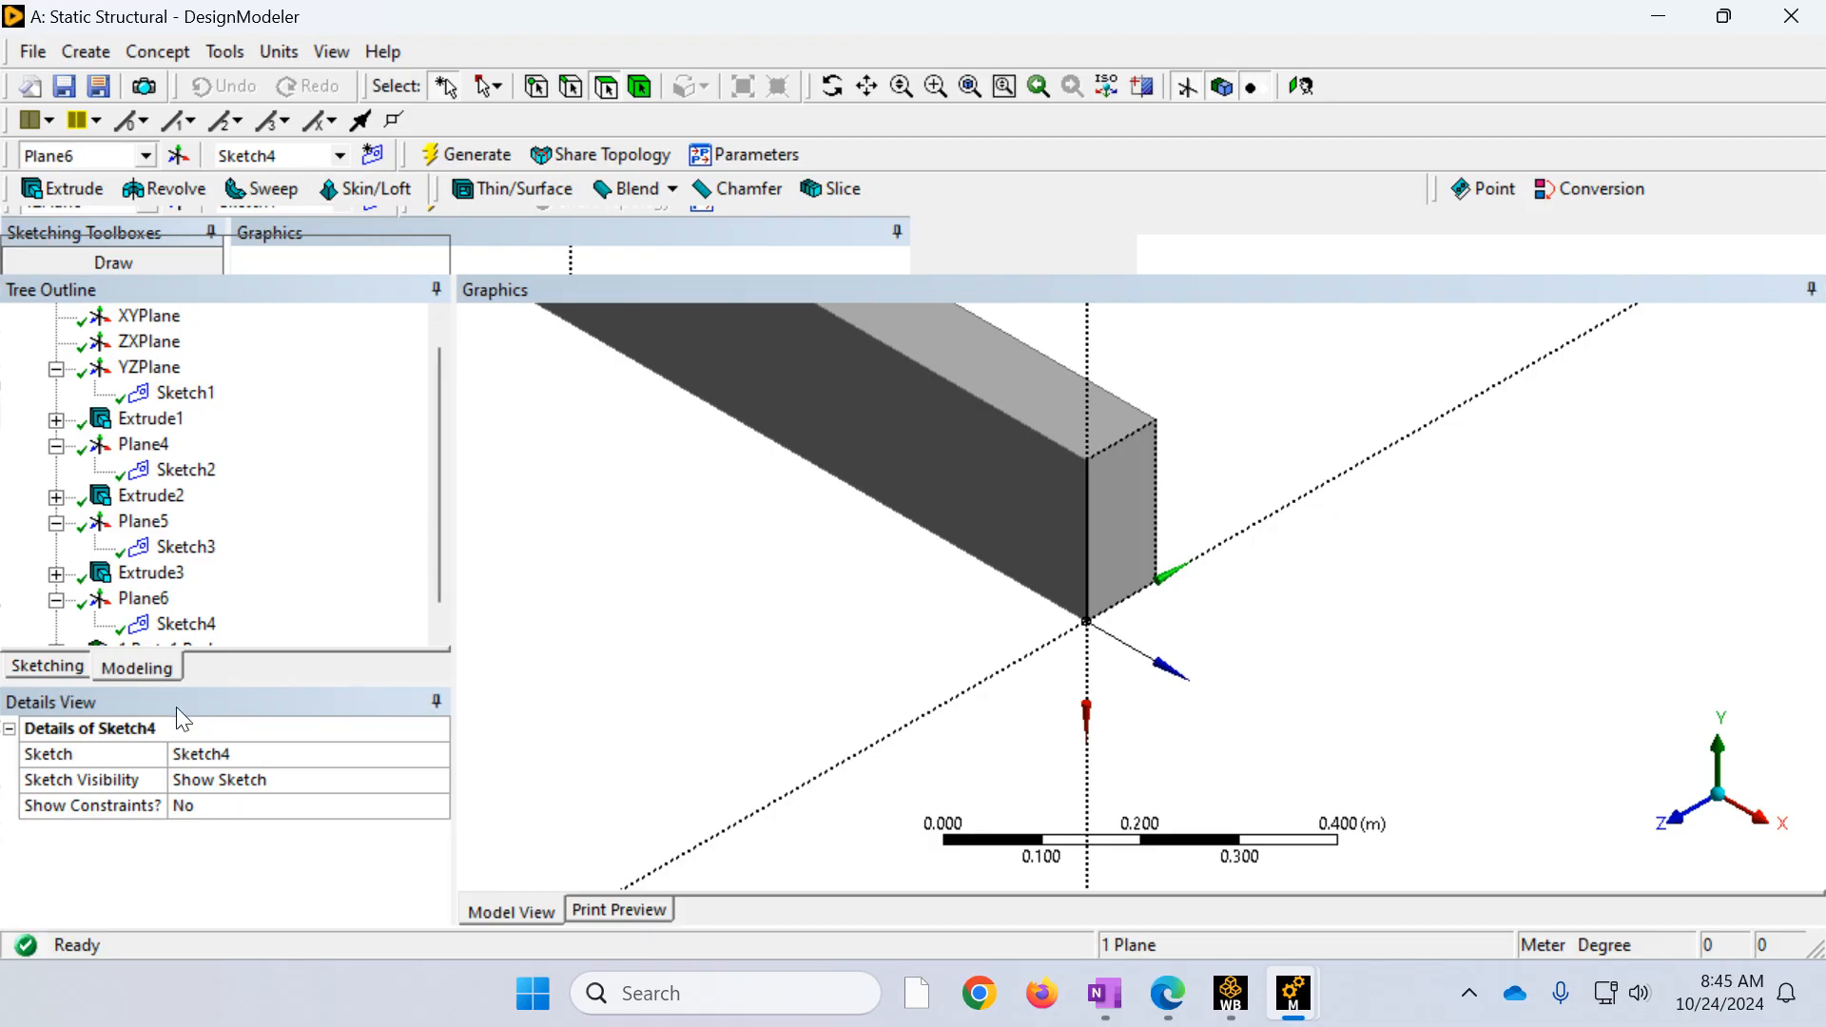
{"action": "scroll", "coordinate": [298, 618], "scroll_direction": "down", "scroll_amount": 1}
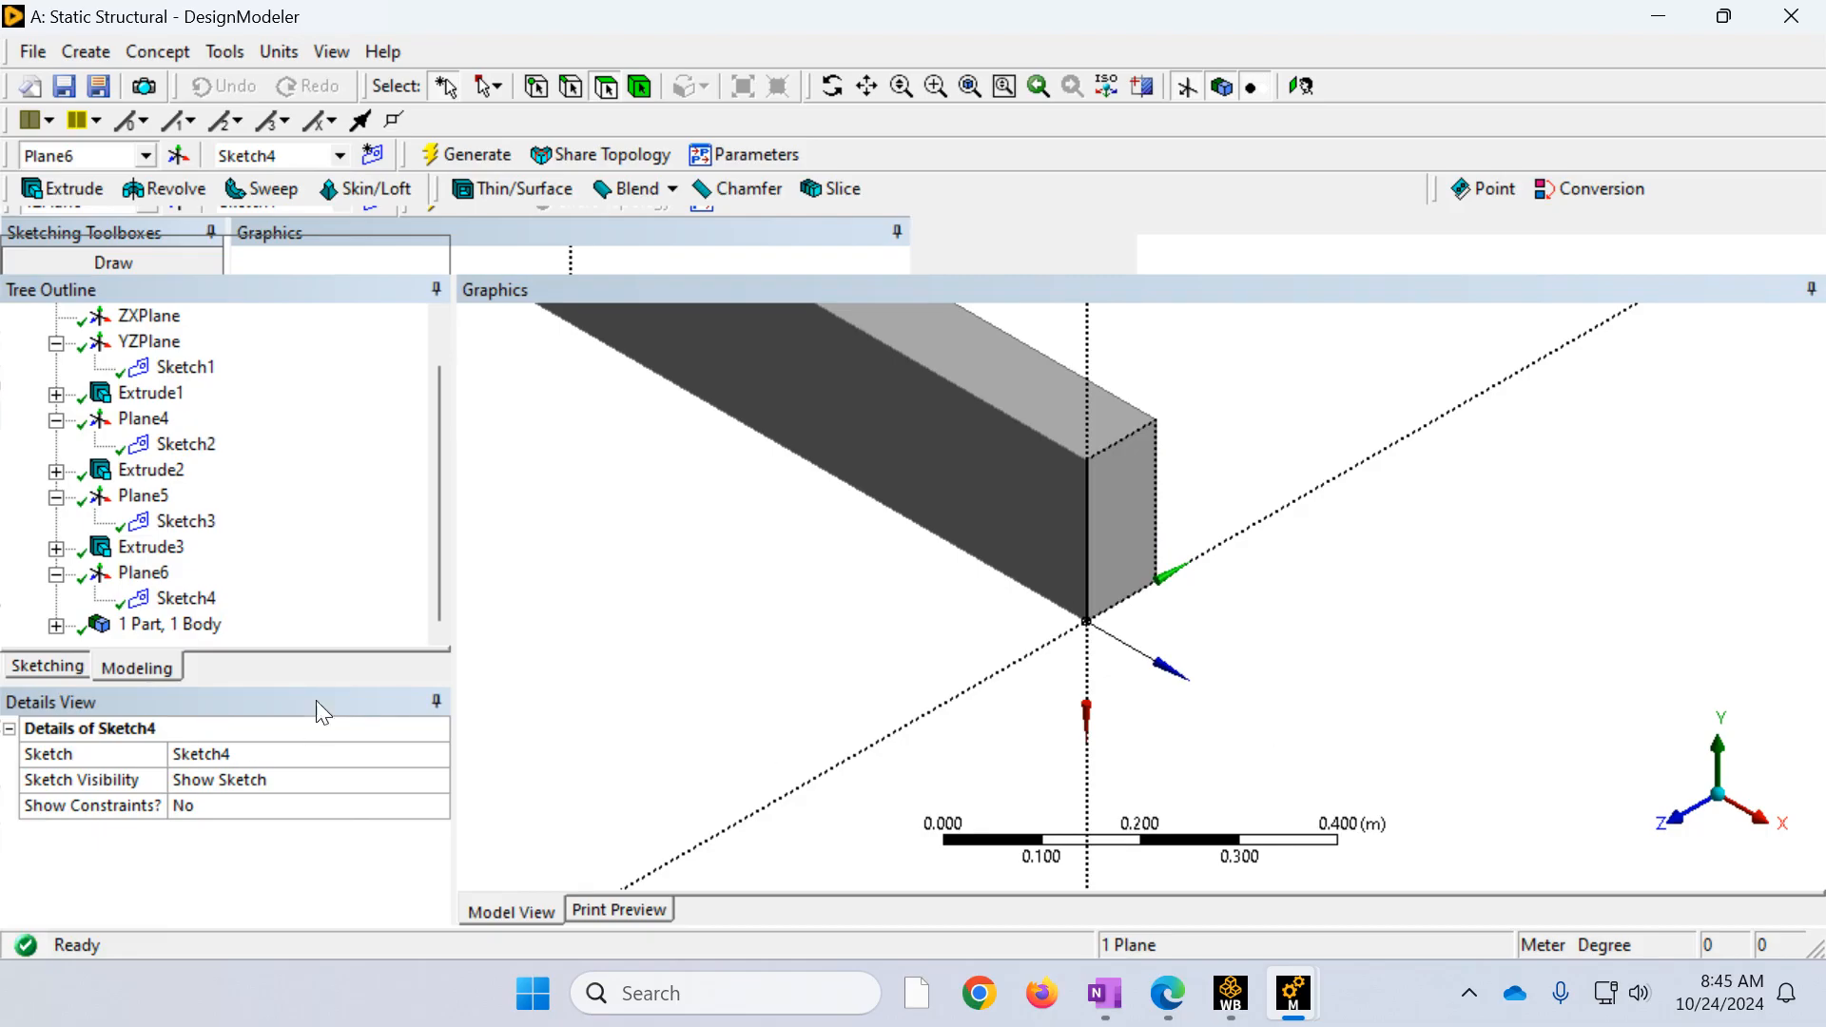
{"action": "left_click", "coordinate": [36, 667]}
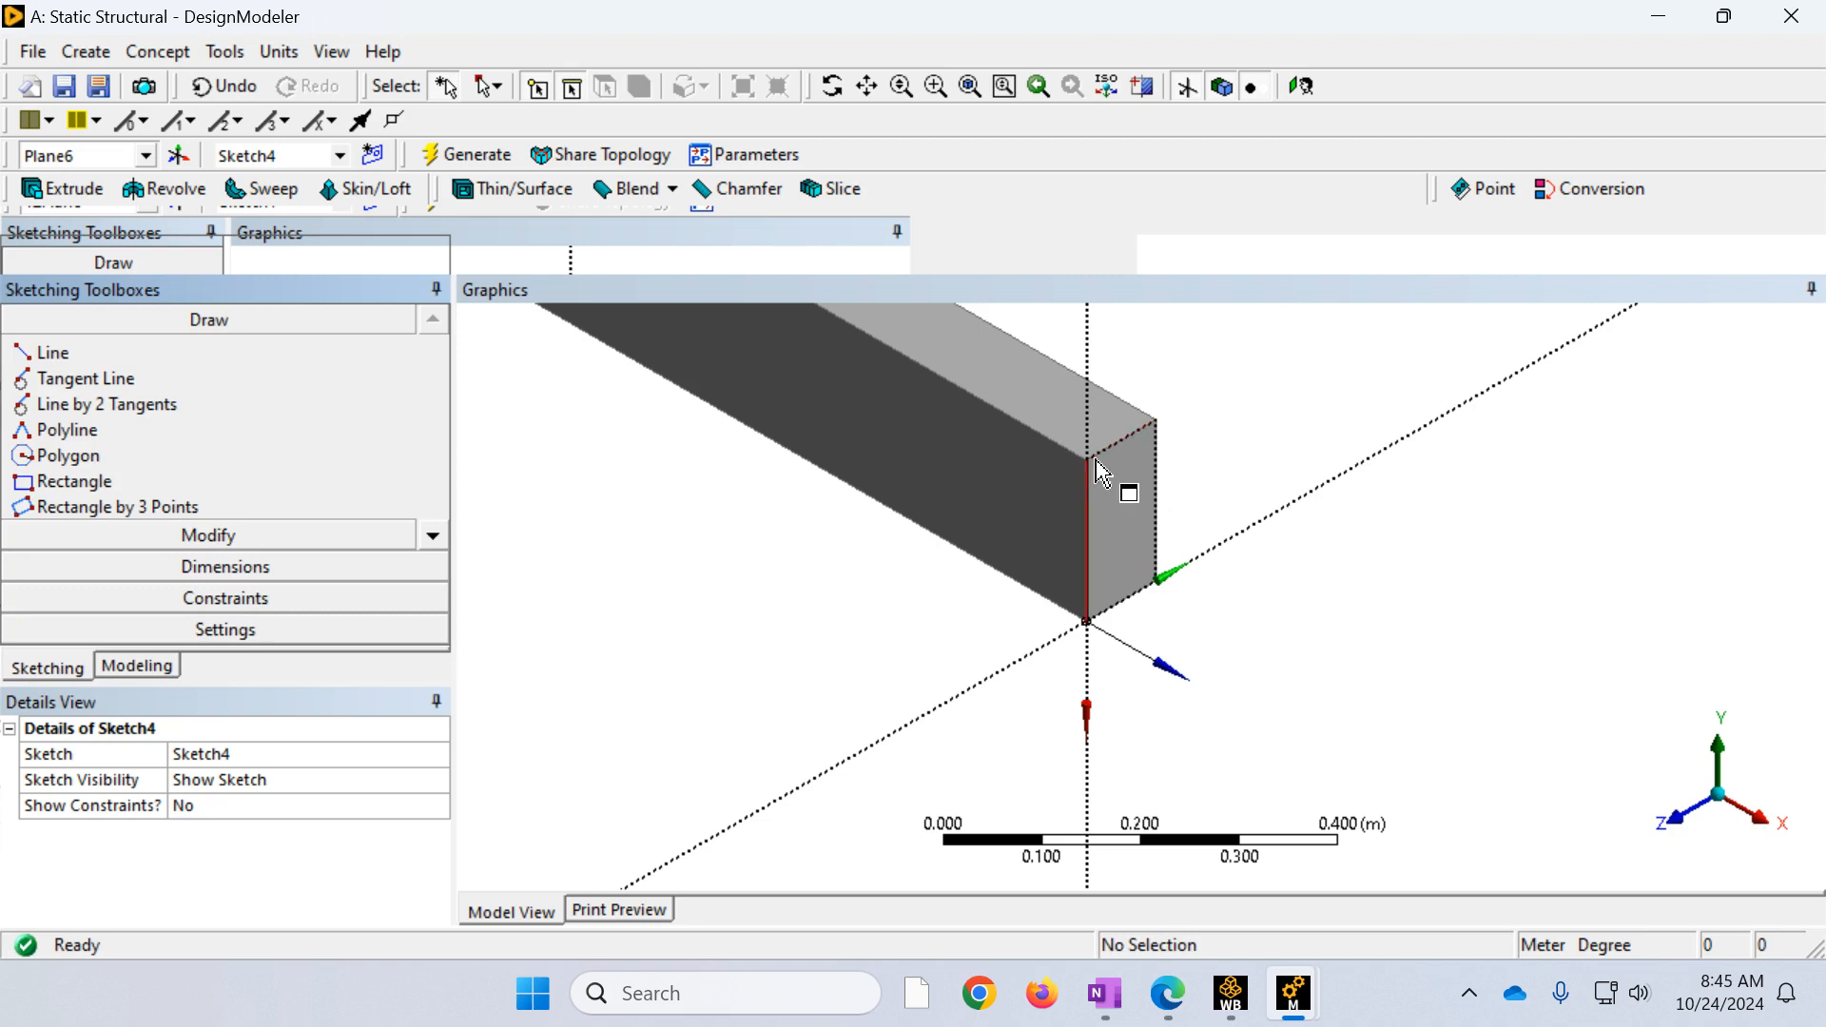
{"action": "left_click", "coordinate": [84, 481]}
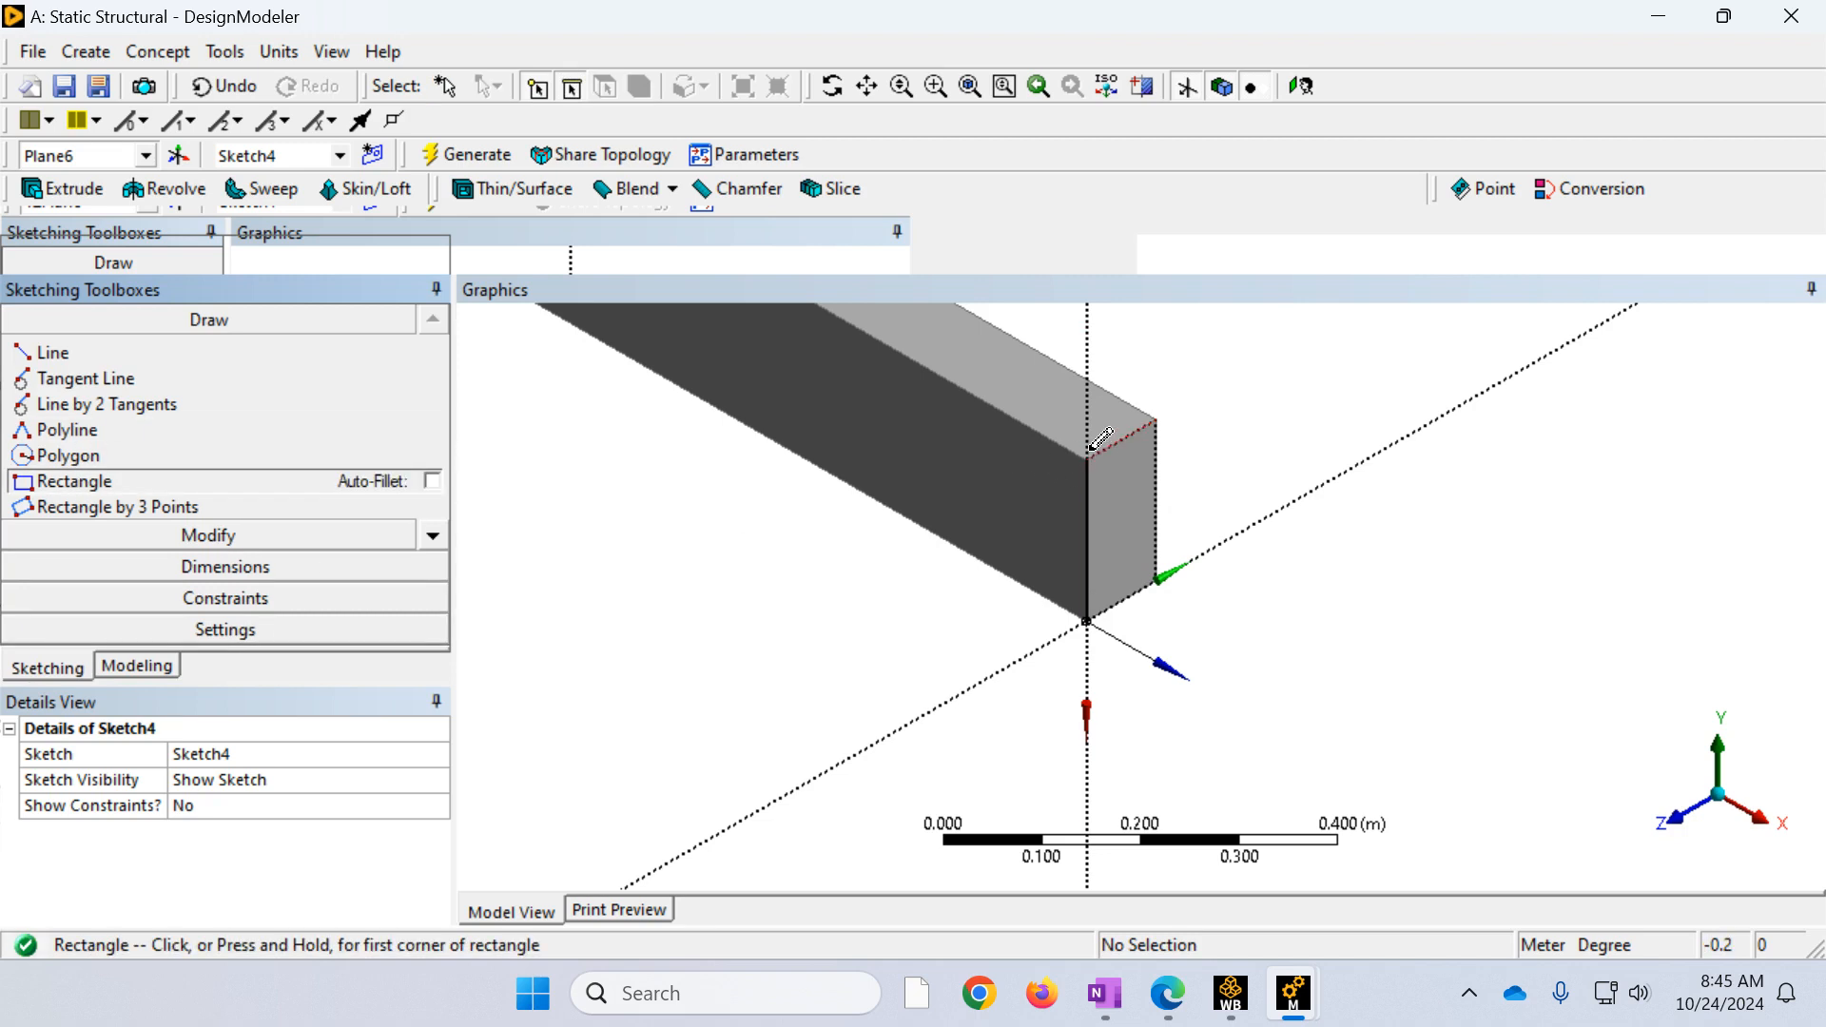
{"action": "left_click", "coordinate": [1750, 816]}
{"action": "scroll", "coordinate": [869, 513], "scroll_direction": "down", "scroll_amount": 10}
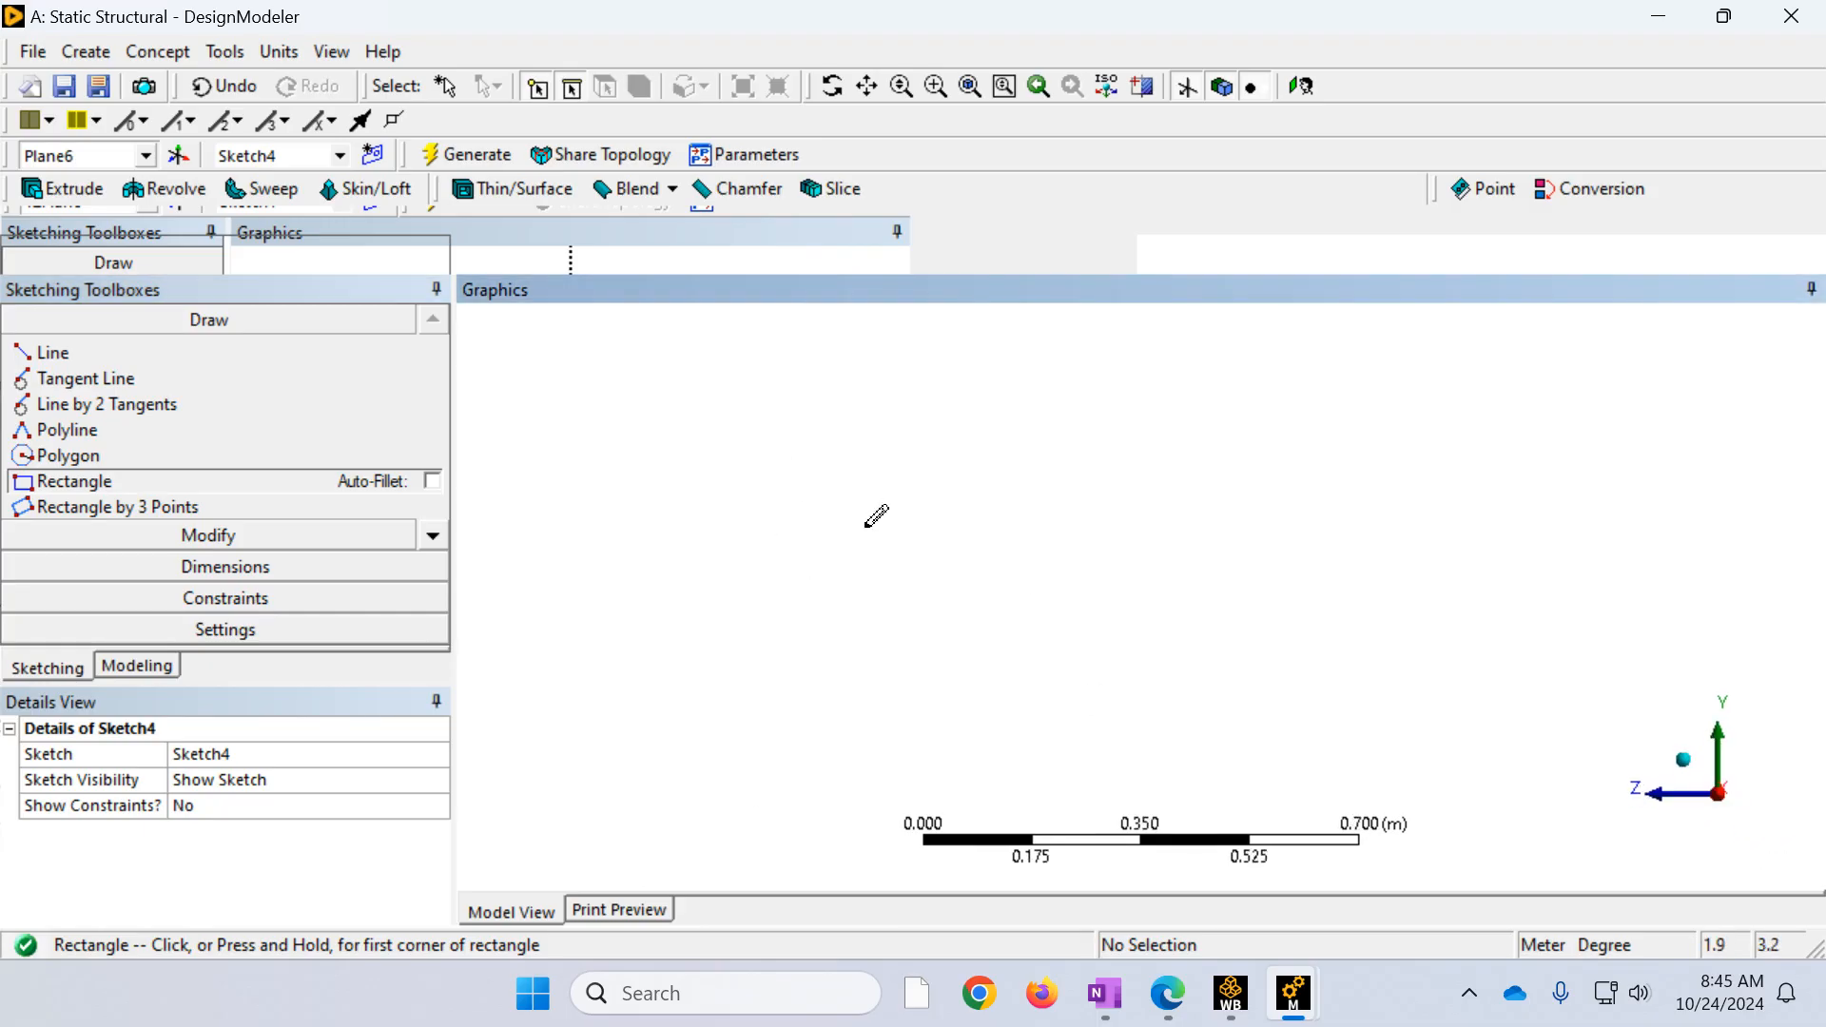
{"action": "right_click_drag", "start_coordinate": [901, 484], "coordinate": [834, 401]}
{"action": "scroll", "coordinate": [1053, 532], "scroll_direction": "up", "scroll_amount": 2}
{"action": "scroll", "coordinate": [1059, 556], "scroll_direction": "down", "scroll_amount": 1}
{"action": "right_click_drag", "start_coordinate": [1172, 583], "coordinate": [1006, 399]}
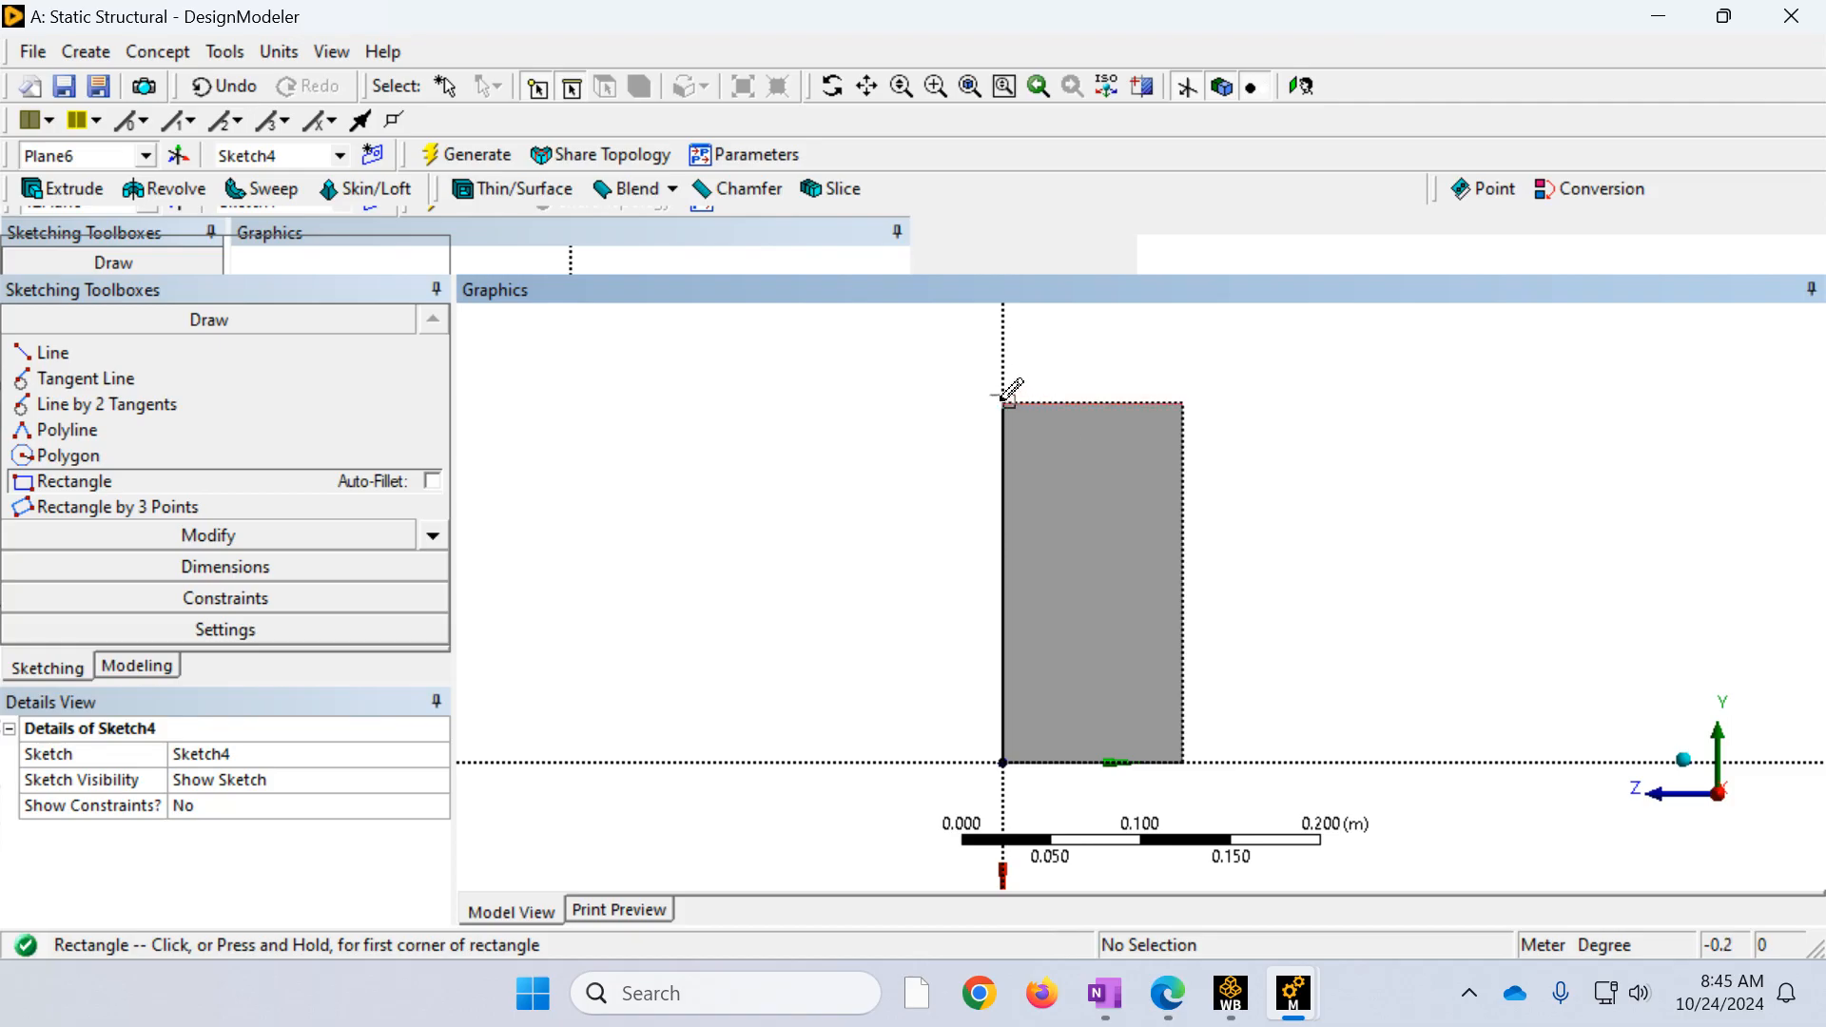
{"action": "left_click", "coordinate": [1005, 398]}
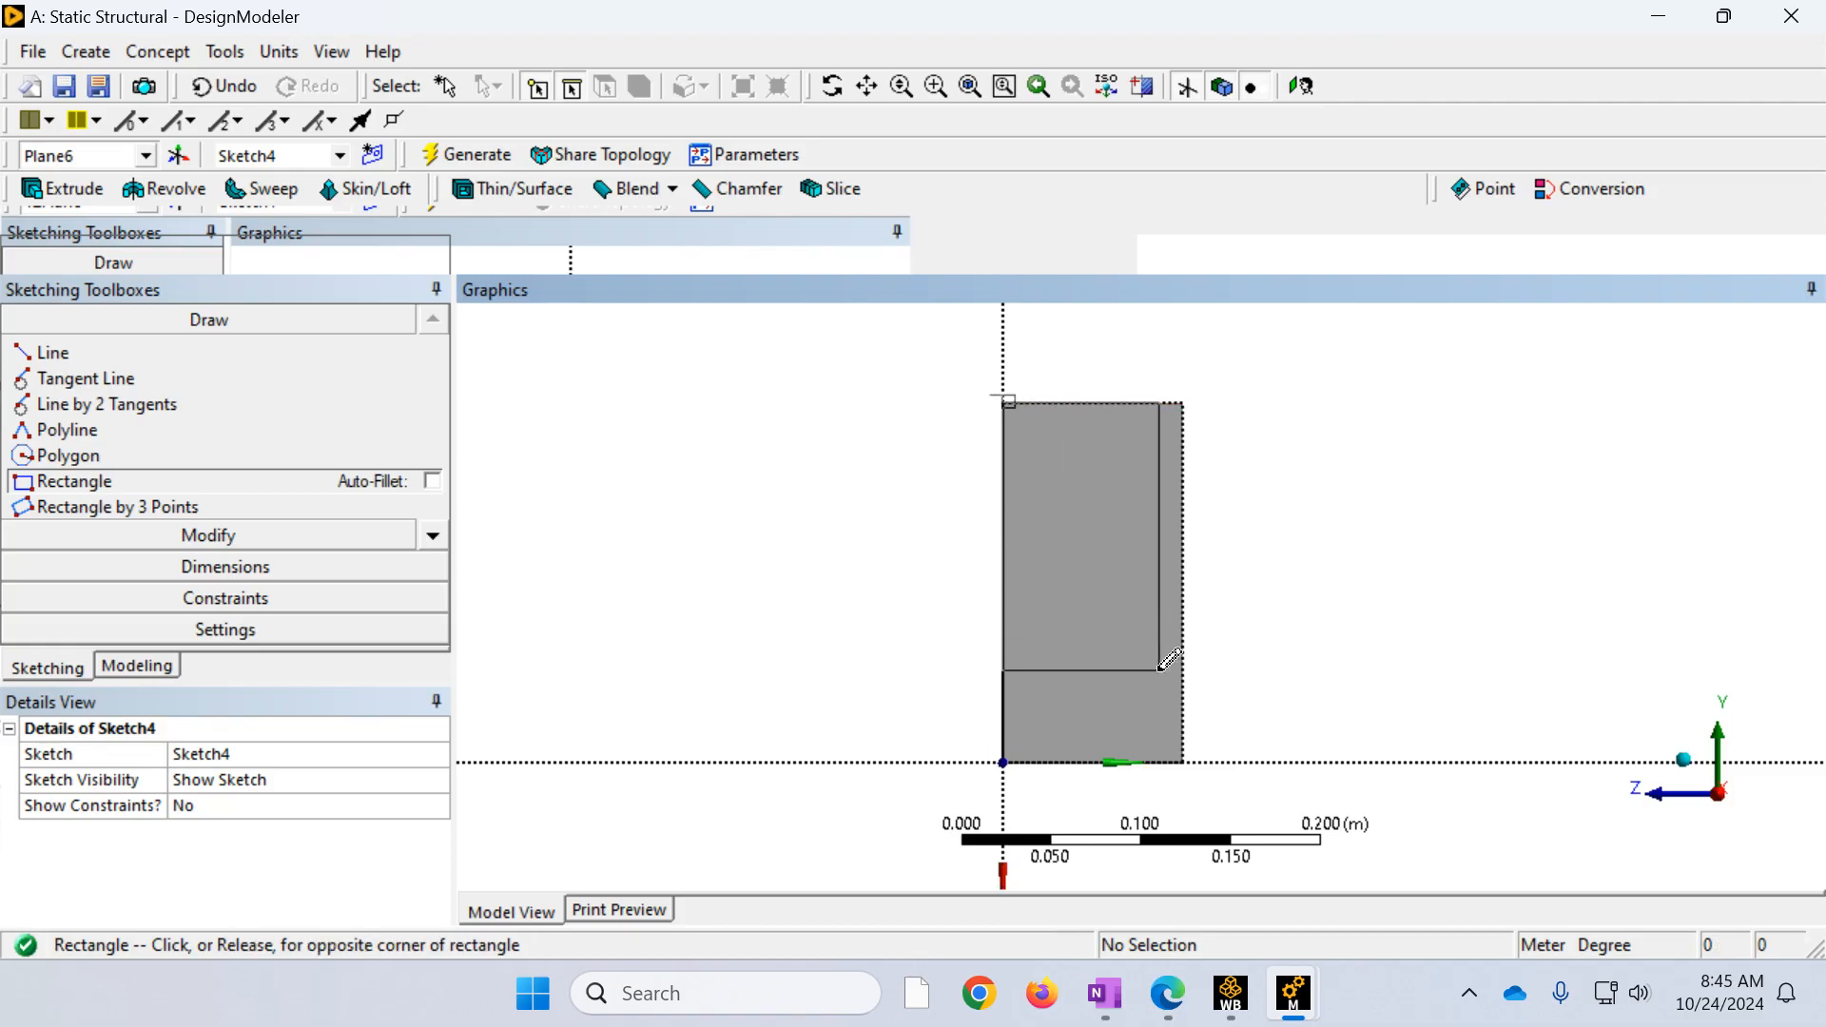
{"action": "left_click", "coordinate": [1183, 759]}
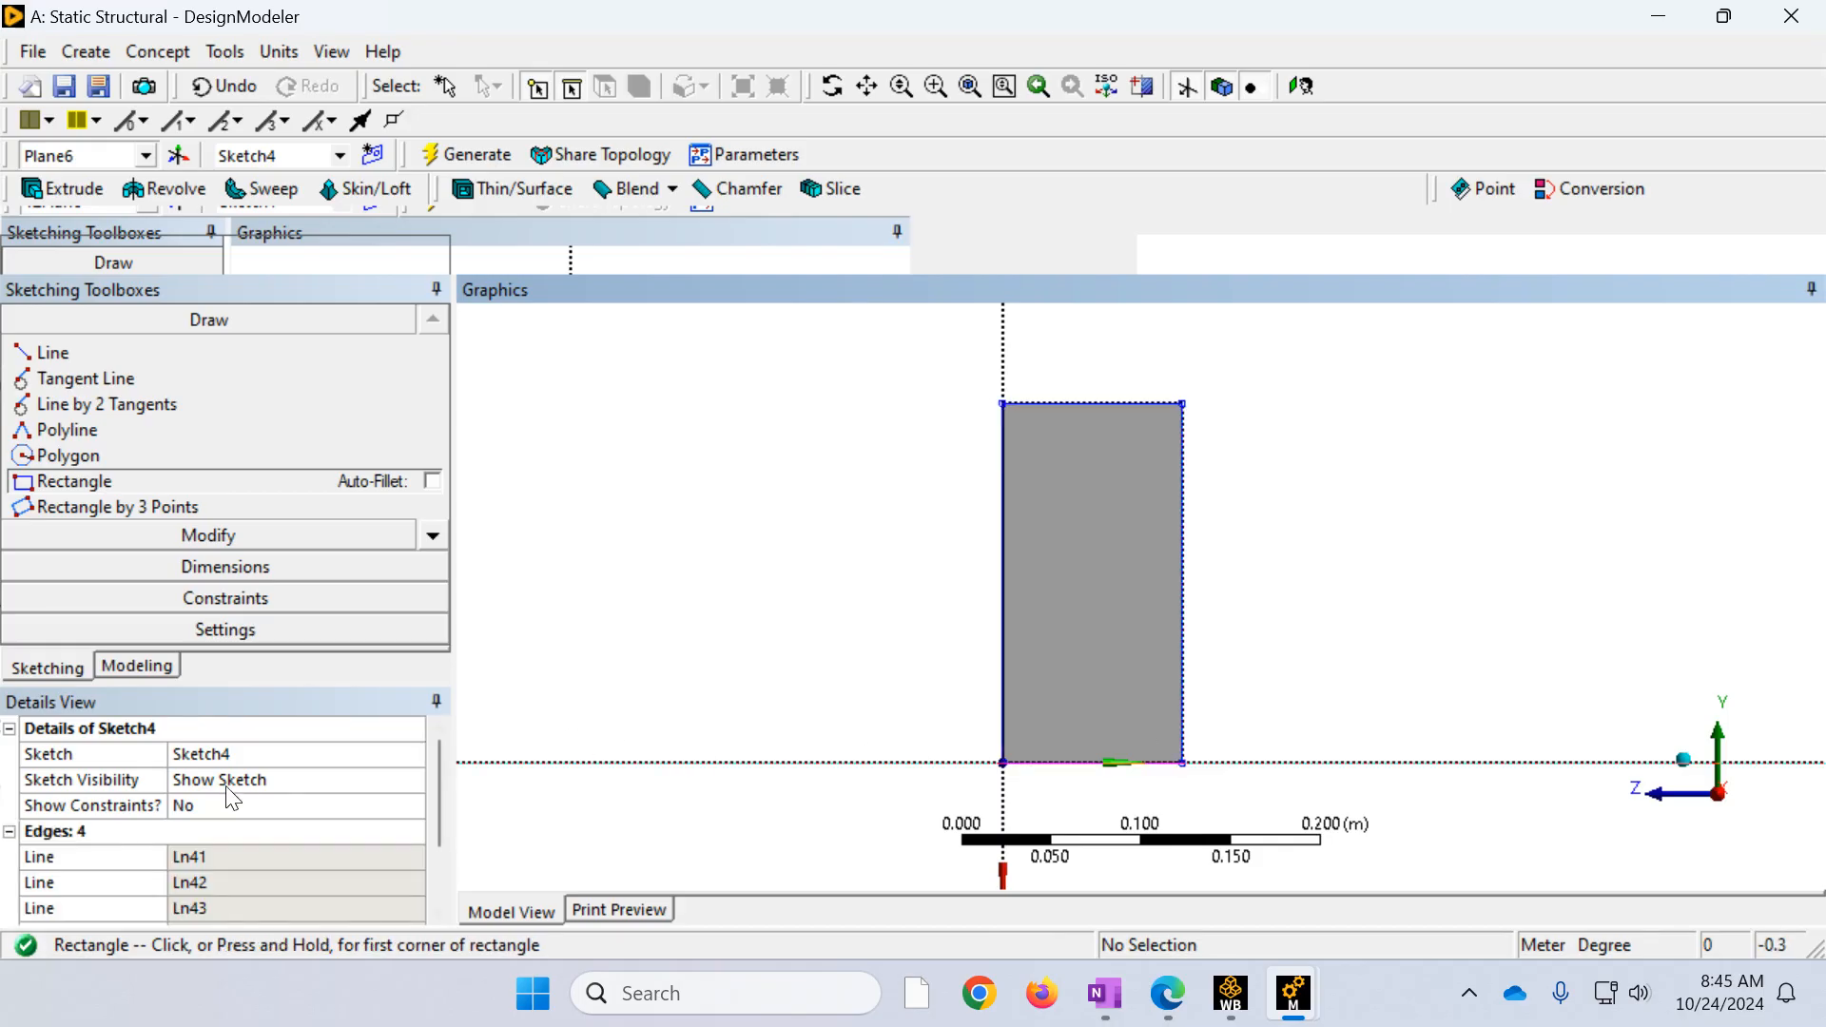
Step: Extrude the rectangle sketch on the 0.1 m segment's end plane as added material to a fixed depth of 0.1 m and generate it
{"action": "left_click", "coordinate": [447, 154]}
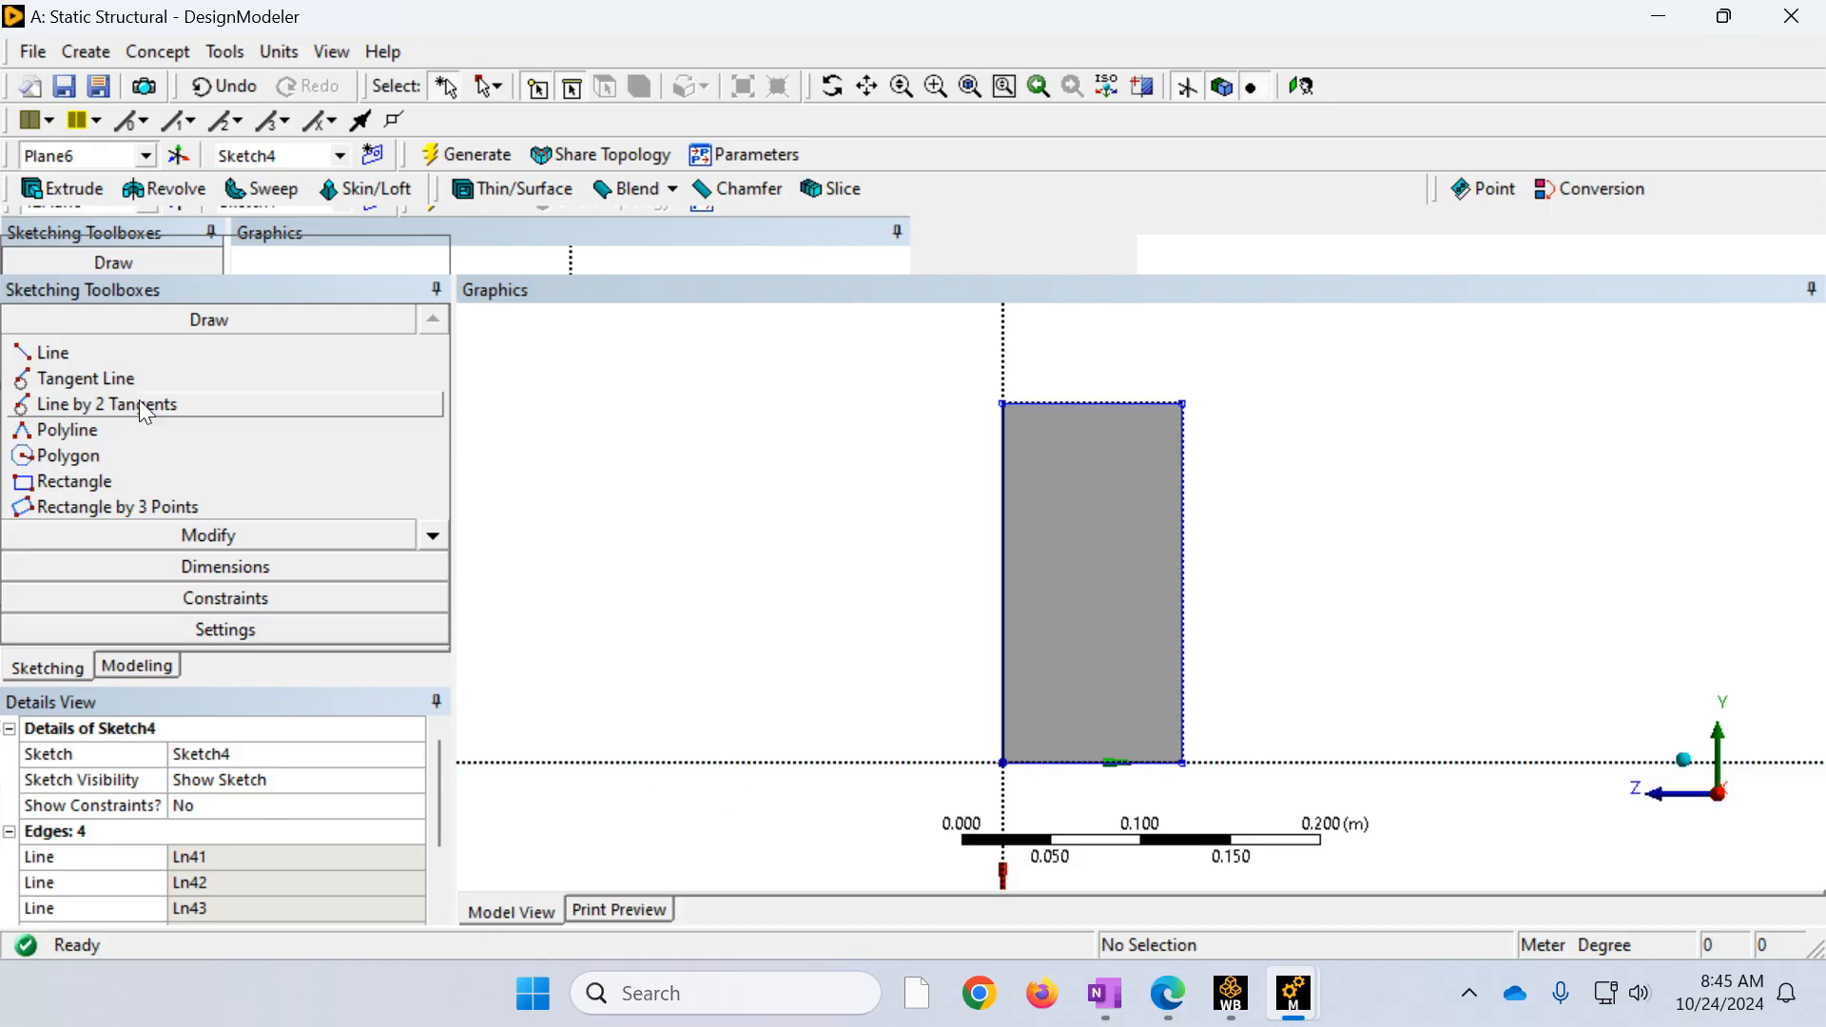
{"action": "left_click", "coordinate": [135, 664]}
{"action": "left_click", "coordinate": [176, 609]}
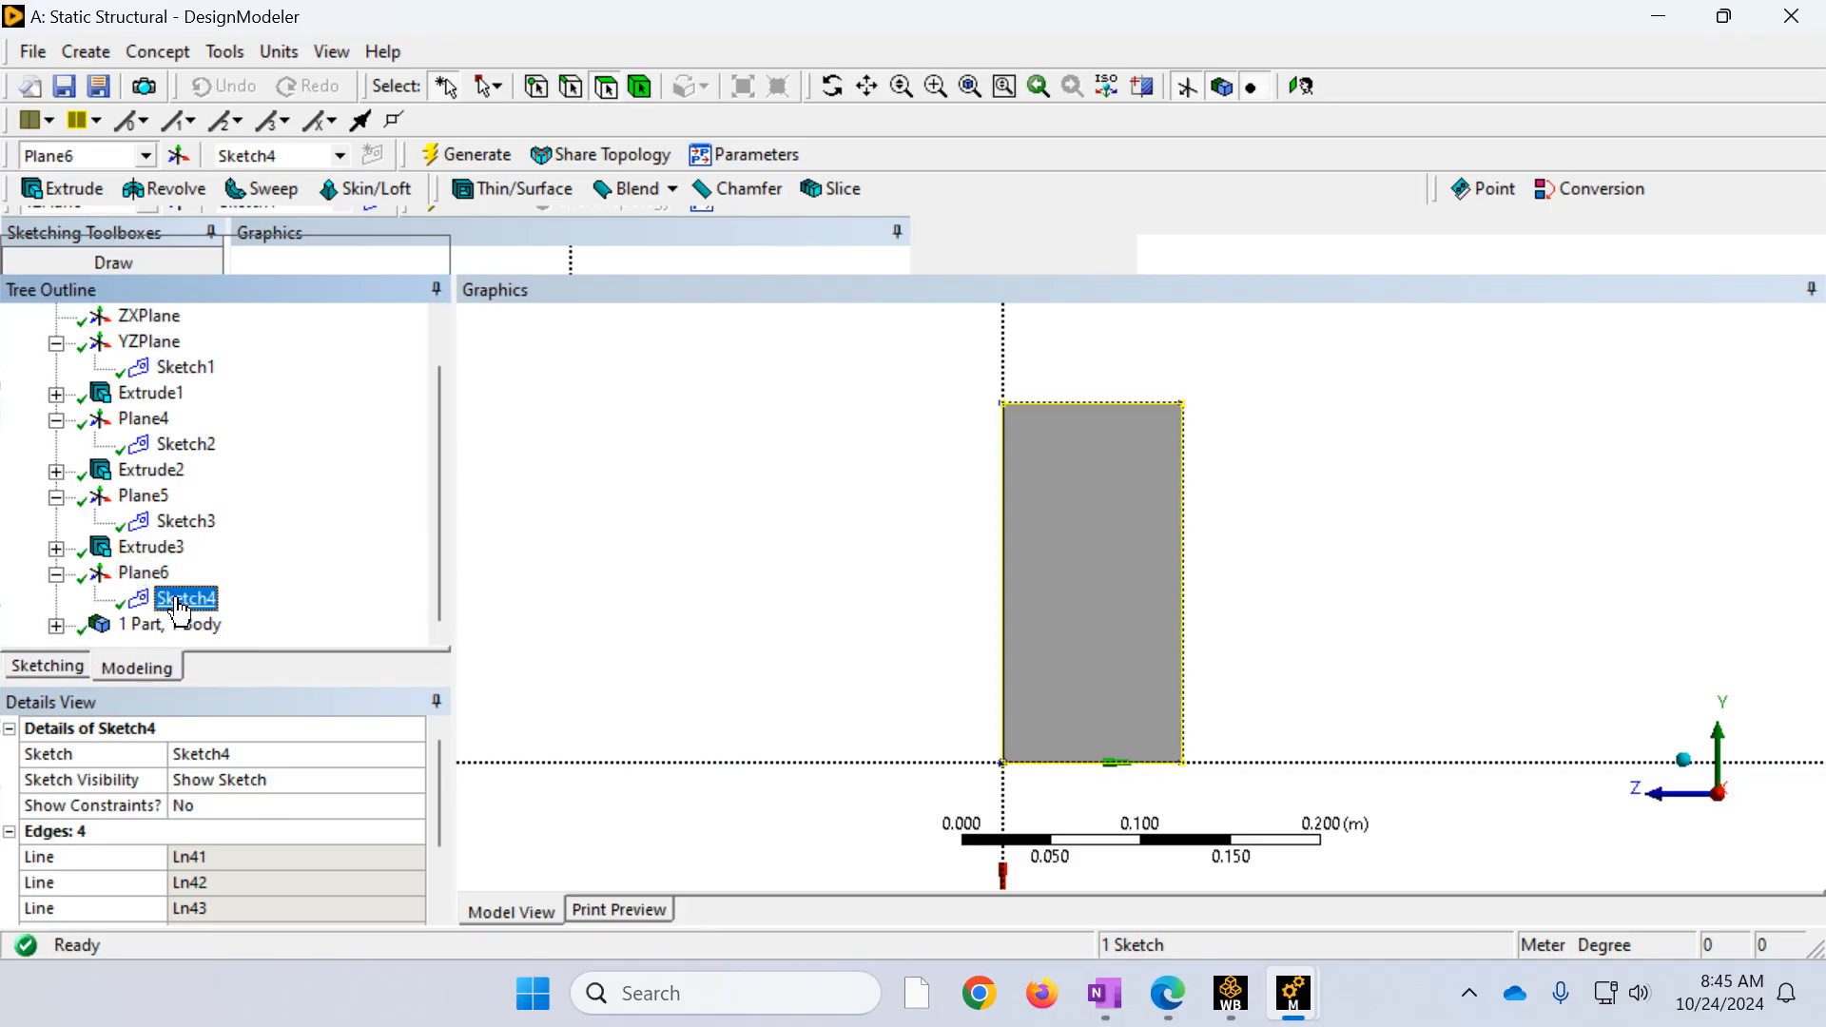
{"action": "left_click", "coordinate": [1689, 768]}
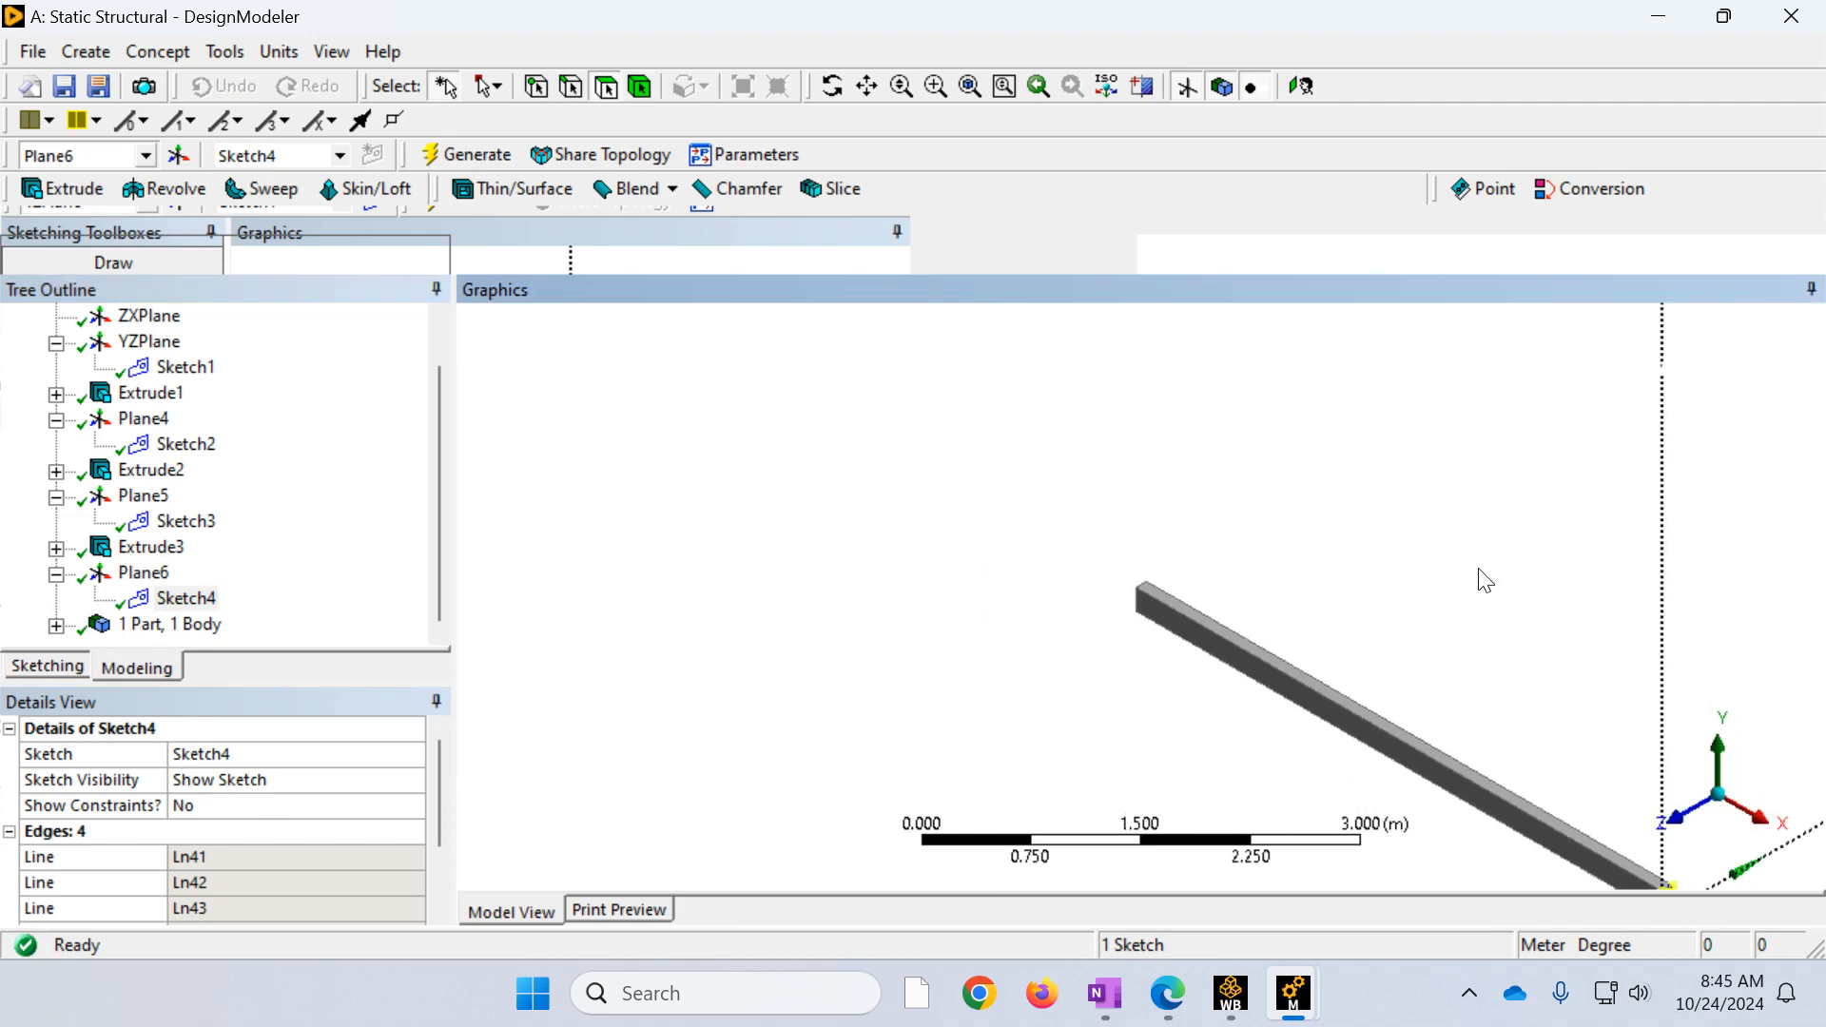
{"action": "scroll", "coordinate": [1472, 766], "scroll_direction": "up", "scroll_amount": 5}
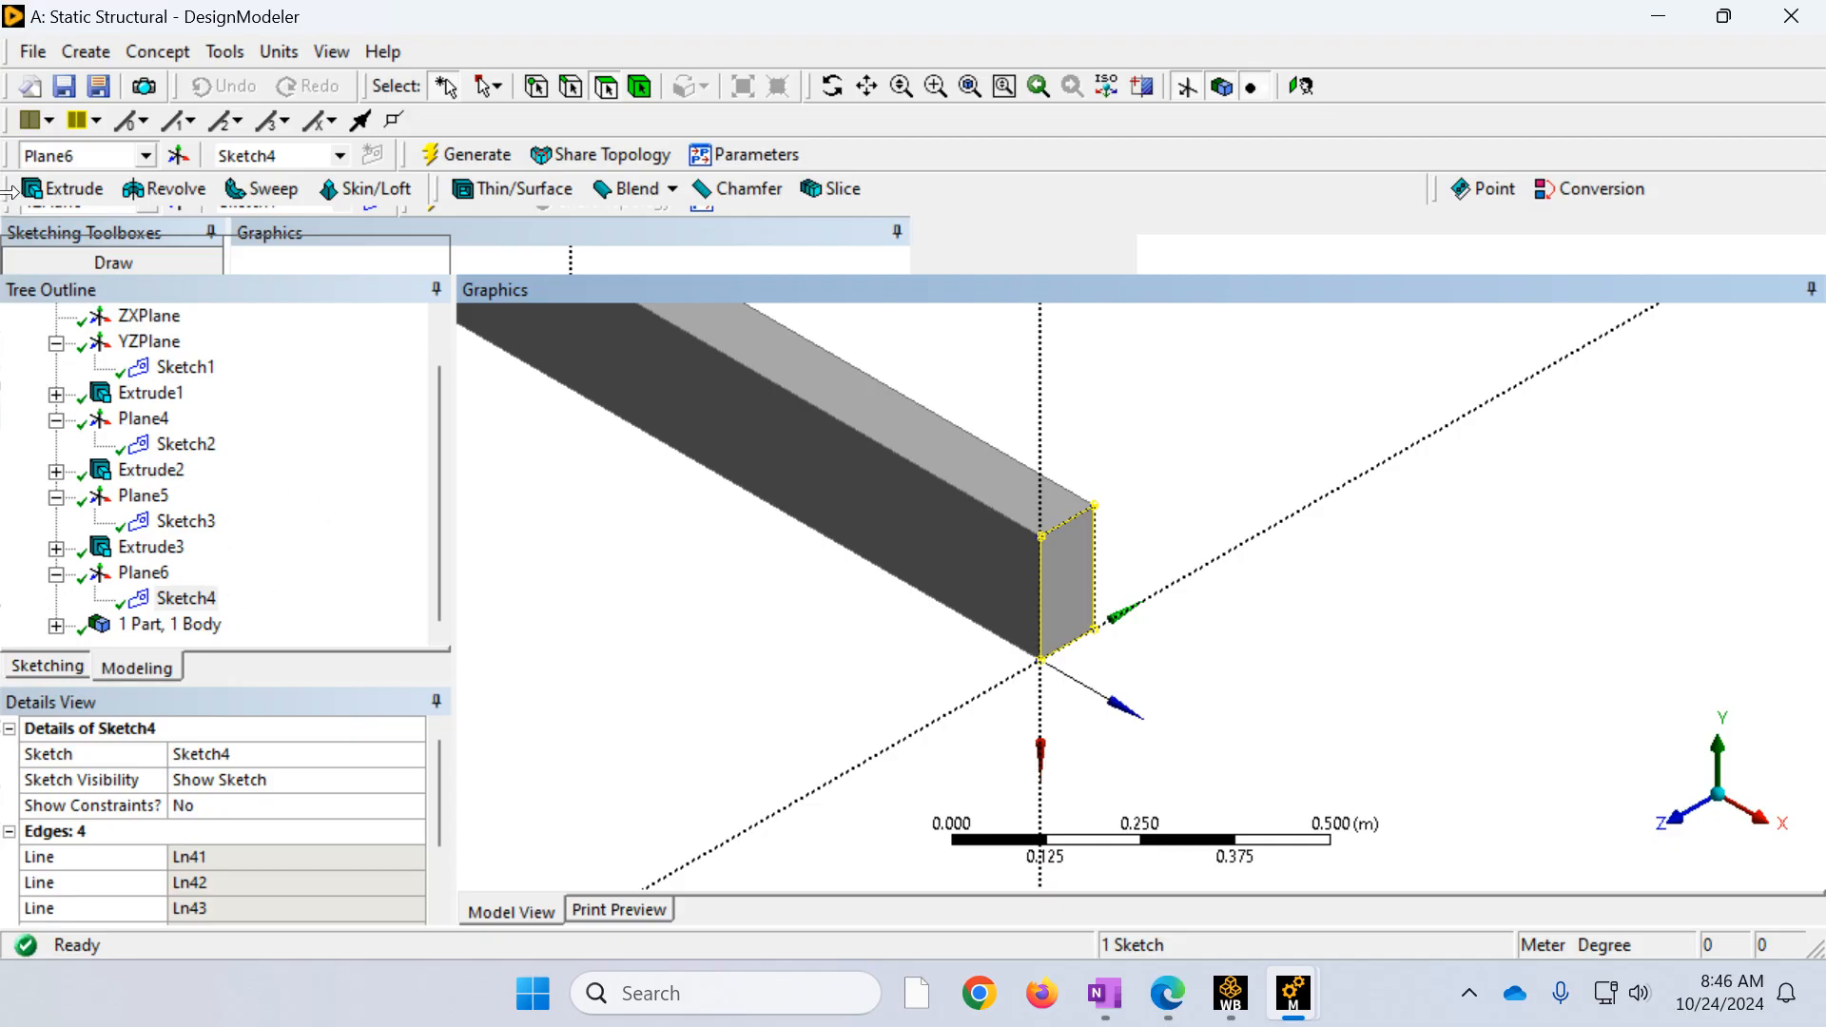
{"action": "left_click", "coordinate": [84, 192]}
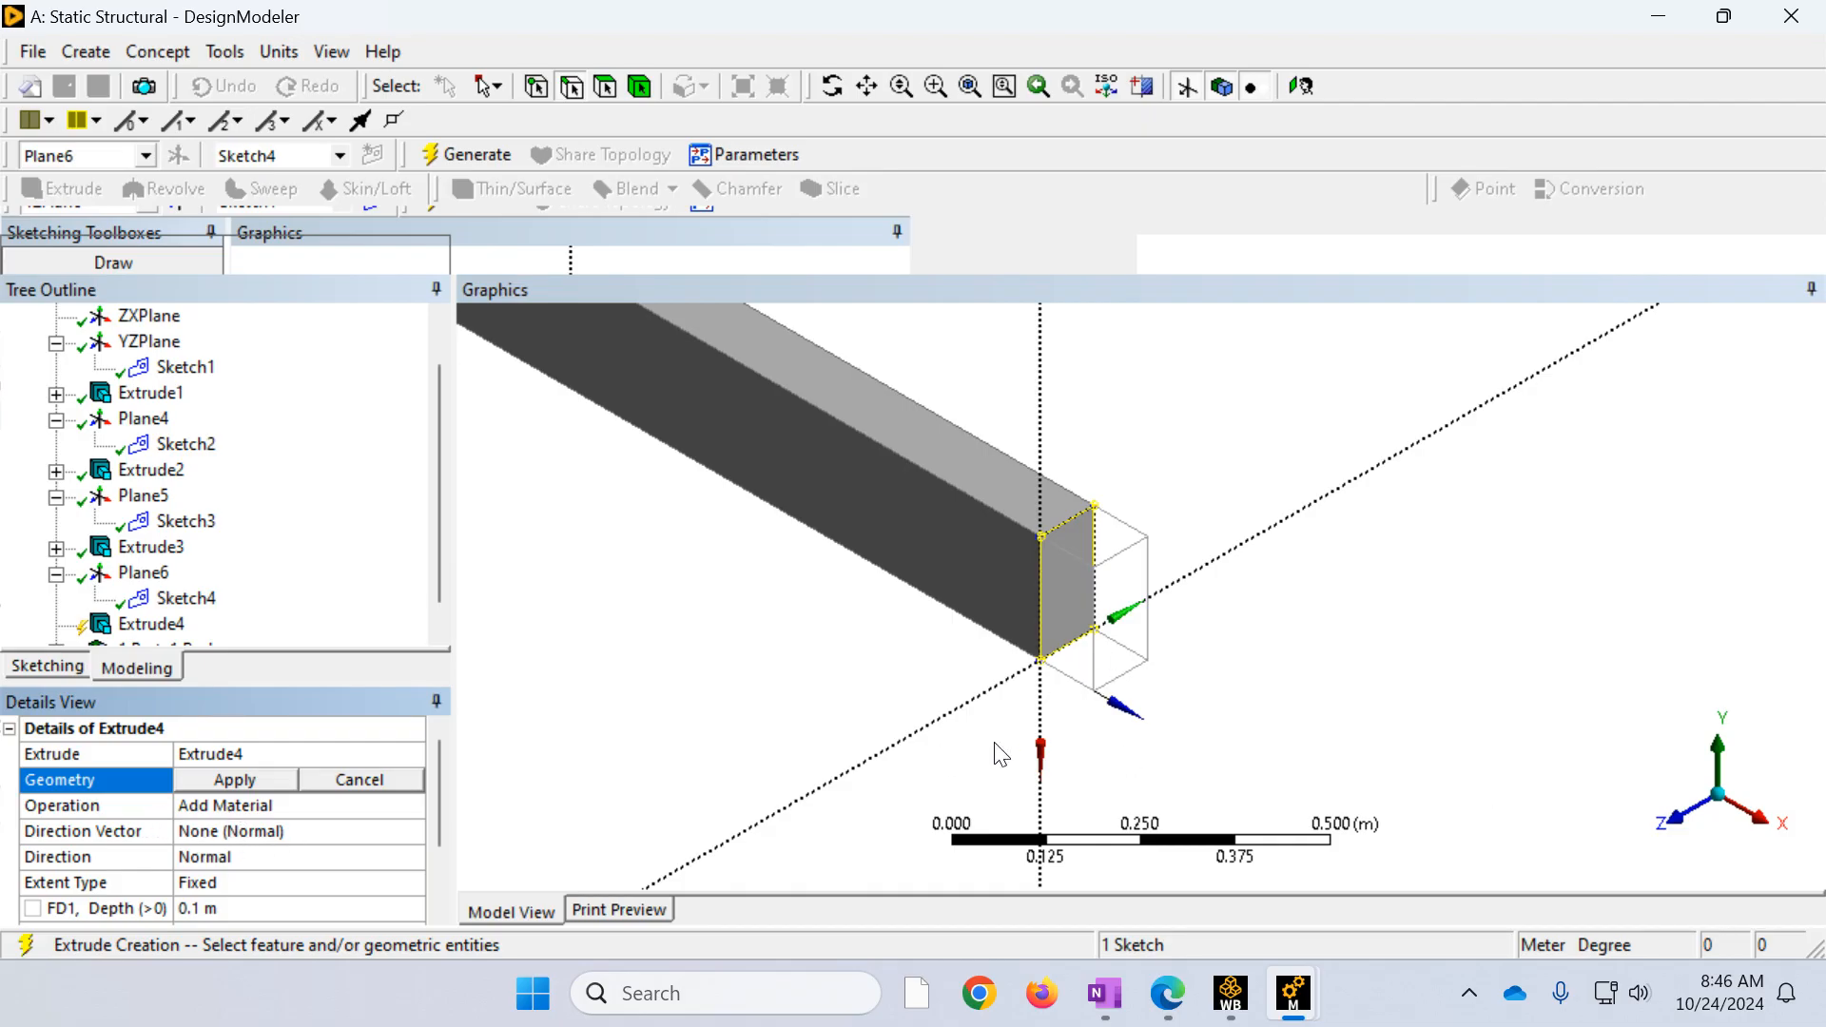
{"action": "scroll", "coordinate": [234, 548], "scroll_direction": "down", "scroll_amount": 1}
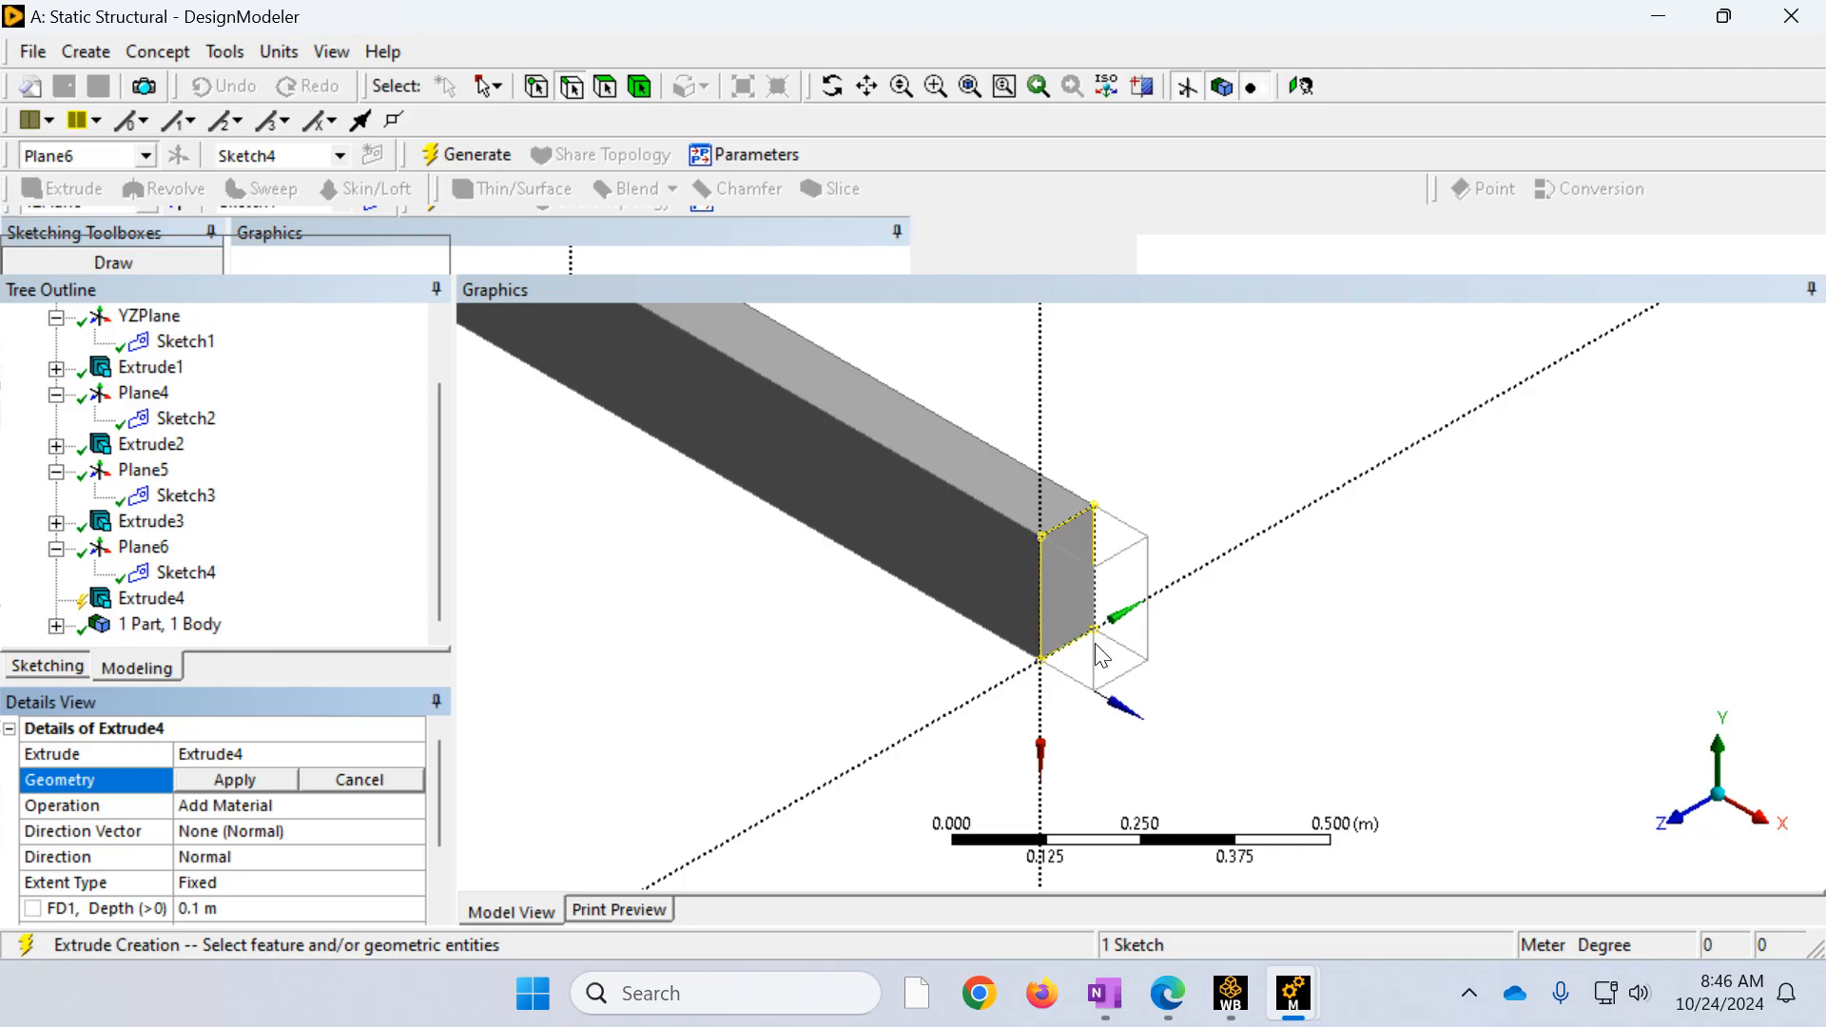
{"action": "left_click", "coordinate": [453, 152]}
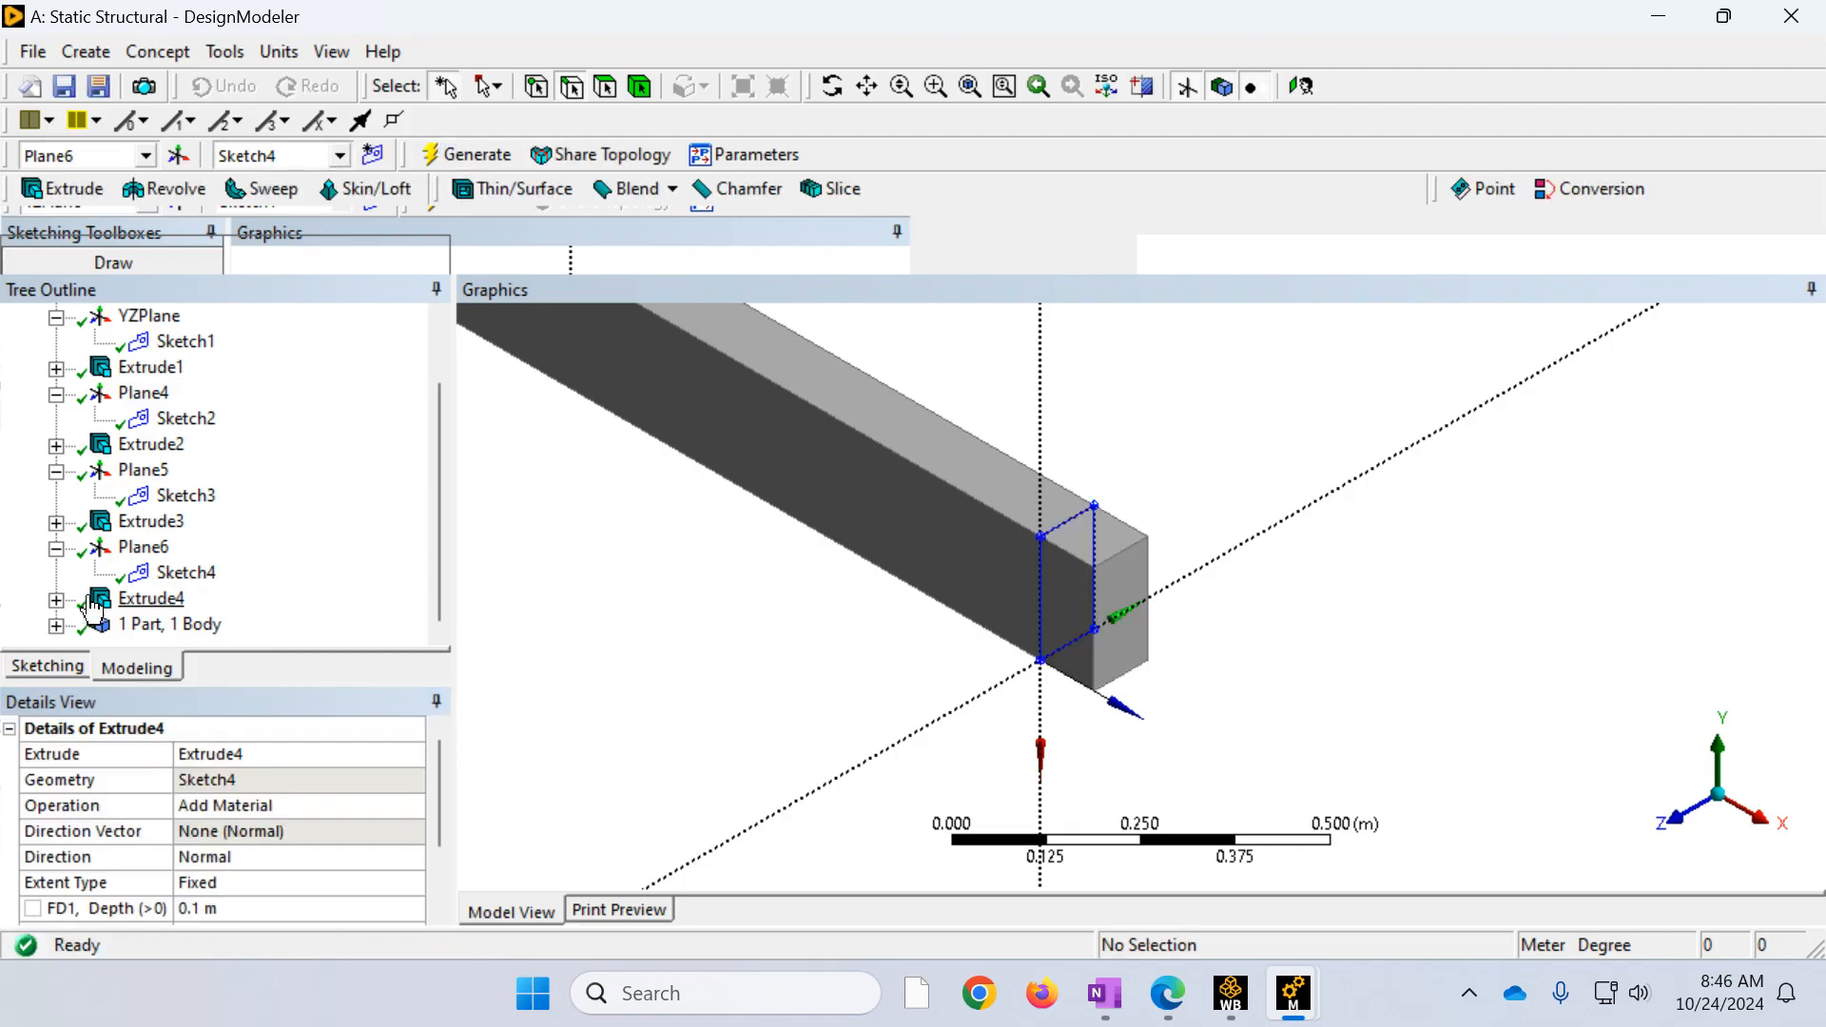
Step: Set the newest extrusion's depth to 4.9 m and regenerate the beam
{"action": "left_click", "coordinate": [56, 599]}
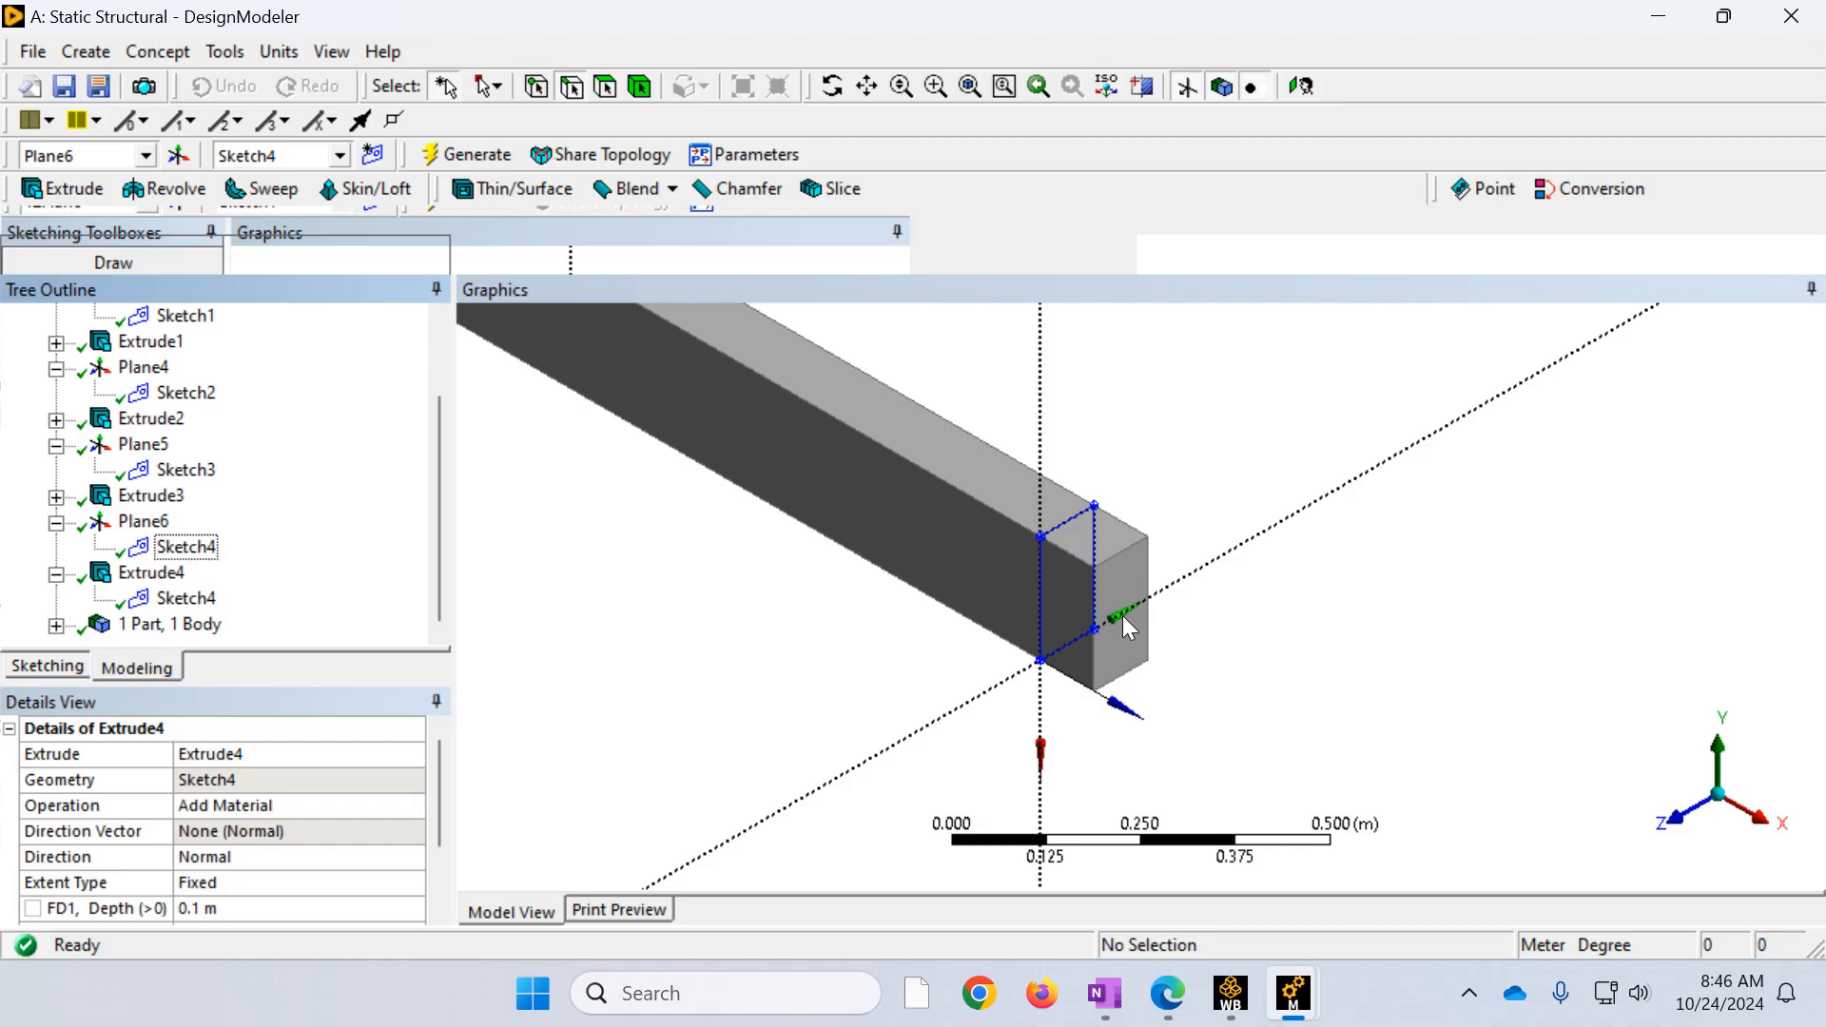
{"action": "scroll", "coordinate": [947, 612], "scroll_direction": "up", "scroll_amount": 5}
{"action": "scroll", "coordinate": [948, 613], "scroll_direction": "down", "scroll_amount": 5}
{"action": "left_click", "coordinate": [201, 906]}
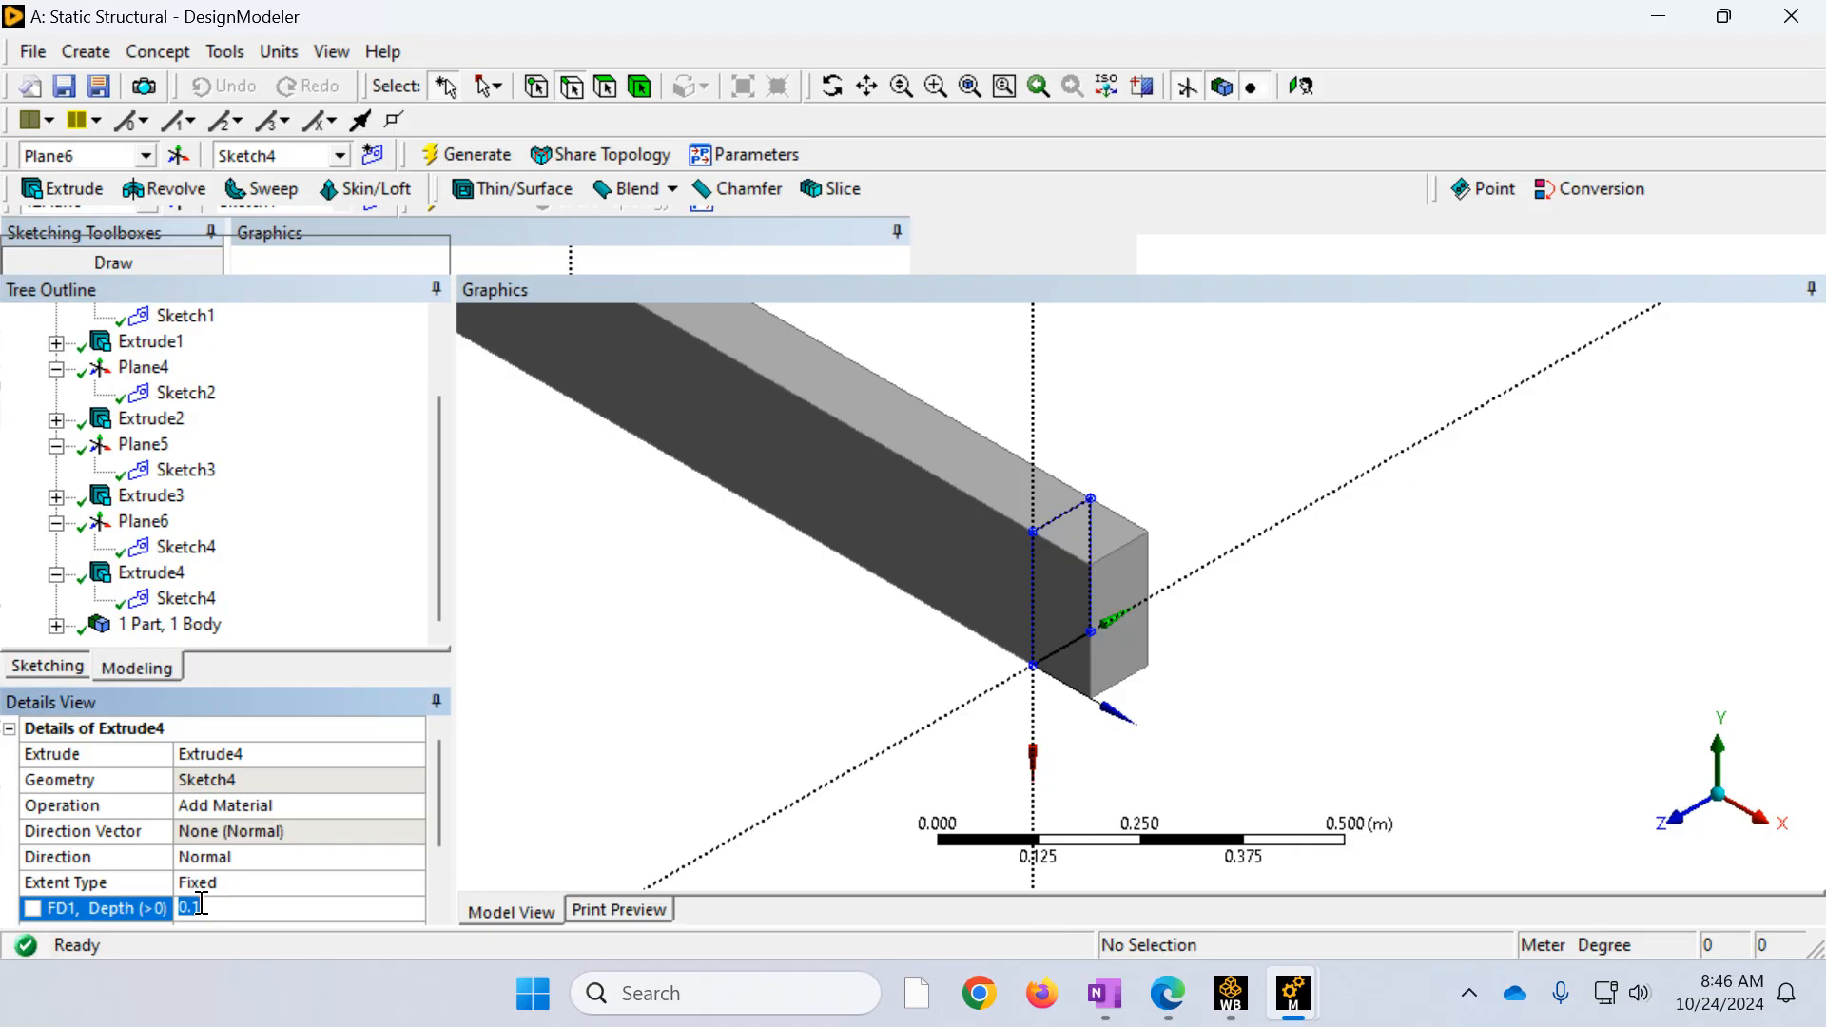
{"action": "key", "text": "Return"}
{"action": "left_click", "coordinate": [466, 152]}
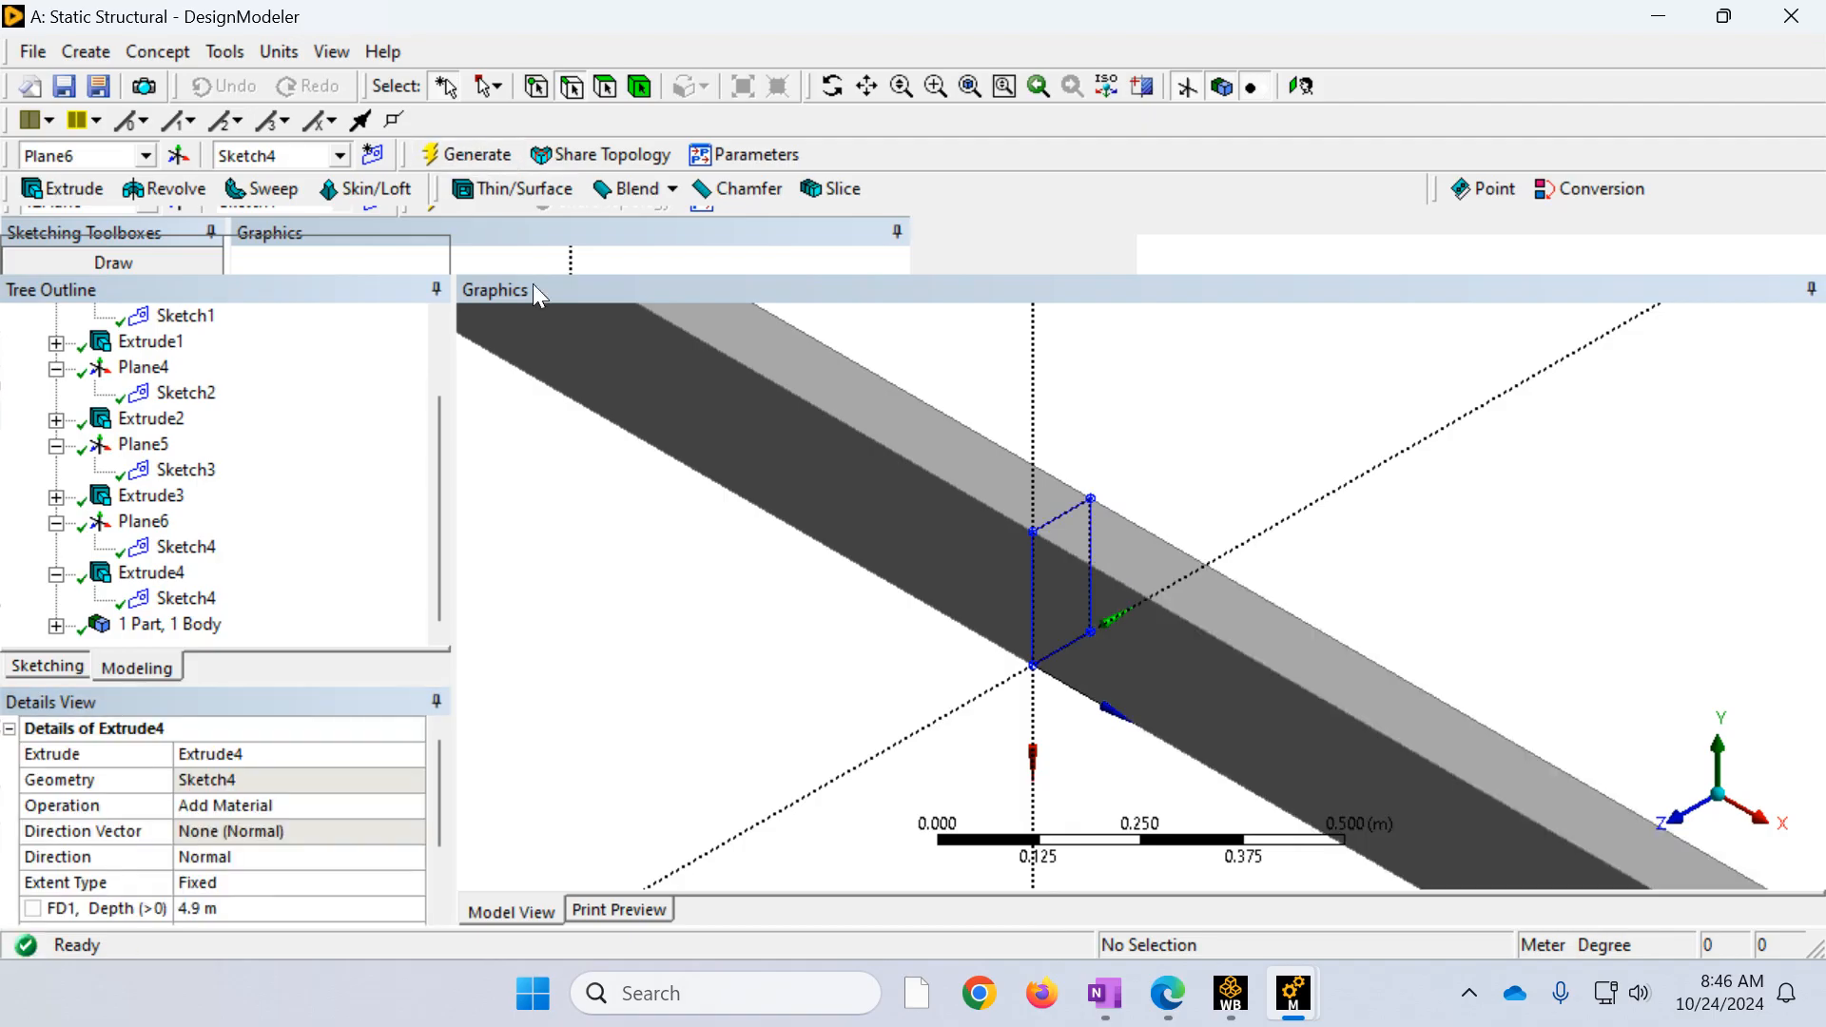
{"action": "scroll", "coordinate": [975, 565], "scroll_direction": "down", "scroll_amount": 3}
{"action": "scroll", "coordinate": [970, 556], "scroll_direction": "down", "scroll_amount": 5}
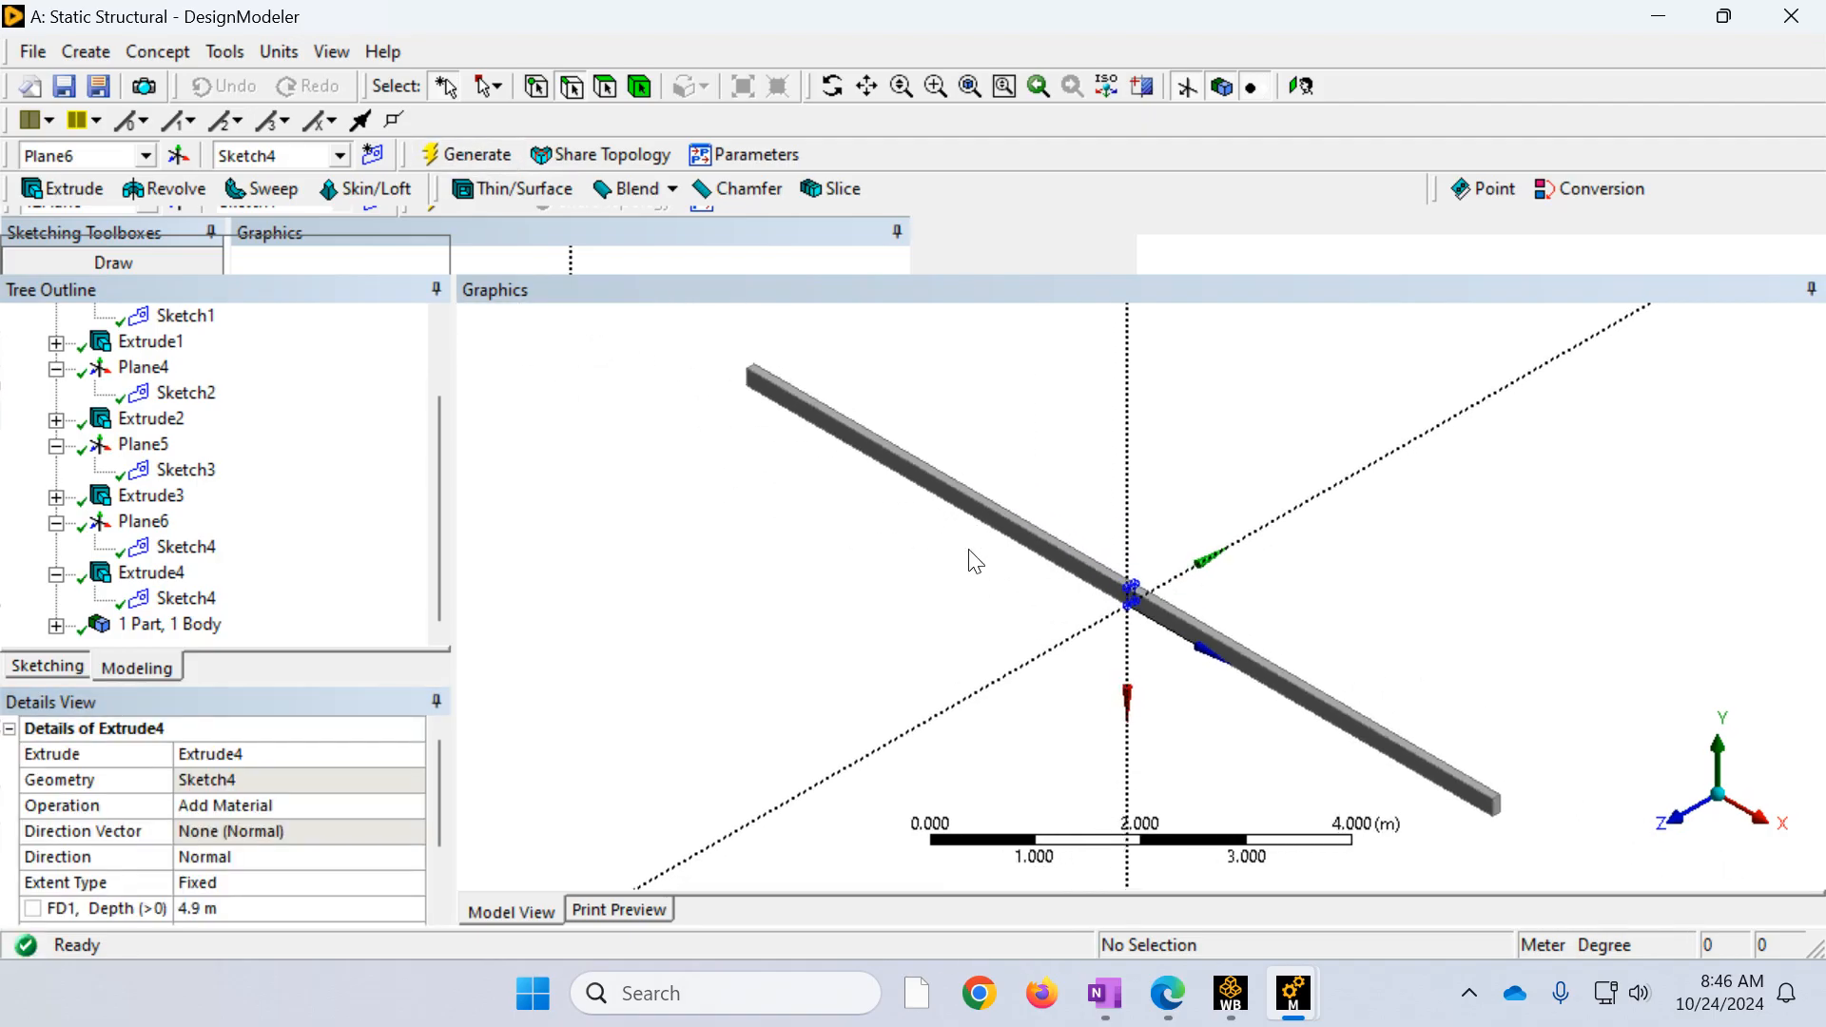
{"action": "scroll", "coordinate": [975, 552], "scroll_direction": "up", "scroll_amount": 2}
{"action": "scroll", "coordinate": [982, 559], "scroll_direction": "down", "scroll_amount": 3}
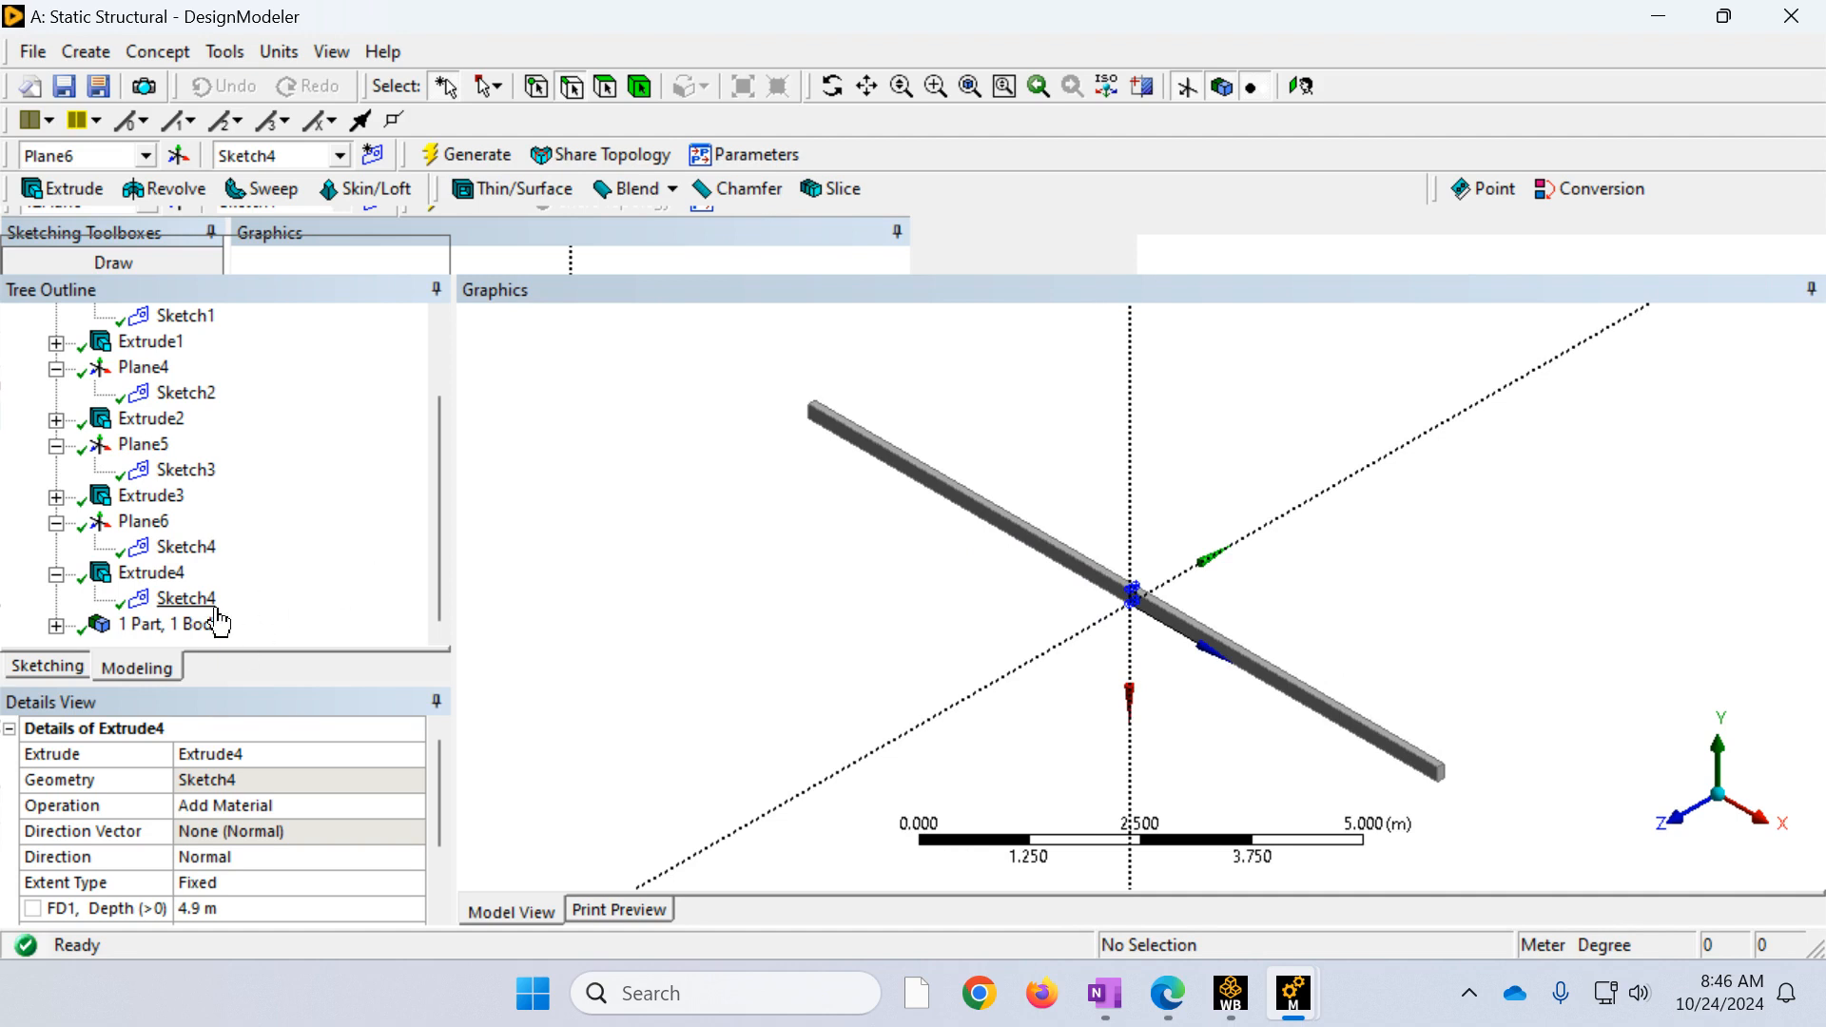
Step: Add a new plane and set its type to From Face with the Outline Plane subtype
{"action": "left_click", "coordinate": [147, 496]}
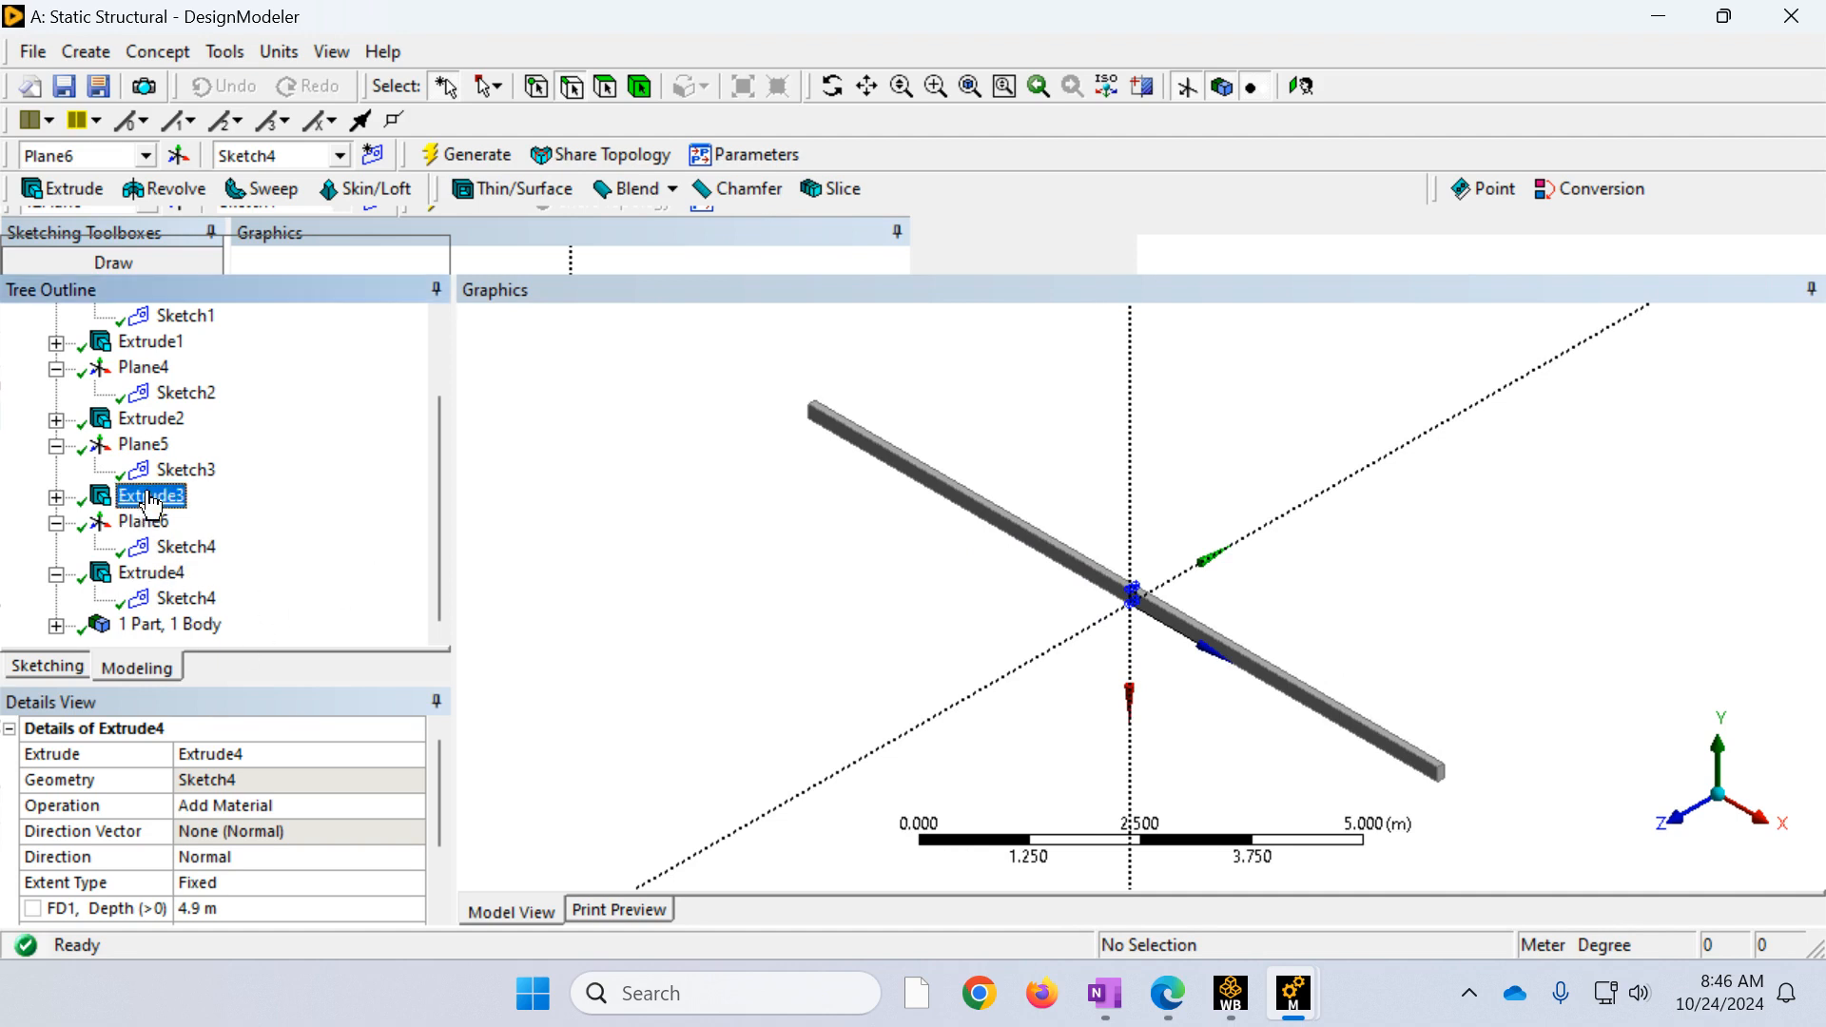
{"action": "left_click", "coordinate": [186, 598]}
{"action": "scroll", "coordinate": [1075, 594], "scroll_direction": "down", "scroll_amount": 2}
{"action": "right_click_drag", "start_coordinate": [1322, 718], "coordinate": [1251, 615]}
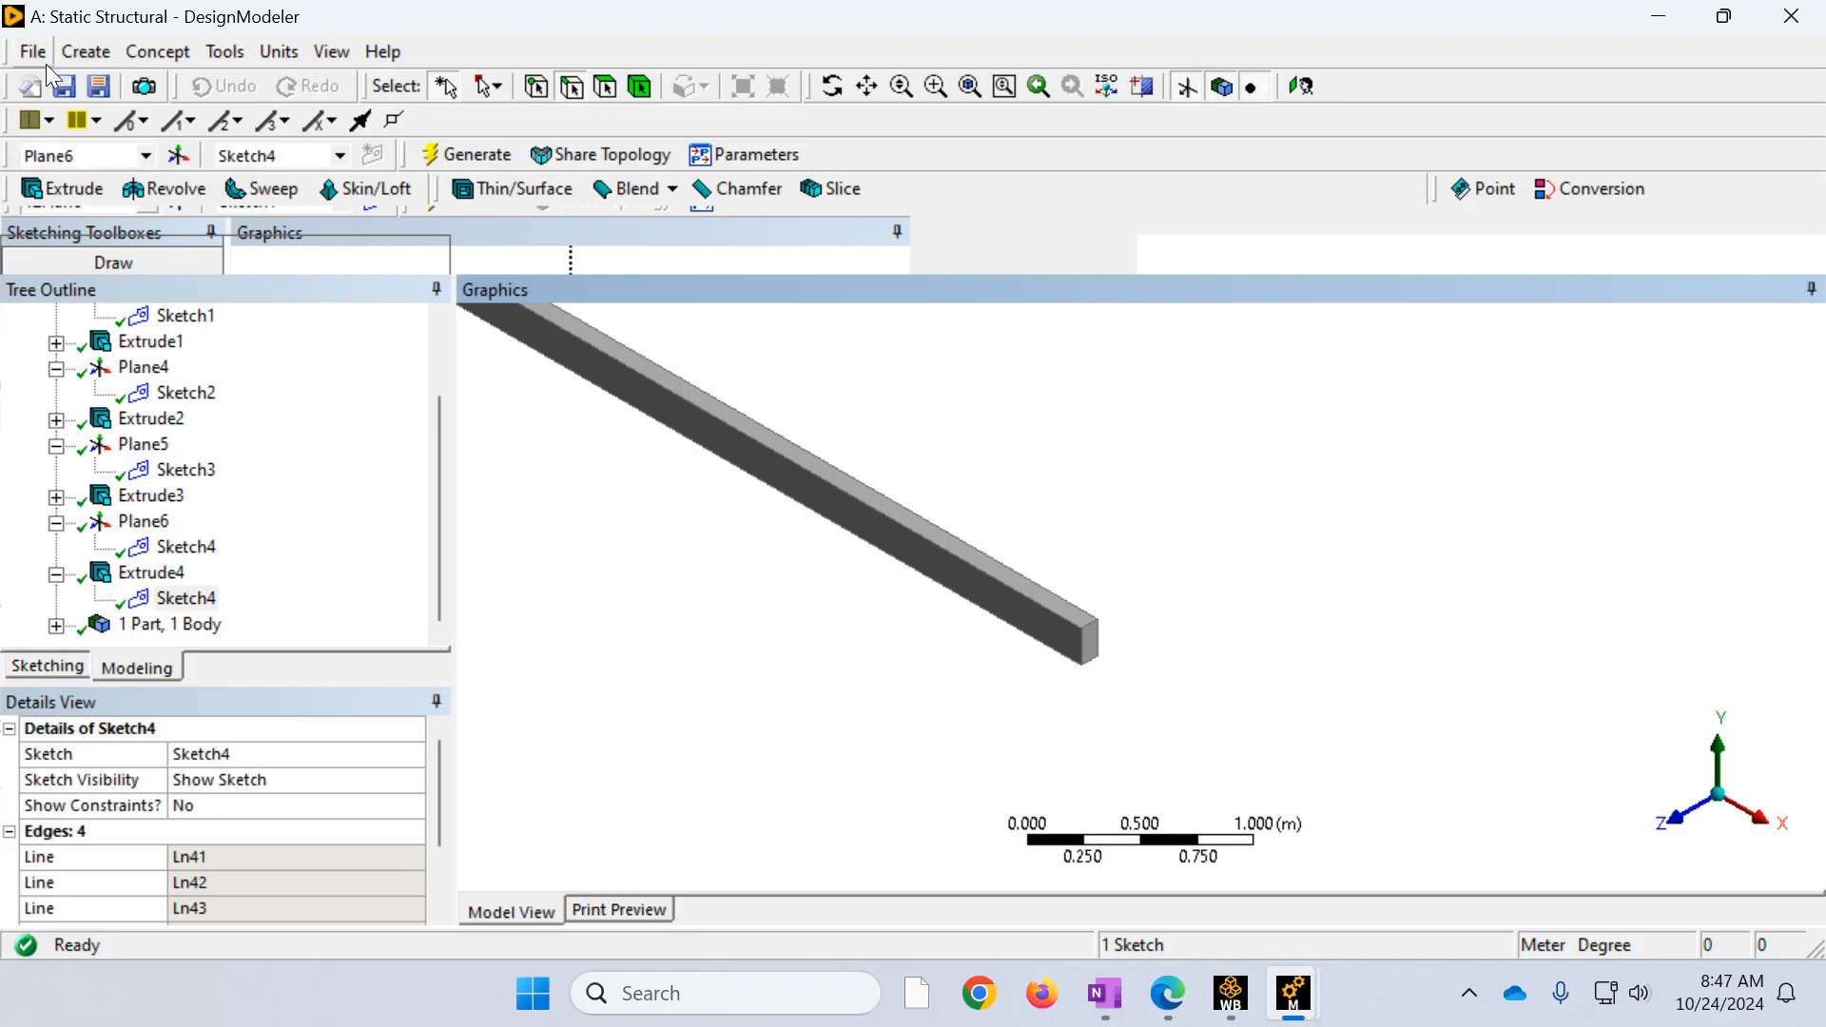
{"action": "left_click", "coordinate": [85, 52]}
{"action": "left_click", "coordinate": [119, 87]}
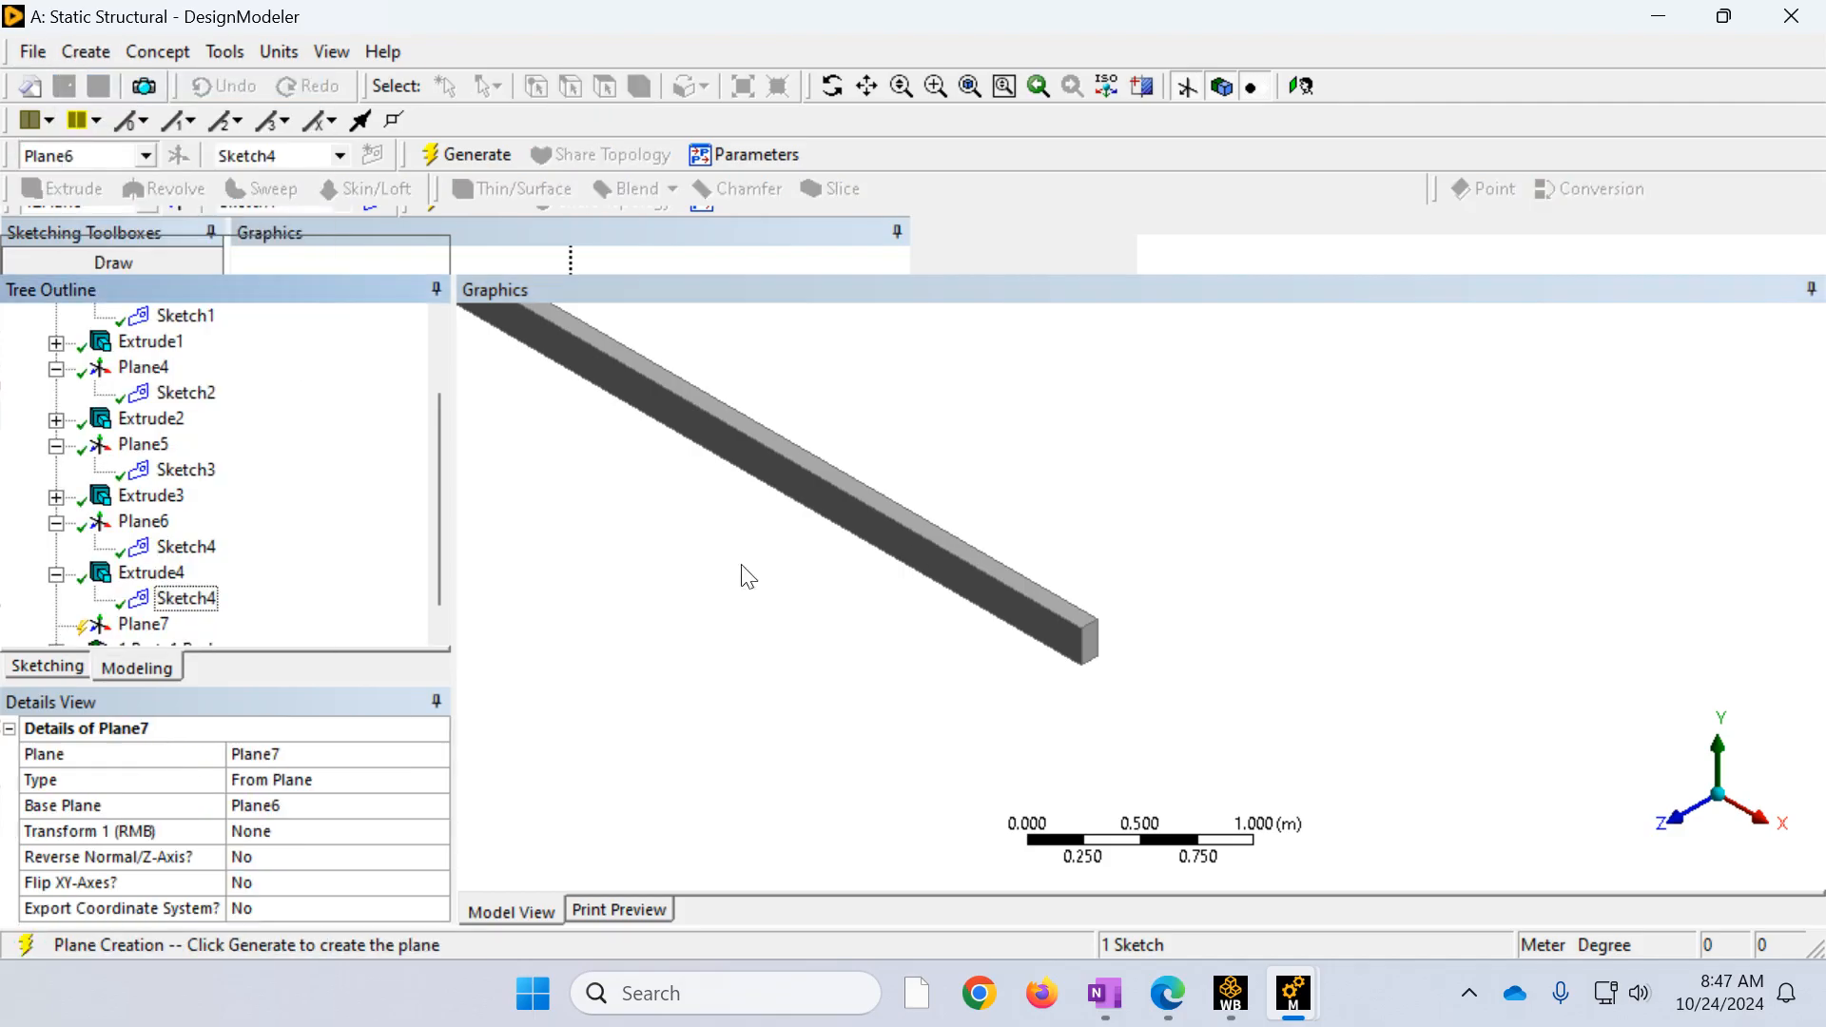
{"action": "left_click", "coordinate": [276, 780]}
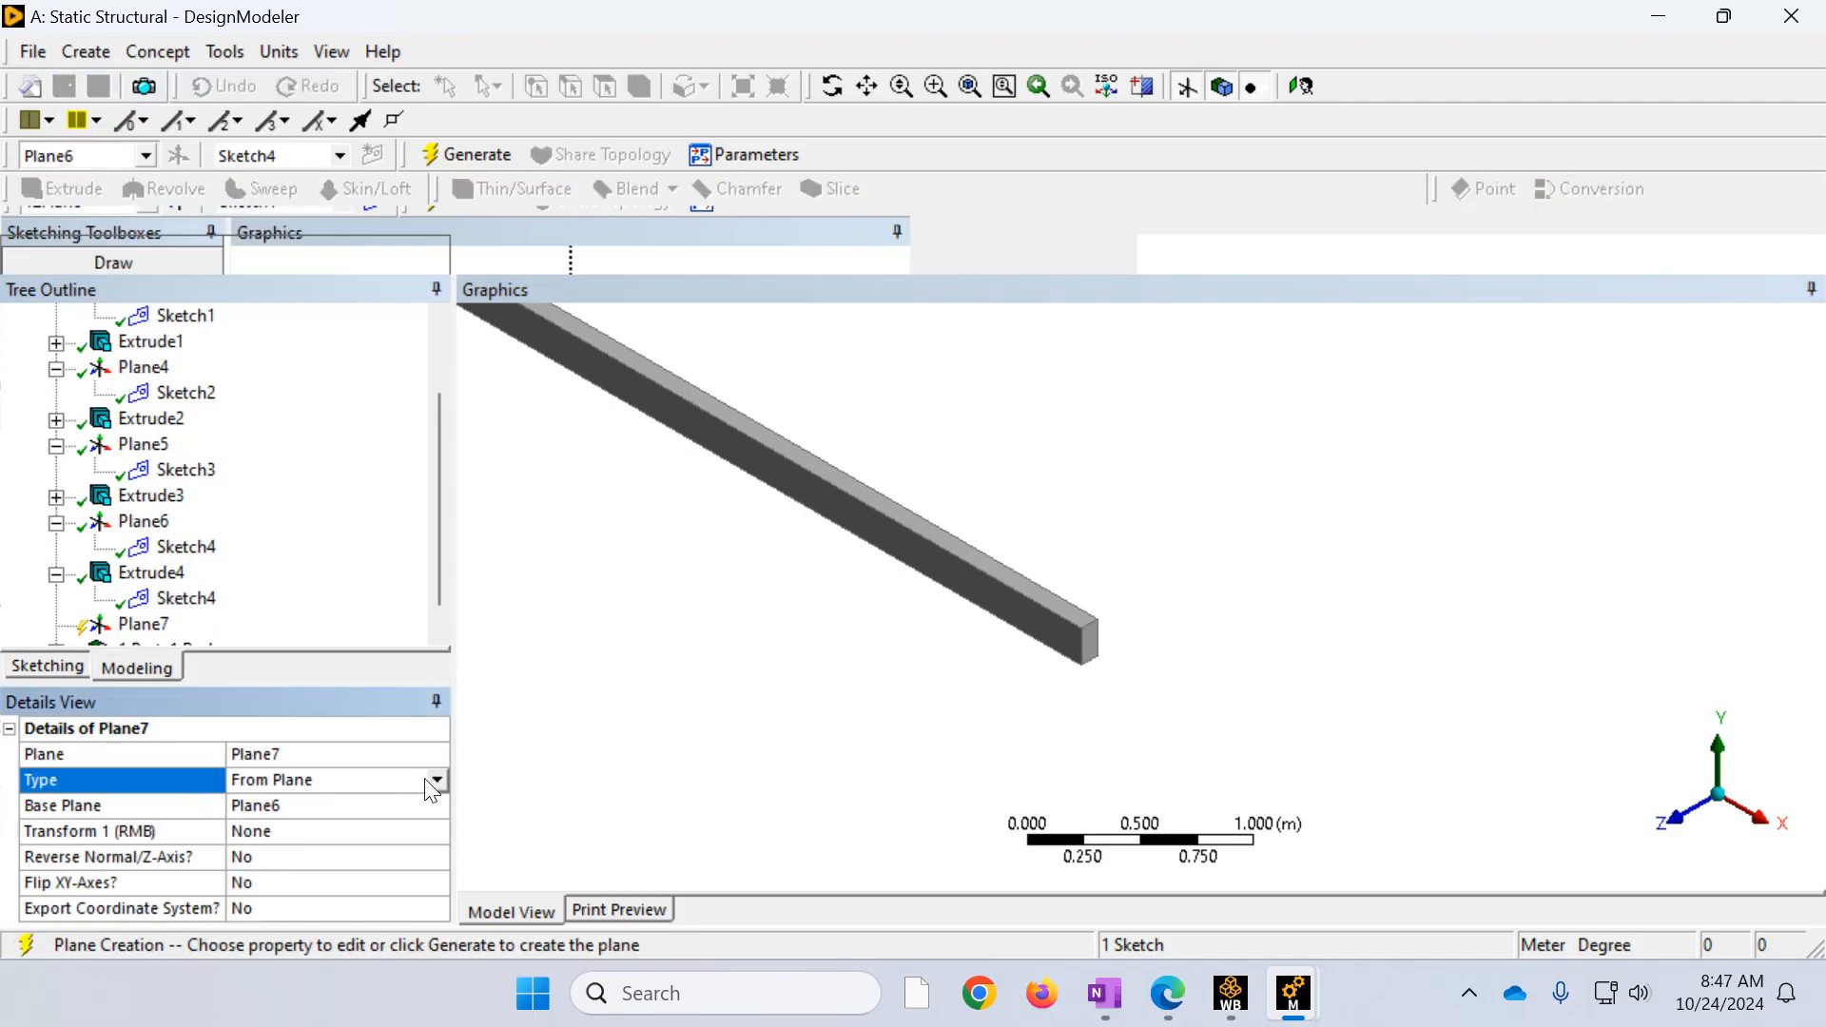
{"action": "left_click", "coordinate": [281, 780]}
{"action": "left_click", "coordinate": [281, 818]}
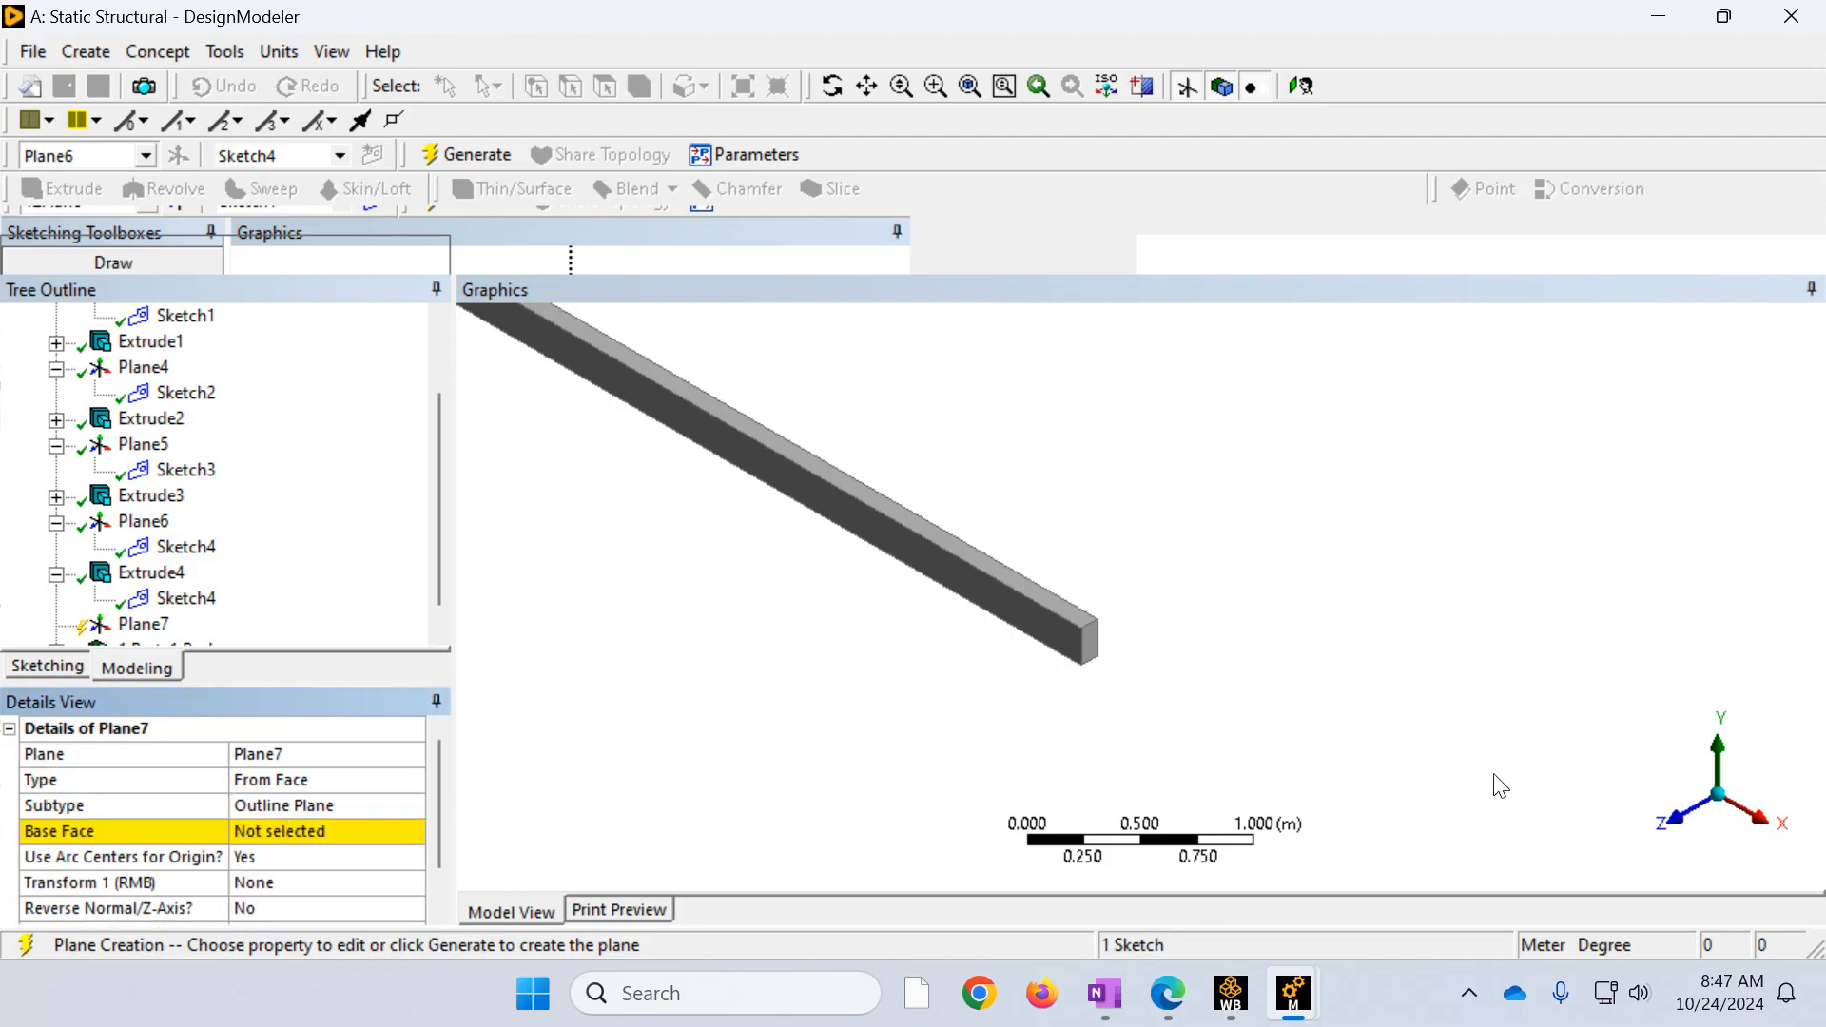
Step: Pick the end face of the 4.9 m segment as the new plane's base face and generate the plane
{"action": "right_click_drag", "start_coordinate": [1096, 697], "coordinate": [1059, 612]}
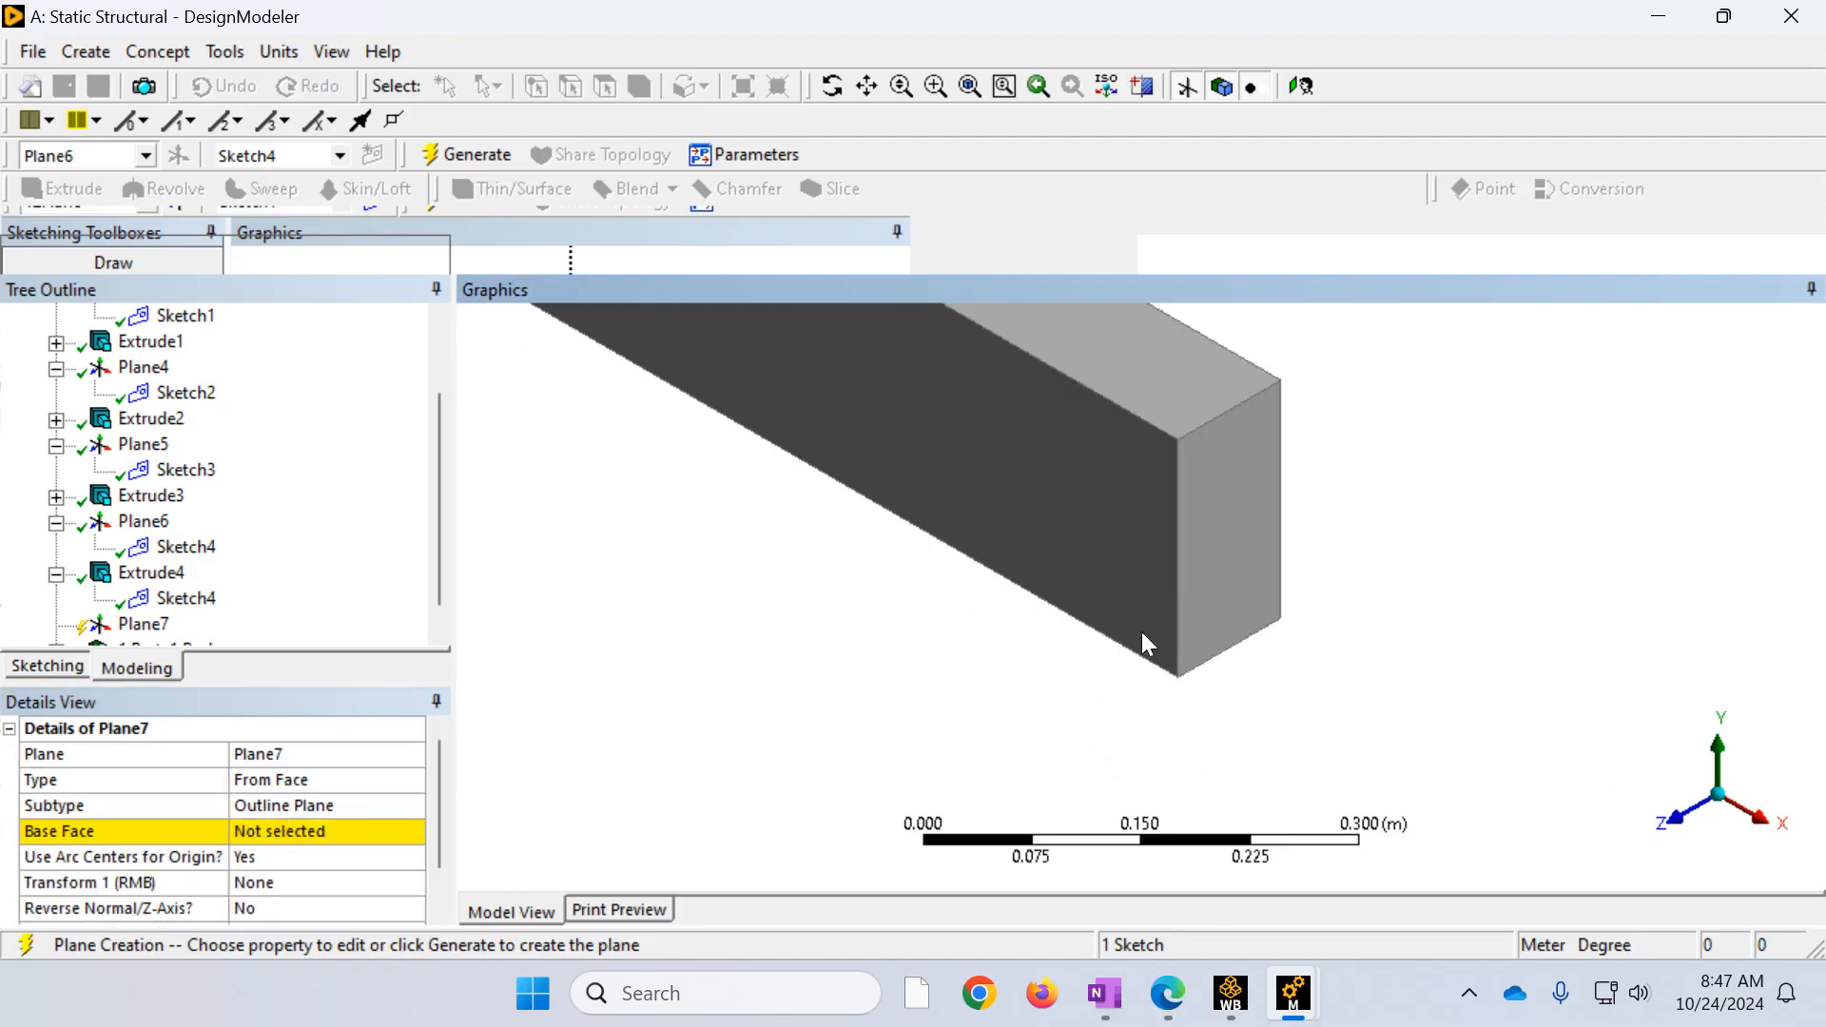
{"action": "left_click", "coordinate": [344, 830]}
{"action": "left_click", "coordinate": [1227, 559]}
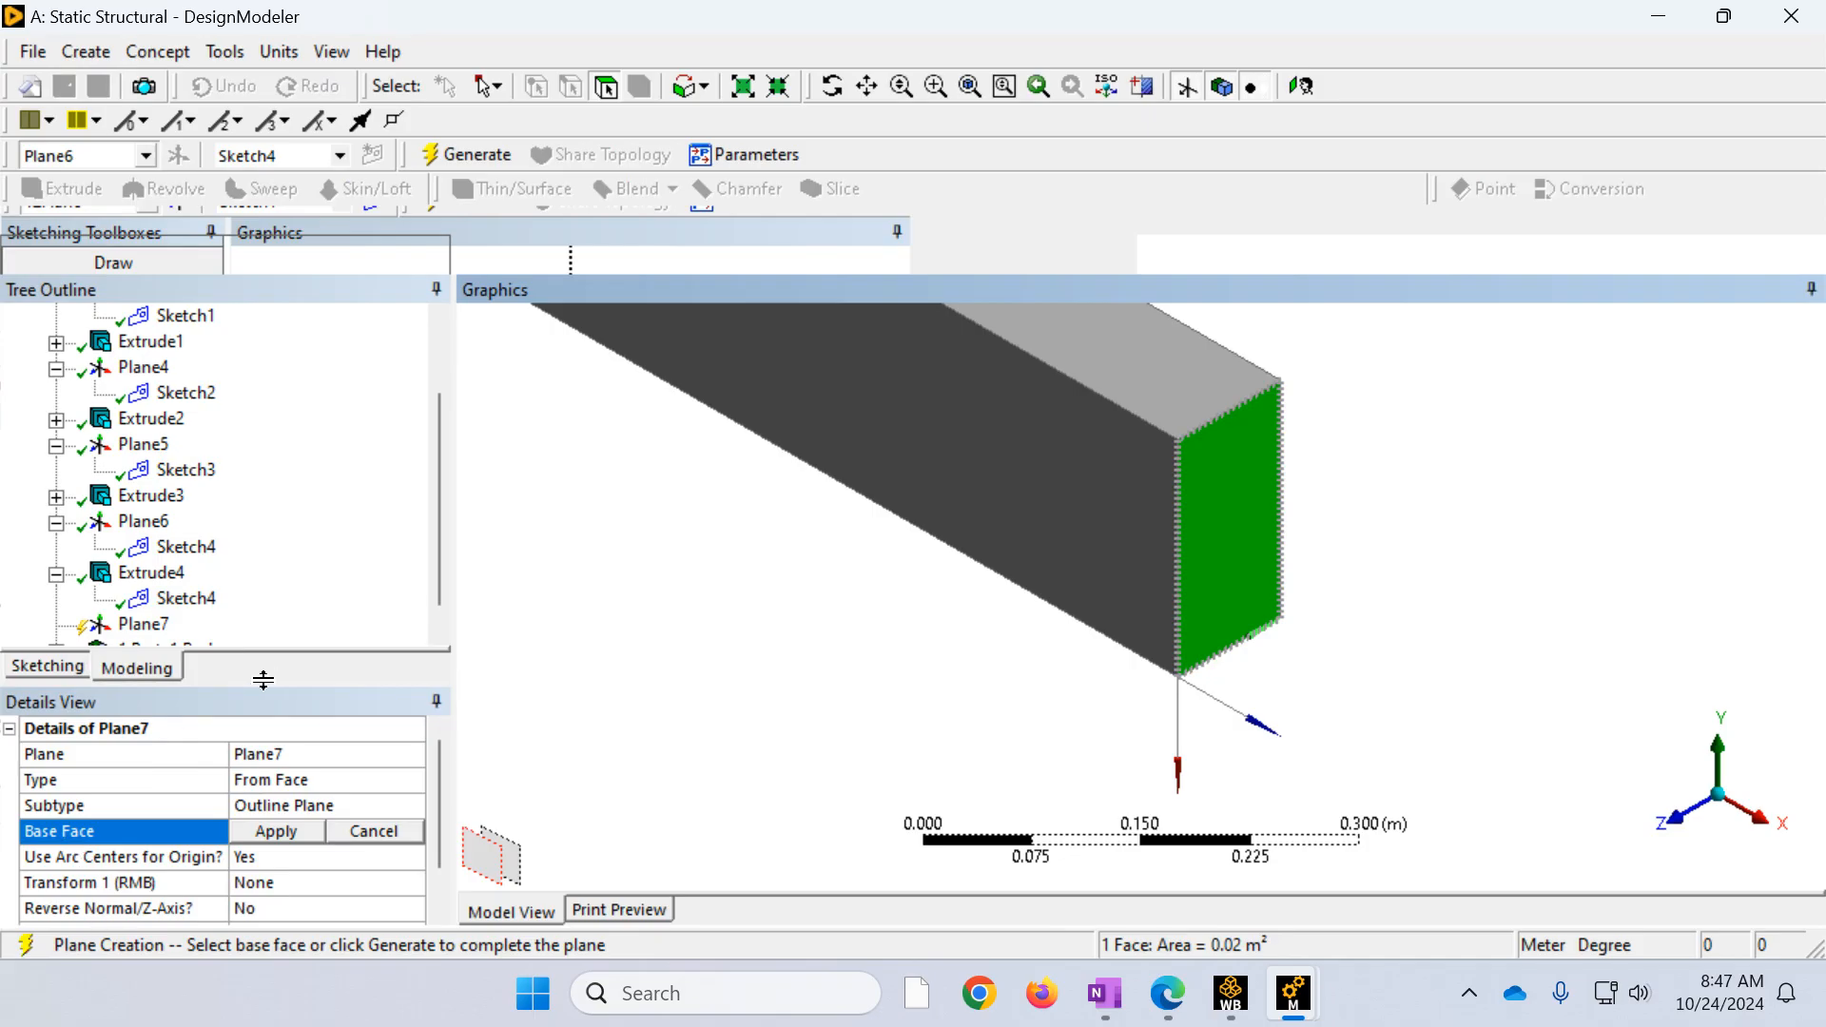
{"action": "left_click", "coordinate": [472, 153]}
{"action": "scroll", "coordinate": [243, 556], "scroll_direction": "down", "scroll_amount": 1}
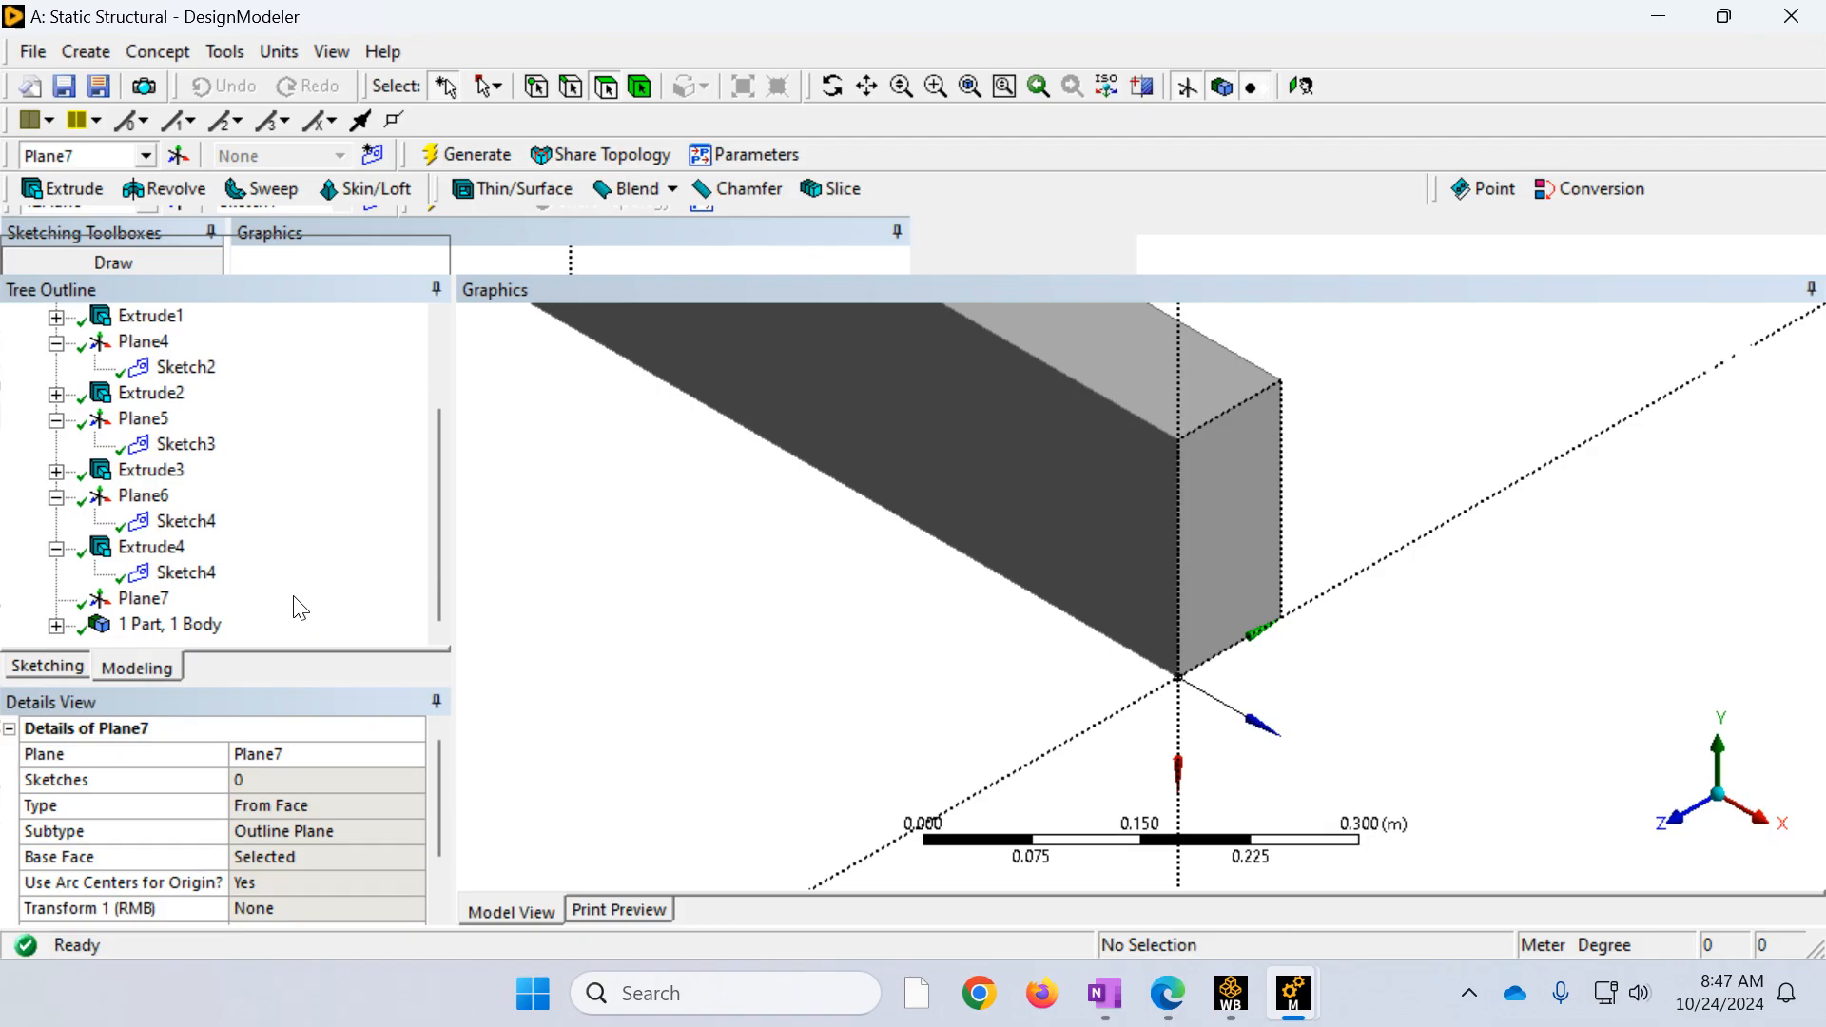
Step: Add a new sketch on the plane at the end face of the 4.9 m segment
{"action": "left_click", "coordinate": [148, 601]}
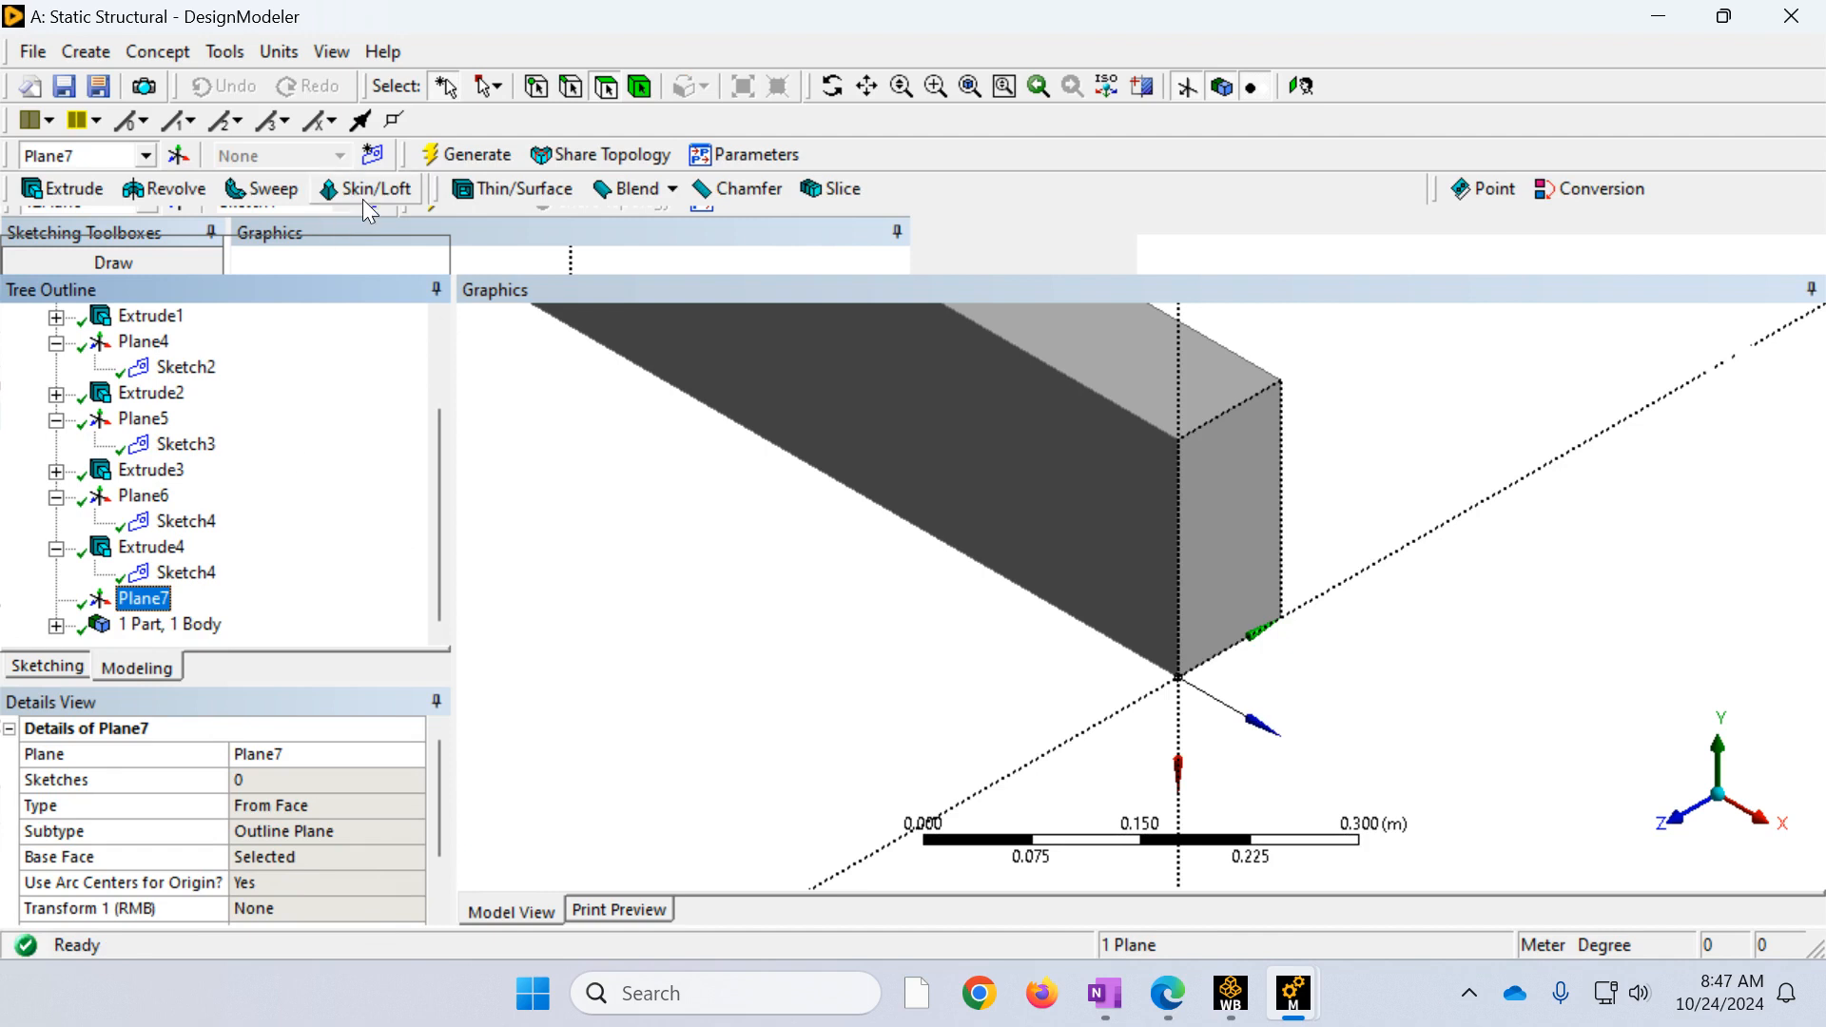
{"action": "left_click", "coordinate": [374, 155]}
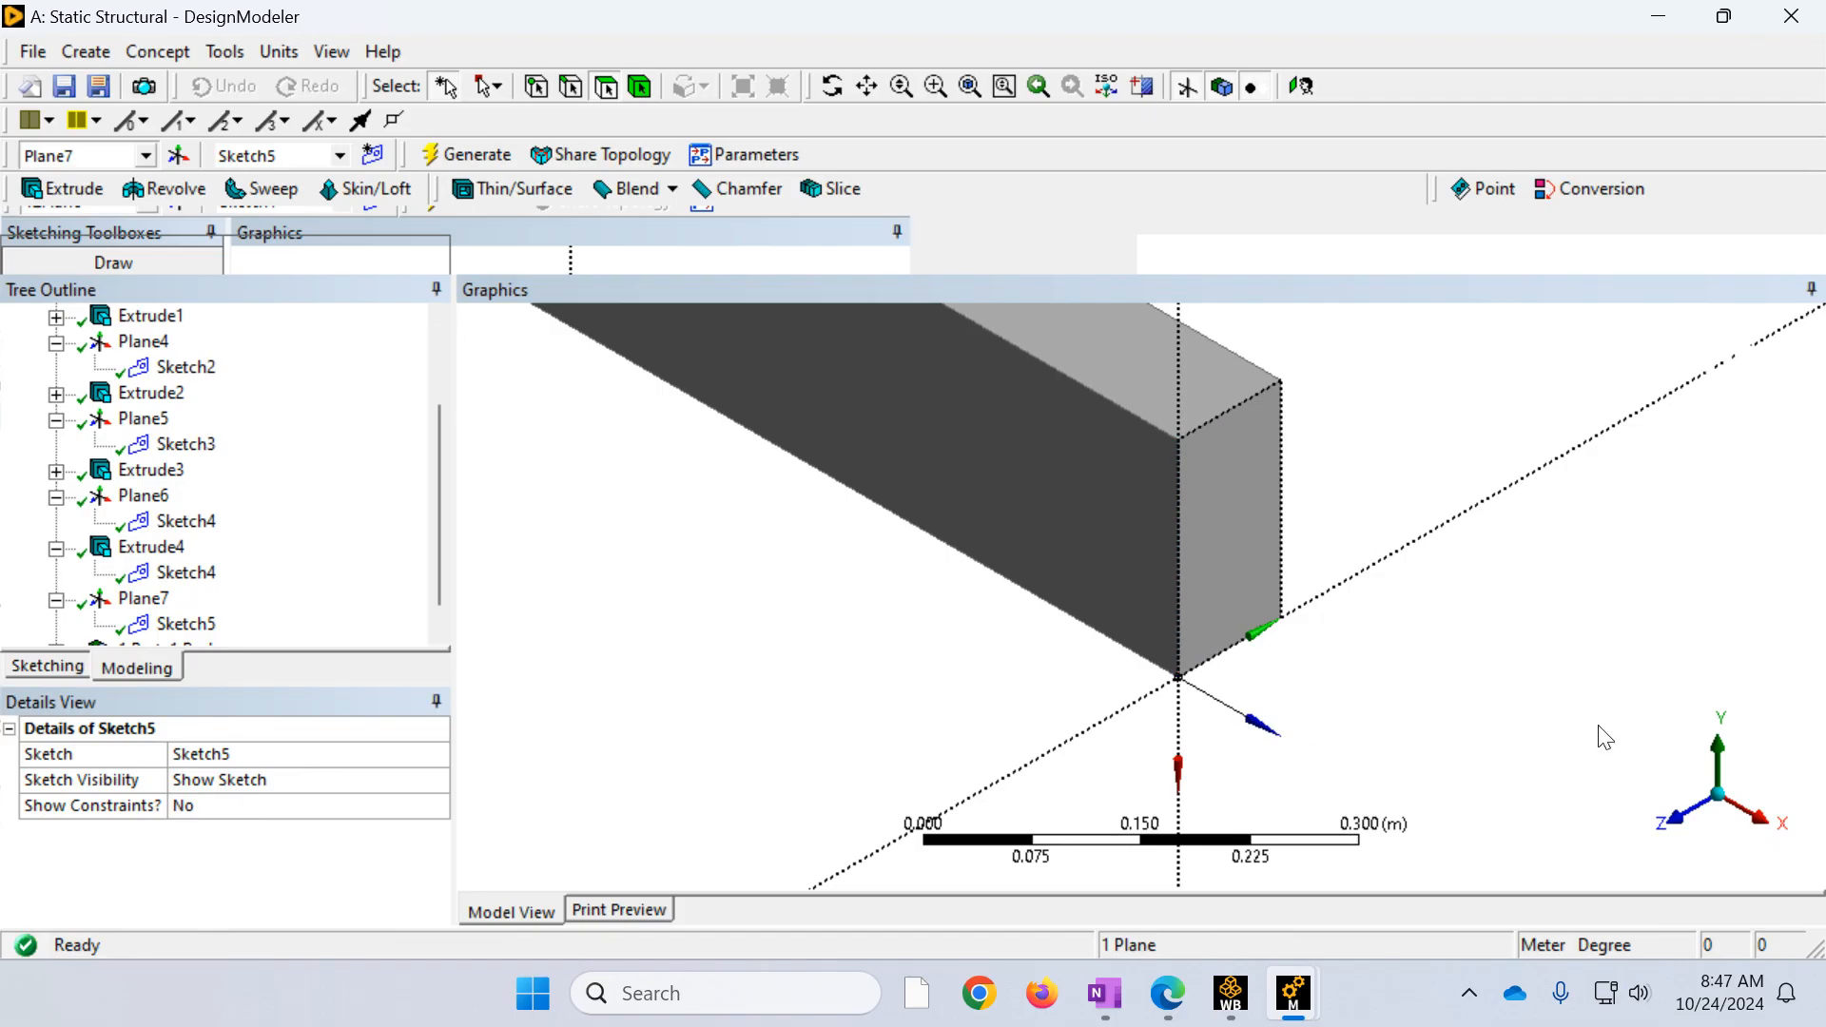
{"action": "scroll", "coordinate": [1145, 656], "scroll_direction": "down", "scroll_amount": 8}
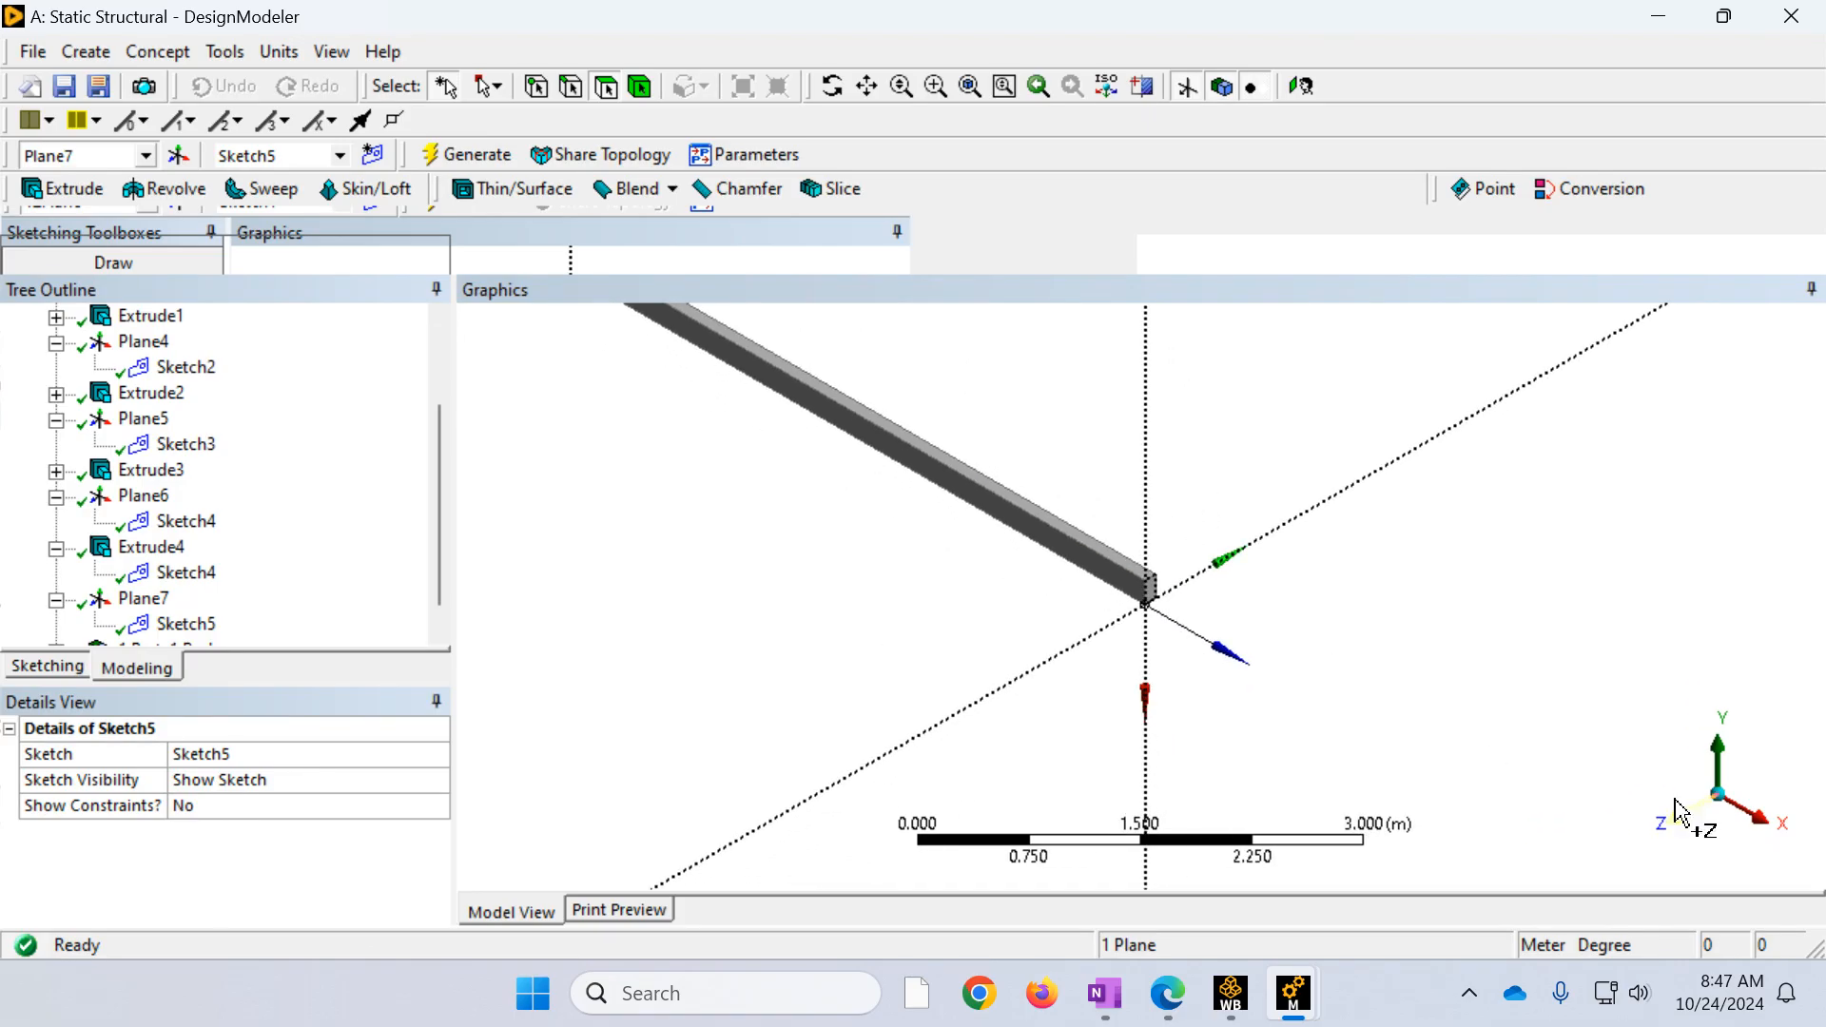
{"action": "left_click", "coordinate": [1760, 818]}
{"action": "scroll", "coordinate": [637, 556], "scroll_direction": "down", "scroll_amount": 3}
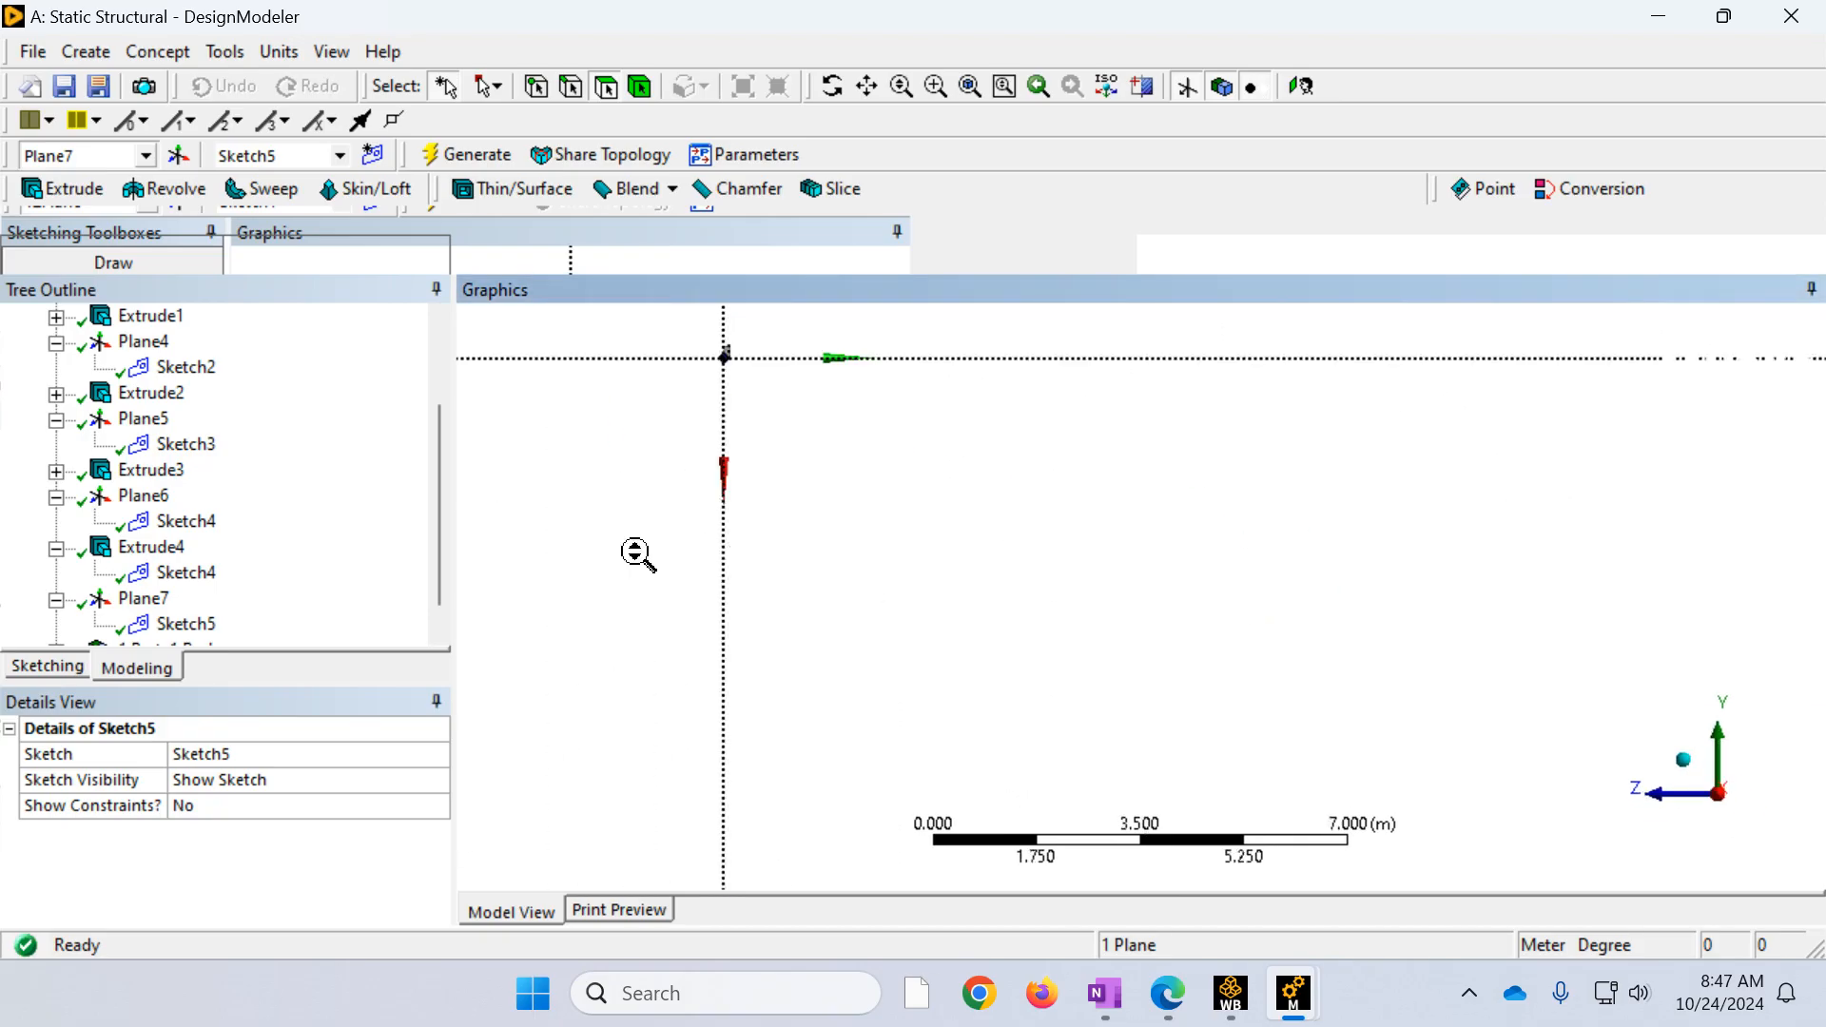
{"action": "scroll", "coordinate": [642, 560], "scroll_direction": "down", "scroll_amount": 2}
{"action": "right_click_drag", "start_coordinate": [974, 517], "coordinate": [948, 475]}
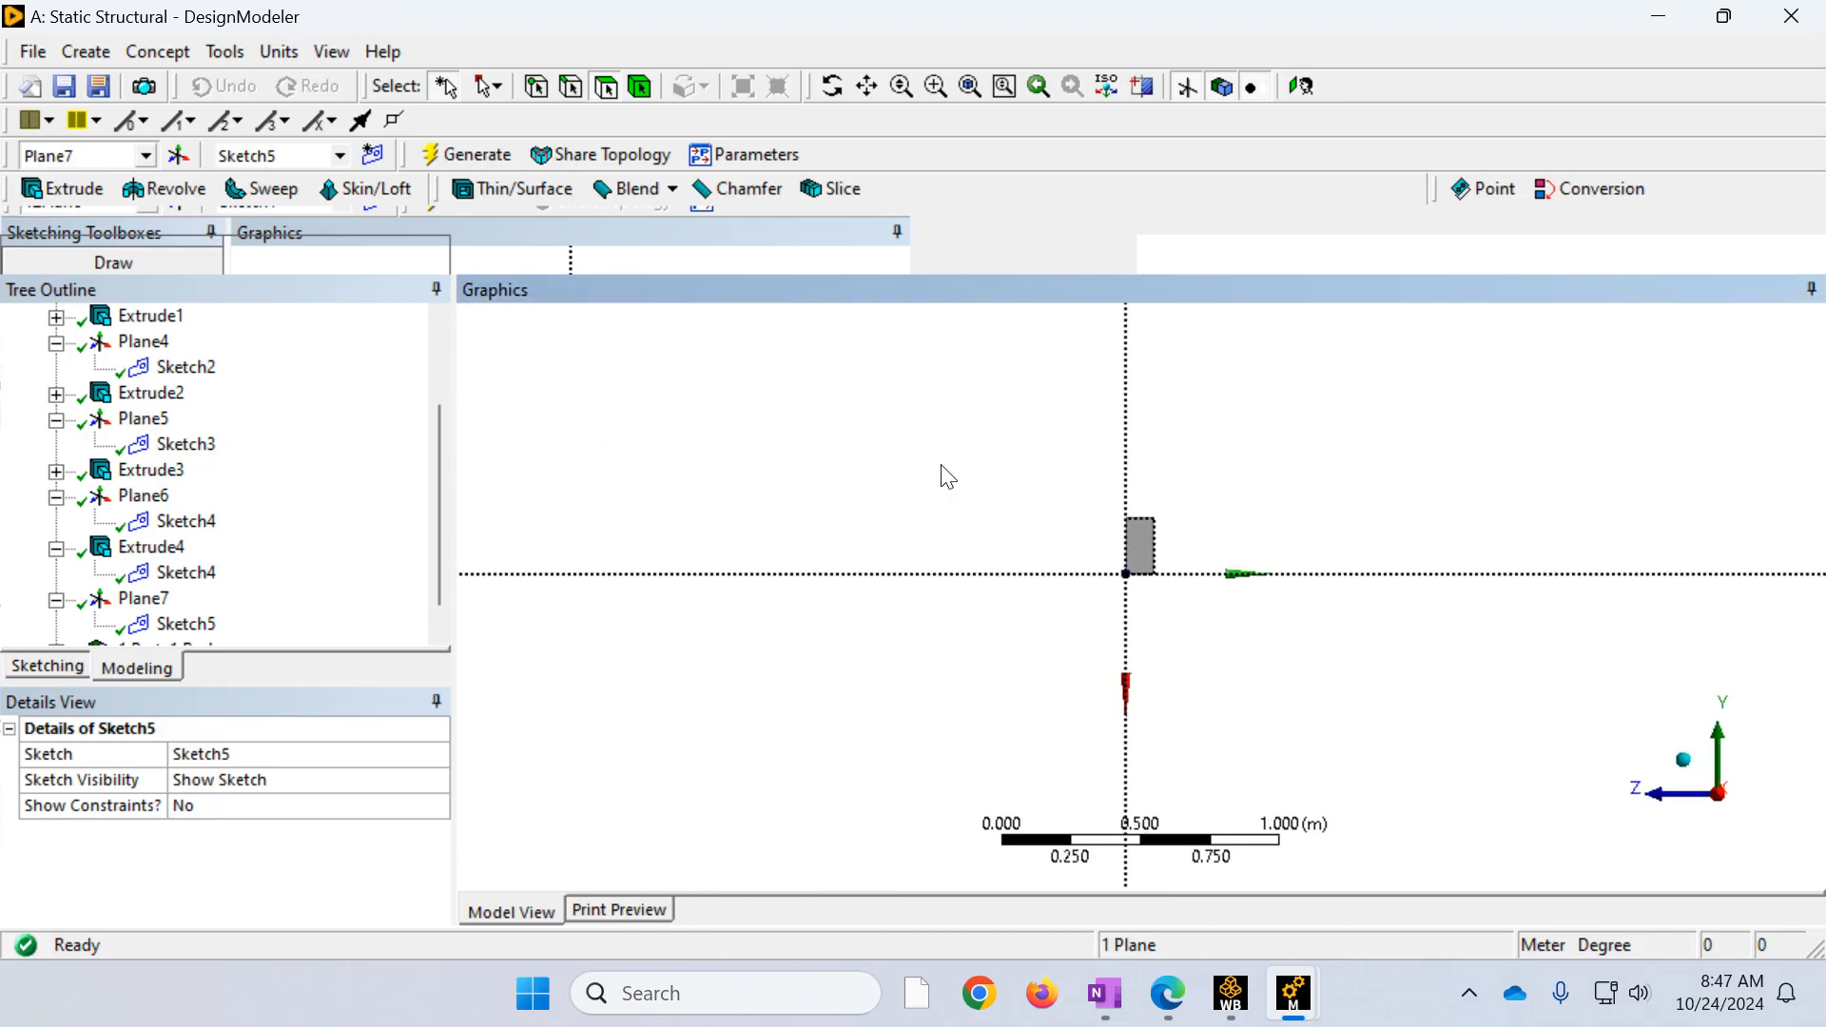
{"action": "right_click_drag", "start_coordinate": [1230, 613], "coordinate": [1100, 485]}
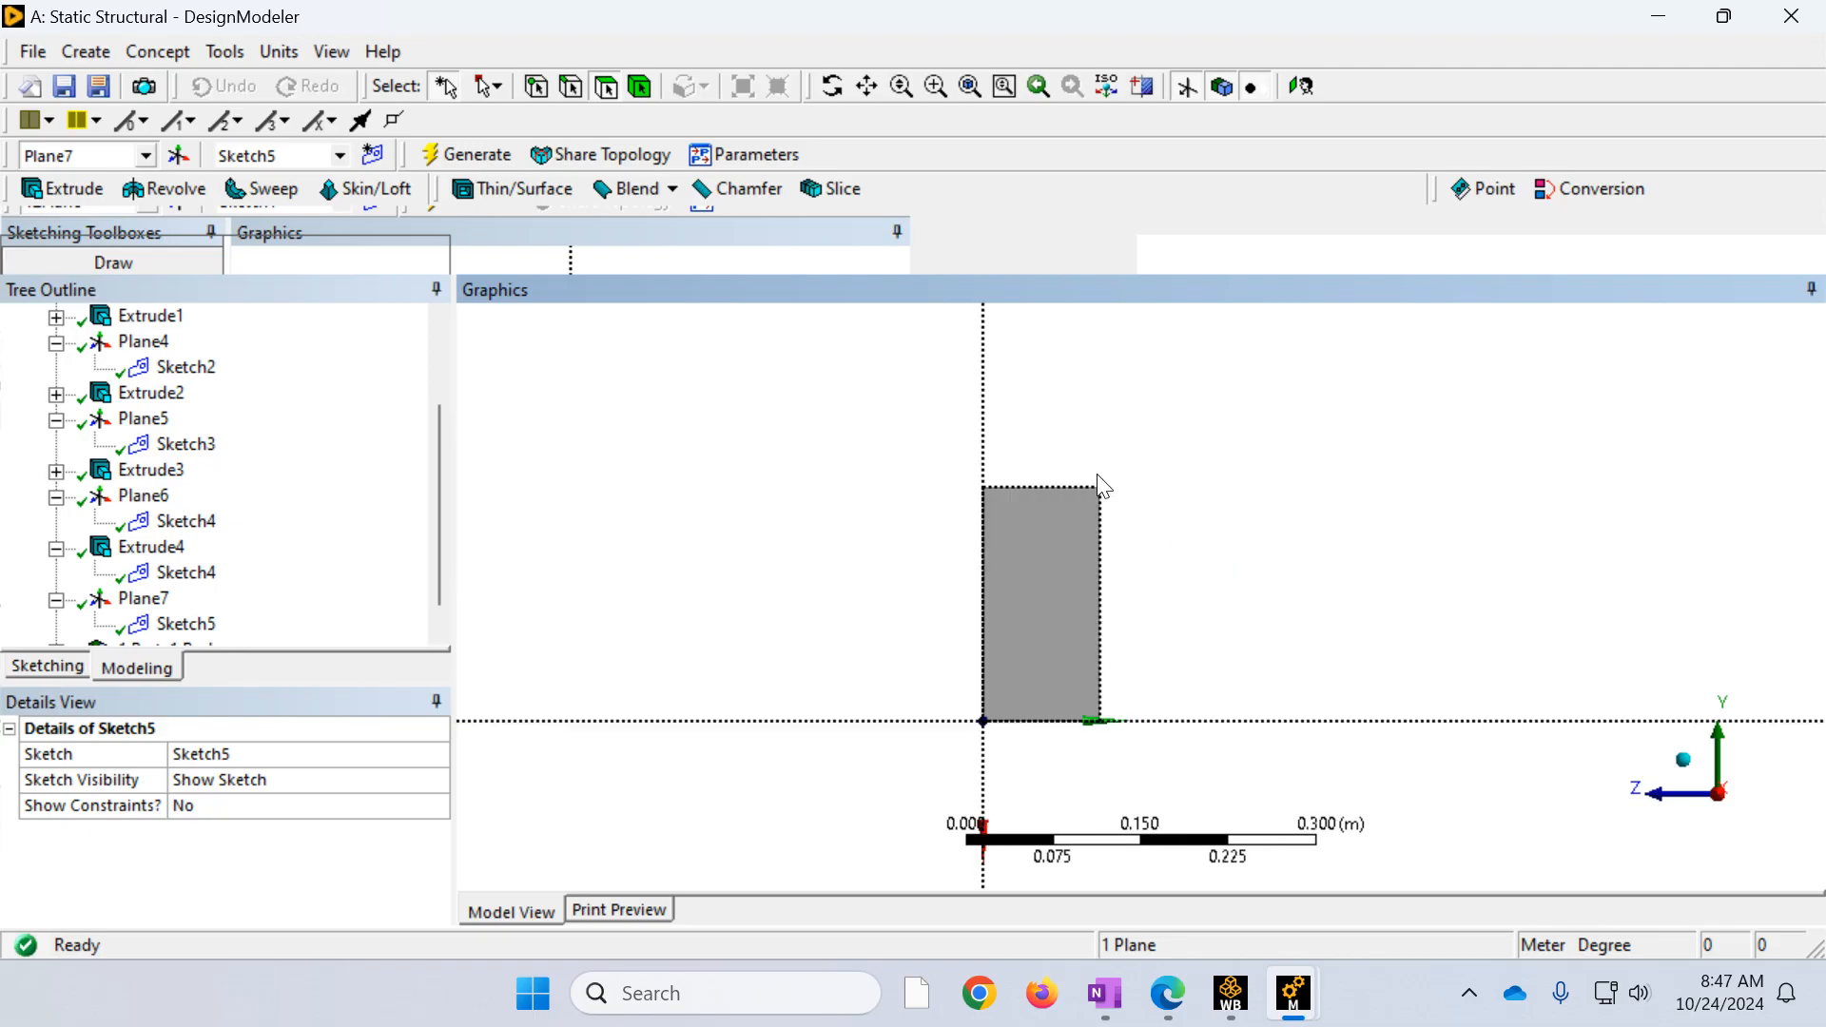
Step: Draw a rectangle between opposite corners of the 4.9 m segment's end face in the new sketch
{"action": "left_click", "coordinate": [49, 670]}
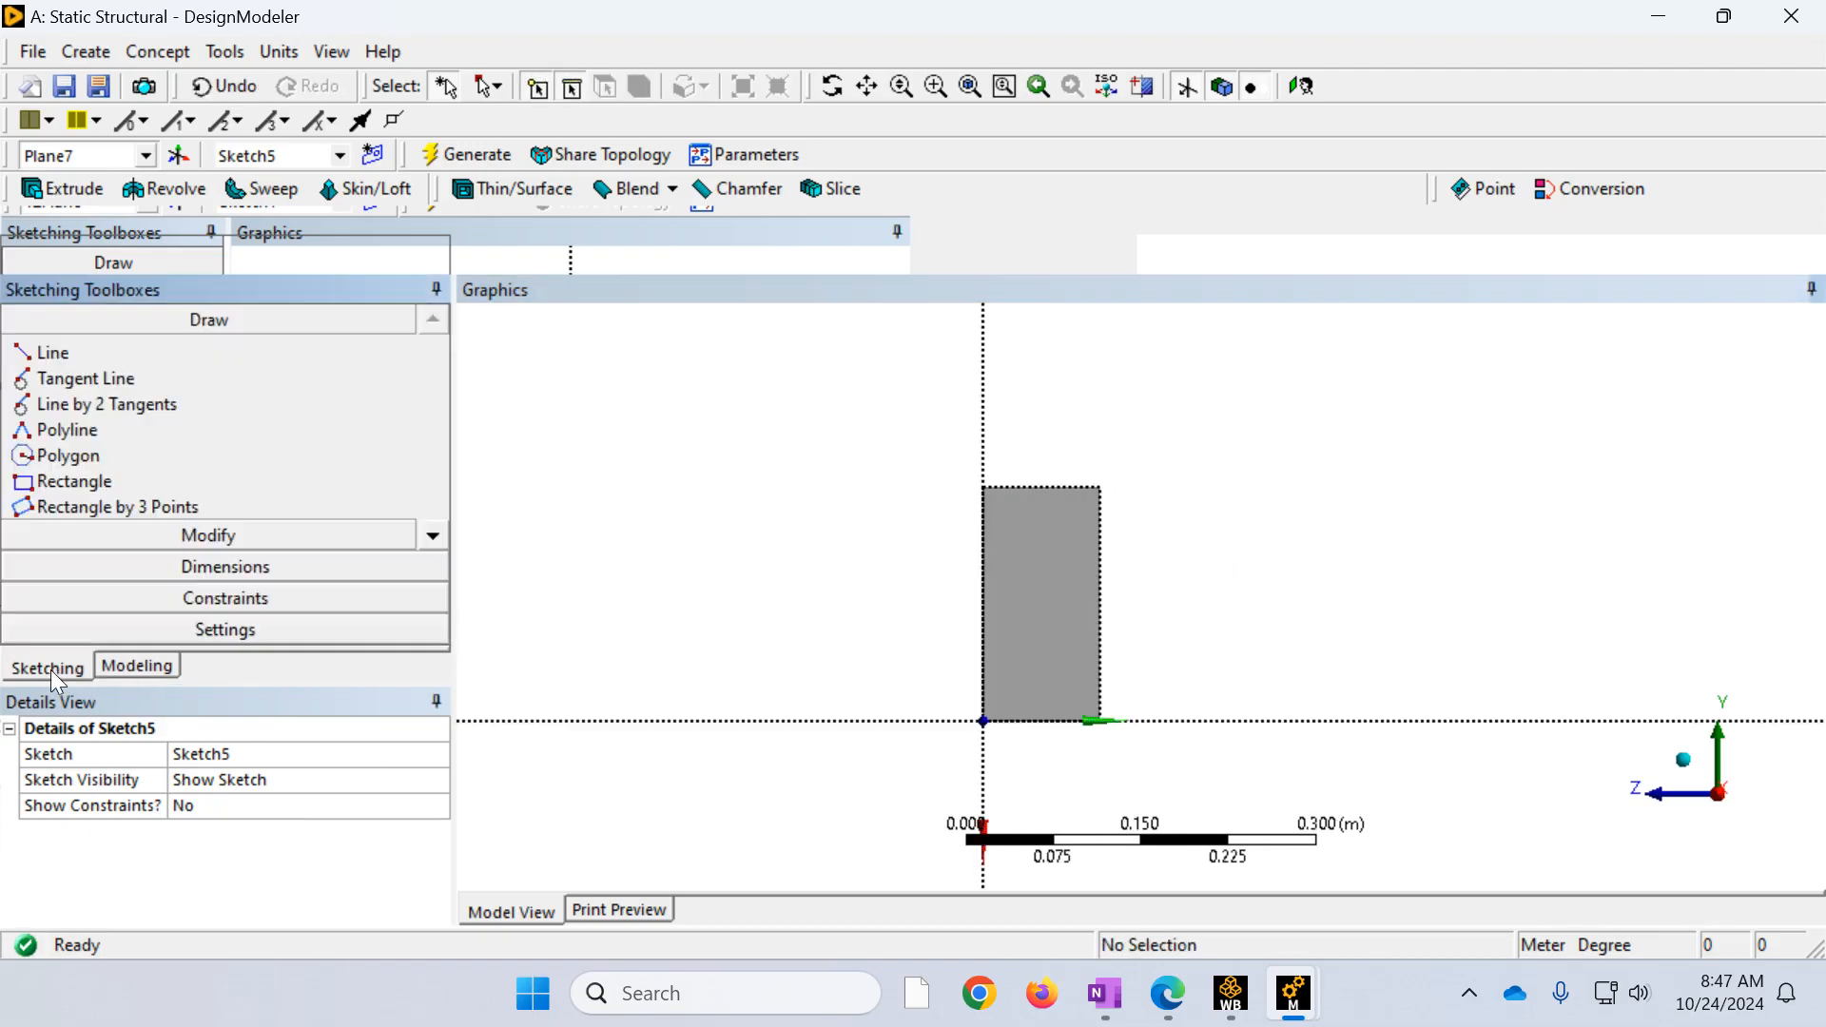
{"action": "left_click", "coordinate": [92, 481]}
{"action": "left_click", "coordinate": [985, 483]}
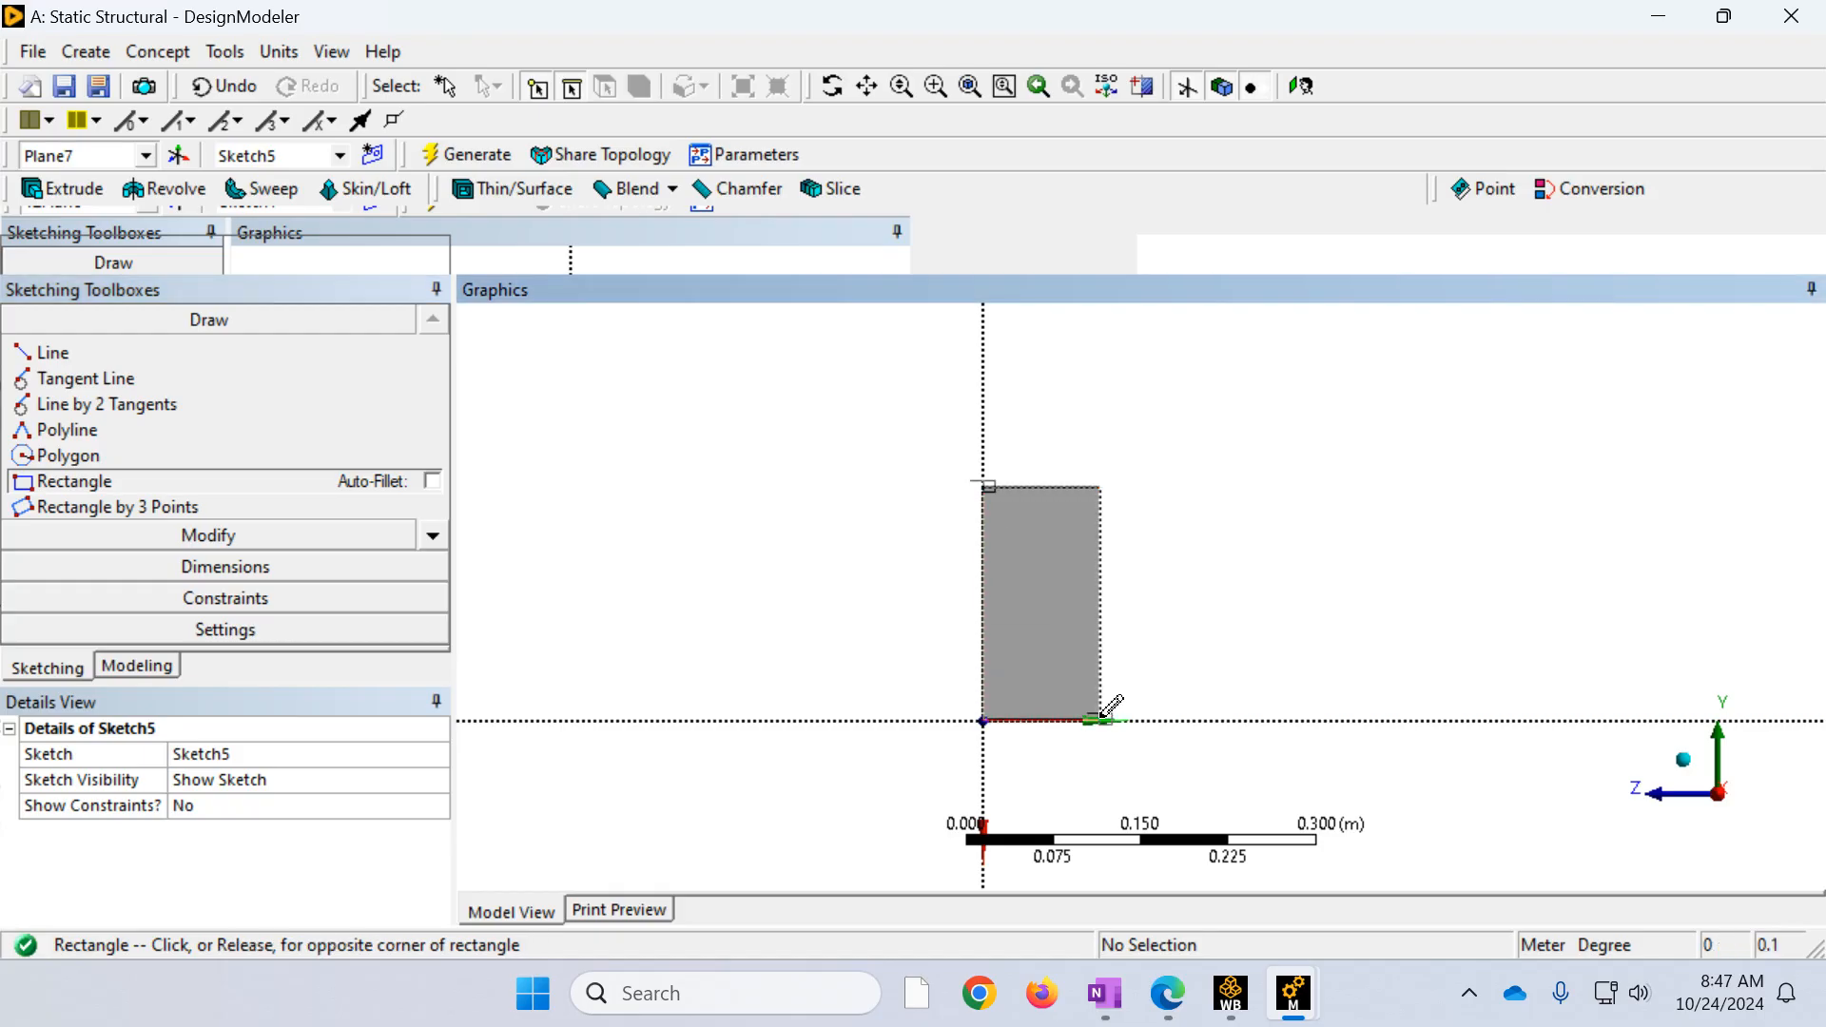
{"action": "left_click", "coordinate": [1100, 720]}
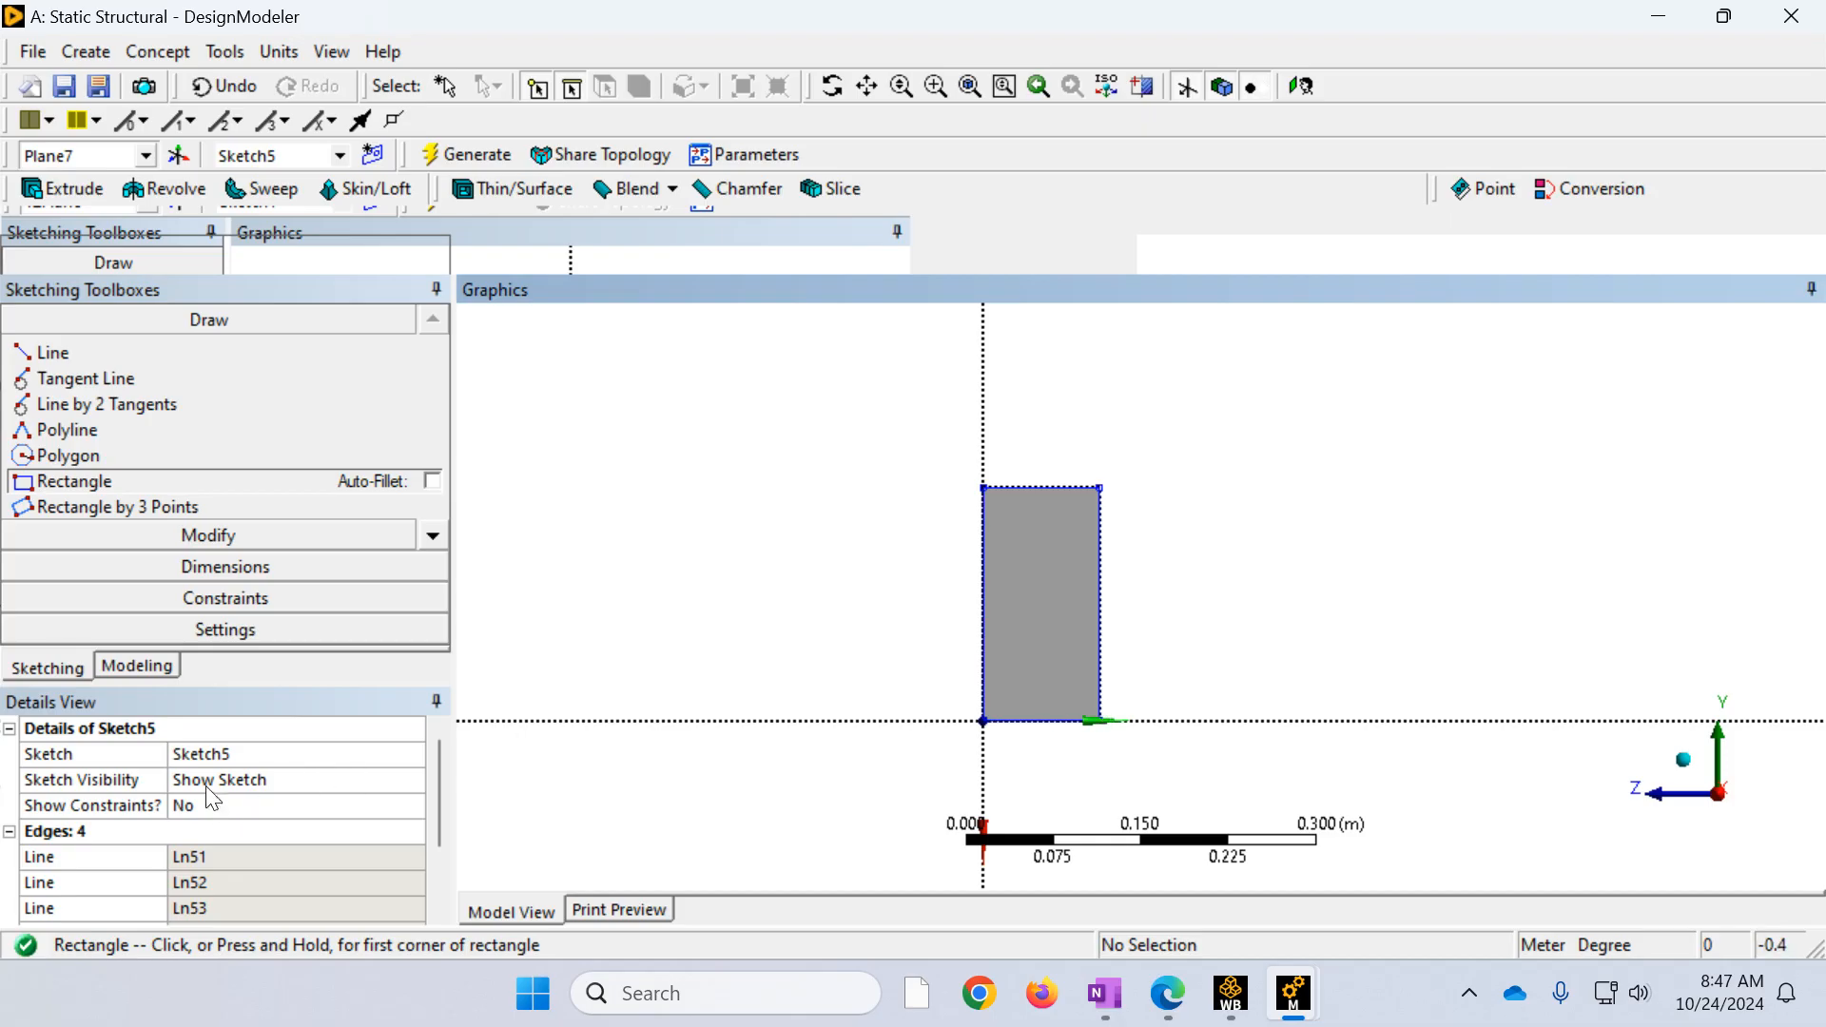
{"action": "left_click", "coordinate": [446, 86]}
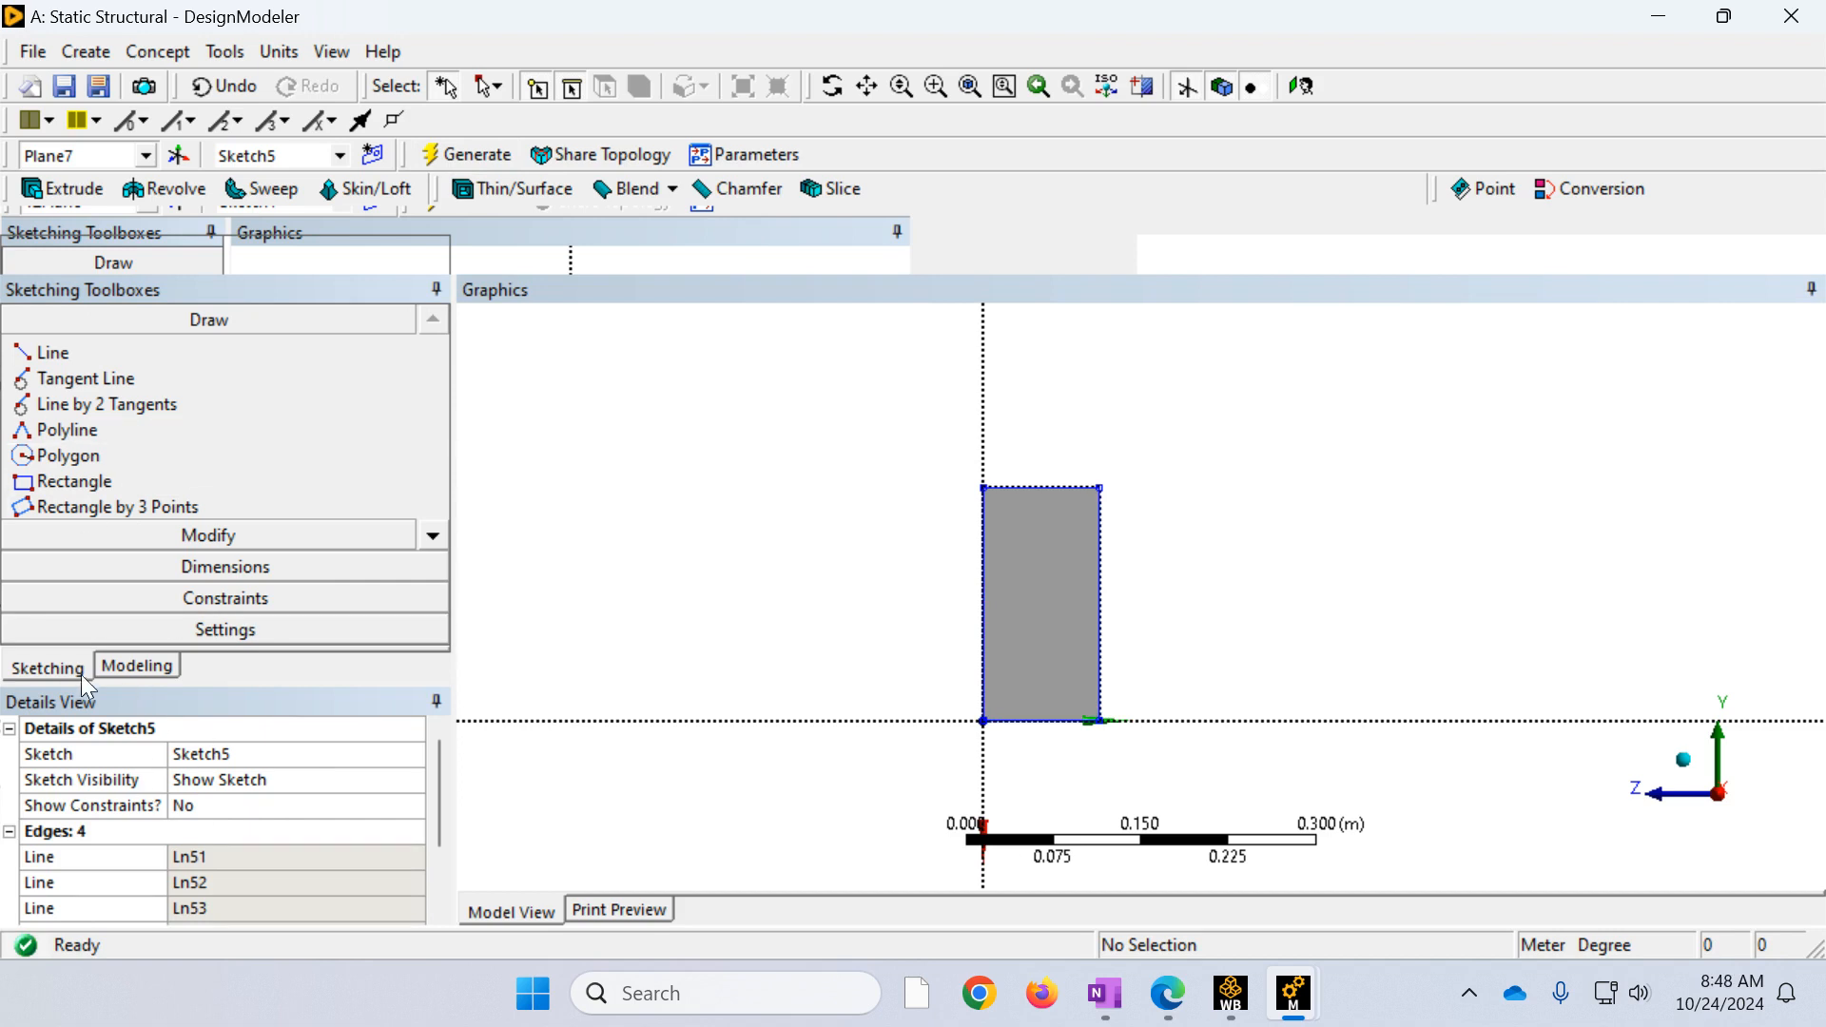
Step: Extrude Sketch5 by 0.1 m from the end face of the 4.9 m segment with Add Material and generate it
{"action": "left_click", "coordinate": [131, 664]}
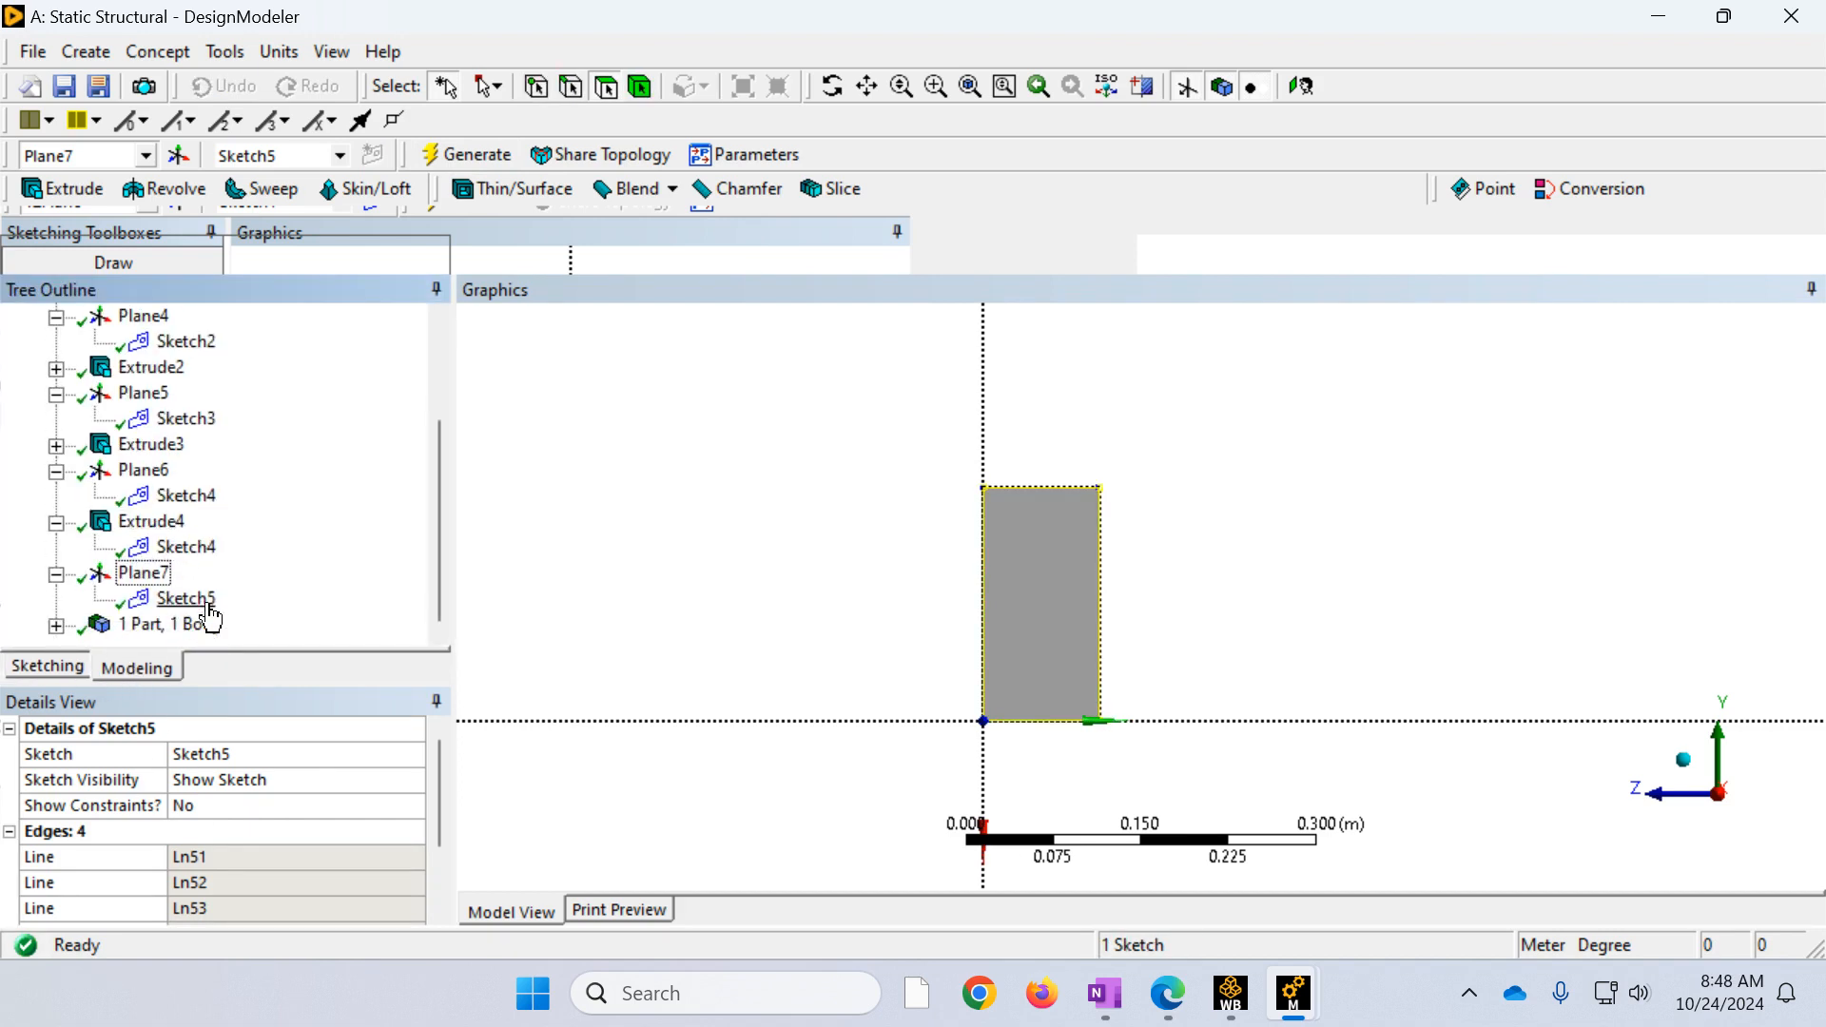
{"action": "left_click", "coordinate": [181, 599]}
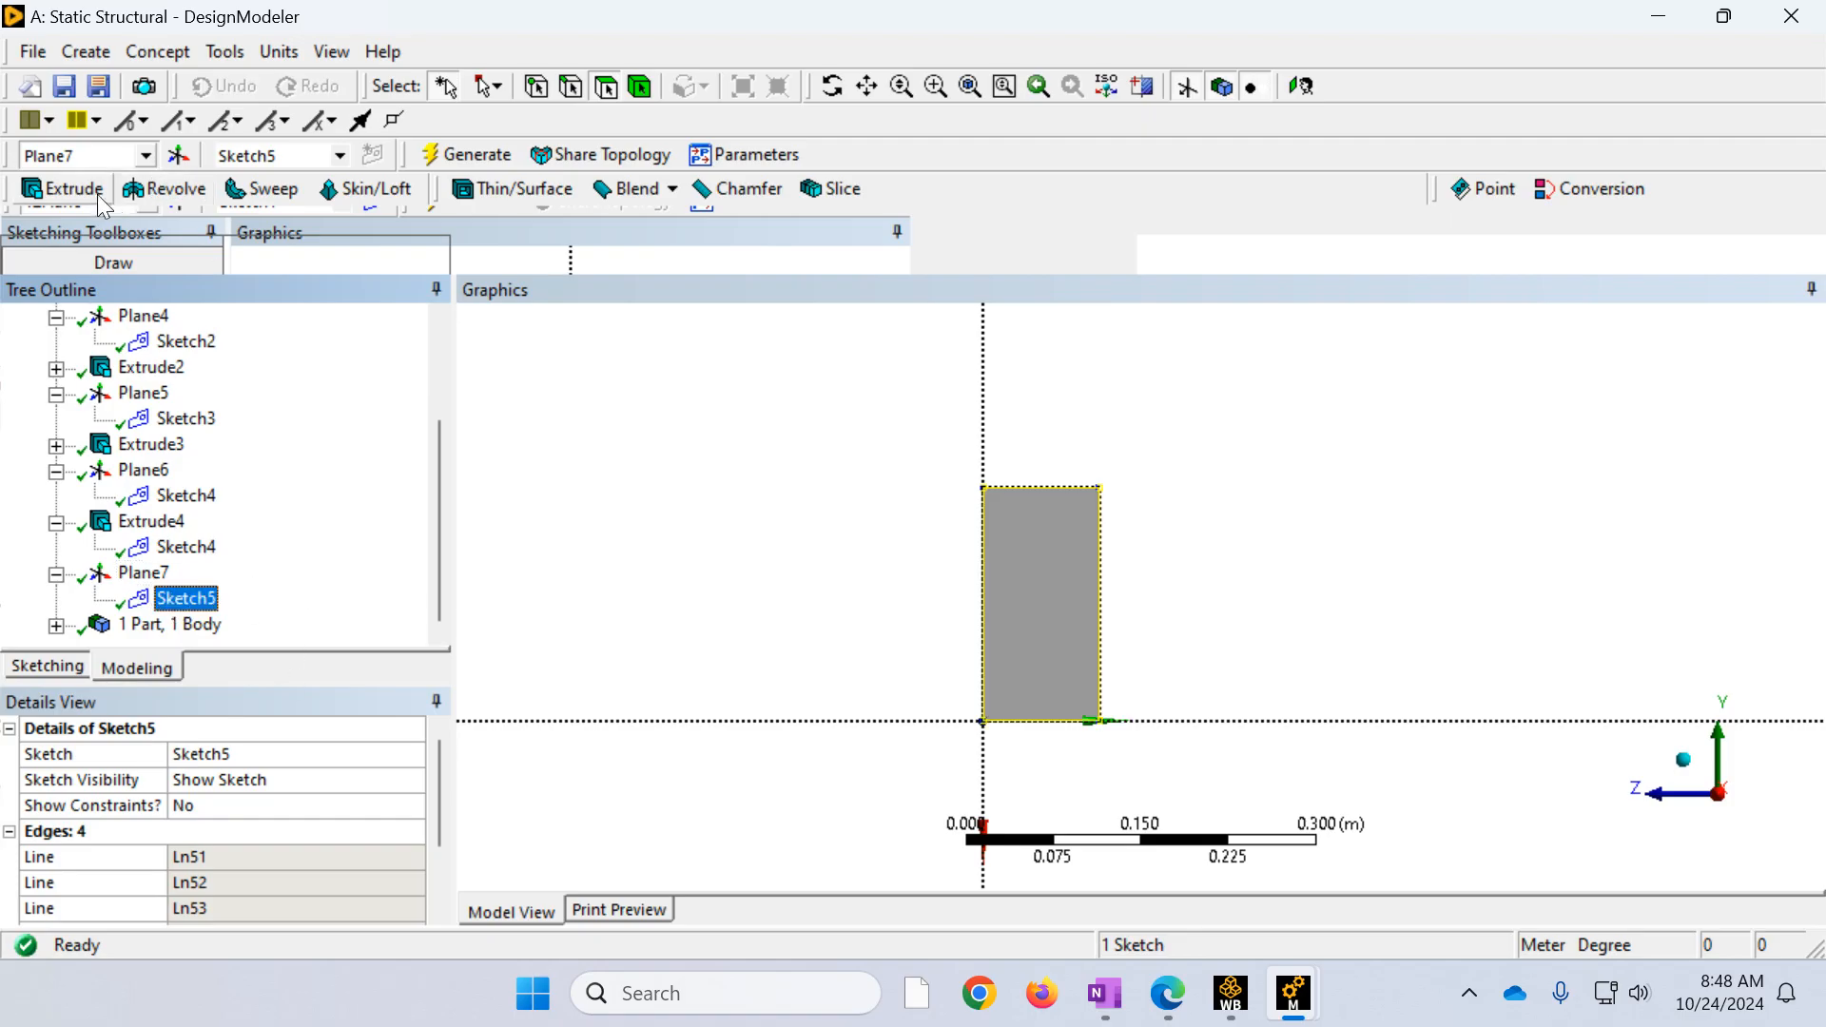
{"action": "left_click", "coordinate": [62, 189]}
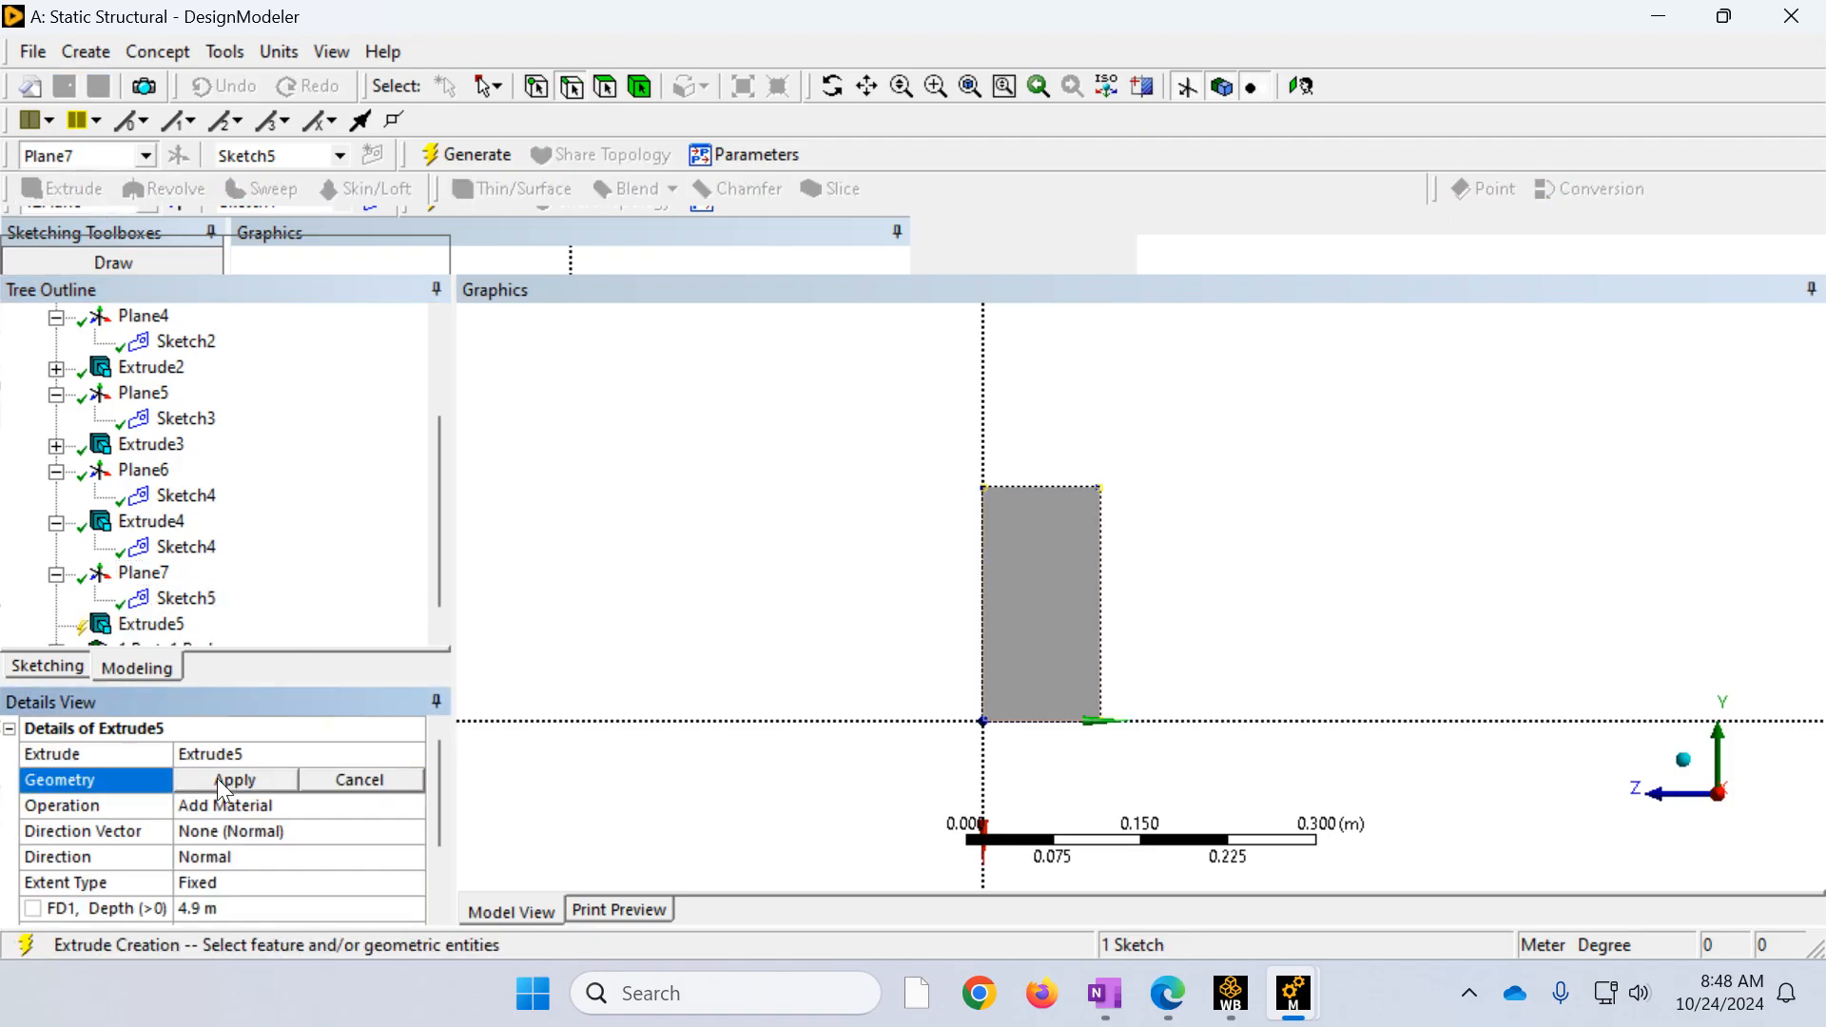
{"action": "left_click", "coordinate": [1683, 759]}
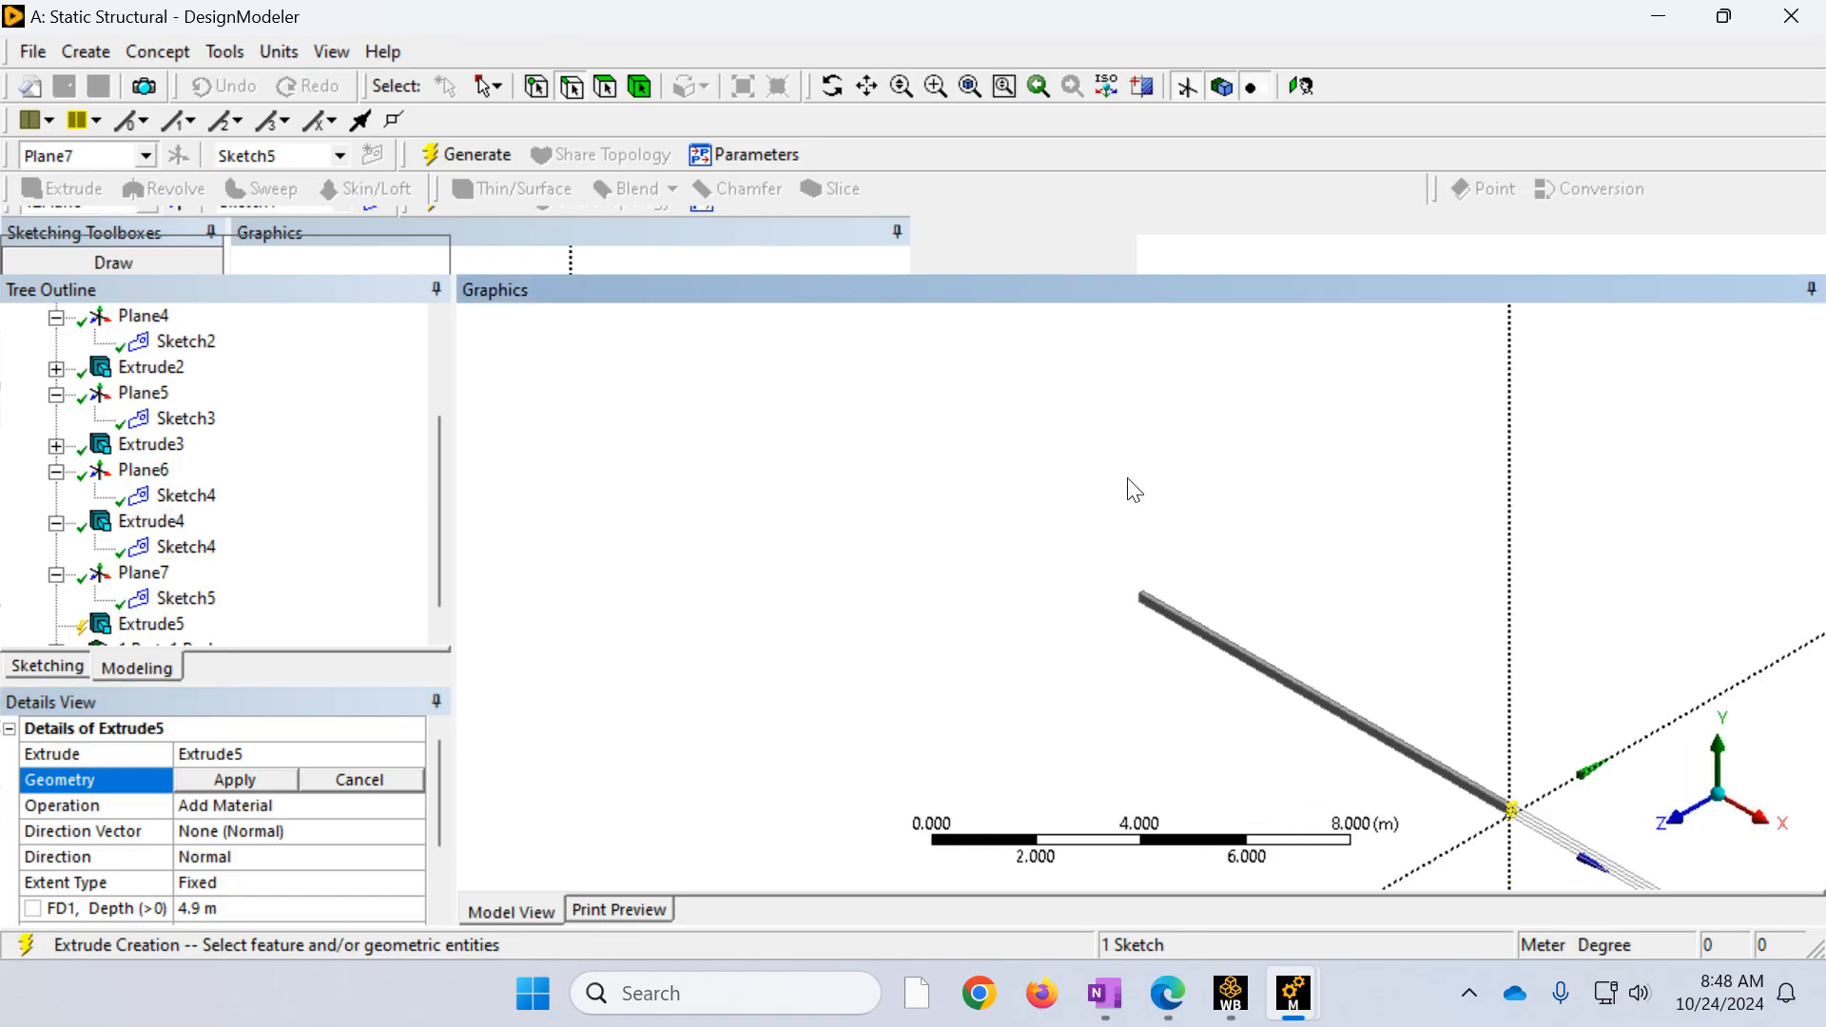
{"action": "right_click_drag", "start_coordinate": [1530, 850], "coordinate": [1485, 763]}
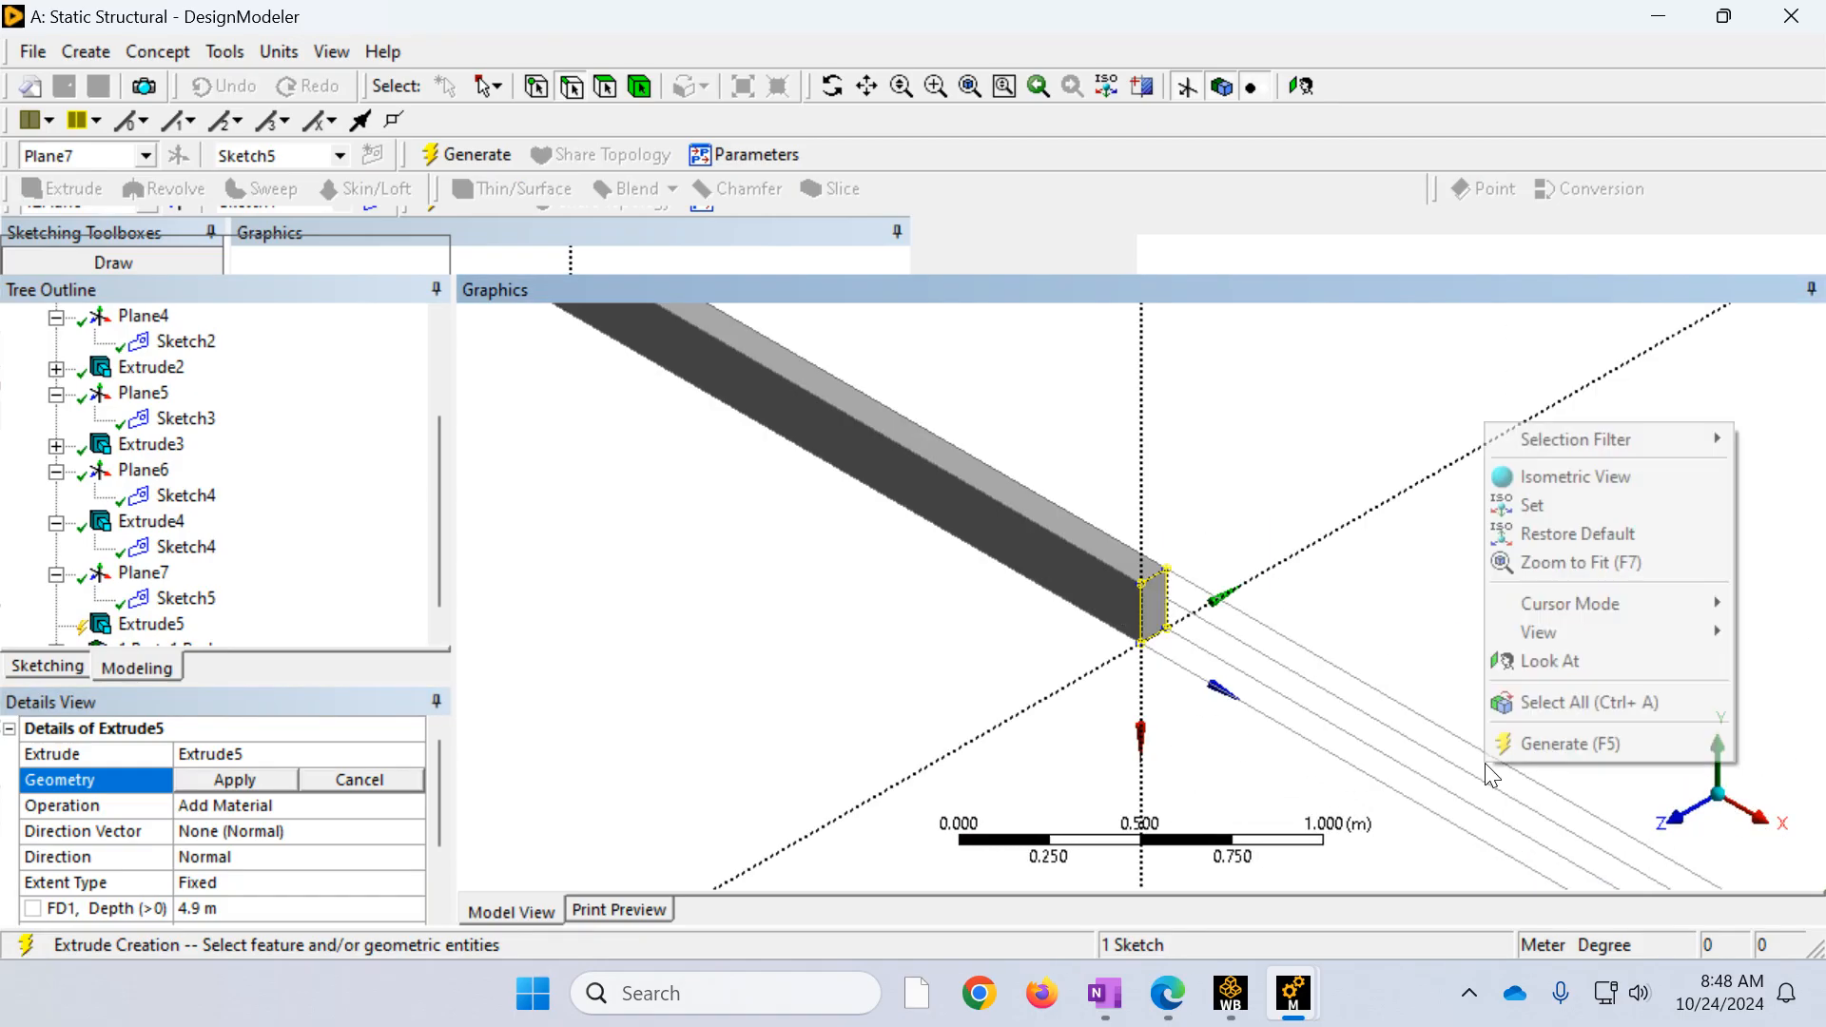
{"action": "left_click", "coordinate": [213, 781]}
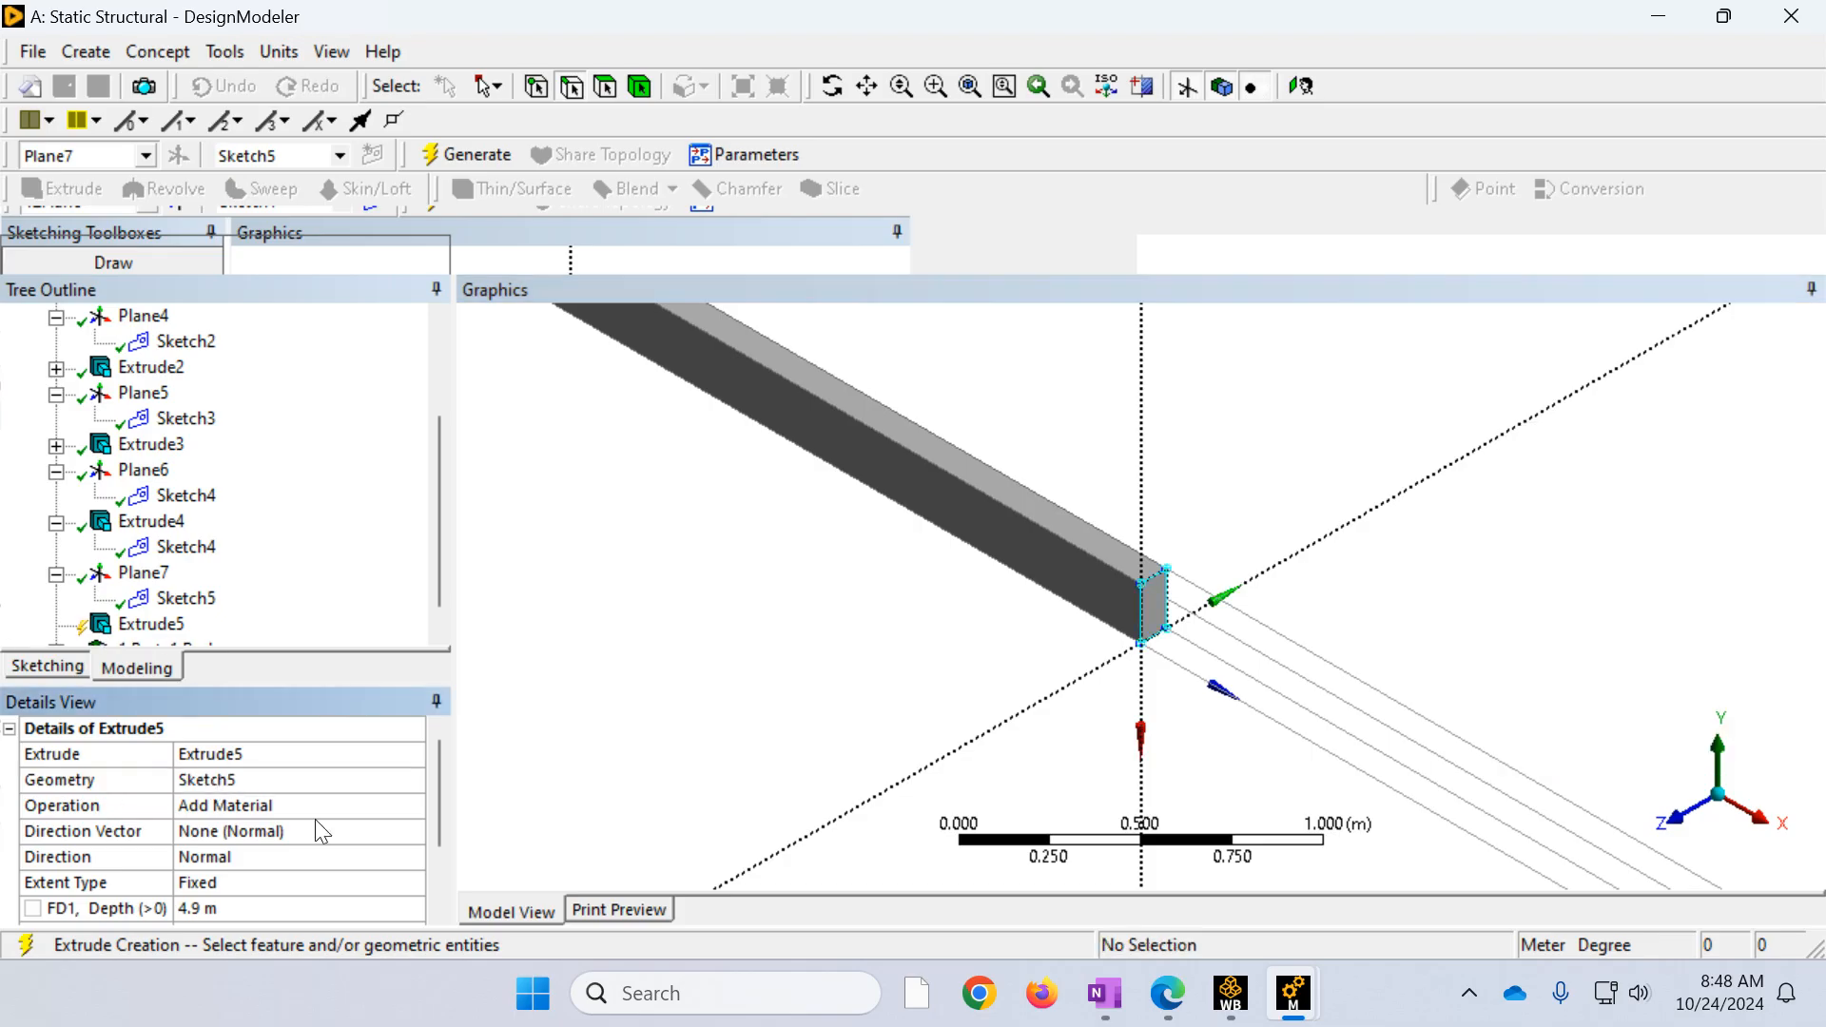
{"action": "scroll", "coordinate": [276, 514], "scroll_direction": "down", "scroll_amount": 1}
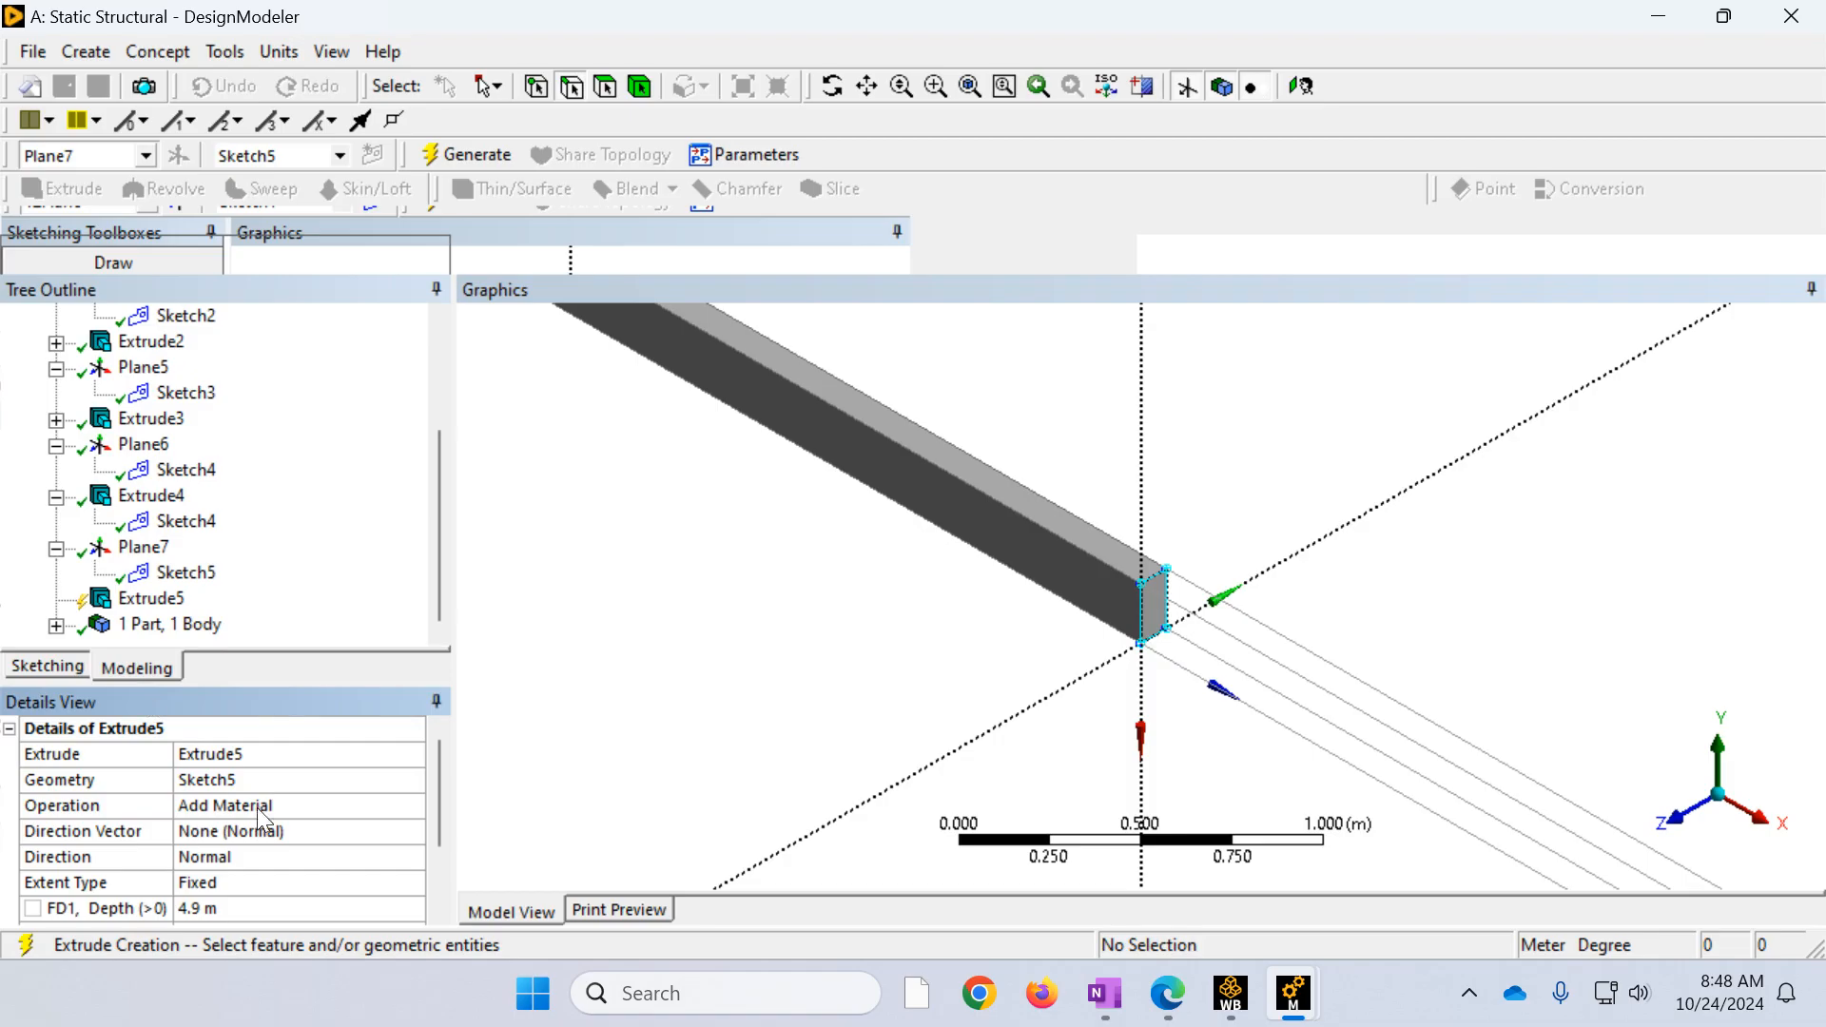
{"action": "left_click", "coordinate": [254, 906]}
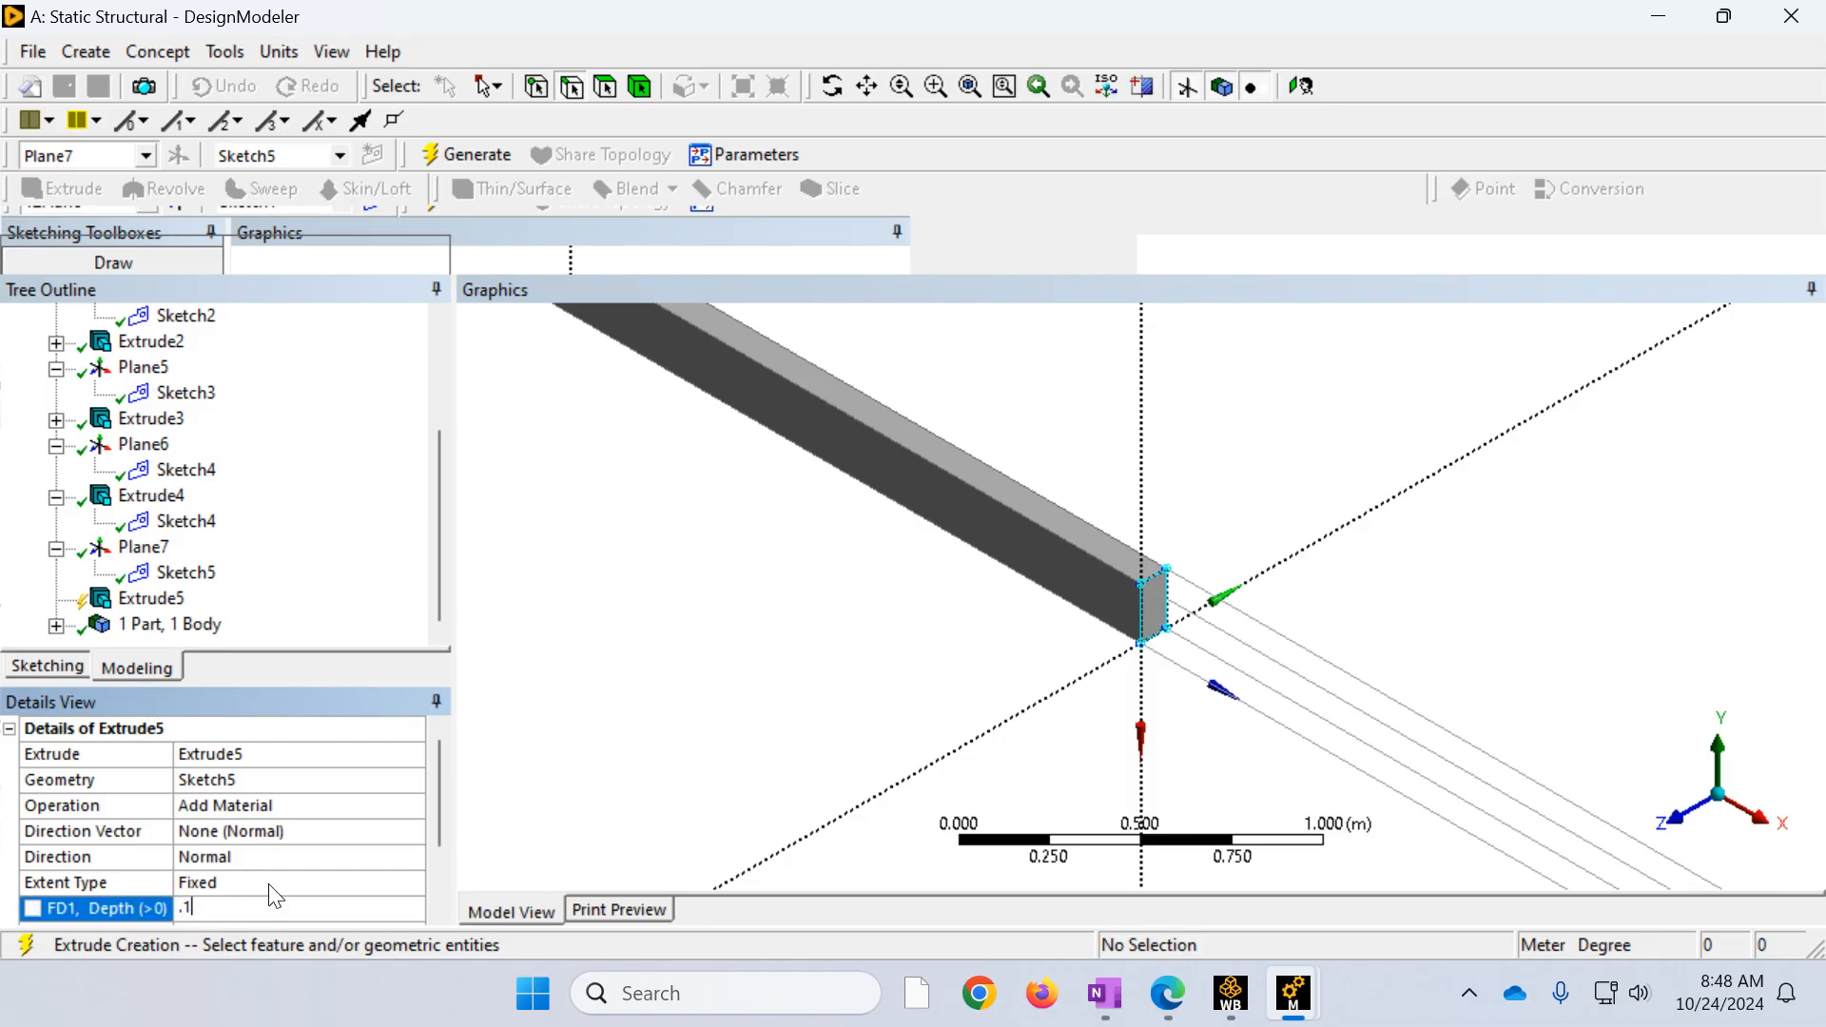
{"action": "key", "text": "Return"}
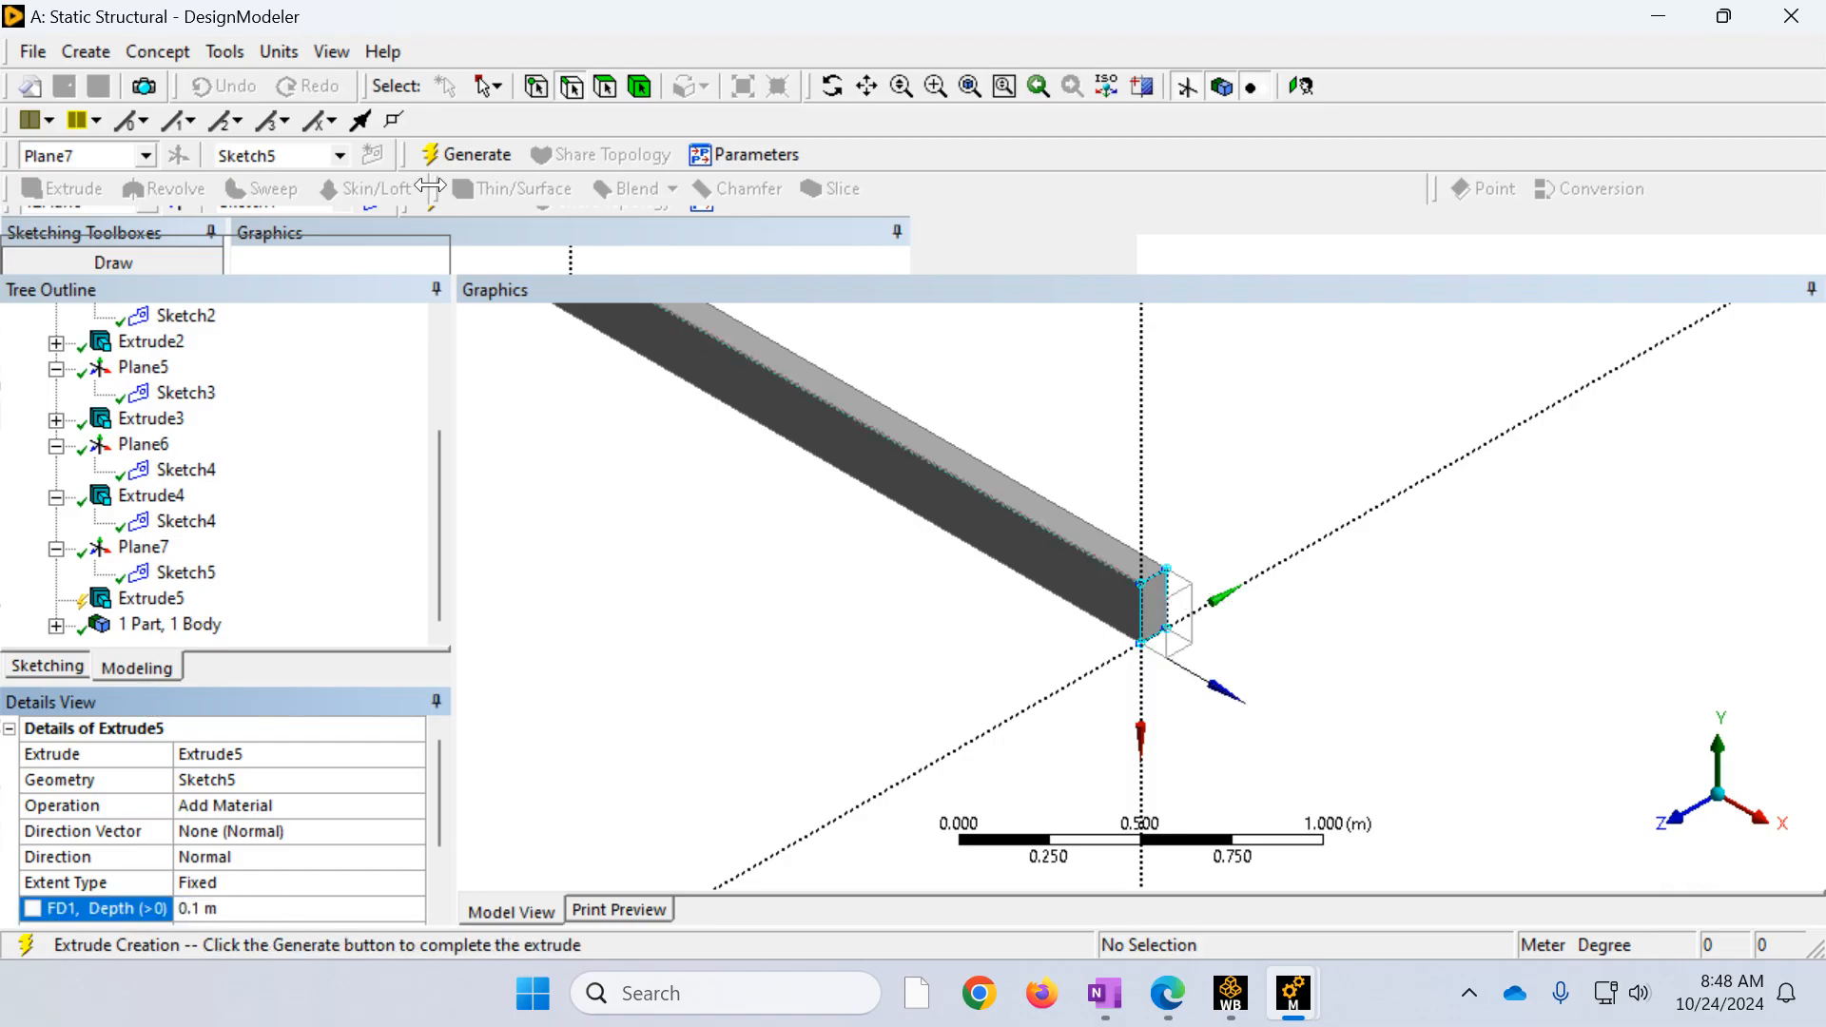
{"action": "left_click", "coordinate": [508, 149]}
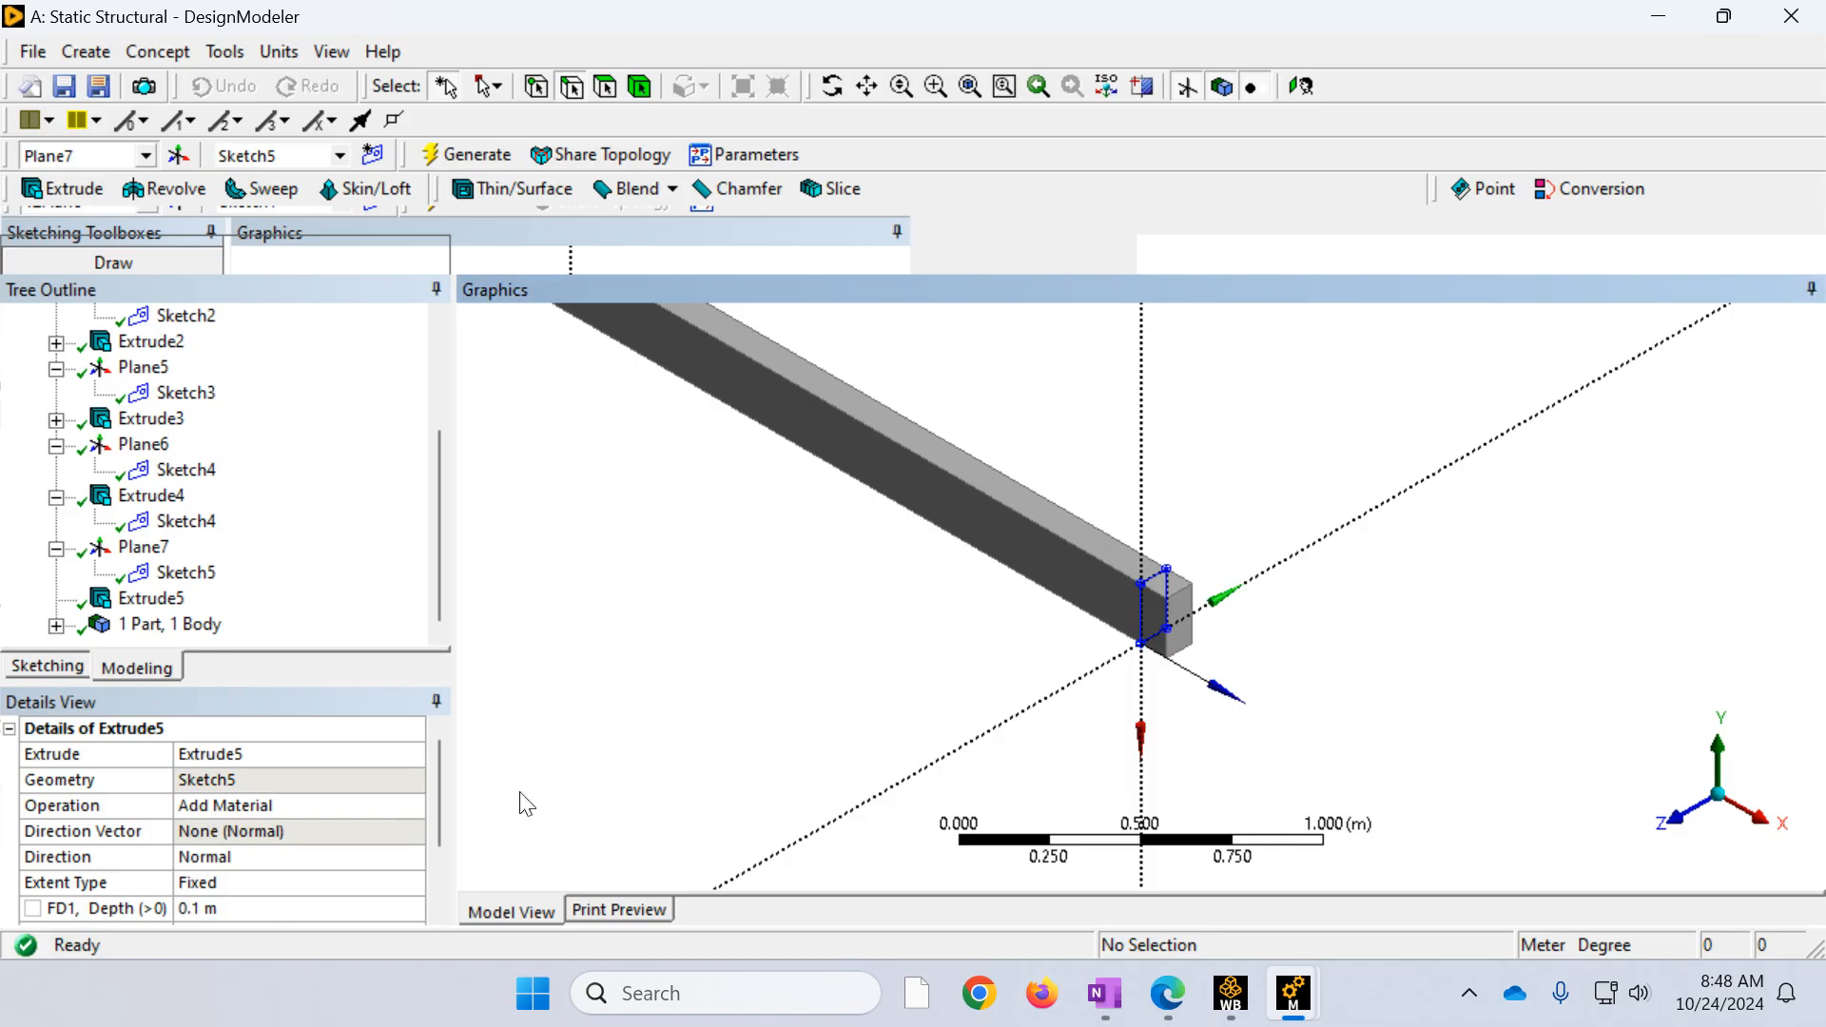
Step: Examine the bodies in the part list and view the whole beam
{"action": "left_click", "coordinate": [56, 626]}
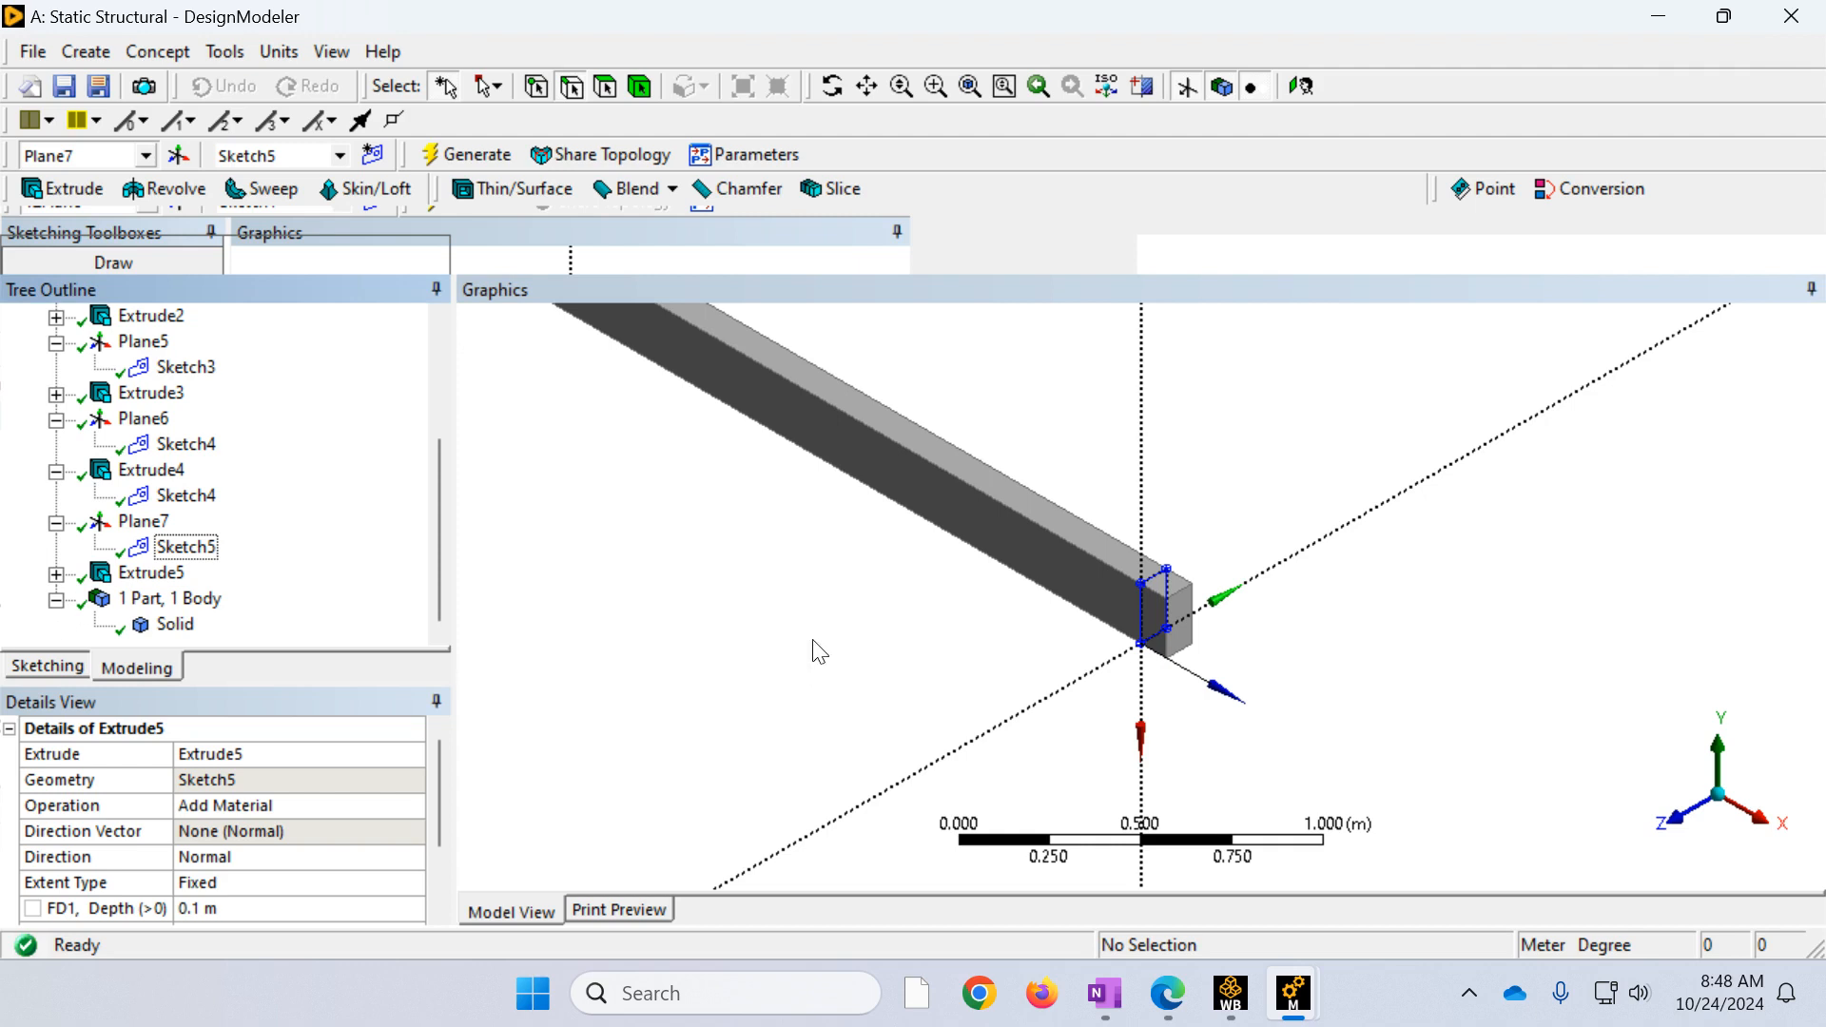
{"action": "left_click", "coordinate": [1249, 601]}
{"action": "scroll", "coordinate": [788, 739], "scroll_direction": "down", "scroll_amount": 6}
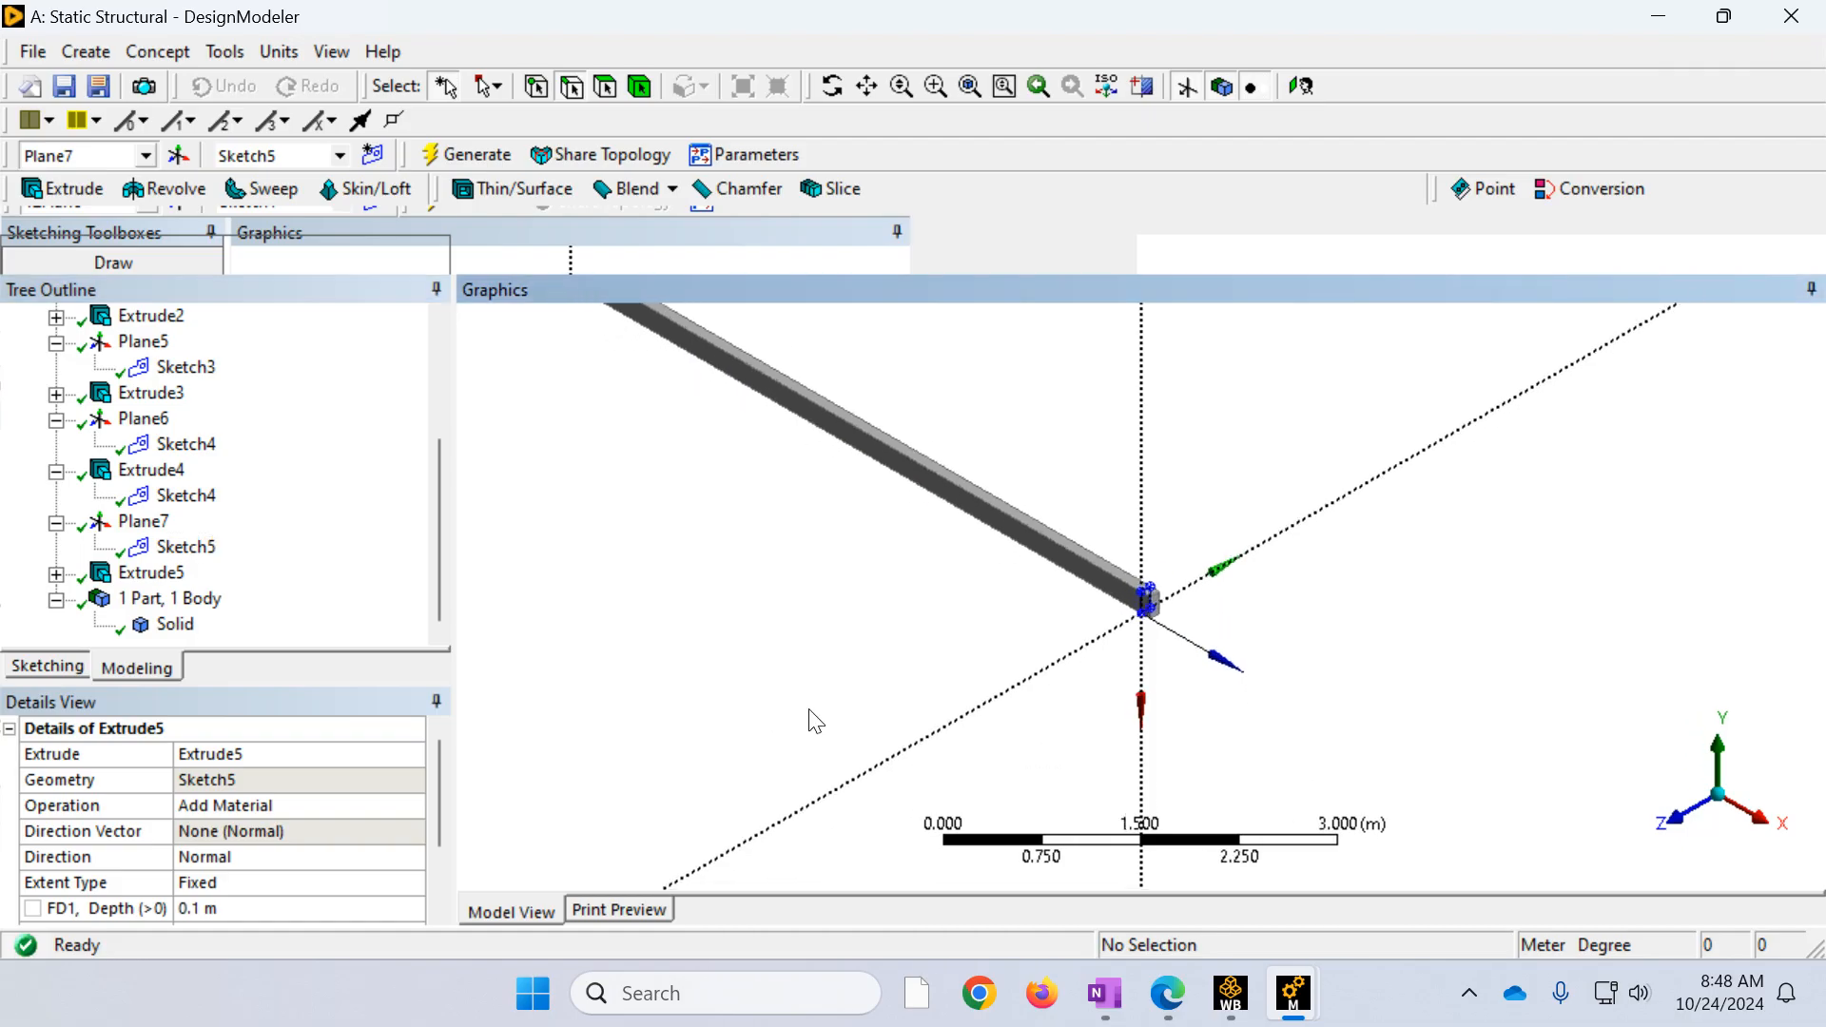
{"action": "left_click_drag", "start_coordinate": [1161, 703], "coordinate": [936, 452]}
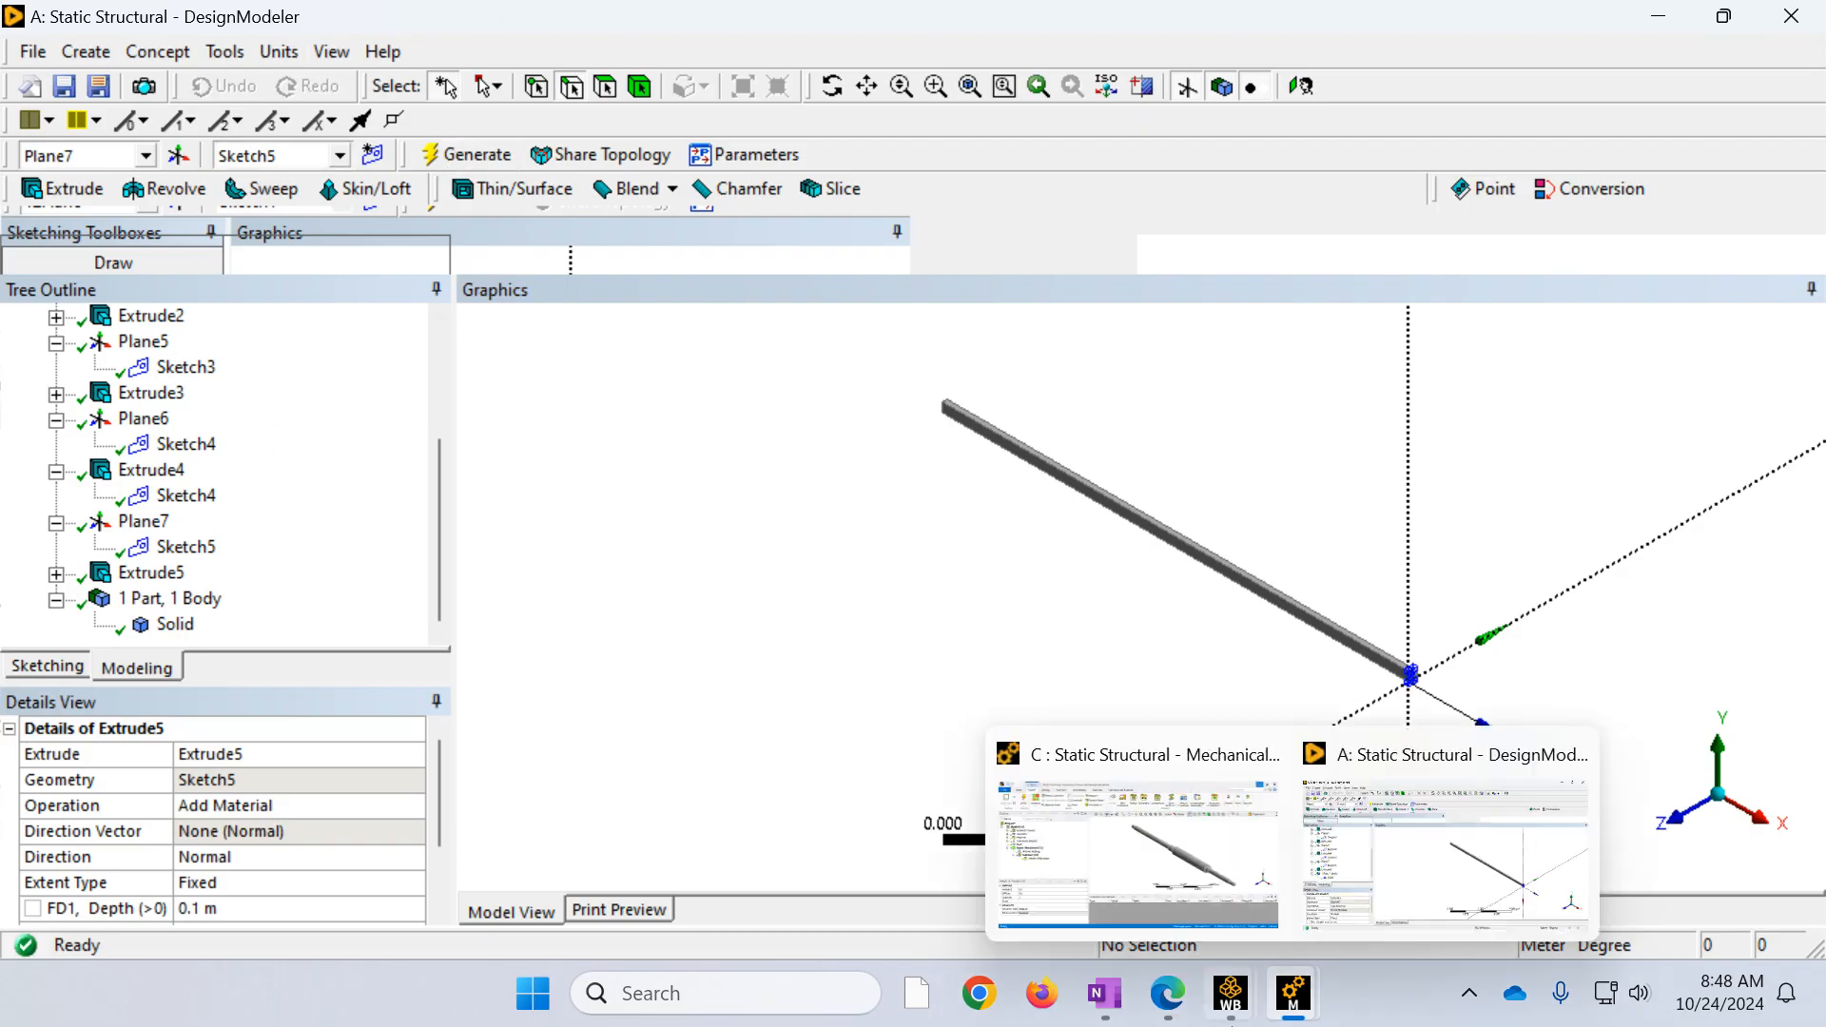
Step: Switch to the Beam Model Using Solids project in Workbench and open the Static Structural Model in Mechanical
{"action": "mouse_move", "coordinate": [1231, 993]}
{"action": "left_click", "coordinate": [1291, 882]}
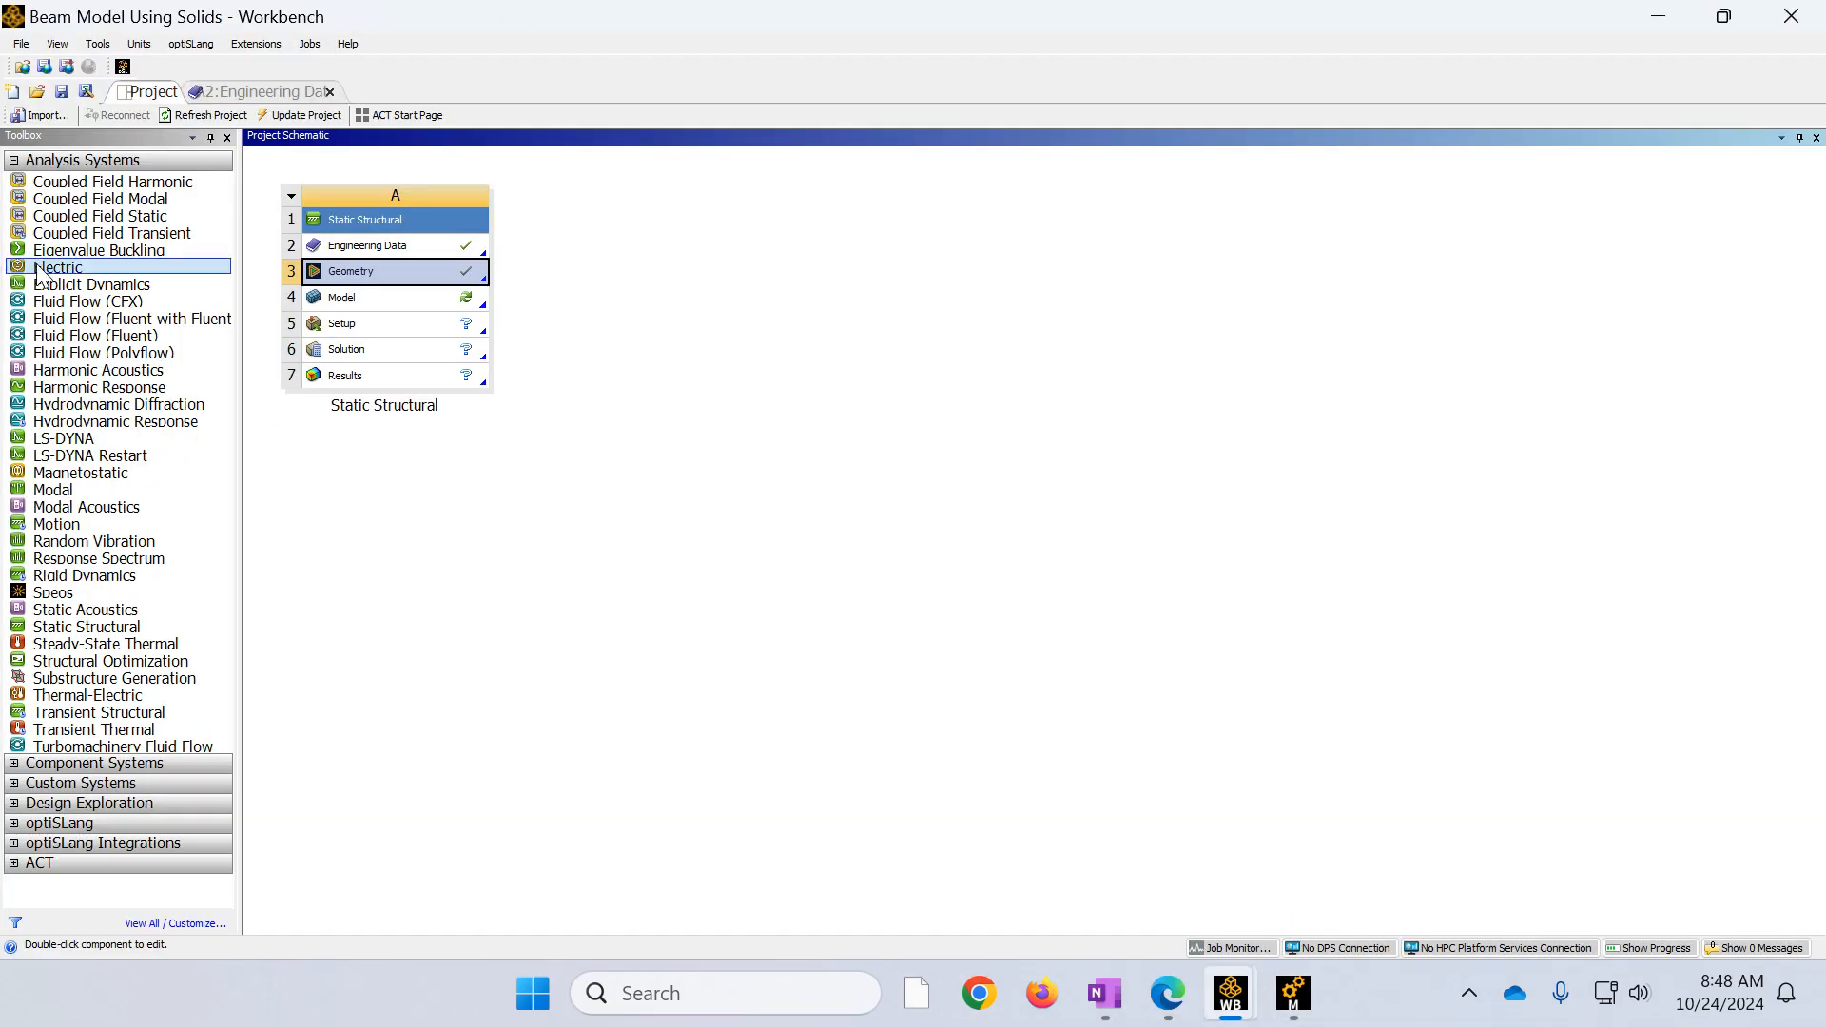
{"action": "double_click", "coordinate": [349, 300]}
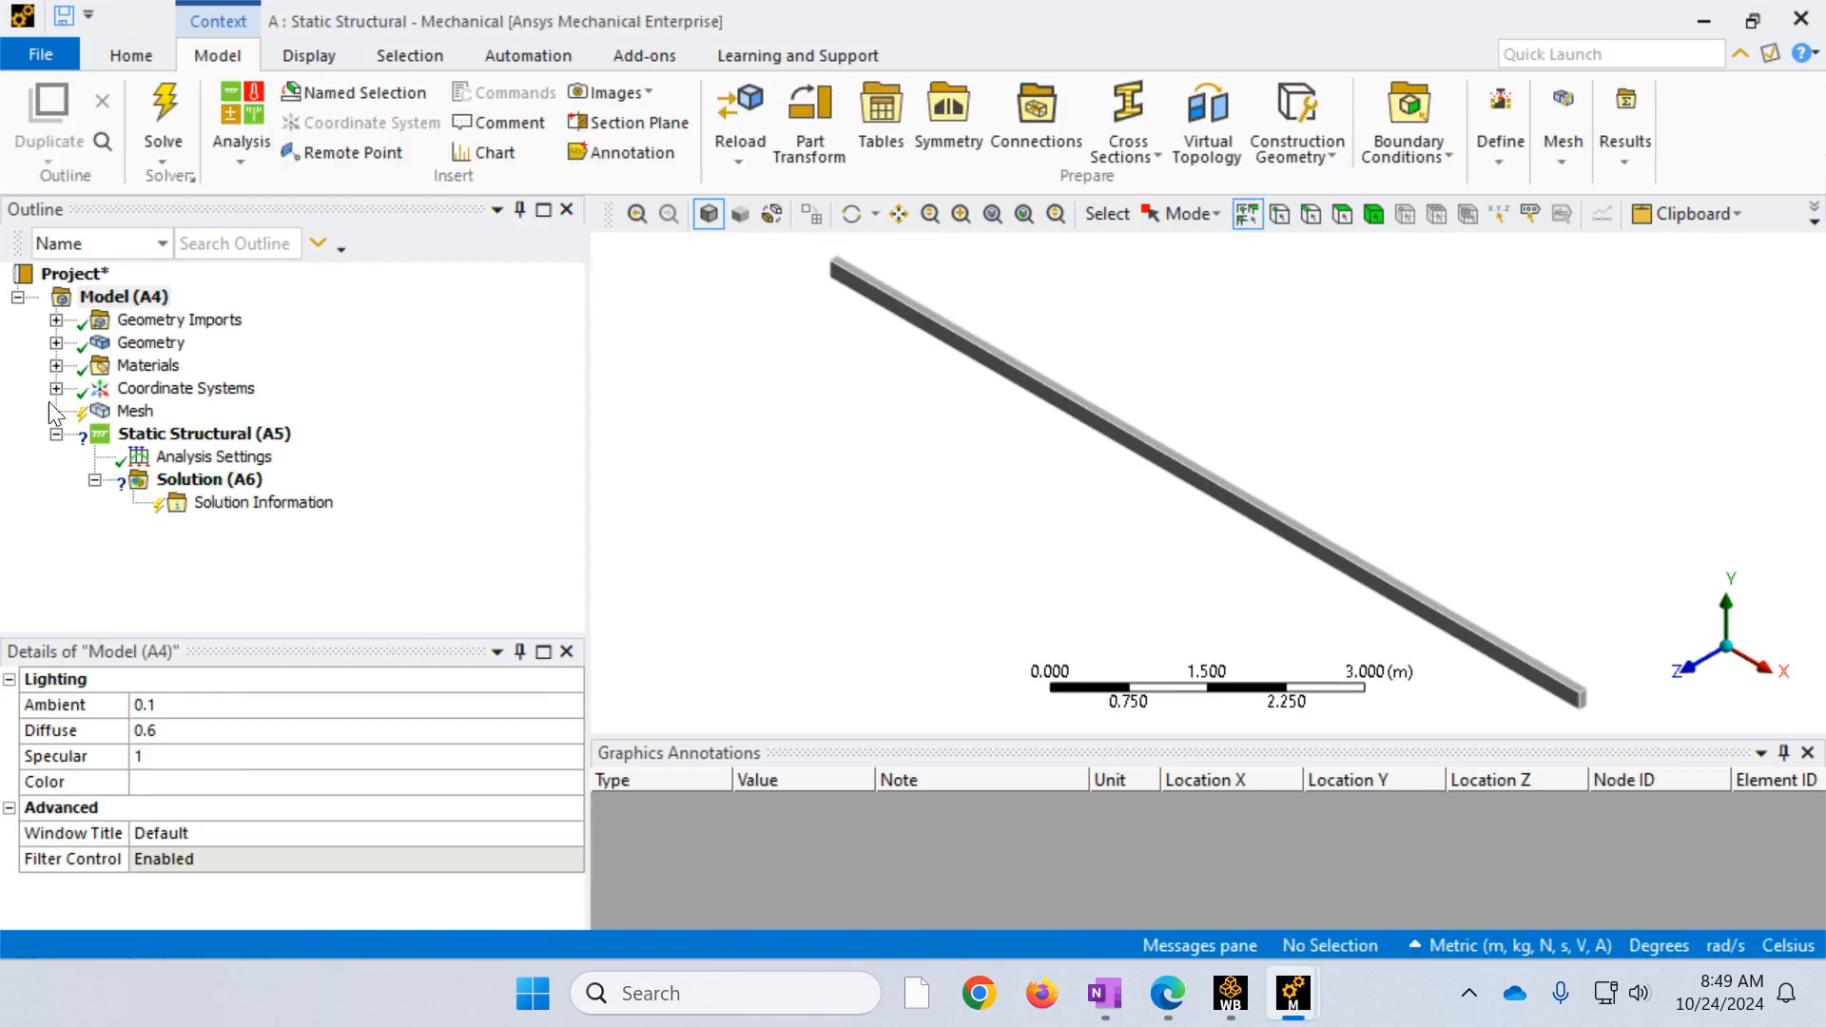
Step: Highlight the Solid body listed under Geometry and examine it along the beam
{"action": "left_click", "coordinate": [56, 342]}
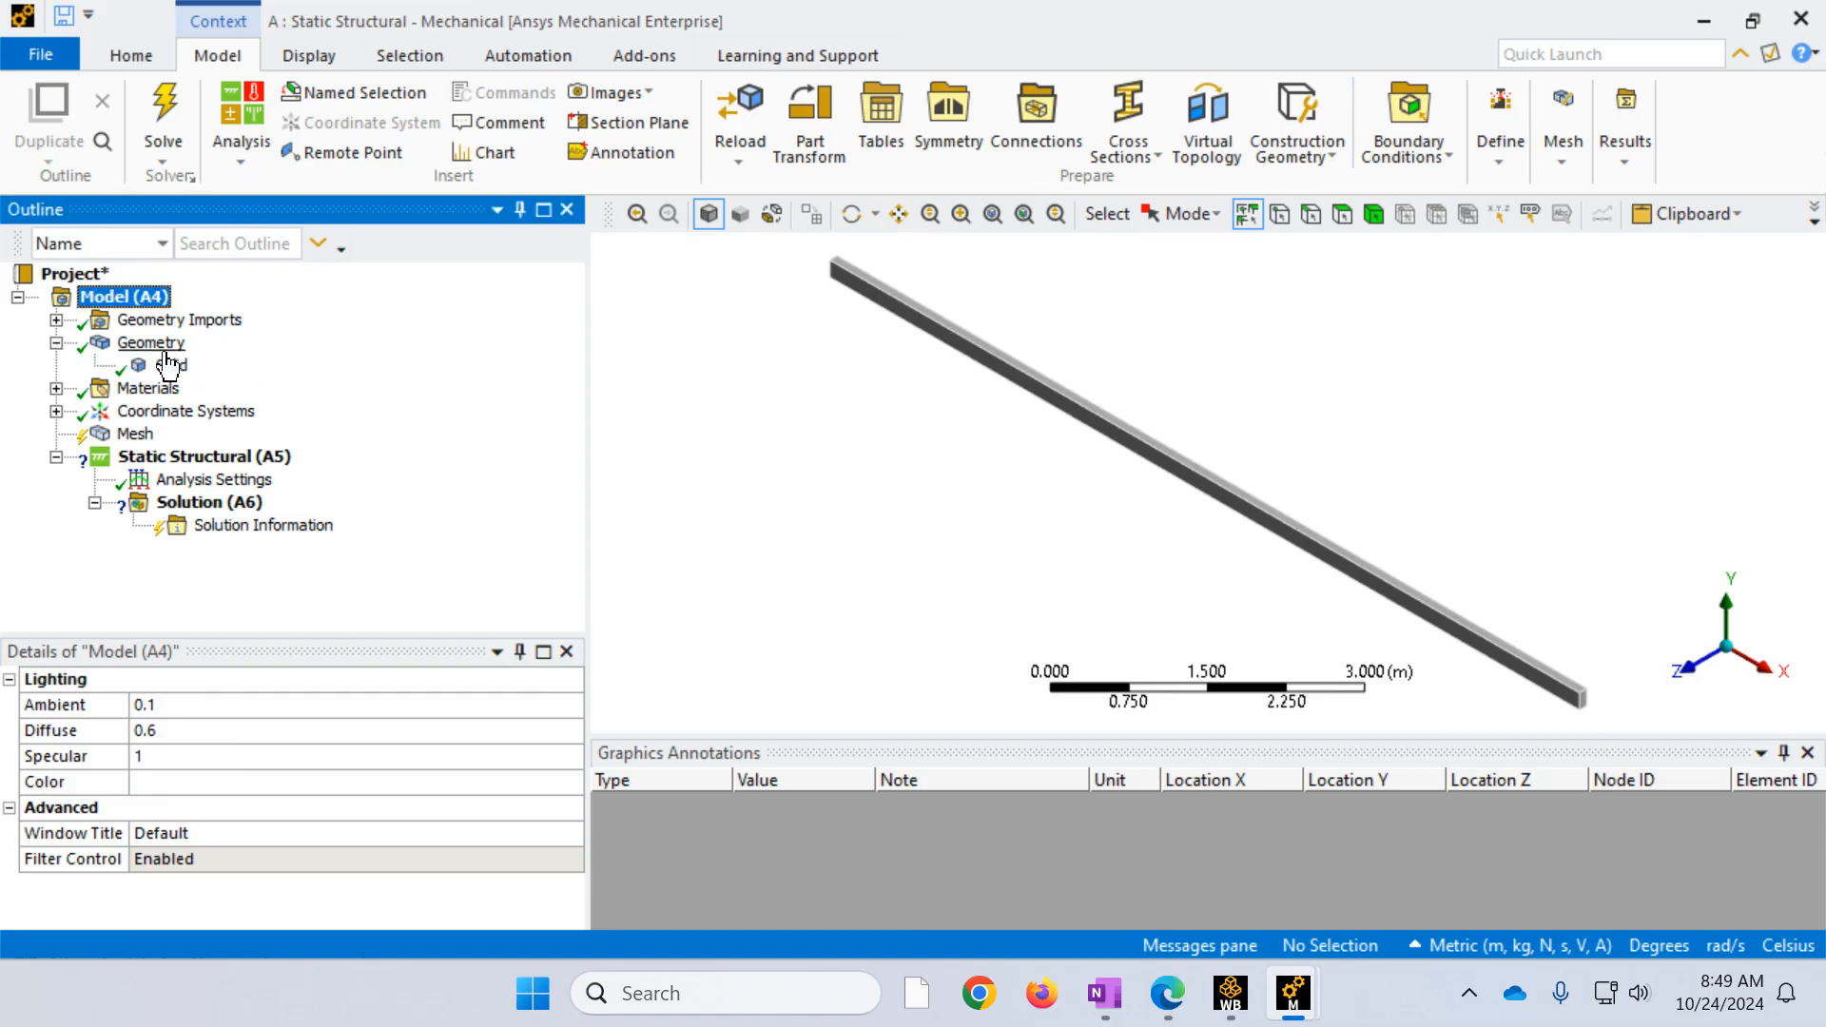
{"action": "left_click", "coordinate": [172, 365]}
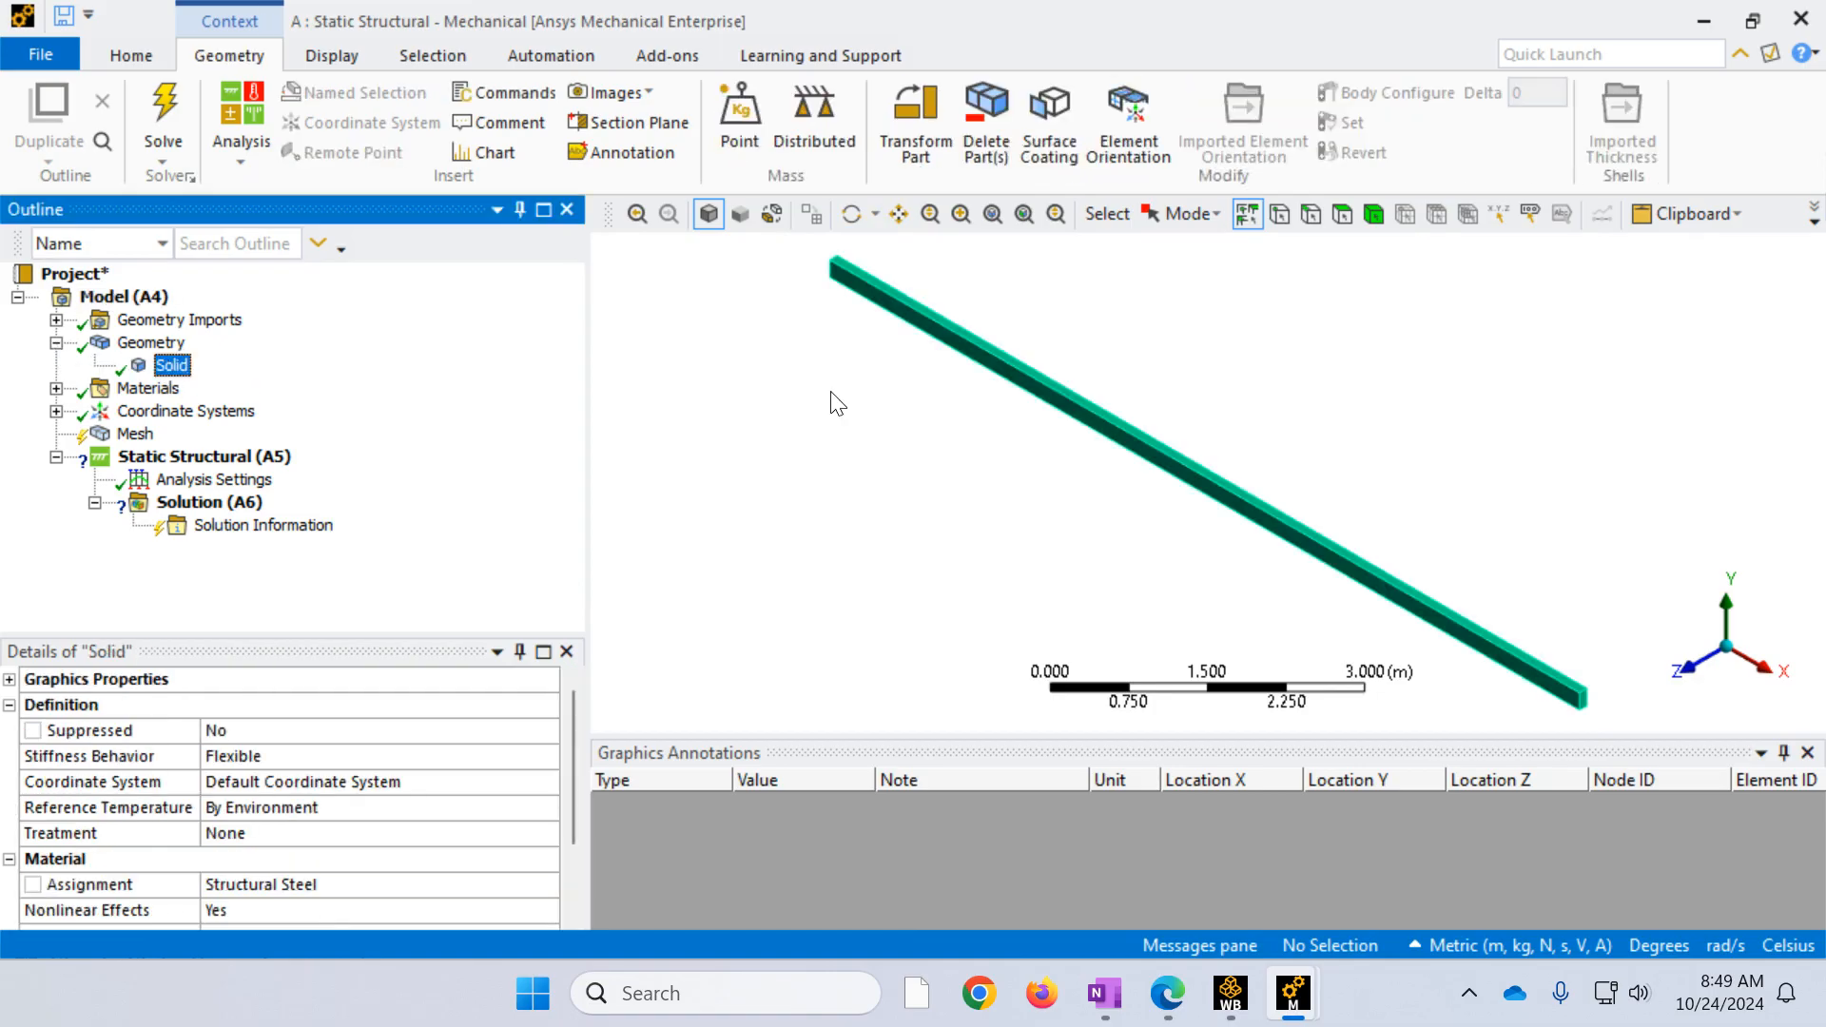
{"action": "scroll", "coordinate": [1106, 503], "scroll_direction": "up", "scroll_amount": 2}
{"action": "scroll", "coordinate": [1106, 504], "scroll_direction": "down", "scroll_amount": 3}
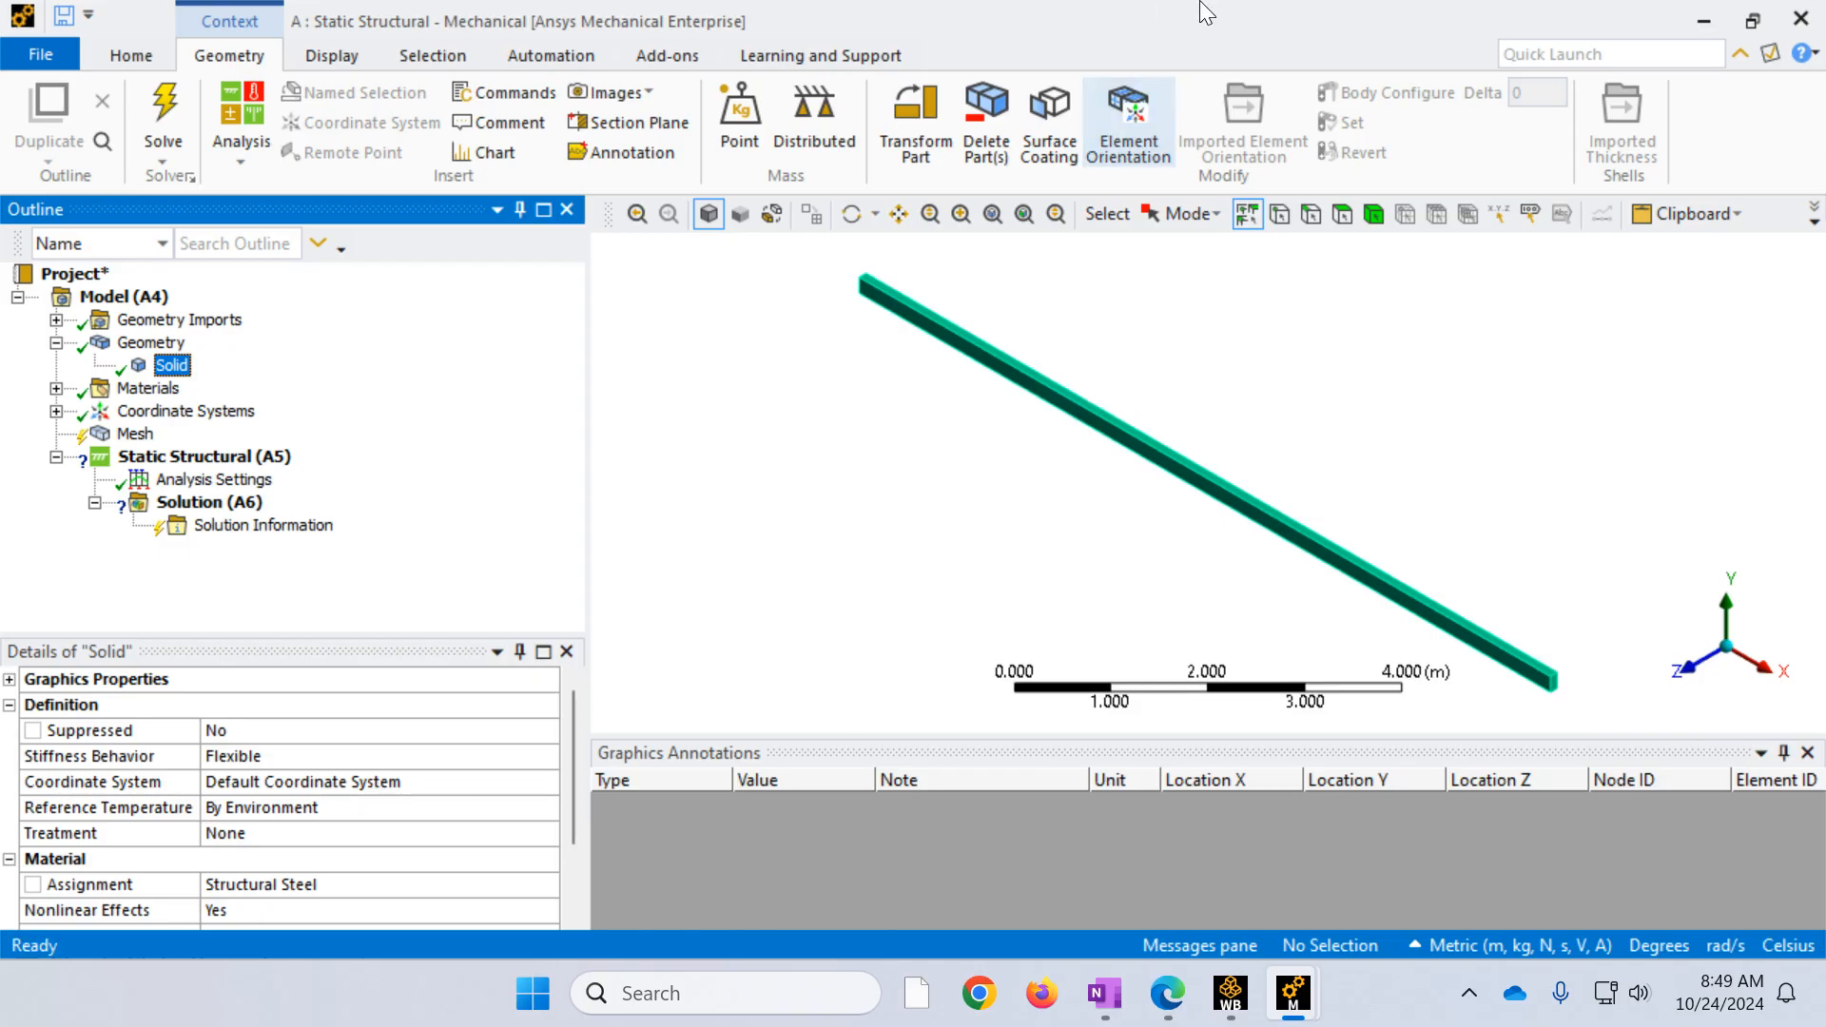
{"action": "scroll", "coordinate": [1009, 350], "scroll_direction": "up", "scroll_amount": 5}
{"action": "scroll", "coordinate": [976, 445], "scroll_direction": "up", "scroll_amount": 2}
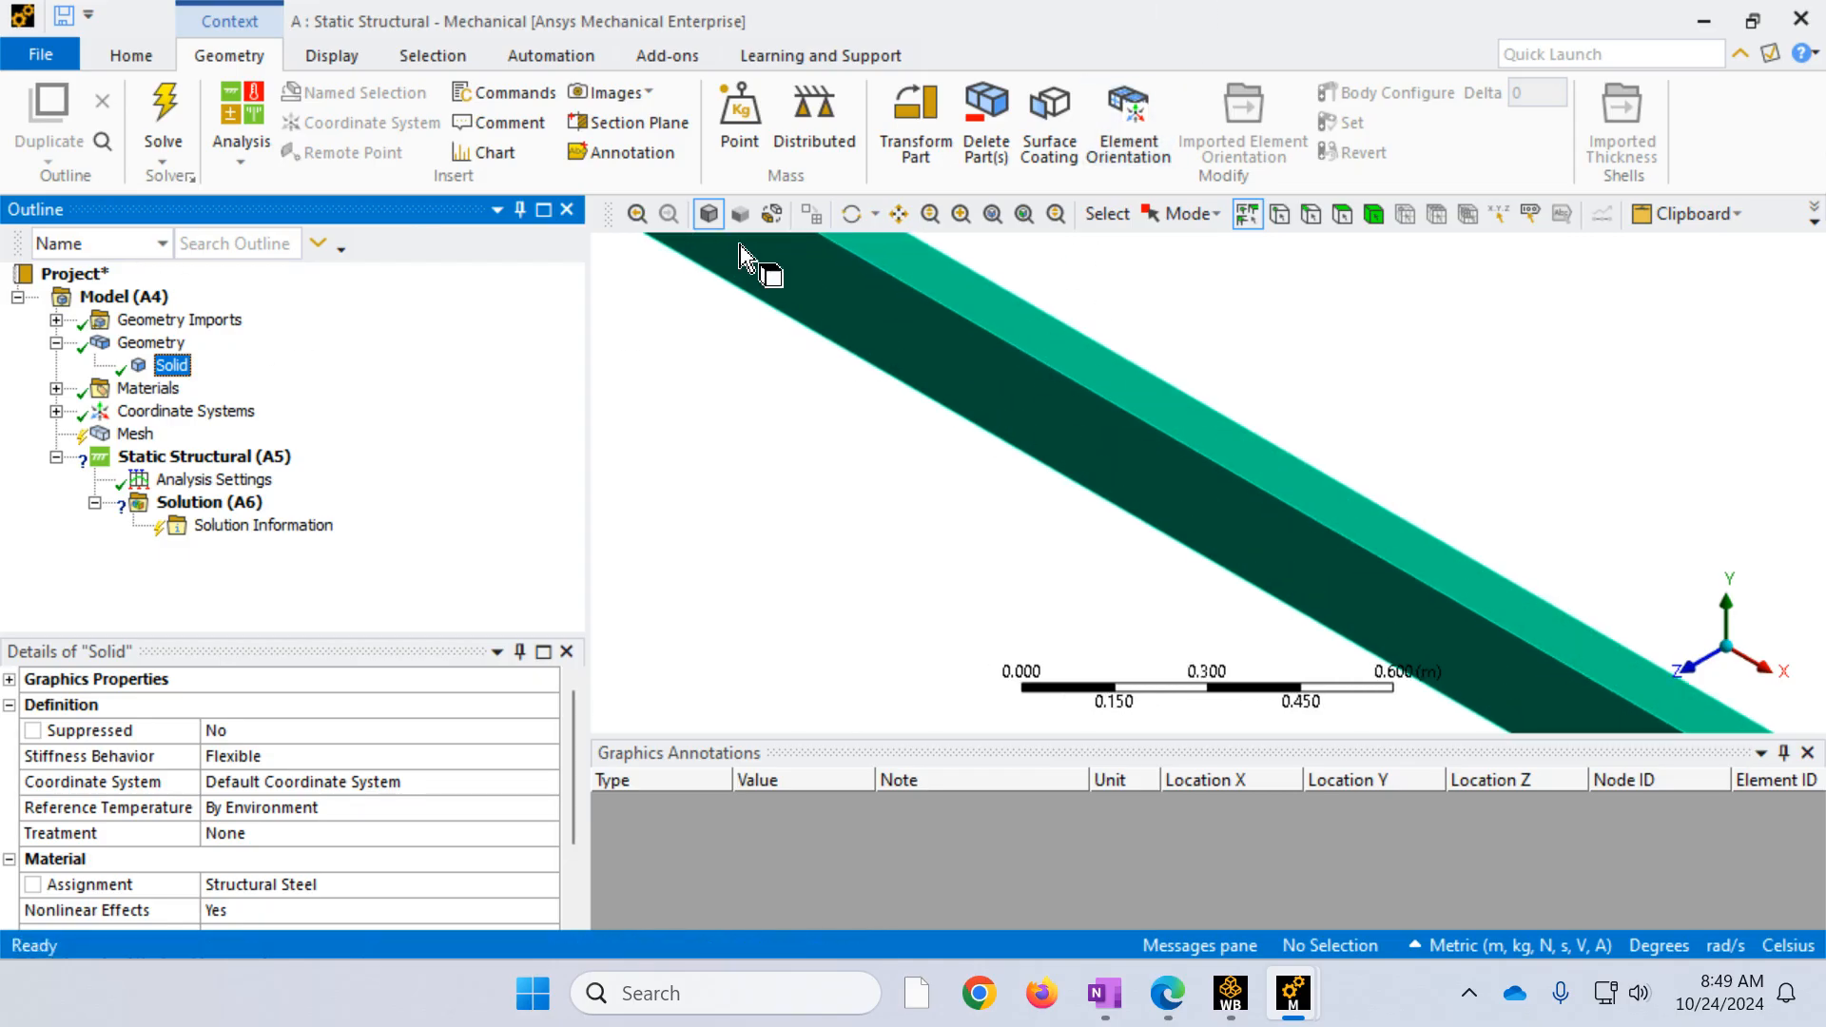
Step: Select the beam's top face with the face filter and check how far it extends along the length
{"action": "left_click", "coordinate": [1340, 211]}
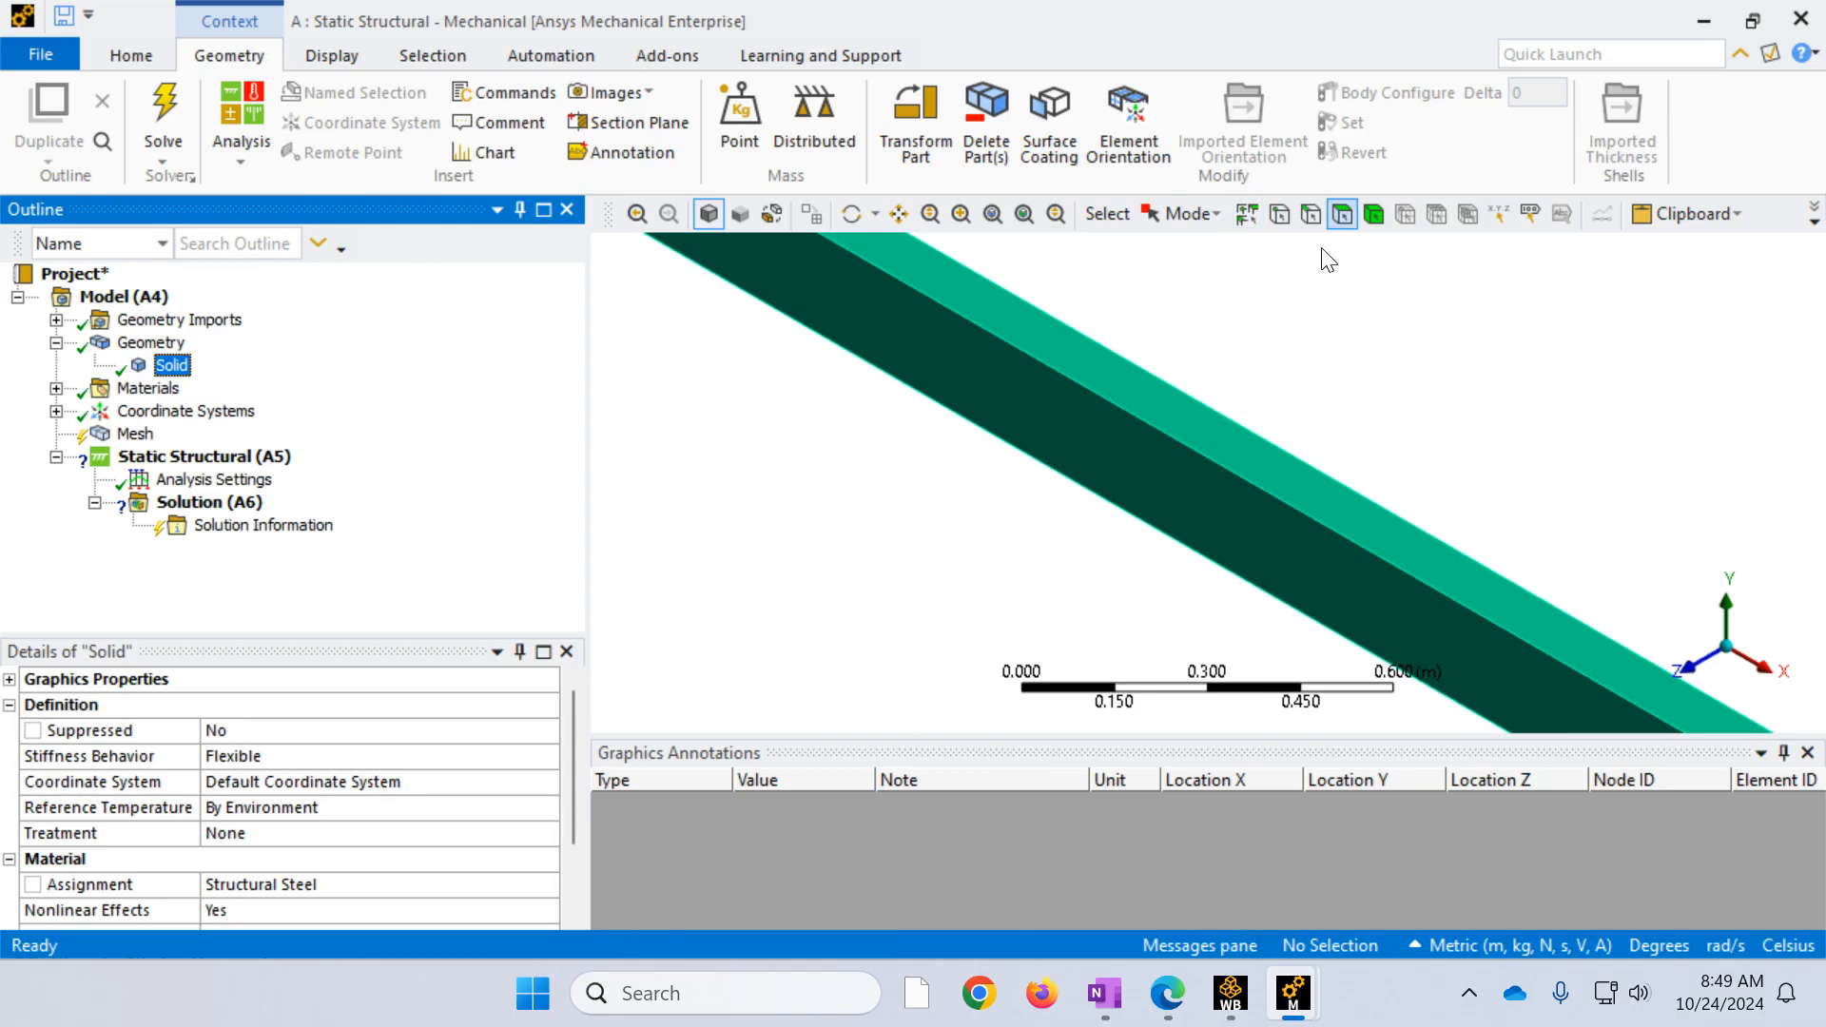
{"action": "left_click", "coordinate": [1227, 464]}
{"action": "scroll", "coordinate": [982, 498], "scroll_direction": "down", "scroll_amount": 2}
{"action": "scroll", "coordinate": [982, 498], "scroll_direction": "down", "scroll_amount": 4}
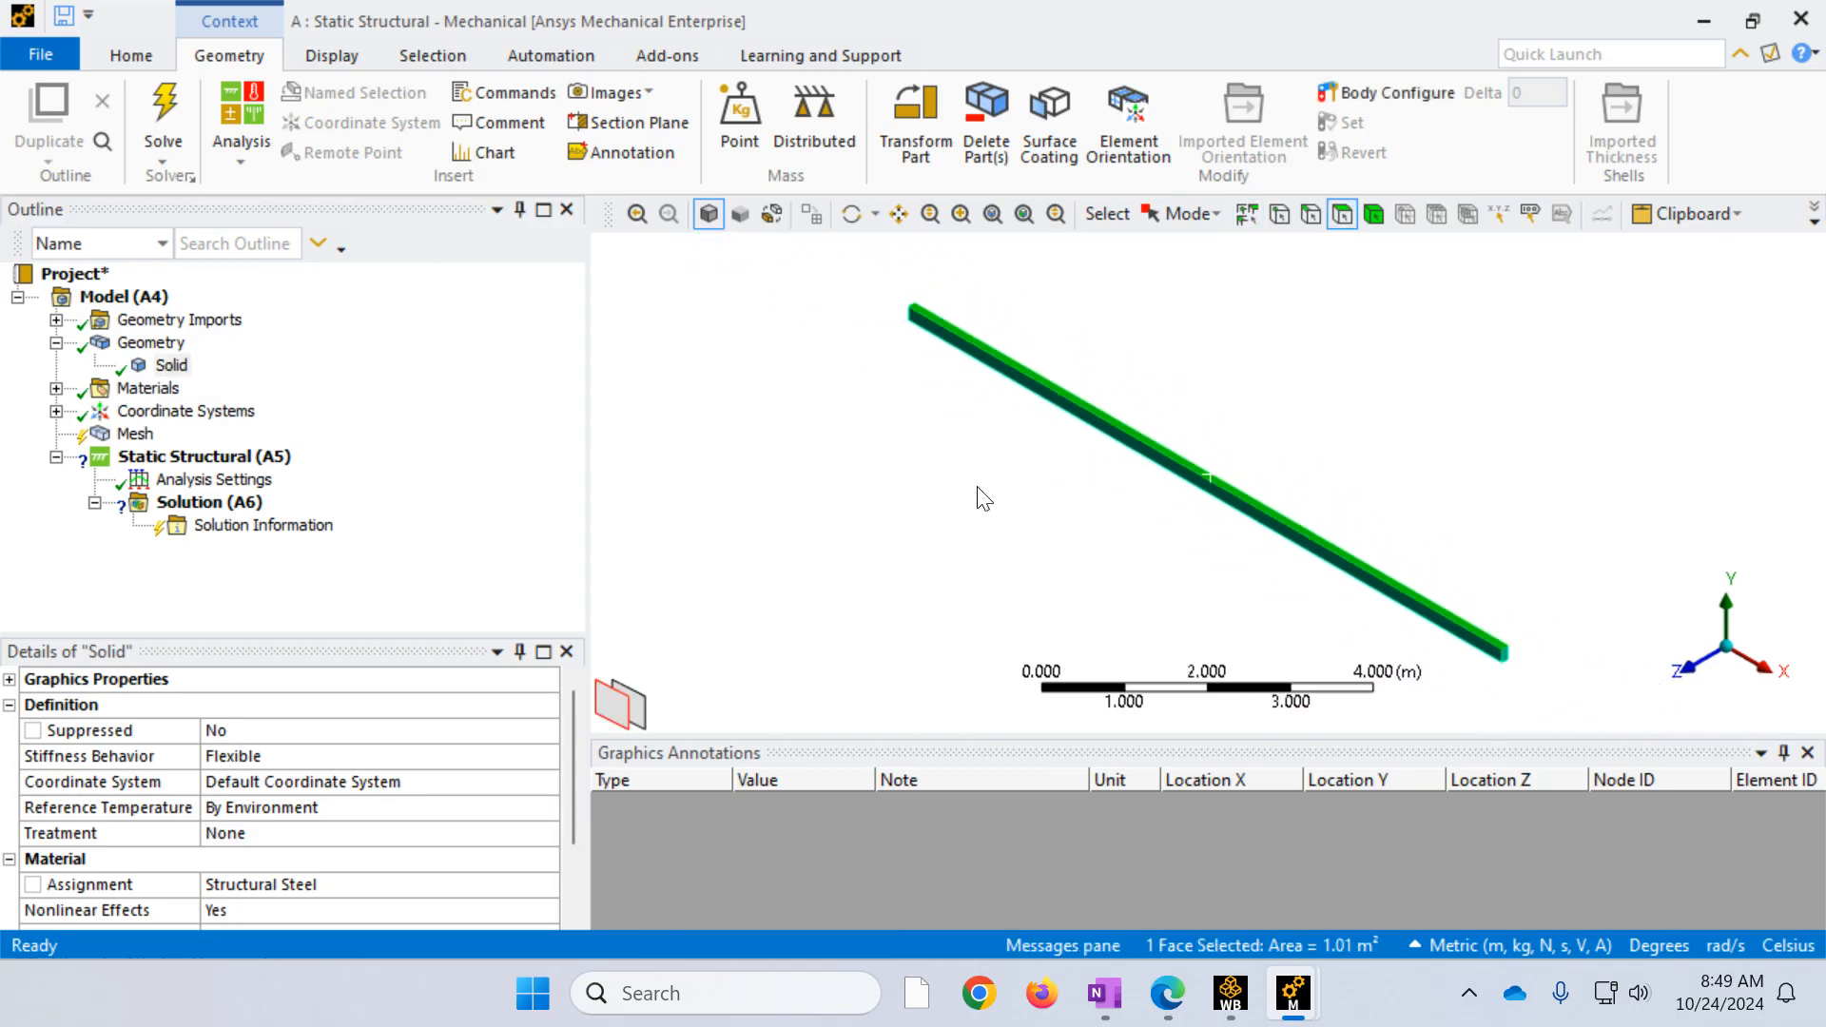
{"action": "scroll", "coordinate": [982, 495], "scroll_direction": "up", "scroll_amount": 1}
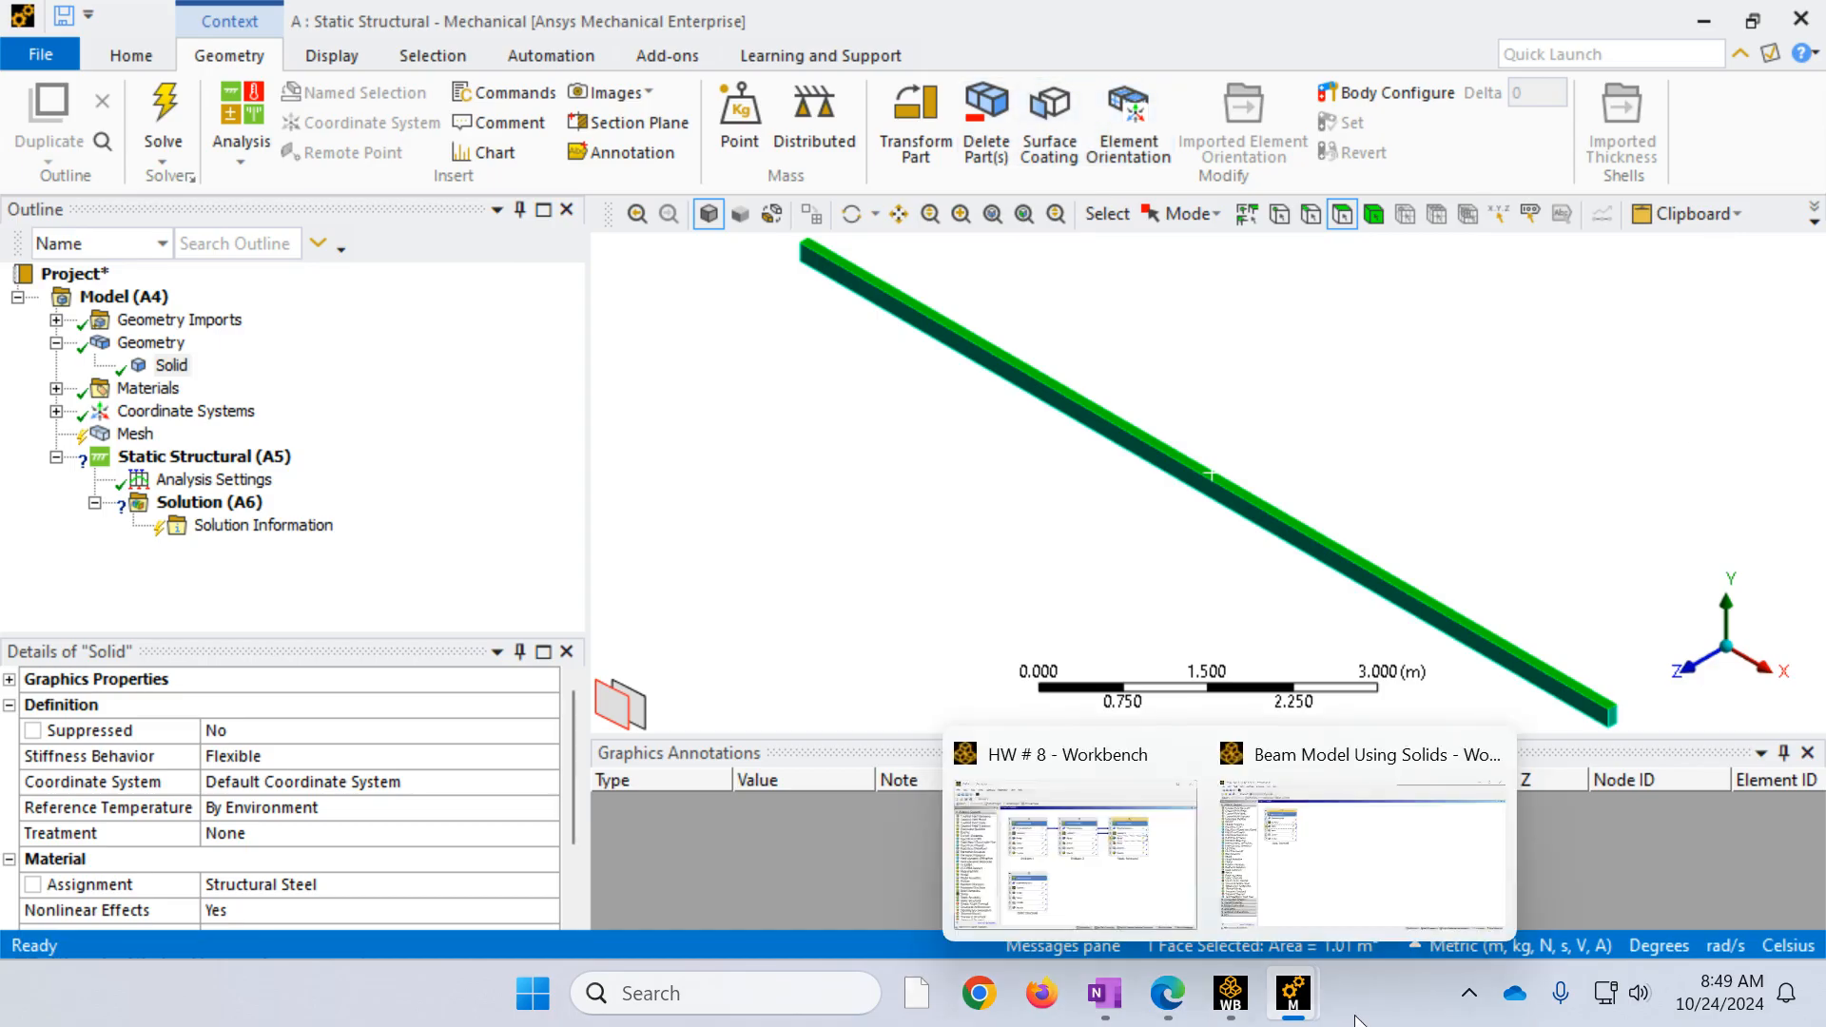
Step: Switch back to DesignModeler, change the Extrude2 operation to Add Frozen and regenerate the model
{"action": "mouse_move", "coordinate": [1292, 994]}
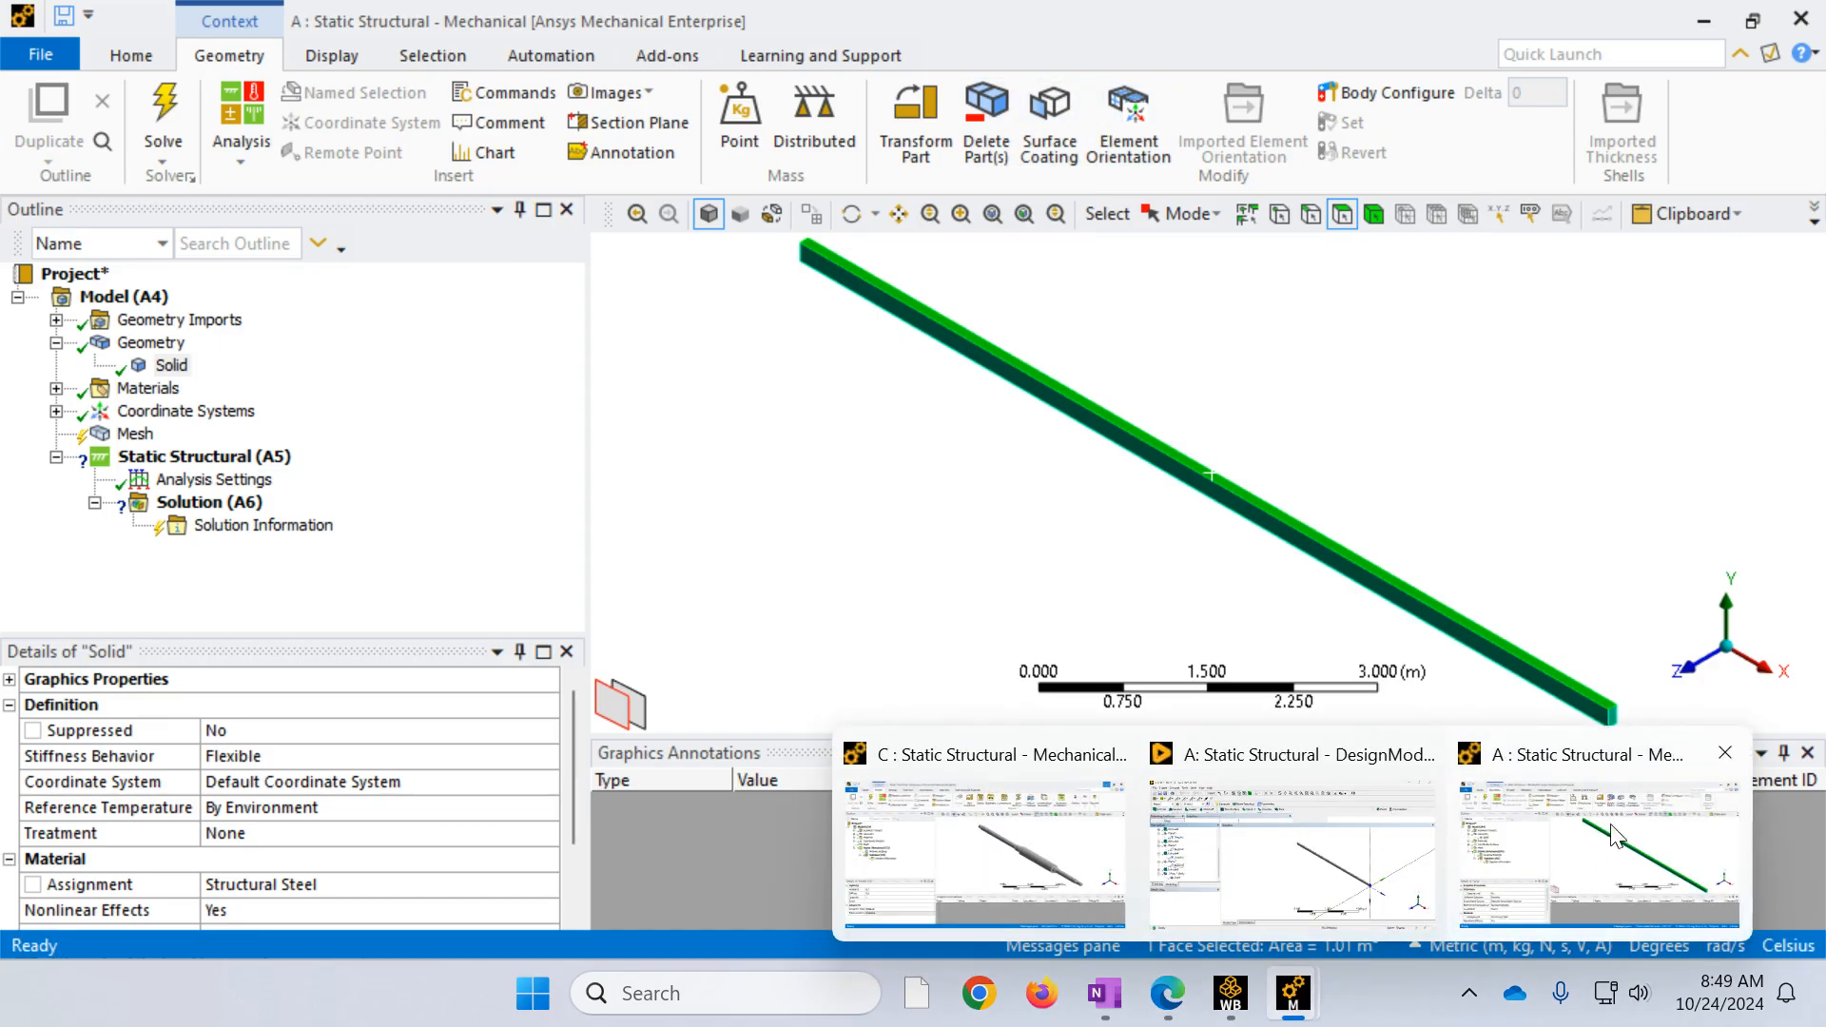
{"action": "left_click", "coordinate": [1332, 891]}
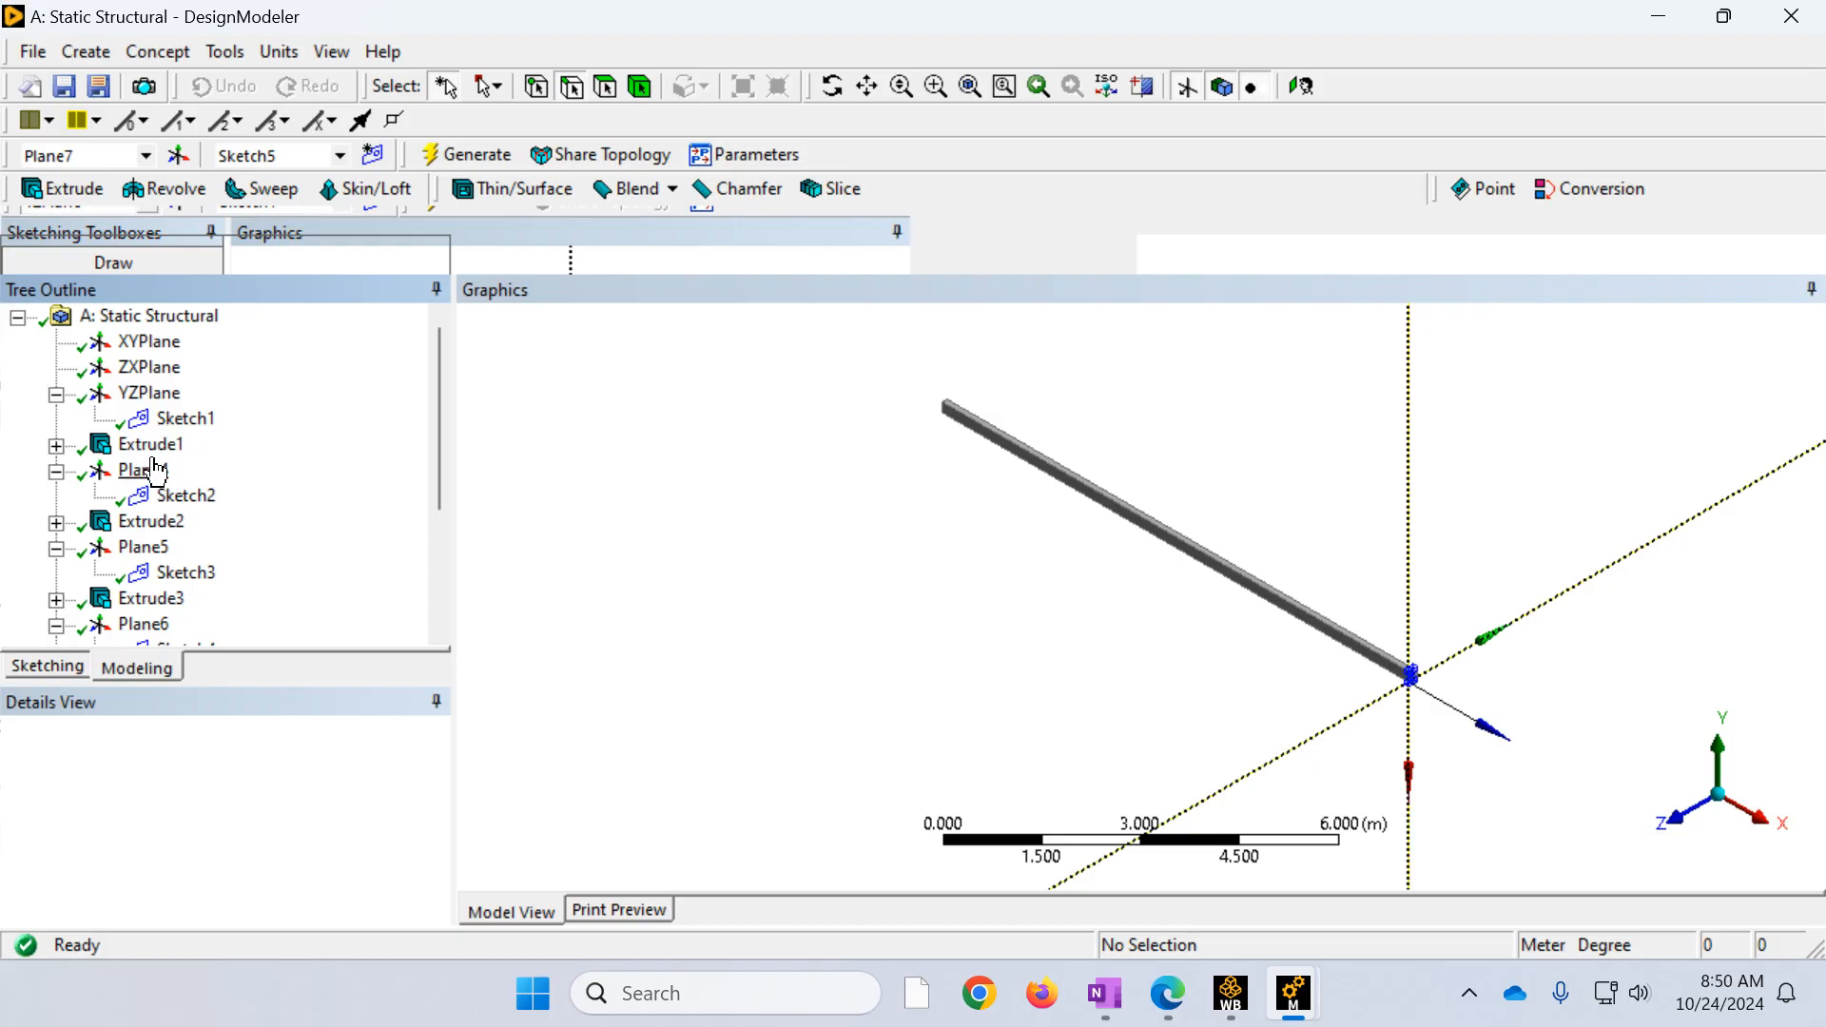
{"action": "left_click", "coordinate": [152, 522]}
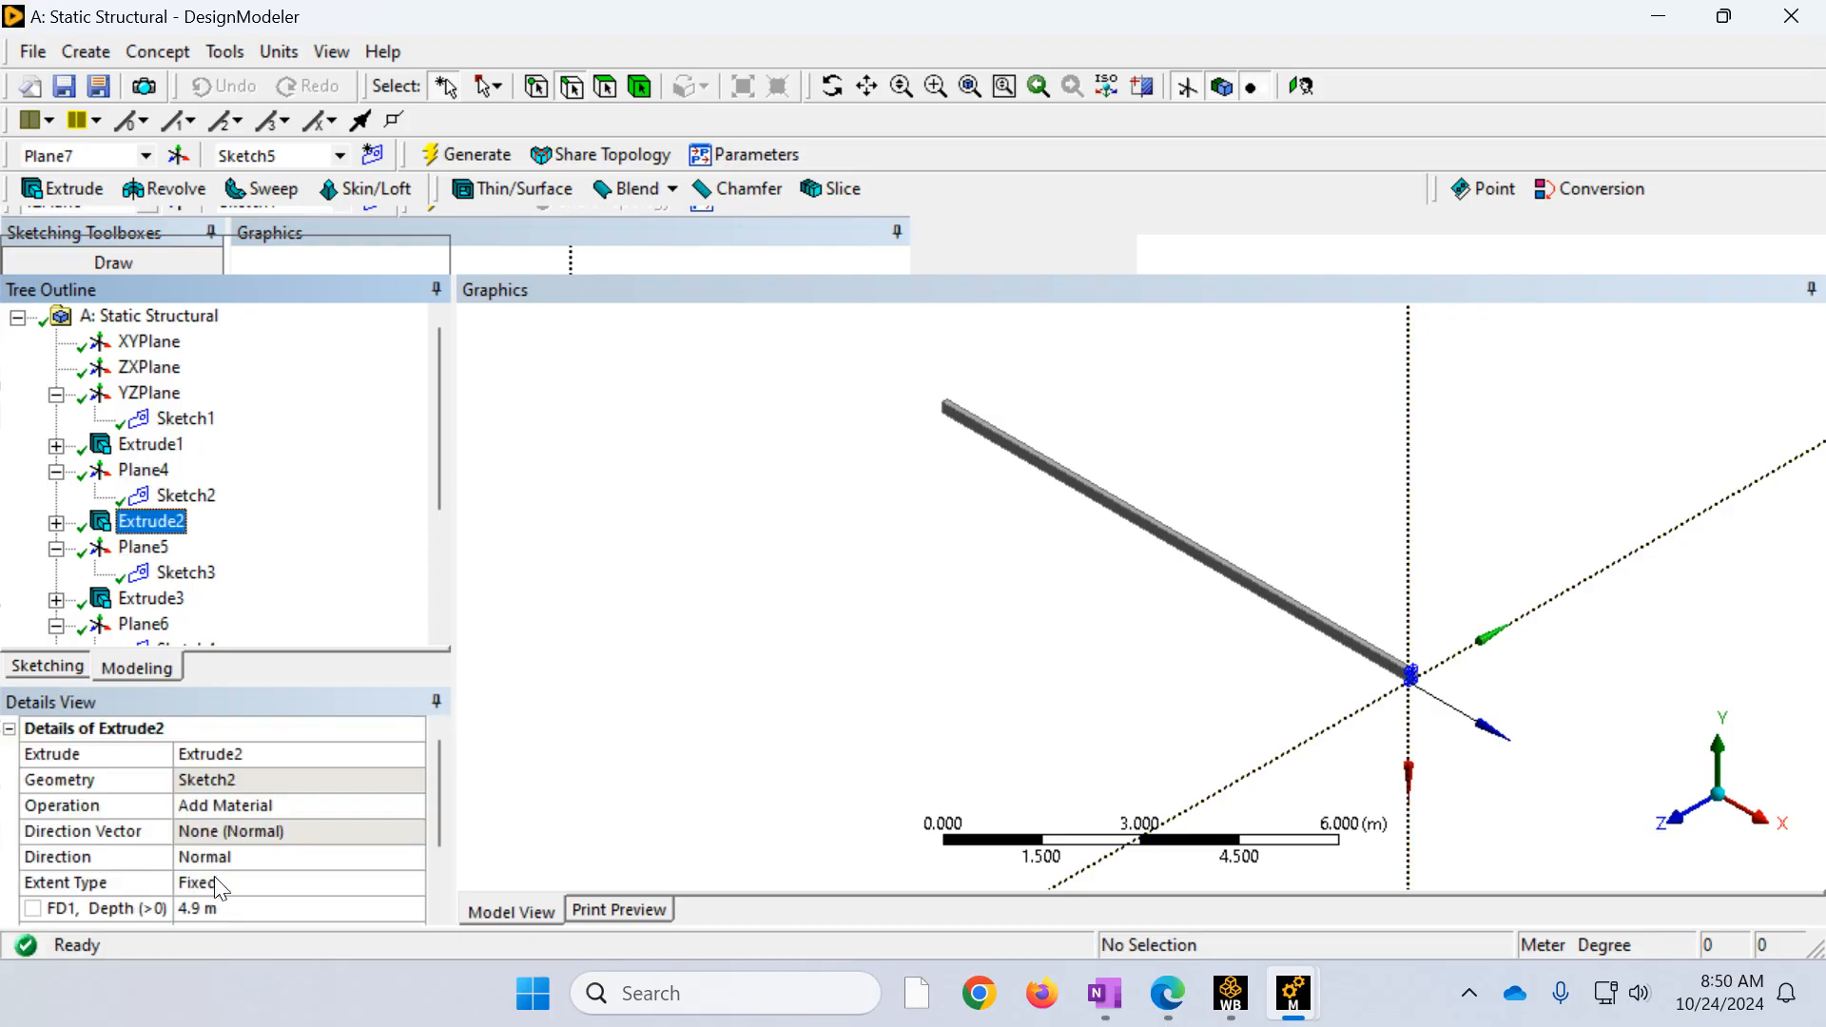
{"action": "scroll", "coordinate": [221, 887], "scroll_direction": "down", "scroll_amount": 2}
{"action": "scroll", "coordinate": [221, 886], "scroll_direction": "down", "scroll_amount": 1}
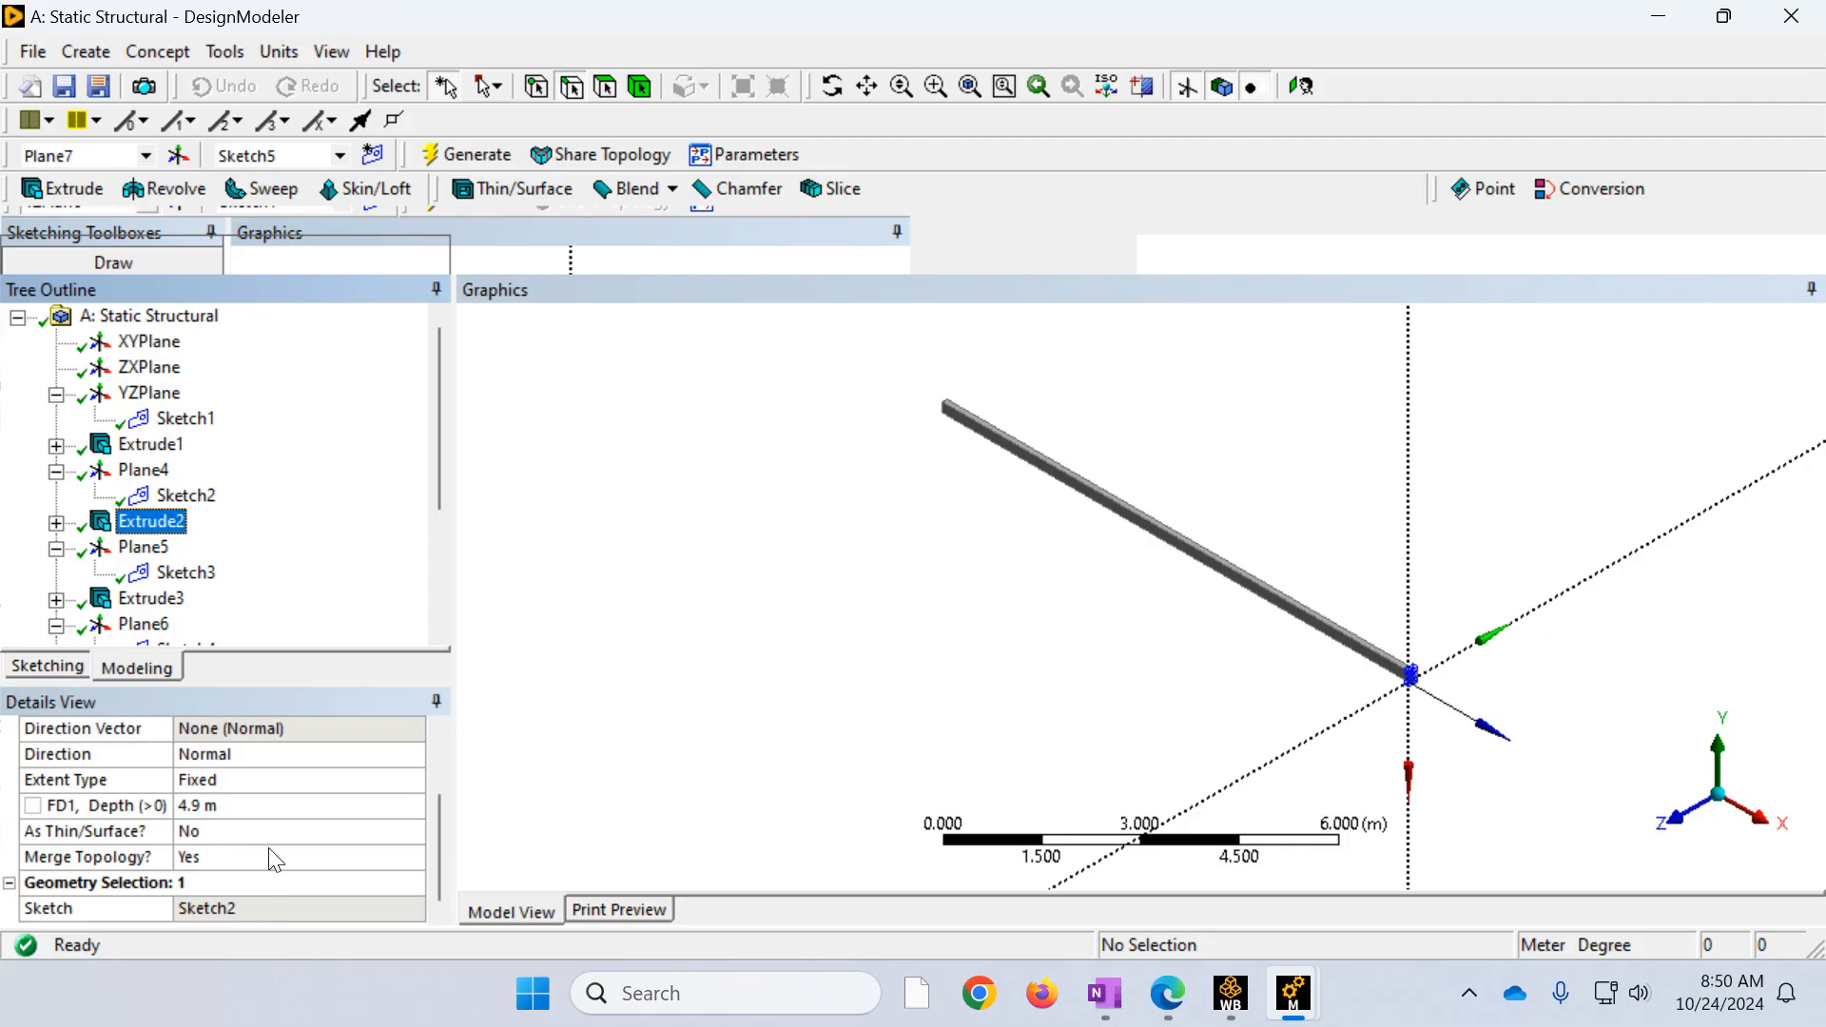
{"action": "scroll", "coordinate": [272, 860], "scroll_direction": "up", "scroll_amount": 2}
{"action": "left_click", "coordinate": [255, 816]}
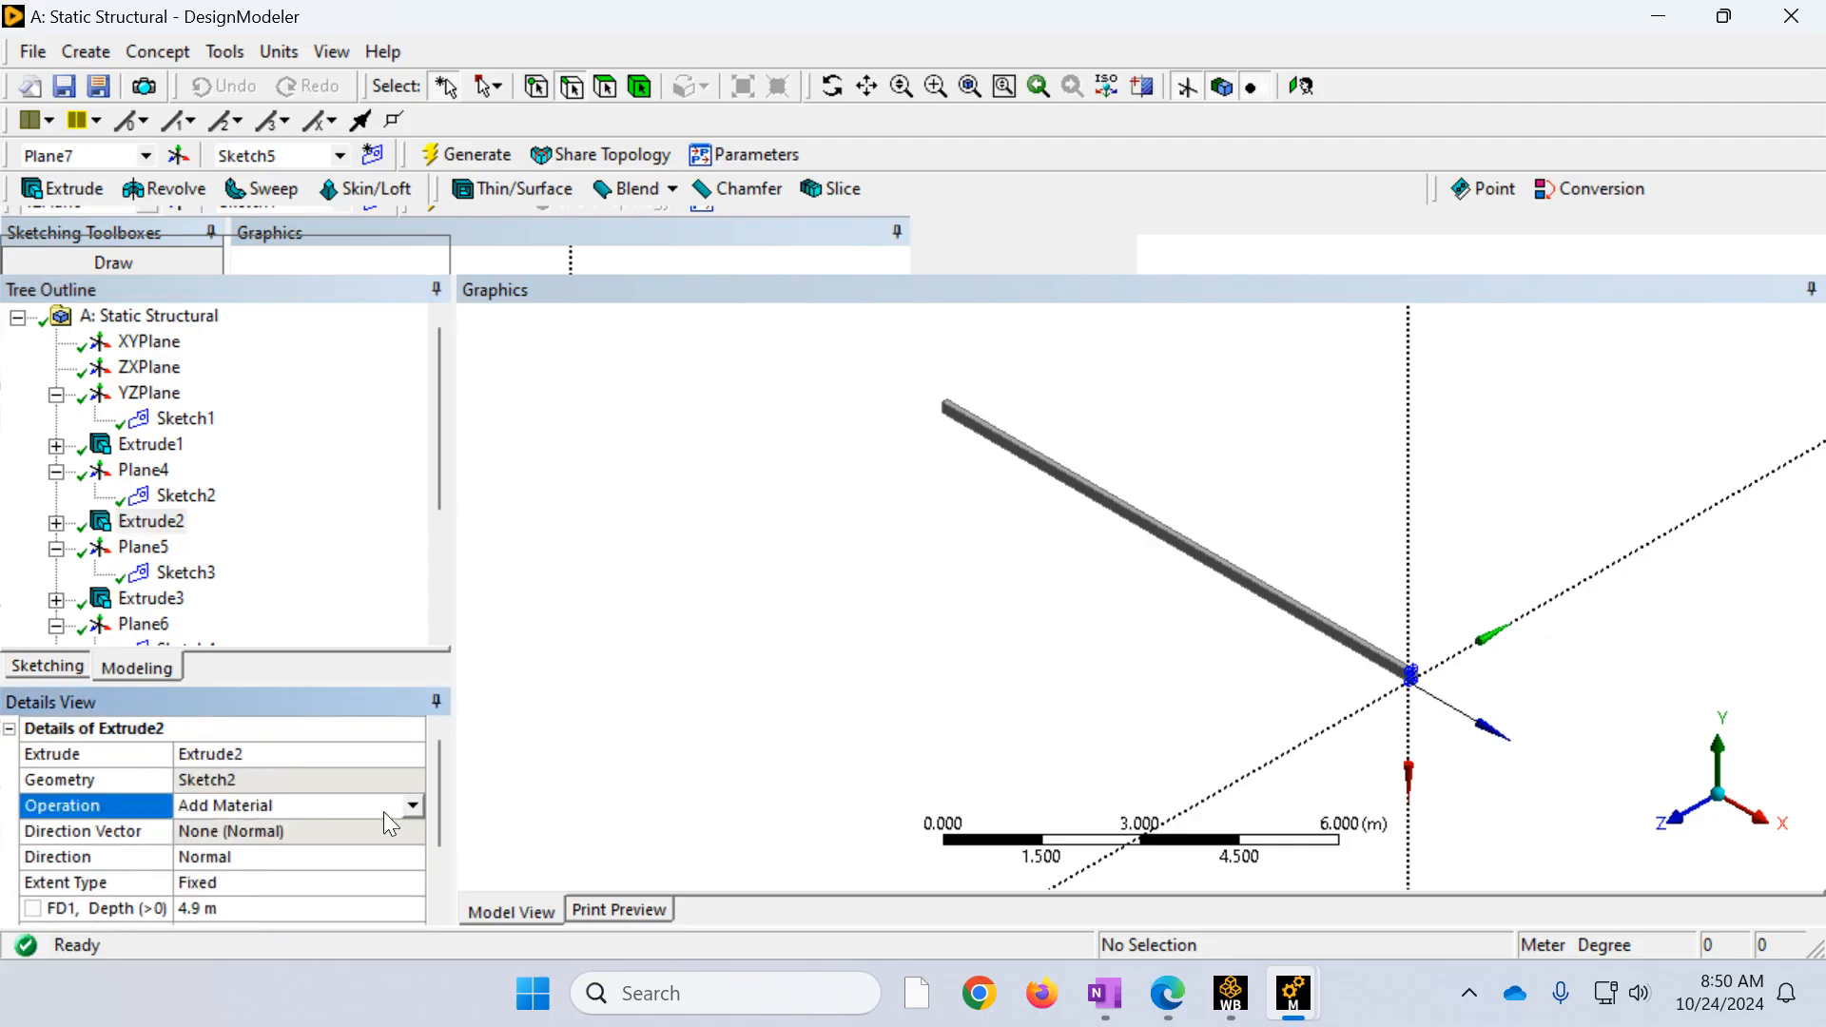
{"action": "left_click", "coordinate": [413, 807]}
{"action": "left_click", "coordinate": [302, 828]}
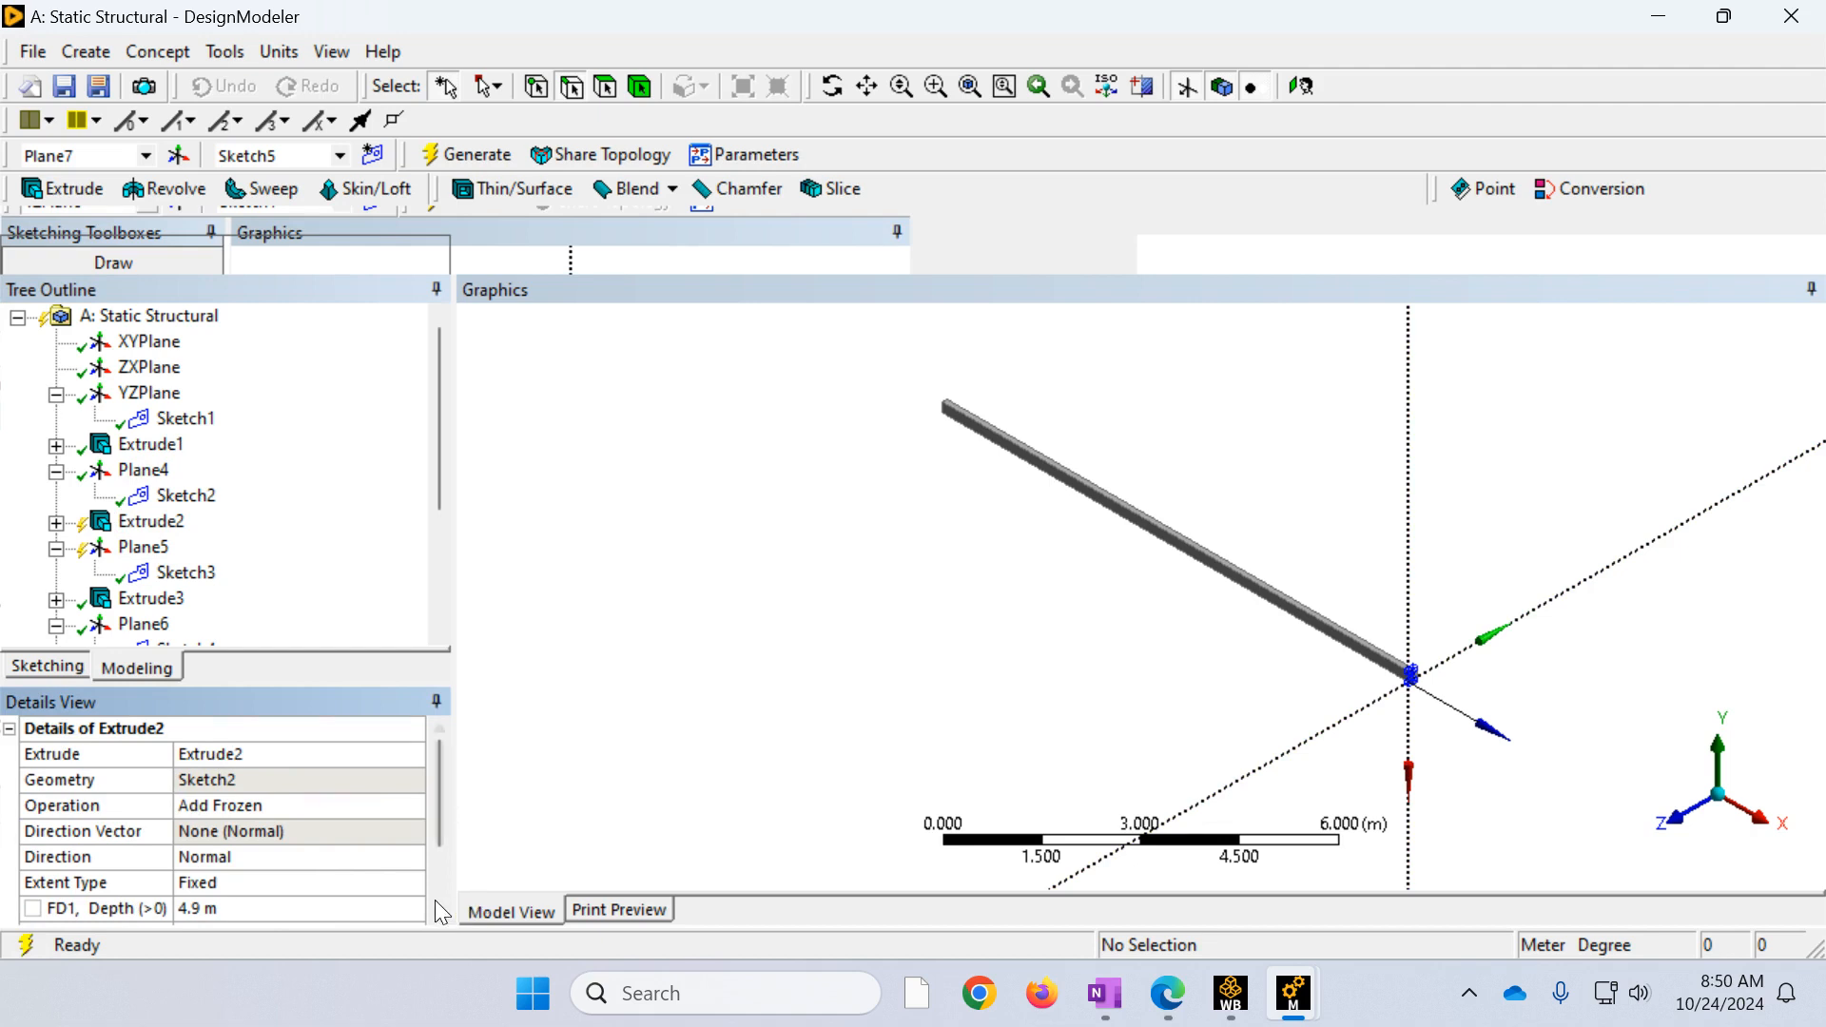
{"action": "left_click", "coordinate": [475, 163]}
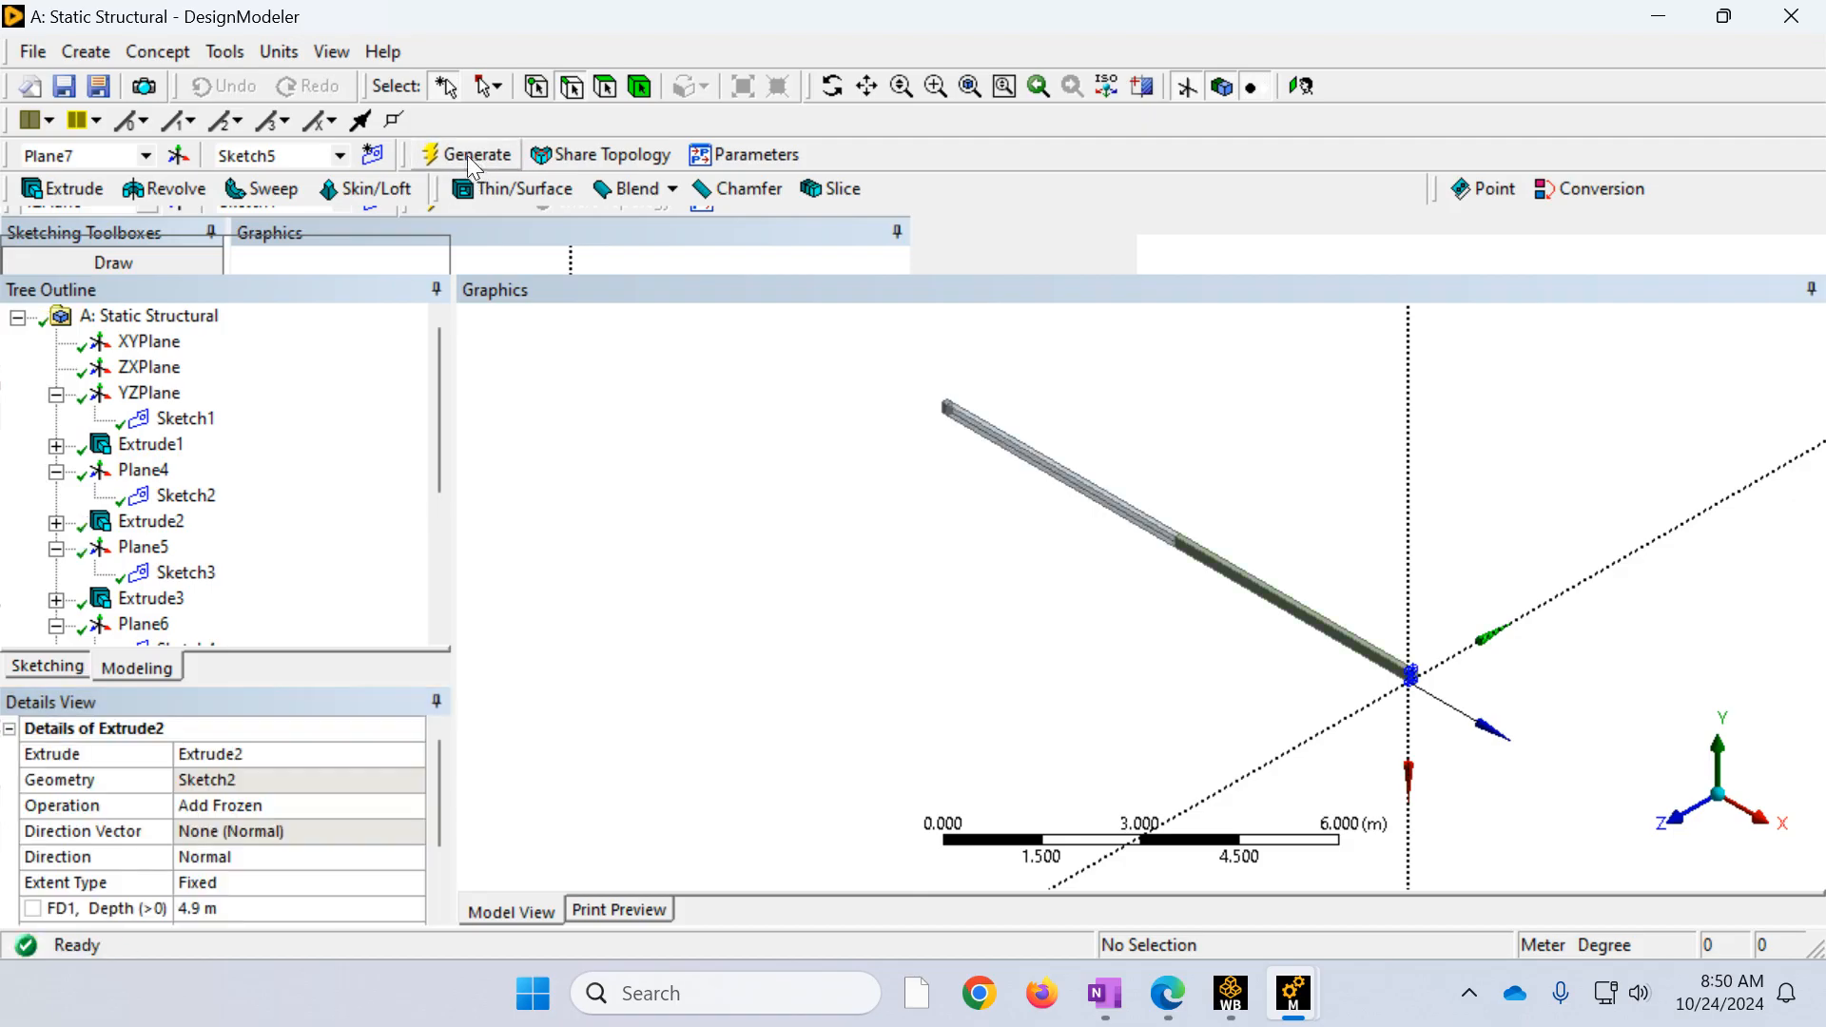
Step: Change the Extrude3 operation to Add Frozen and regenerate the model
{"action": "left_click", "coordinate": [152, 597]}
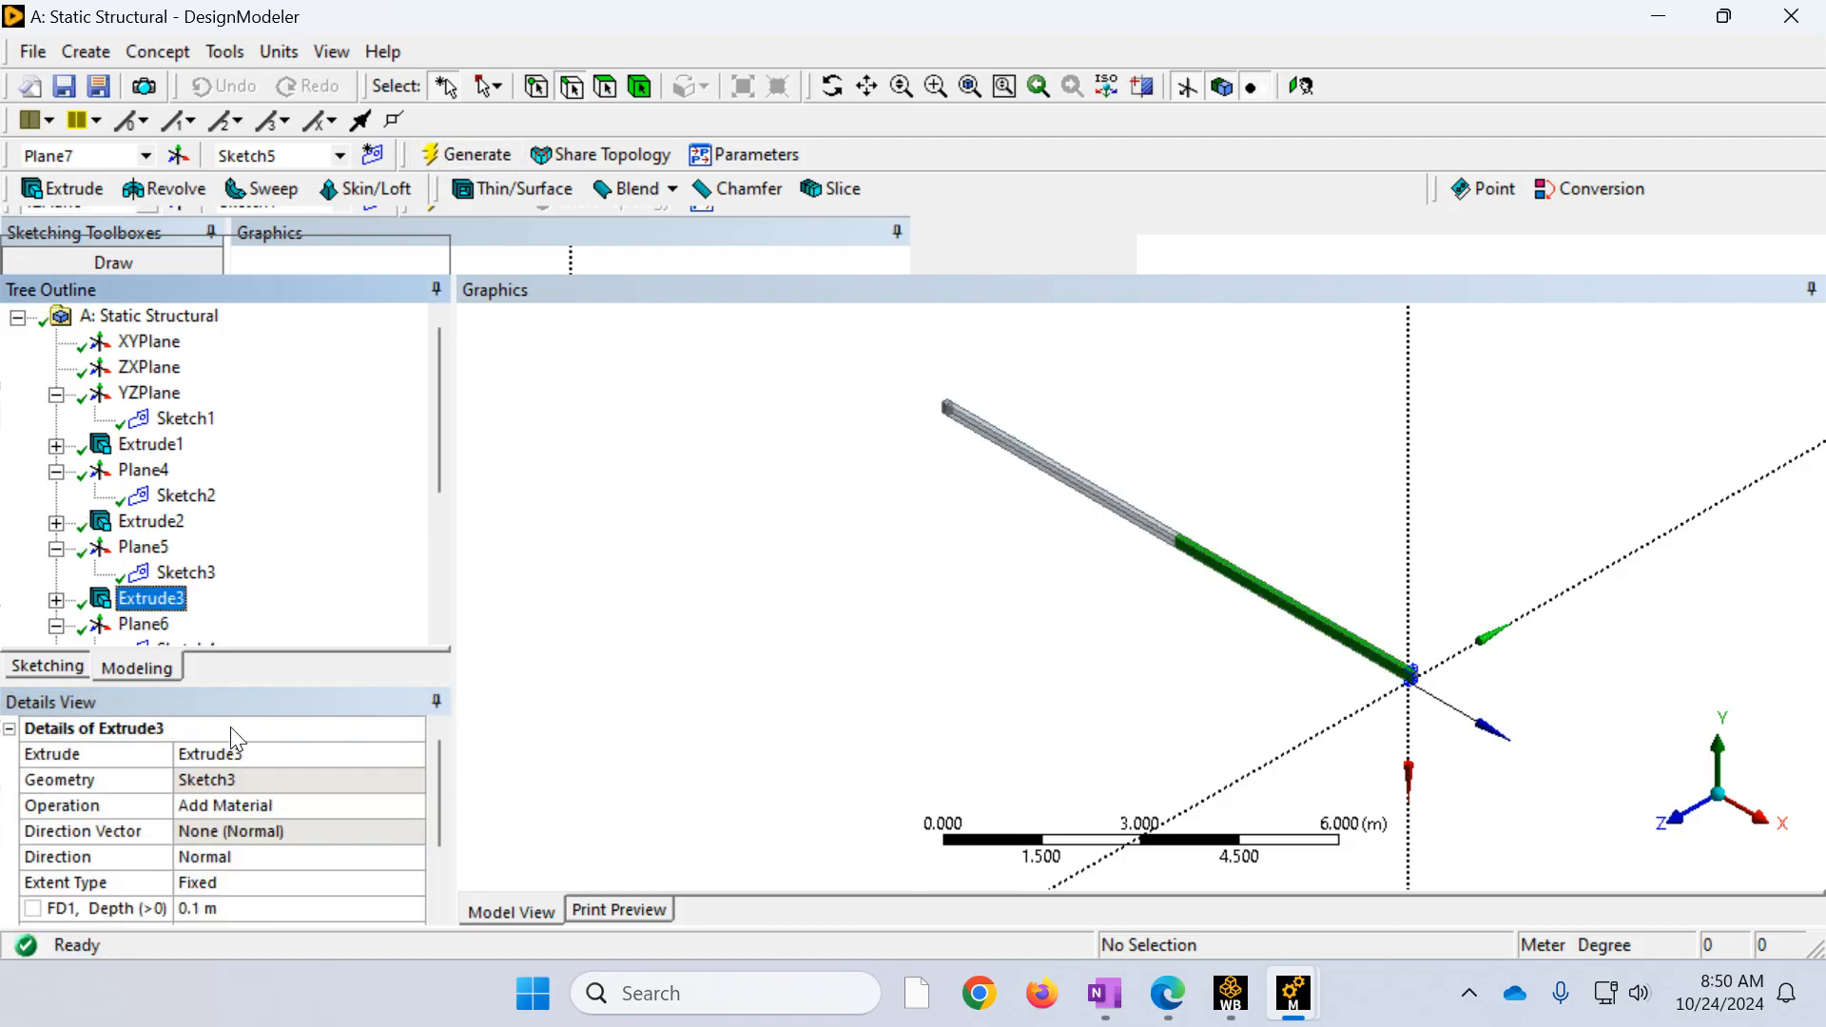
{"action": "left_click", "coordinate": [285, 808]}
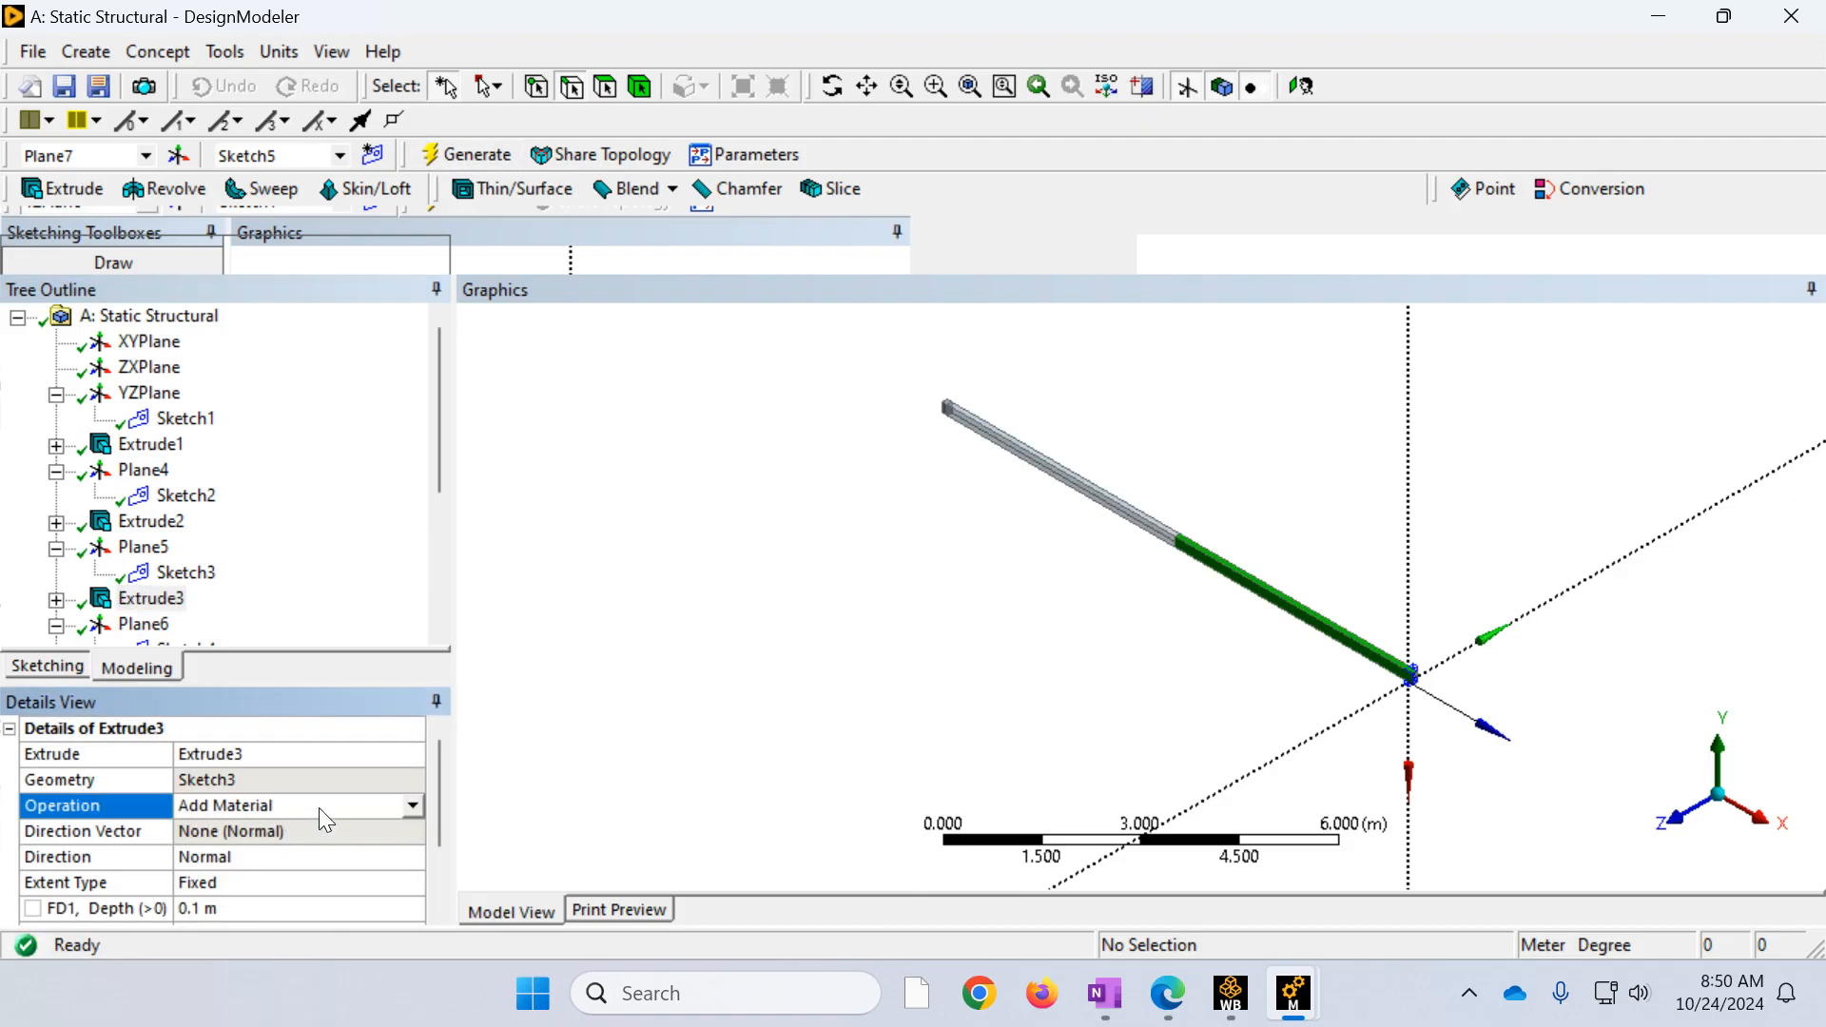
{"action": "left_click", "coordinate": [409, 805]}
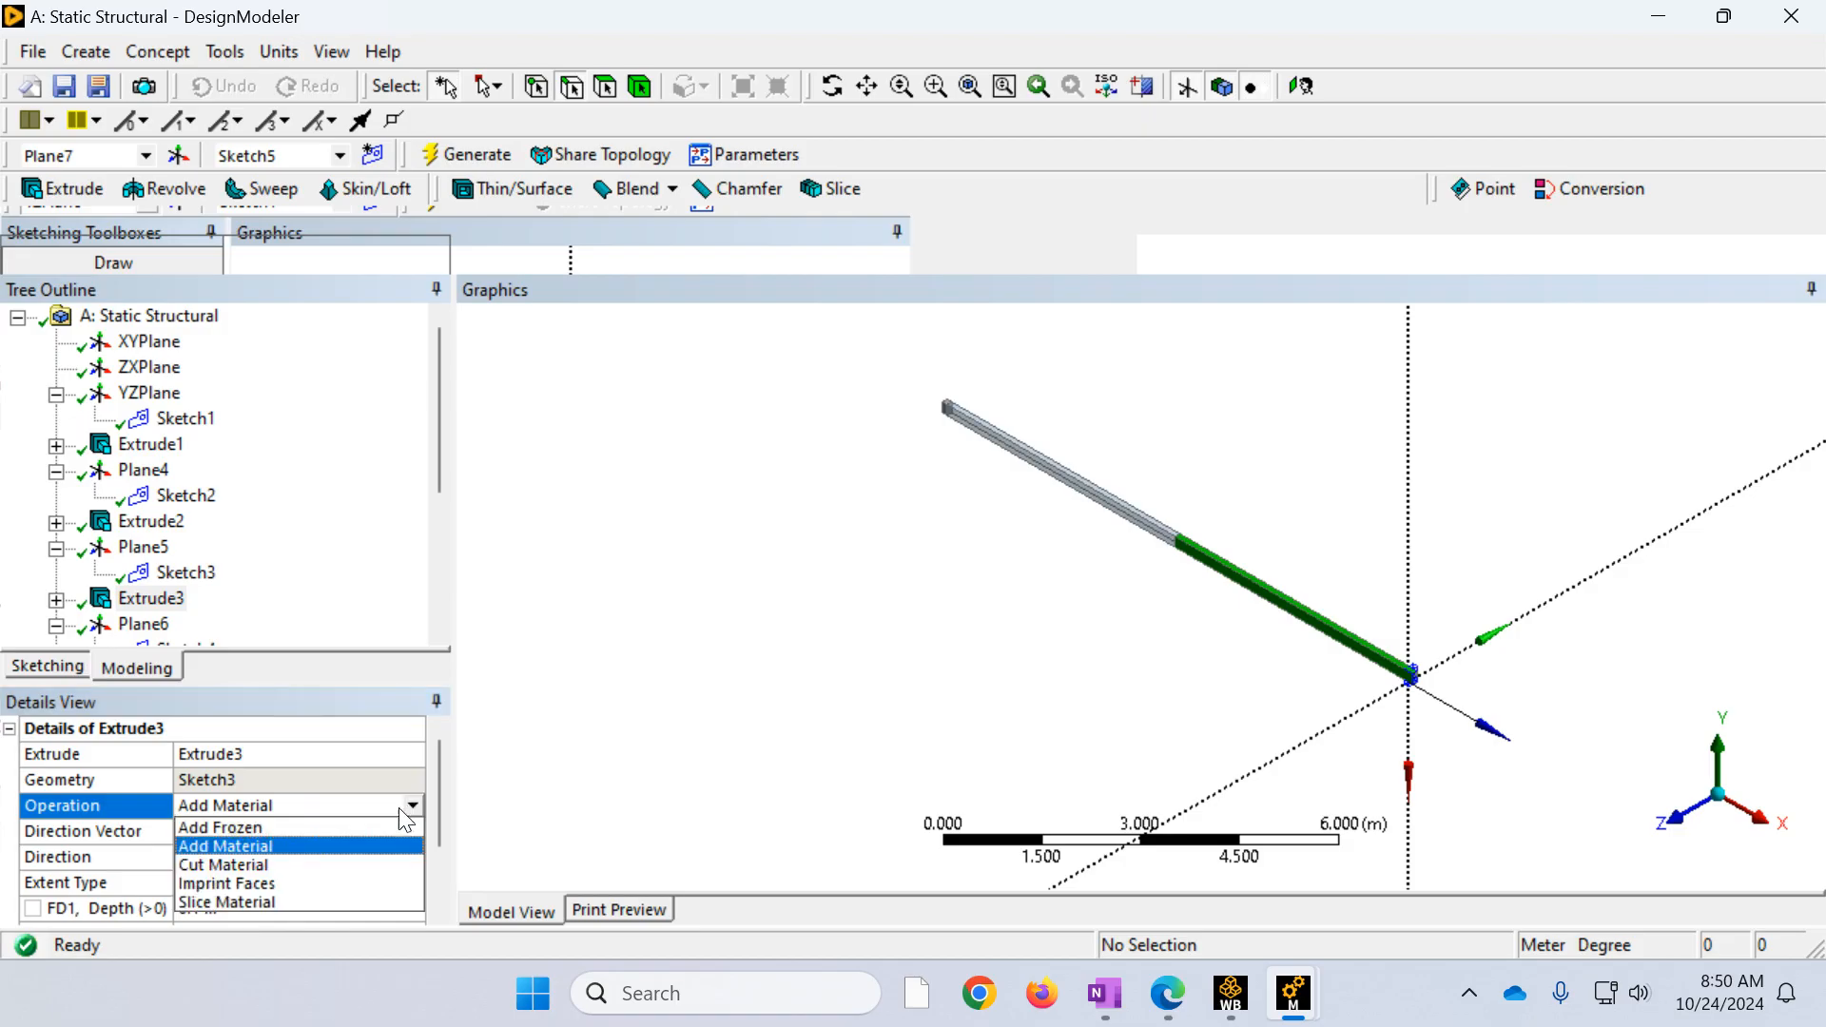
{"action": "left_click", "coordinate": [270, 834]}
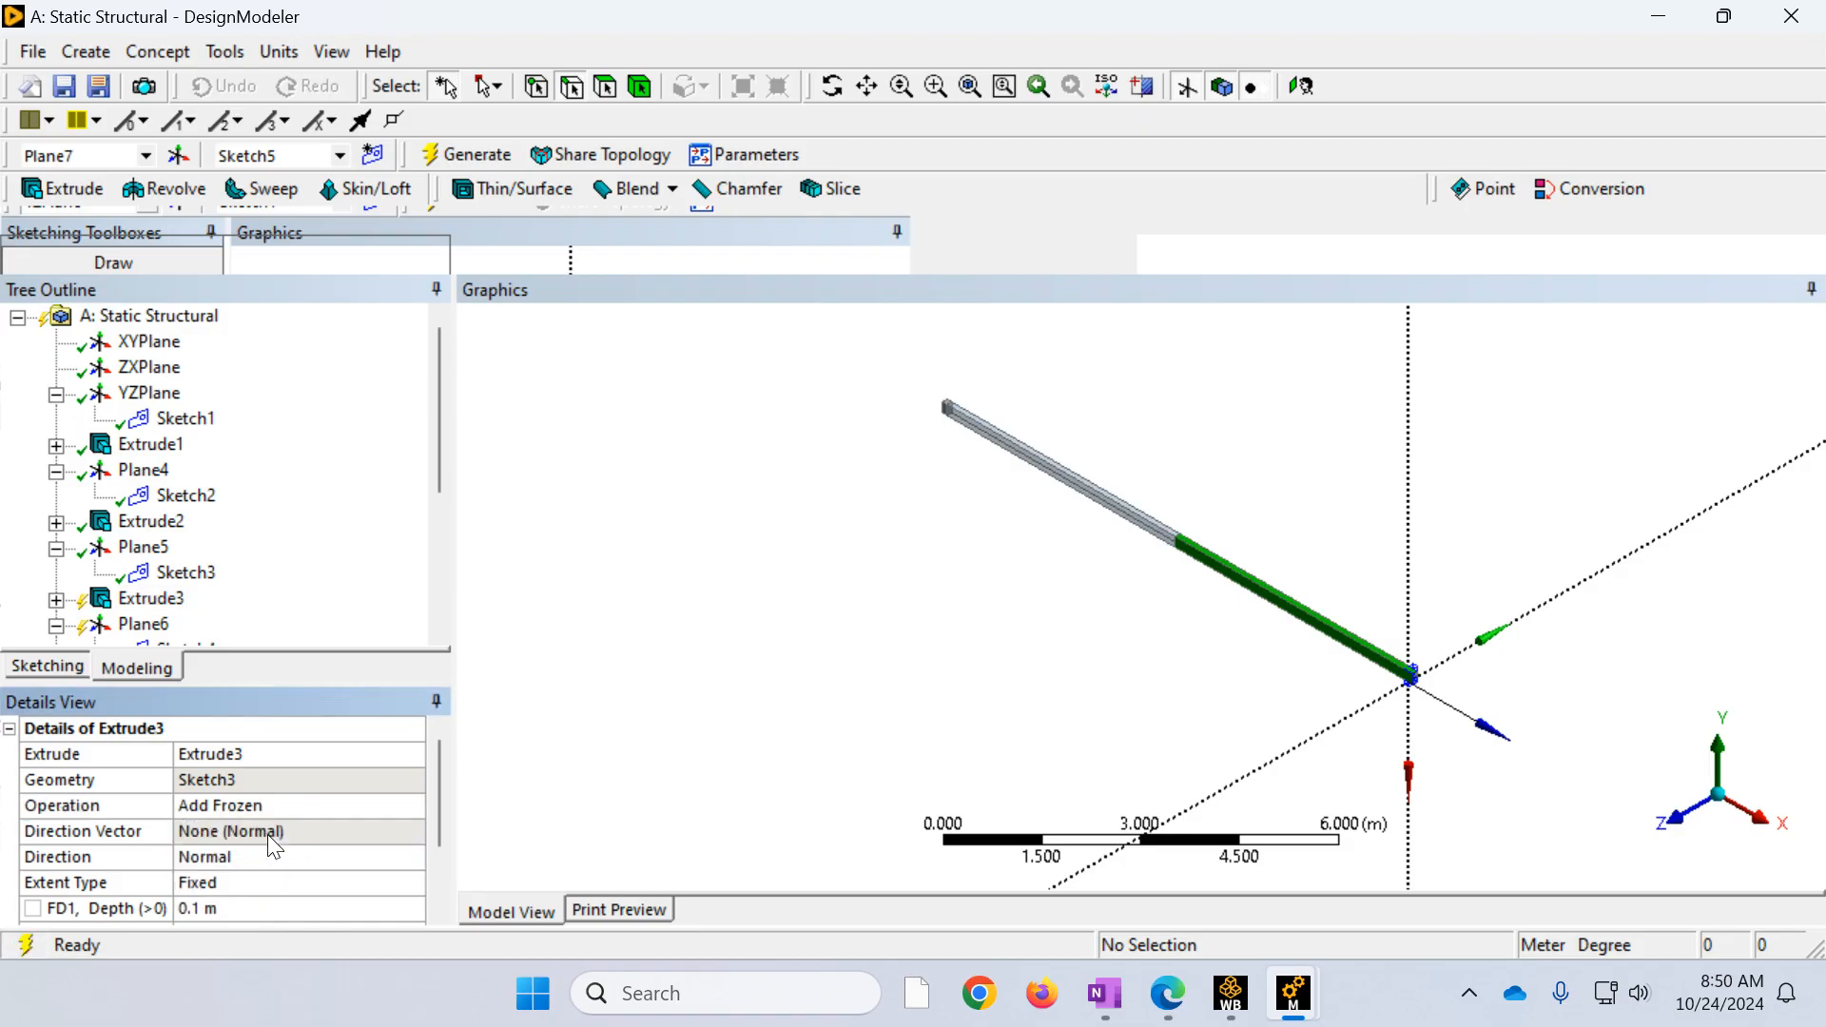
{"action": "left_click", "coordinate": [476, 166]}
Step: Change the Extrude4 operation to Add Frozen and regenerate the model
{"action": "scroll", "coordinate": [143, 631], "scroll_direction": "down", "scroll_amount": 2}
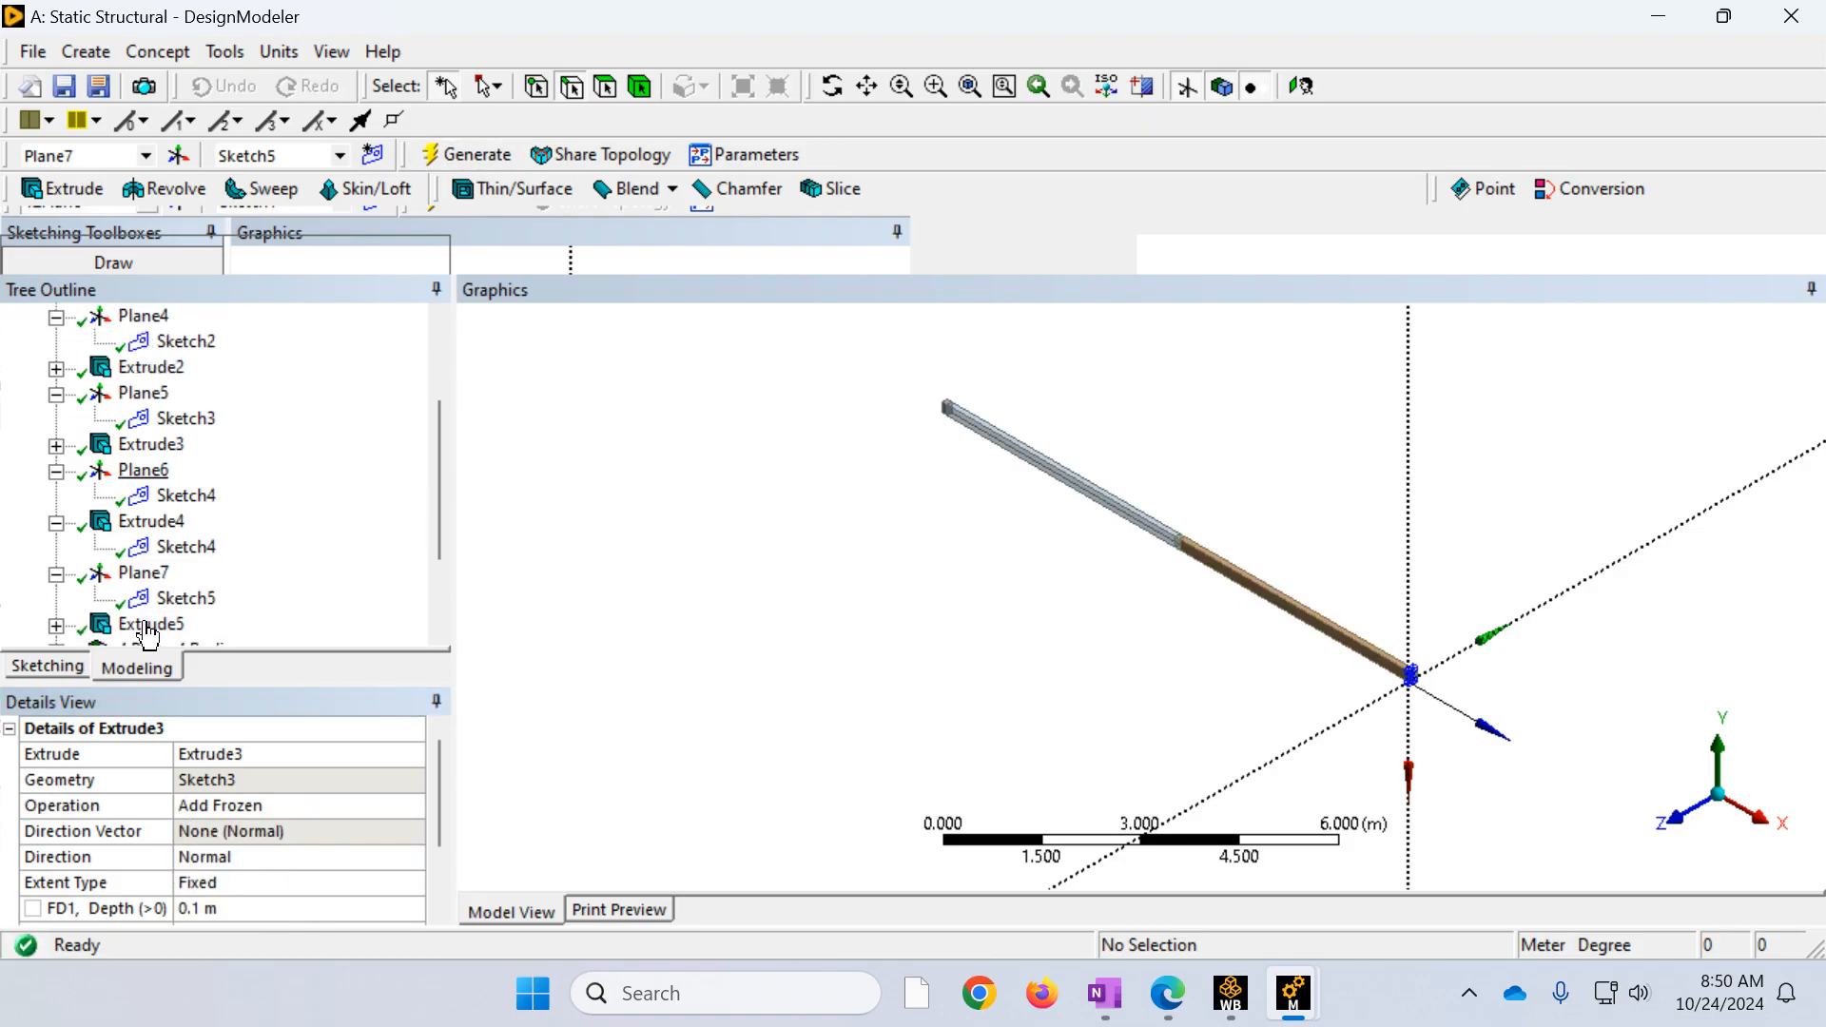
{"action": "left_click", "coordinate": [173, 522]}
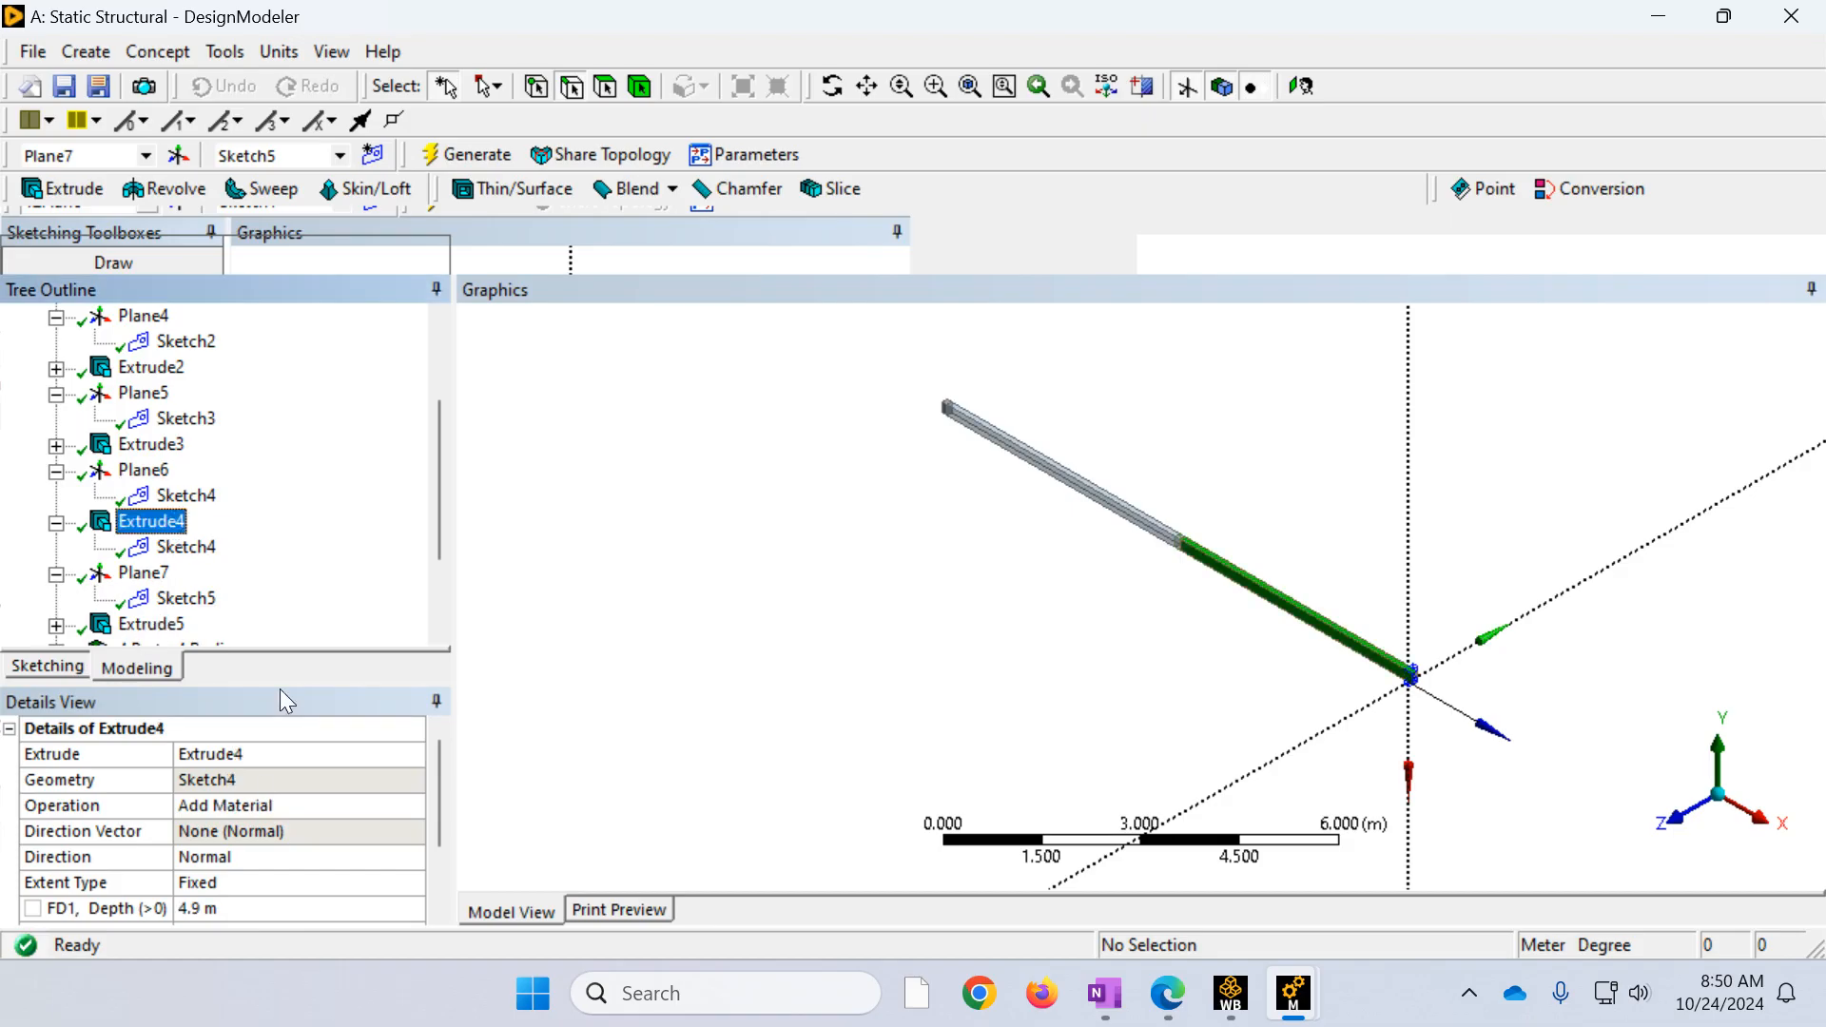
{"action": "left_click", "coordinate": [256, 808]}
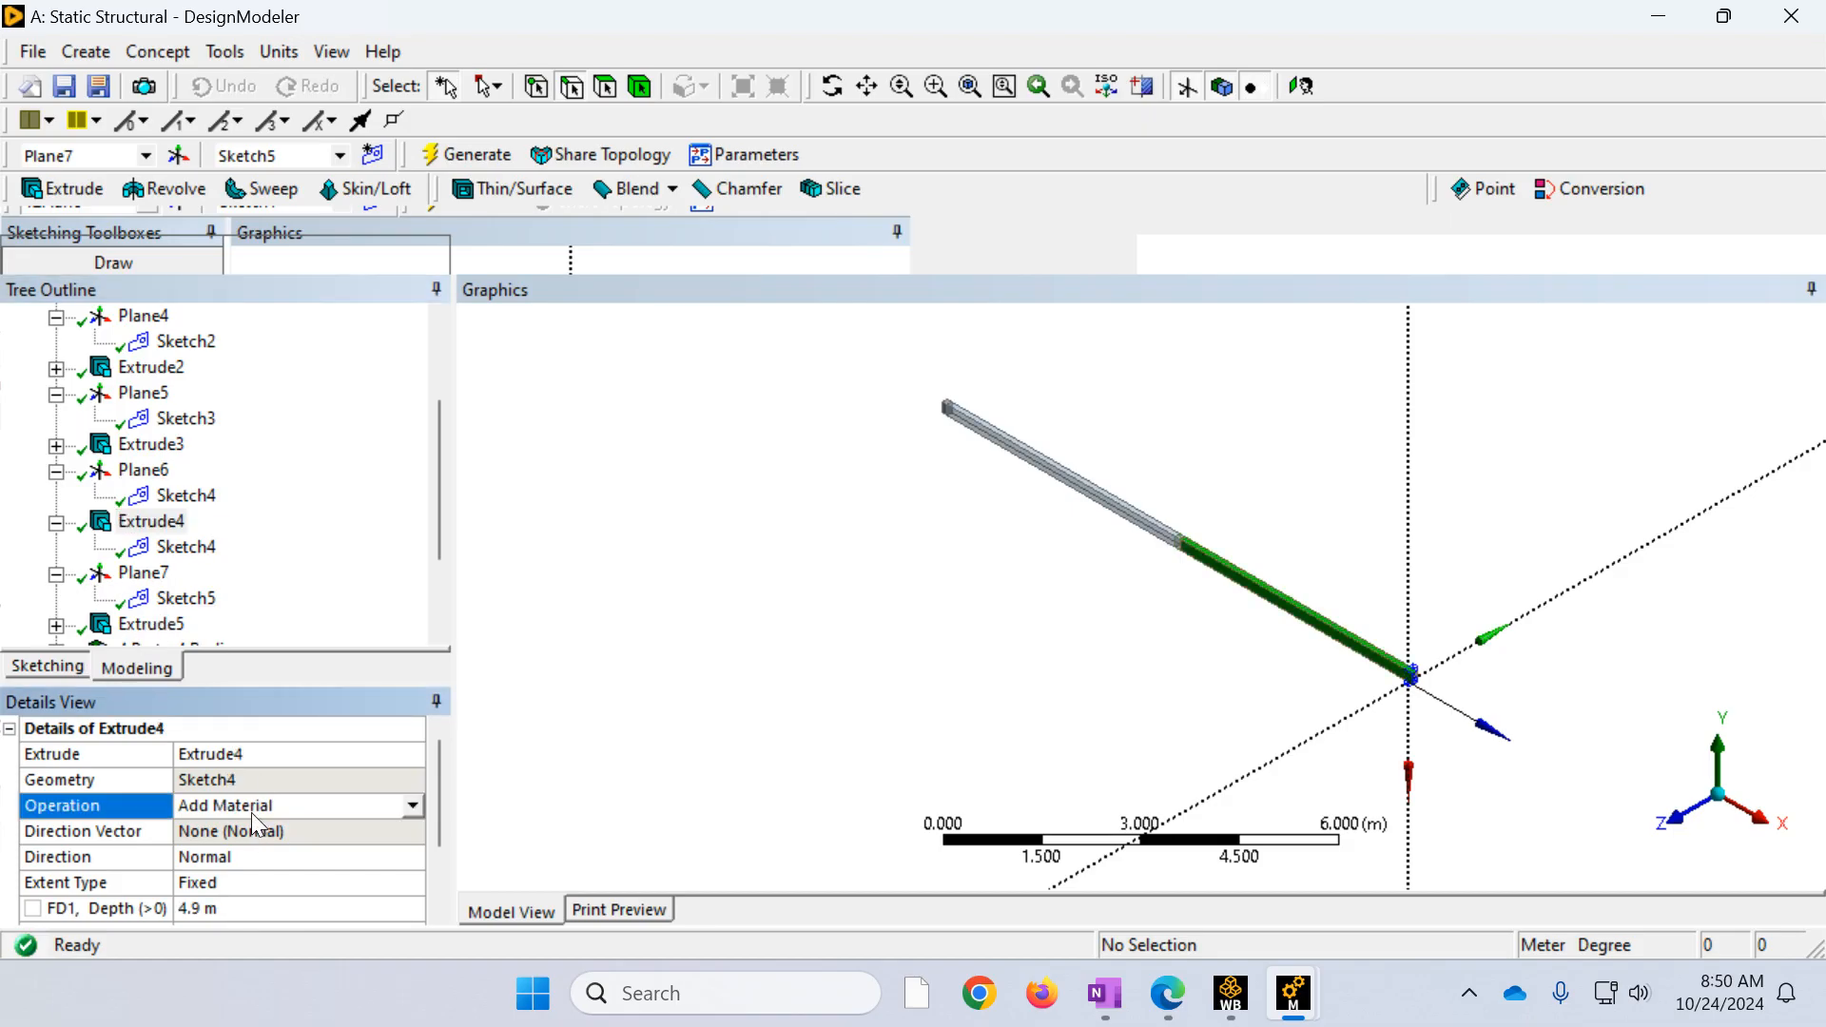
{"action": "left_click", "coordinate": [414, 808]}
{"action": "left_click", "coordinate": [313, 840]}
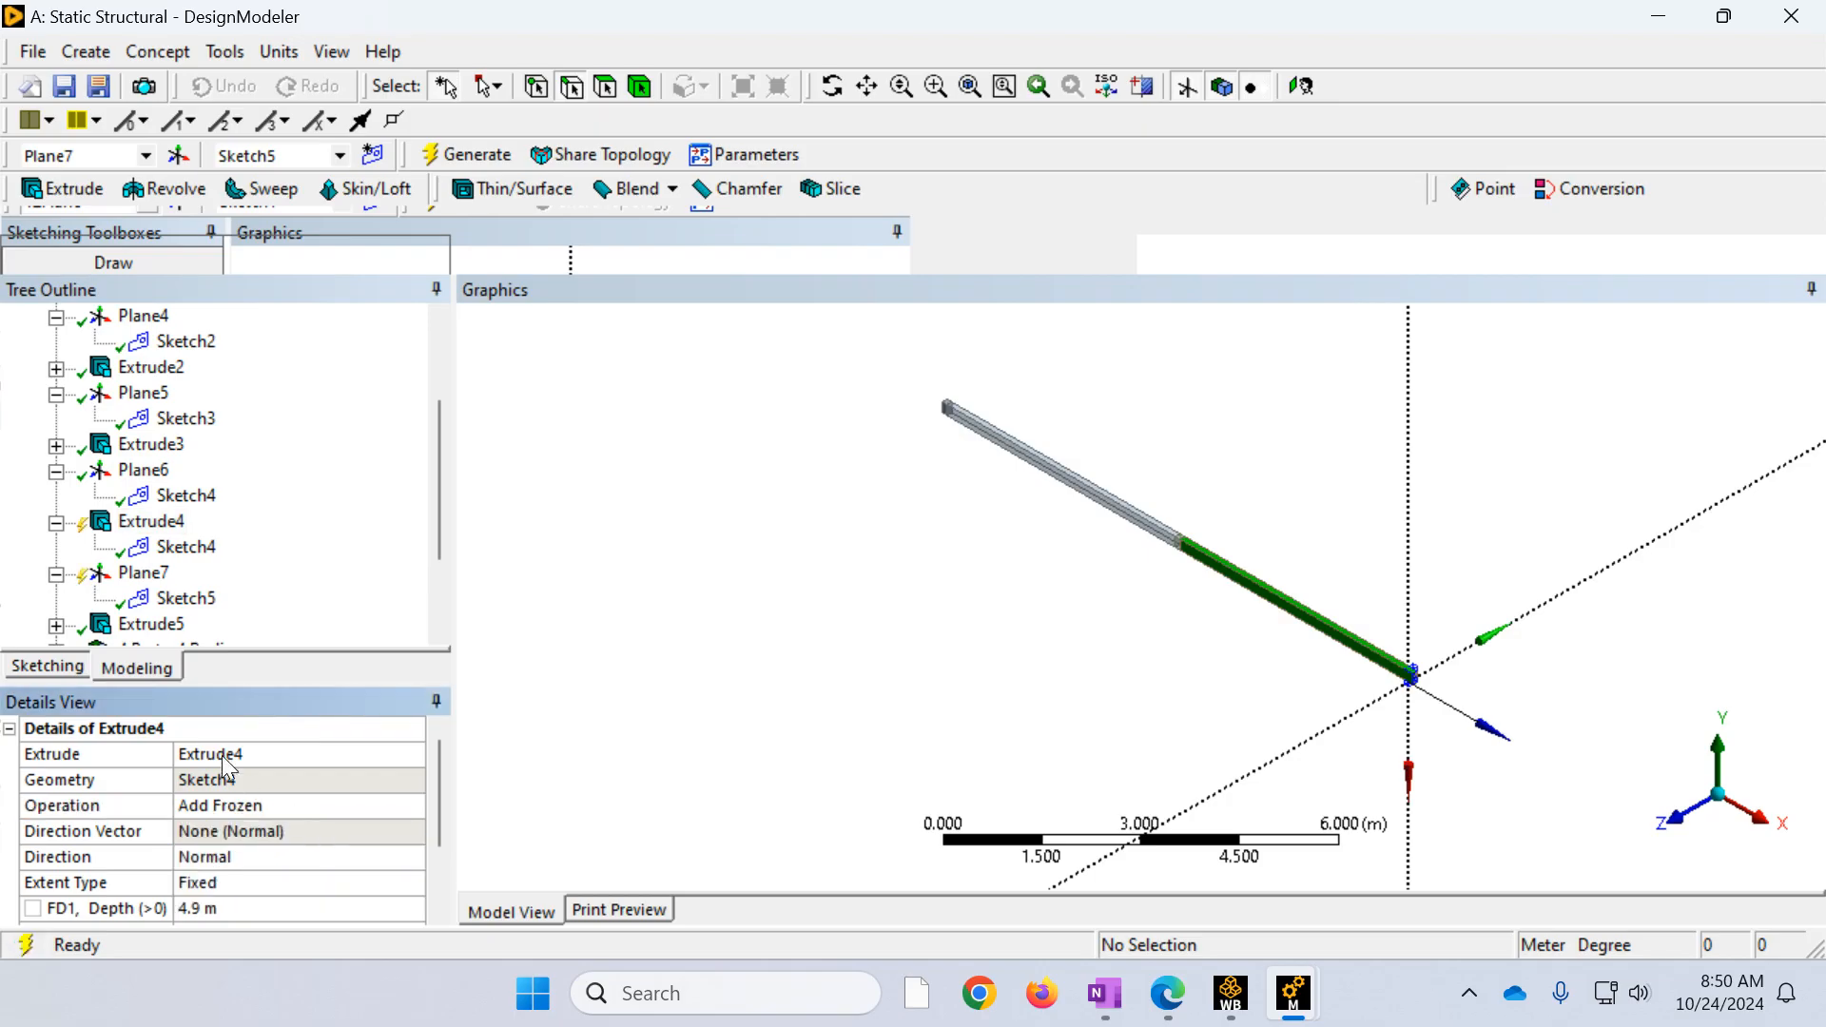
{"action": "left_click", "coordinate": [468, 154]}
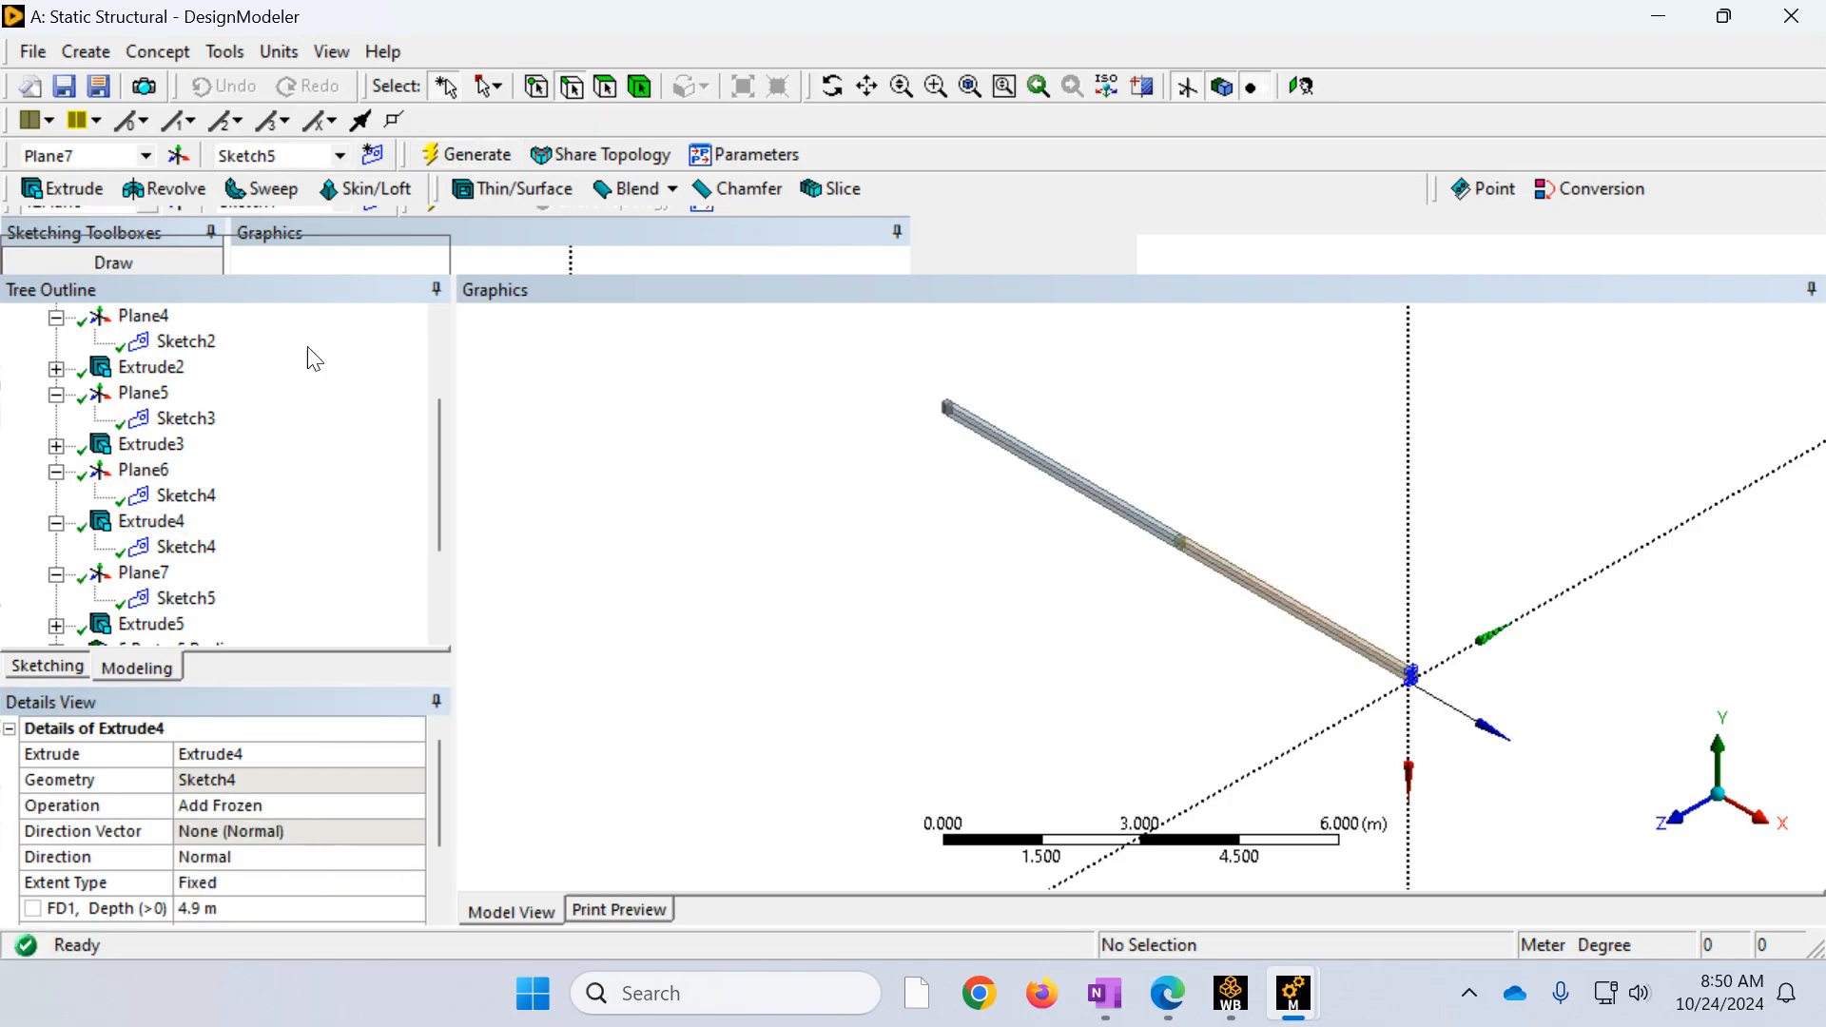
Step: Change the Extrude5 operation to Add Frozen and regenerate the model
{"action": "scroll", "coordinate": [309, 380], "scroll_direction": "down", "scroll_amount": 2}
{"action": "left_click", "coordinate": [178, 475]}
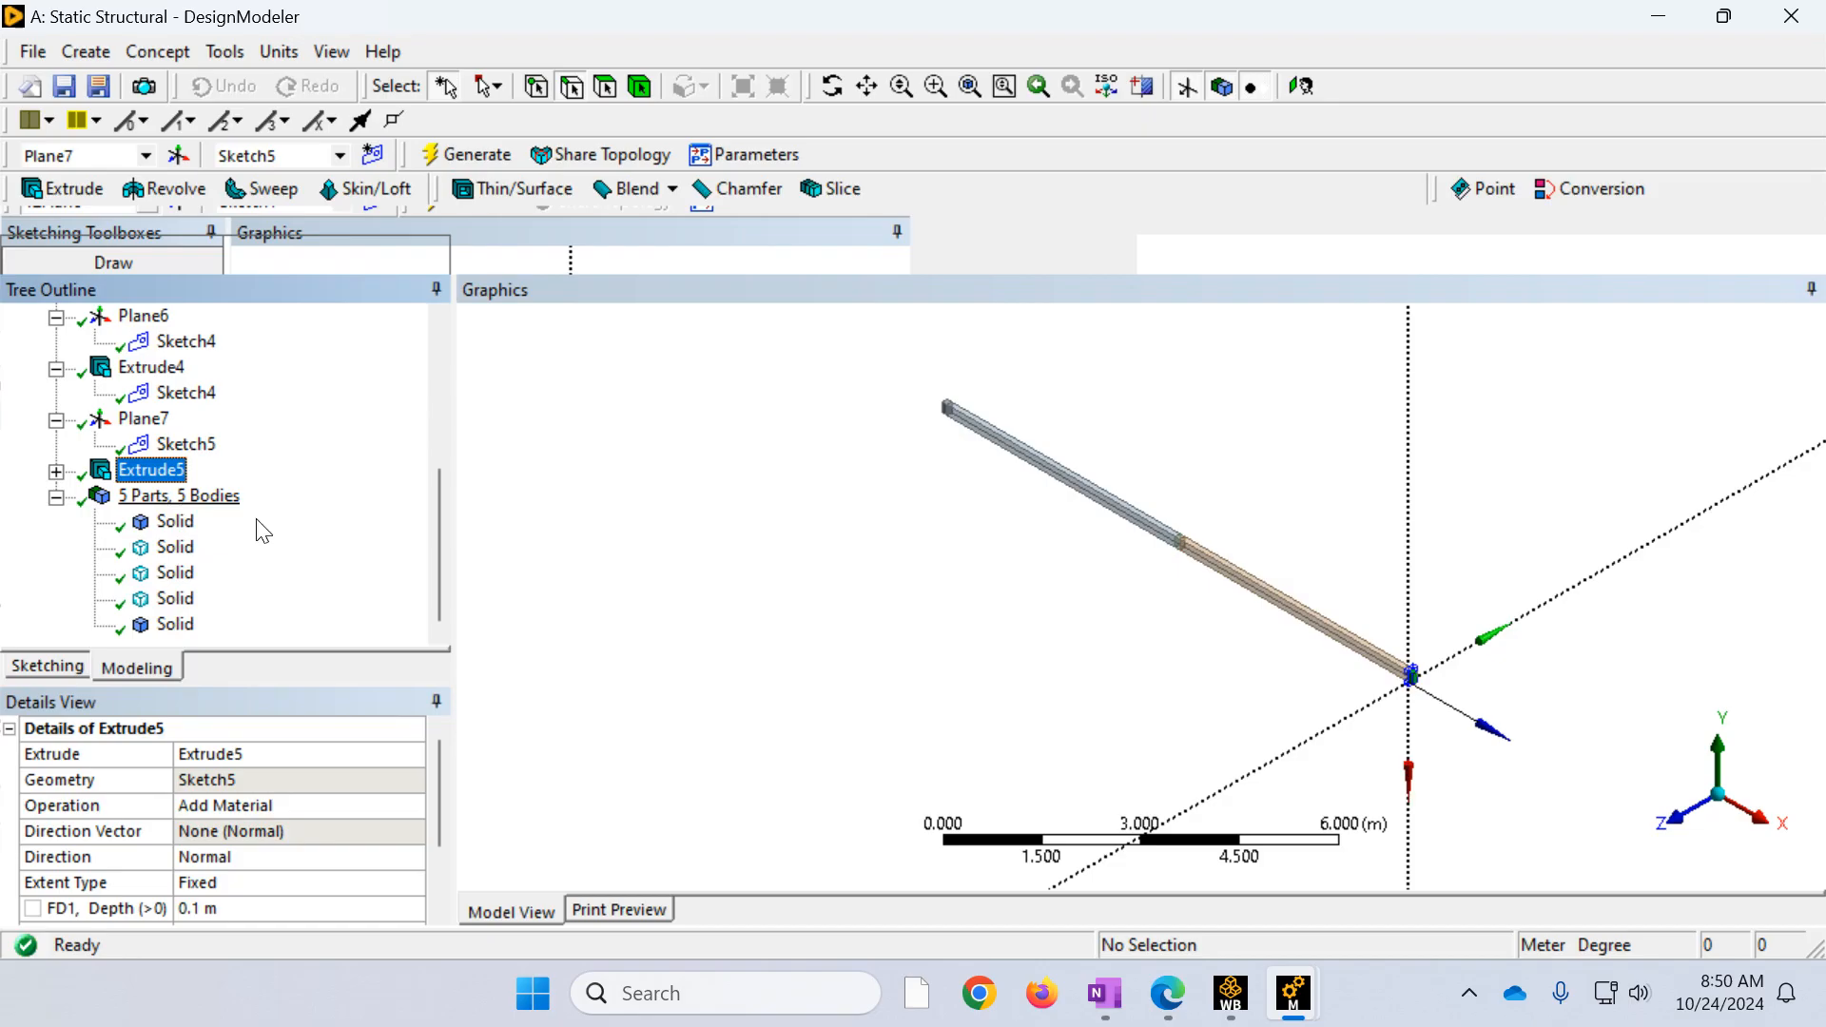
{"action": "left_click", "coordinate": [264, 808]}
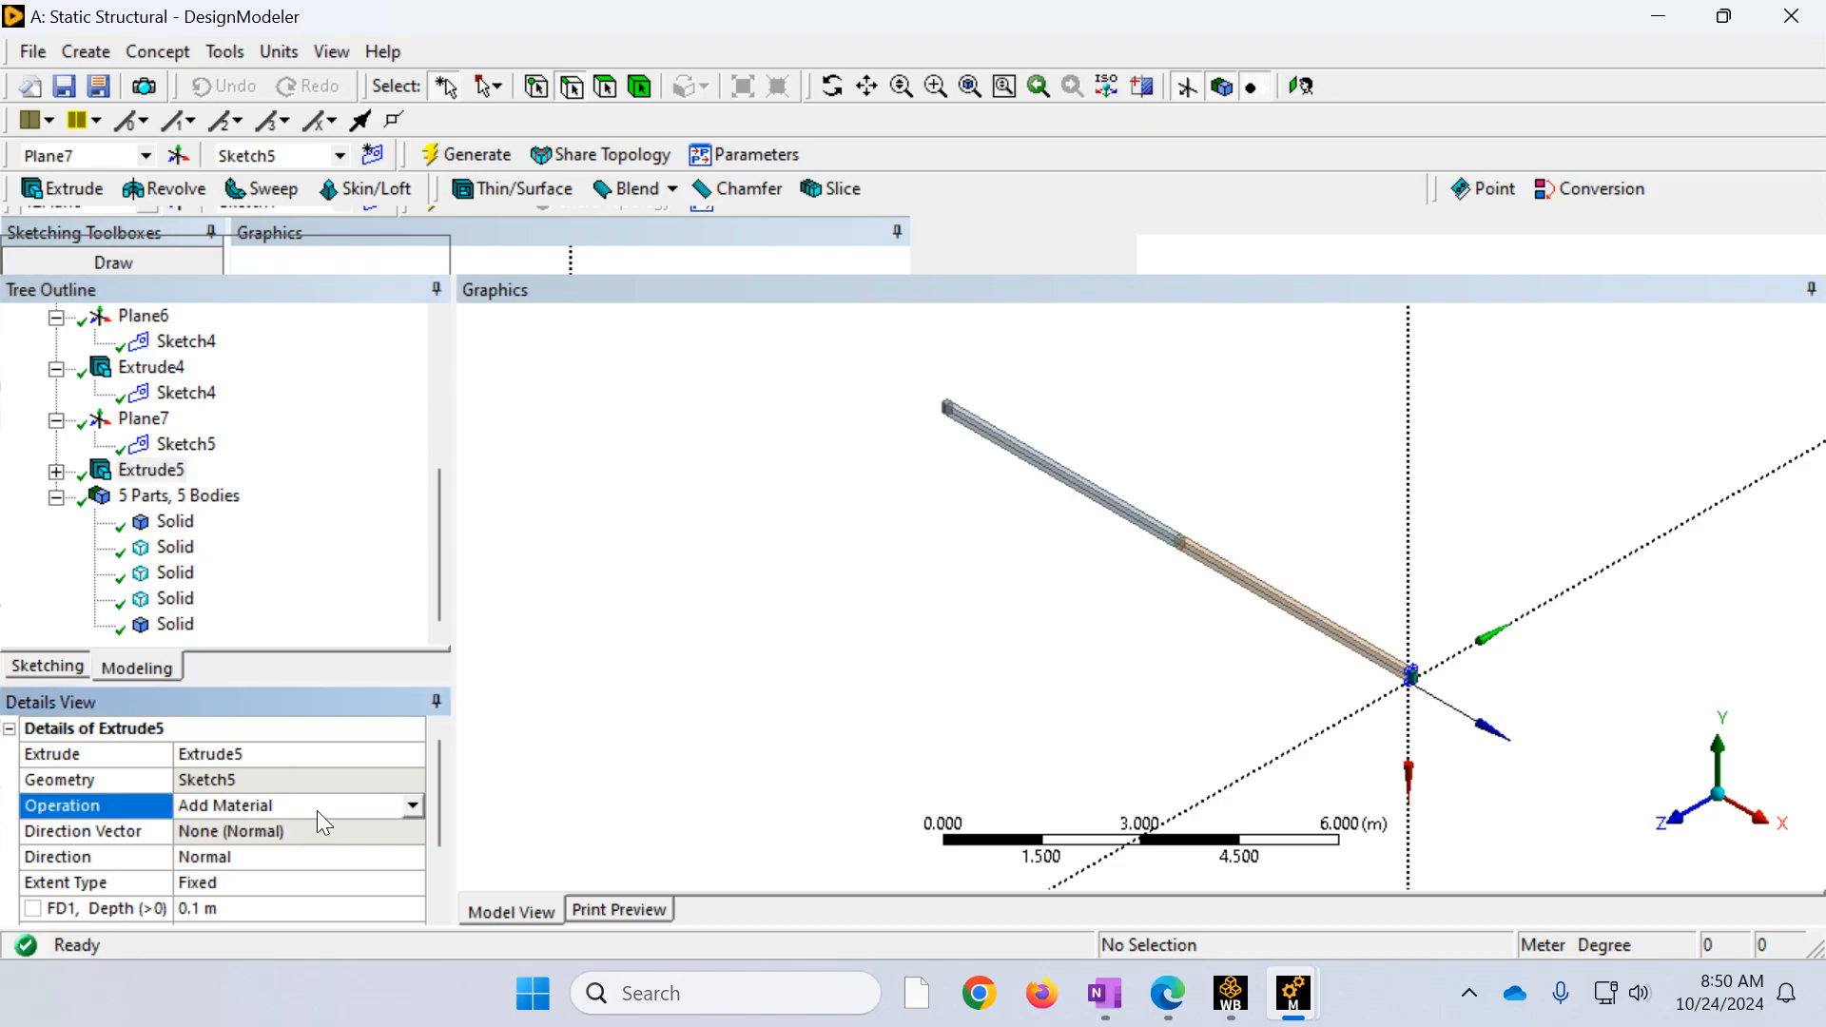
{"action": "left_click", "coordinate": [412, 806]}
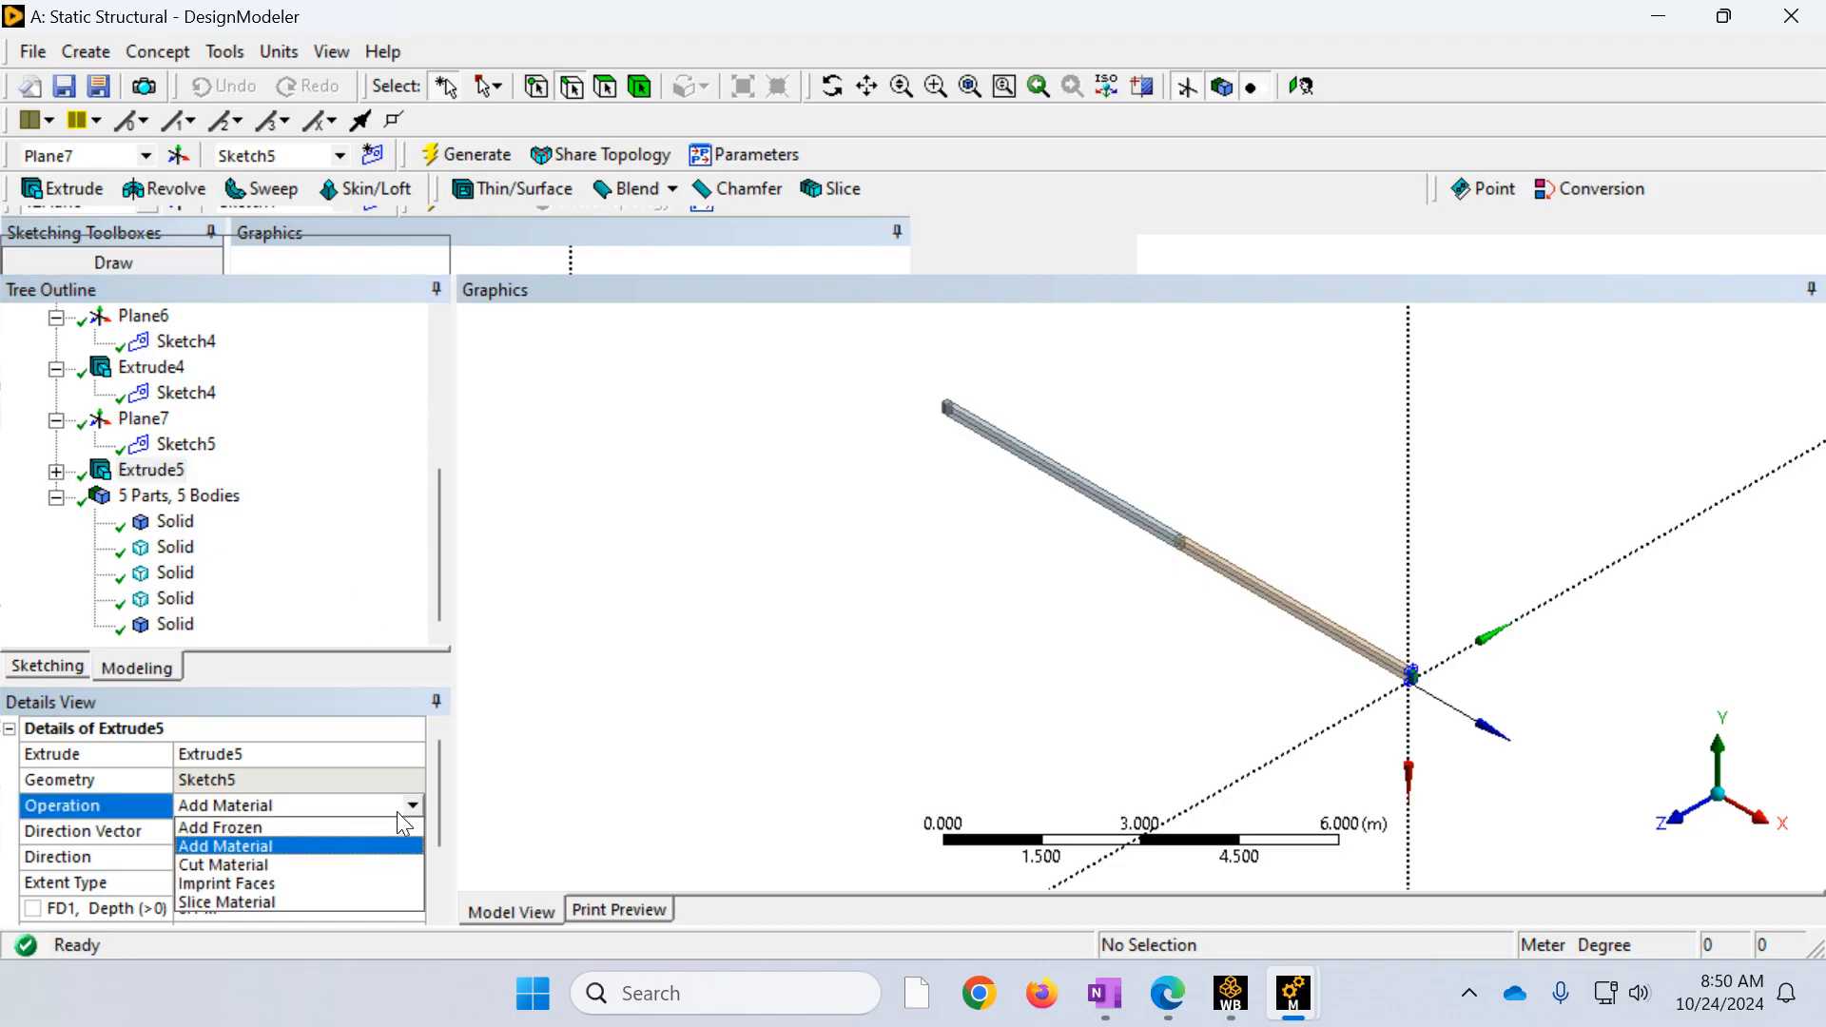
{"action": "left_click", "coordinate": [304, 831]}
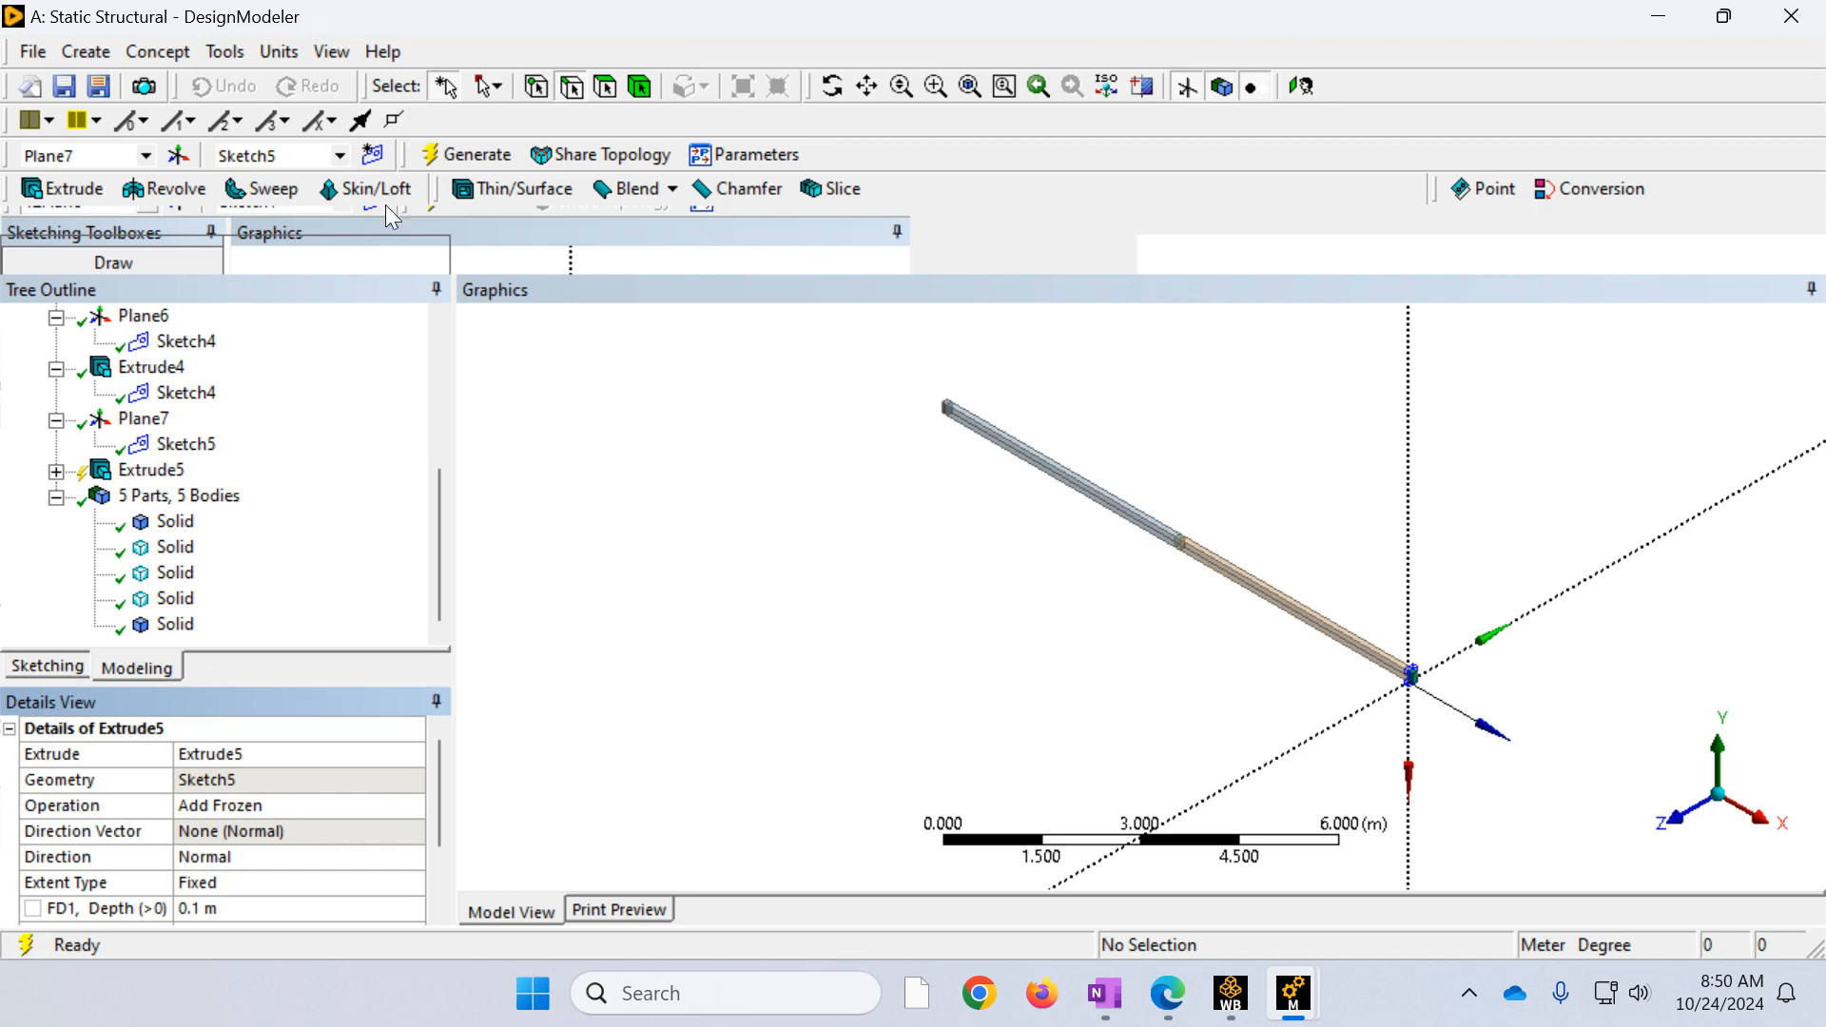
{"action": "left_click", "coordinate": [447, 154]}
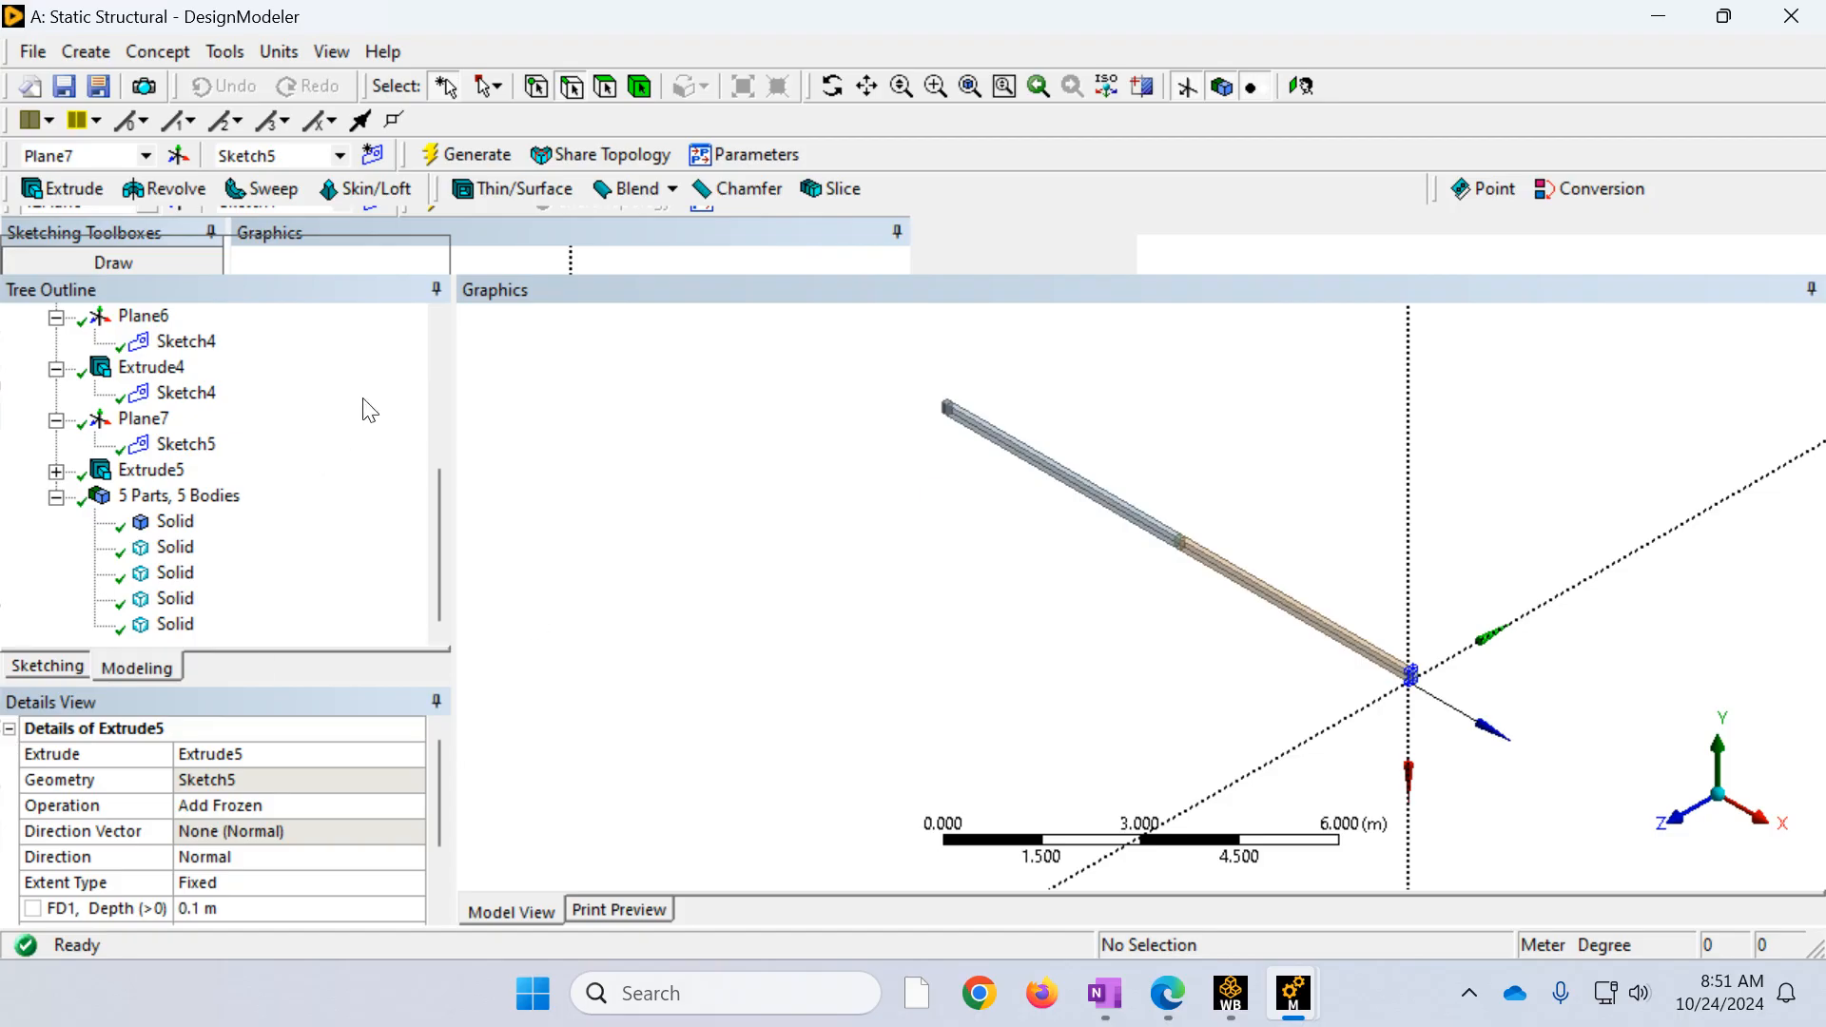
Step: Combine all five Solid bodies into one new part and expand that part in the tree
{"action": "left_click", "coordinate": [164, 522]}
{"action": "left_click", "coordinate": [175, 547], "text": "ctrl"}
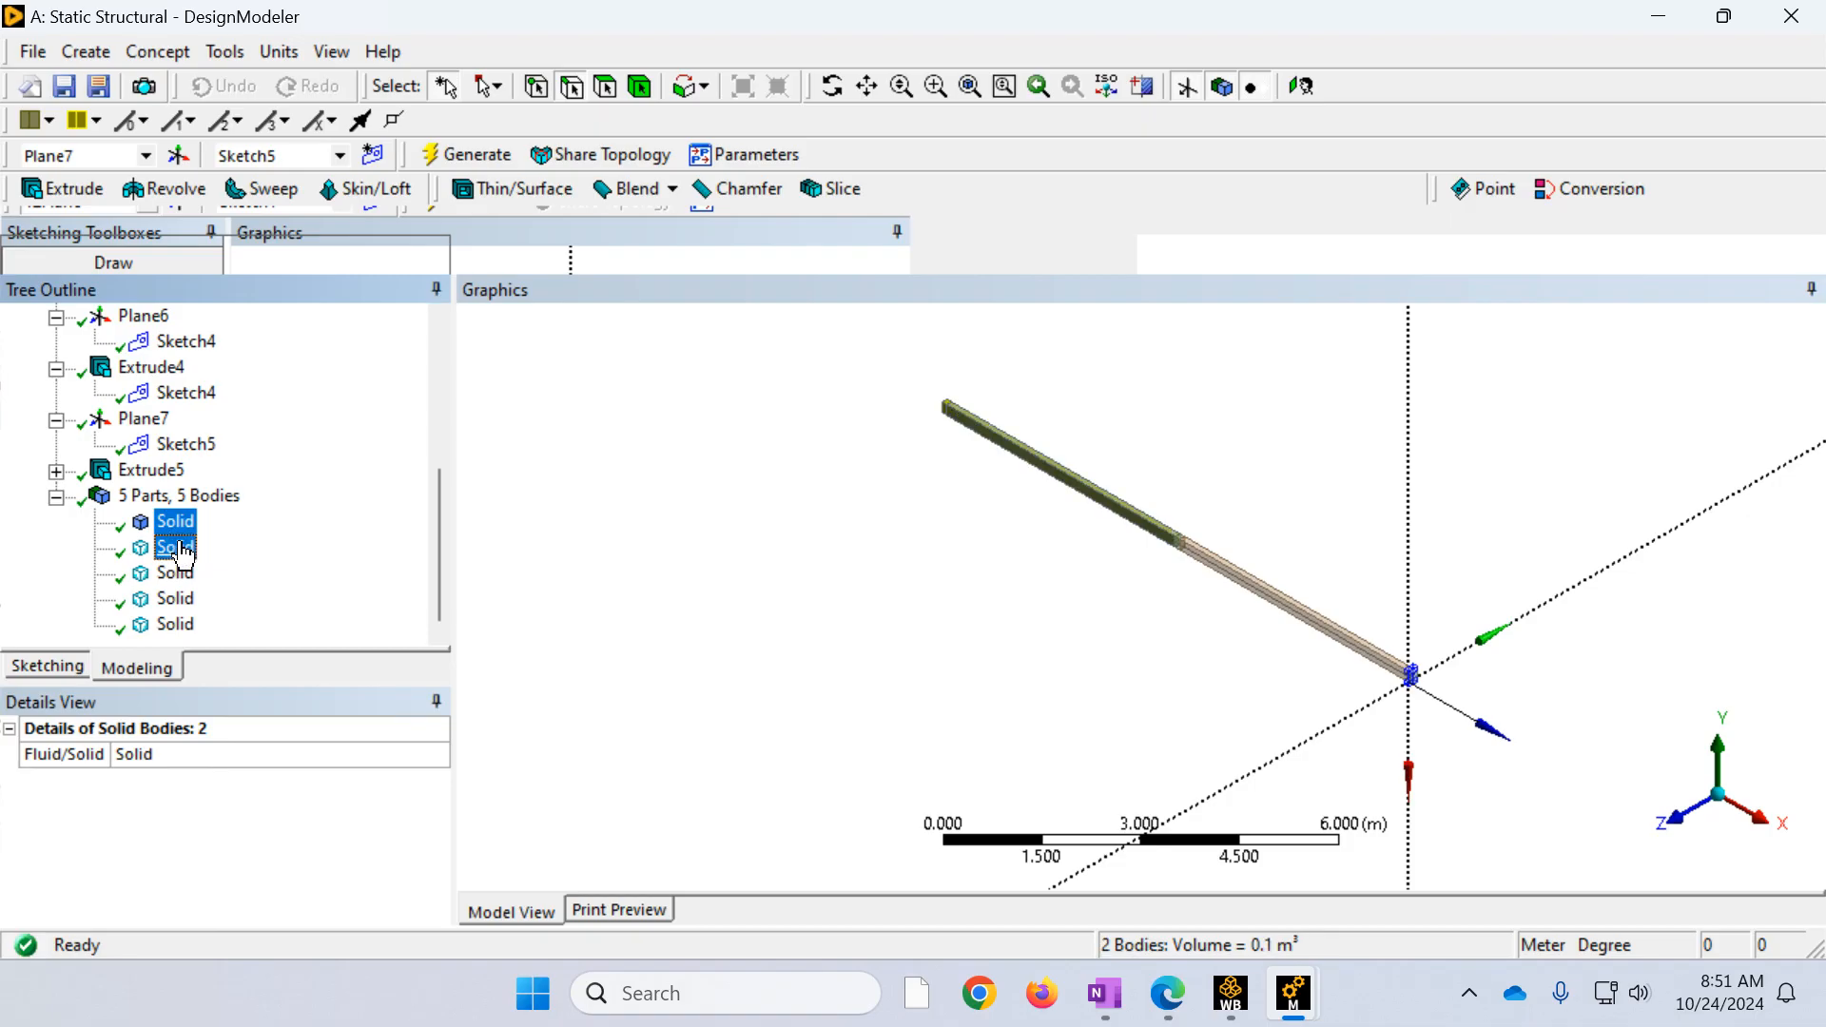
{"action": "left_click", "coordinate": [175, 573], "text": "ctrl"}
{"action": "left_click", "coordinate": [176, 598], "text": "ctrl"}
{"action": "left_click", "coordinate": [176, 624], "text": "ctrl"}
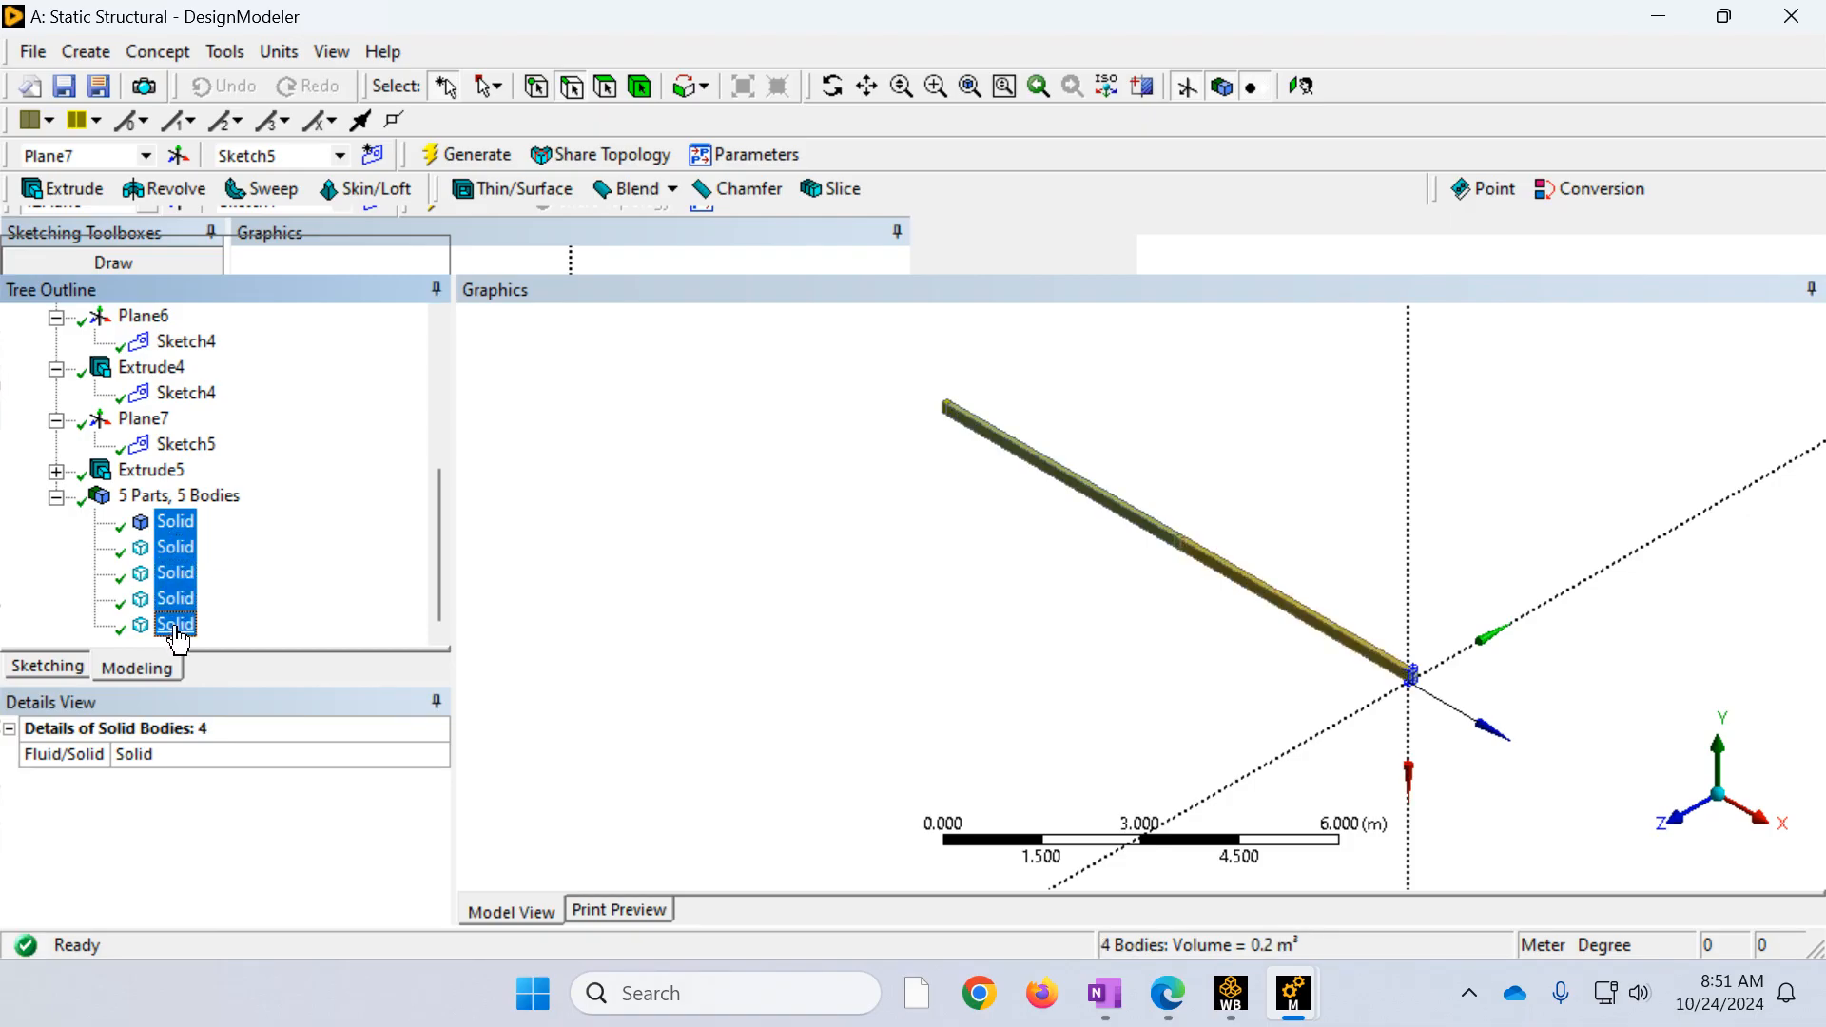
{"action": "right_click", "coordinate": [172, 570]}
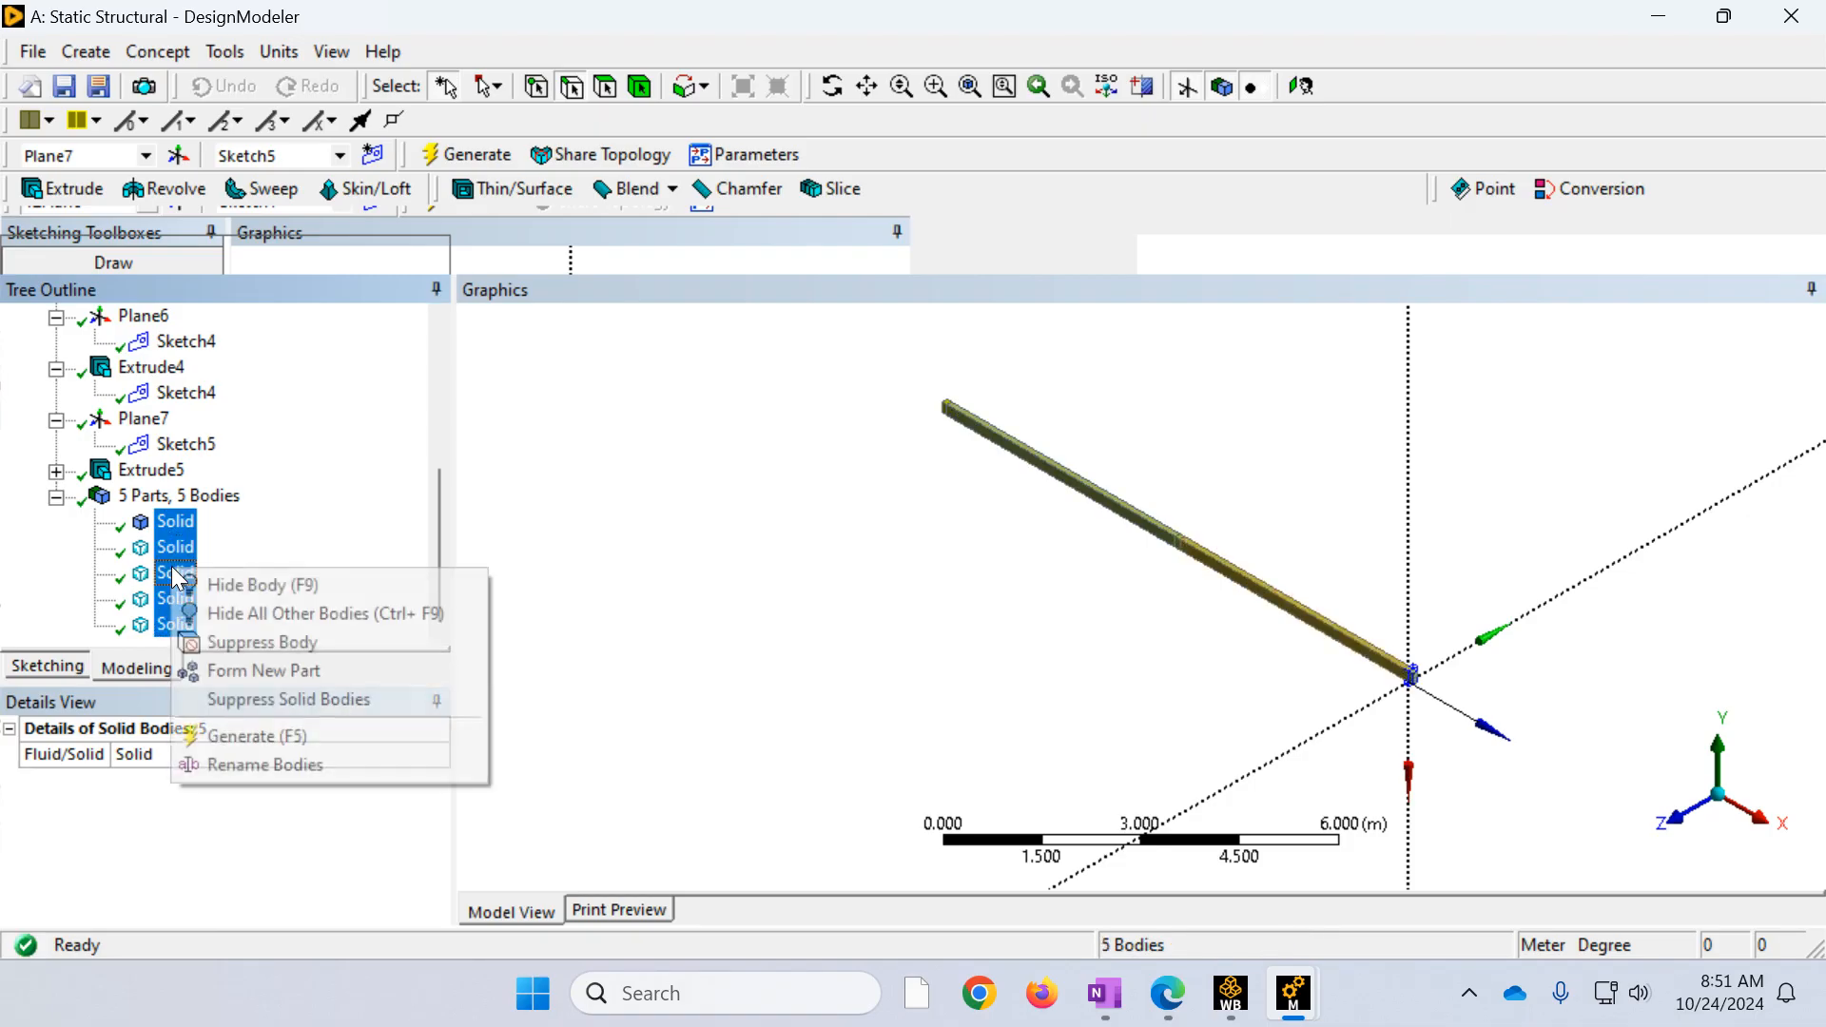
{"action": "left_click", "coordinate": [240, 673]}
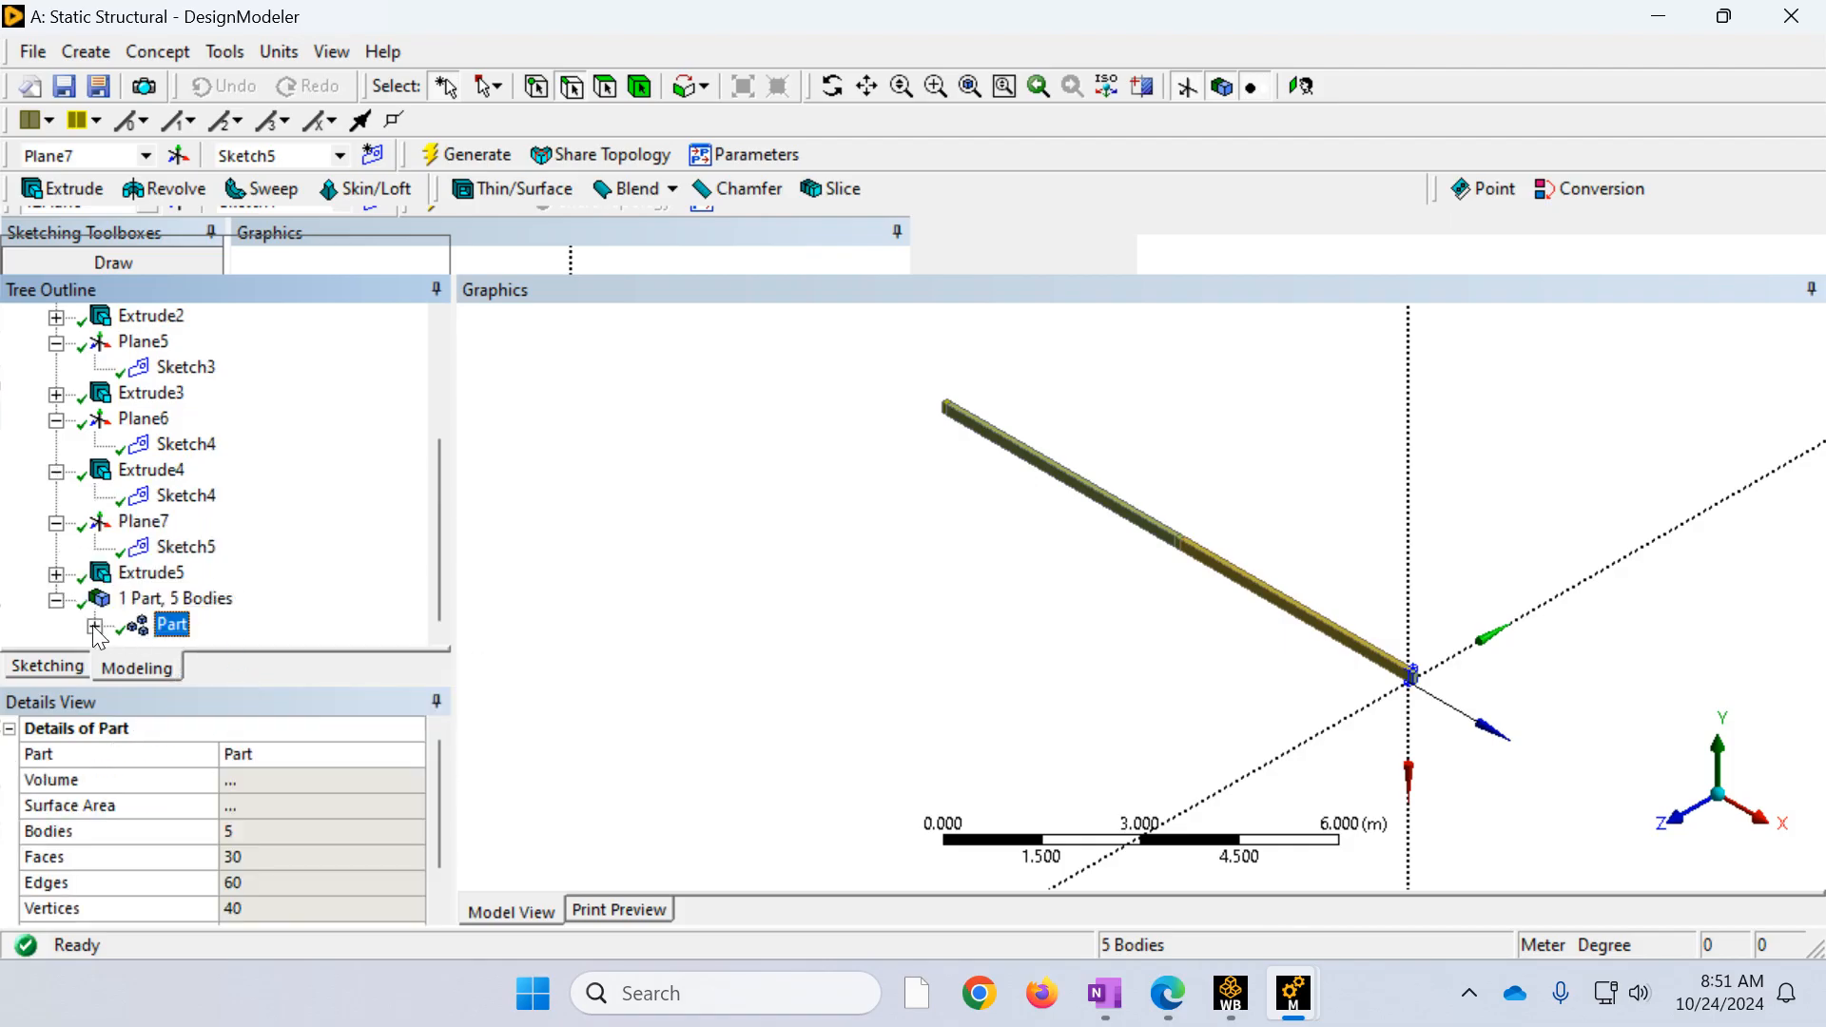
{"action": "left_click", "coordinate": [95, 625]}
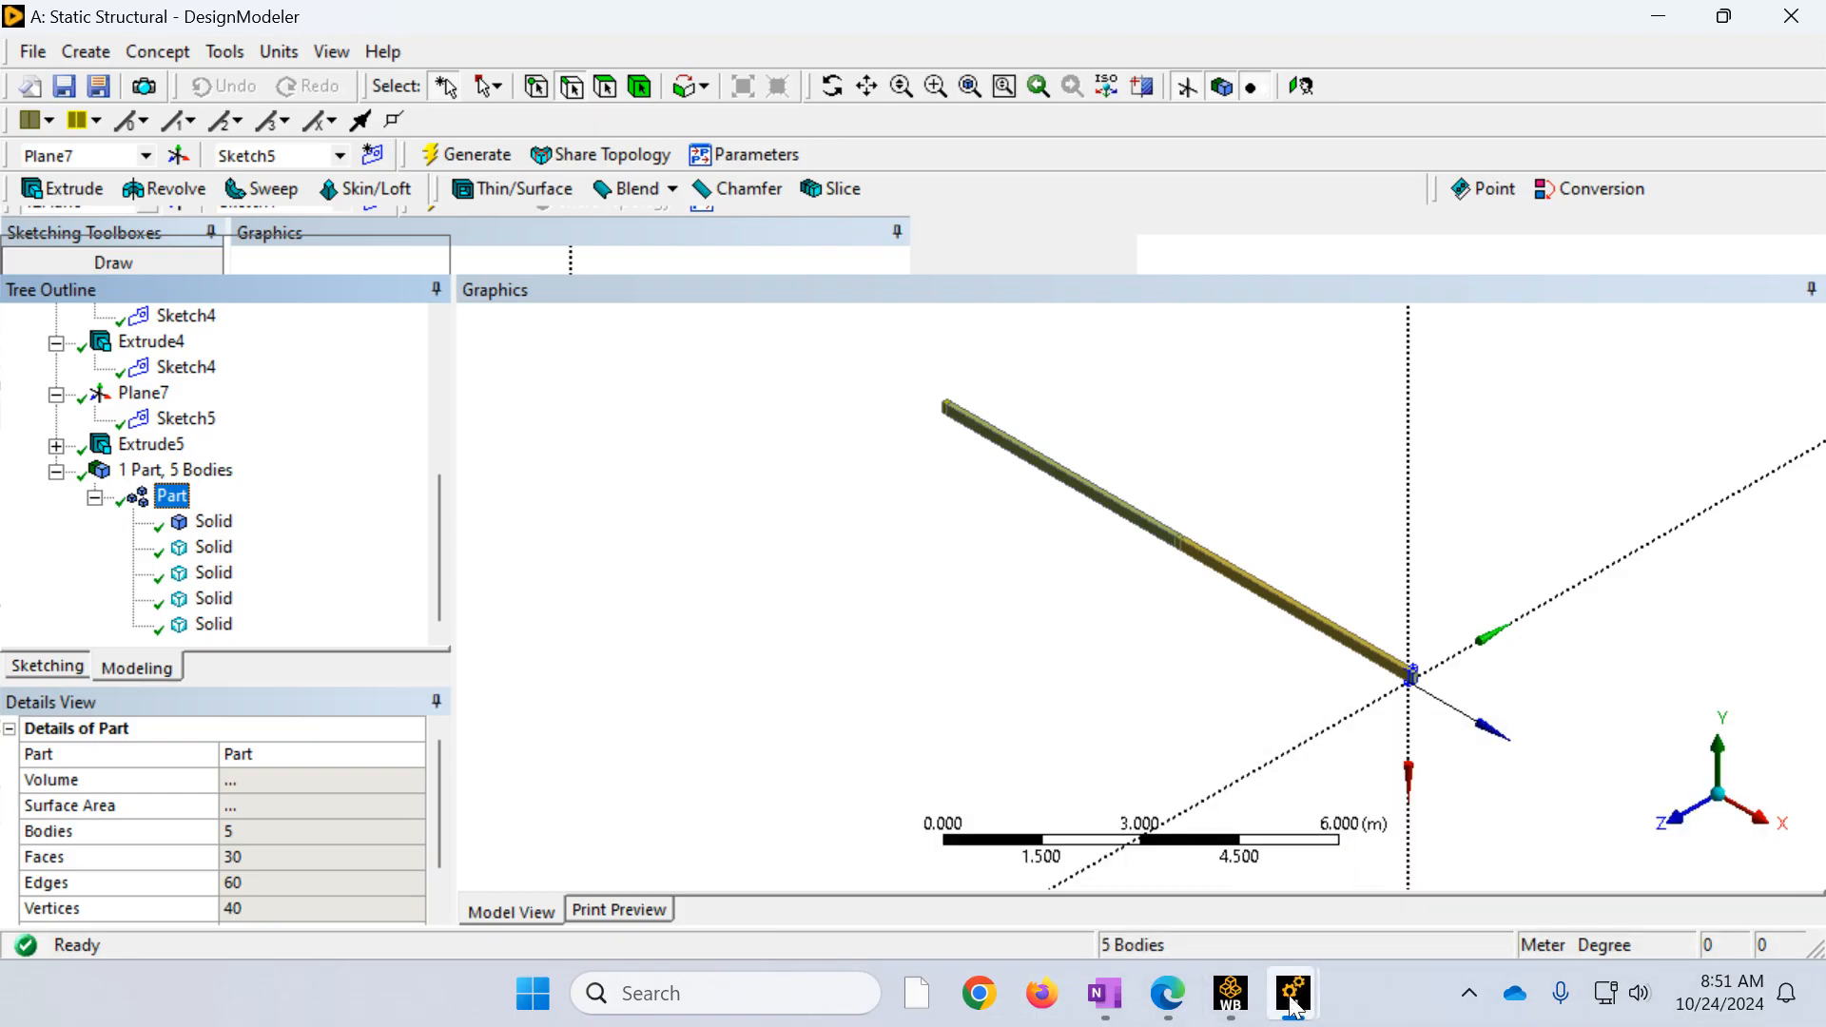
Step: Switch to Workbench to update the project and bring up the Mechanical window of system A
{"action": "mouse_move", "coordinate": [1293, 1008]}
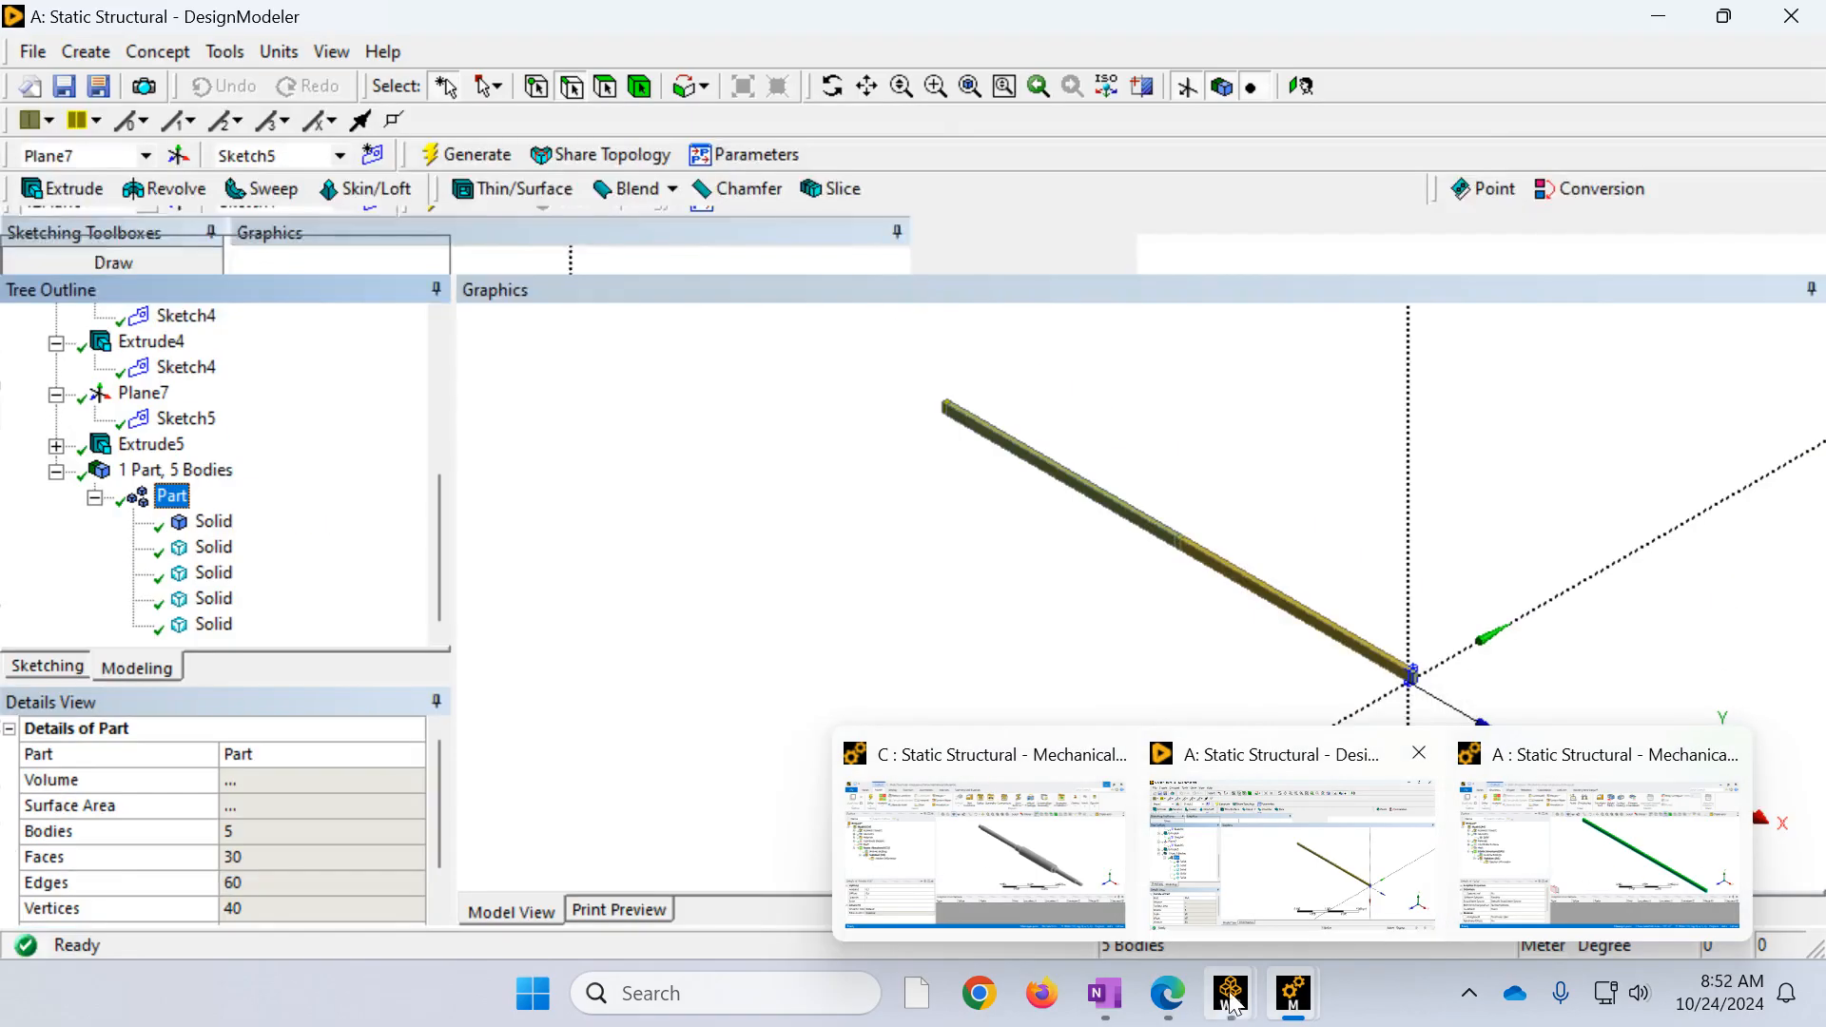
{"action": "mouse_move", "coordinate": [1232, 1003]}
{"action": "left_click", "coordinate": [1356, 894]}
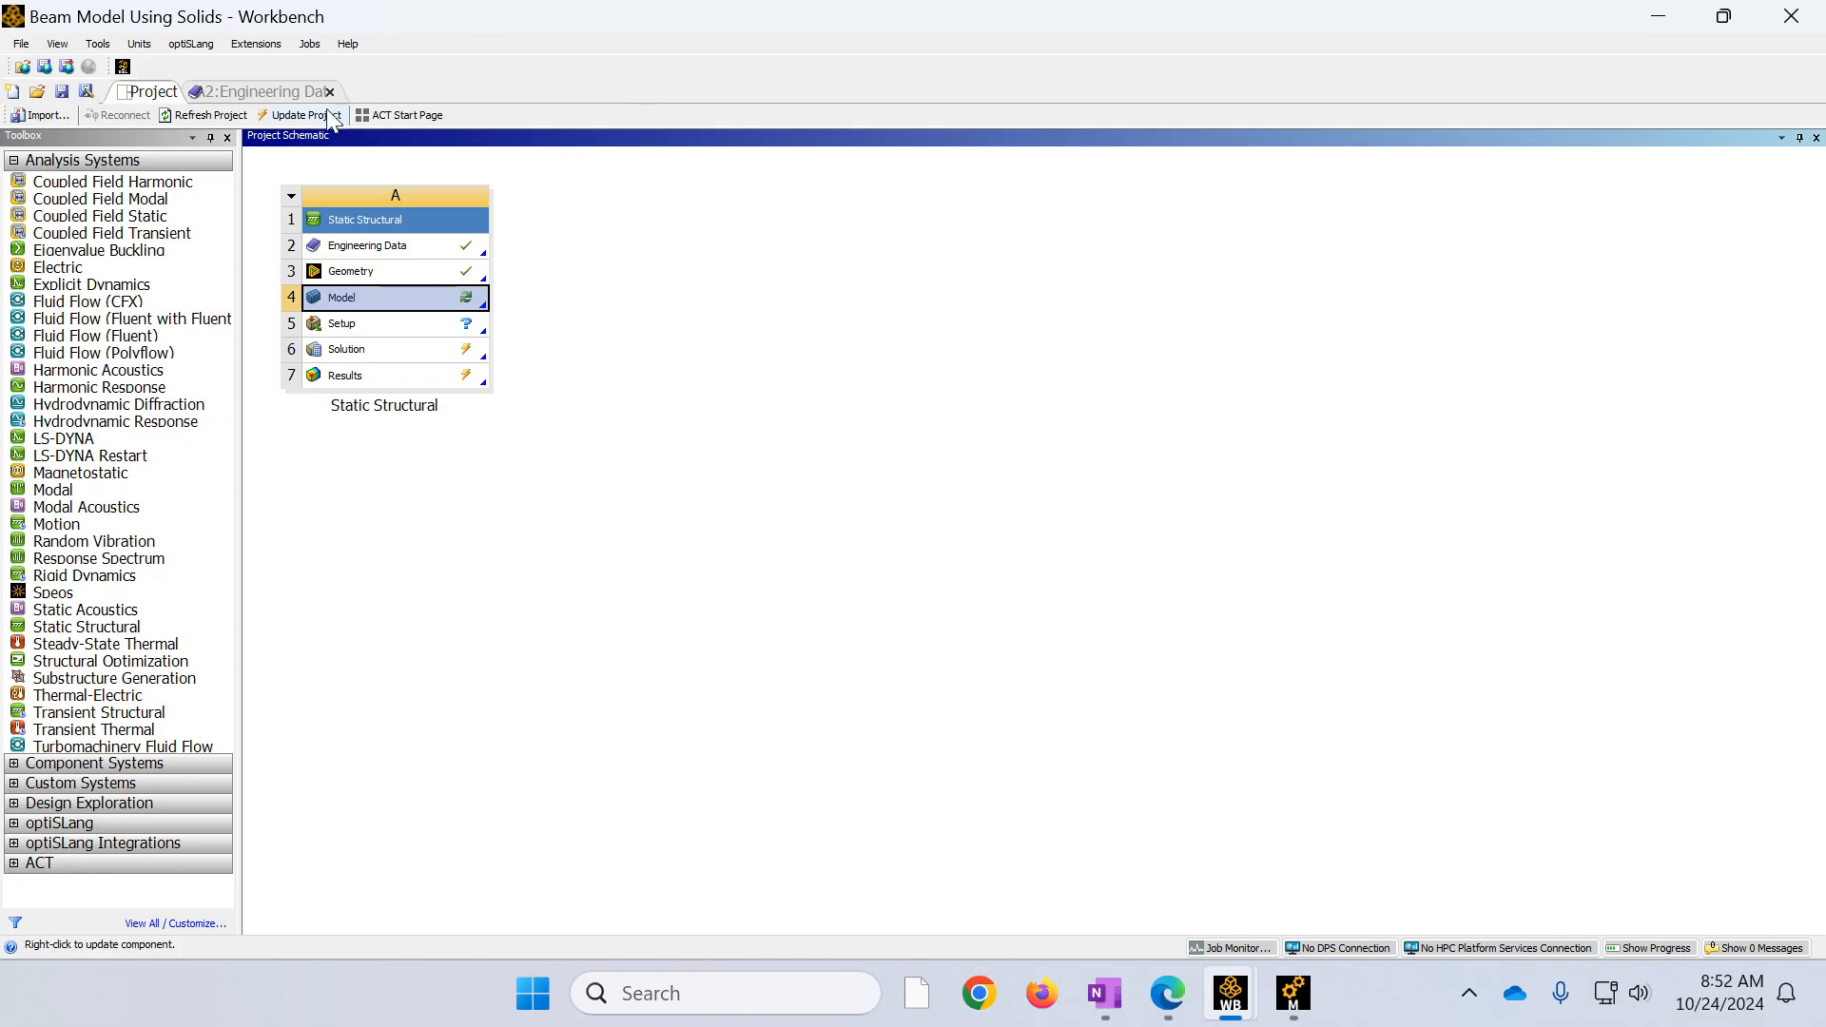
{"action": "left_click", "coordinate": [300, 116]}
{"action": "left_click", "coordinate": [1283, 1003]}
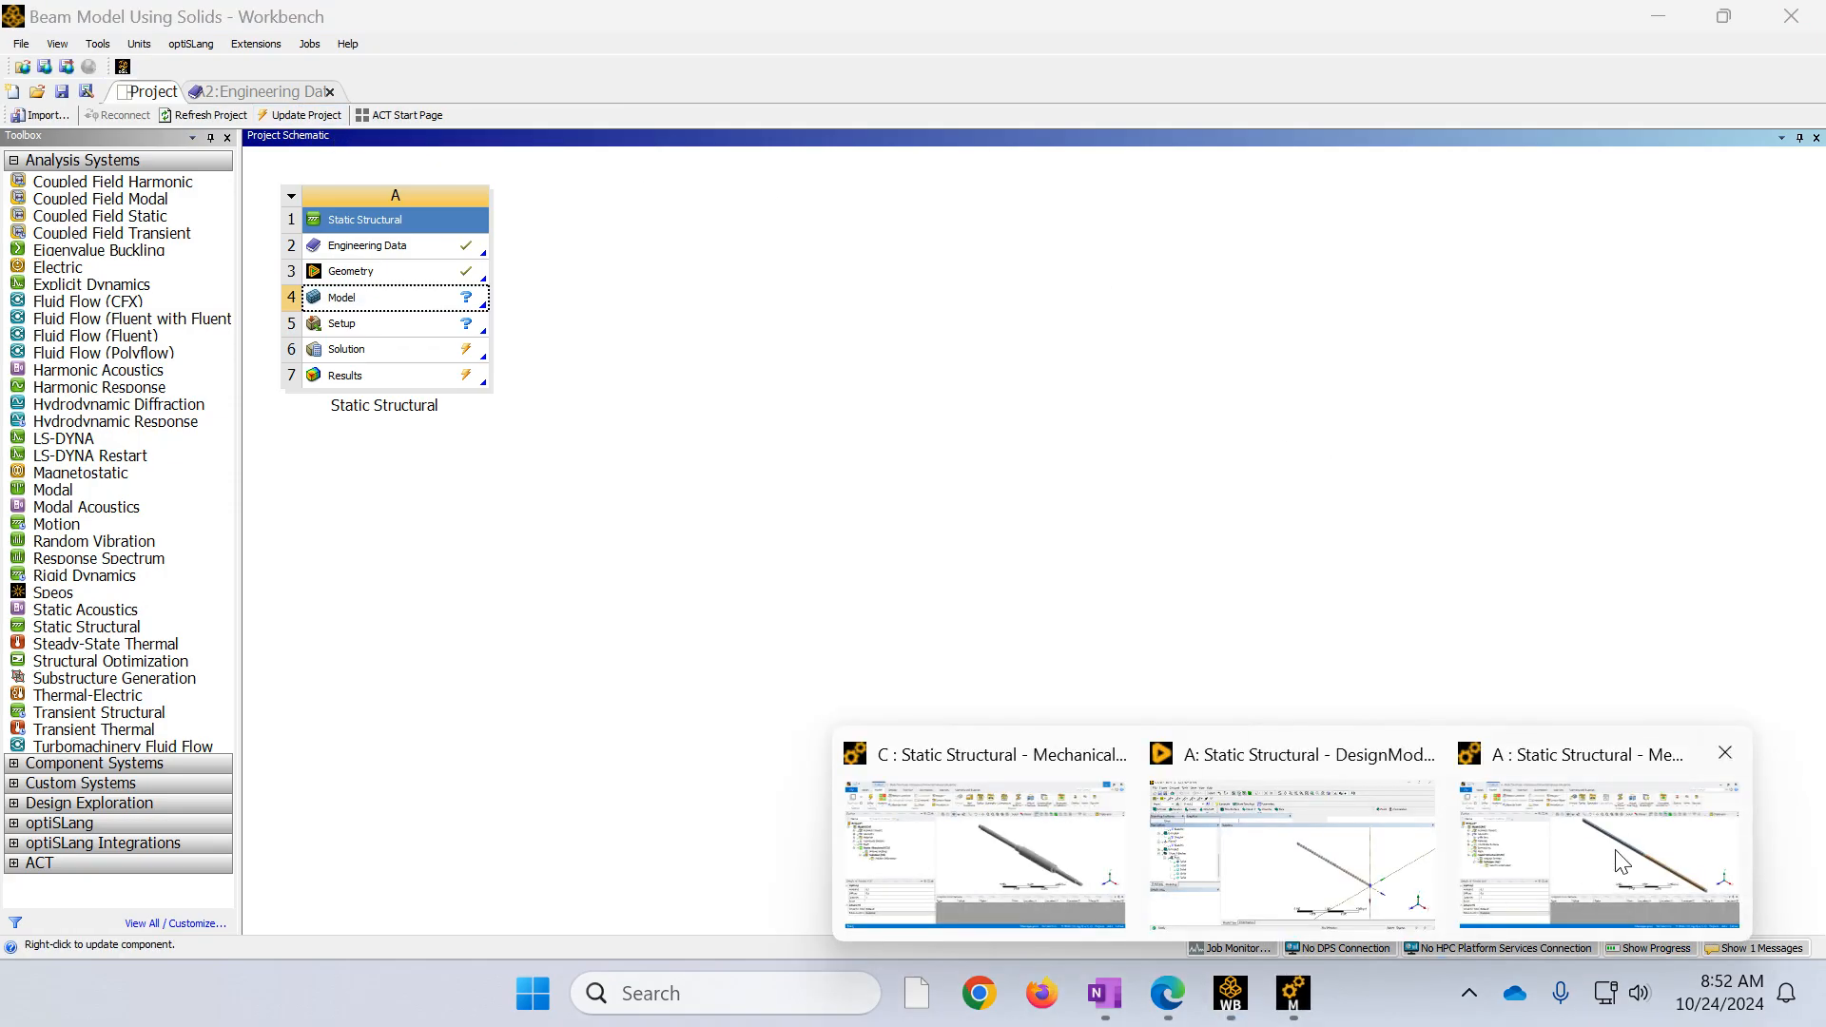
{"action": "left_click", "coordinate": [1621, 863]}
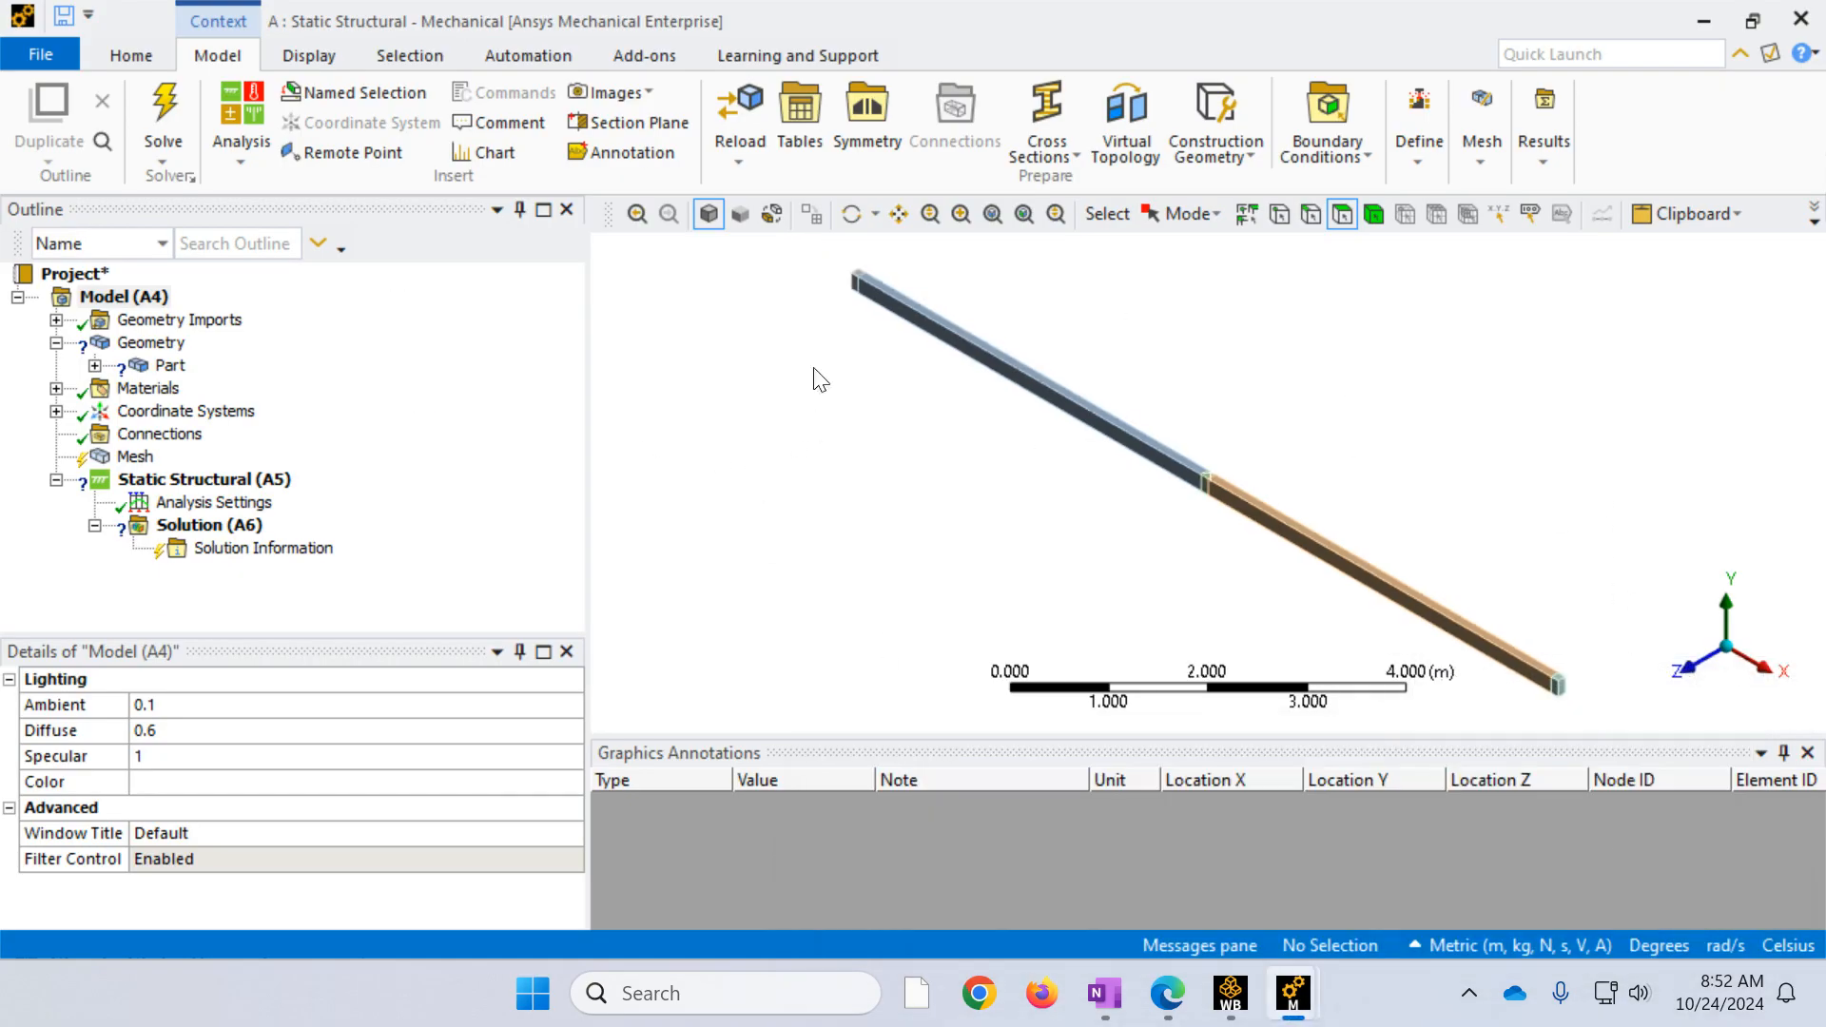
Step: Expand the Part under Geometry and examine its bodies and material assignment
{"action": "left_click", "coordinate": [94, 368]}
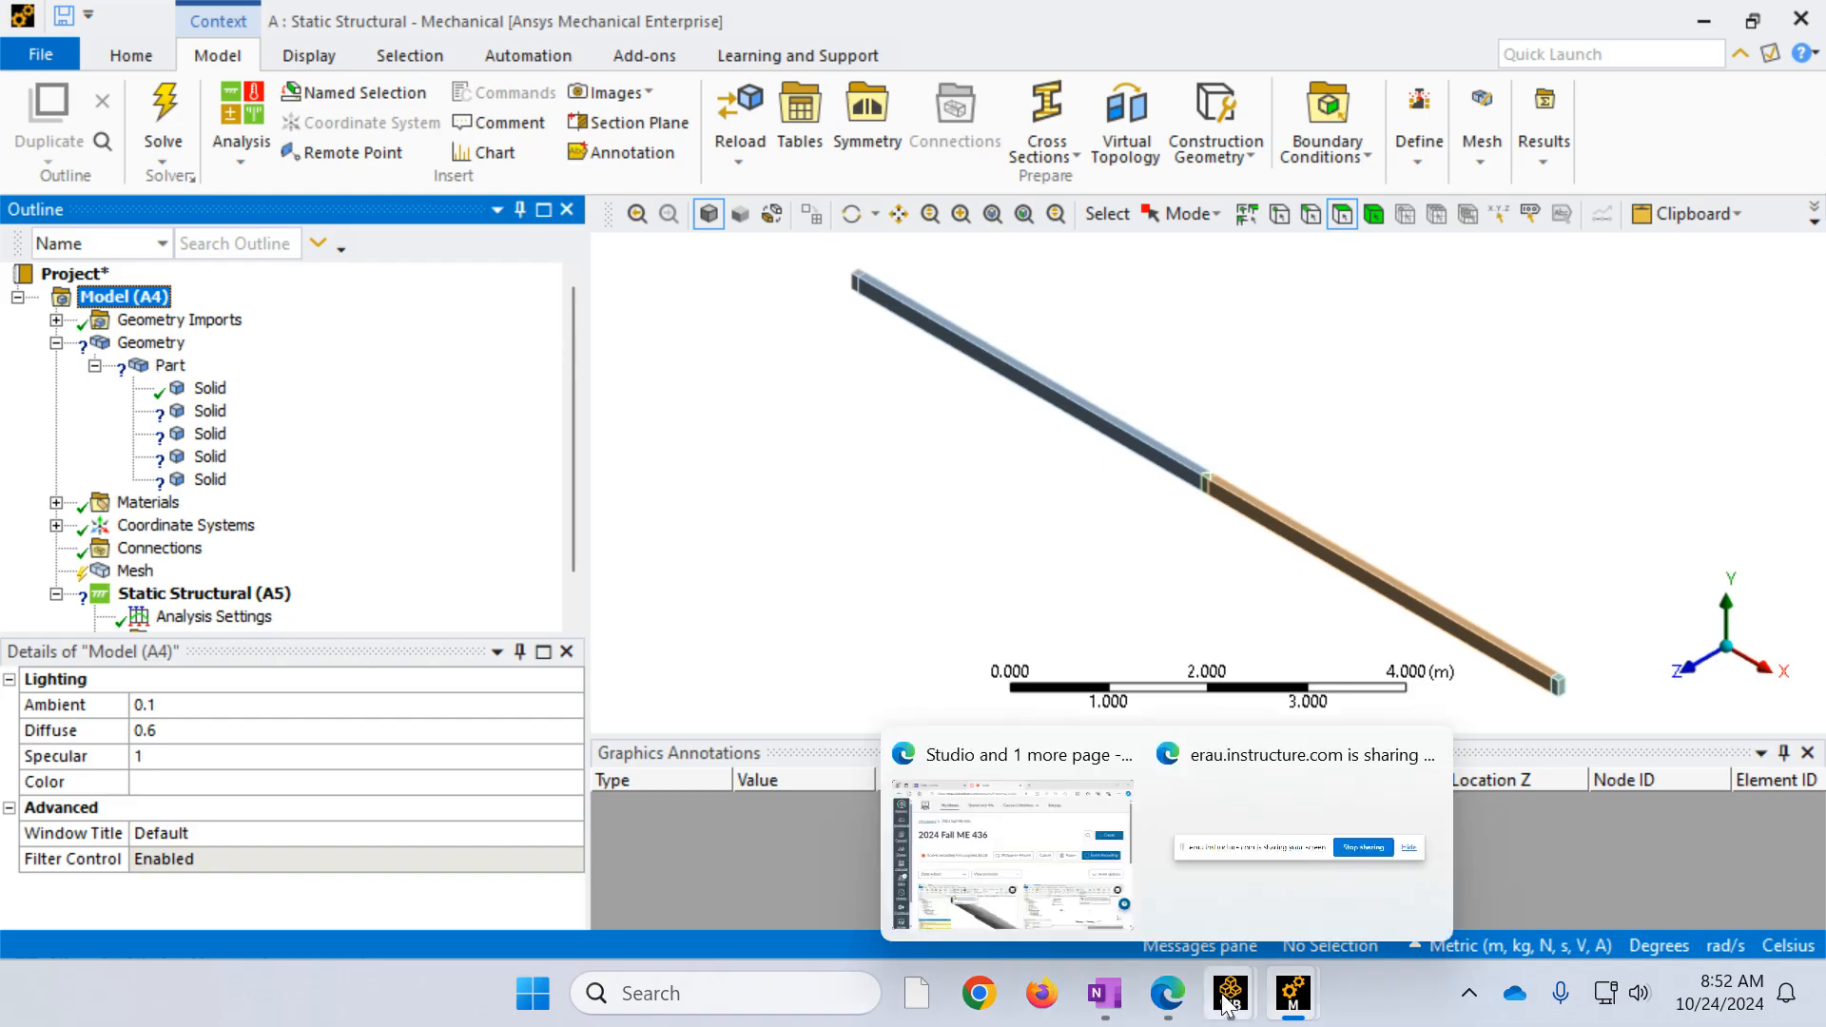
{"action": "mouse_move", "coordinate": [1281, 990]}
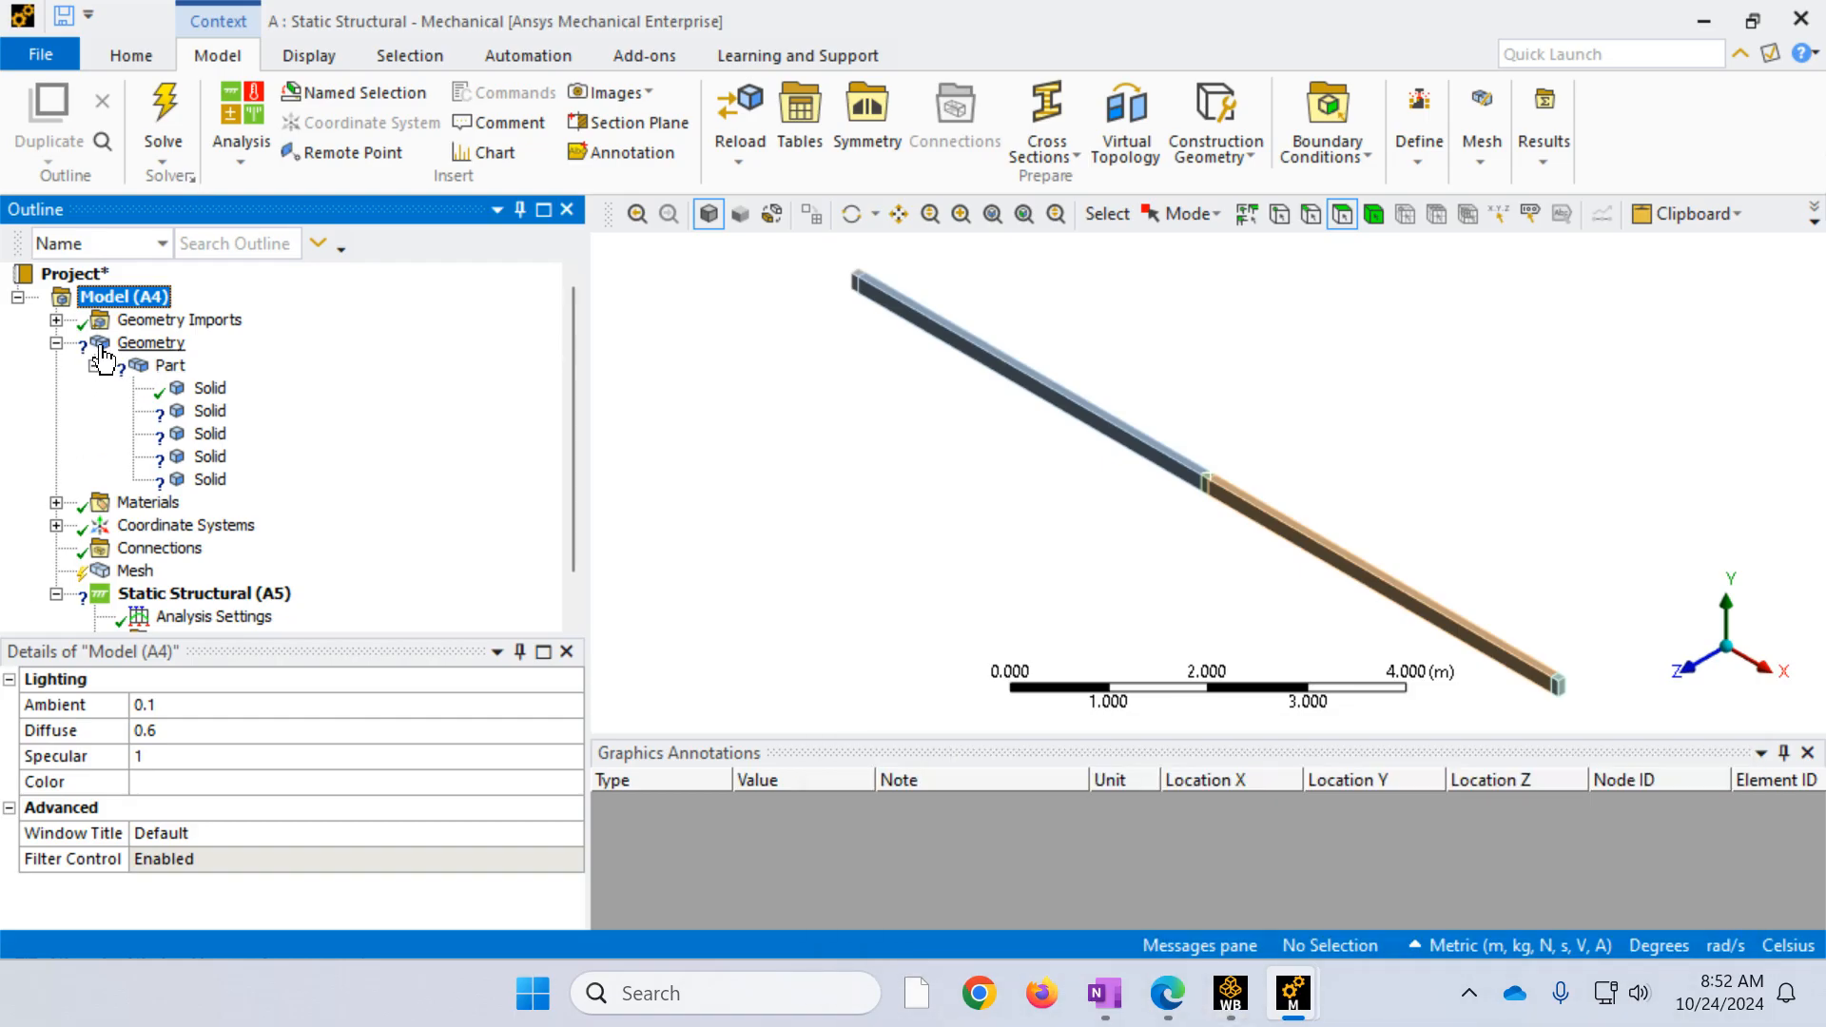
{"action": "left_click", "coordinate": [119, 345]}
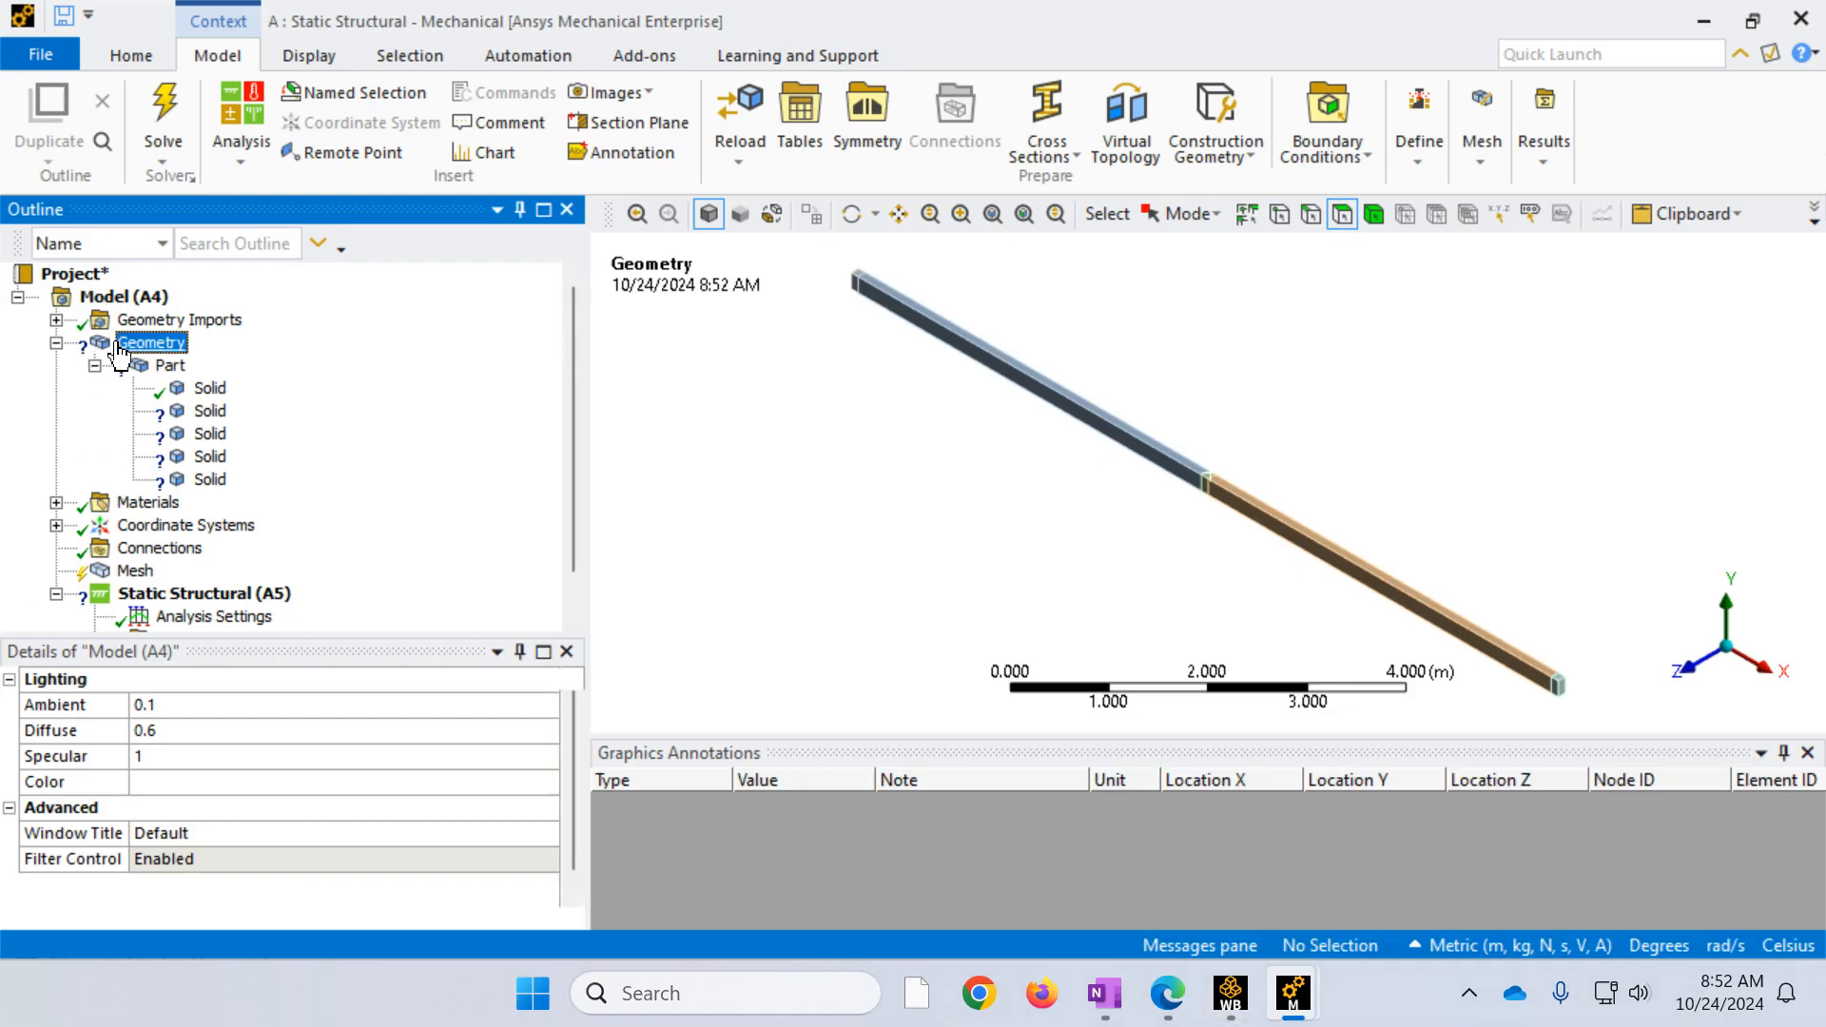
{"action": "left_click", "coordinate": [171, 367]}
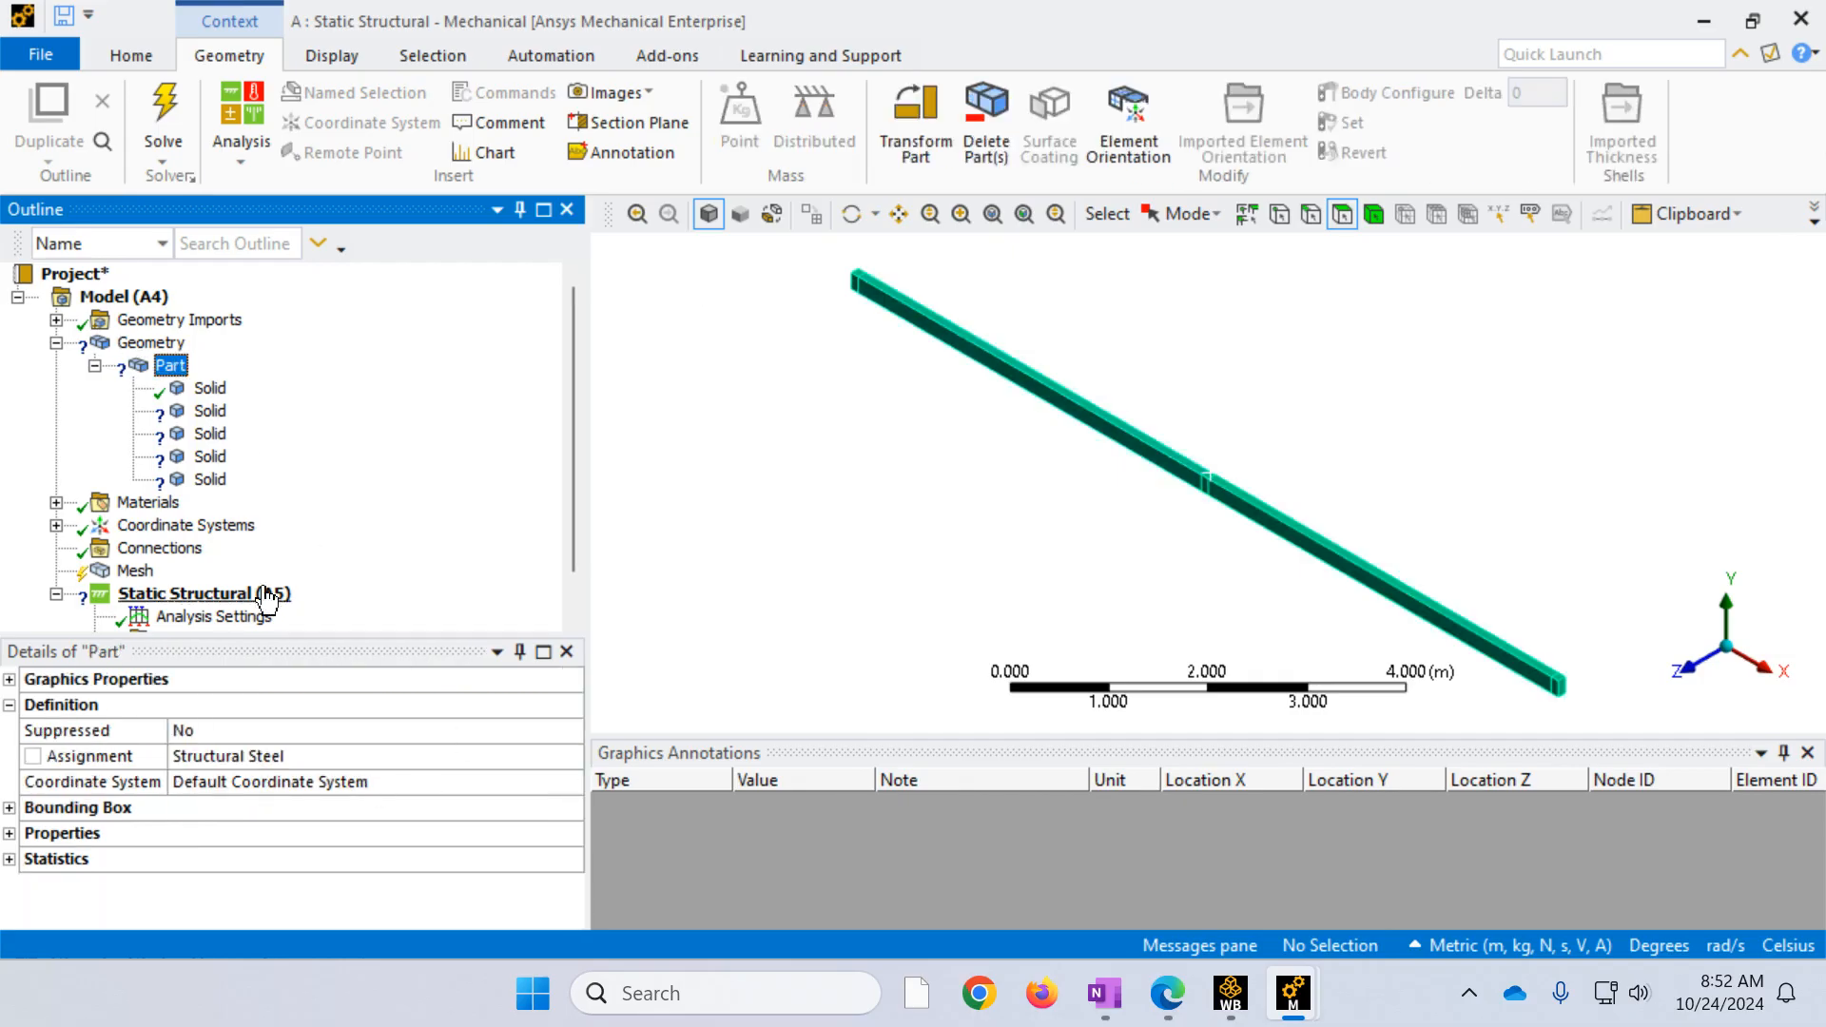
Step: Switch to DesignModeler and examine the properties of the frozen Solid bodies and of the Part containing them
{"action": "mouse_move", "coordinate": [1274, 1008]}
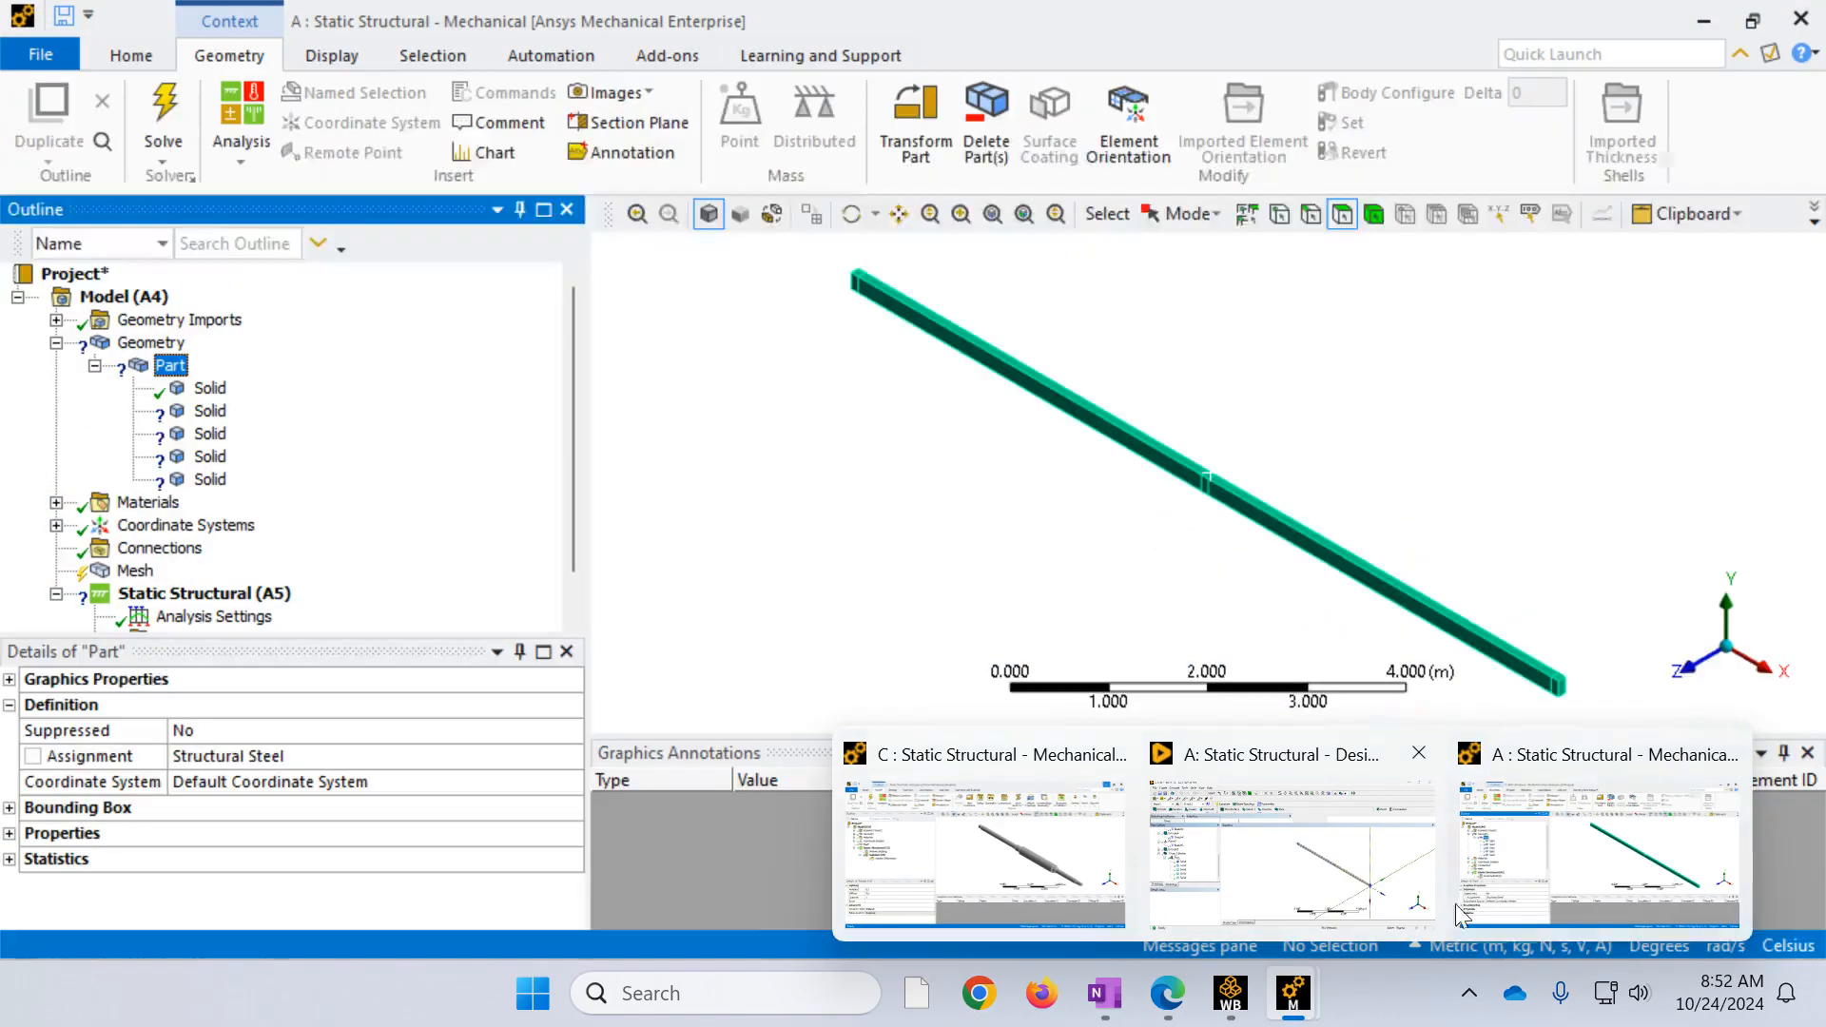
{"action": "left_click", "coordinate": [1322, 873]}
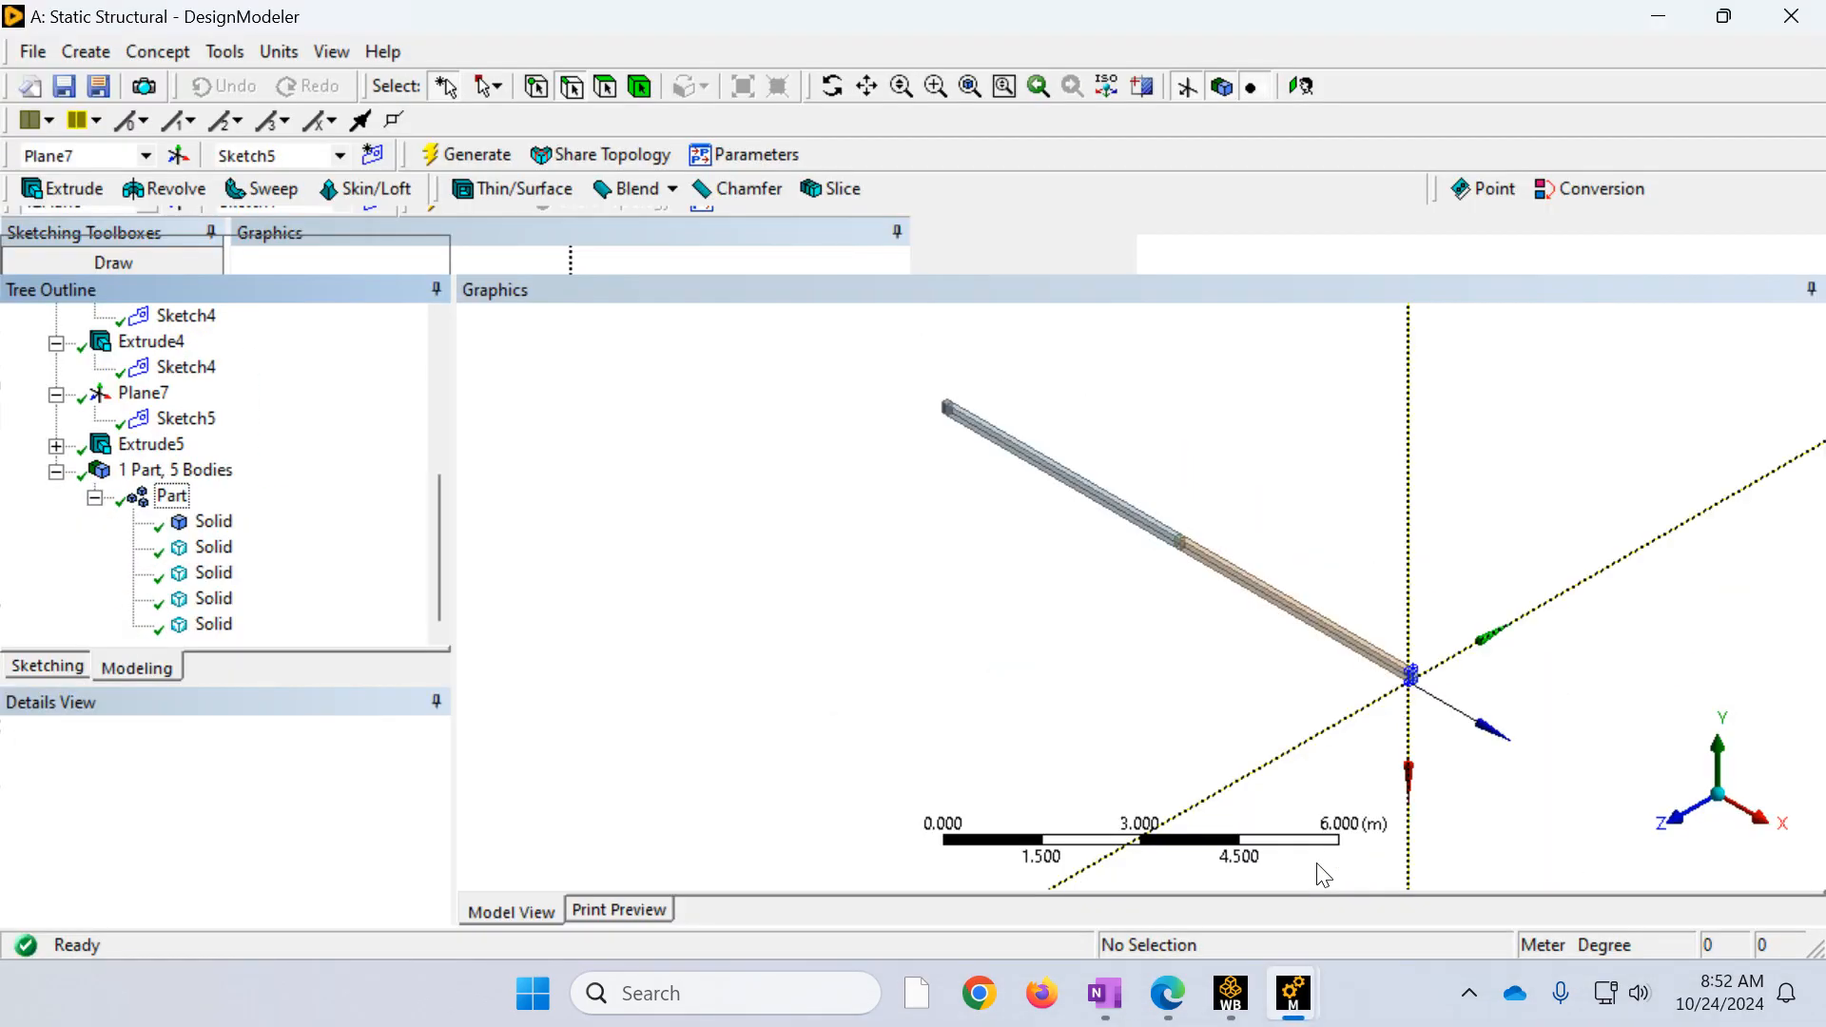
{"action": "left_click", "coordinate": [212, 547]}
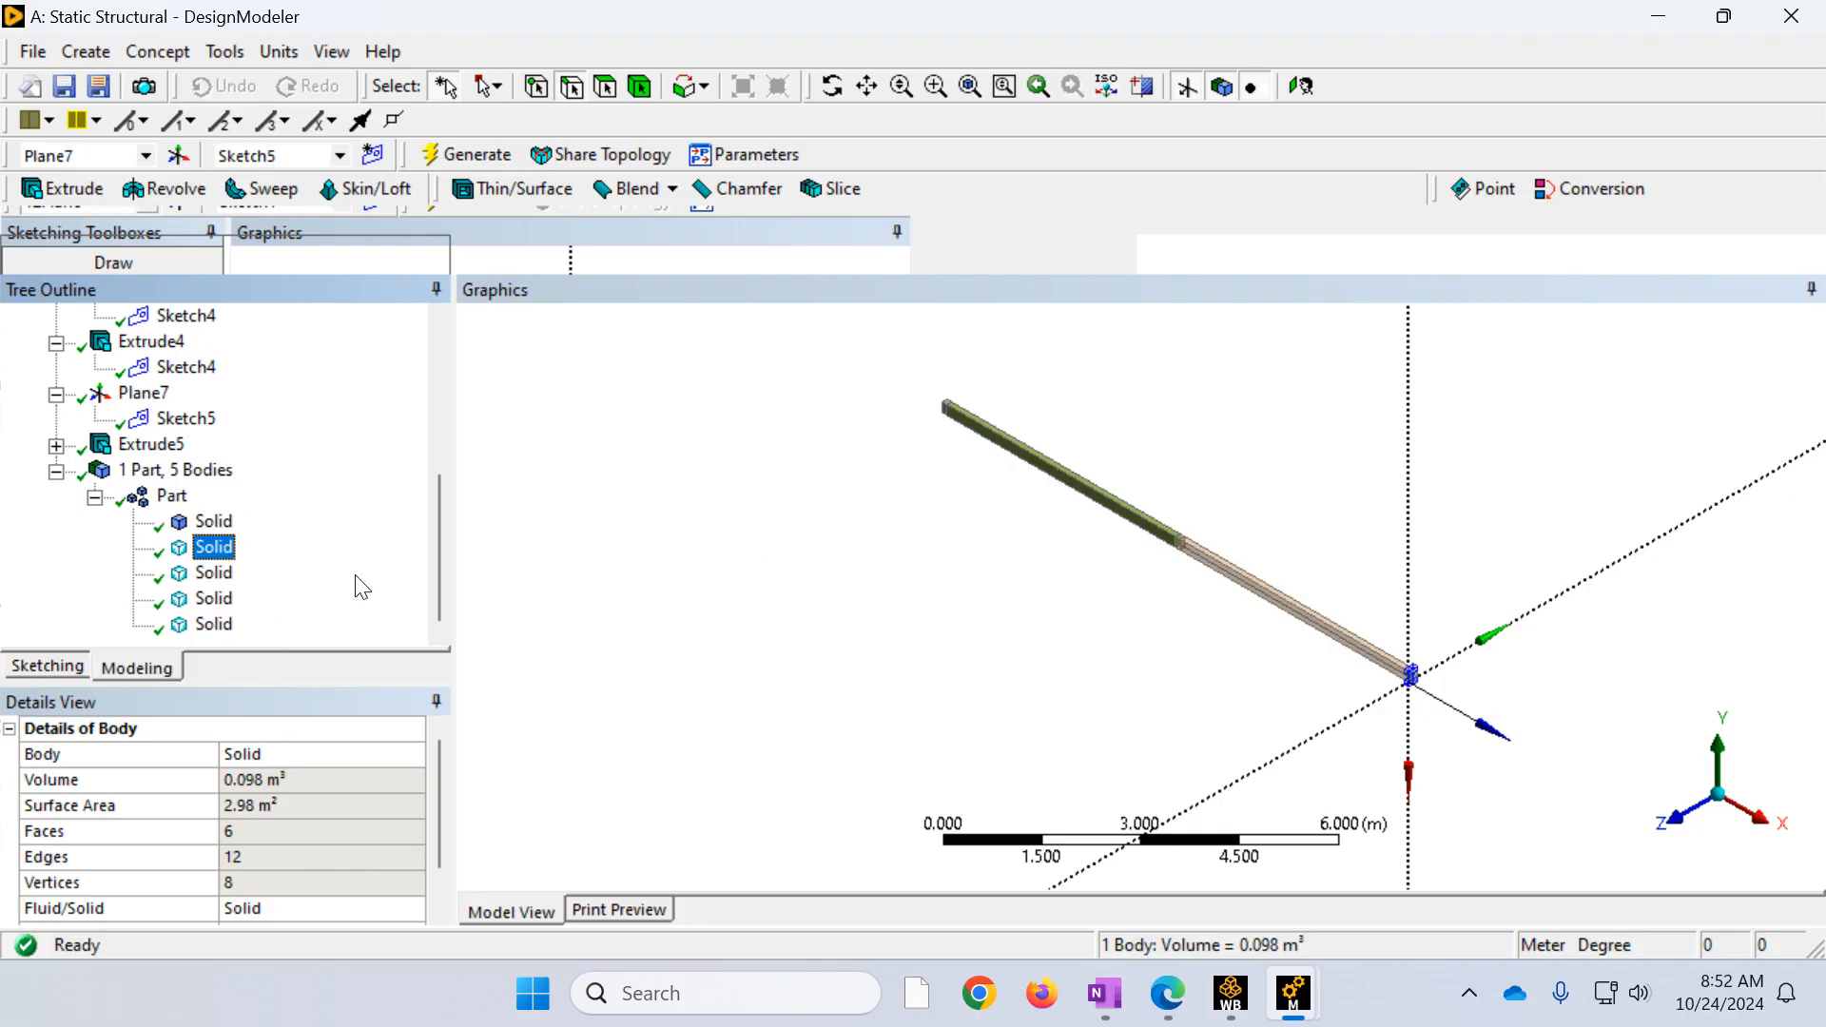
{"action": "scroll", "coordinate": [332, 868], "scroll_direction": "down", "scroll_amount": 1}
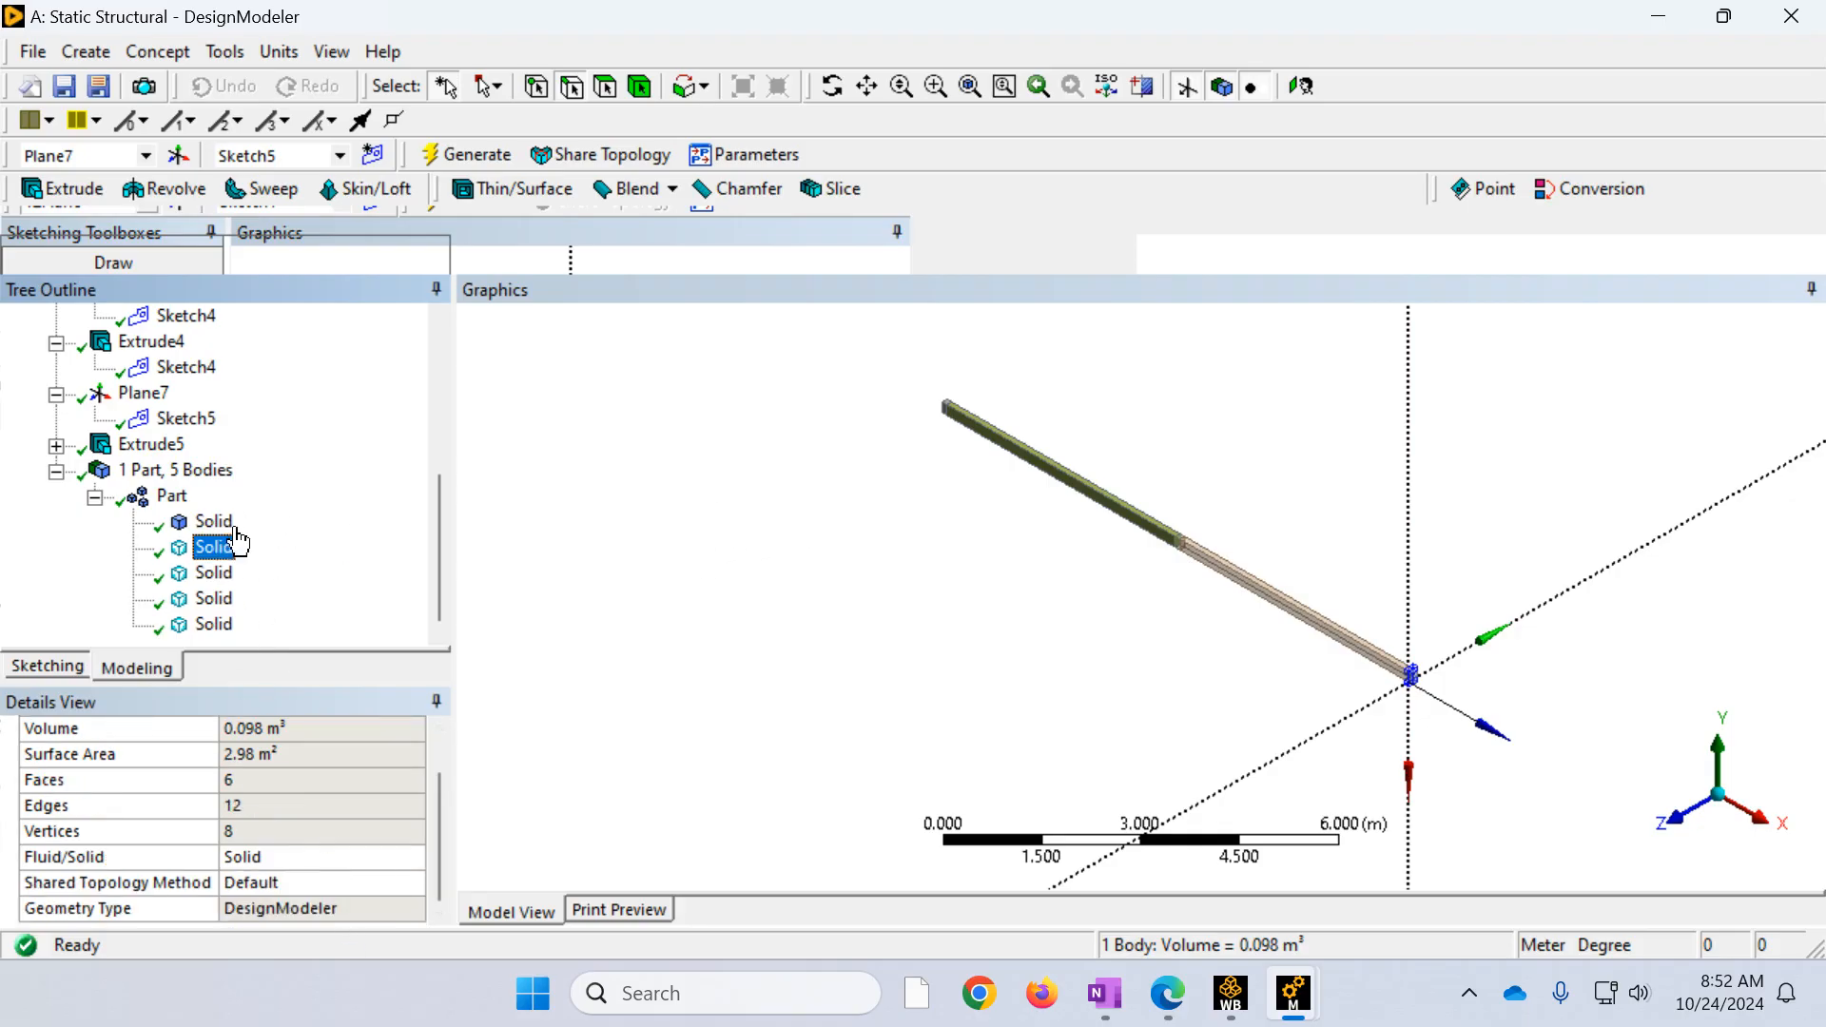
{"action": "left_click", "coordinate": [214, 573]}
{"action": "left_click", "coordinate": [214, 599]}
{"action": "left_click", "coordinate": [214, 624]}
{"action": "left_click", "coordinate": [171, 496]}
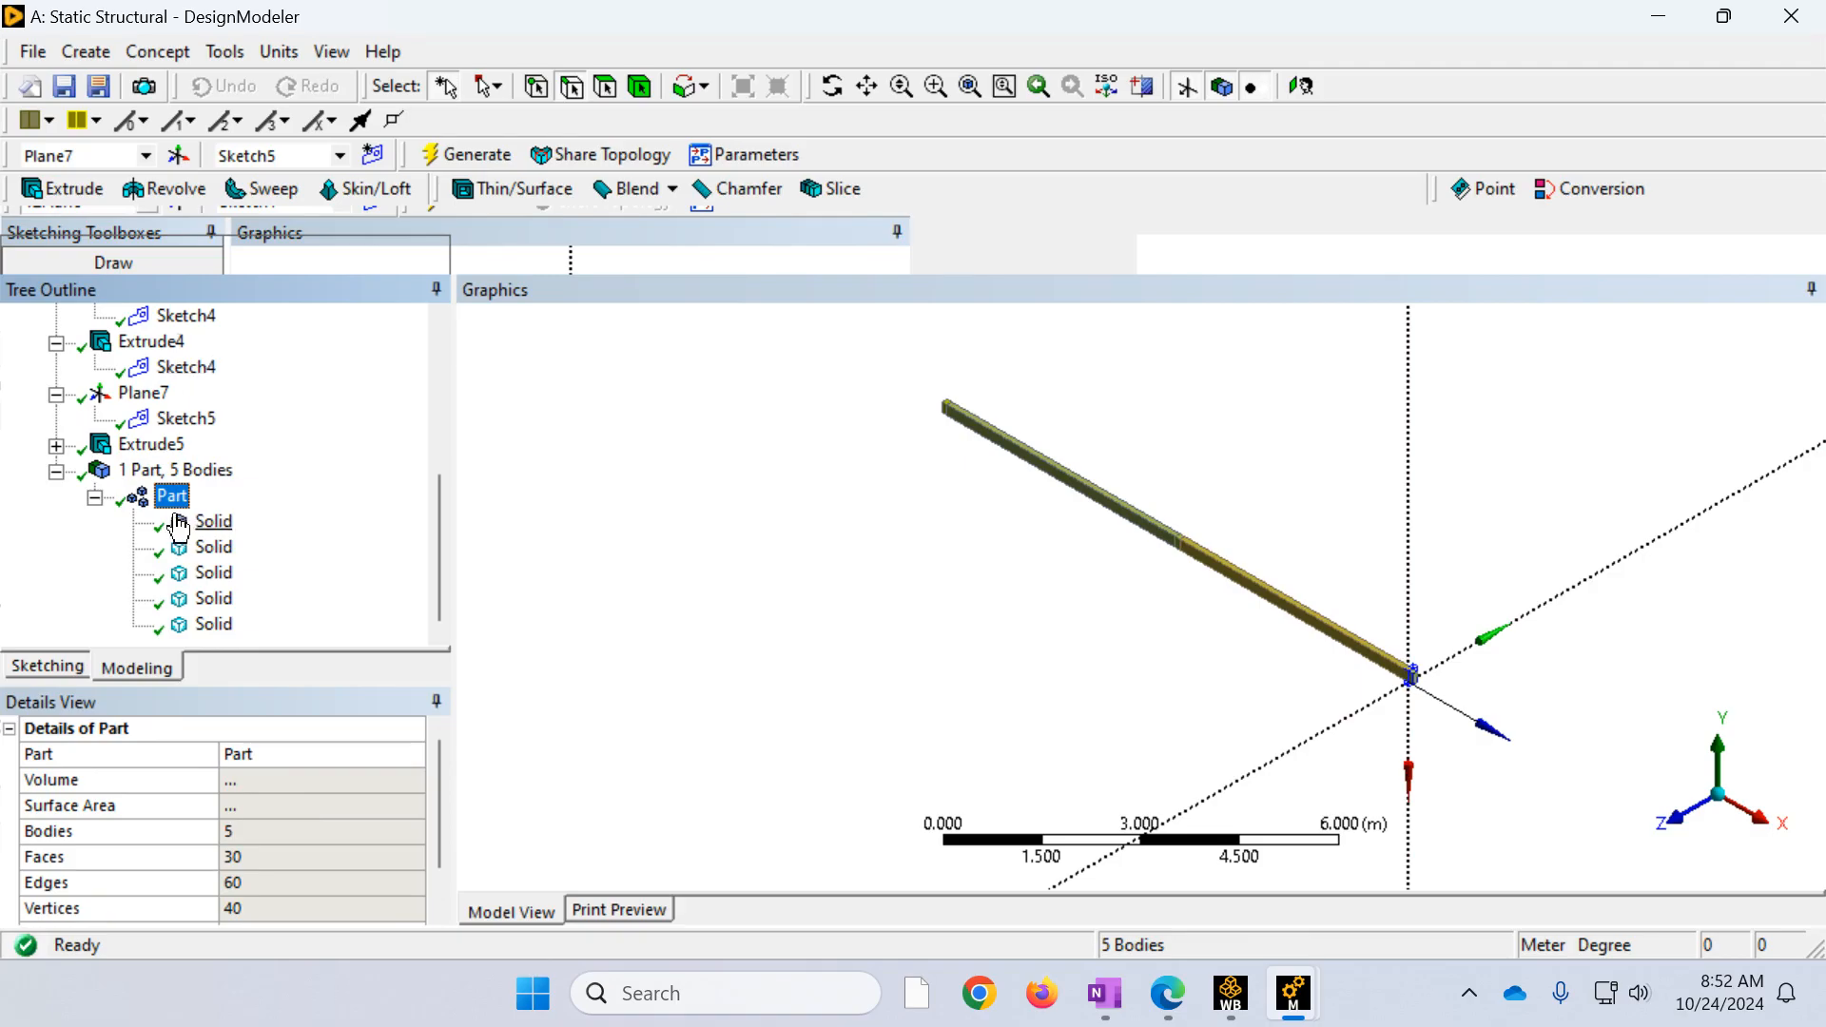
{"action": "scroll", "coordinate": [186, 524], "scroll_direction": "up", "scroll_amount": 5}
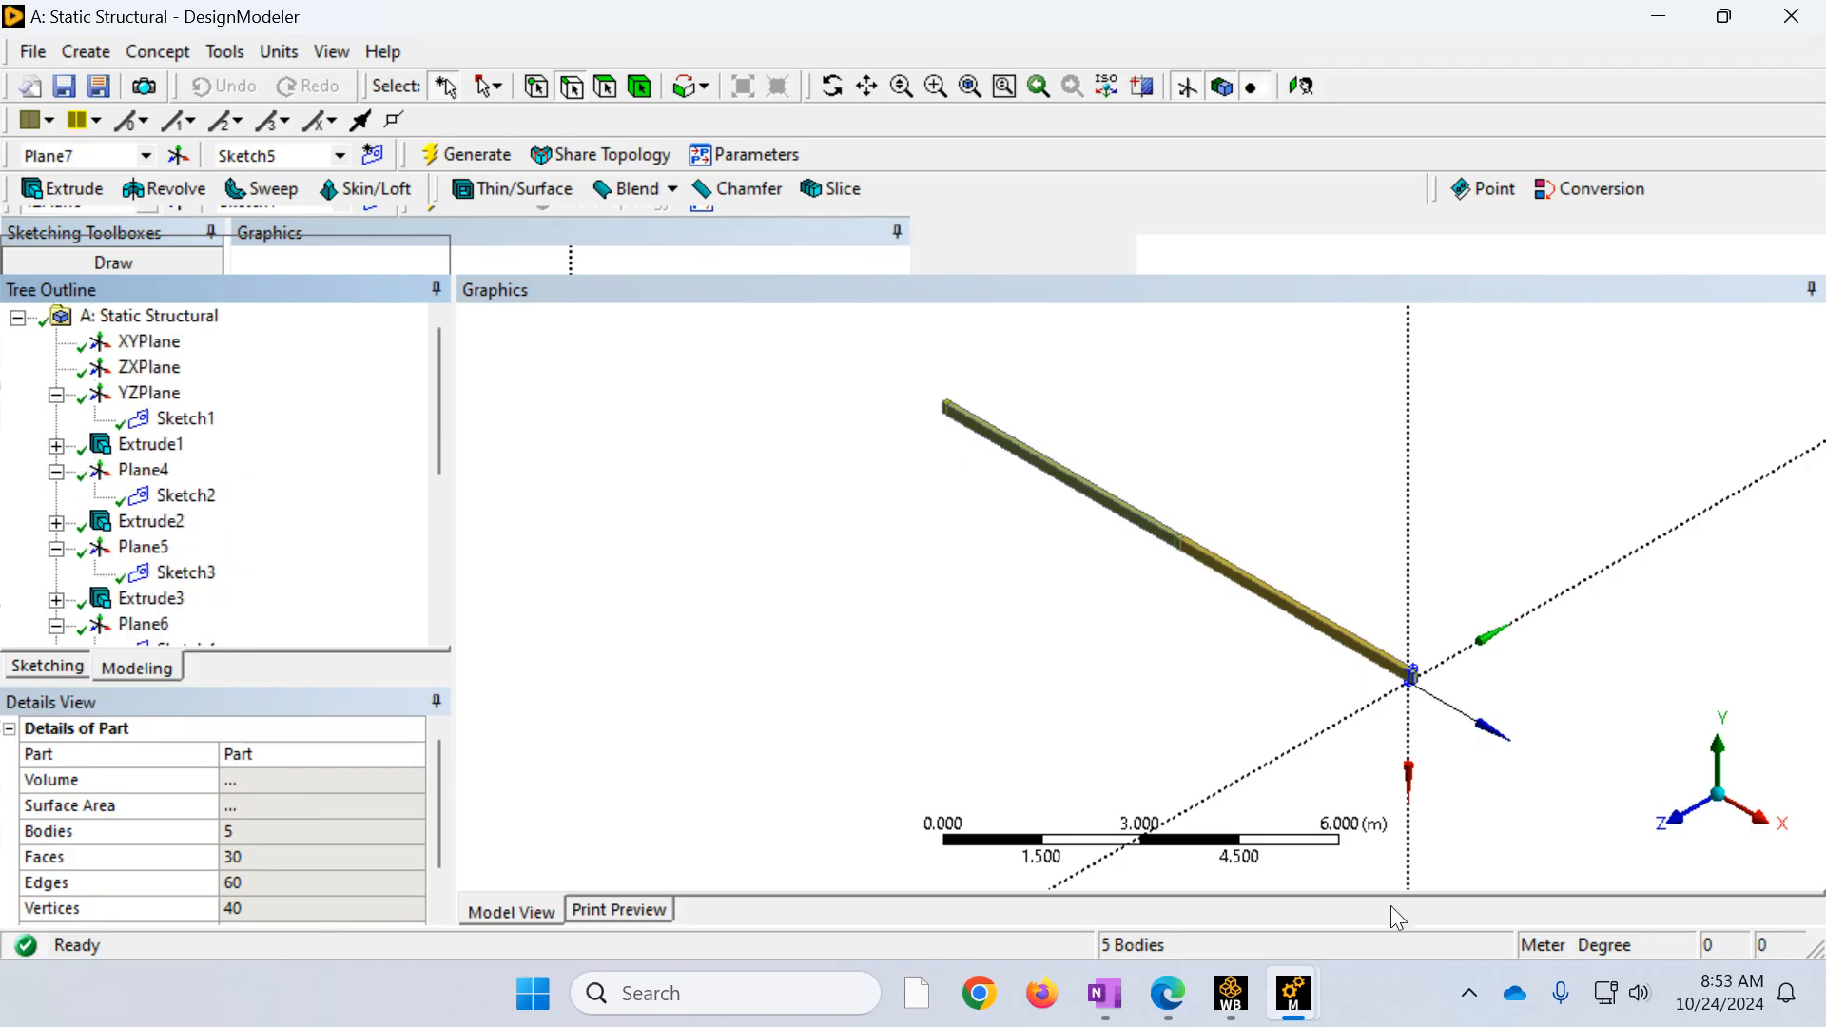
Step: Return to the Mechanical window of system A and assign the favorite Structural Steel material to the whole Part
{"action": "left_click", "coordinate": [1293, 997]}
{"action": "mouse_move", "coordinate": [1293, 996]}
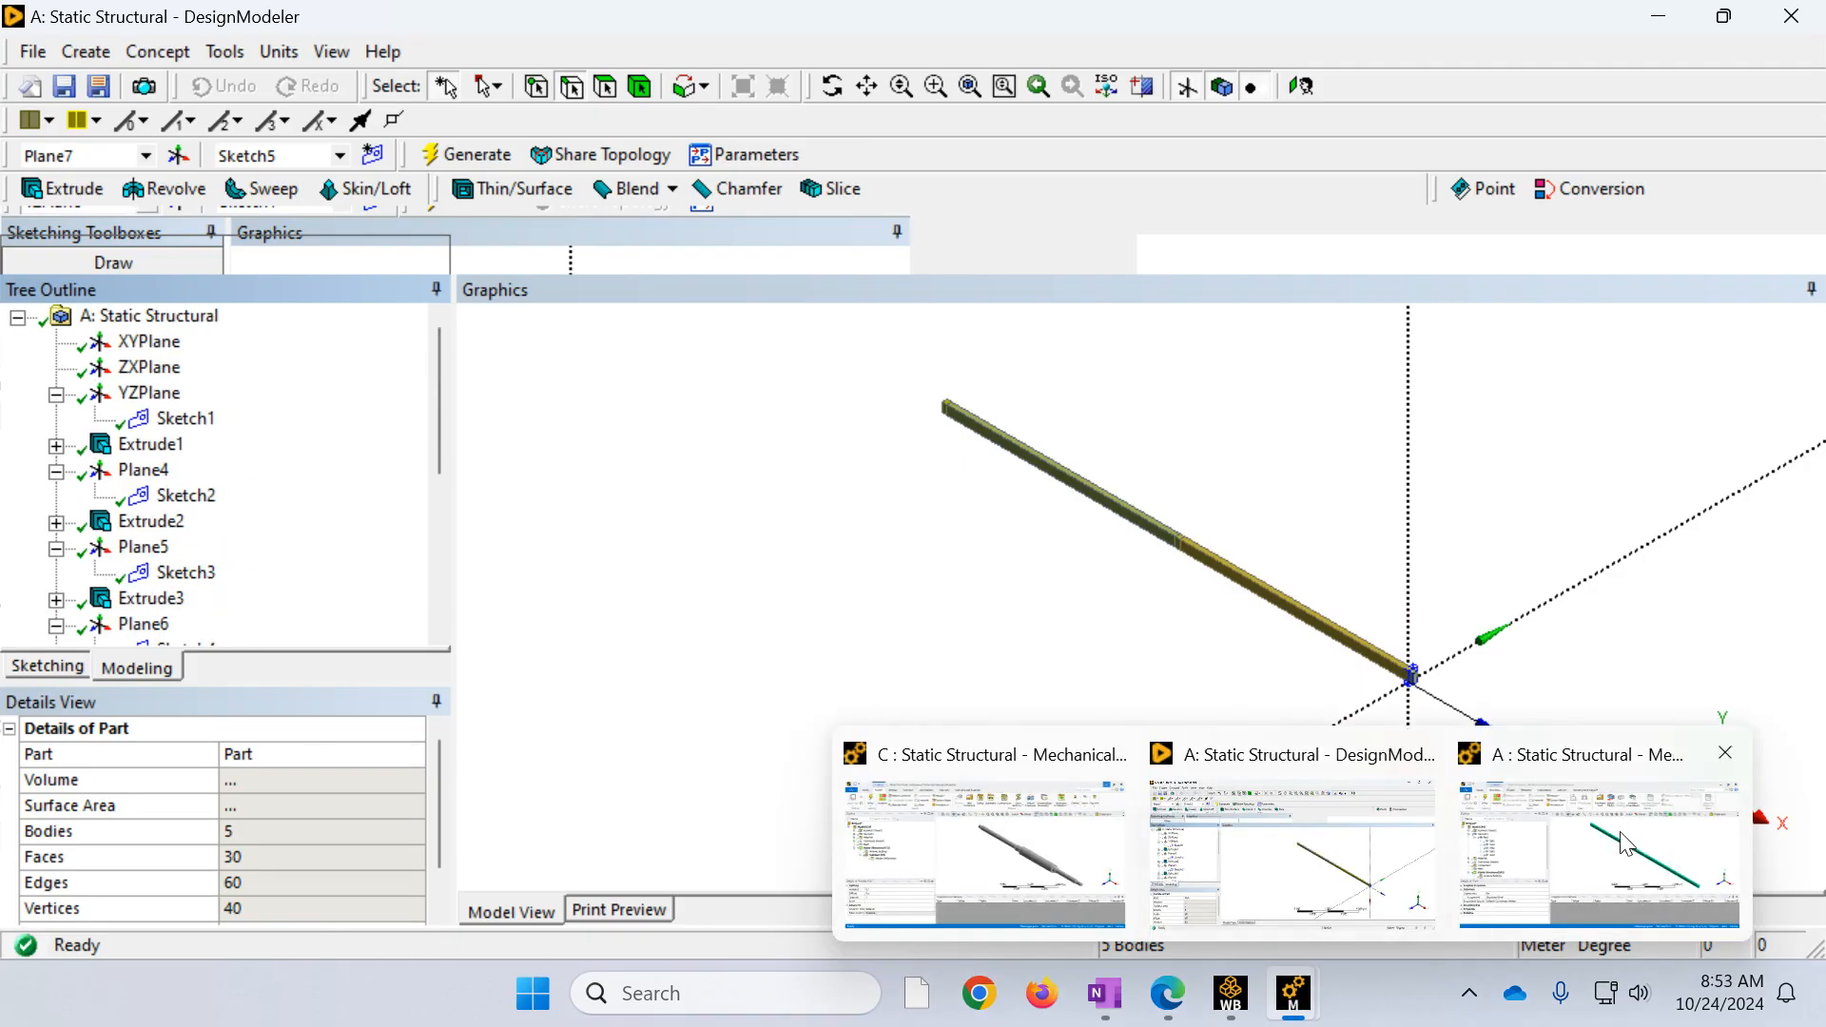
{"action": "left_click", "coordinate": [1622, 829]}
{"action": "left_click", "coordinate": [171, 367]}
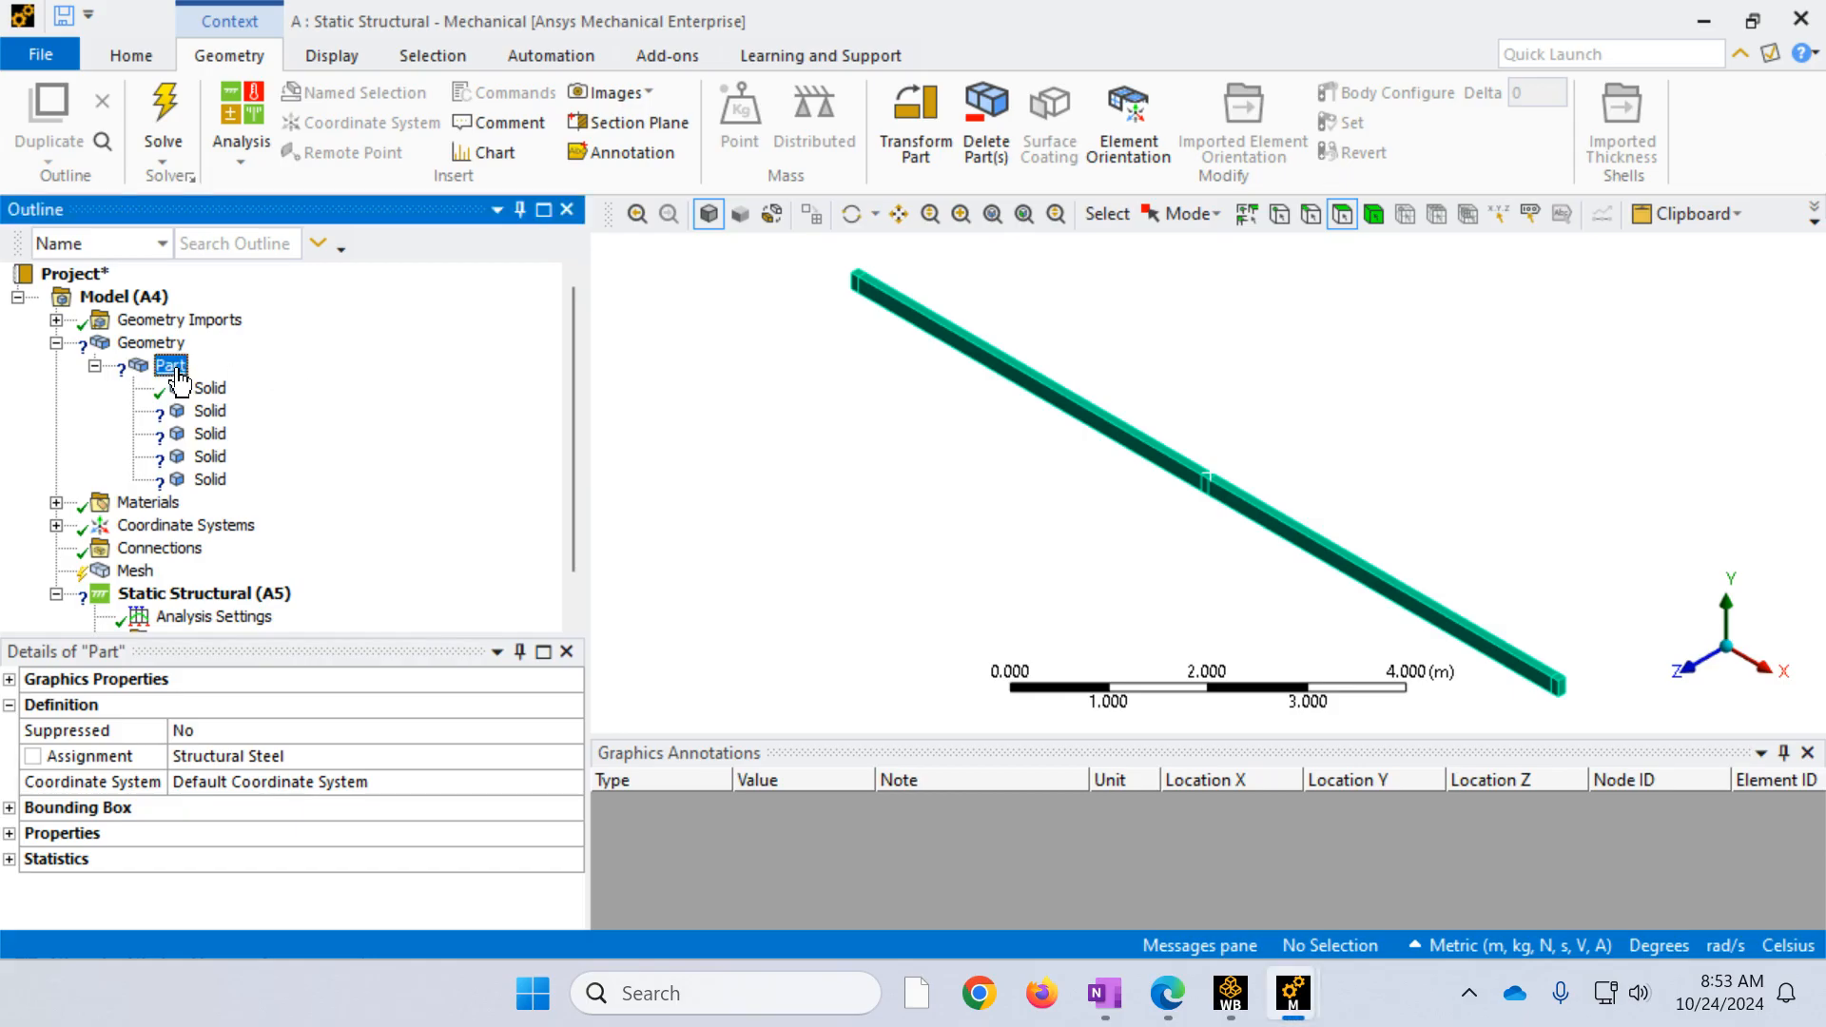
{"action": "left_click", "coordinate": [211, 412]}
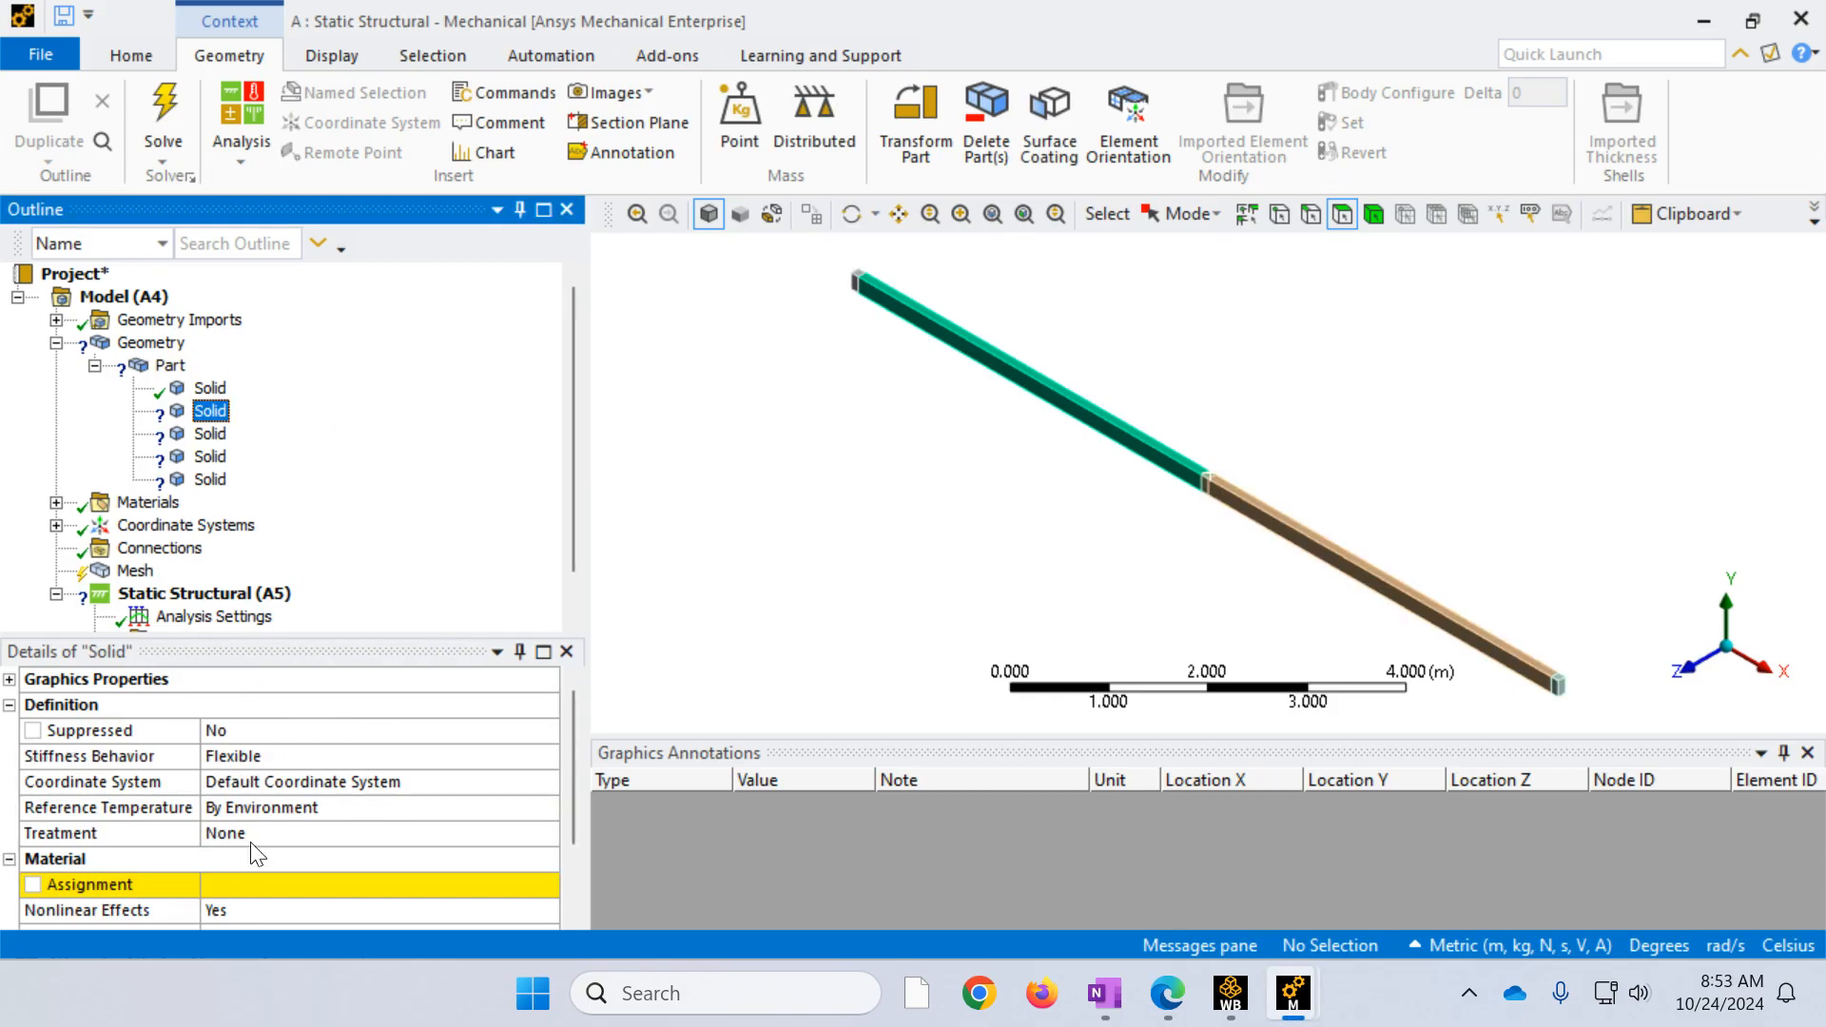
{"action": "left_click", "coordinate": [172, 366]}
{"action": "left_click", "coordinate": [220, 758]}
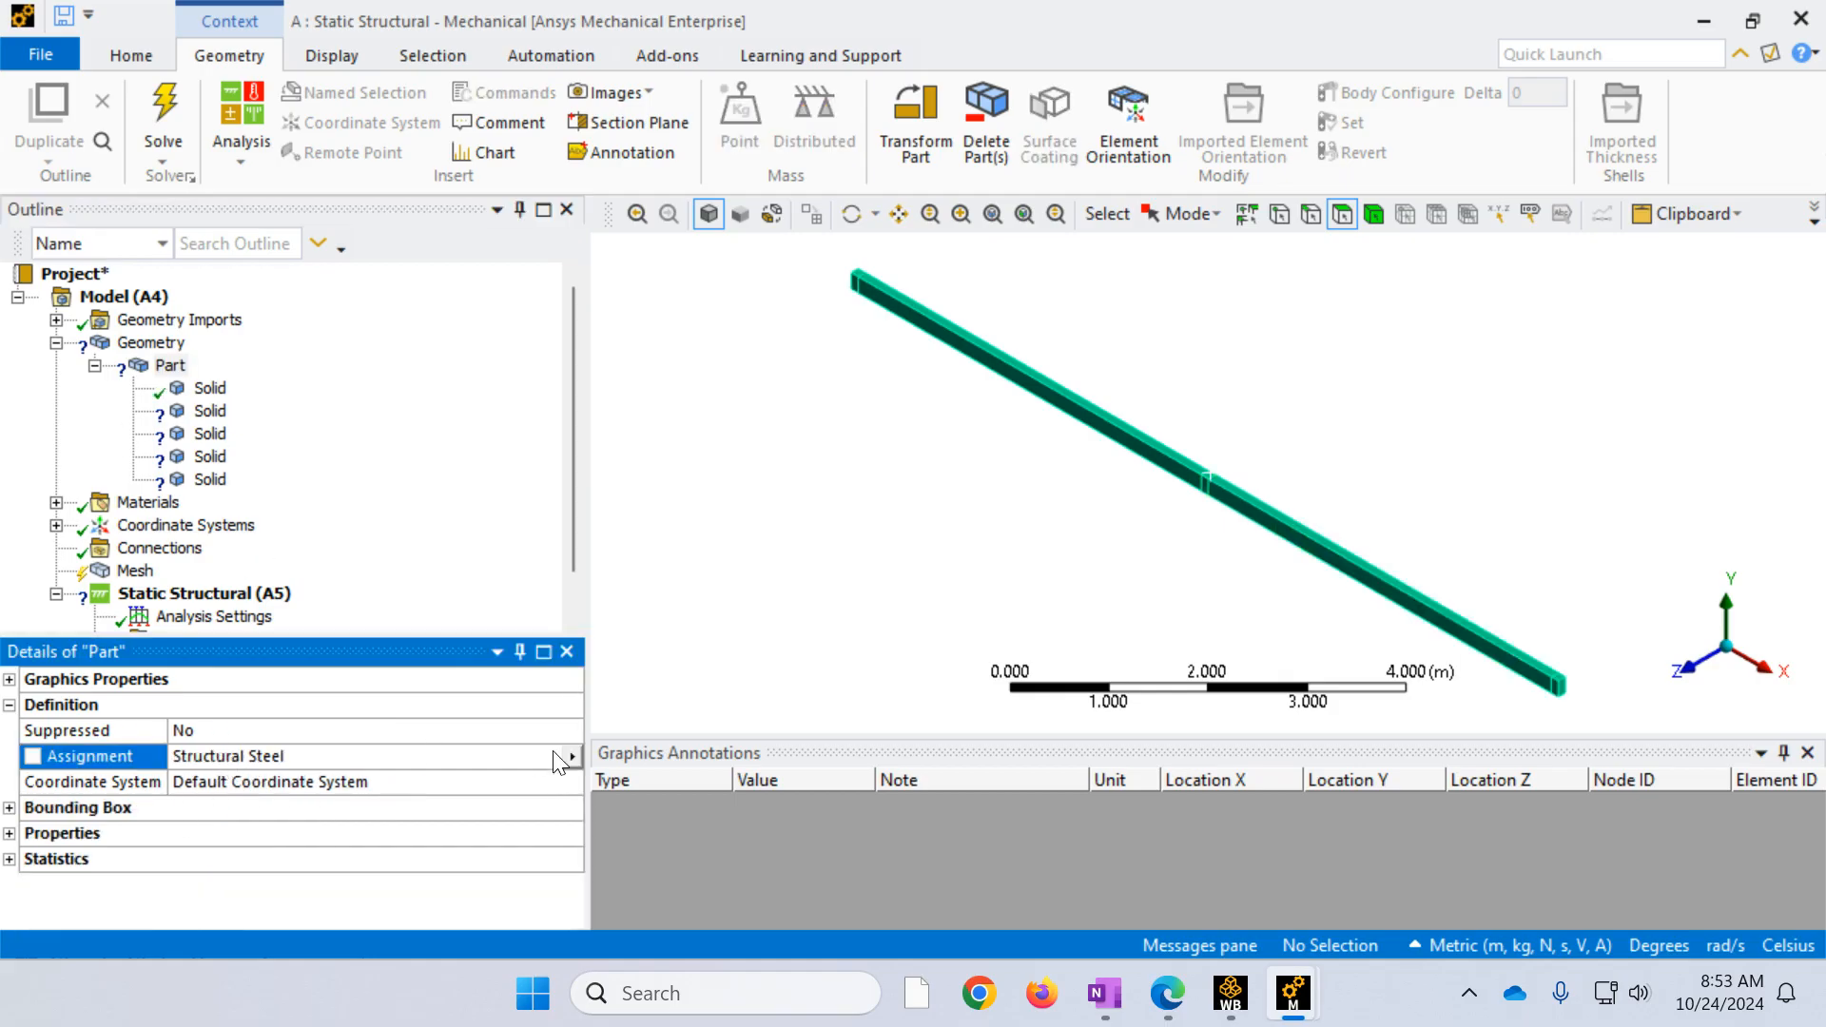
{"action": "left_click", "coordinate": [571, 757]}
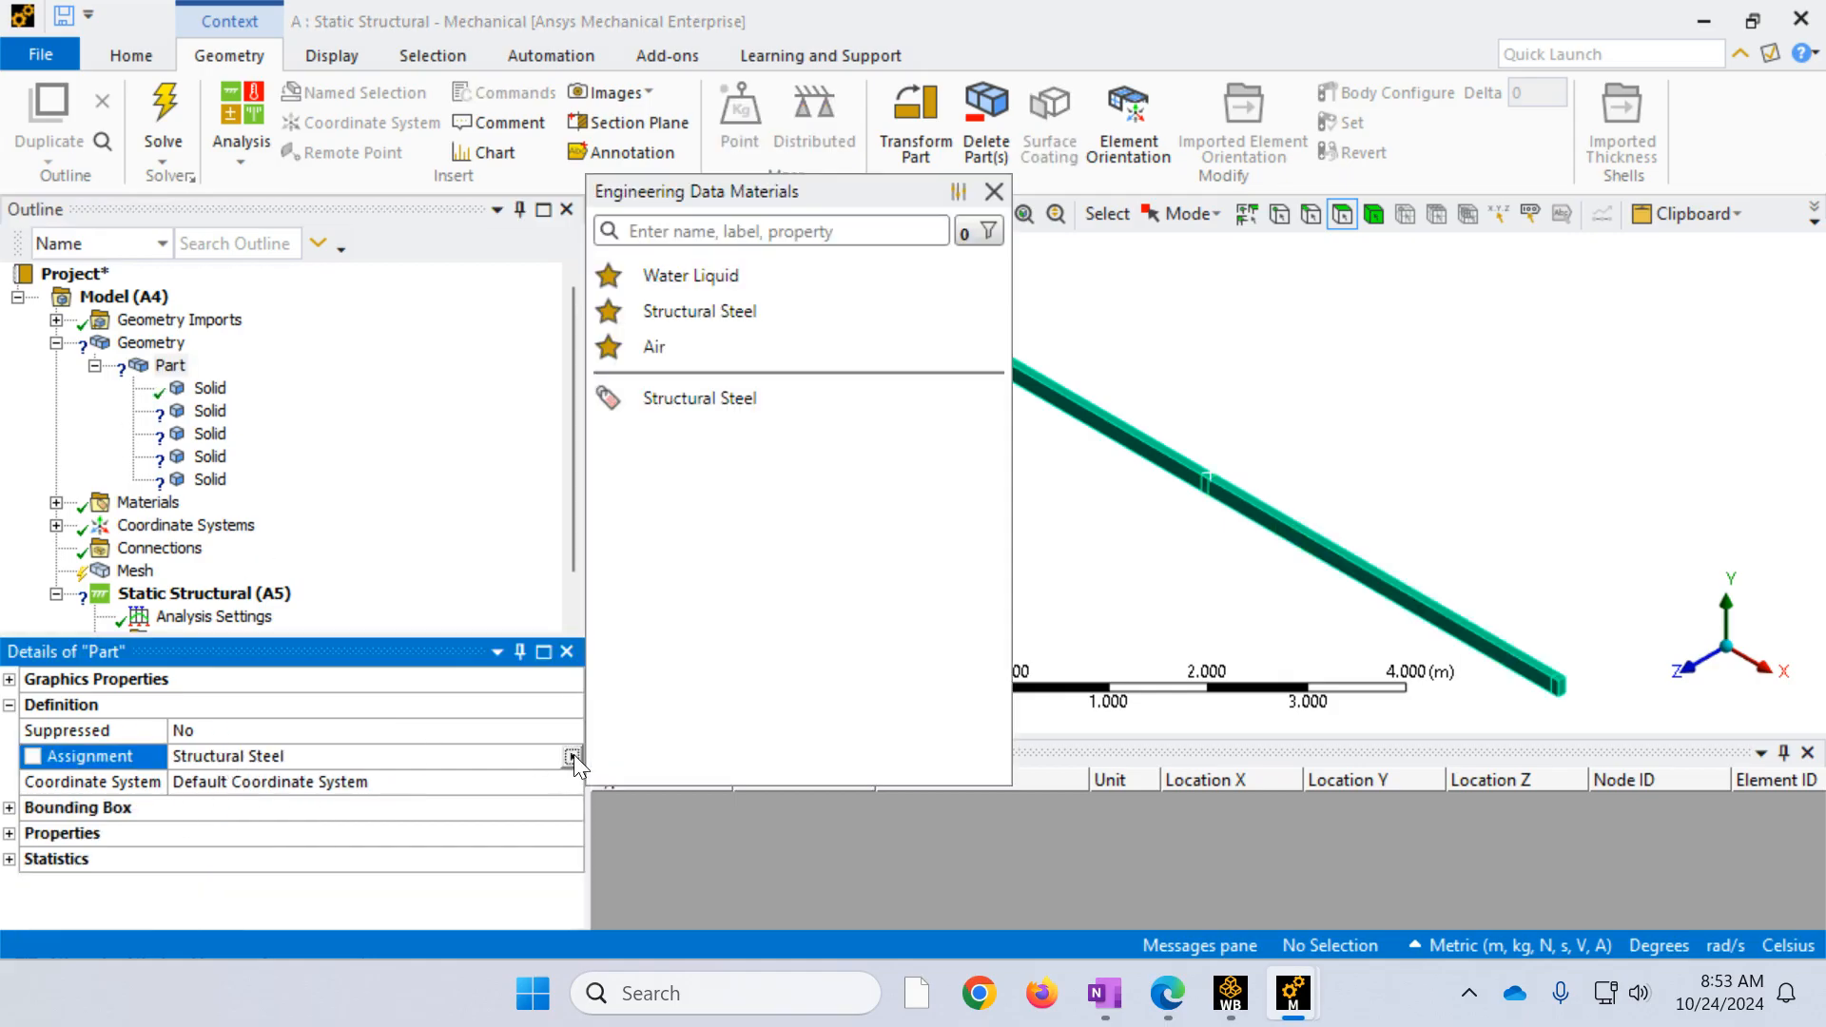
{"action": "left_click", "coordinate": [705, 313]}
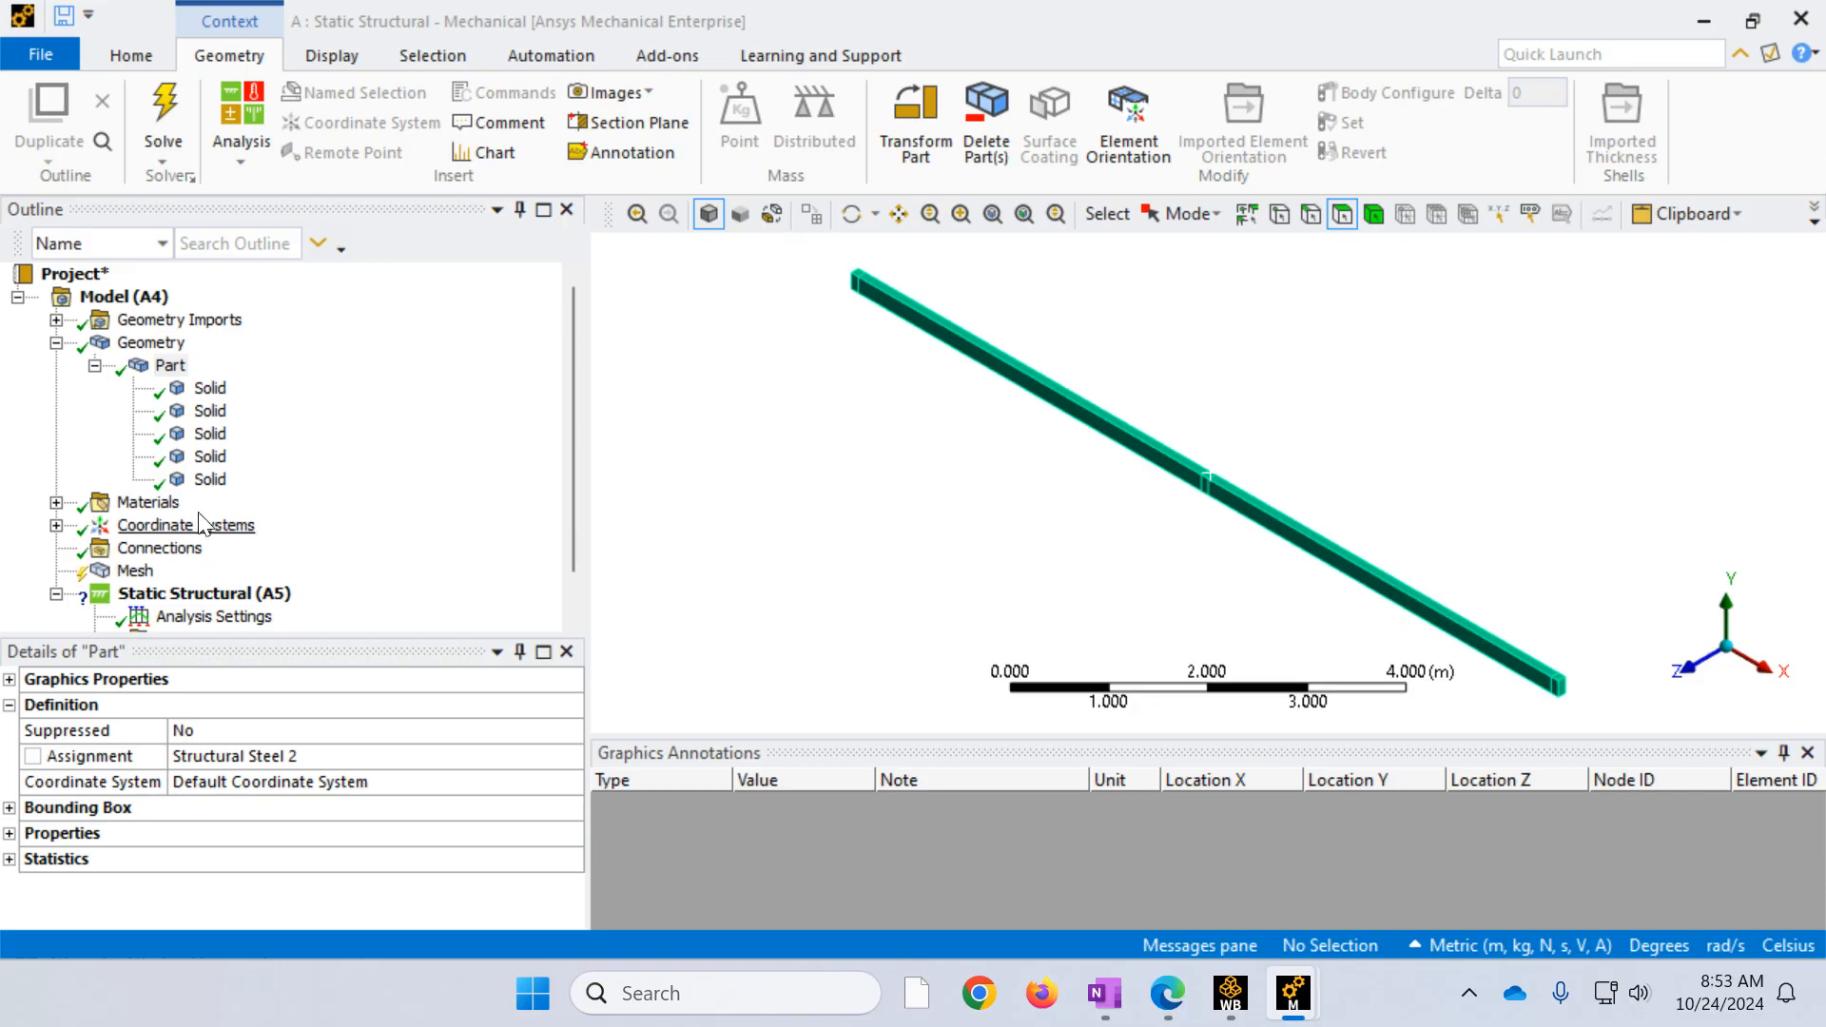
Step: Generate the mesh of the beam with the default settings and examine it along the beam's side
{"action": "left_click", "coordinate": [134, 572]}
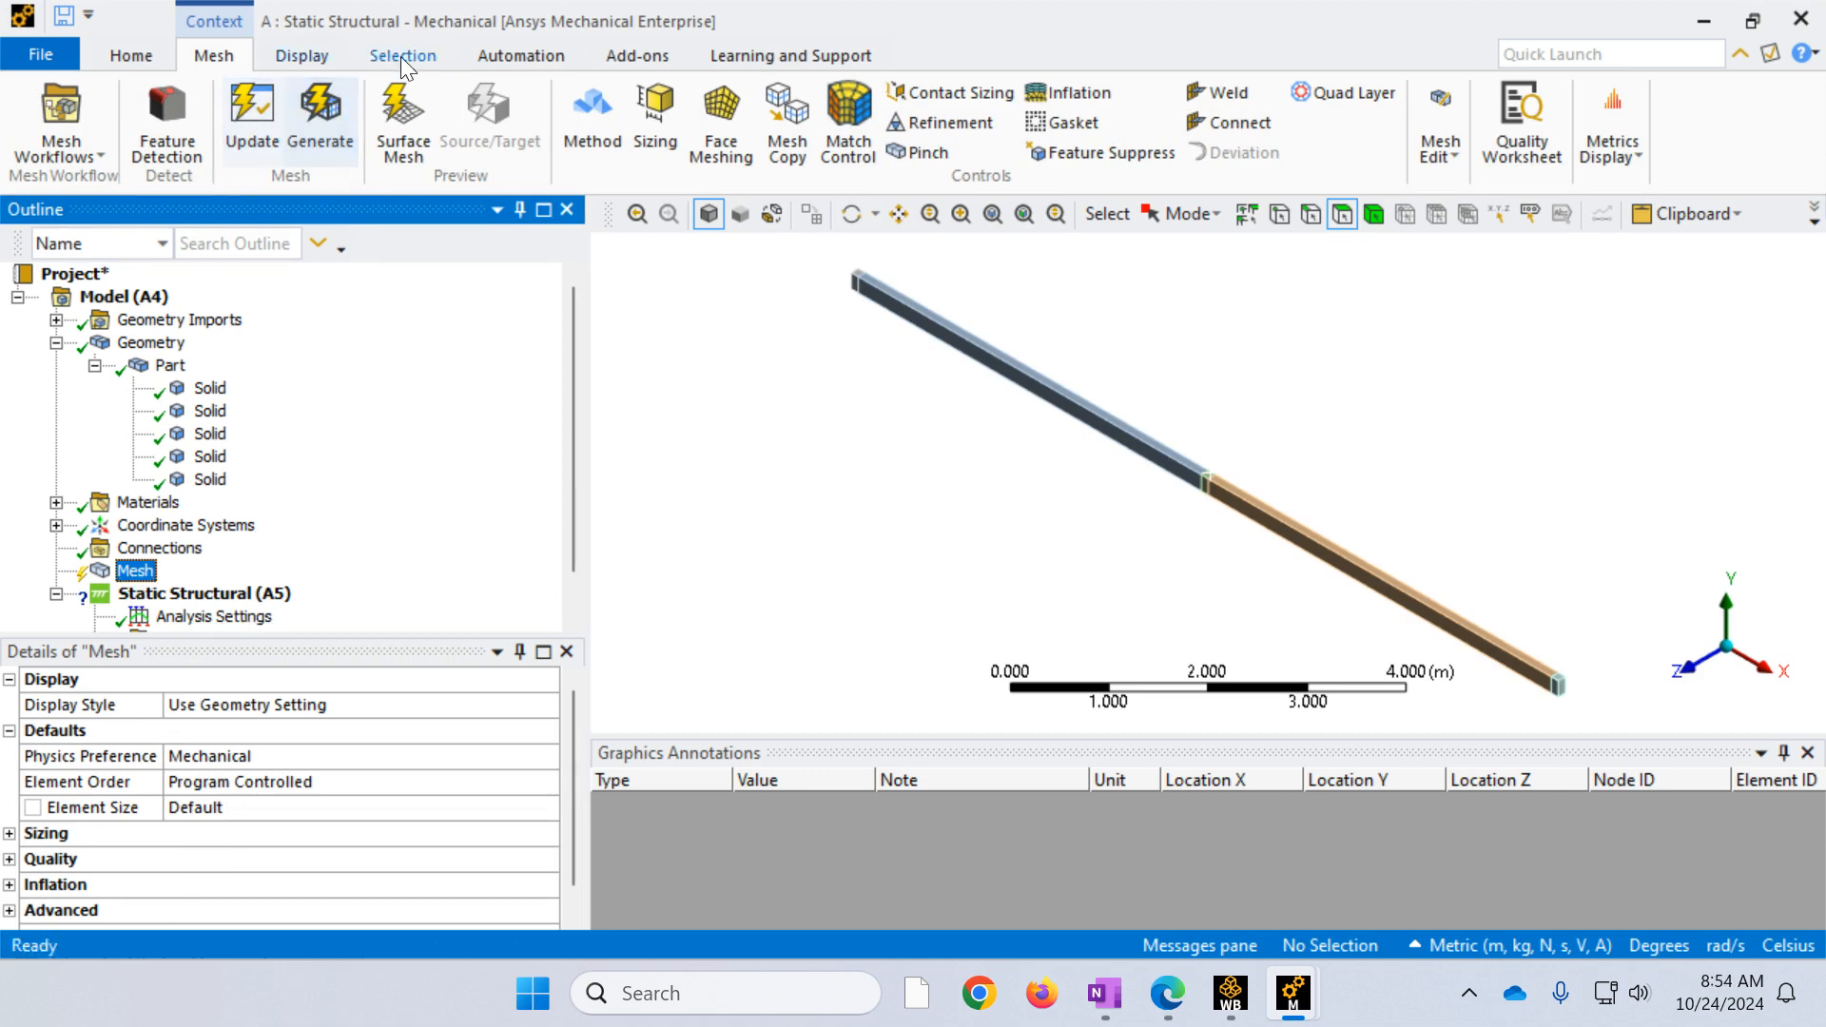
{"action": "left_click", "coordinate": [334, 120]}
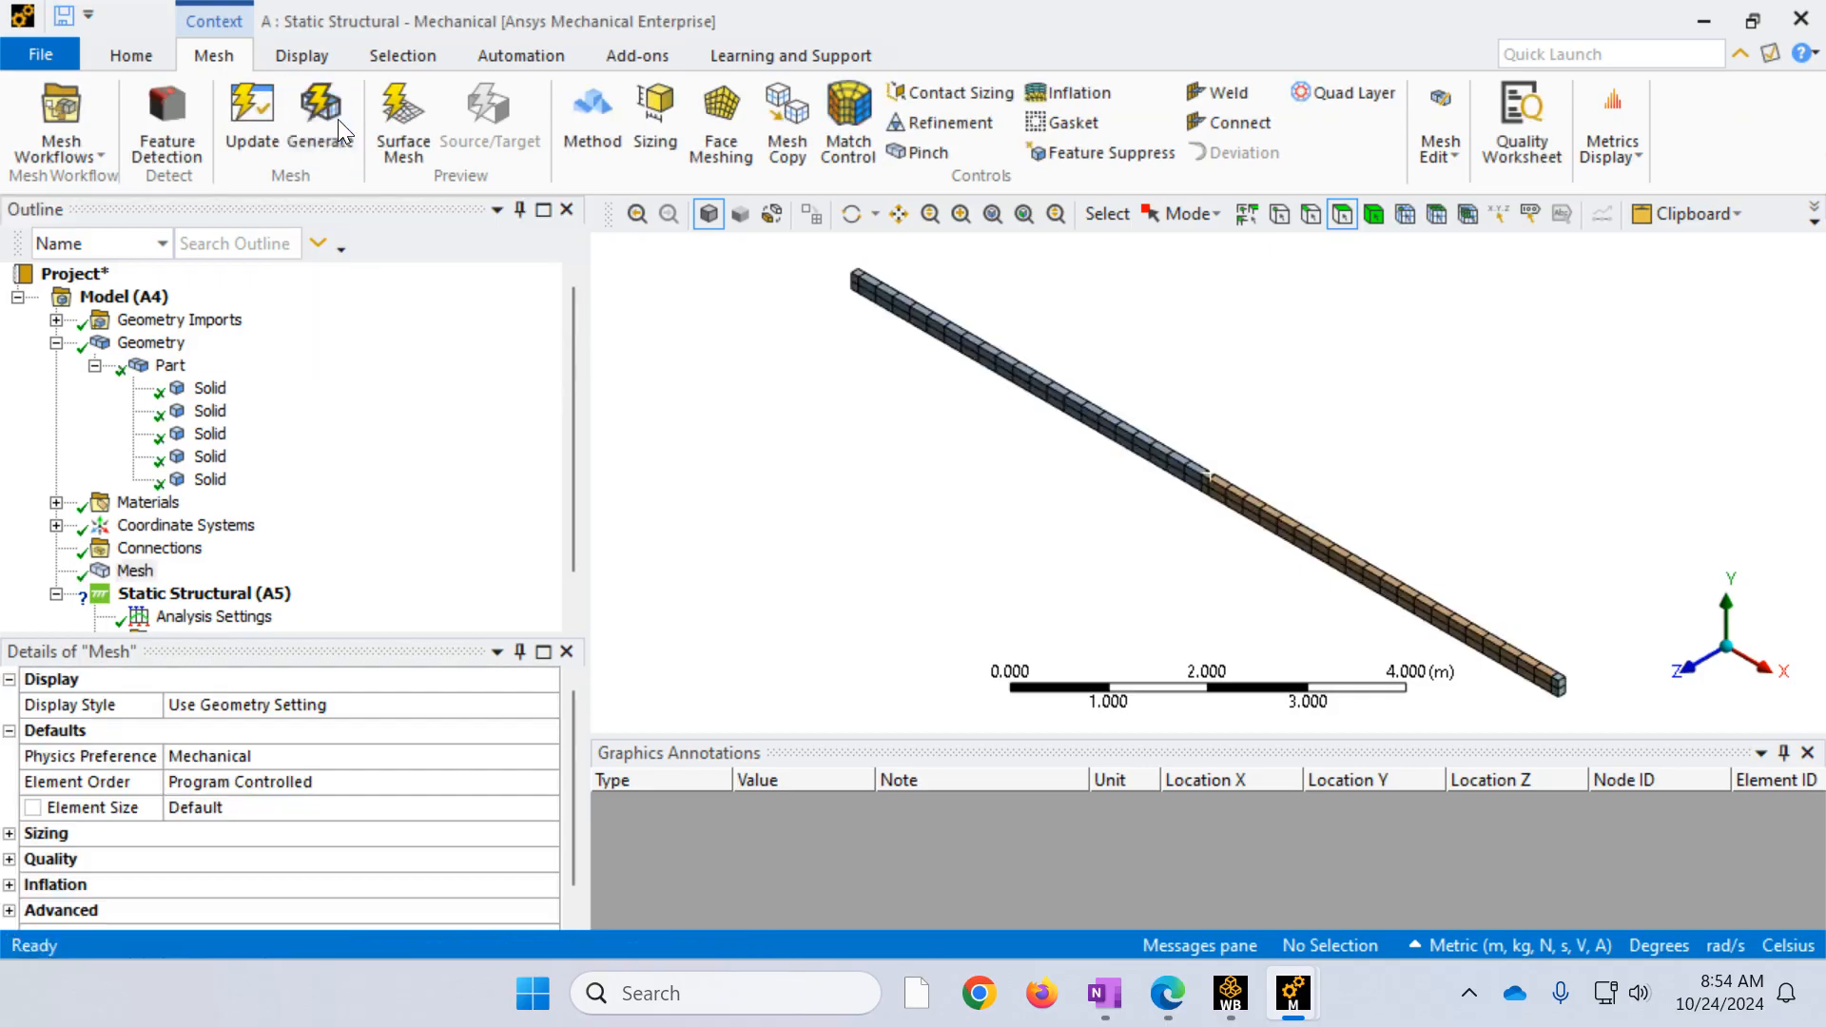
{"action": "scroll", "coordinate": [1173, 513], "scroll_direction": "down", "scroll_amount": 1}
{"action": "scroll", "coordinate": [1179, 509], "scroll_direction": "up", "scroll_amount": 4}
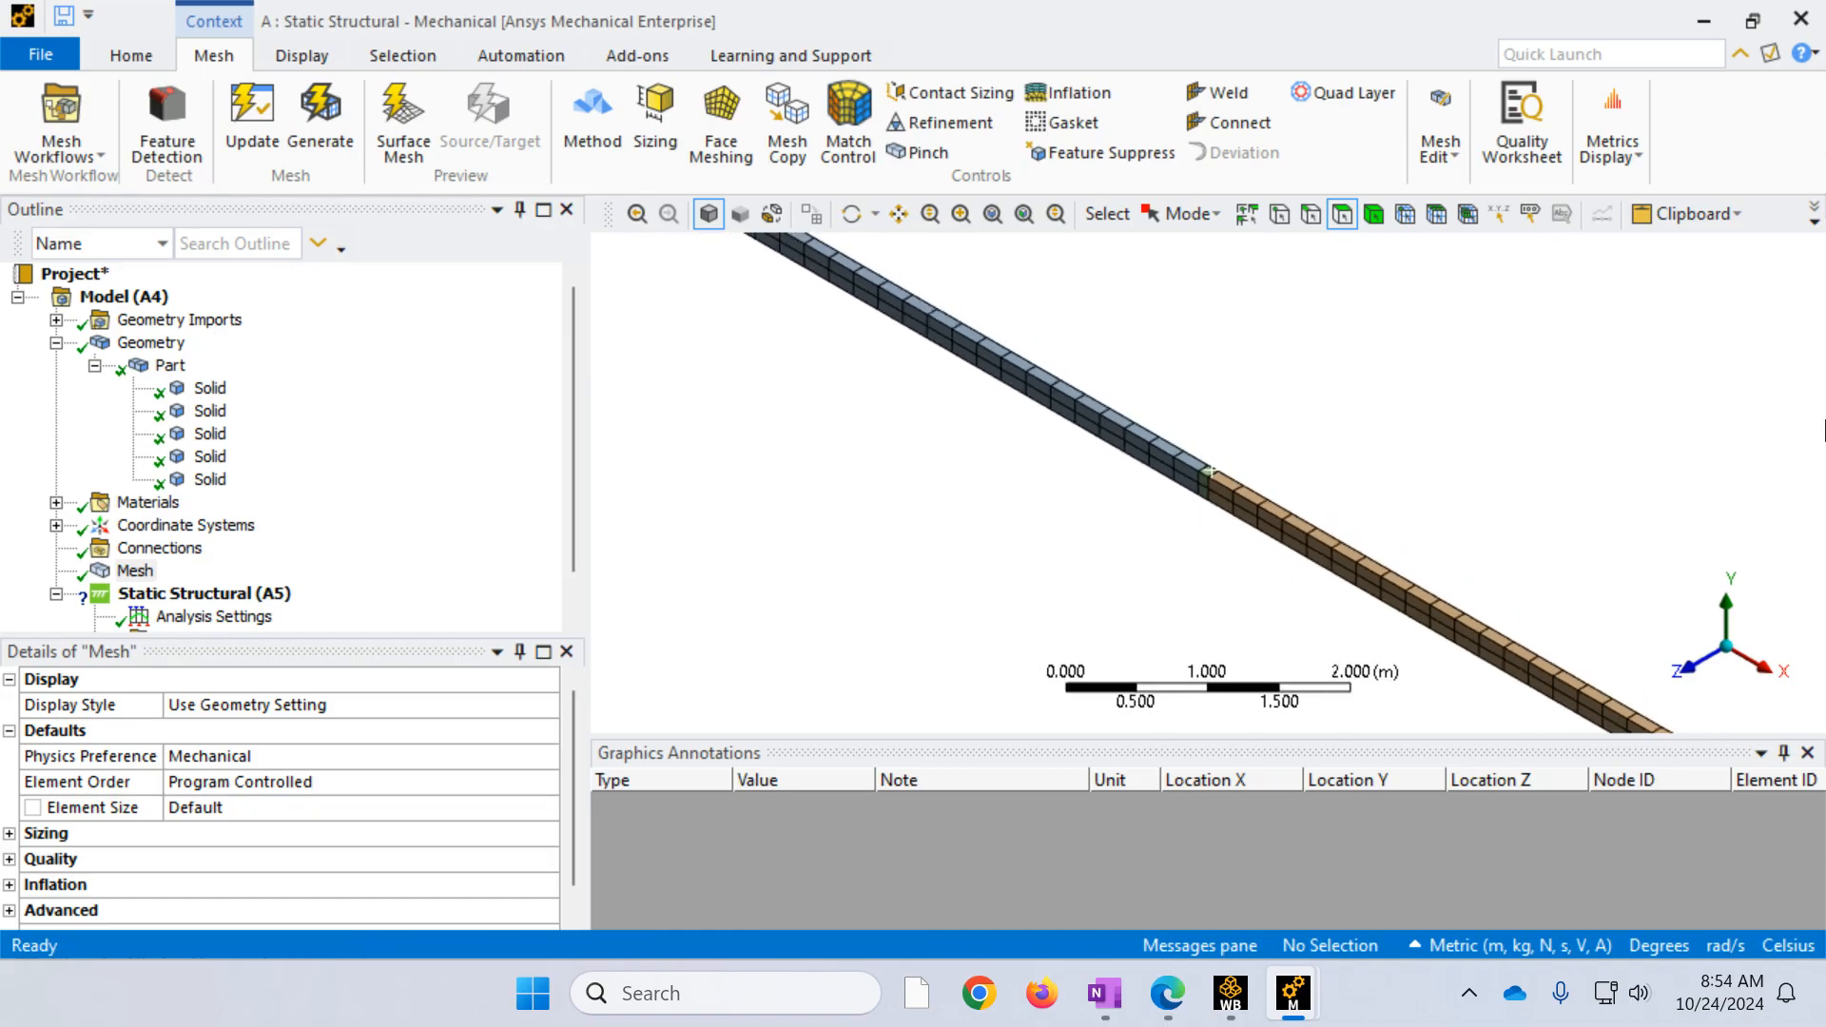
{"action": "left_click", "coordinate": [1701, 667]}
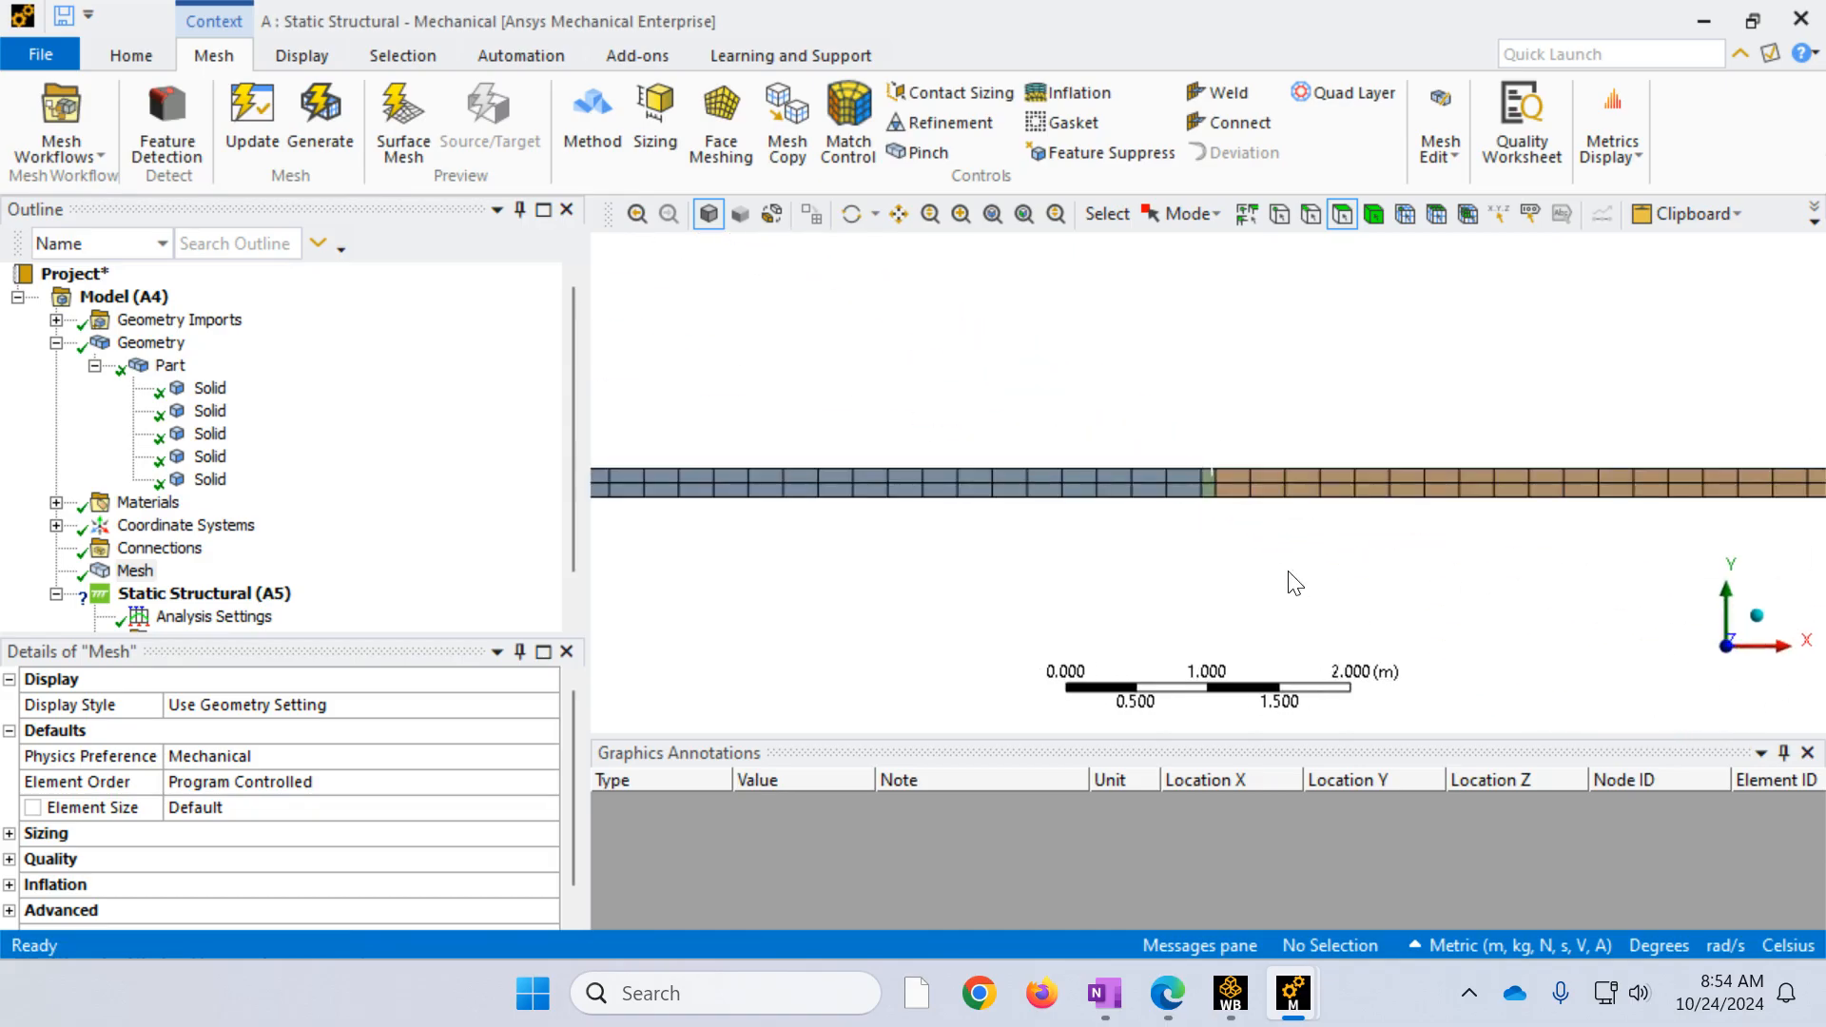
{"action": "scroll", "coordinate": [1296, 579], "scroll_direction": "down", "scroll_amount": 3}
{"action": "right_click_drag", "start_coordinate": [1667, 534], "coordinate": [744, 426]}
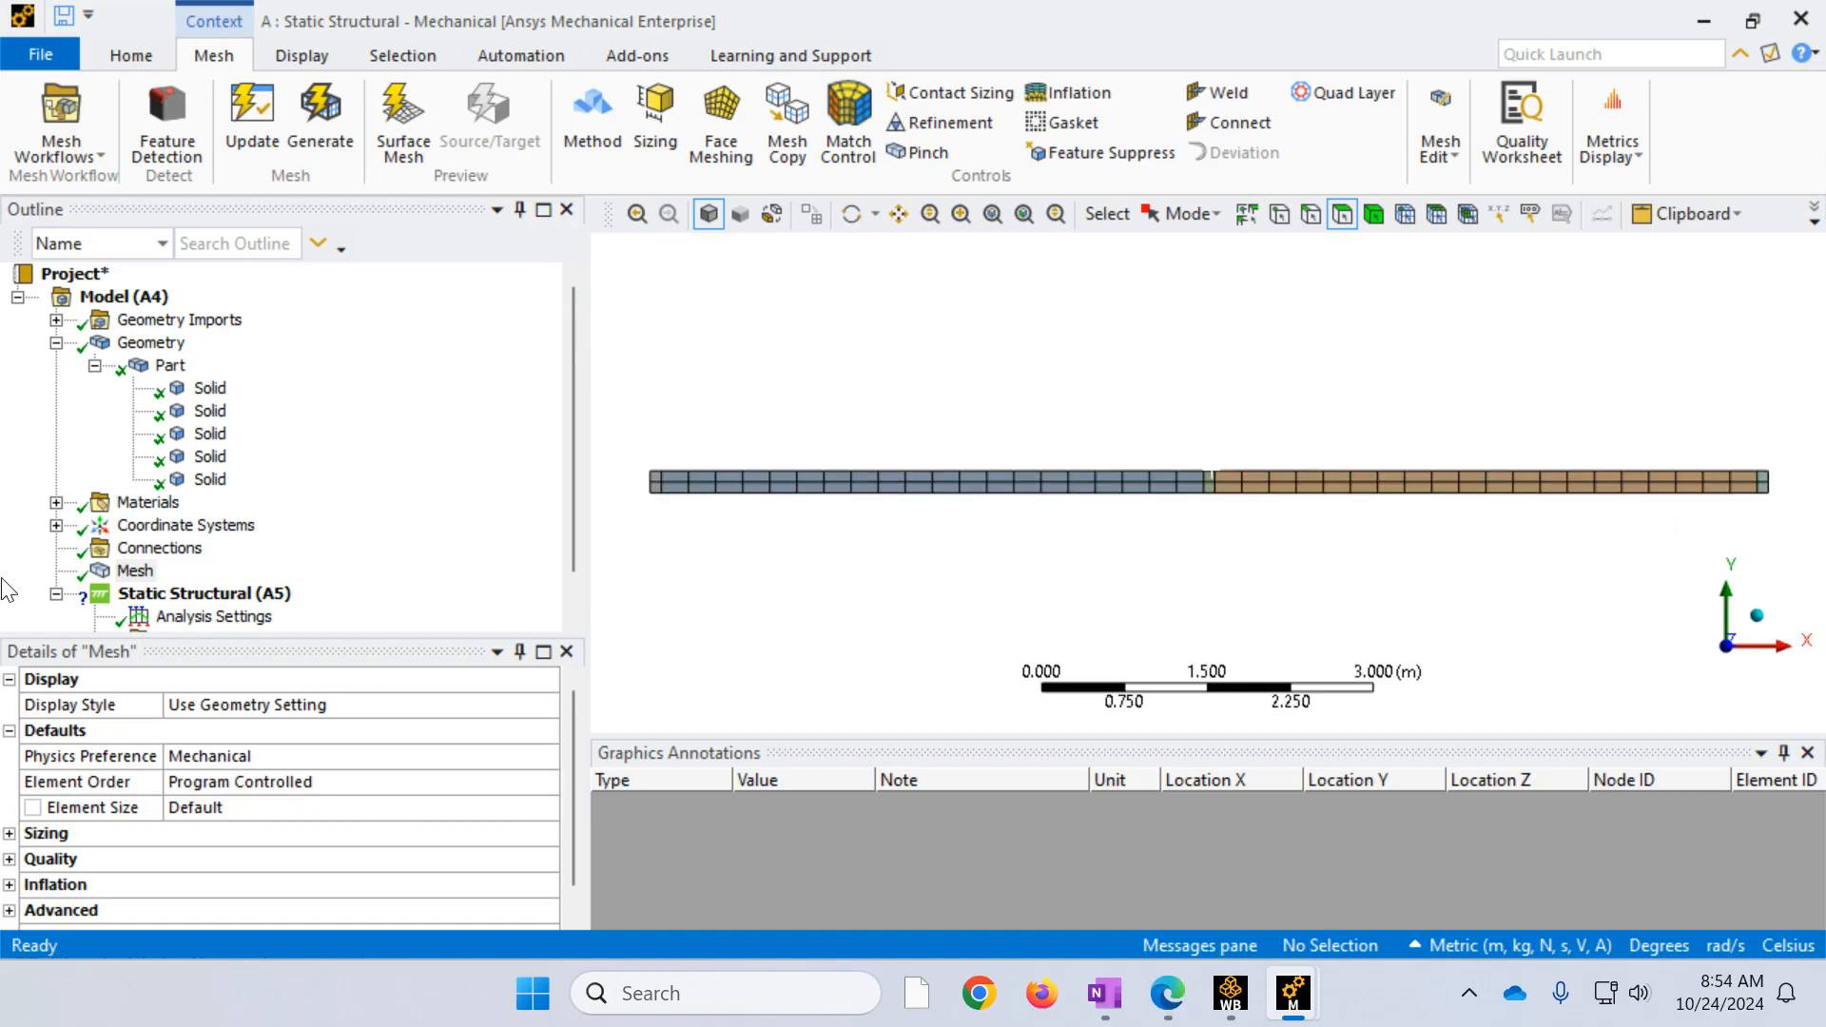
Step: Add a mesh sizing control scoped to all five solid bodies of the beam
{"action": "left_click", "coordinate": [126, 574]}
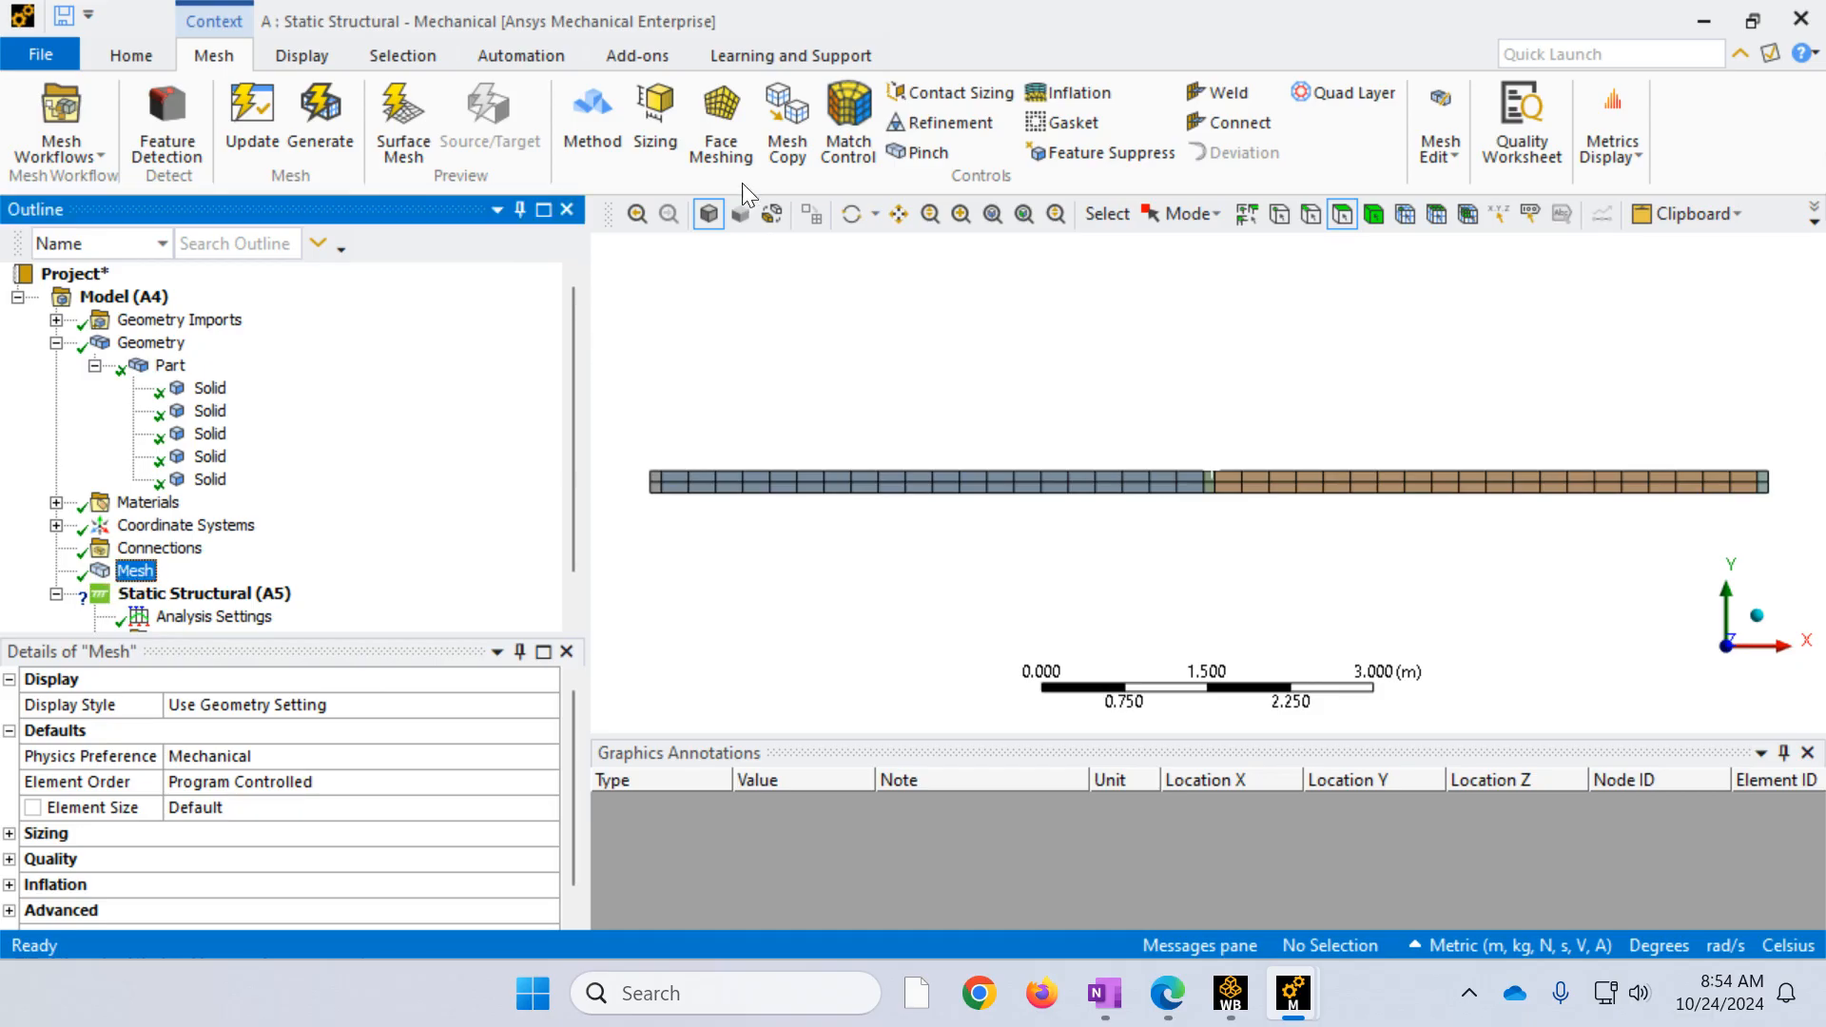
{"action": "left_click", "coordinate": [665, 116]}
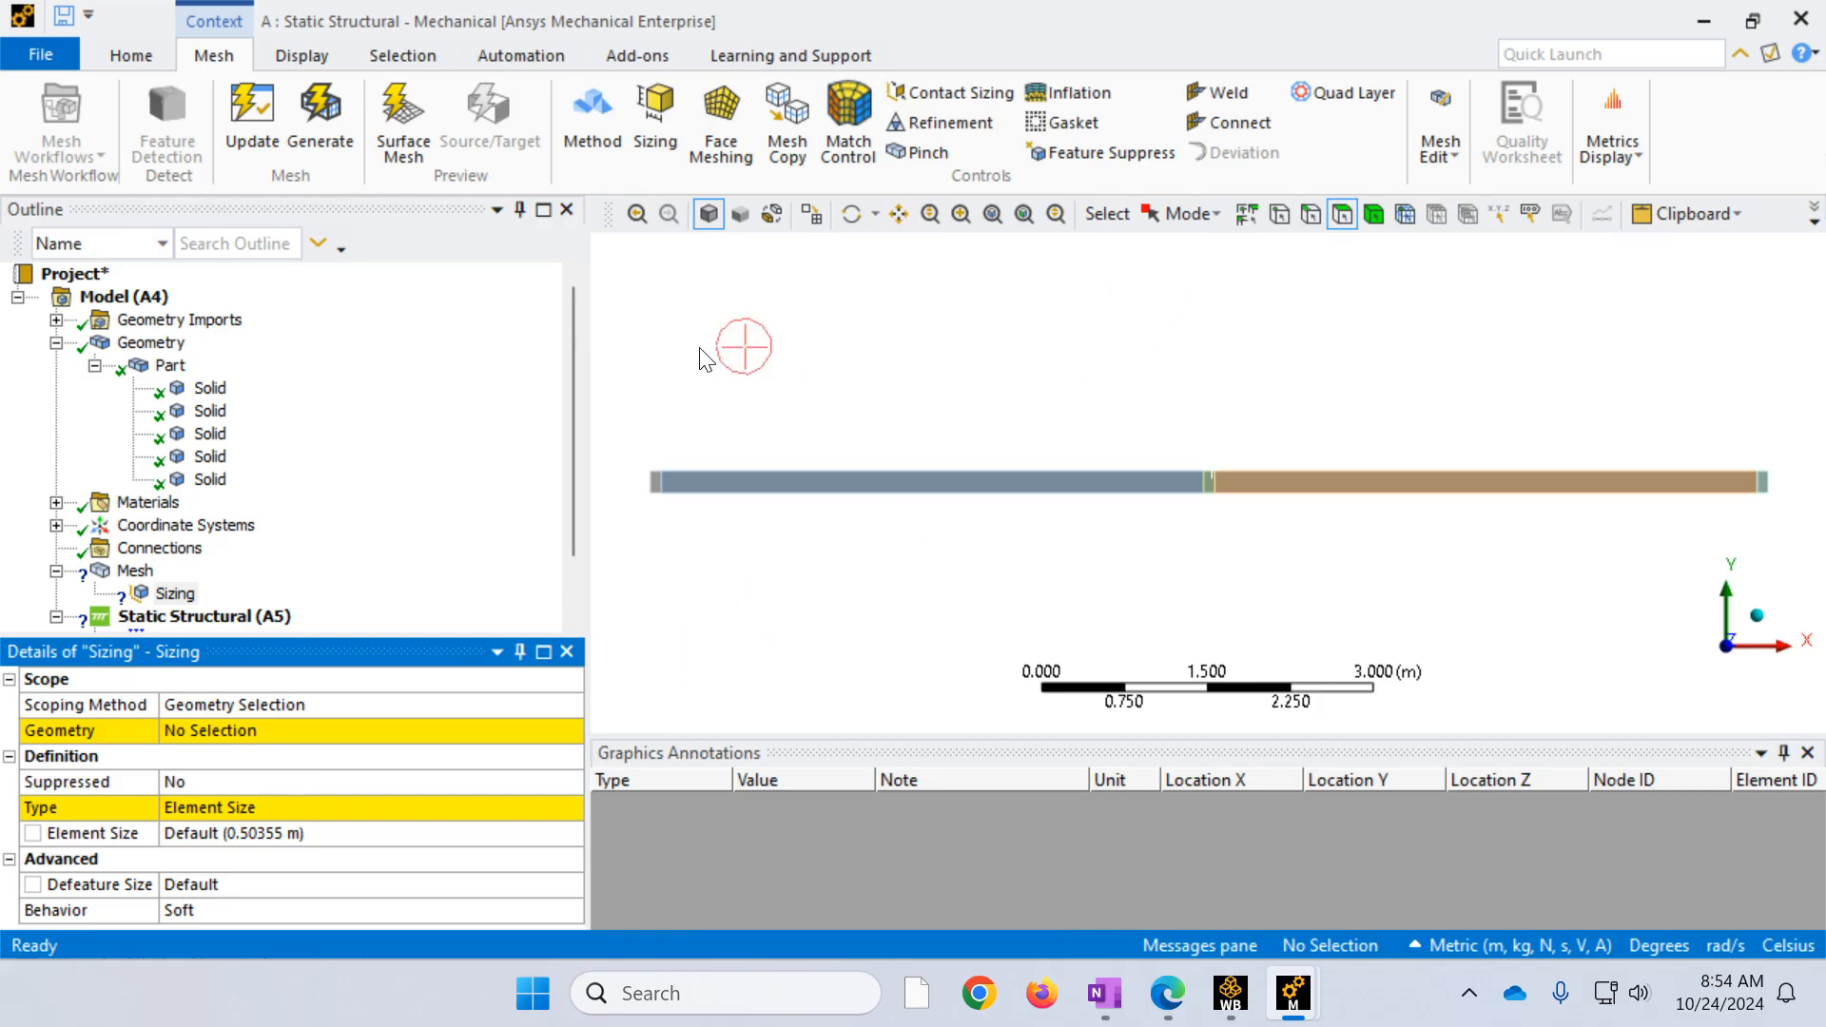
{"action": "left_click", "coordinate": [1373, 215]}
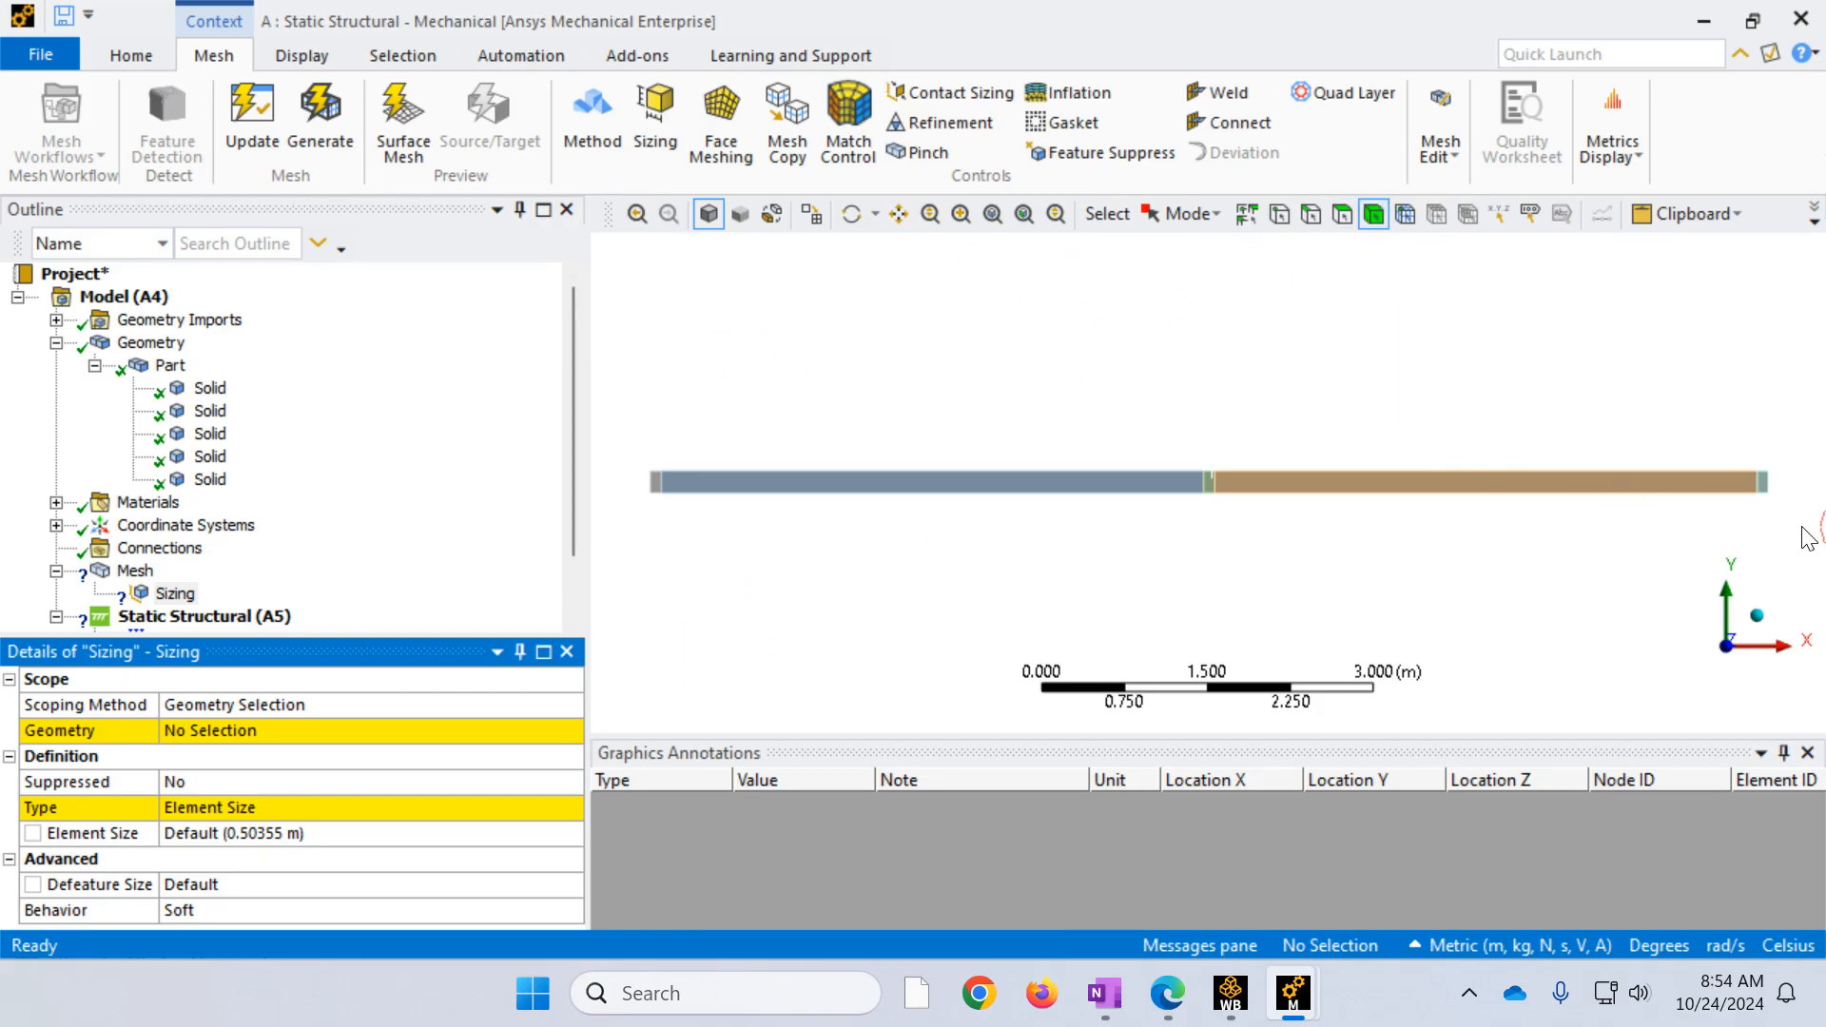
{"action": "left_click", "coordinate": [1762, 482]}
{"action": "left_click", "coordinate": [1131, 480], "text": "ctrl"}
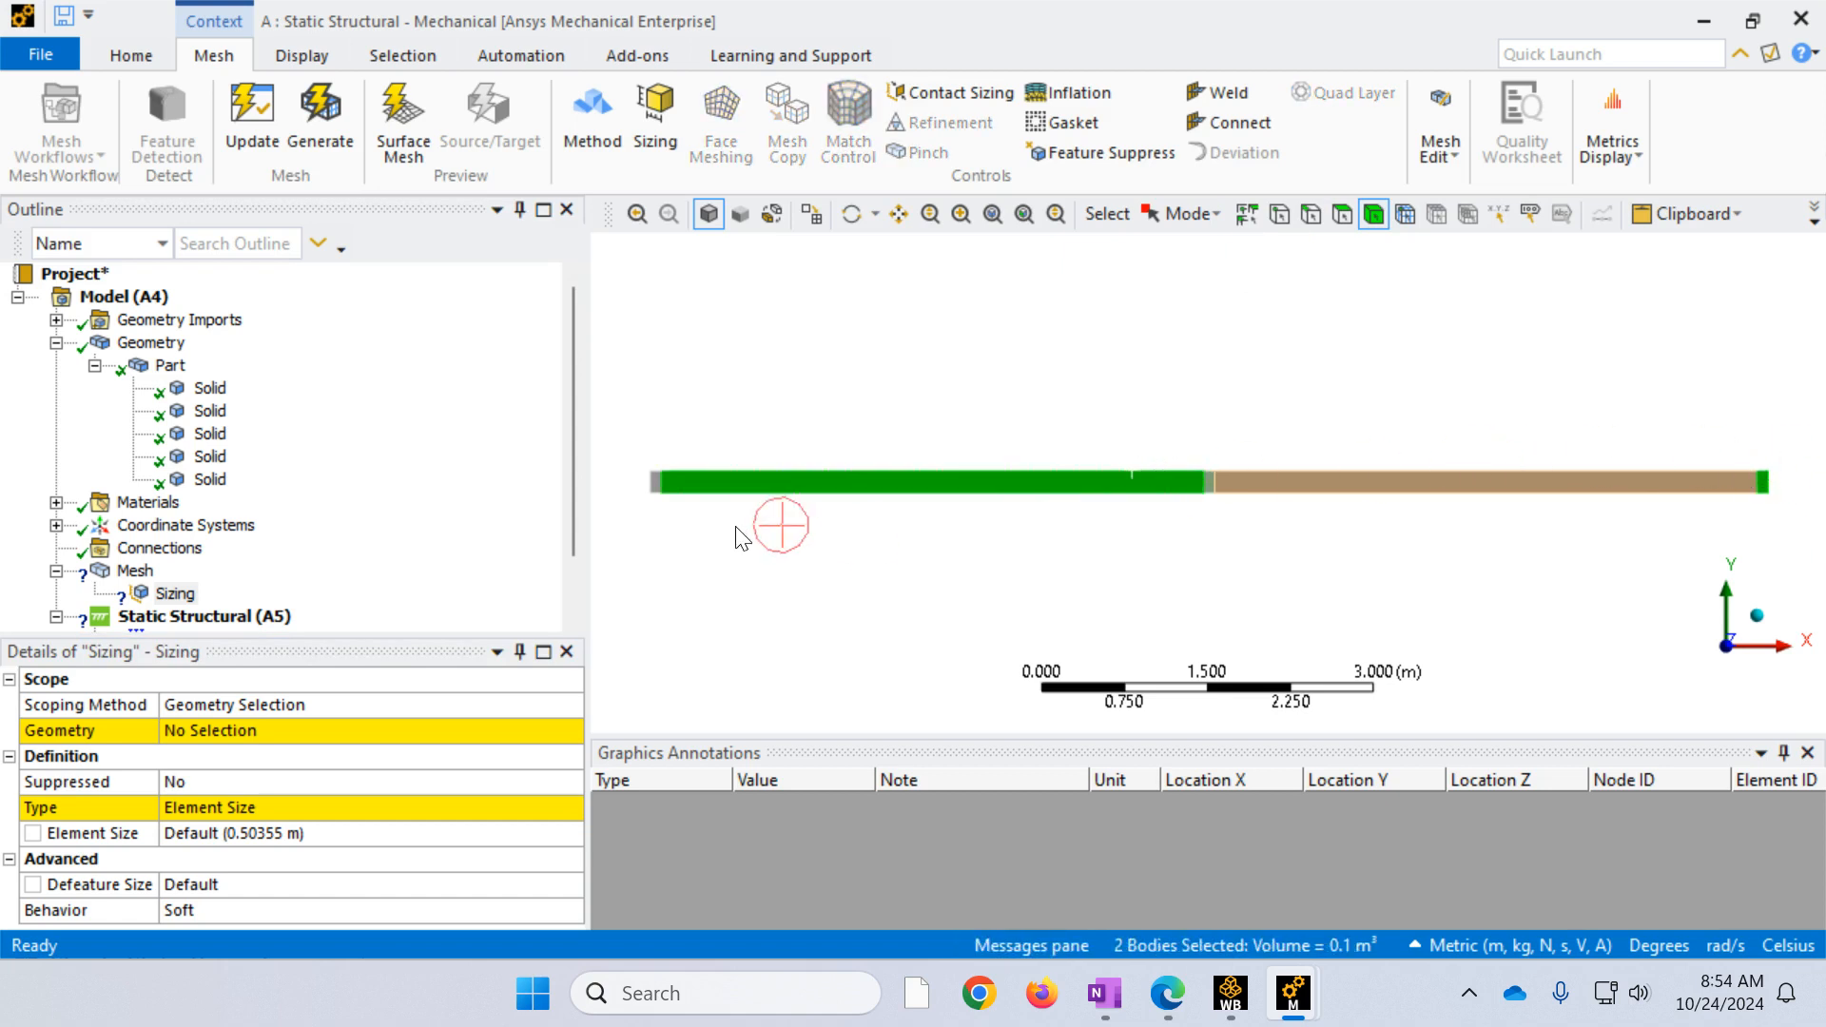
{"action": "left_click", "coordinate": [656, 485], "text": "ctrl"}
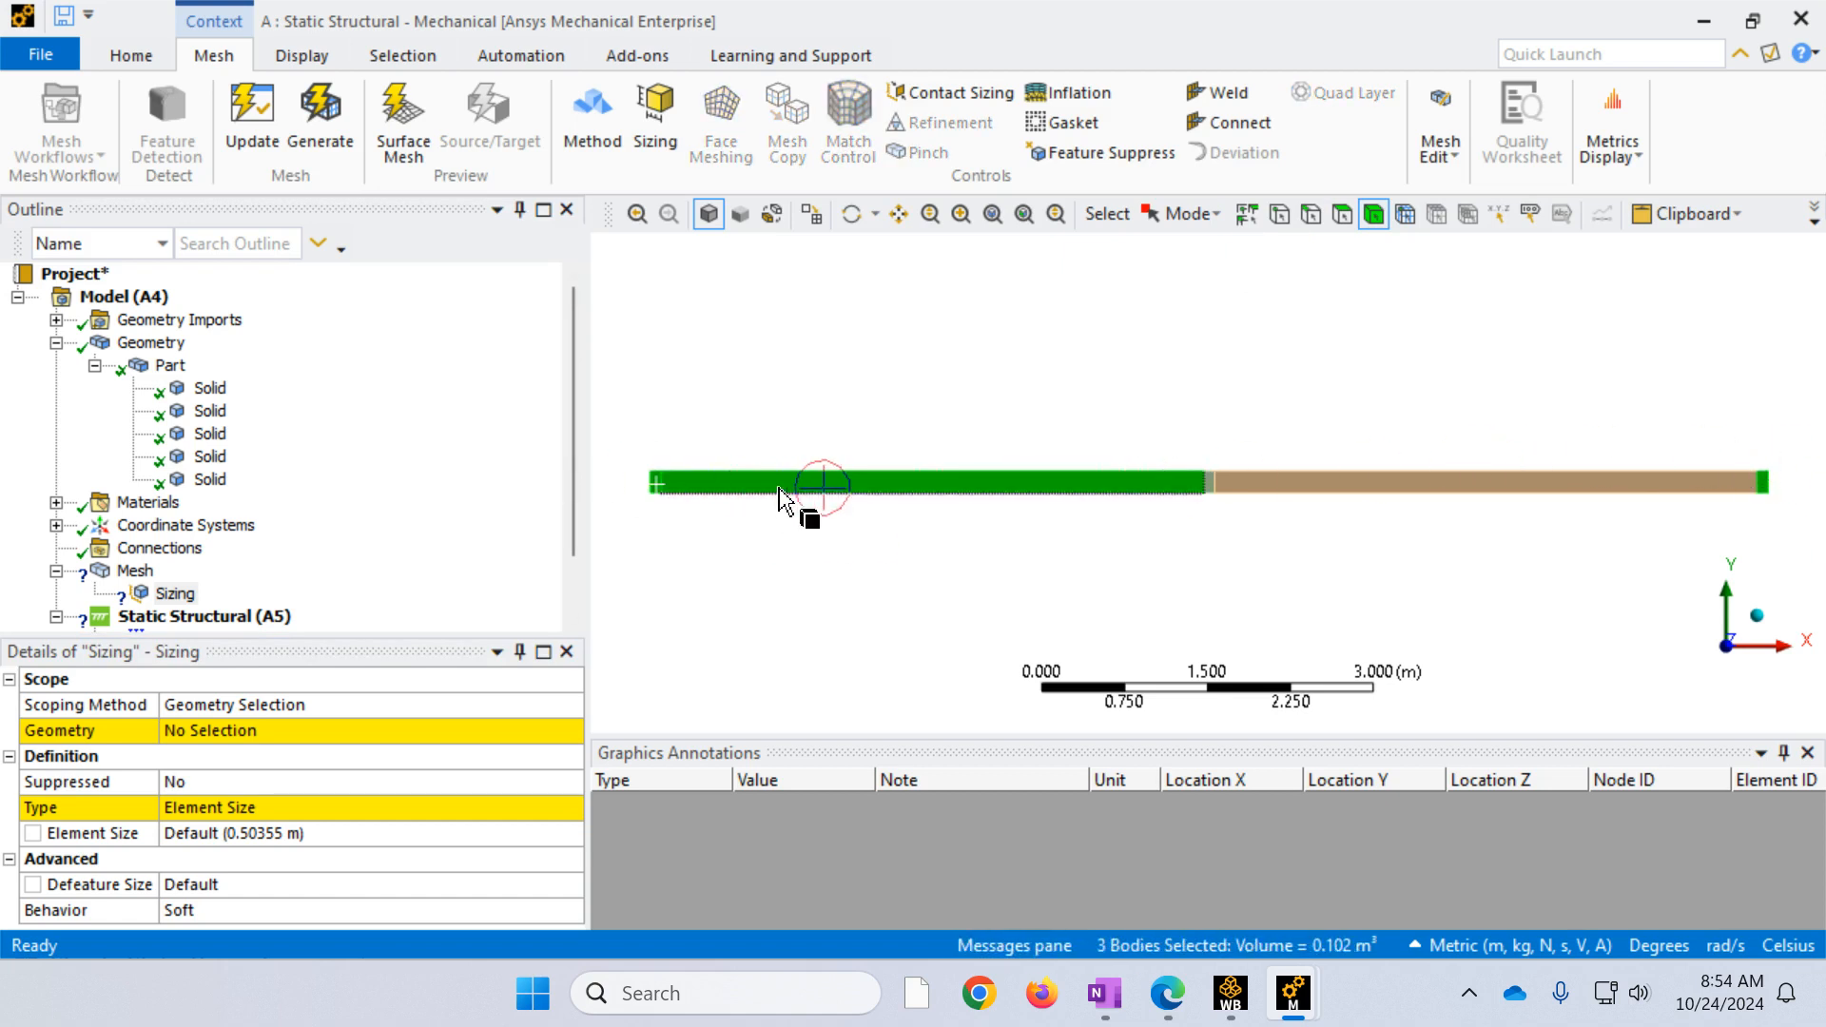
{"action": "left_click", "coordinate": [1208, 484], "text": "ctrl"}
{"action": "left_click", "coordinate": [1288, 484], "text": "ctrl"}
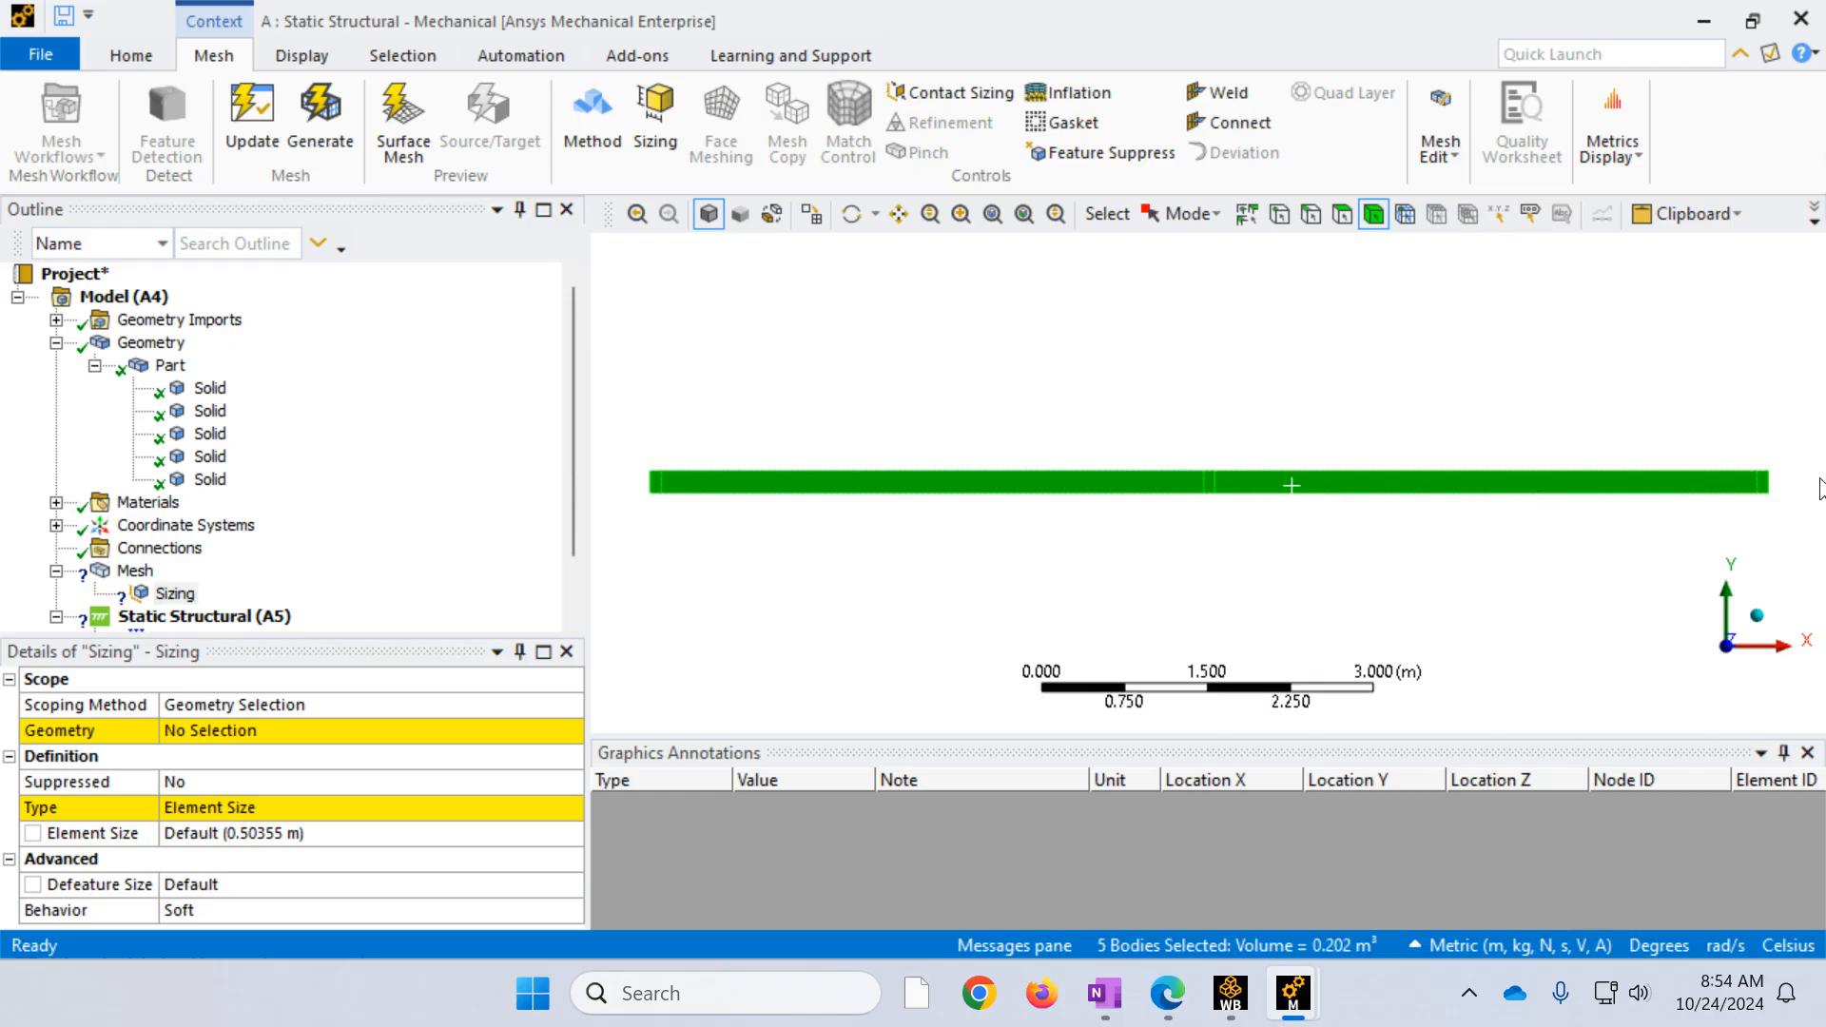
{"action": "left_click", "coordinate": [418, 729]}
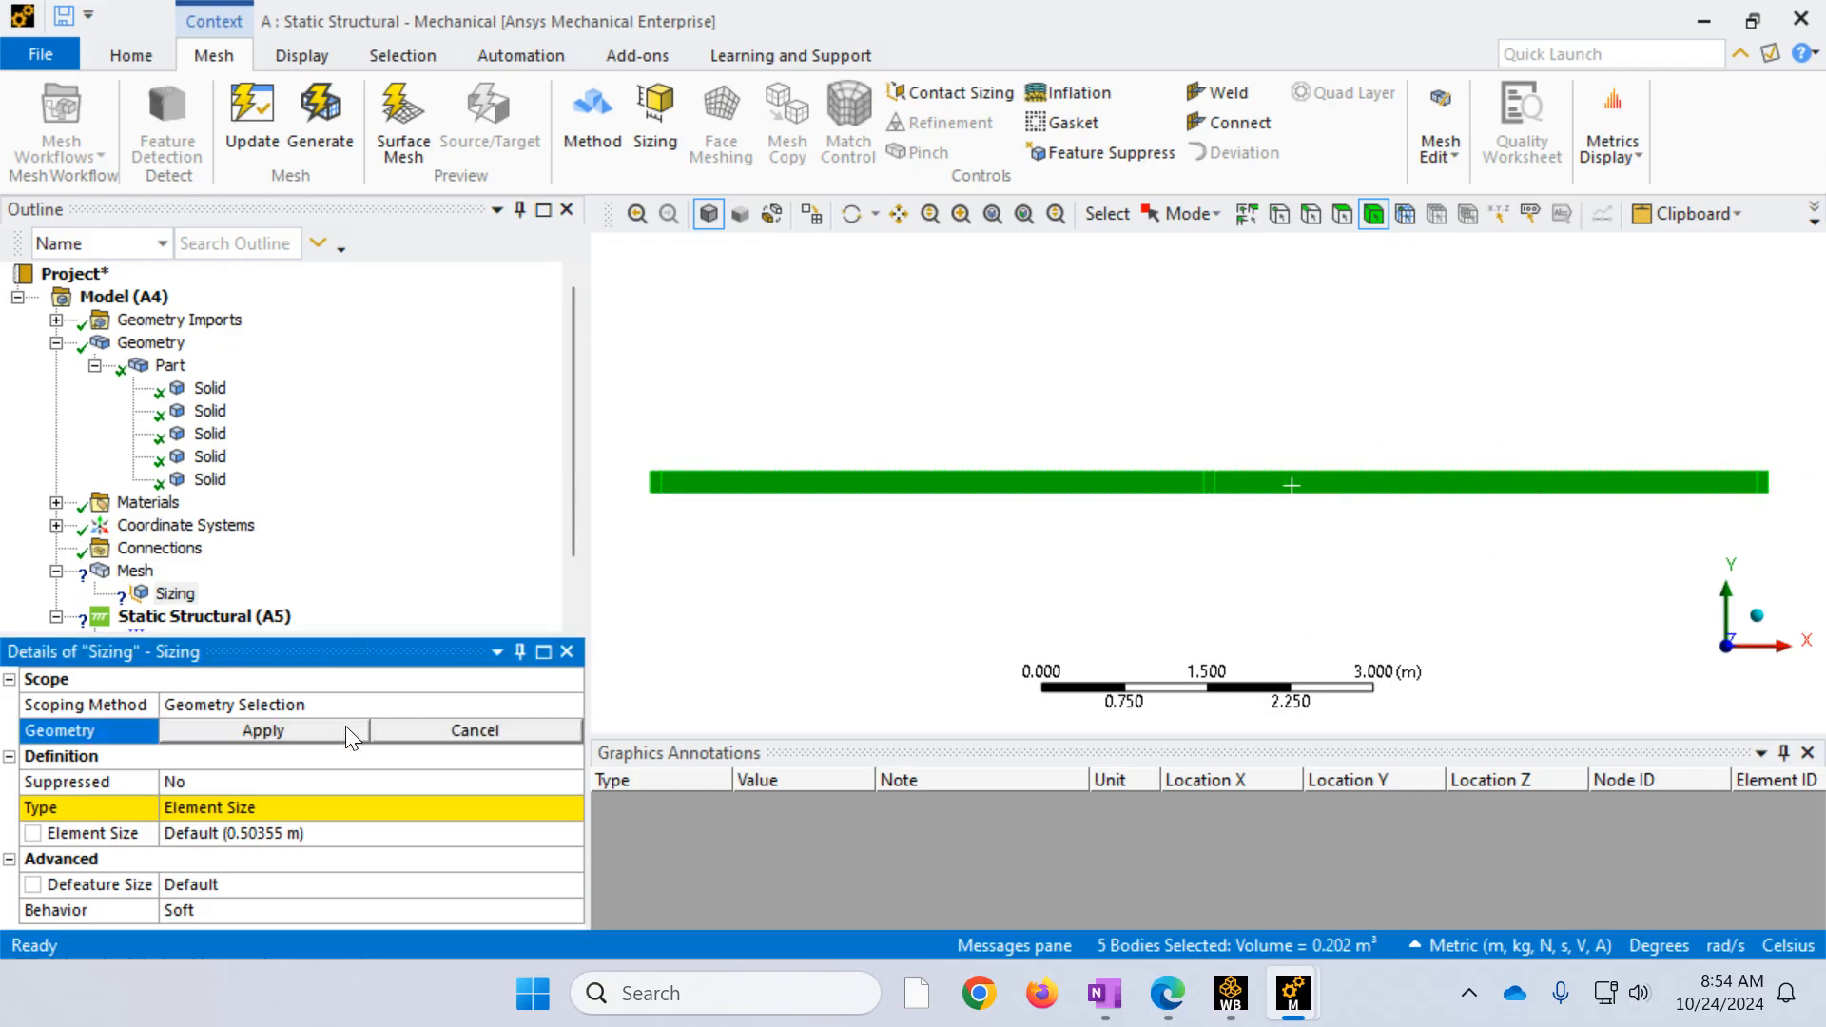
{"action": "left_click", "coordinate": [230, 729]}
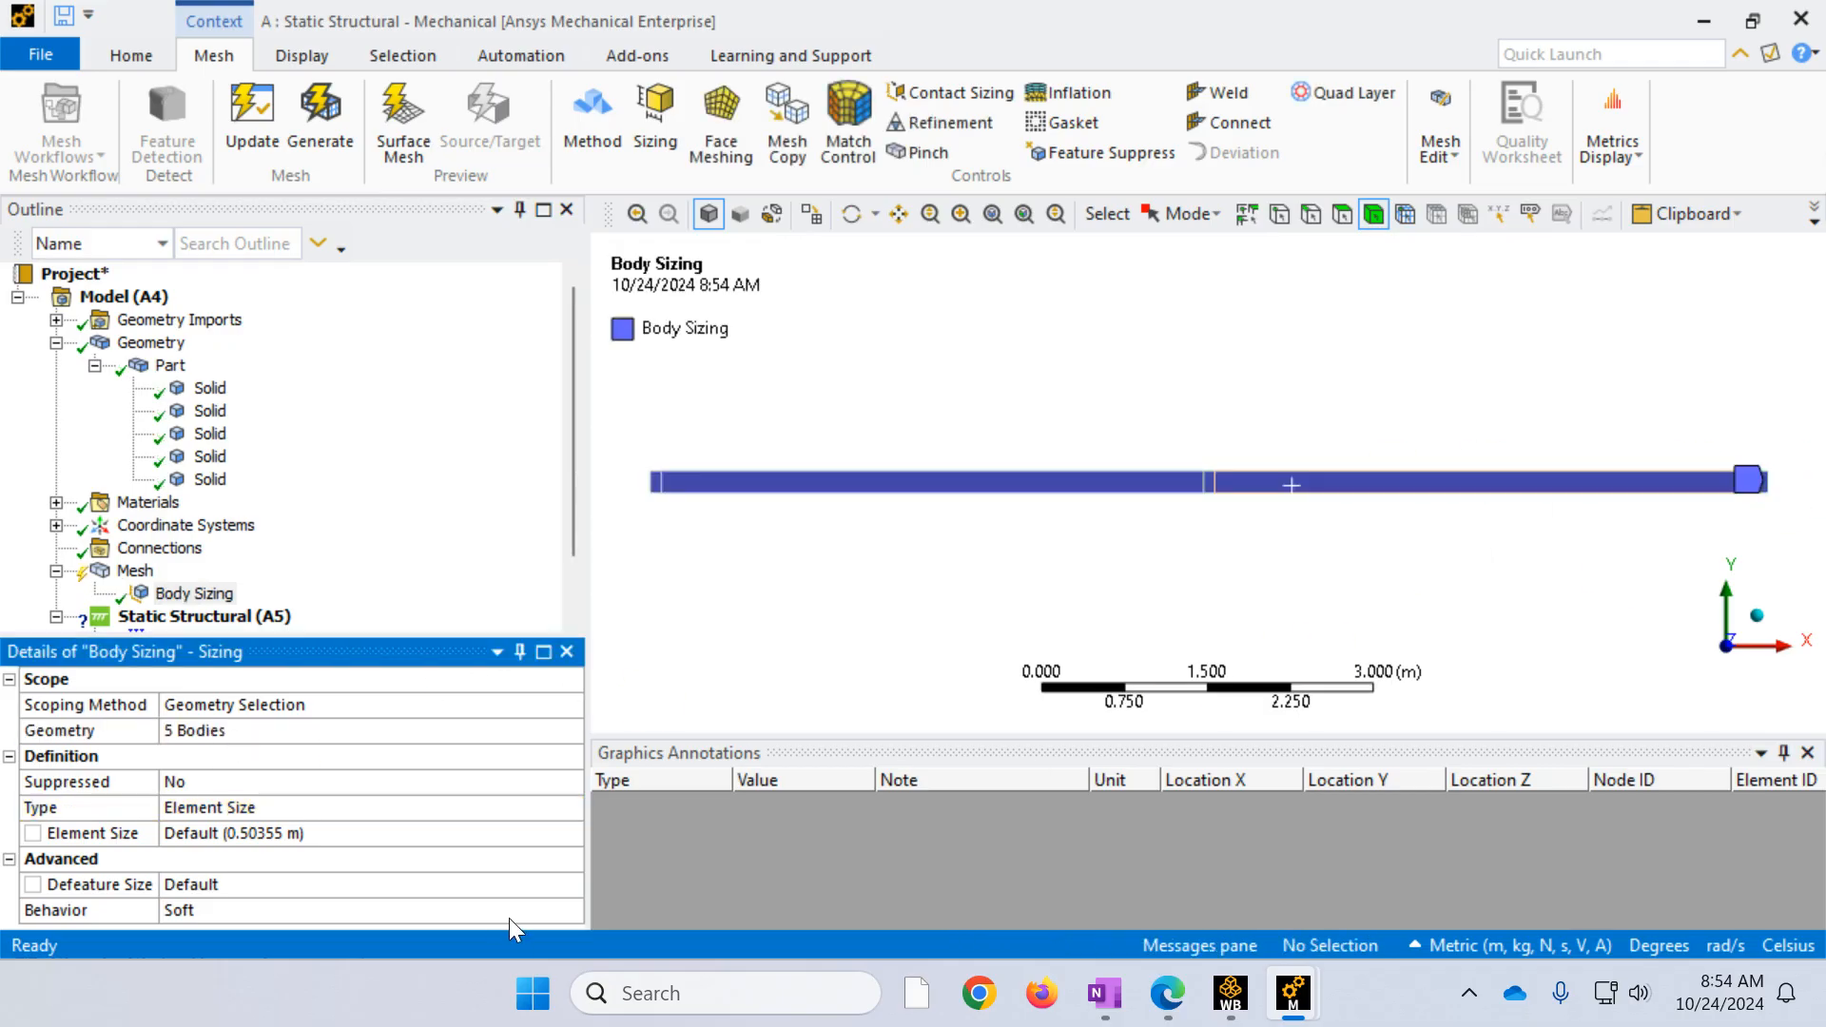
Step: Set the body sizing's element size to 0.1 m, regenerate the mesh and display it
{"action": "left_click", "coordinate": [254, 836]}
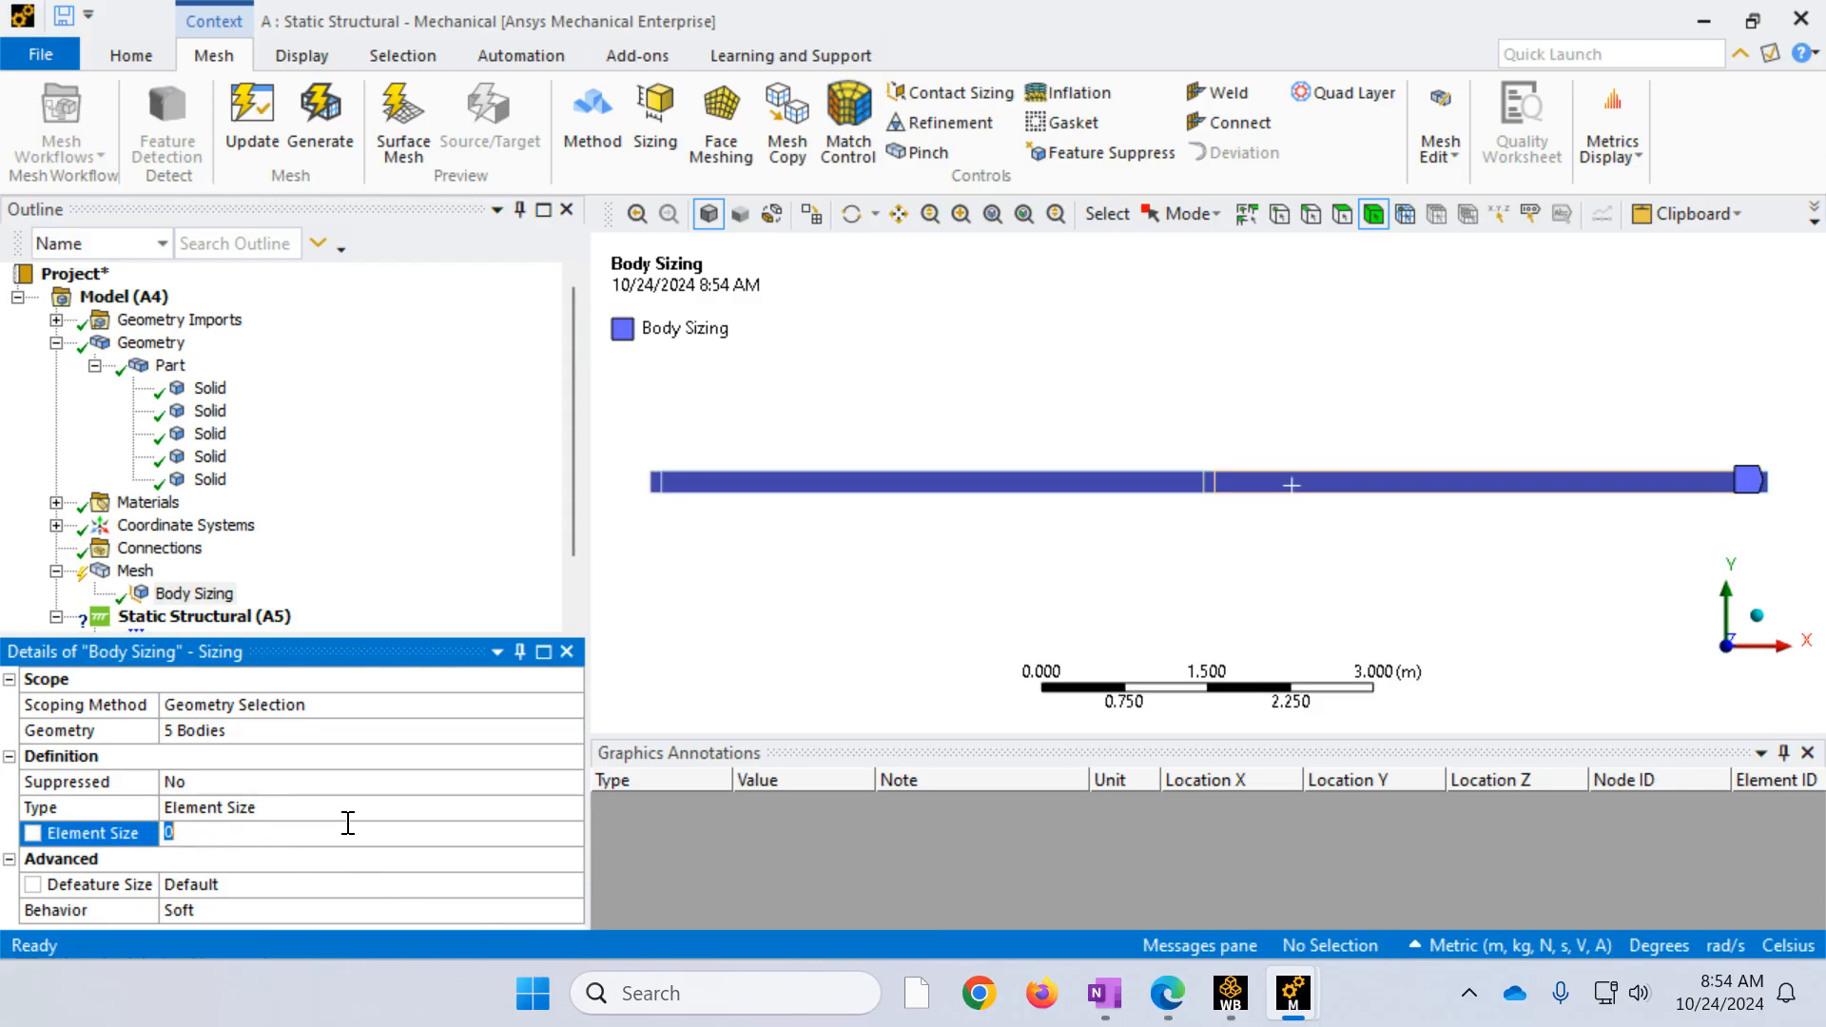
{"action": "type", "text": ".1"}
{"action": "key", "text": "Return"}
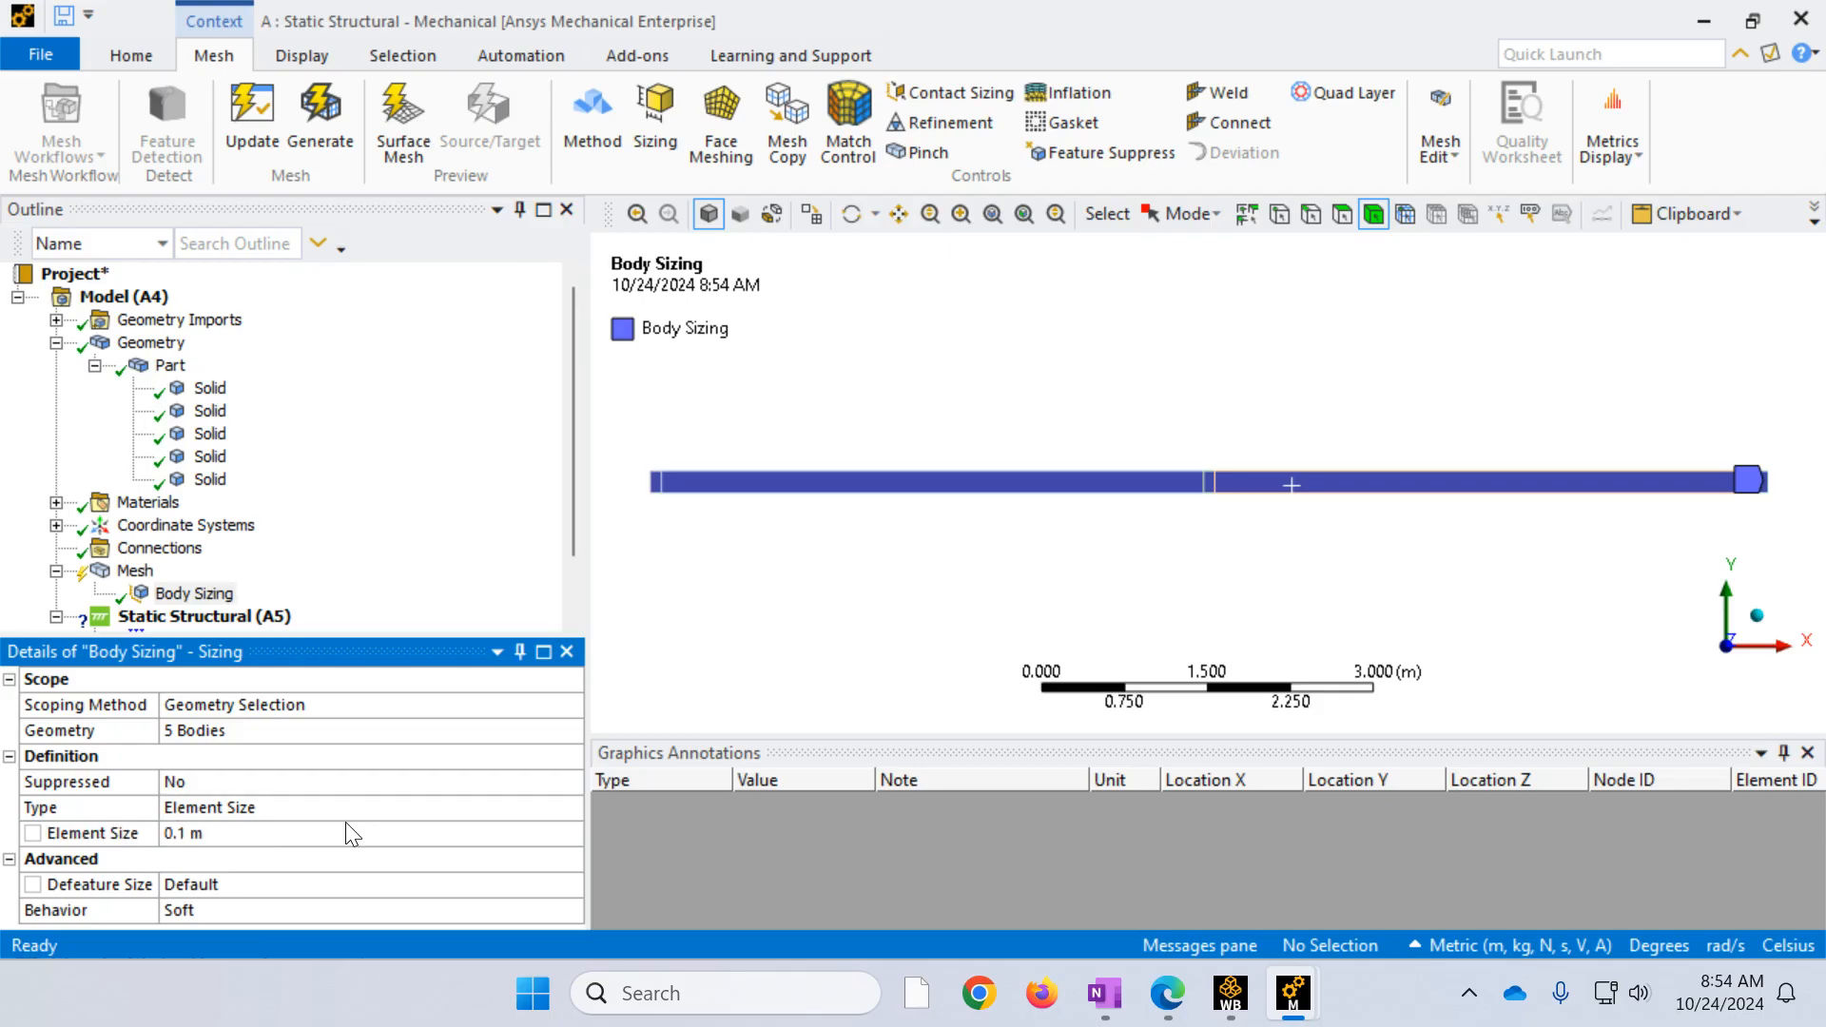
{"action": "left_click", "coordinate": [327, 130]}
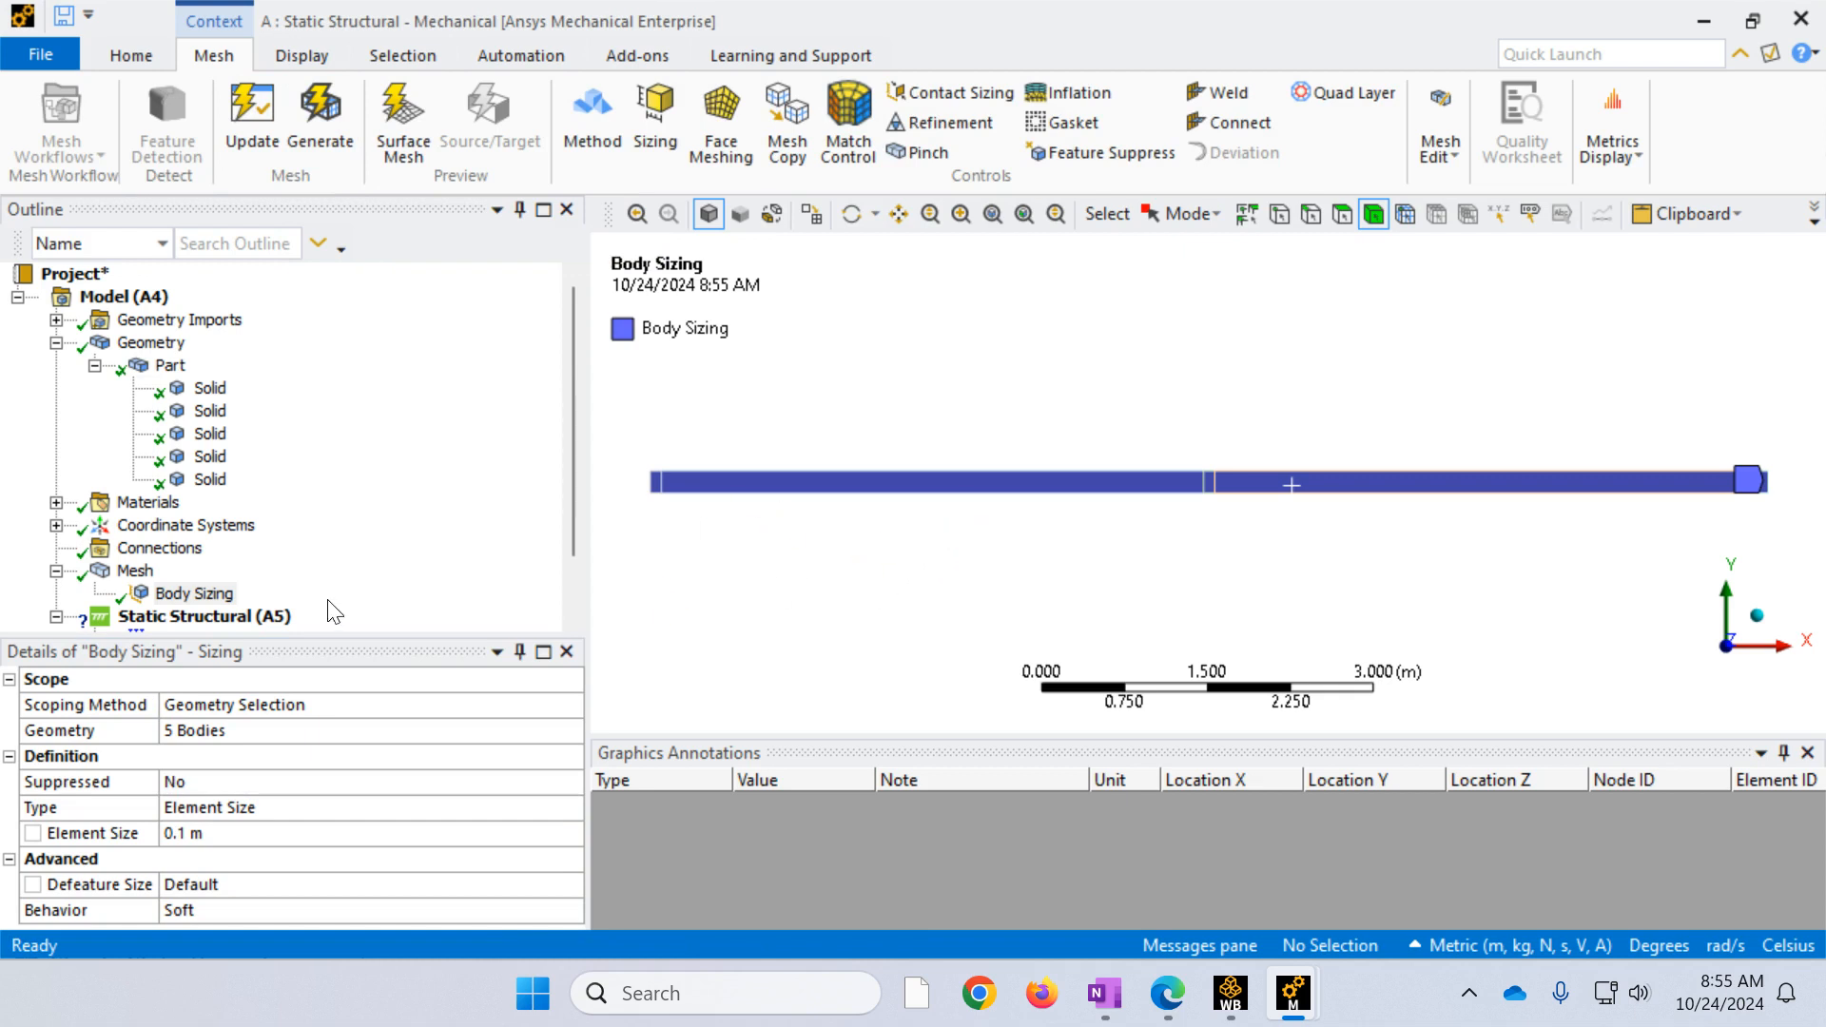
{"action": "left_click", "coordinate": [134, 570]}
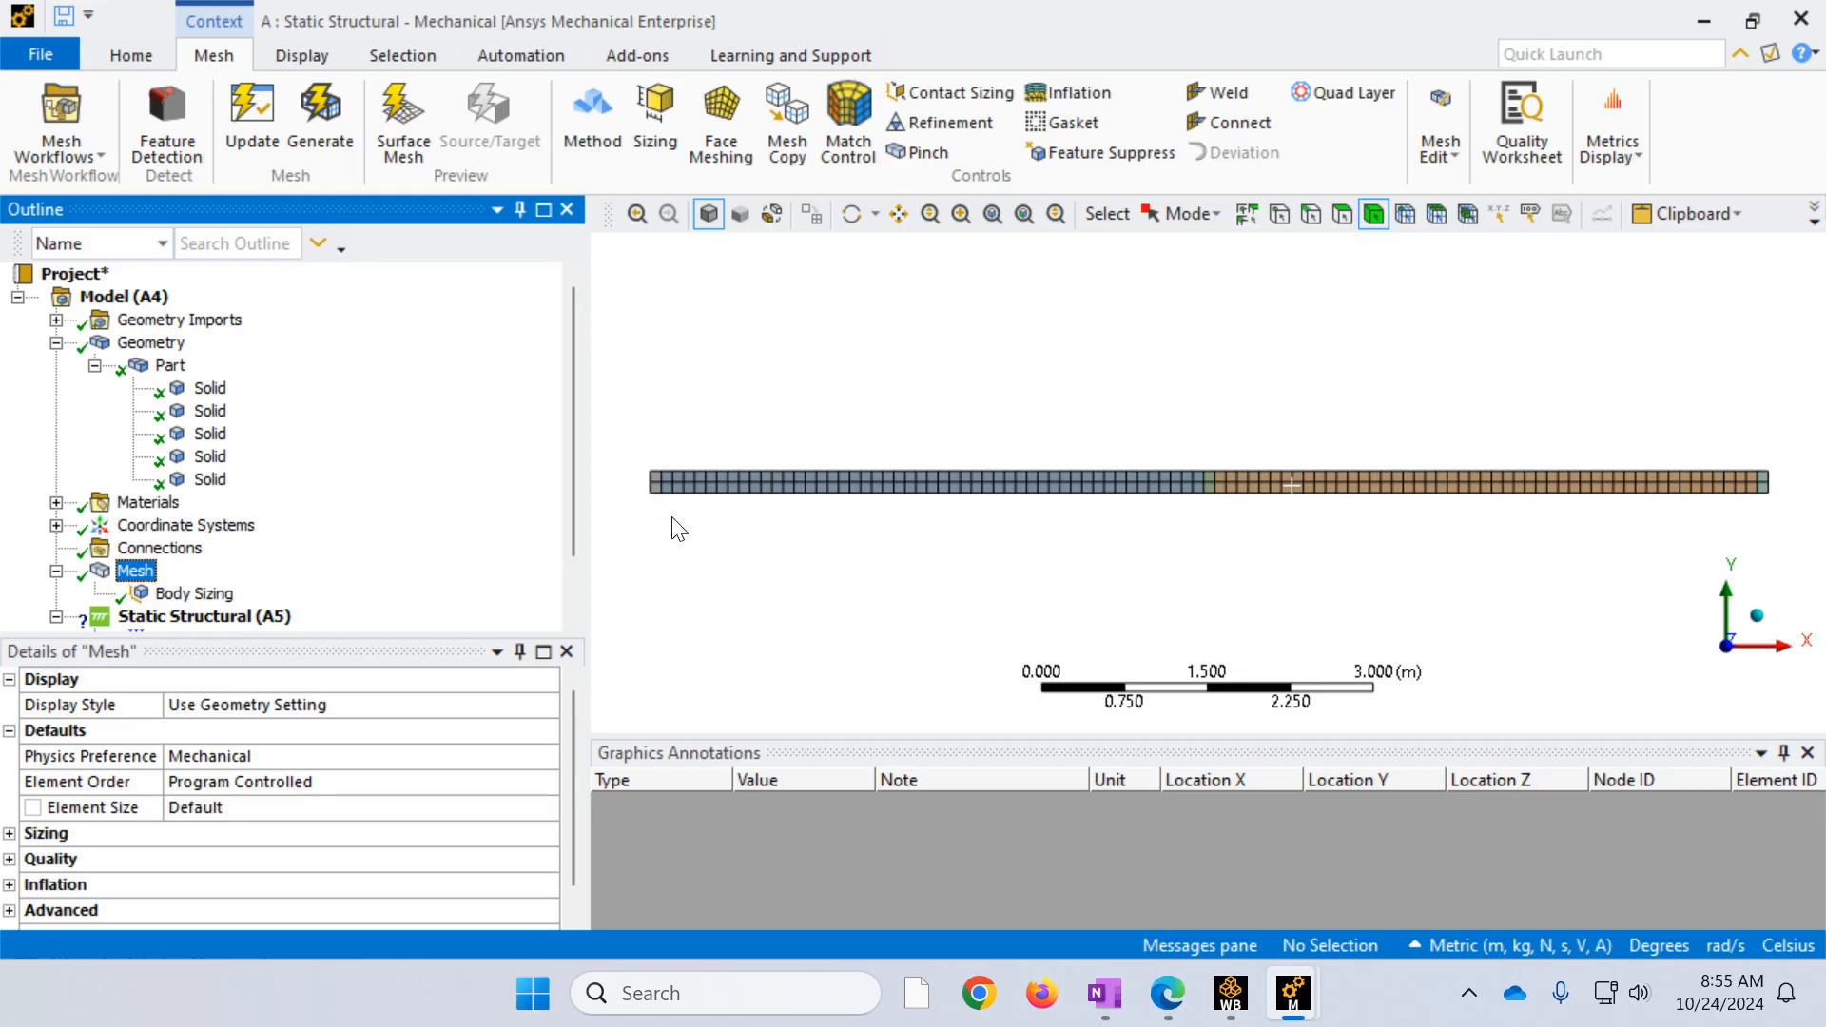
Step: Examine the refined mesh at the beam's left end, around the short middle body and at its right end
{"action": "scroll", "coordinate": [656, 532], "scroll_direction": "up", "scroll_amount": 2}
{"action": "scroll", "coordinate": [656, 532], "scroll_direction": "down", "scroll_amount": 3}
{"action": "right_click_drag", "start_coordinate": [785, 554], "coordinate": [744, 442]}
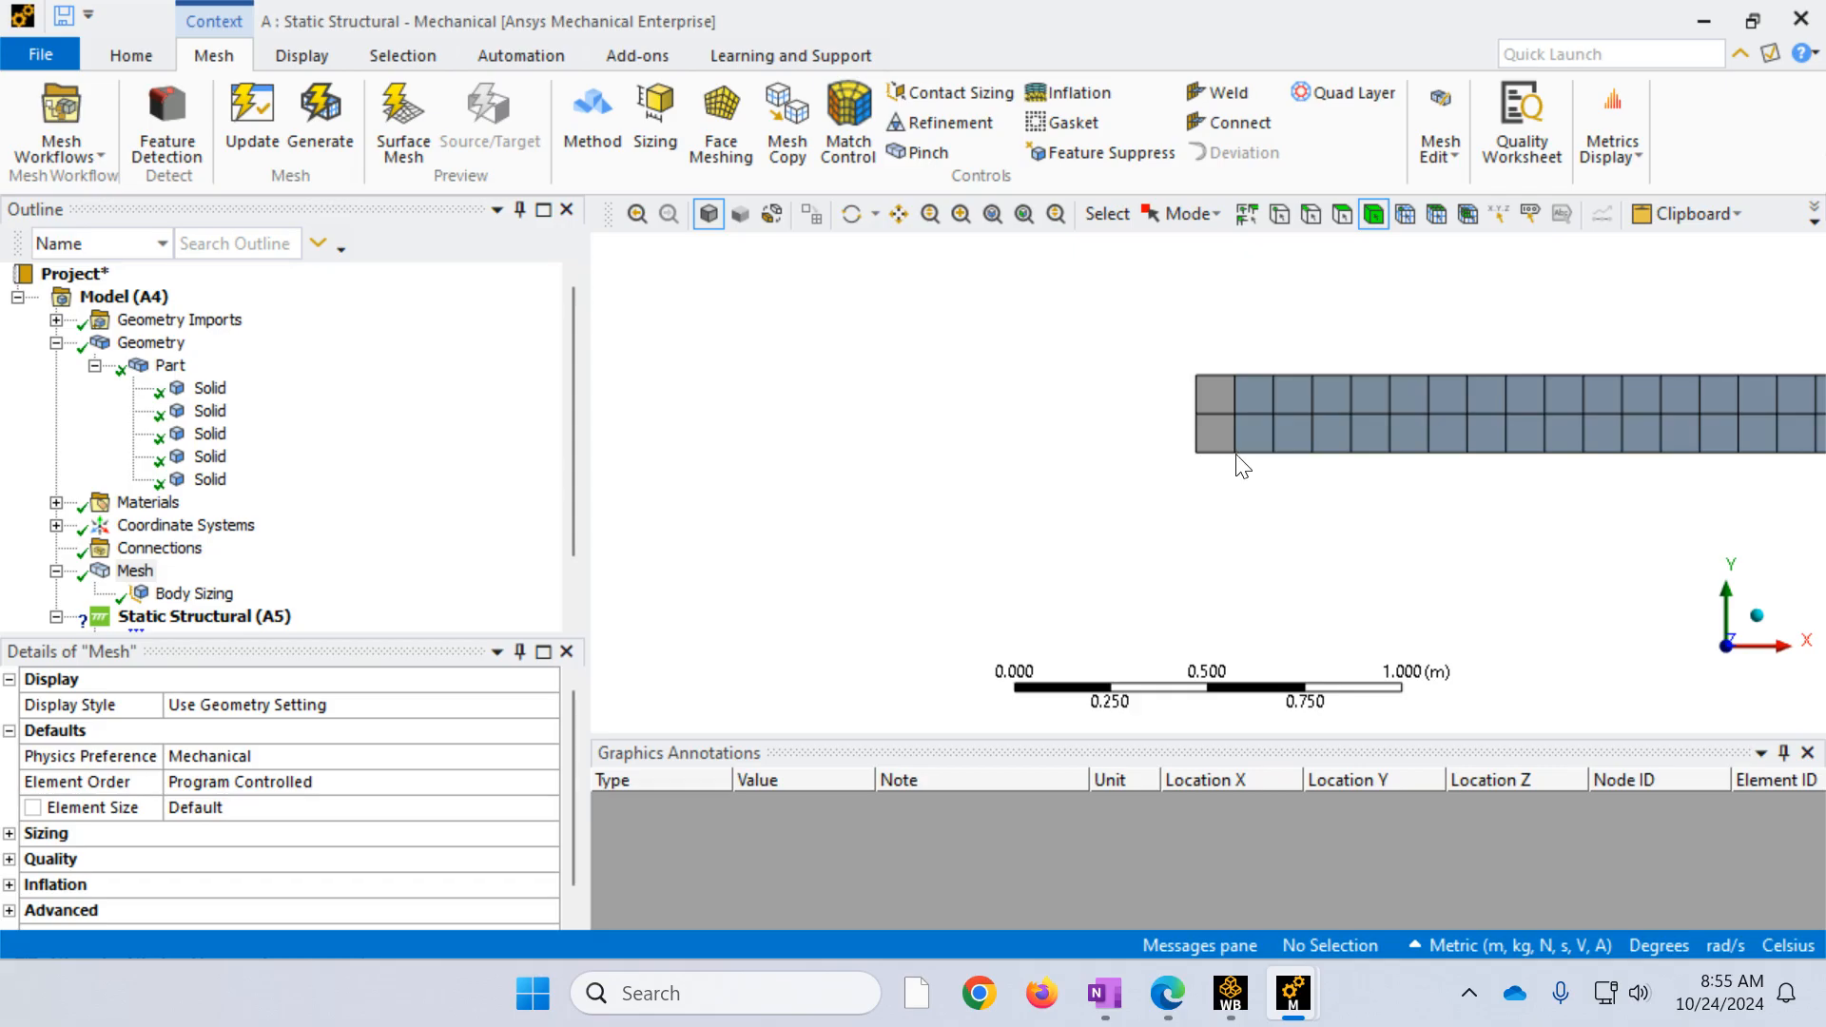
{"action": "scroll", "coordinate": [1255, 466], "scroll_direction": "down", "scroll_amount": 5}
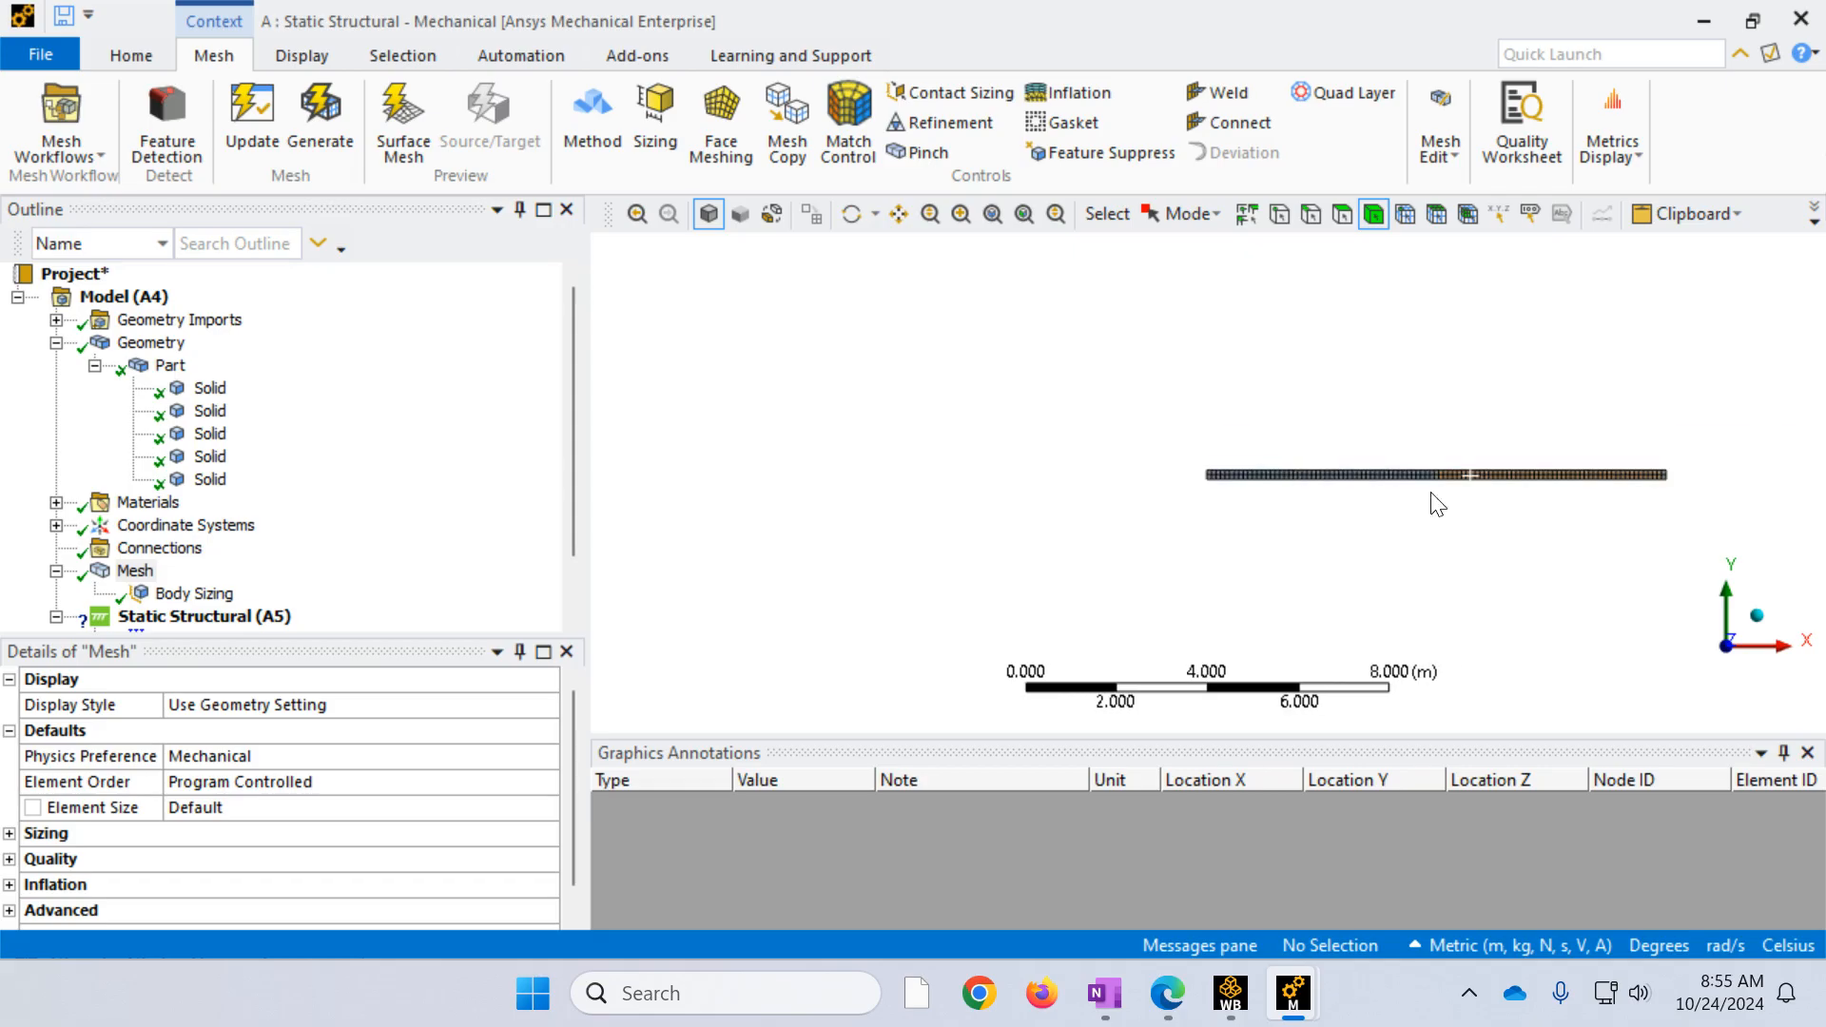
{"action": "right_click_drag", "start_coordinate": [1488, 518], "coordinate": [1447, 454]}
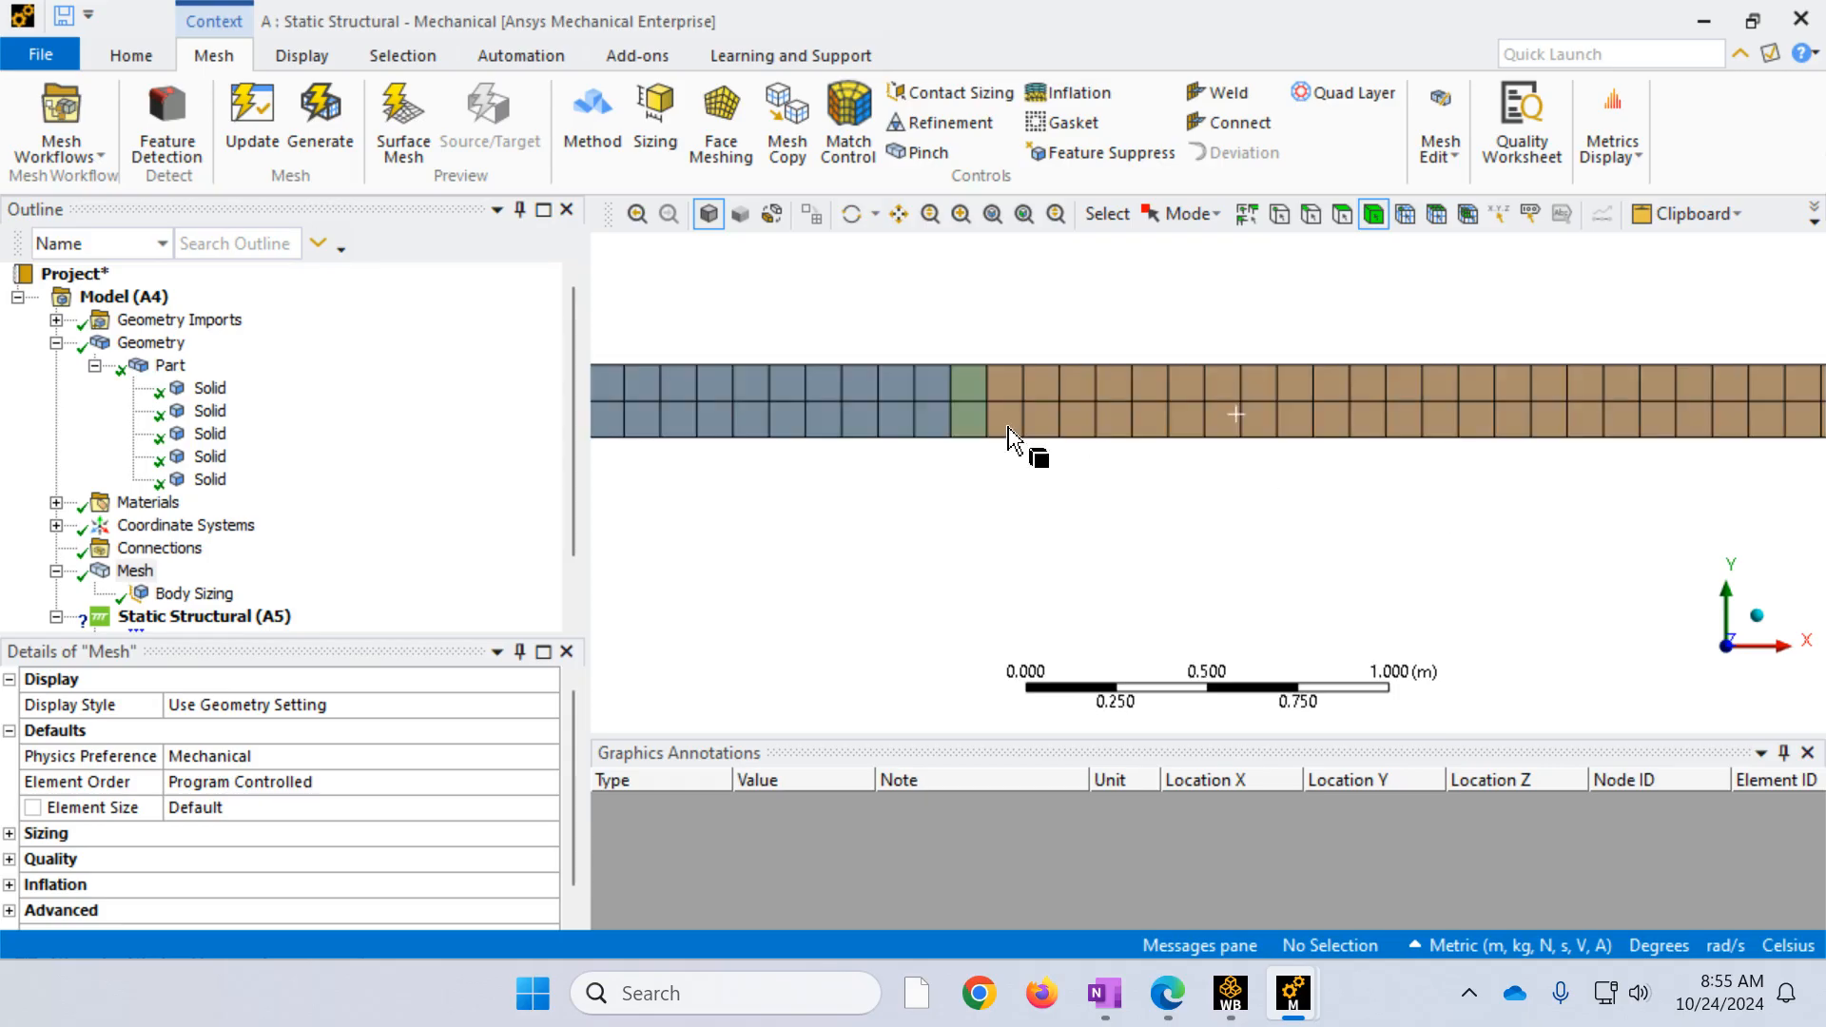
{"action": "scroll", "coordinate": [984, 476], "scroll_direction": "down", "scroll_amount": 3}
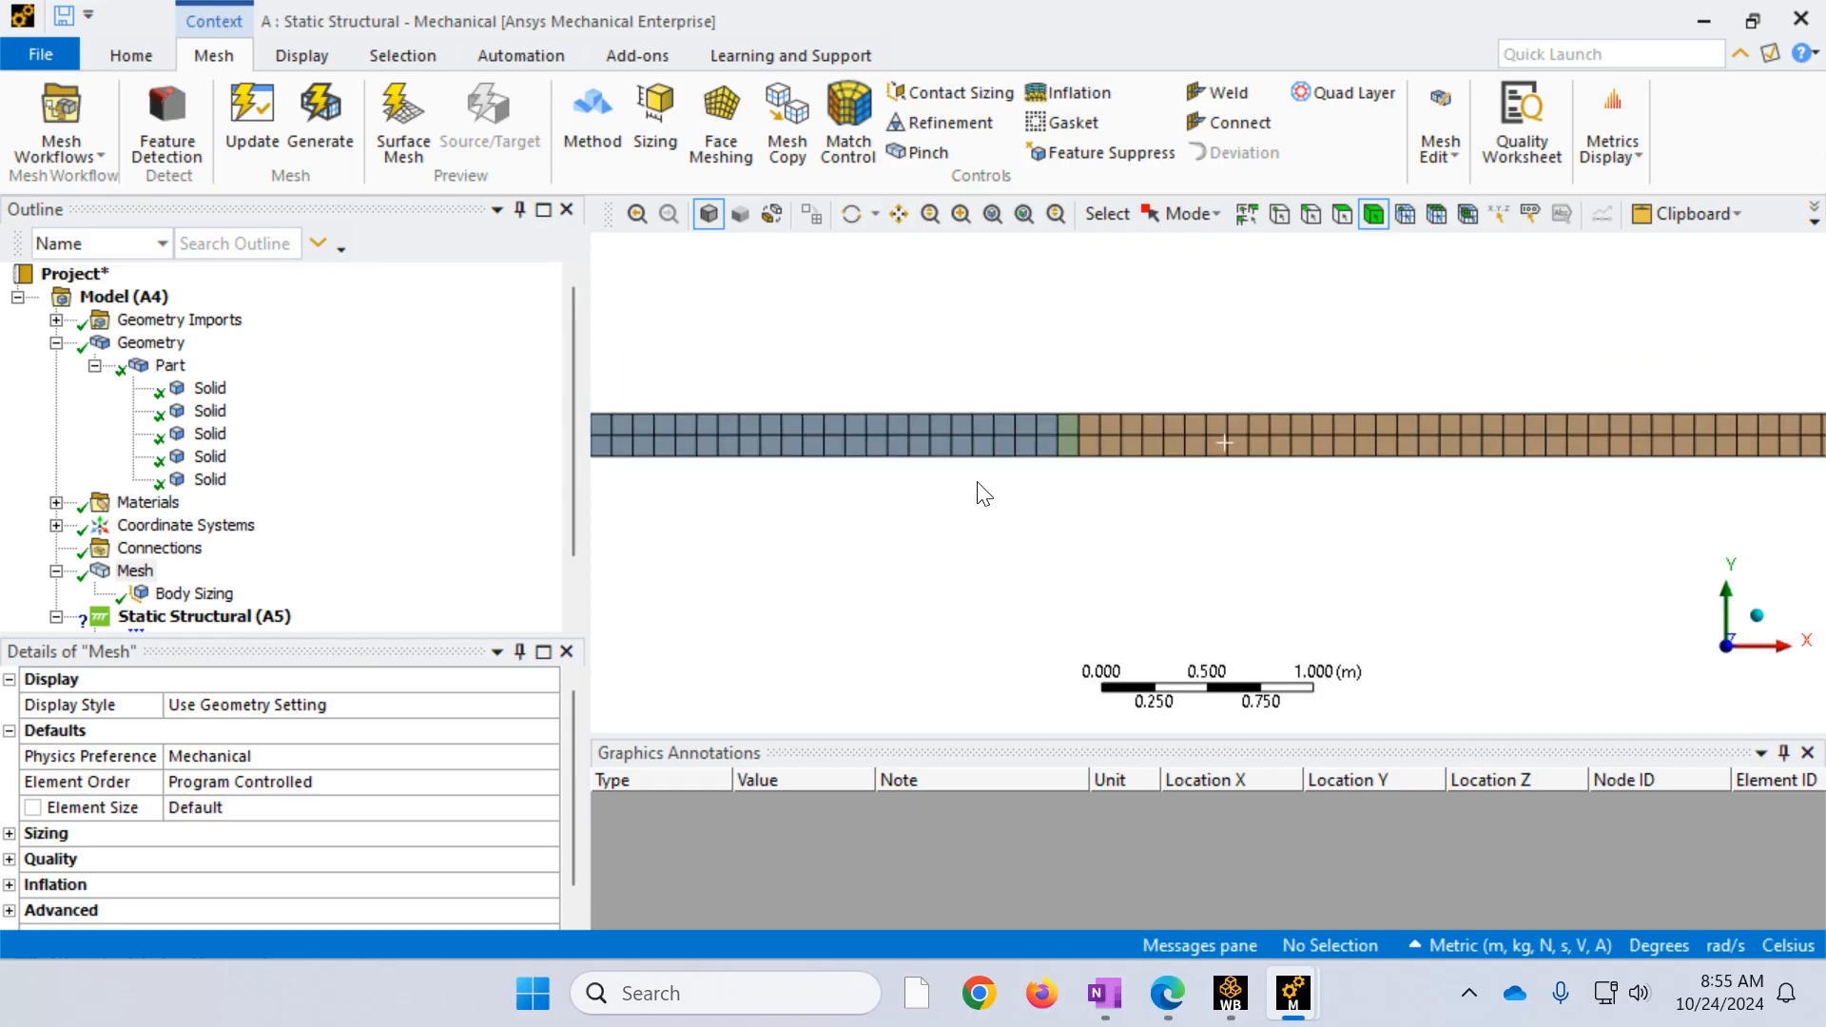
{"action": "right_click_drag", "start_coordinate": [1589, 494], "coordinate": [1555, 423]}
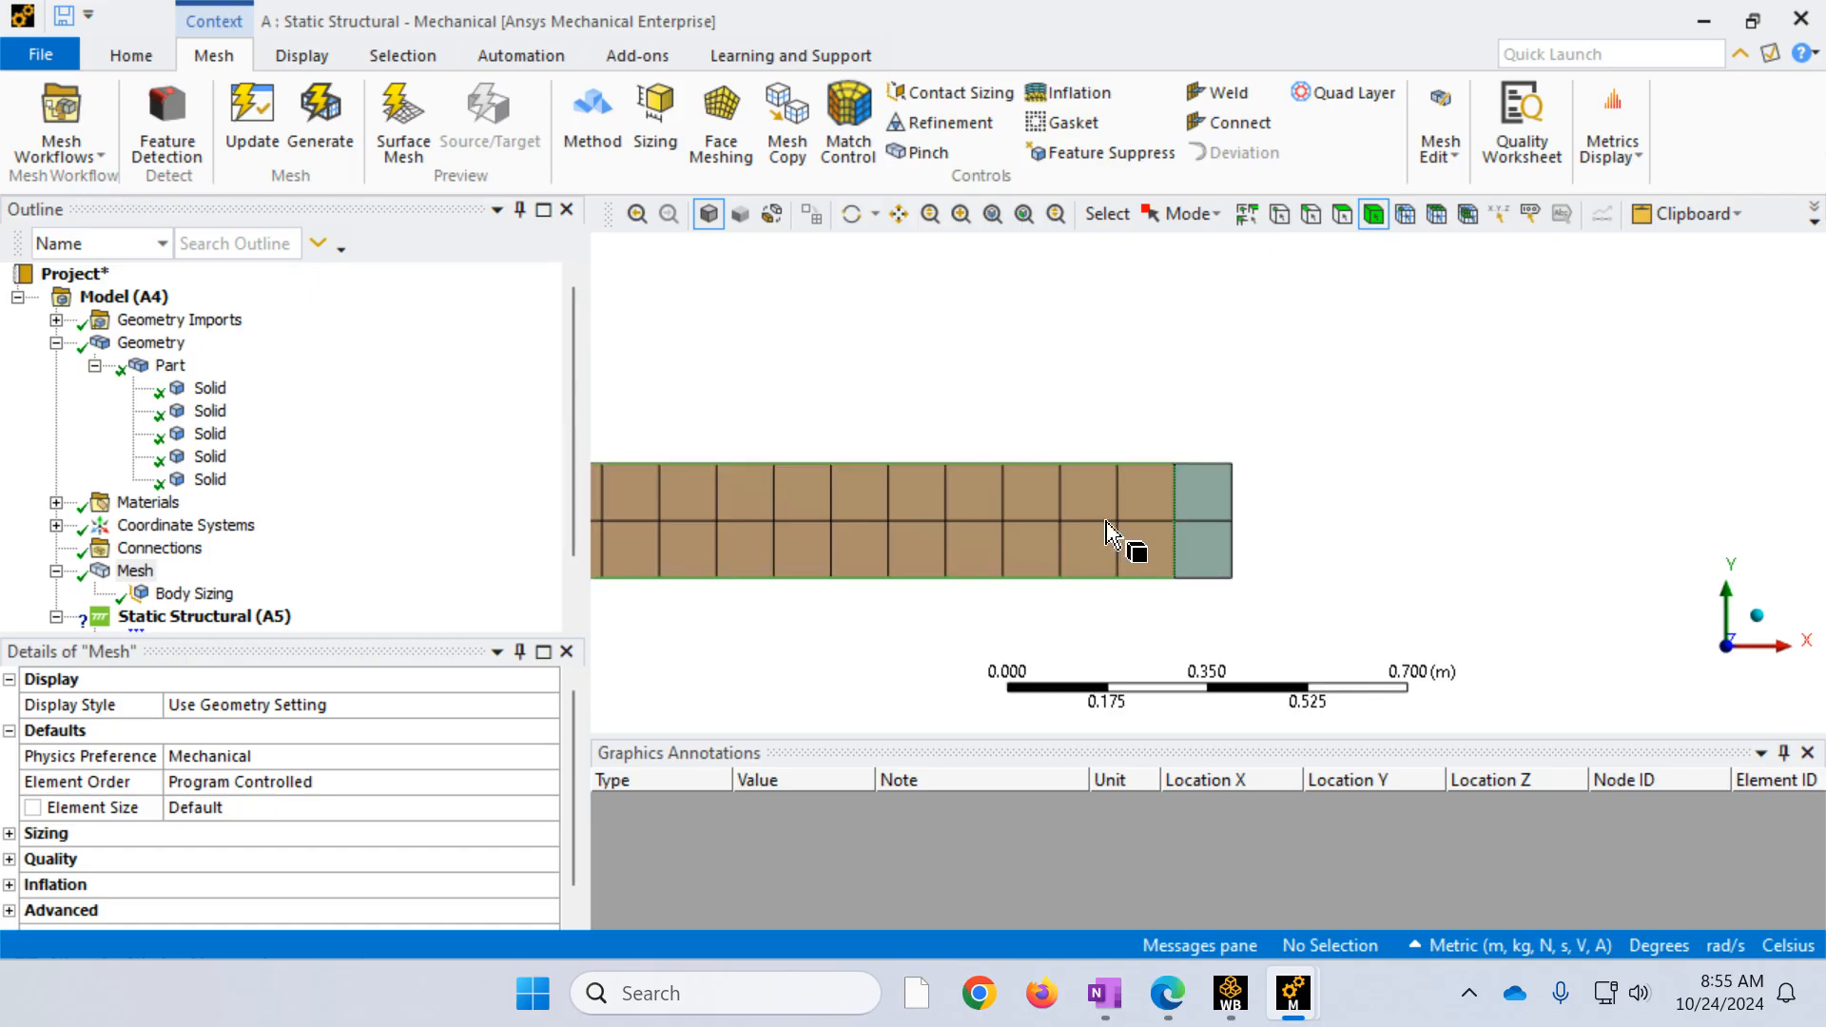
{"action": "scroll", "coordinate": [1078, 493], "scroll_direction": "down", "scroll_amount": 2}
{"action": "scroll", "coordinate": [1077, 492], "scroll_direction": "down", "scroll_amount": 10}
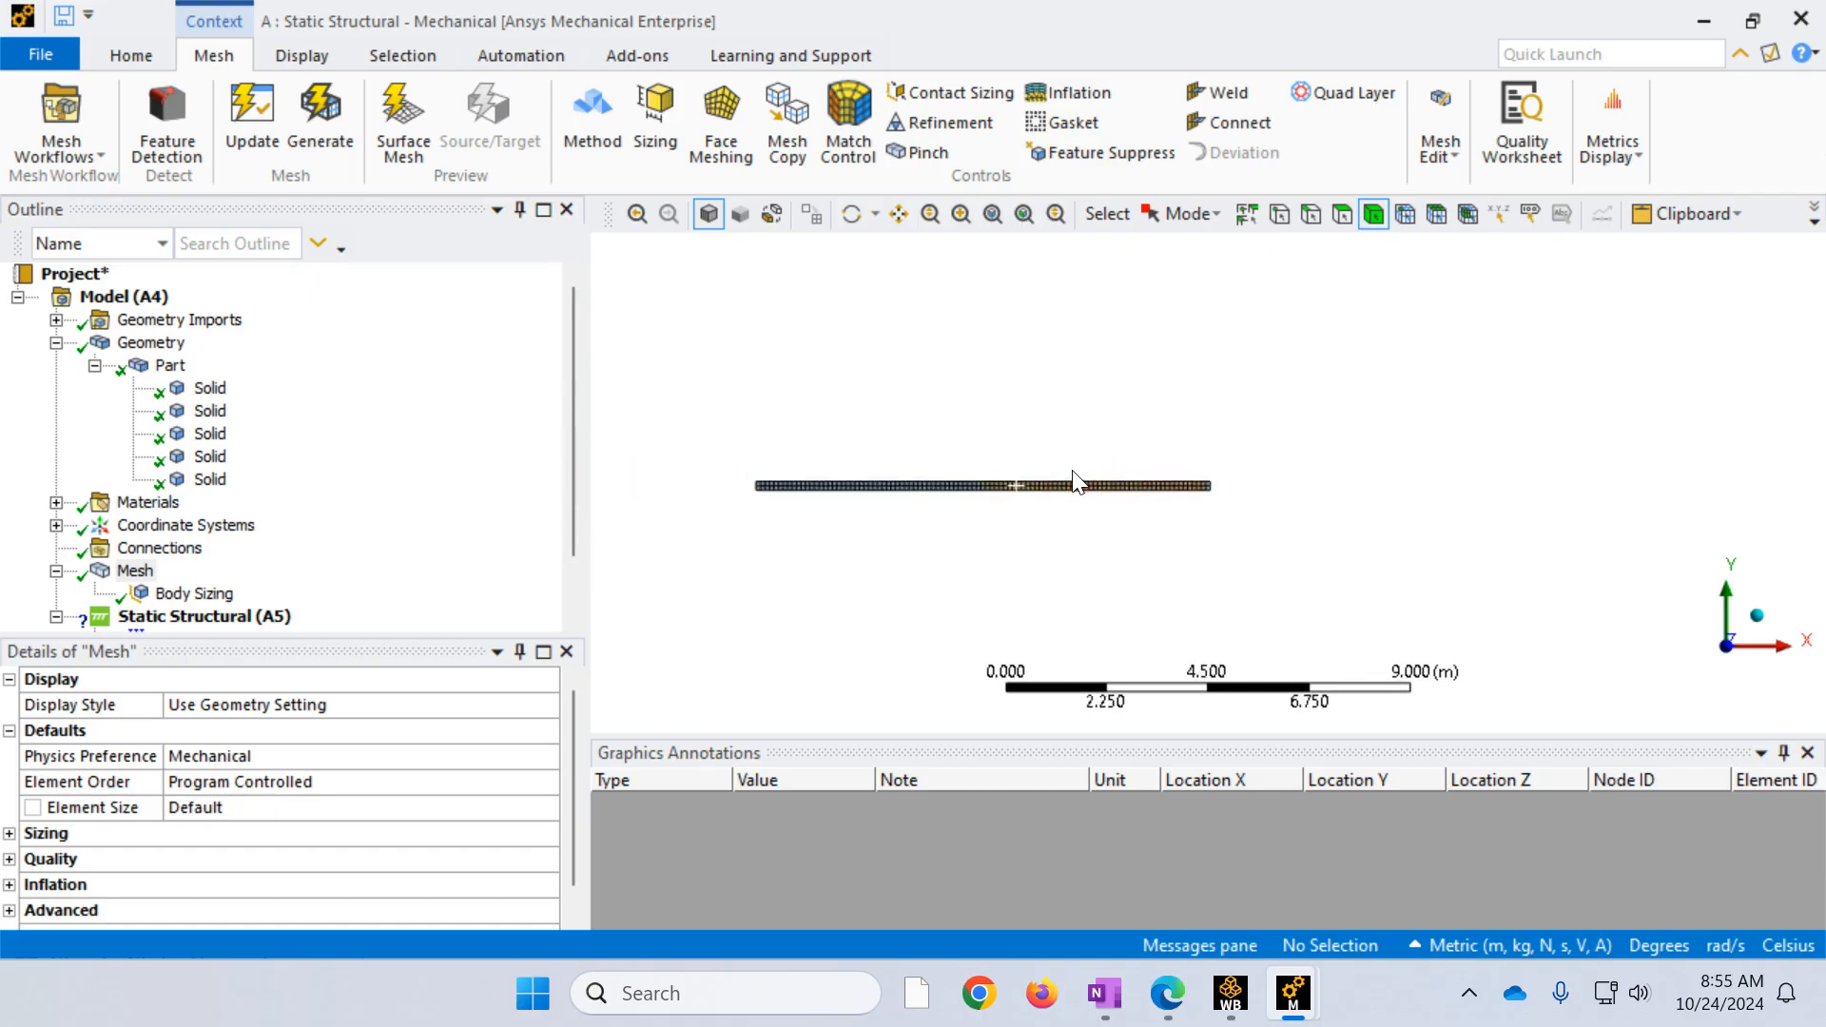
{"action": "scroll", "coordinate": [744, 544], "scroll_direction": "down", "scroll_amount": 4}
{"action": "scroll", "coordinate": [765, 540], "scroll_direction": "up", "scroll_amount": 7}
{"action": "scroll", "coordinate": [713, 514], "scroll_direction": "down", "scroll_amount": 2}
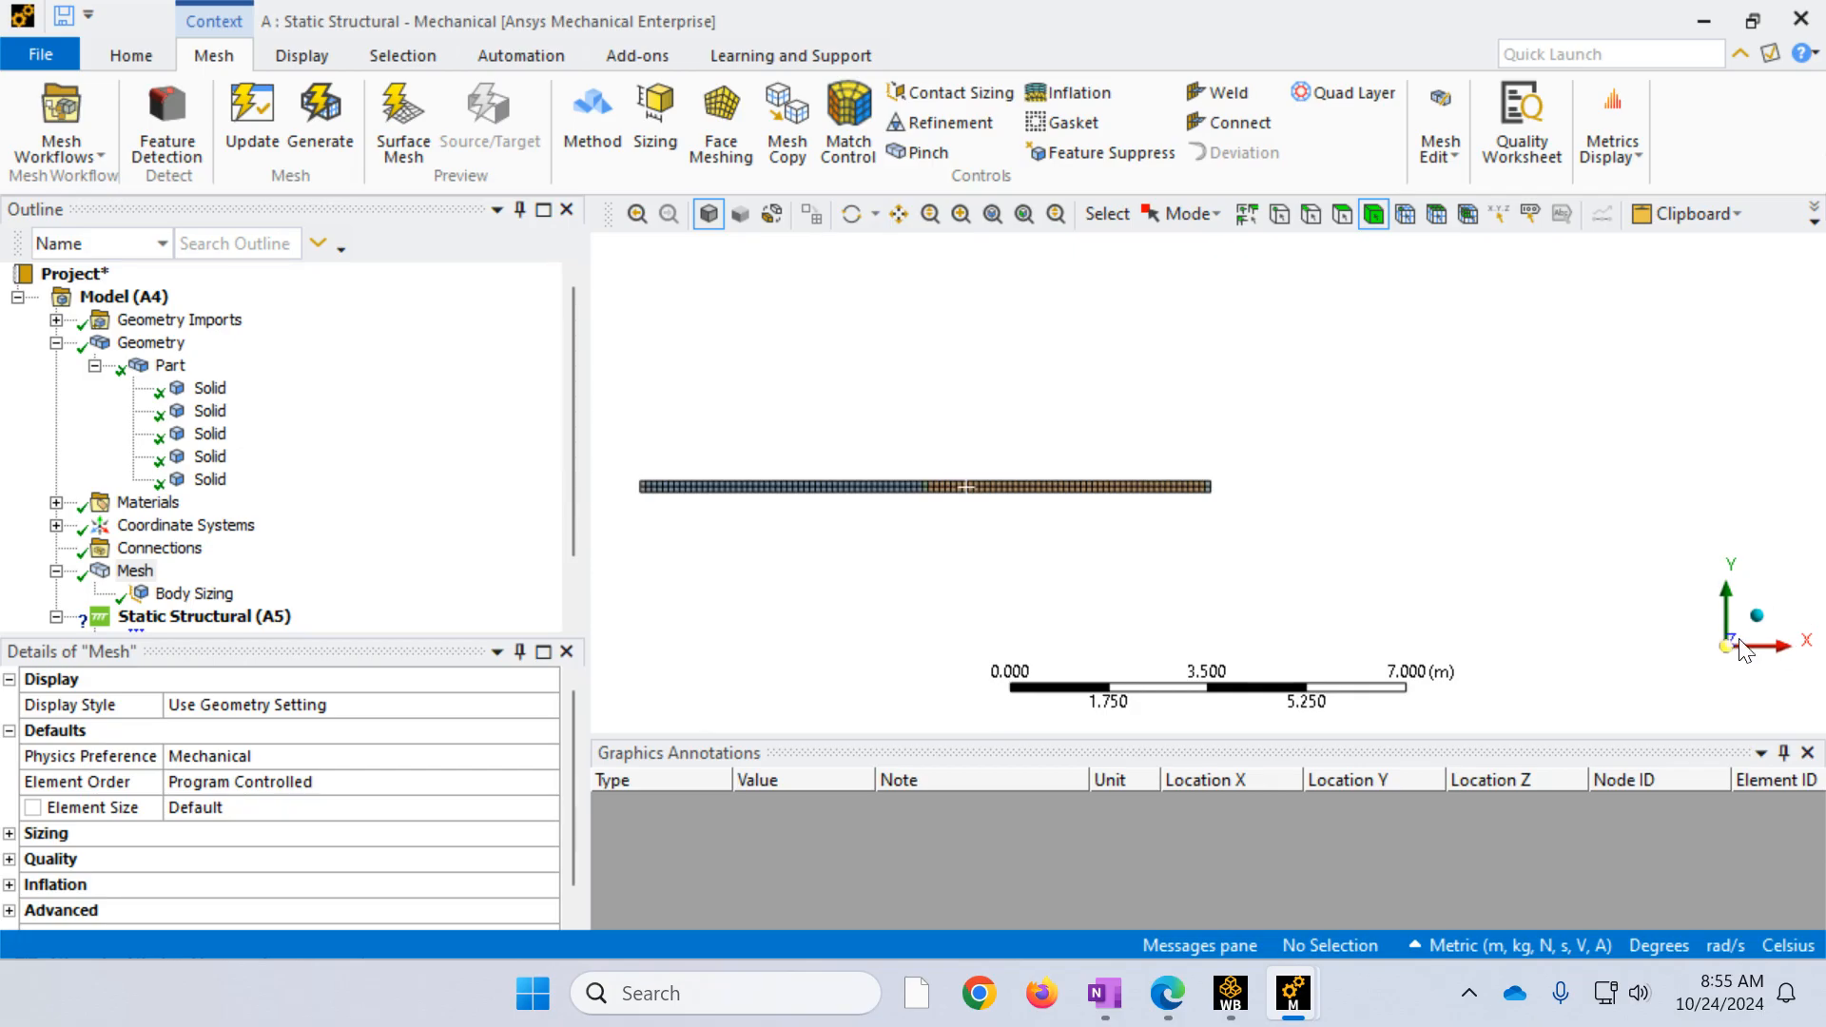
{"action": "scroll", "coordinate": [880, 527], "scroll_direction": "down", "scroll_amount": 1}
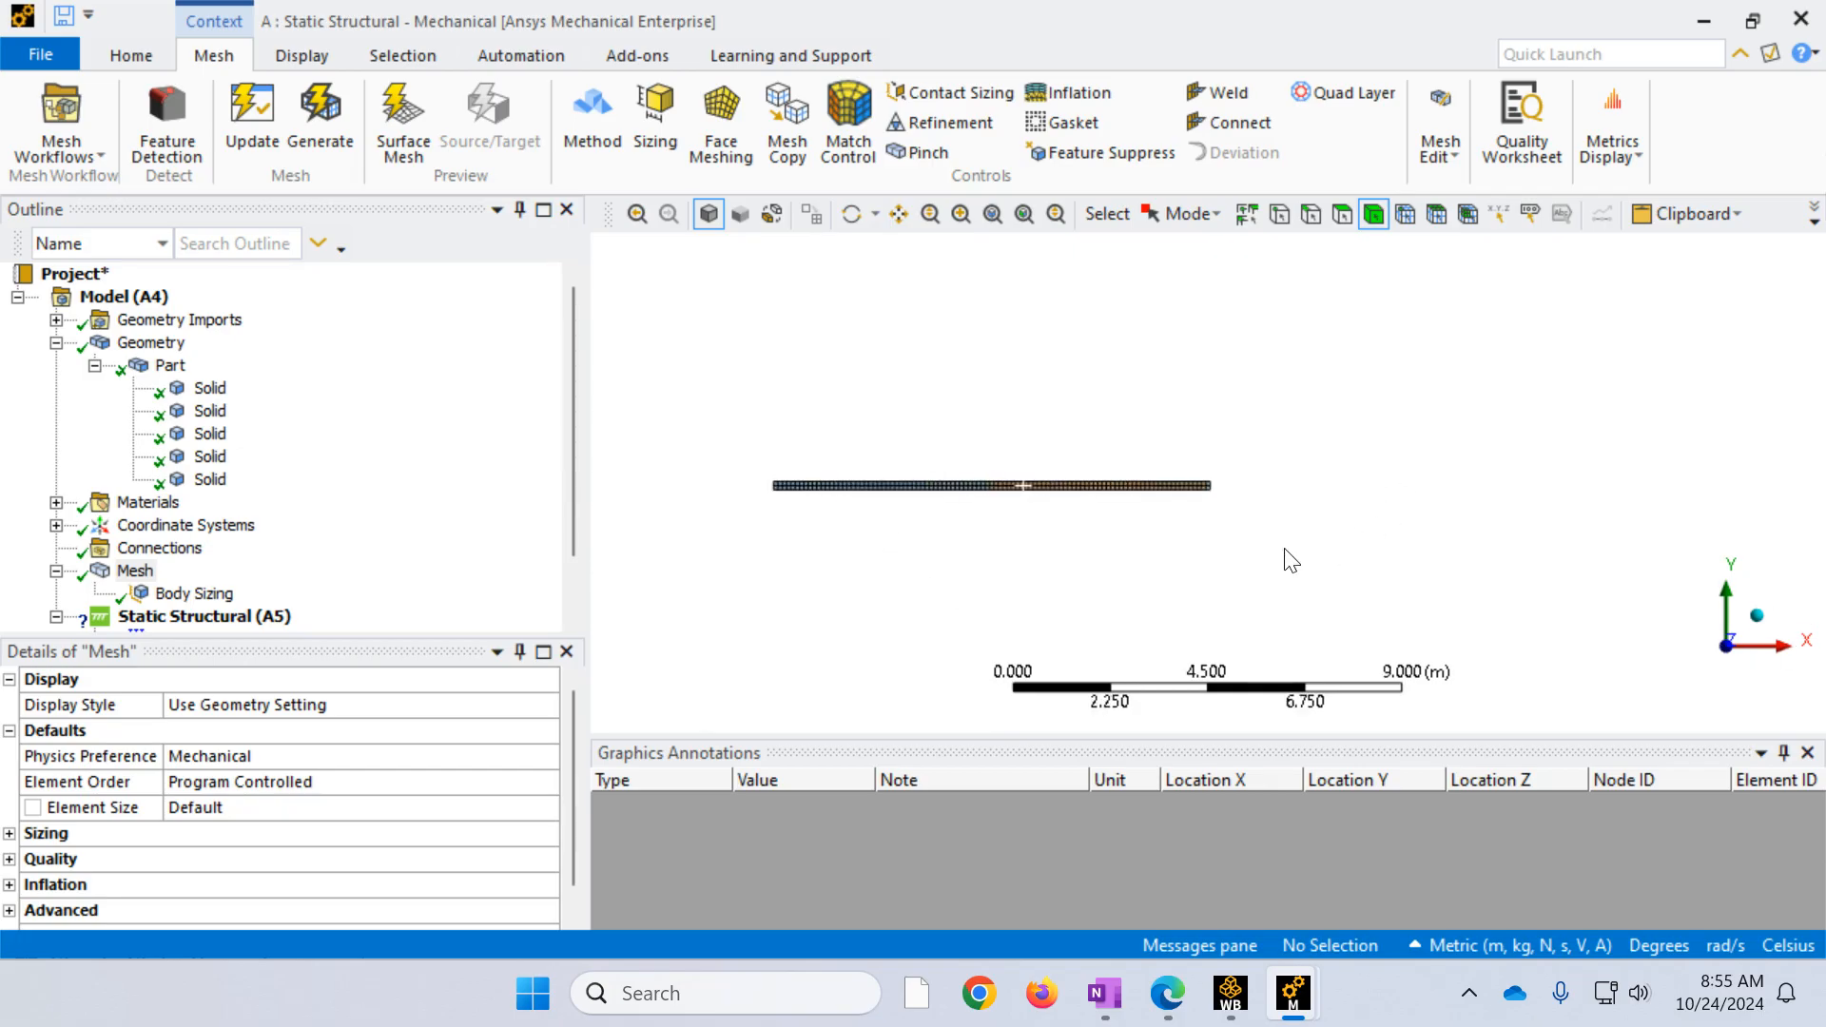
{"action": "right_click_drag", "start_coordinate": [1259, 524], "coordinate": [810, 455]}
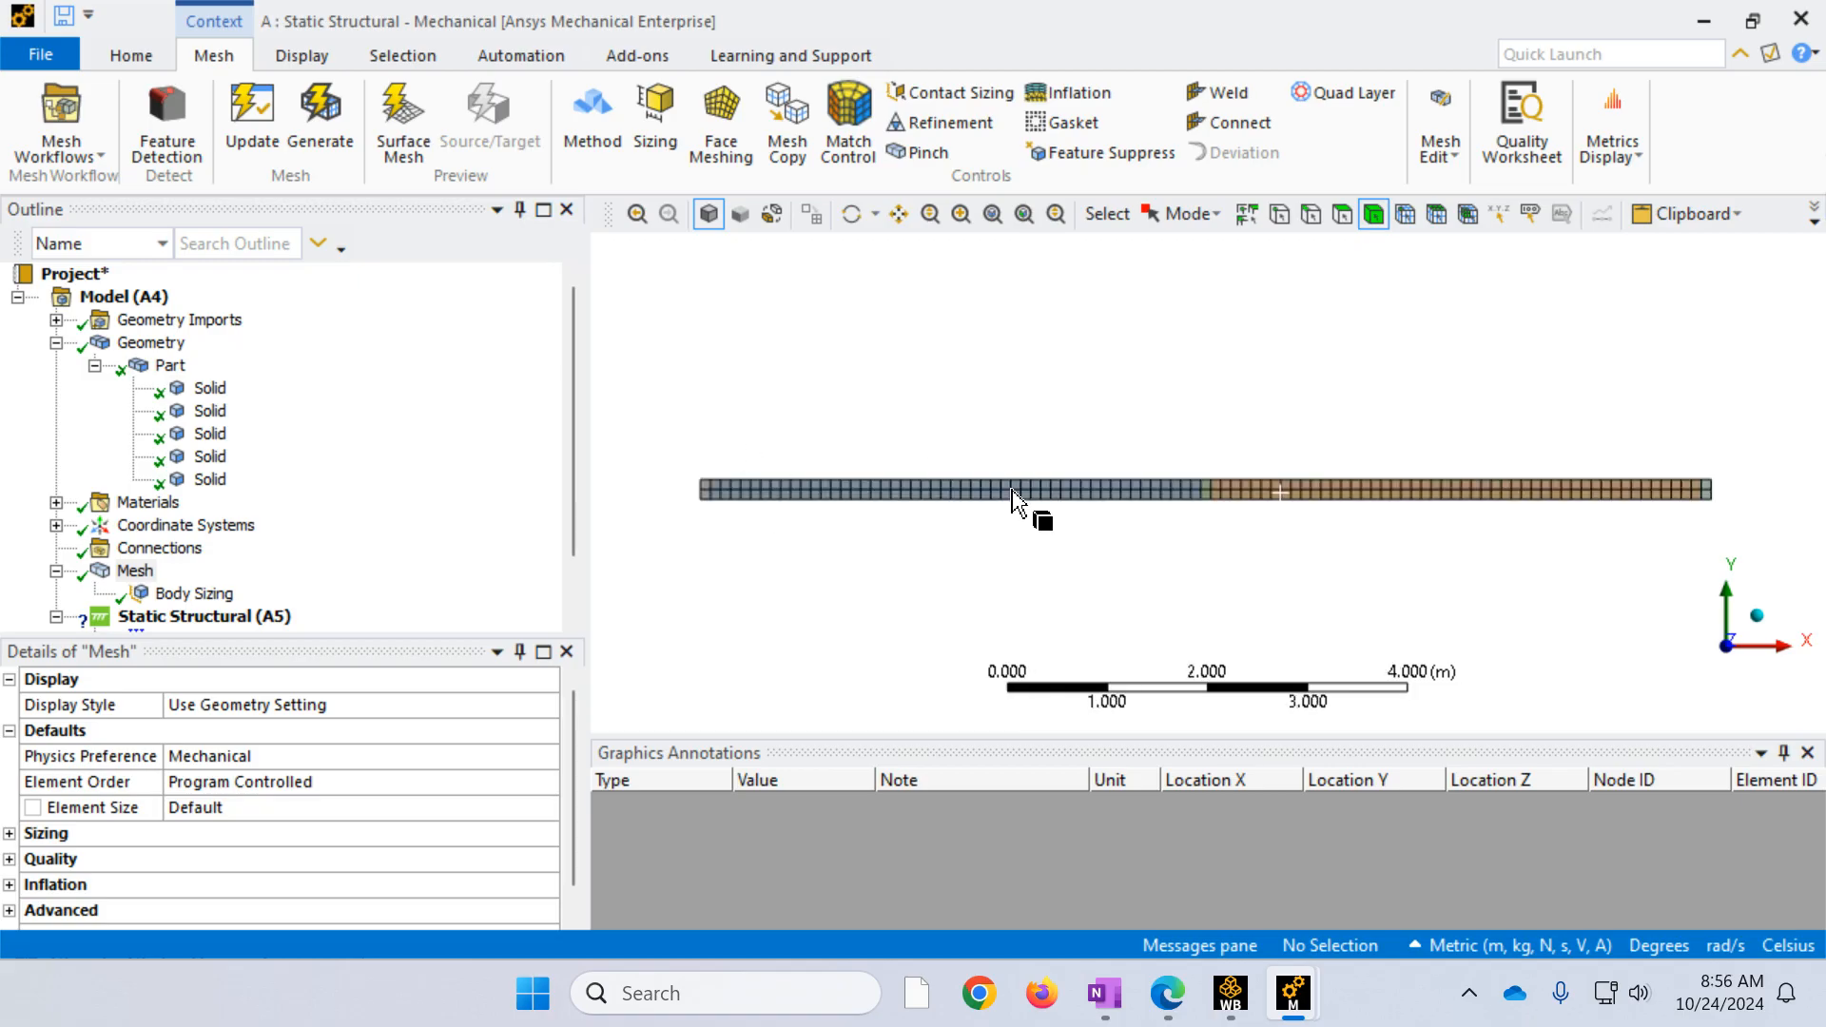
Step: Add a fixed support to the static structural analysis on the bottom face of the short body at the beam's left end
{"action": "scroll", "coordinate": [224, 428], "scroll_direction": "down", "scroll_amount": 1}
{"action": "left_click", "coordinate": [201, 548]}
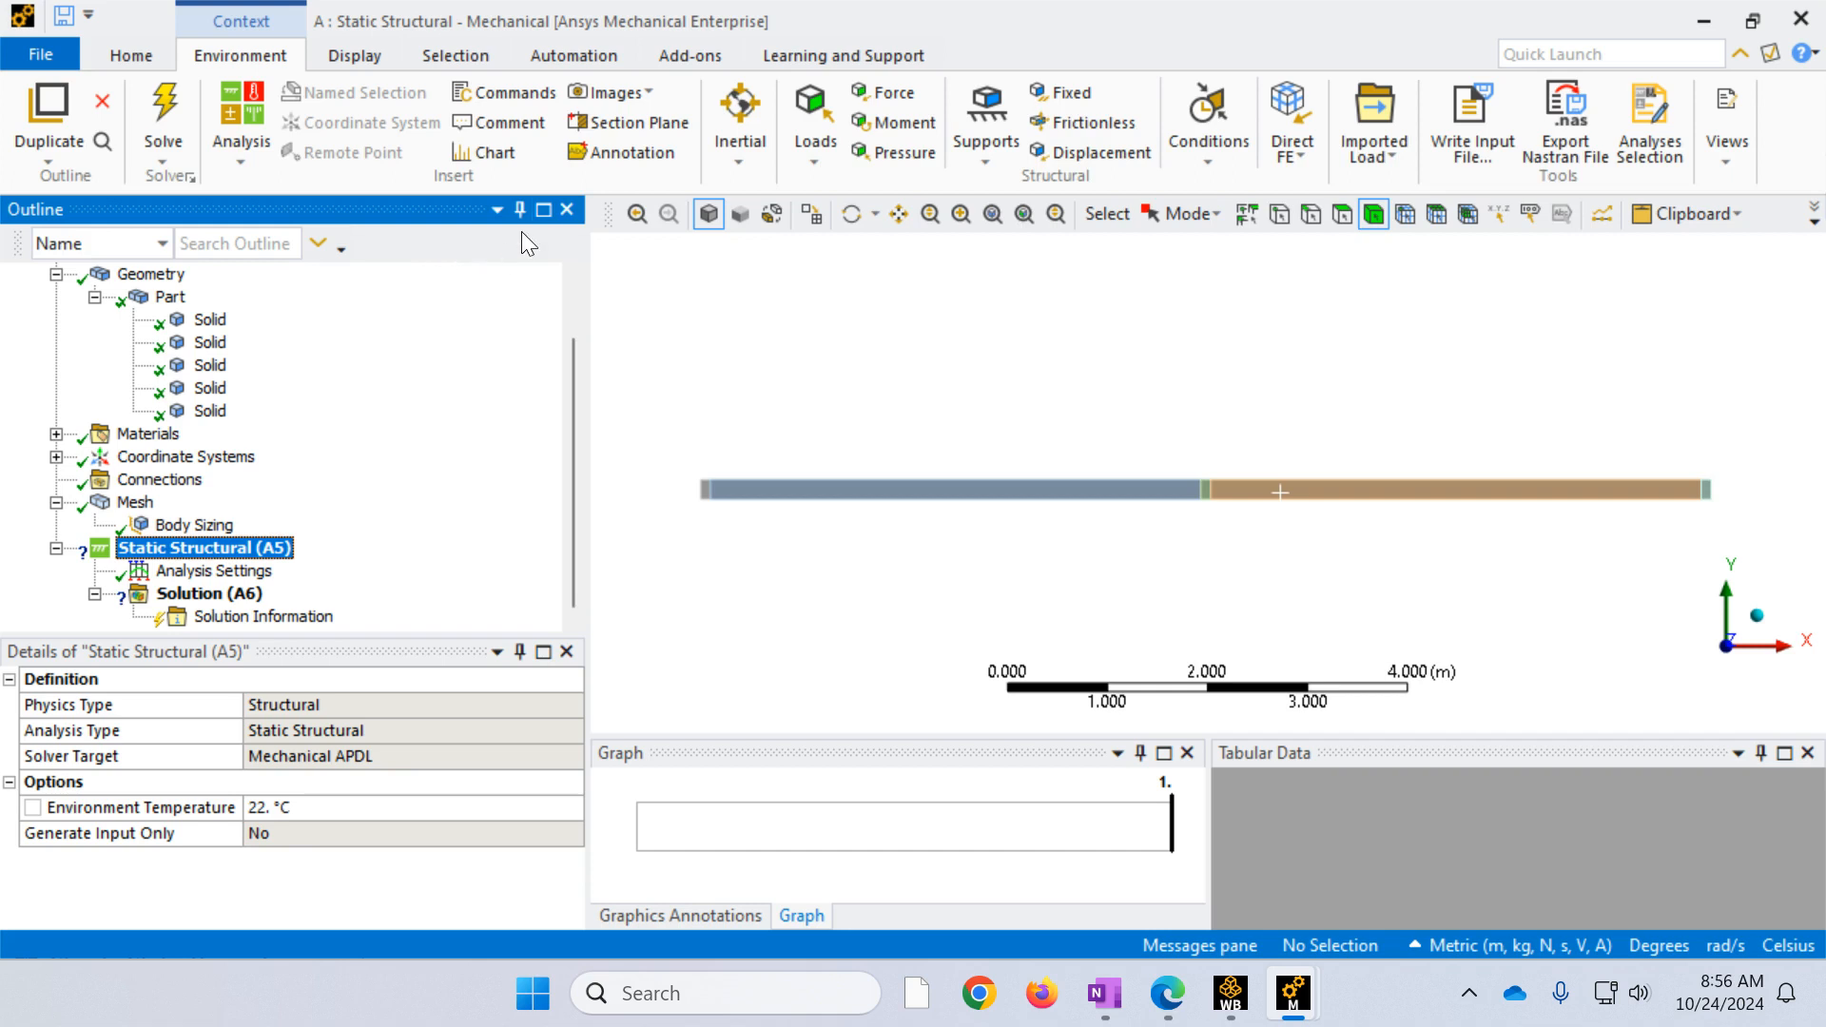
{"action": "left_click", "coordinate": [1059, 101]}
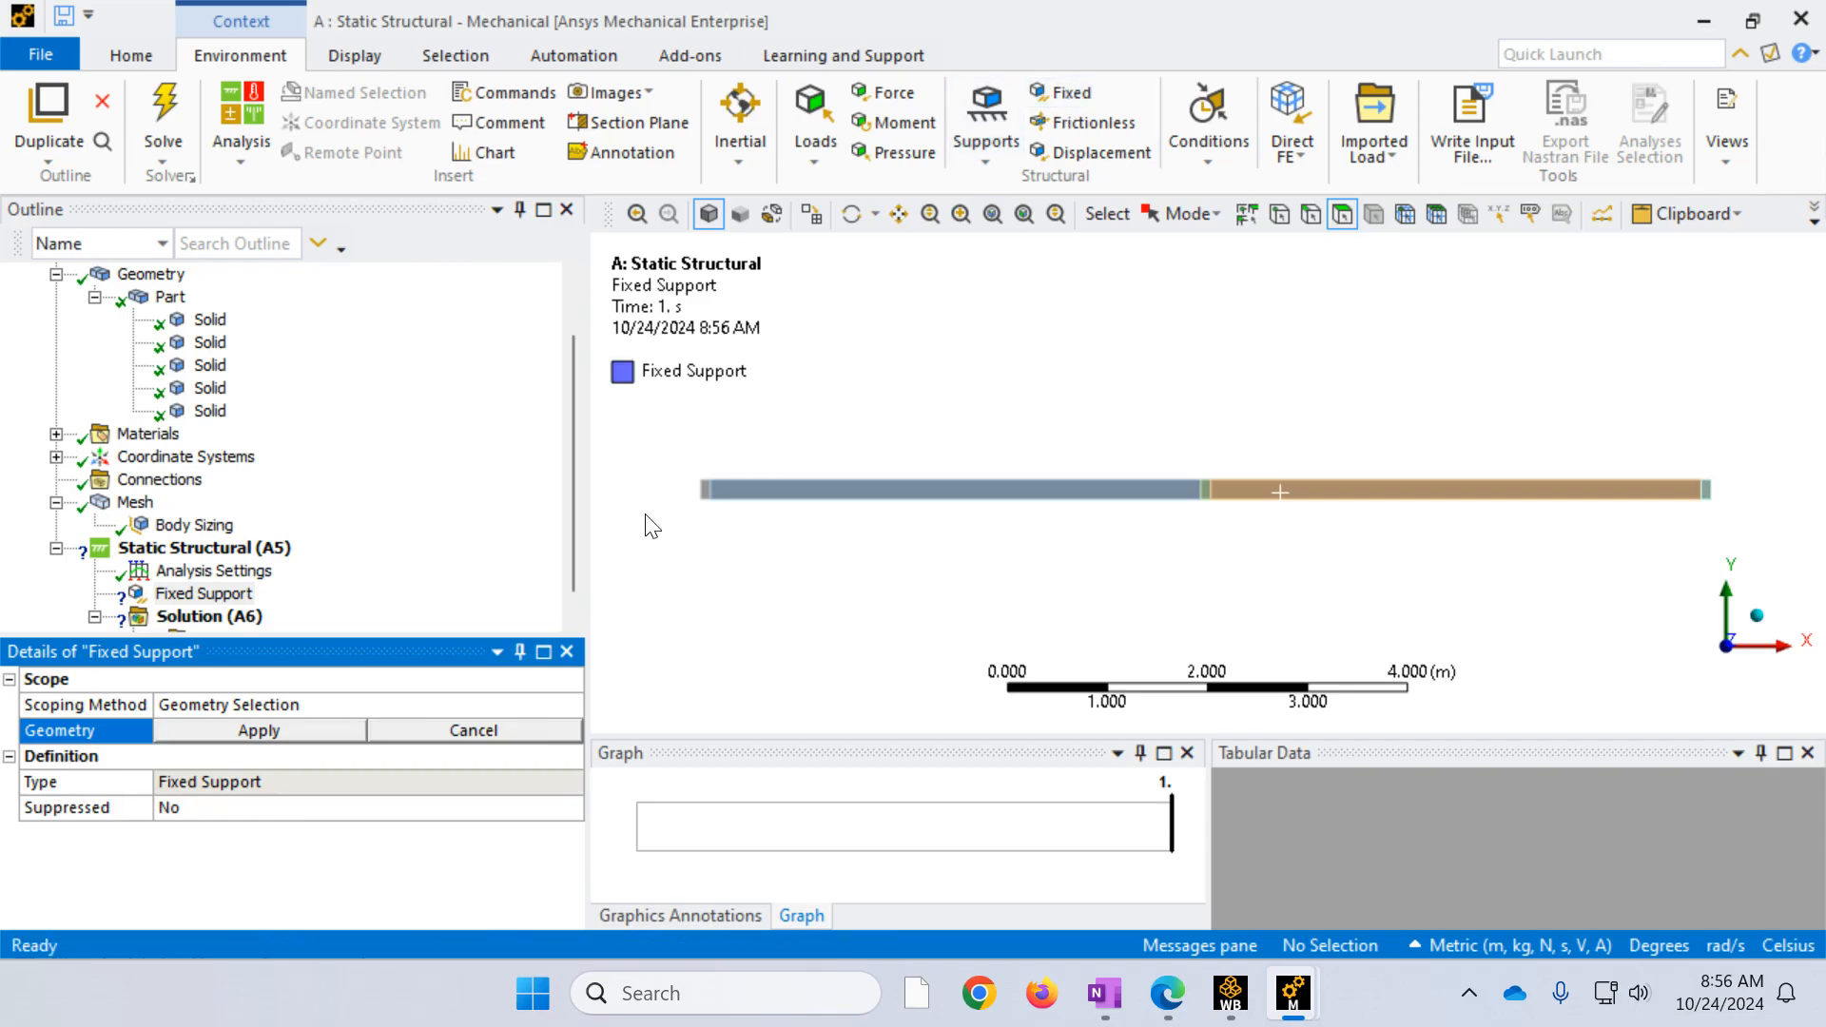
{"action": "middle_click_drag", "start_coordinate": [737, 585], "coordinate": [725, 535]}
{"action": "right_click", "coordinate": [754, 545]}
{"action": "right_click_drag", "start_coordinate": [677, 494], "coordinate": [689, 491]}
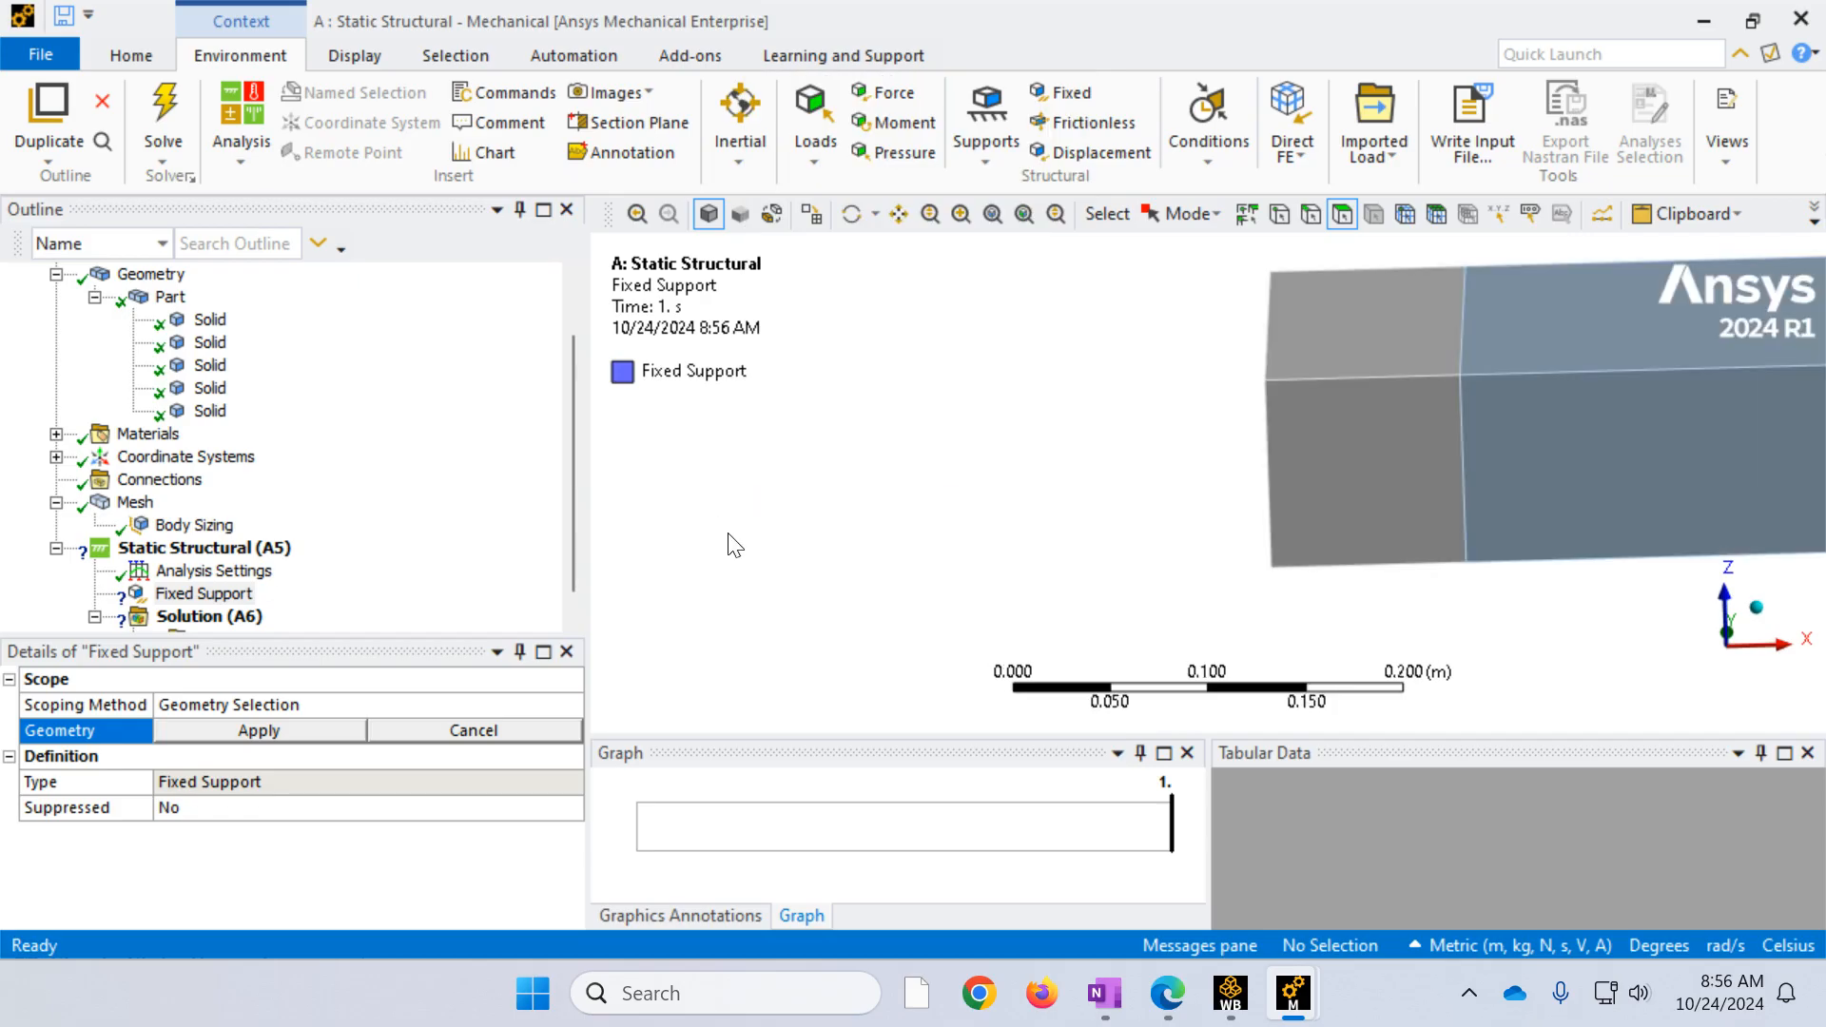
{"action": "scroll", "coordinate": [1216, 526], "scroll_direction": "down", "scroll_amount": 2}
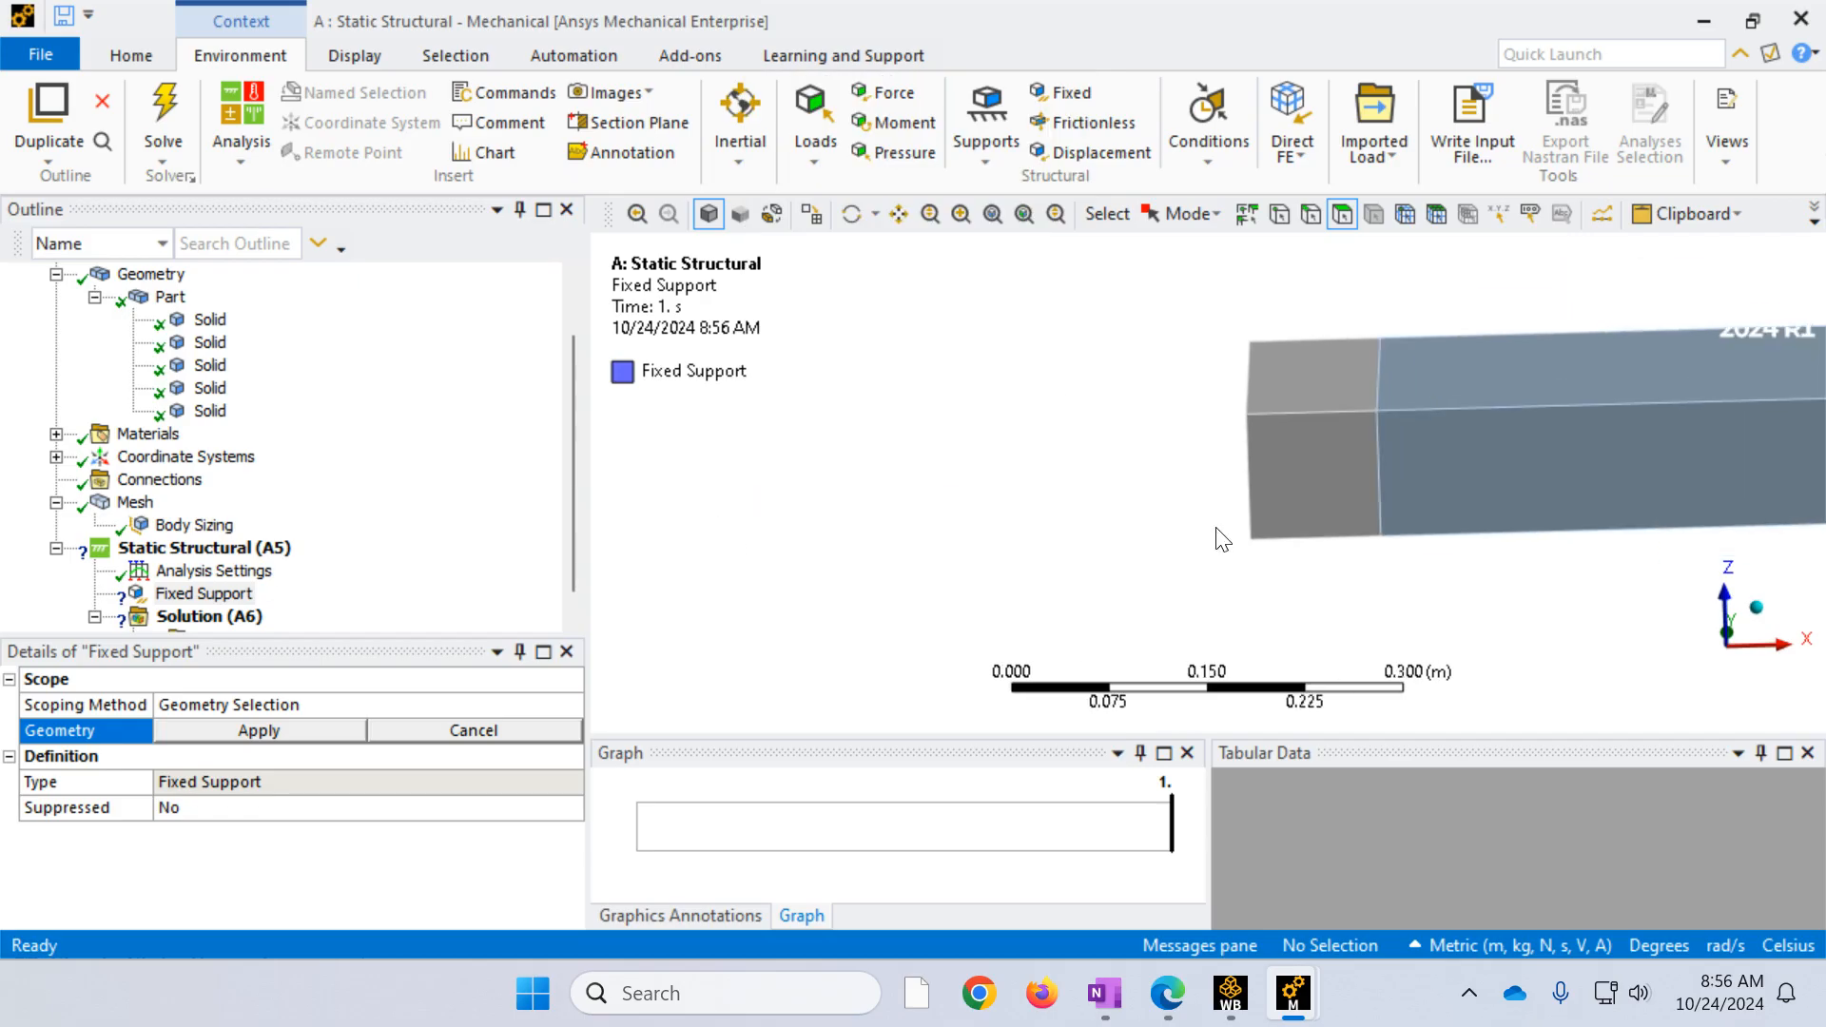
{"action": "left_click", "coordinate": [1316, 477]}
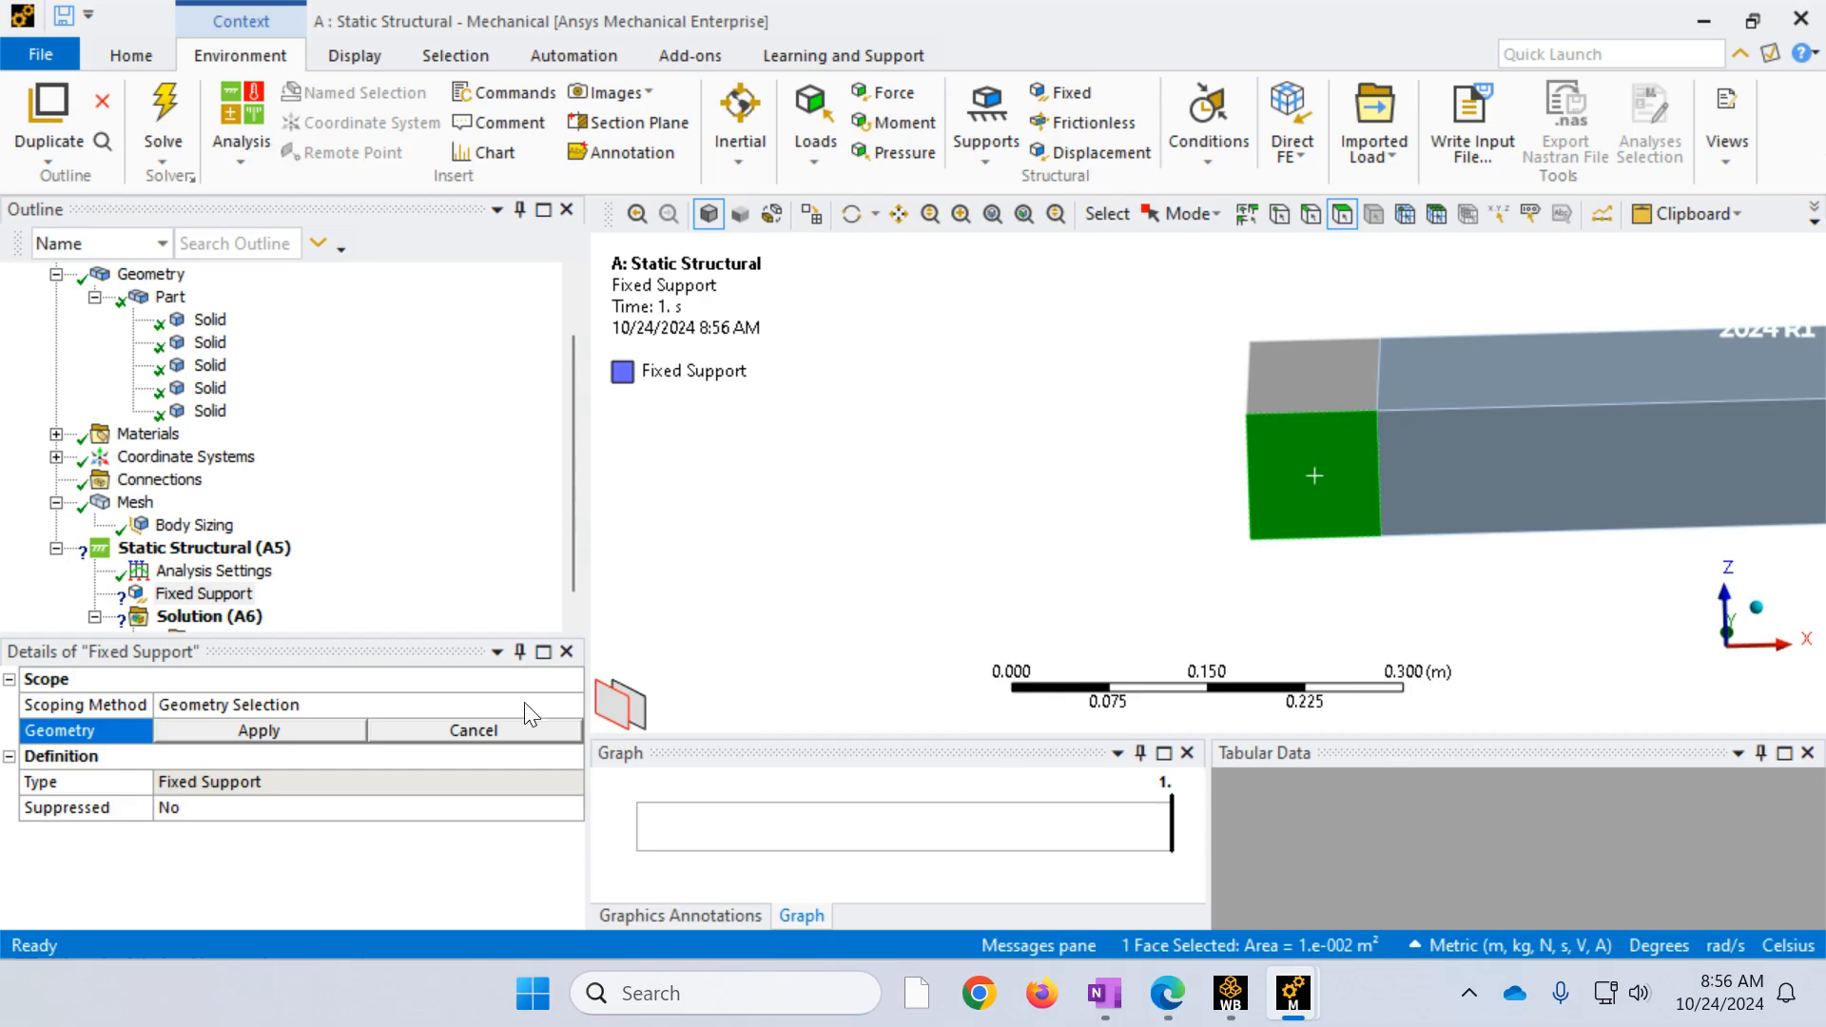
{"action": "left_click", "coordinate": [241, 731]}
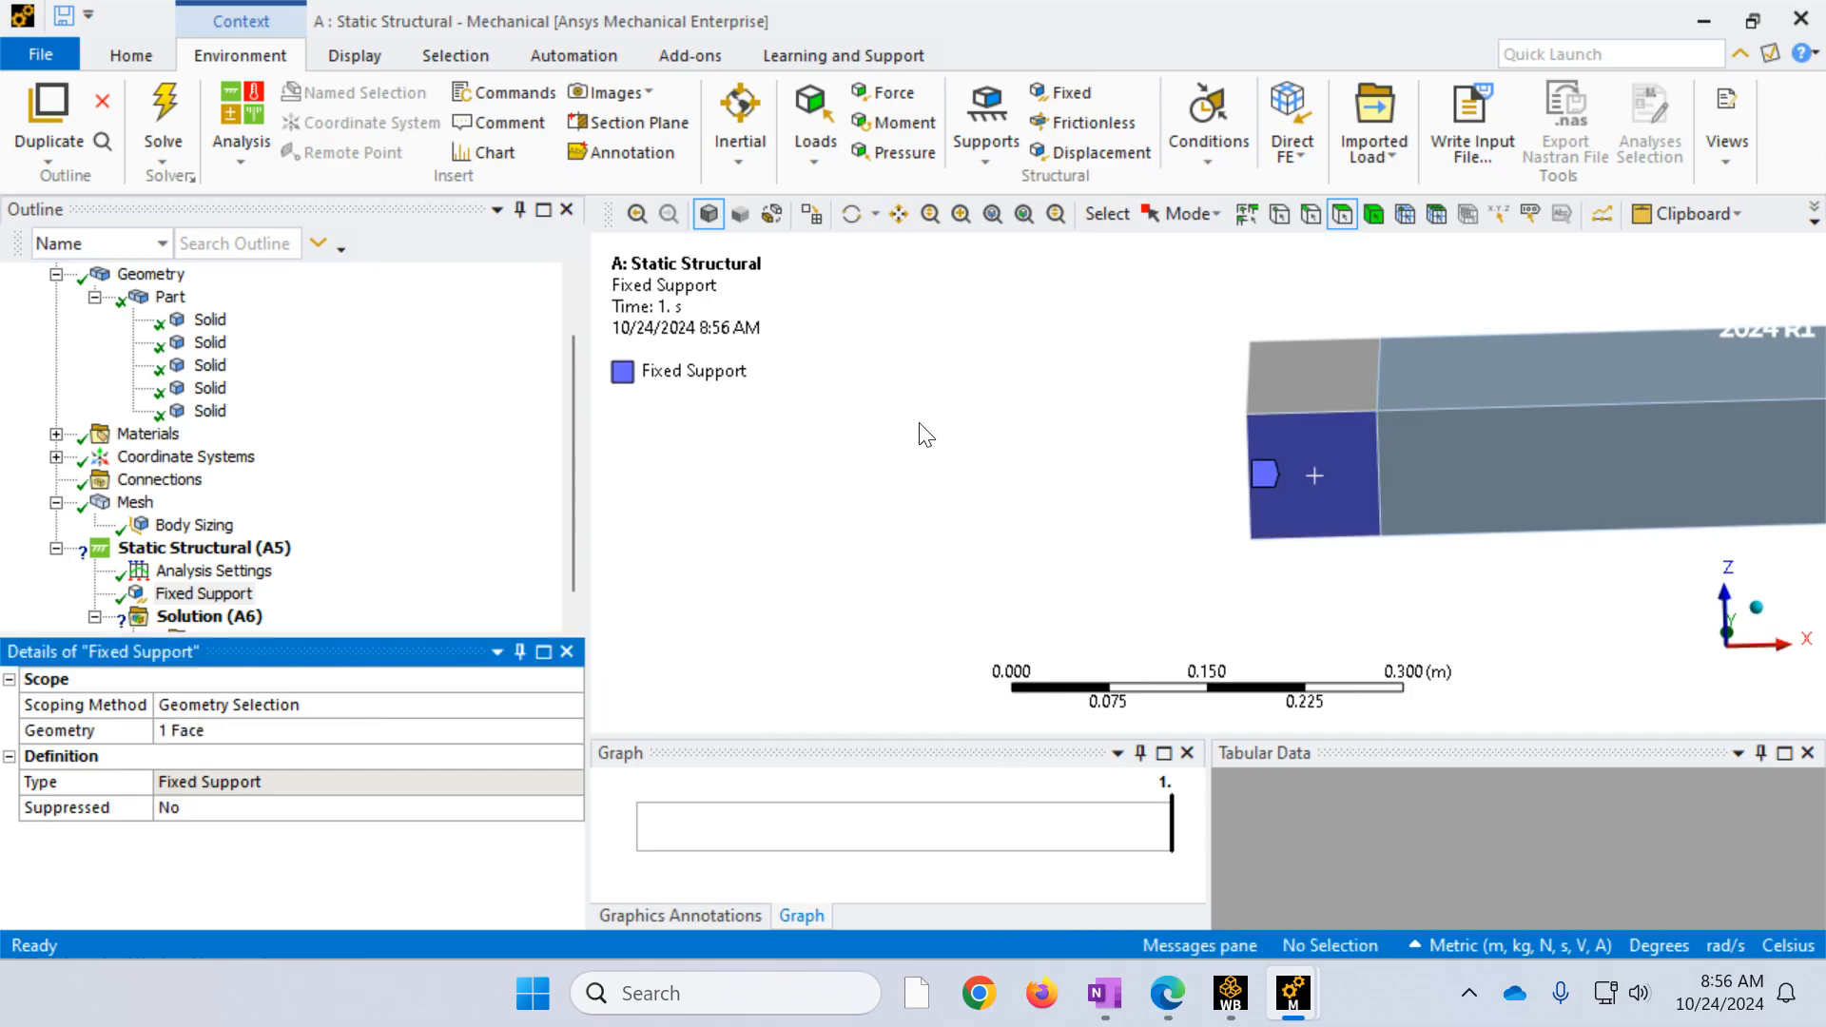
Step: Add a displacement support to the static structural analysis on the bottom face of the short body at the beam's right end
{"action": "scroll", "coordinate": [925, 437], "scroll_direction": "down", "scroll_amount": 1}
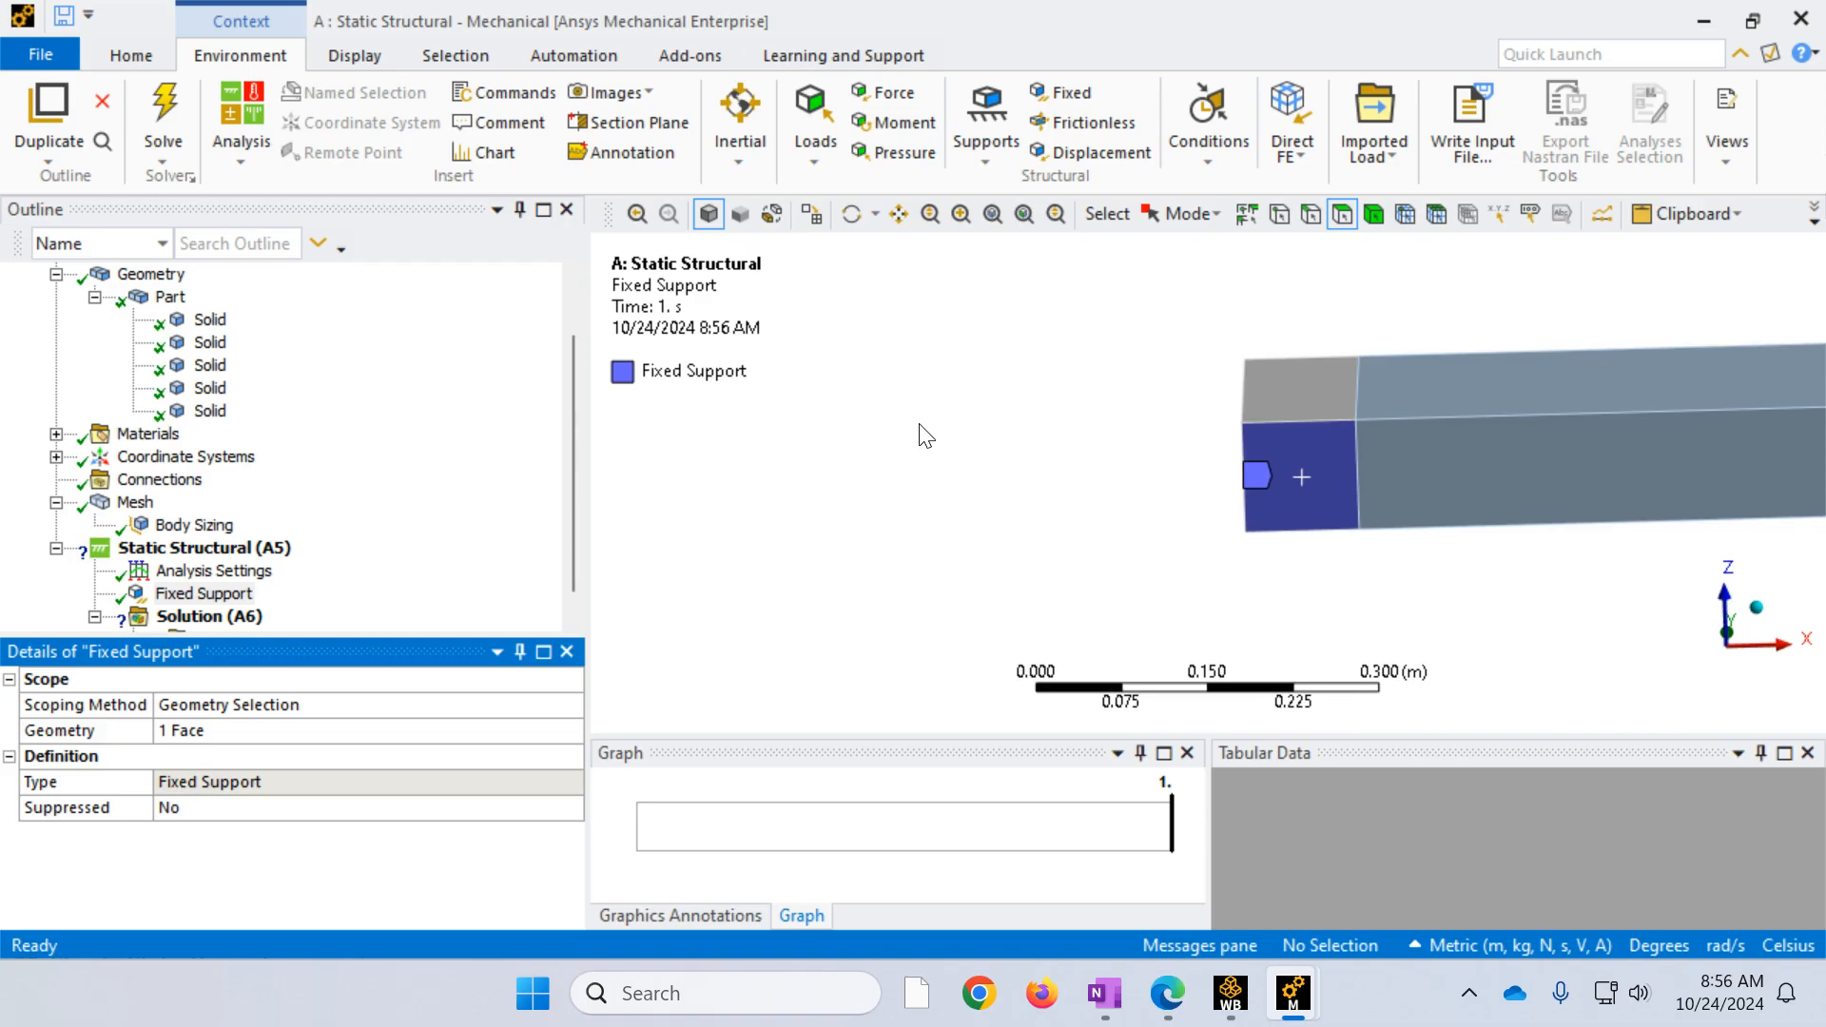
{"action": "scroll", "coordinate": [925, 436], "scroll_direction": "down", "scroll_amount": 5}
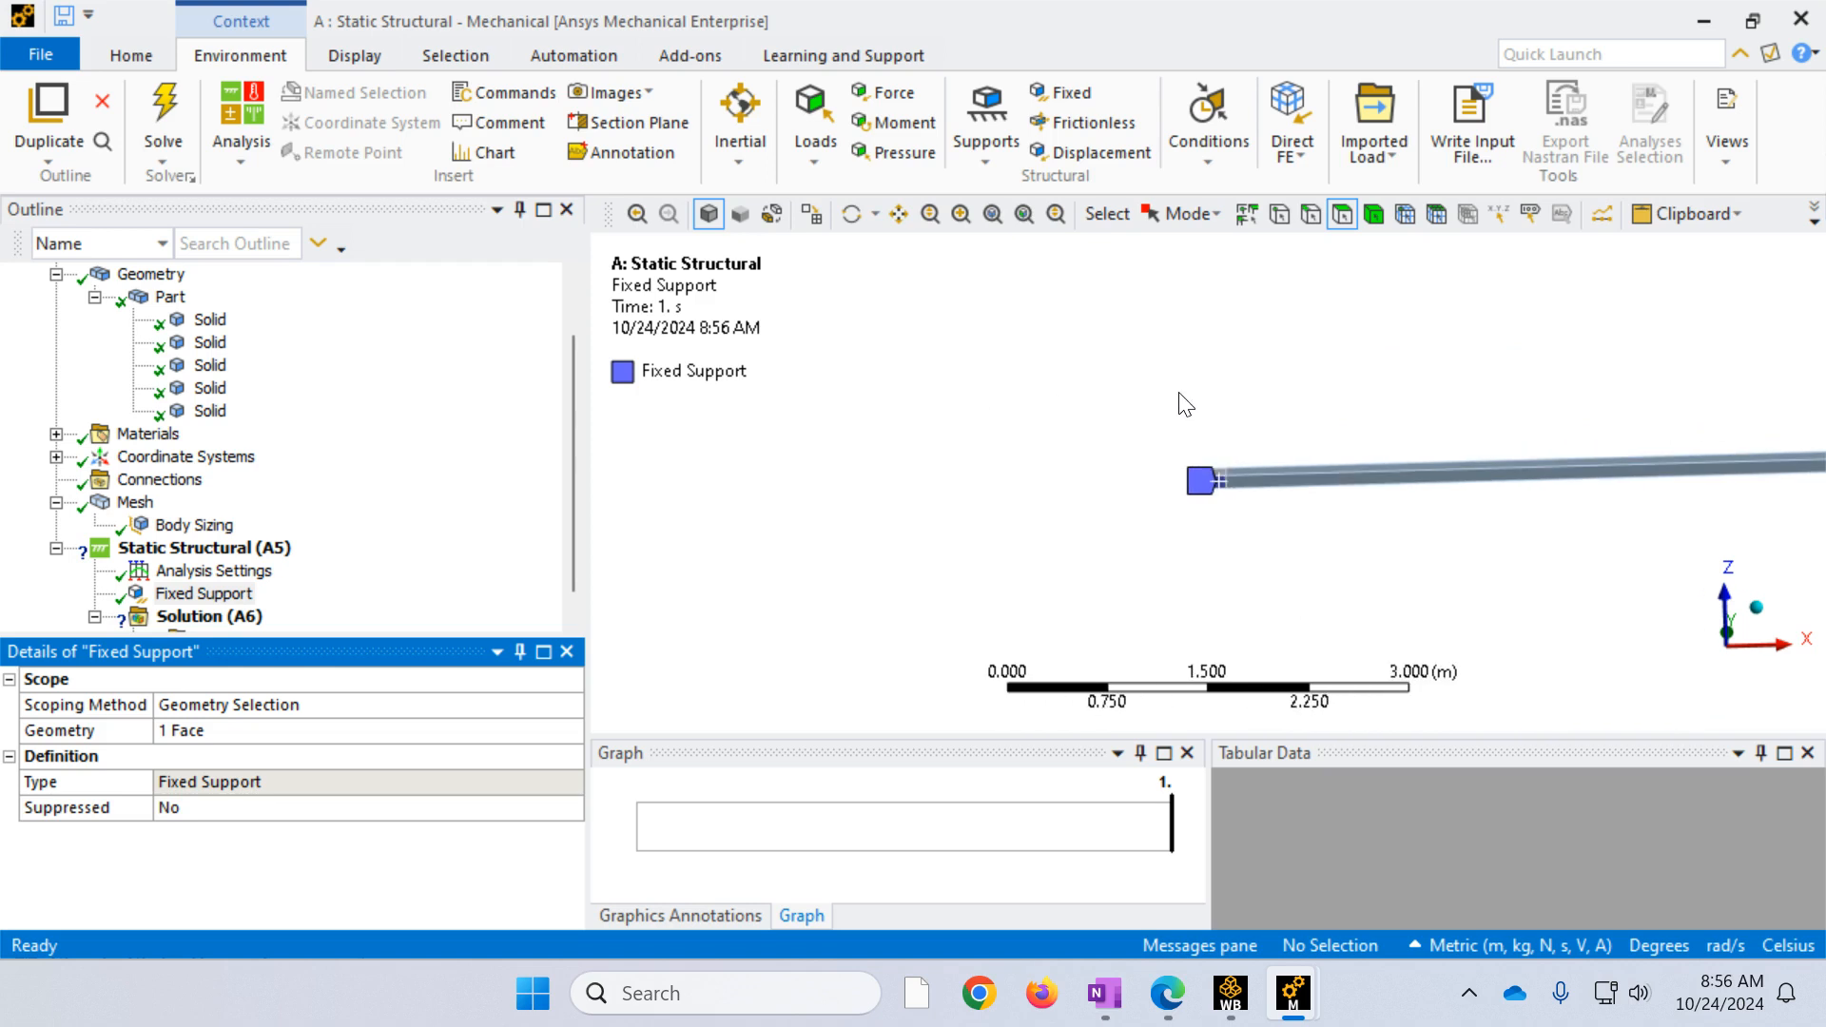
{"action": "scroll", "coordinate": [1184, 404], "scroll_direction": "down", "scroll_amount": 3}
{"action": "right_click_drag", "start_coordinate": [1593, 529], "coordinate": [1550, 459]}
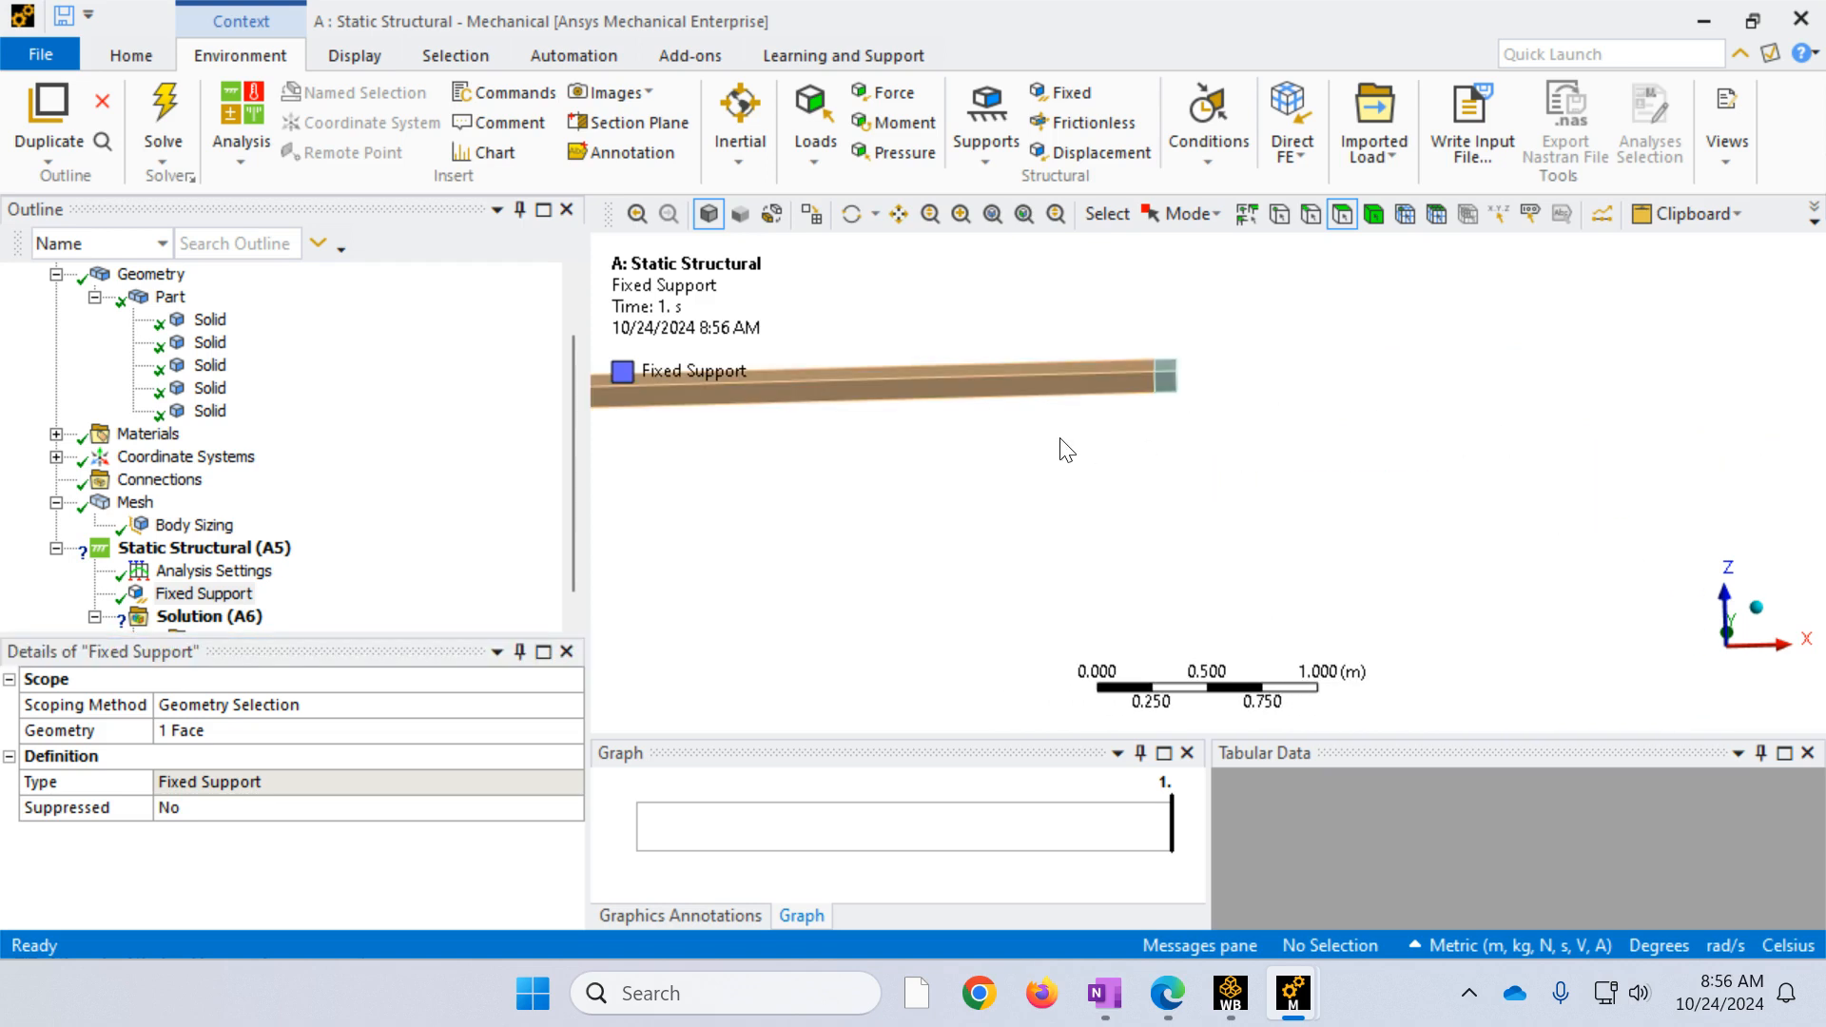
{"action": "middle_click_drag", "start_coordinate": [1066, 450], "coordinate": [1066, 495]}
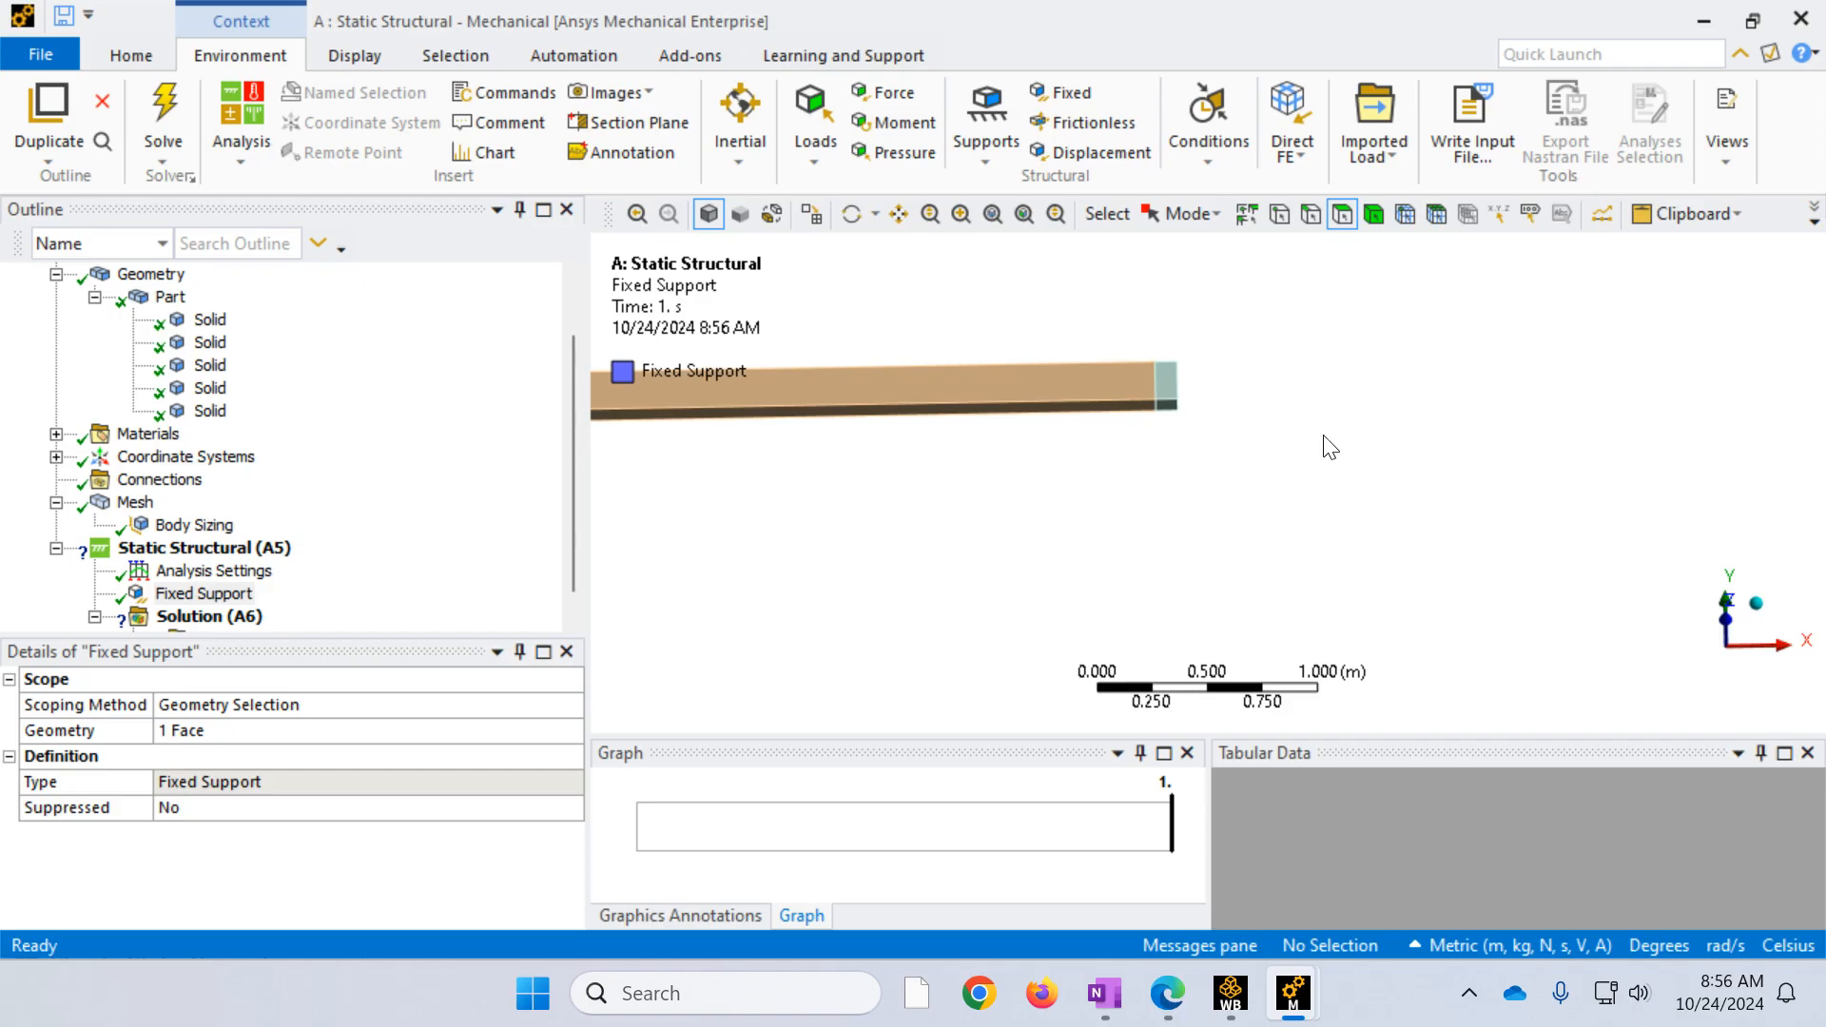
{"action": "left_click", "coordinate": [1076, 152]}
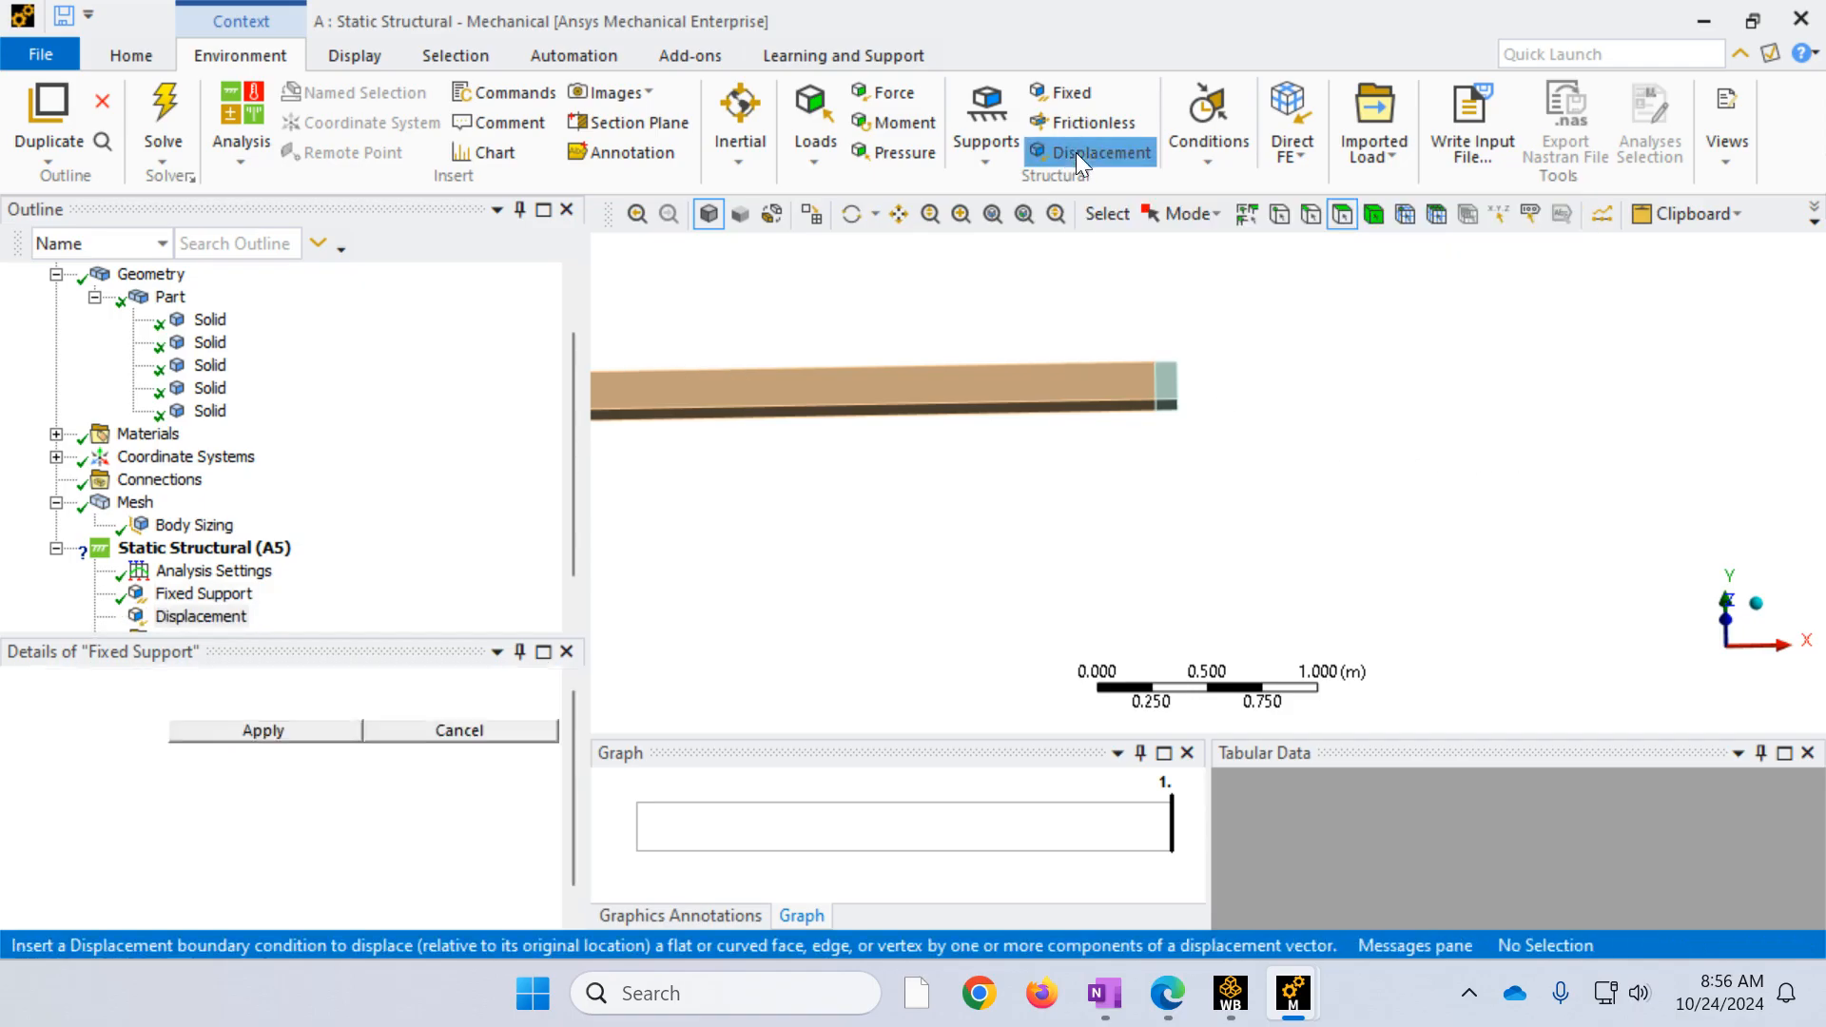
{"action": "left_click", "coordinate": [1168, 388]}
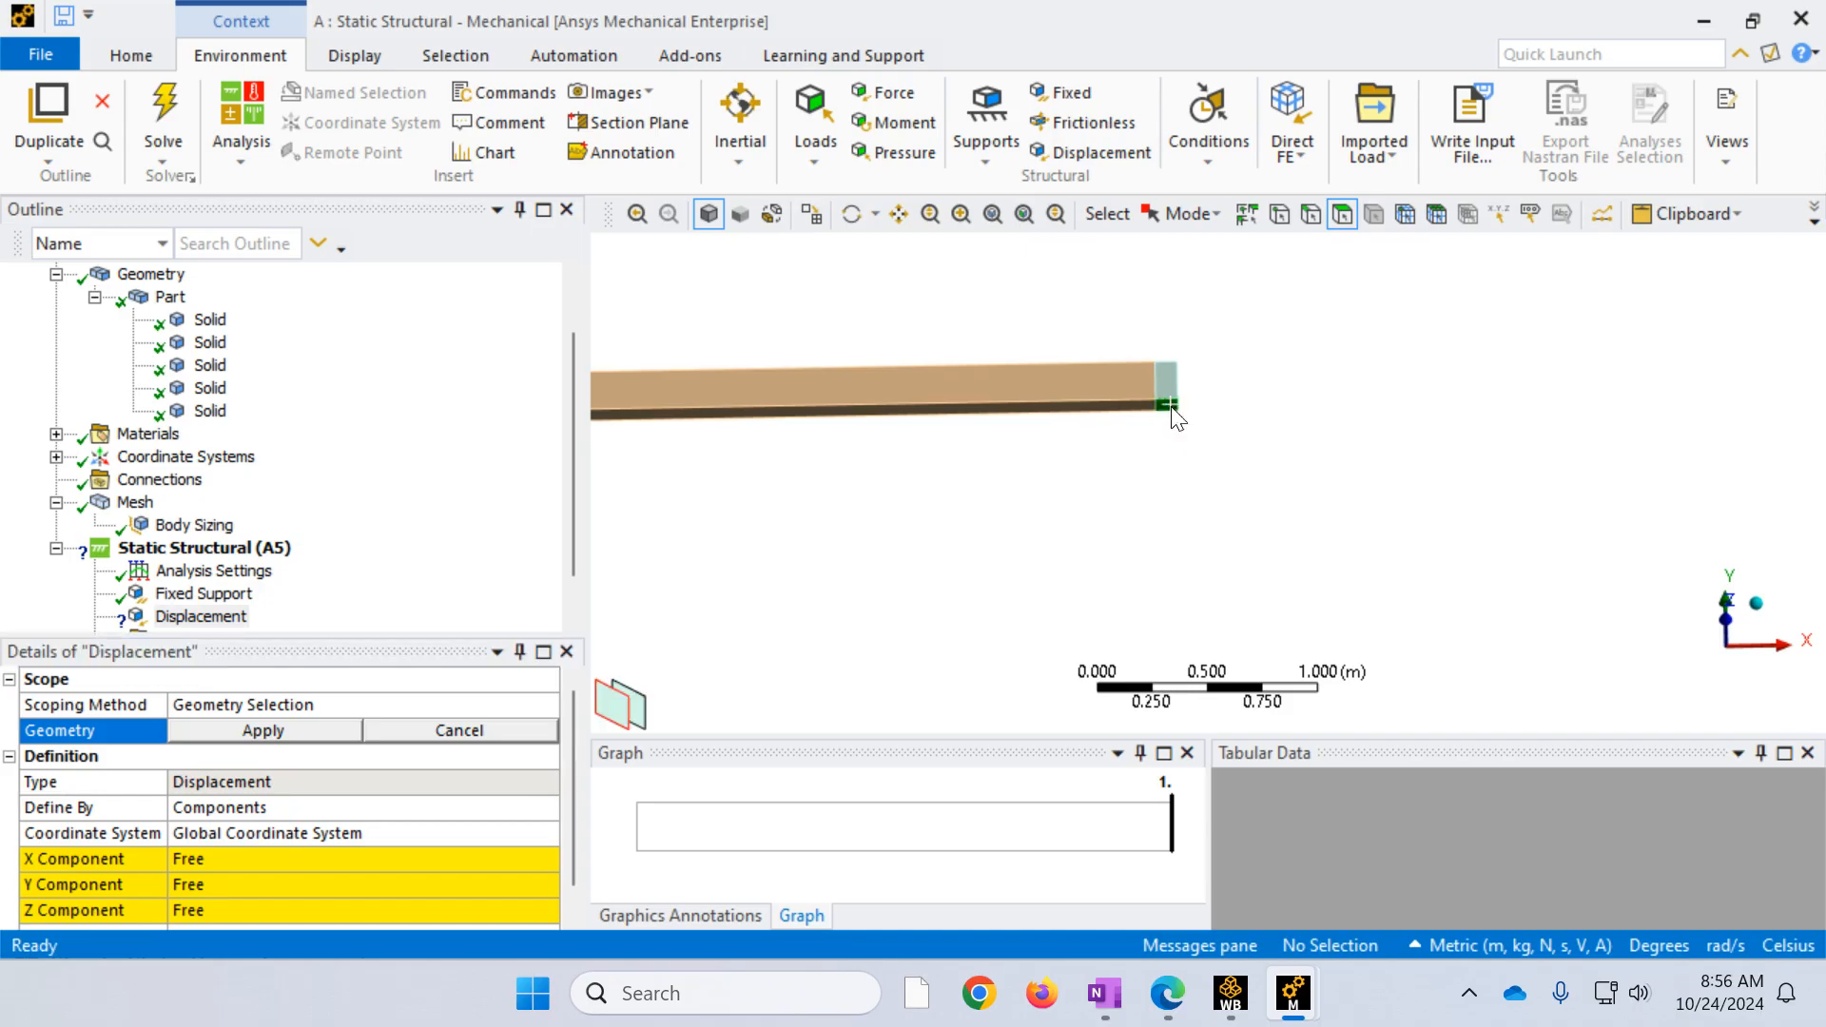
{"action": "left_click", "coordinate": [323, 730]}
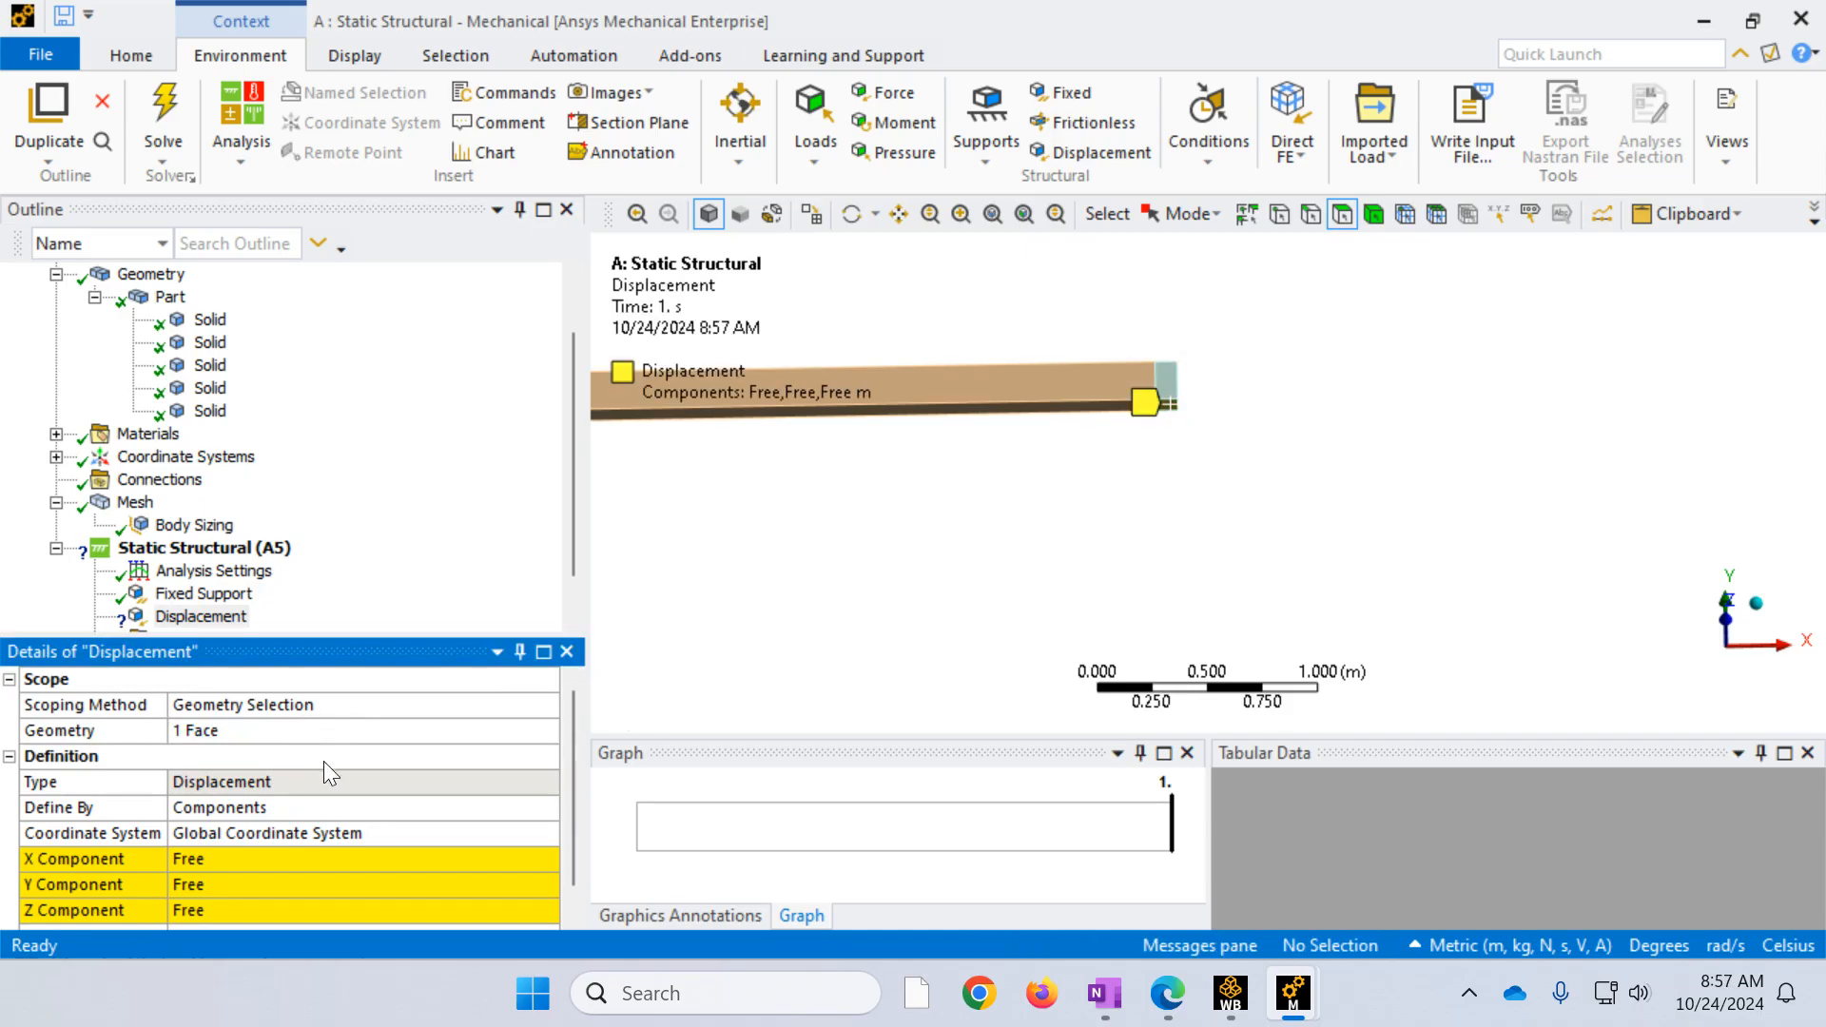
Step: Set the displacement's Y and Z components to 0 m, leaving the X component free
{"action": "left_click", "coordinate": [208, 884]}
{"action": "type", "text": "0"}
{"action": "left_click", "coordinate": [211, 910]}
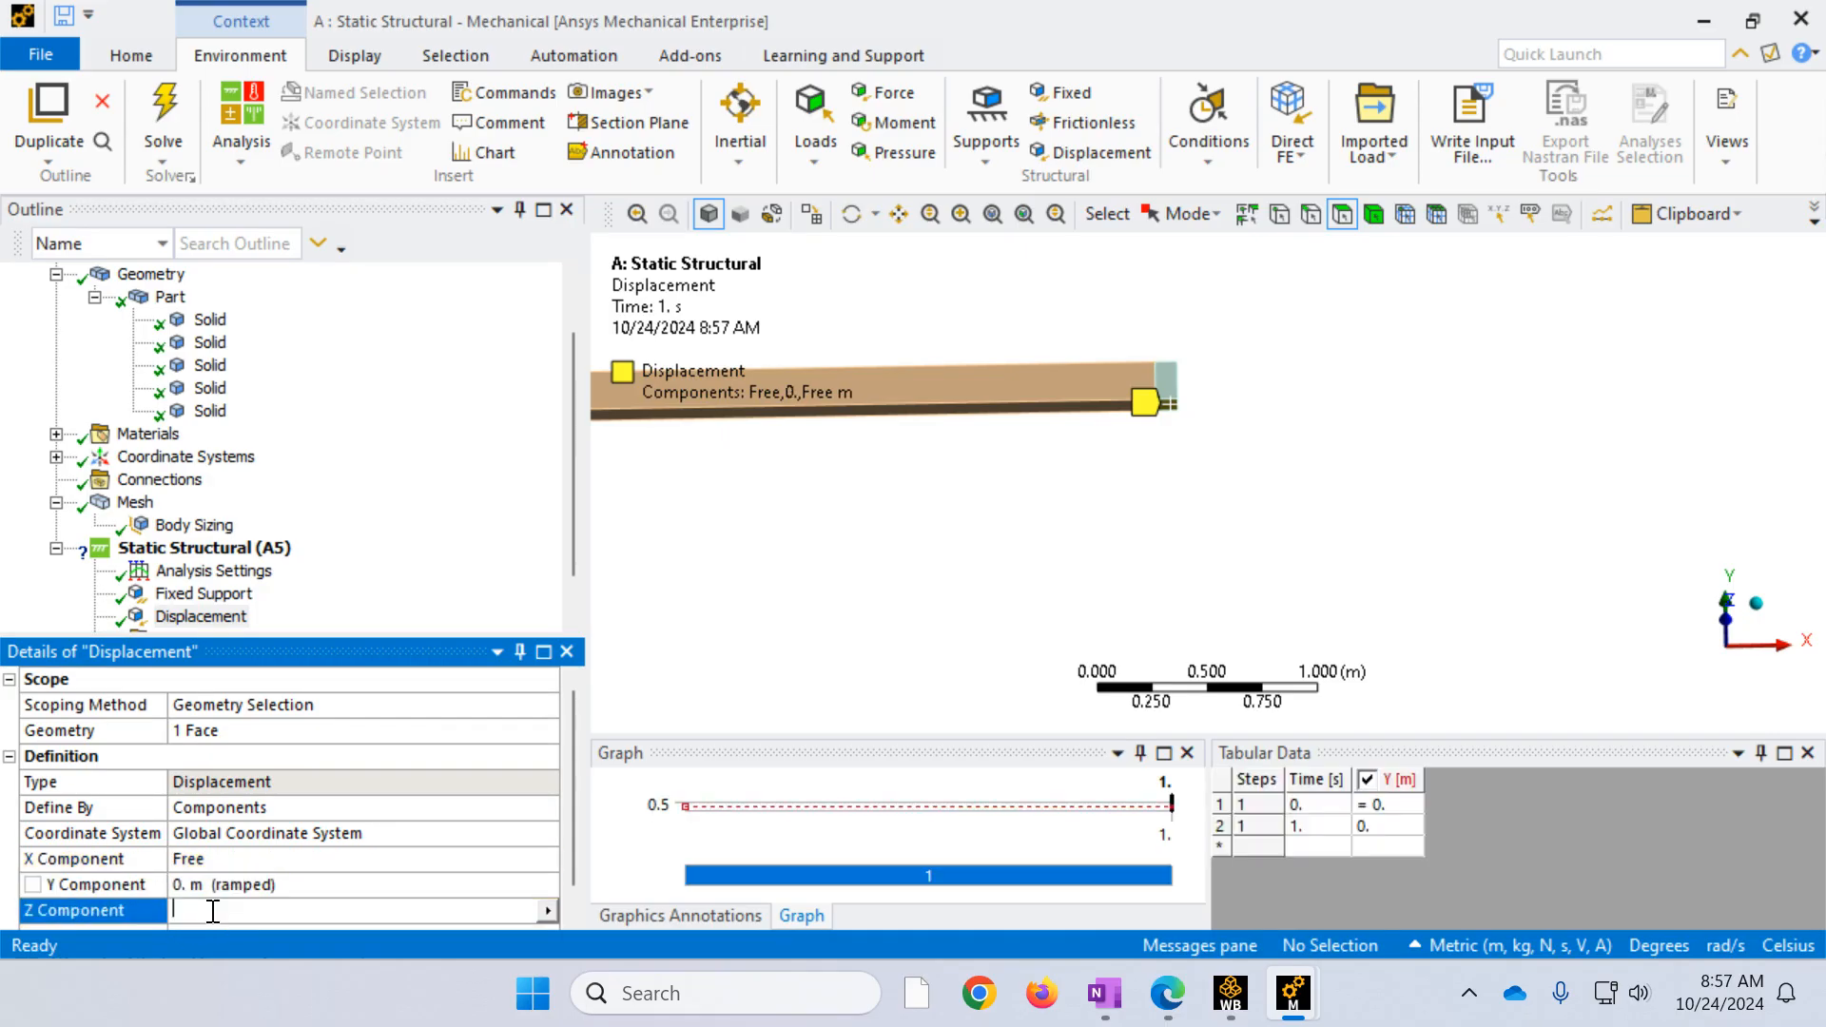
{"action": "key", "text": "Return"}
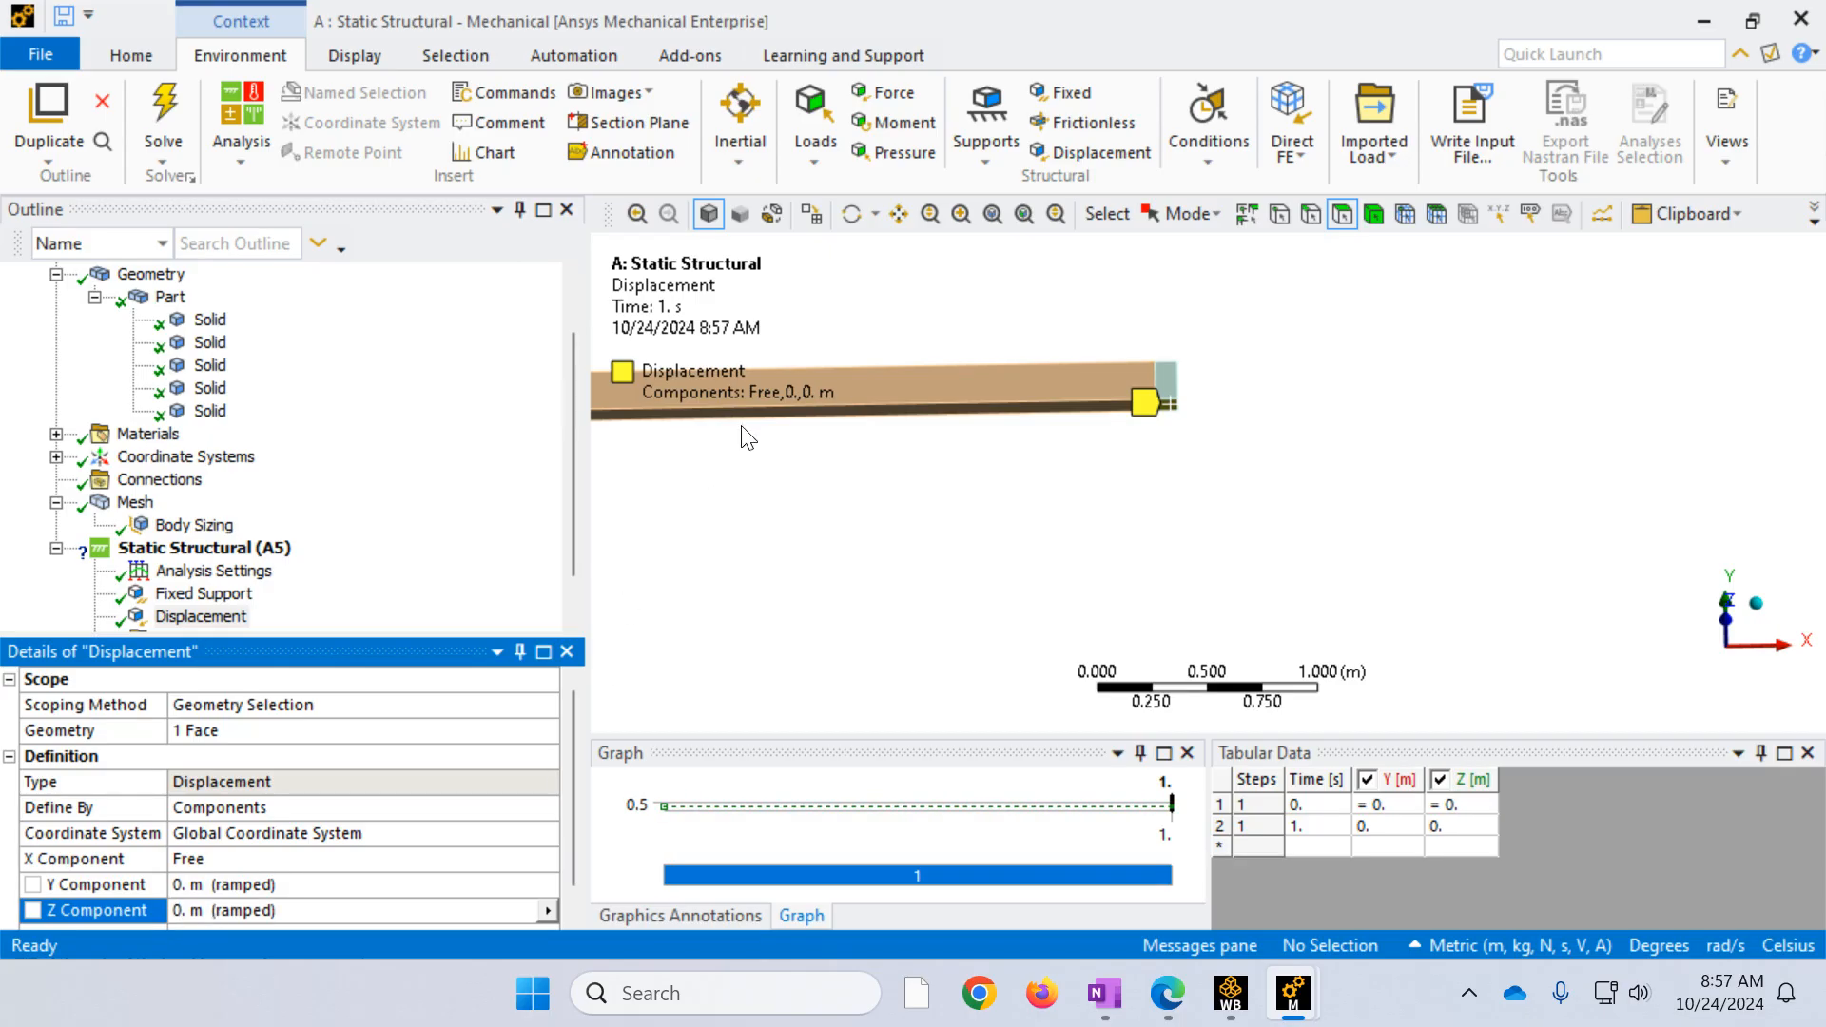
Step: Add a force load scoped to the top face of the short body at the beam's middle
{"action": "scroll", "coordinate": [819, 424], "scroll_direction": "down", "scroll_amount": 5}
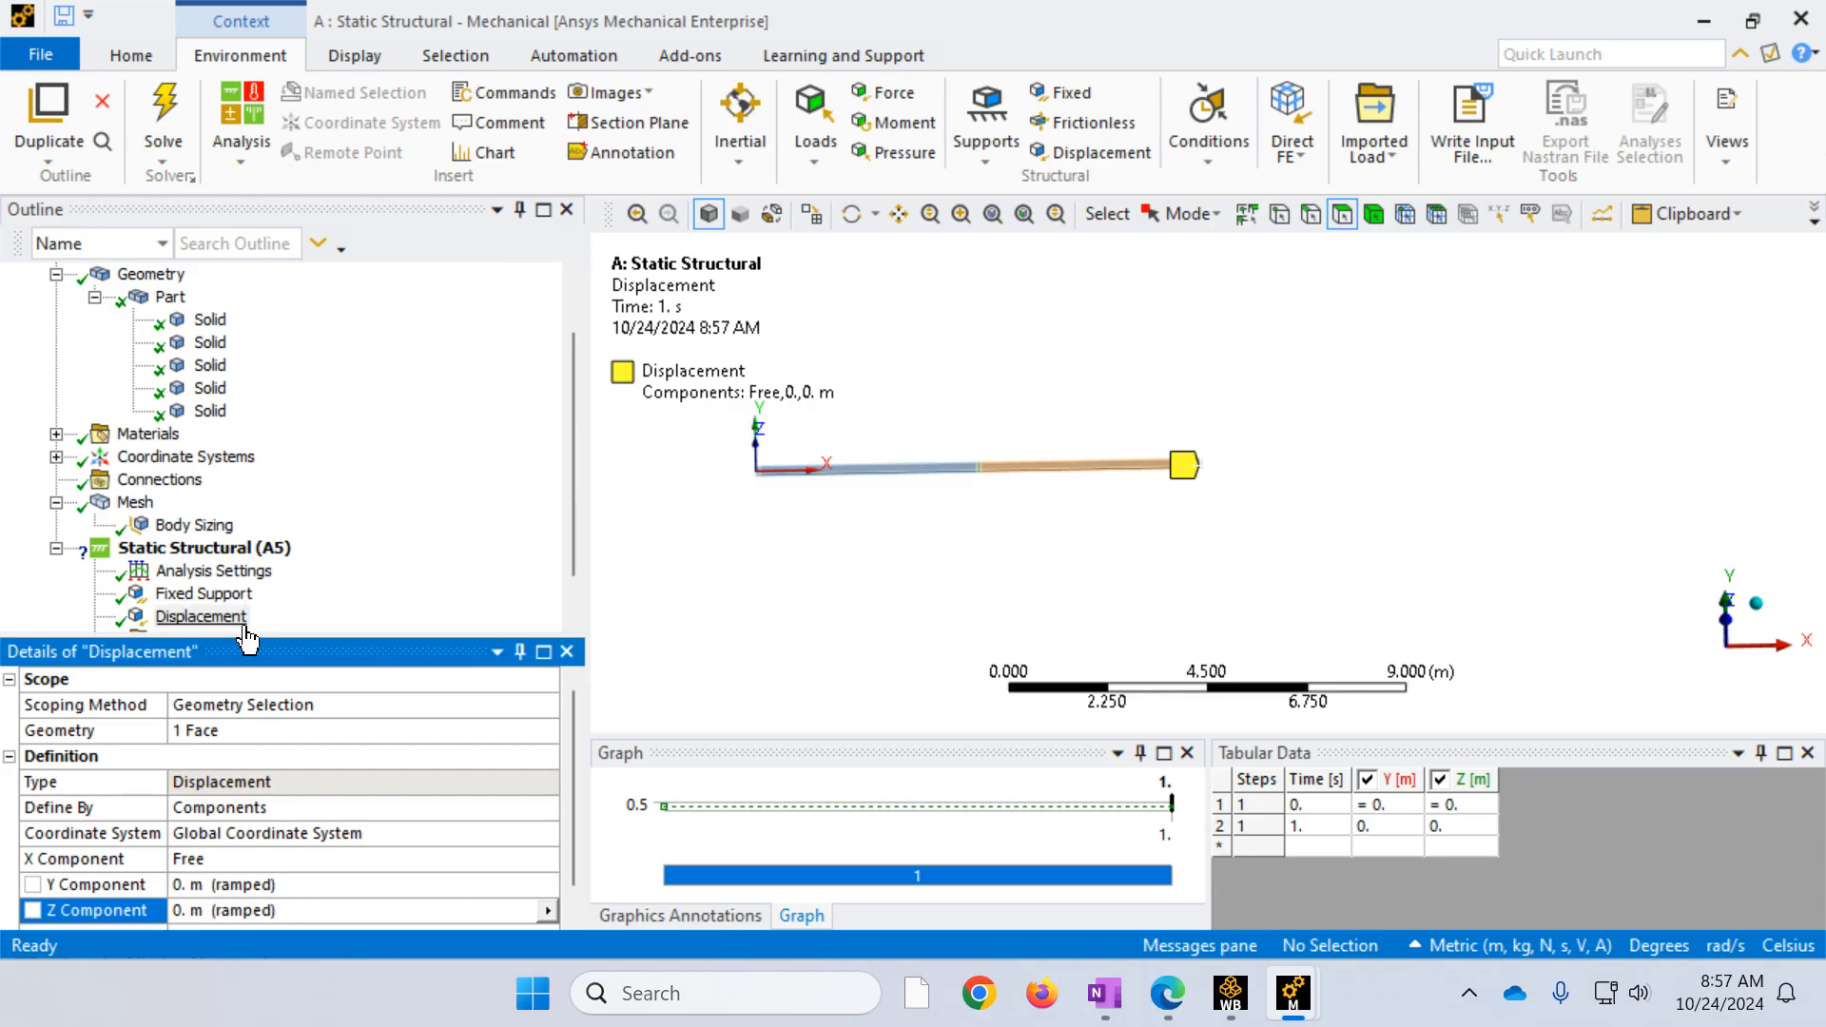
{"action": "right_click_drag", "start_coordinate": [1010, 532], "coordinate": [956, 434]}
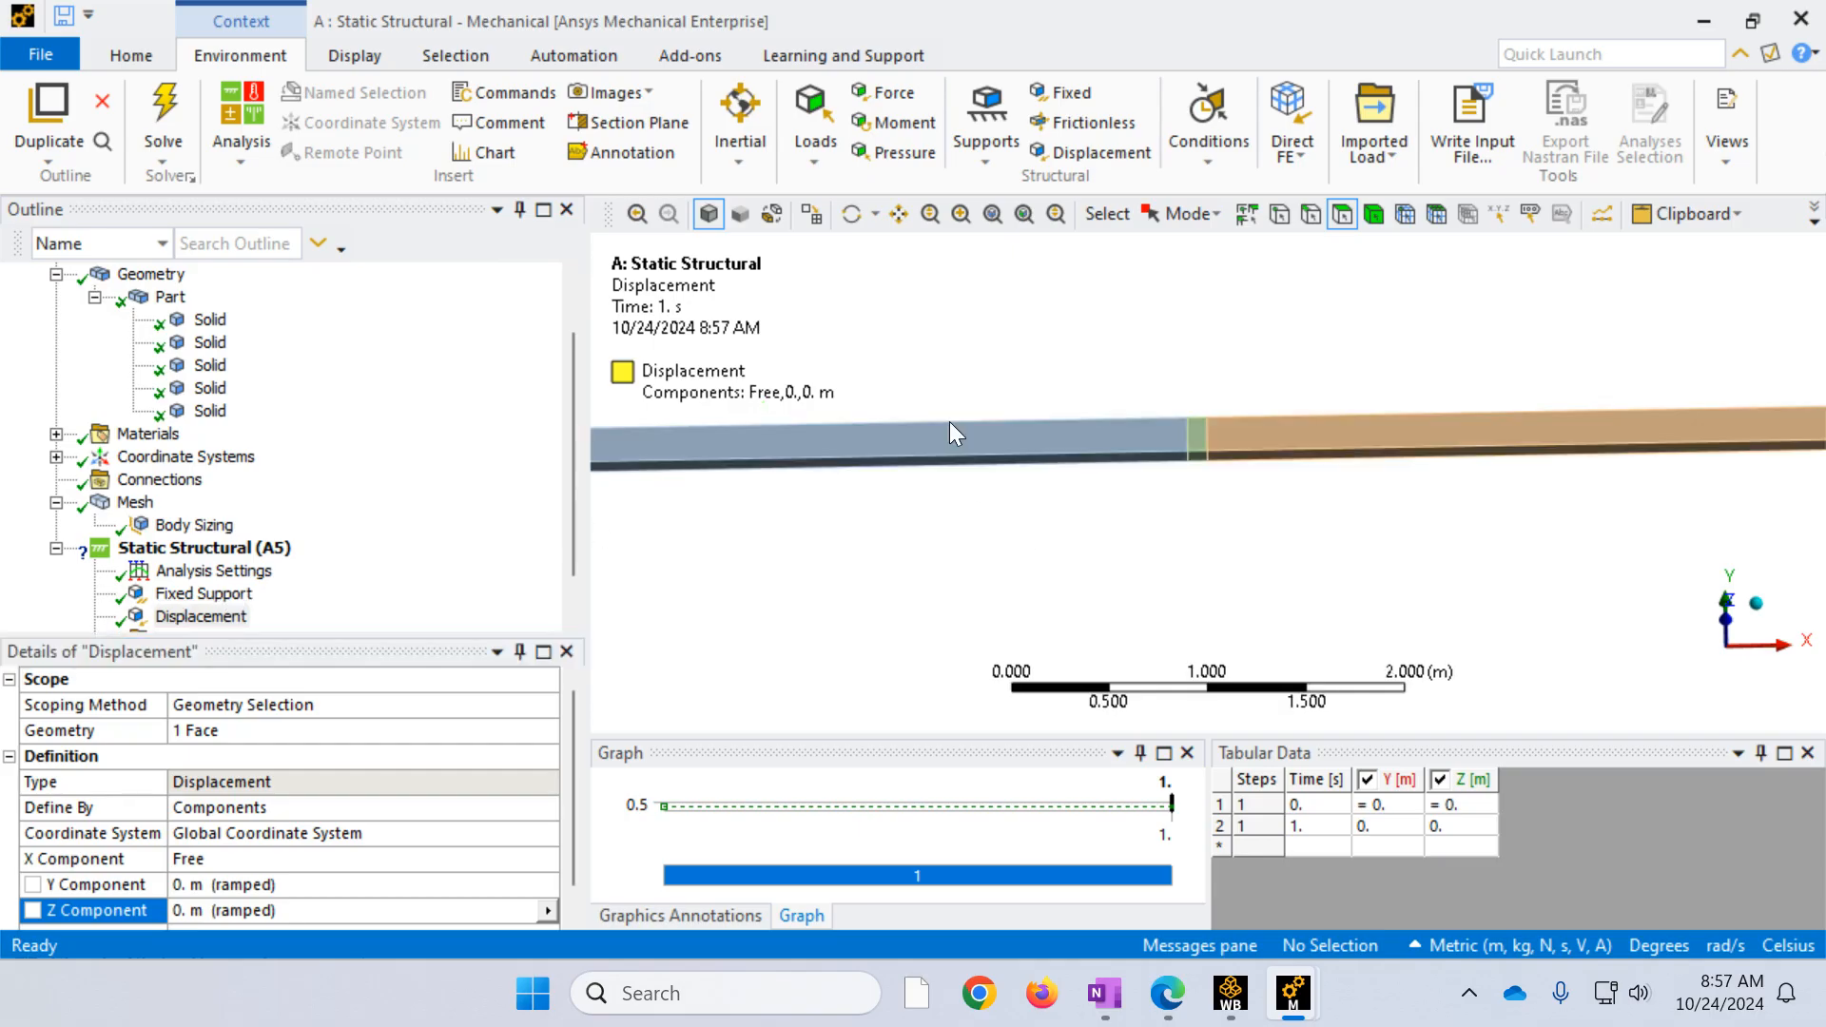
{"action": "middle_click_drag", "start_coordinate": [1132, 481], "coordinate": [1145, 640]}
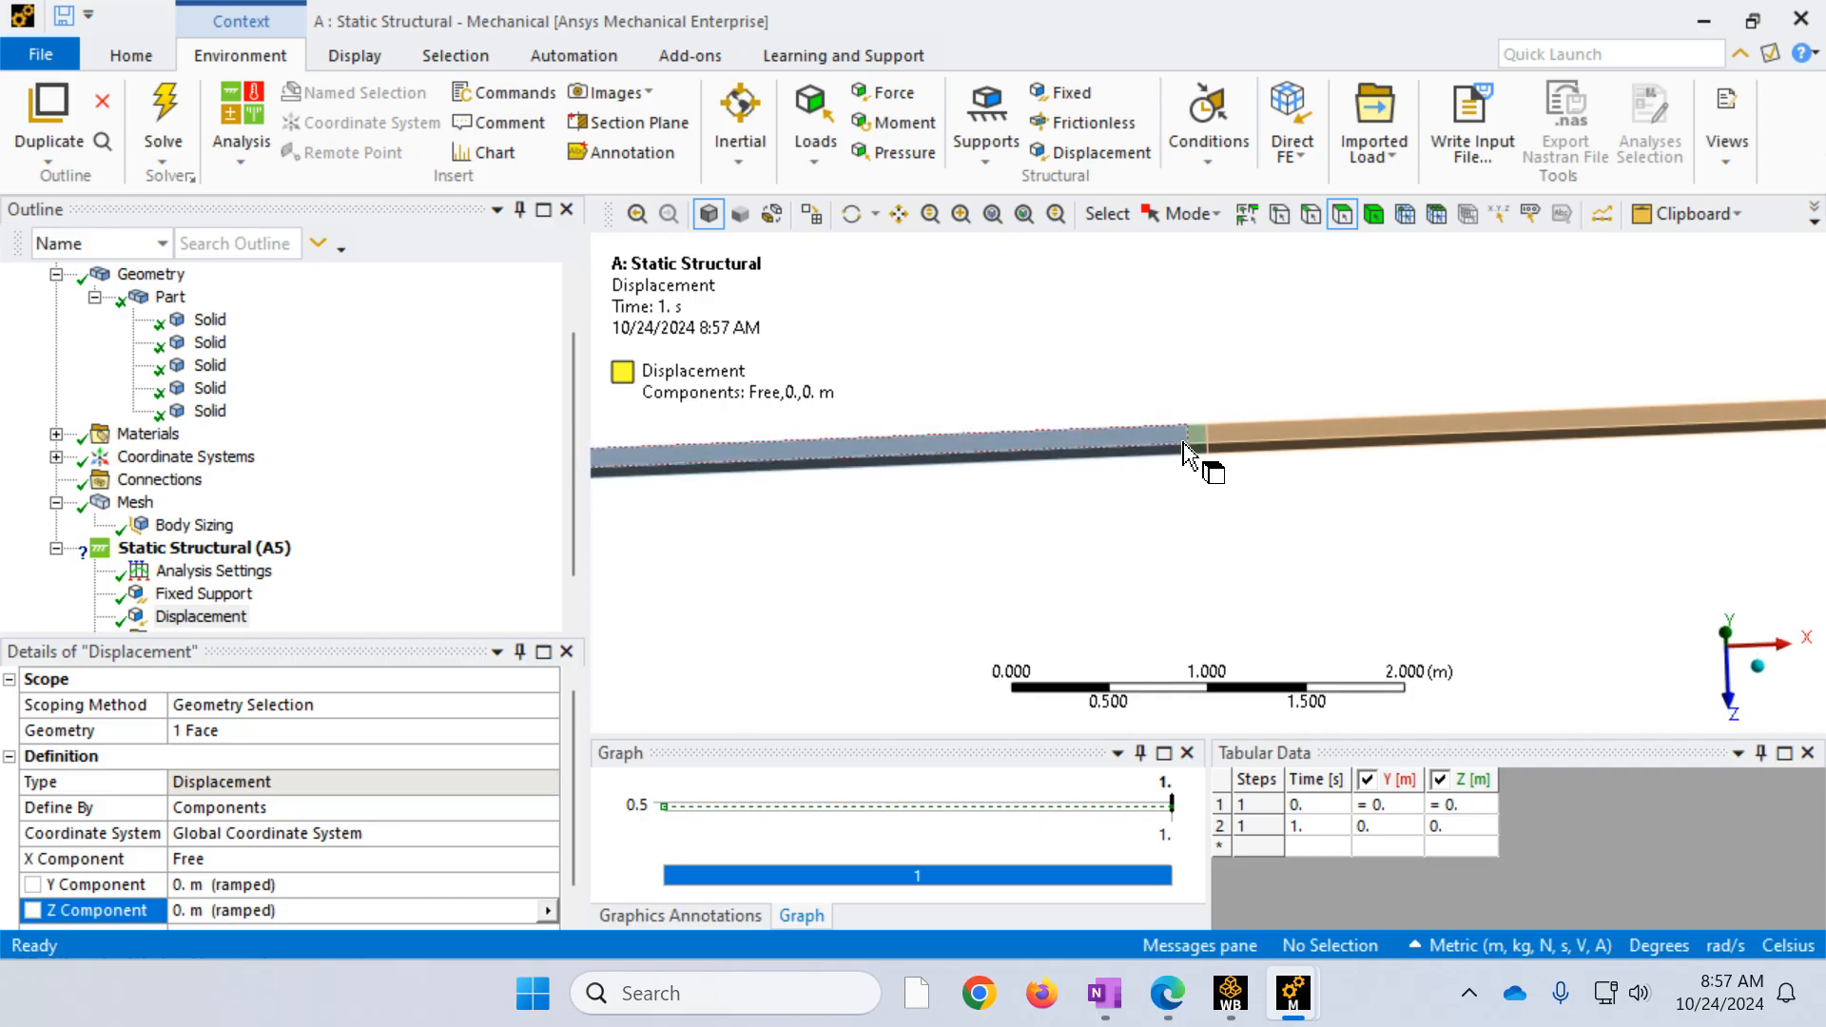
{"action": "middle_click_drag", "start_coordinate": [1189, 501], "coordinate": [1148, 488]}
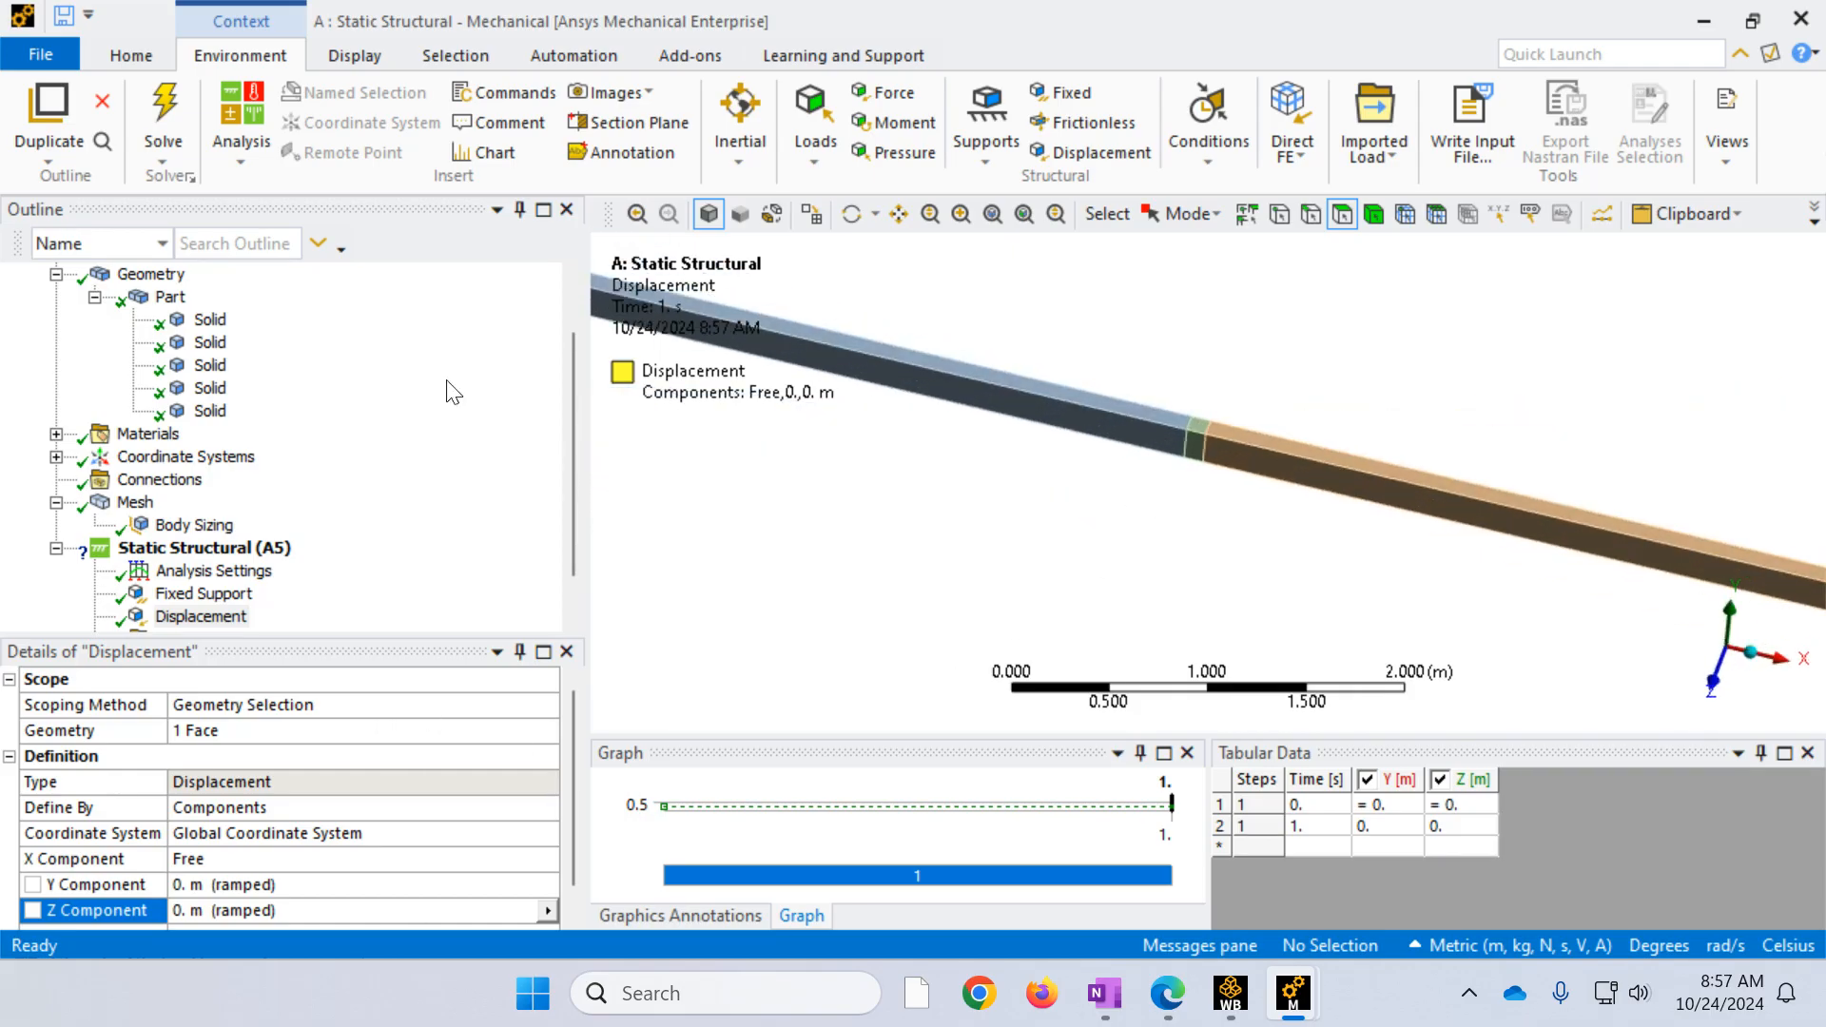
{"action": "left_click", "coordinate": [890, 92]}
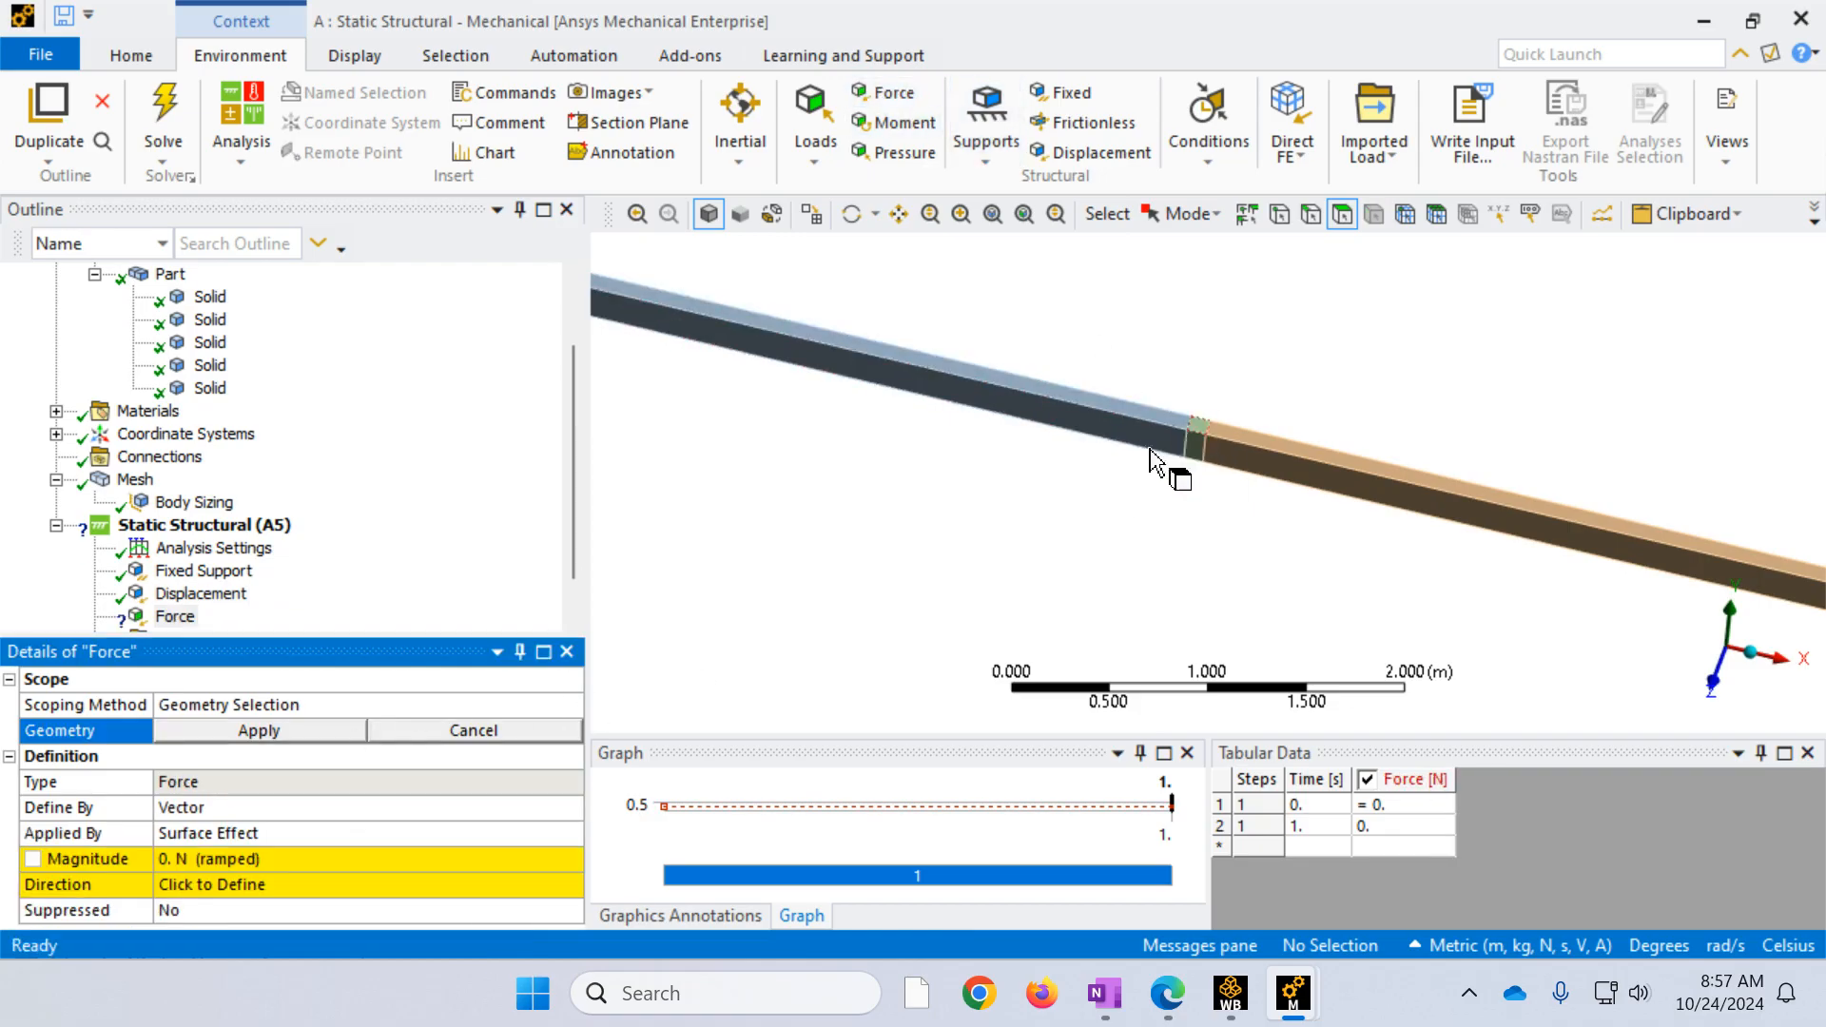
{"action": "left_click", "coordinate": [1204, 439]}
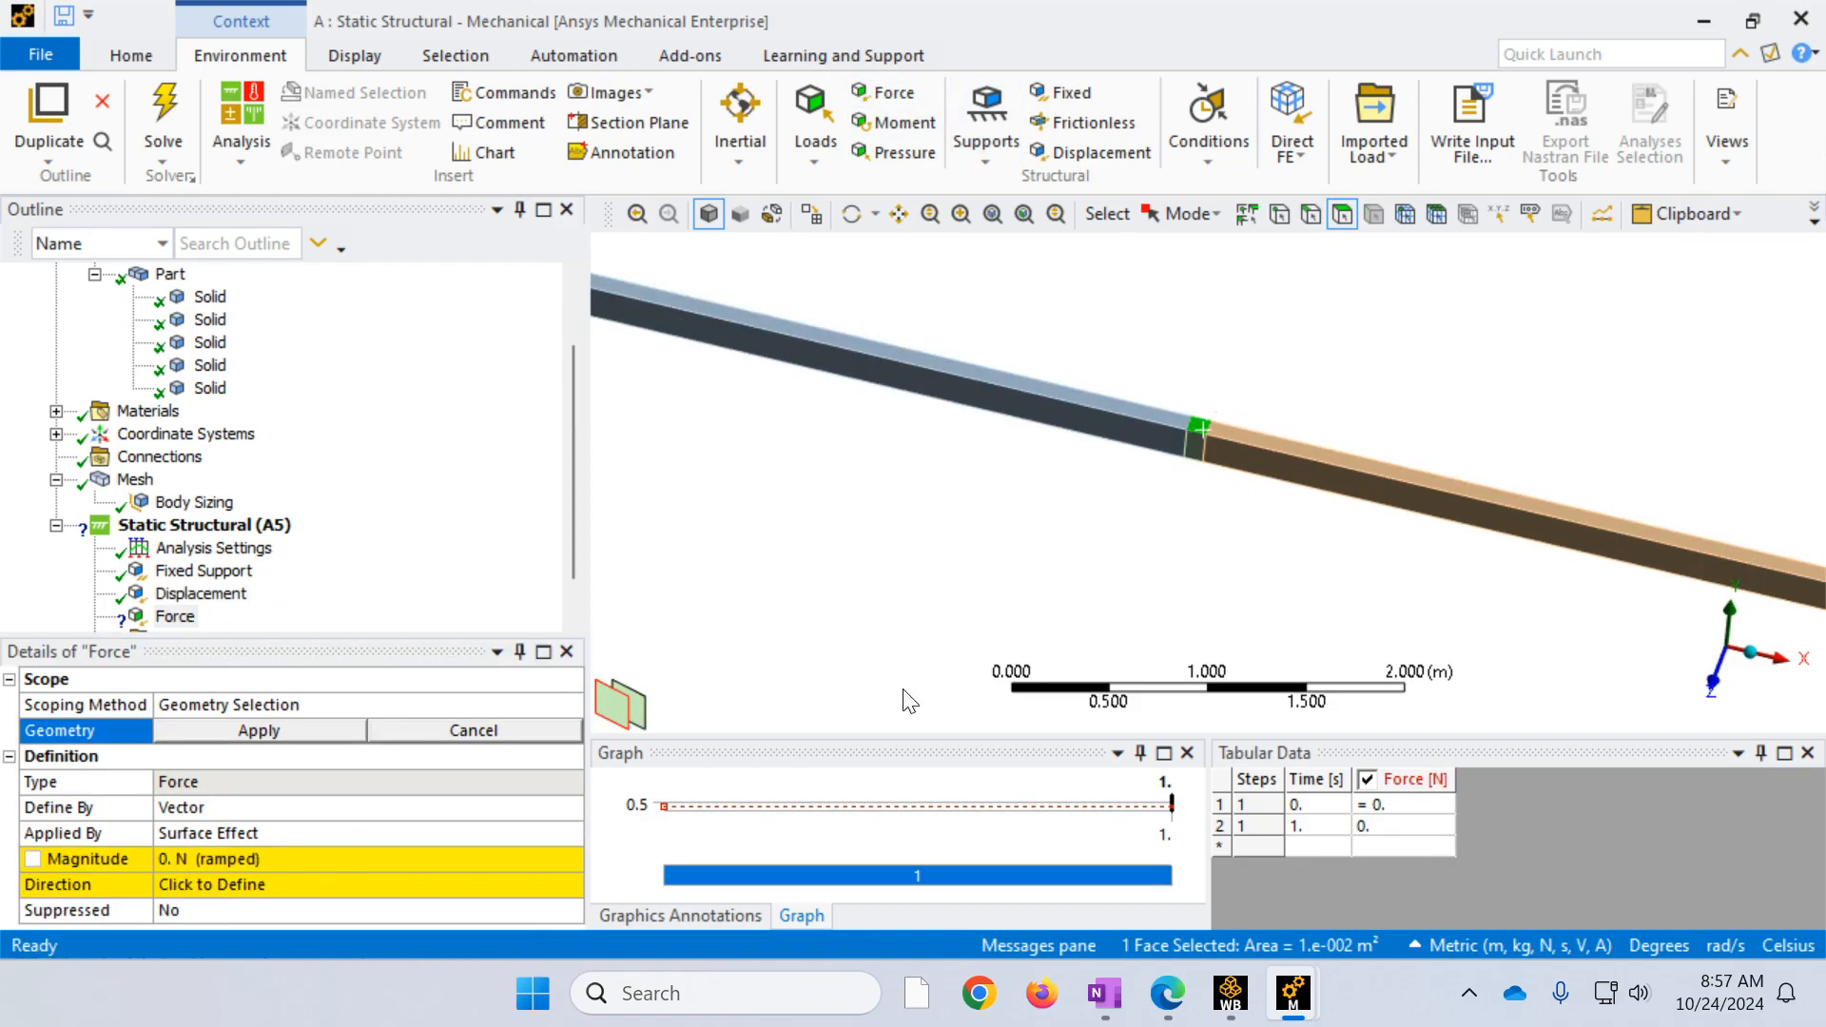
{"action": "left_click", "coordinate": [245, 738]}
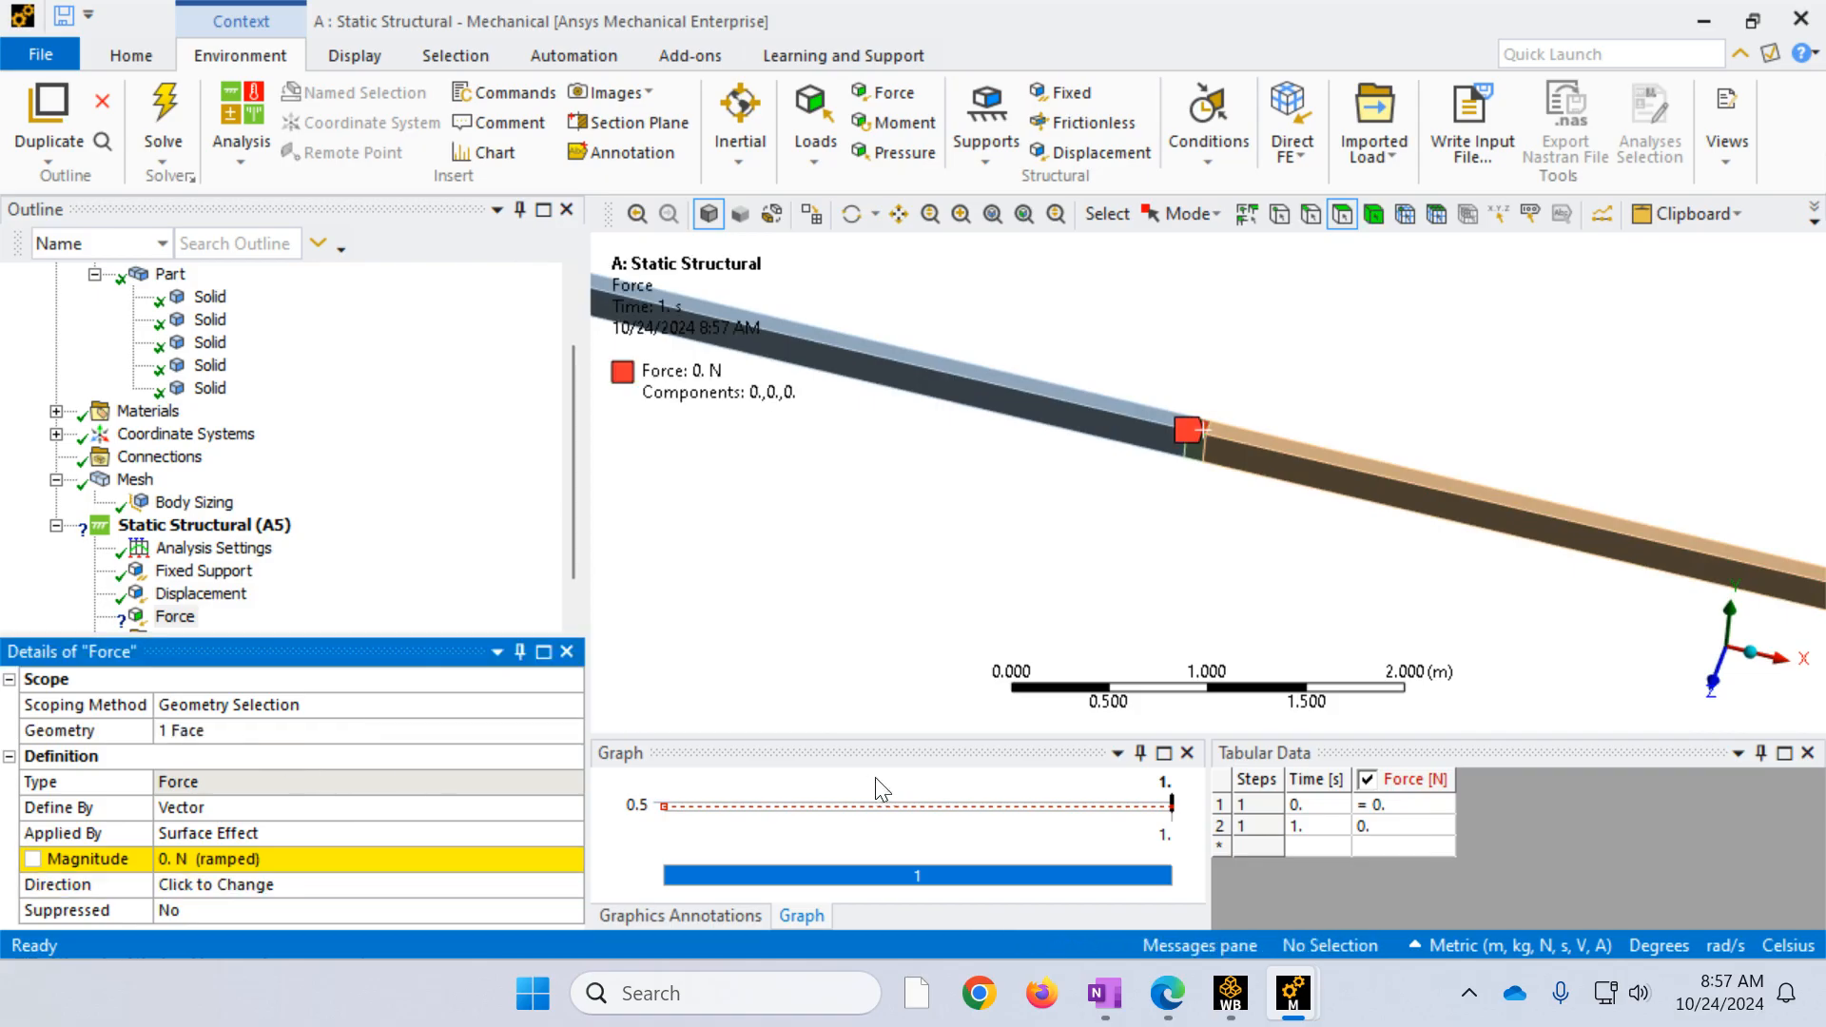
Step: Define the force by components and set its Y component to -1000 N
{"action": "left_click", "coordinate": [272, 809]}
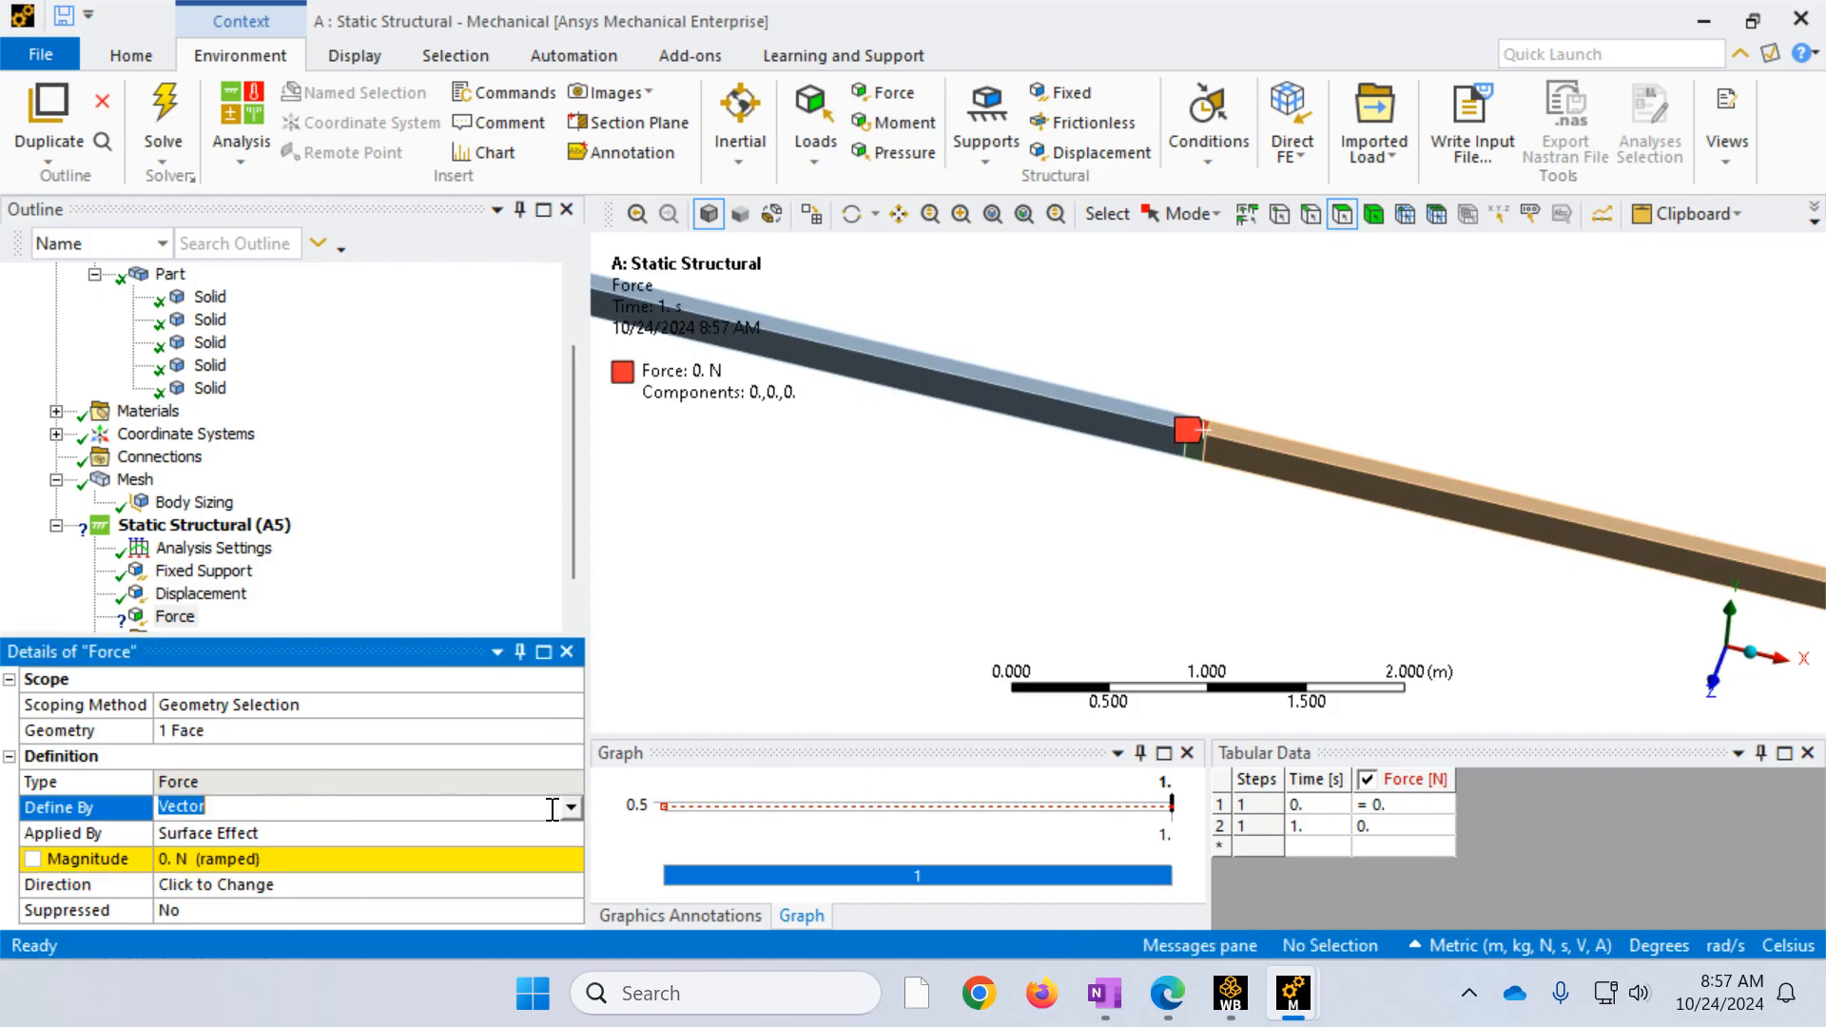
{"action": "left_click", "coordinate": [569, 808]}
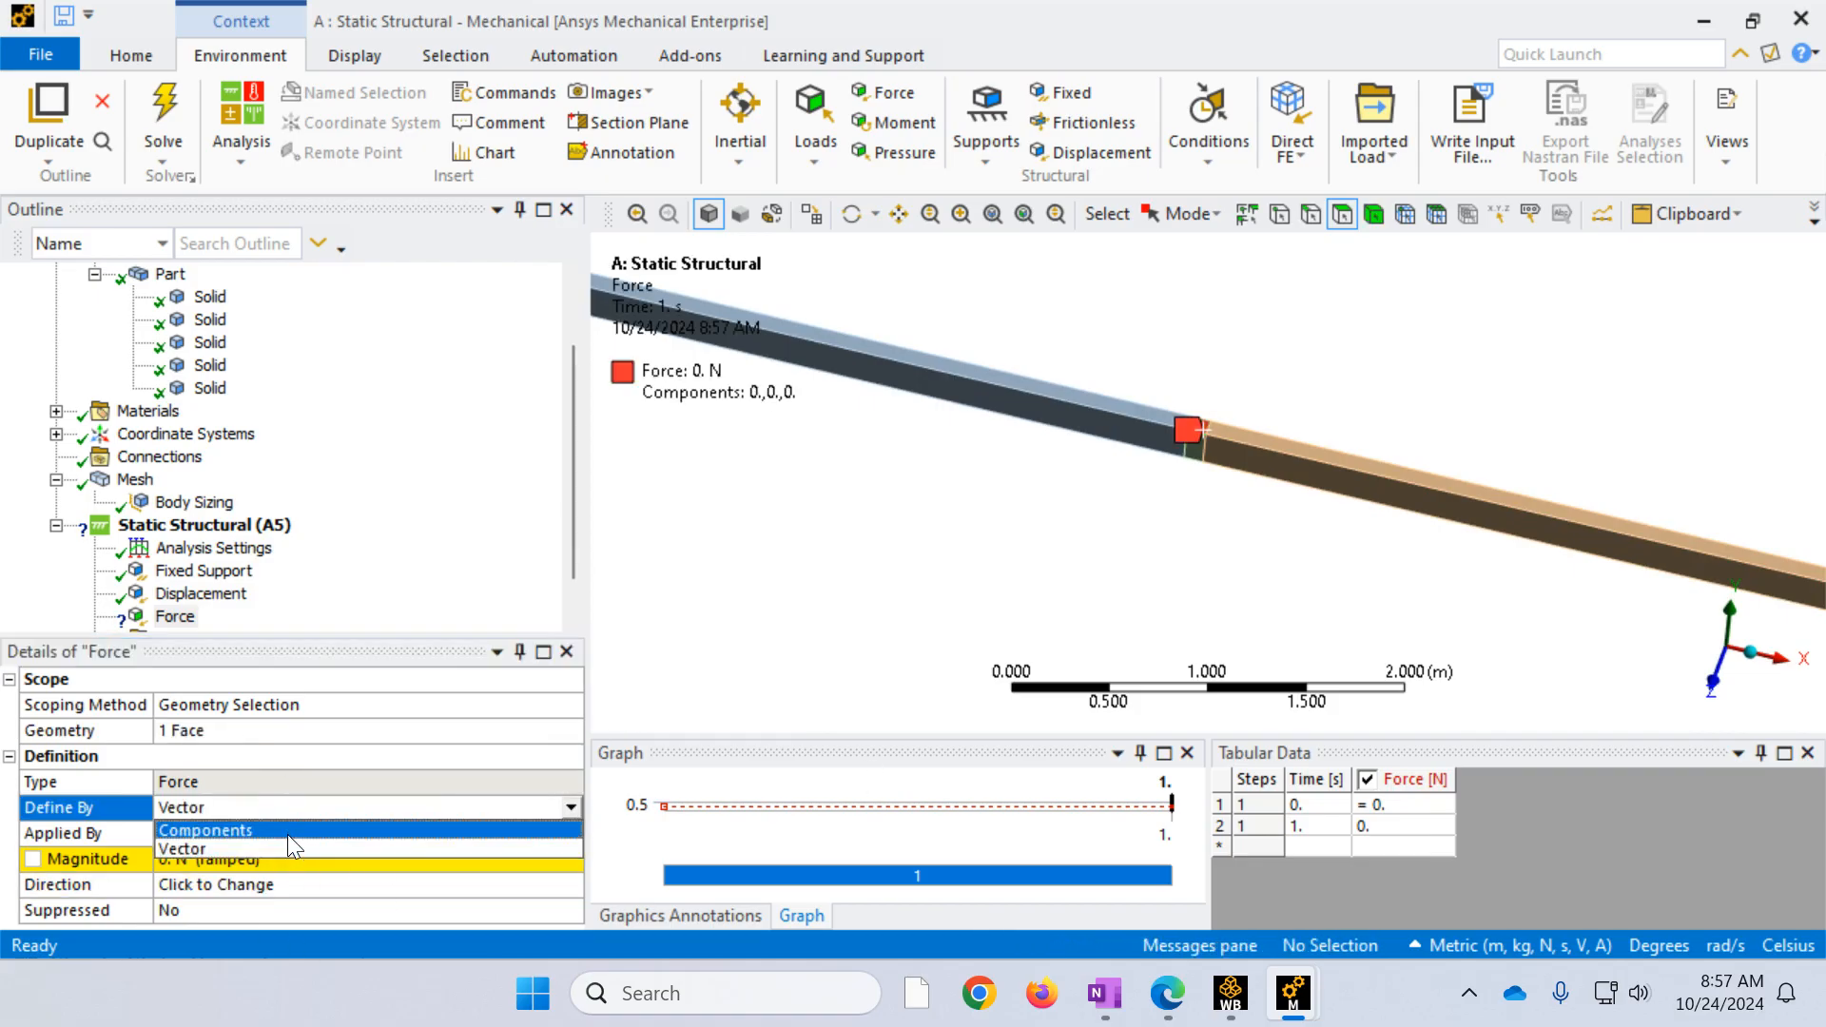
{"action": "left_click", "coordinate": [287, 835]}
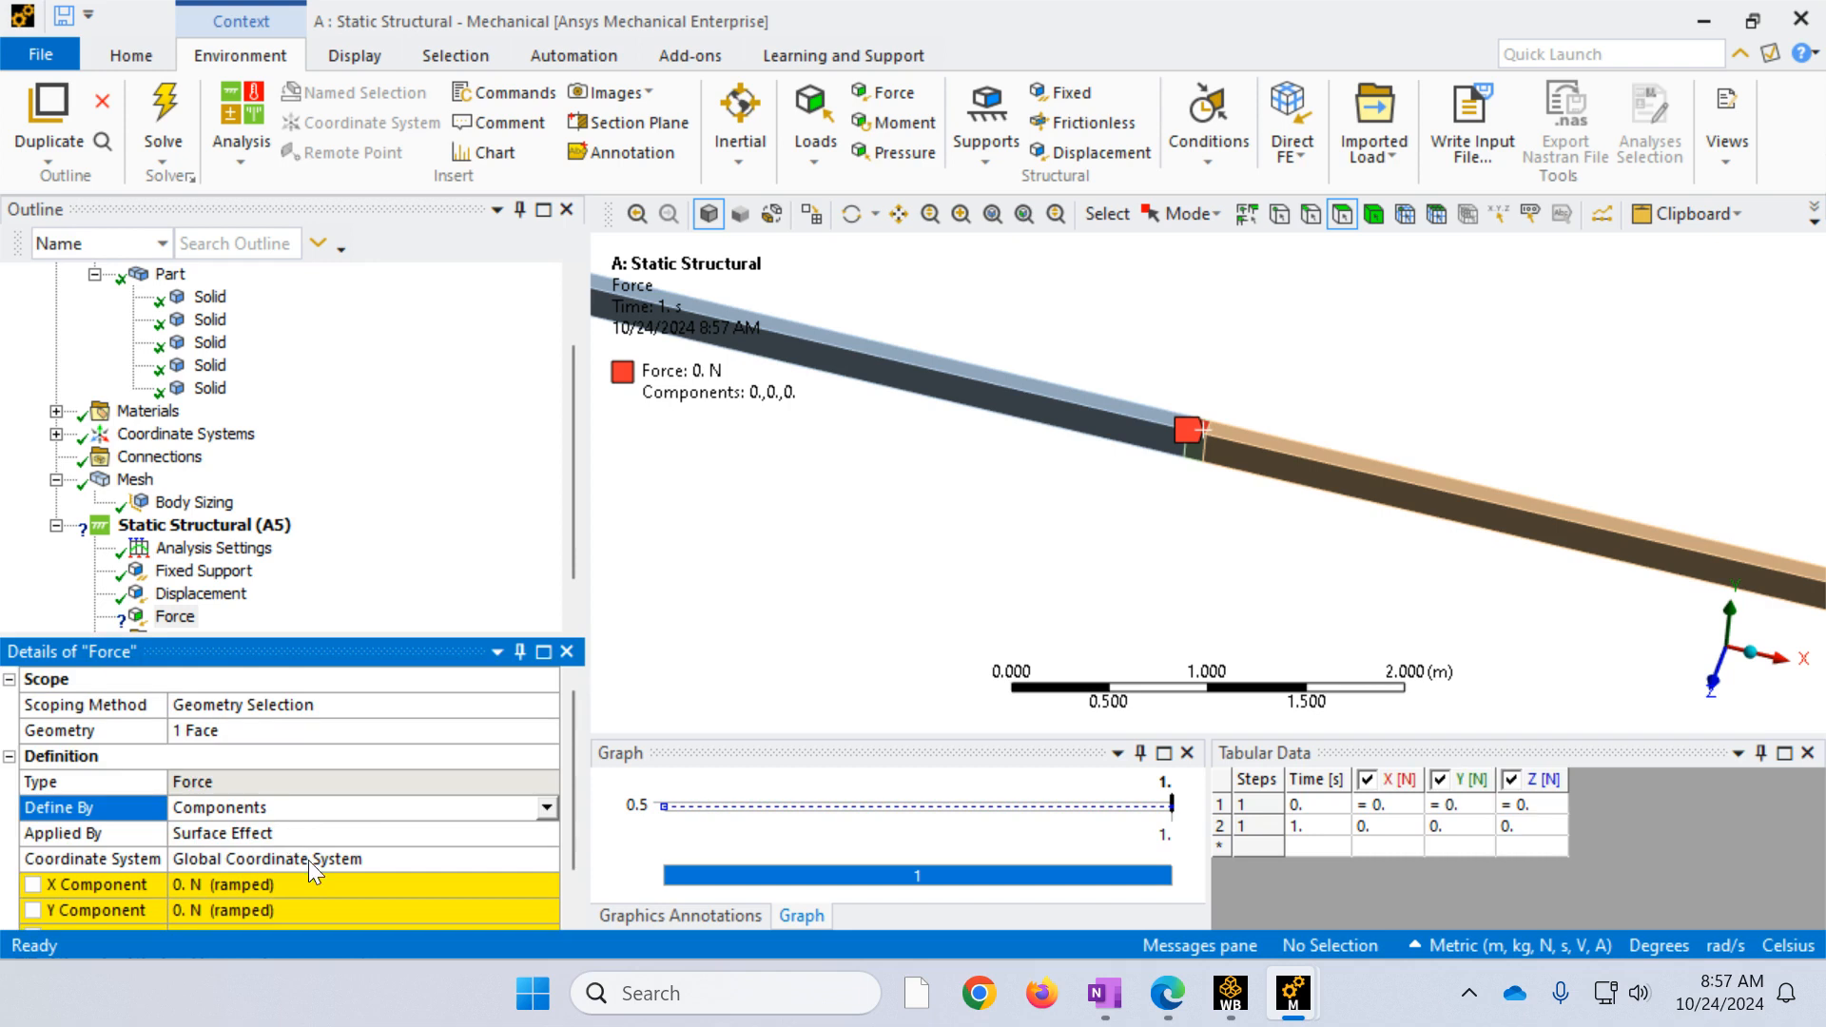
{"action": "left_click", "coordinate": [203, 909]}
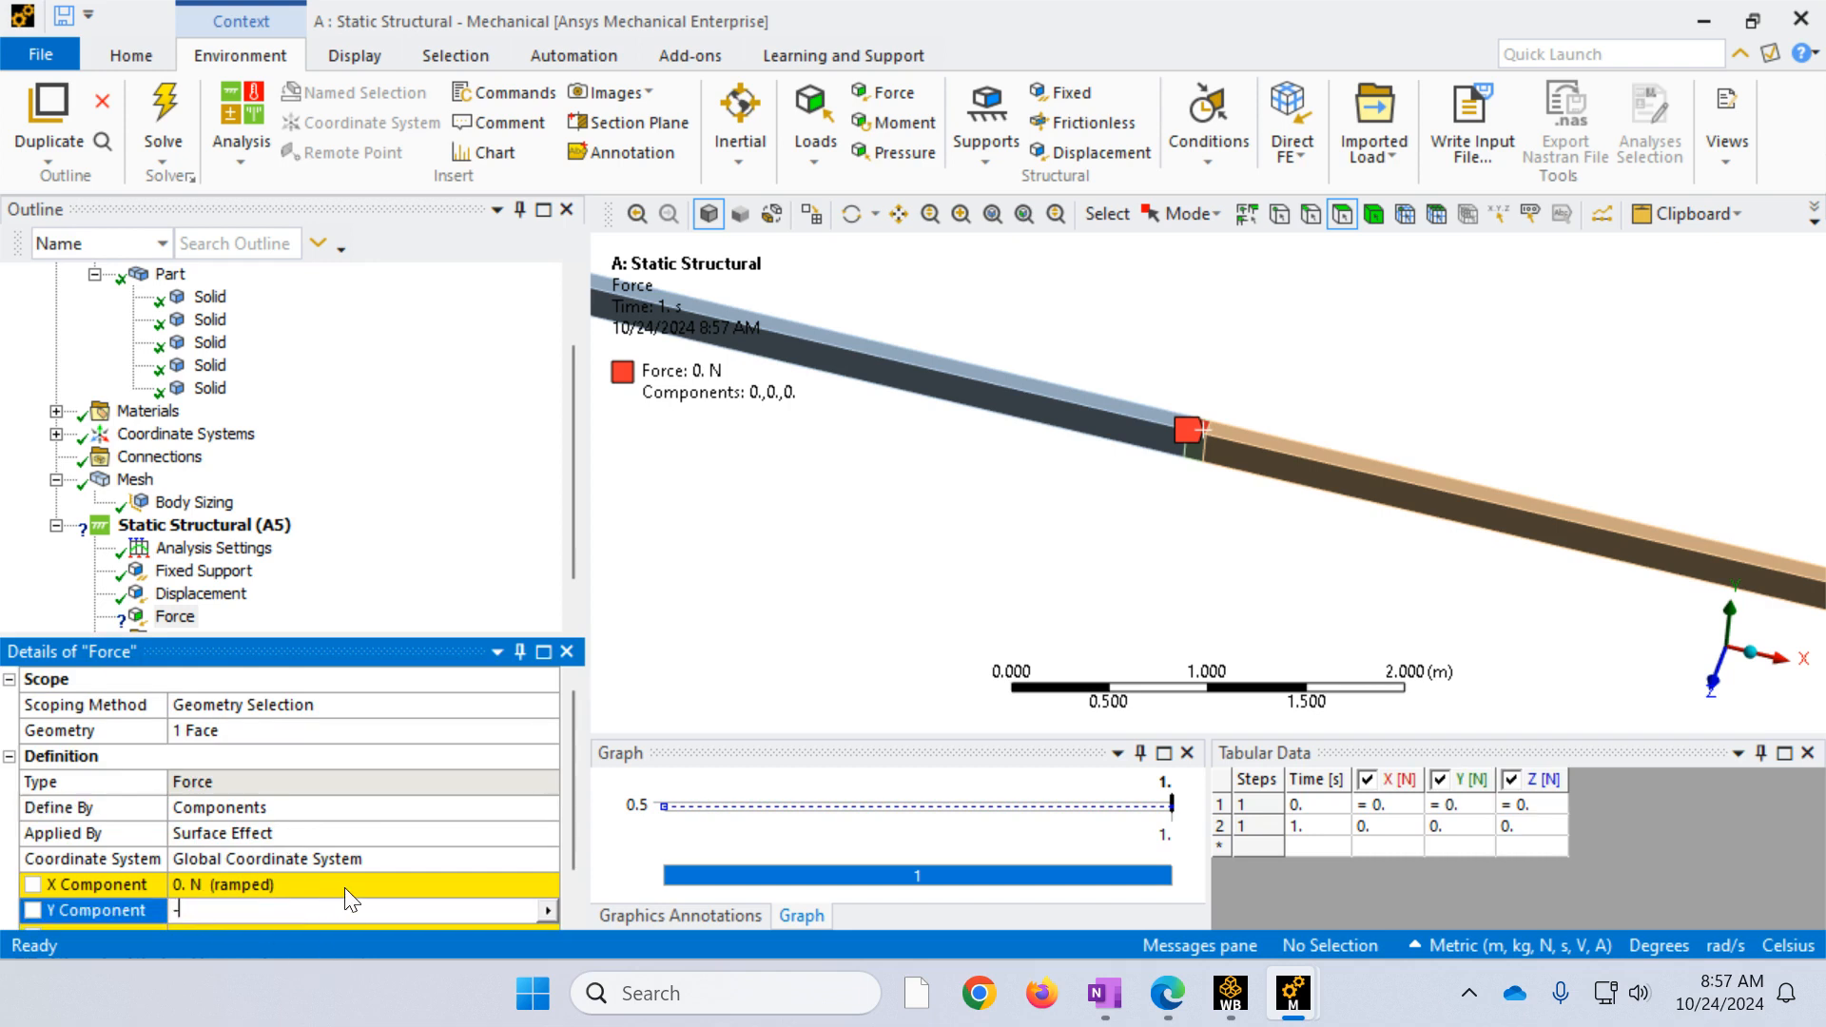
{"action": "type", "text": "-1000"}
{"action": "key", "text": "Return"}
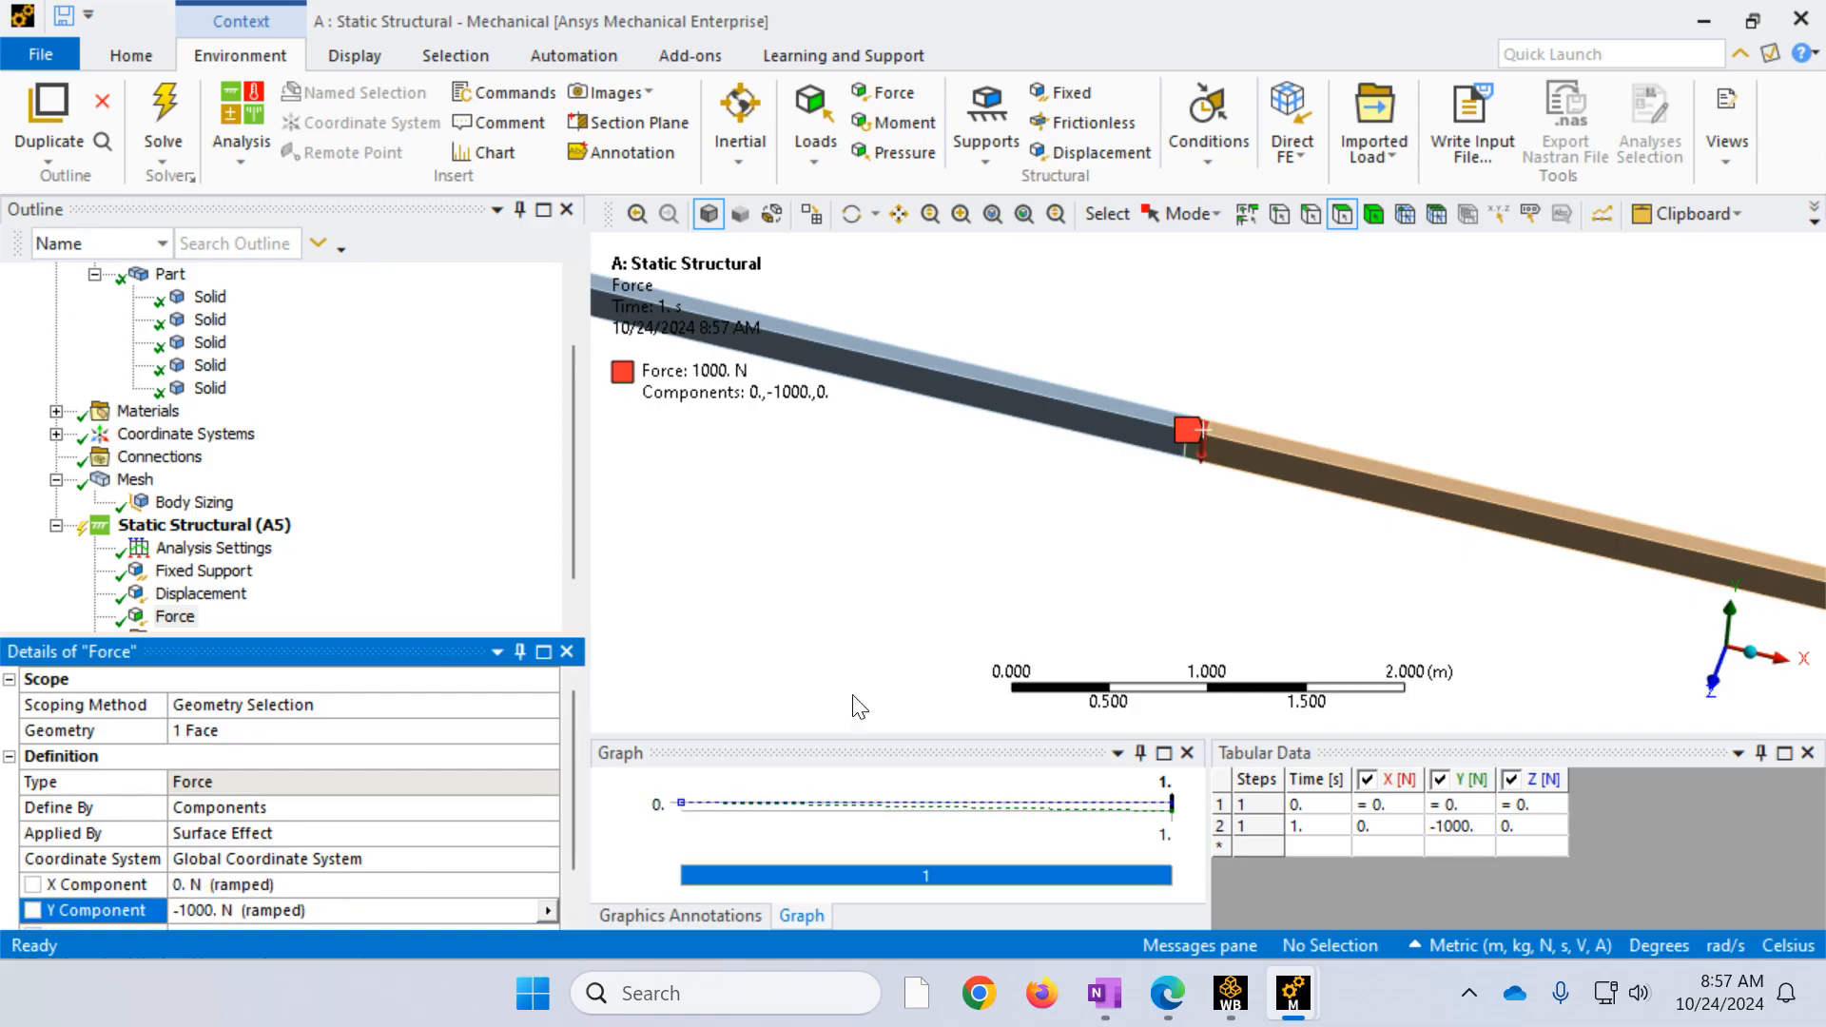
Step: Display all boundary conditions of the static structural analysis and examine where the supports and the force act on the beam
{"action": "scroll", "coordinate": [826, 535], "scroll_direction": "down", "scroll_amount": 2}
{"action": "scroll", "coordinate": [825, 535], "scroll_direction": "down", "scroll_amount": 1}
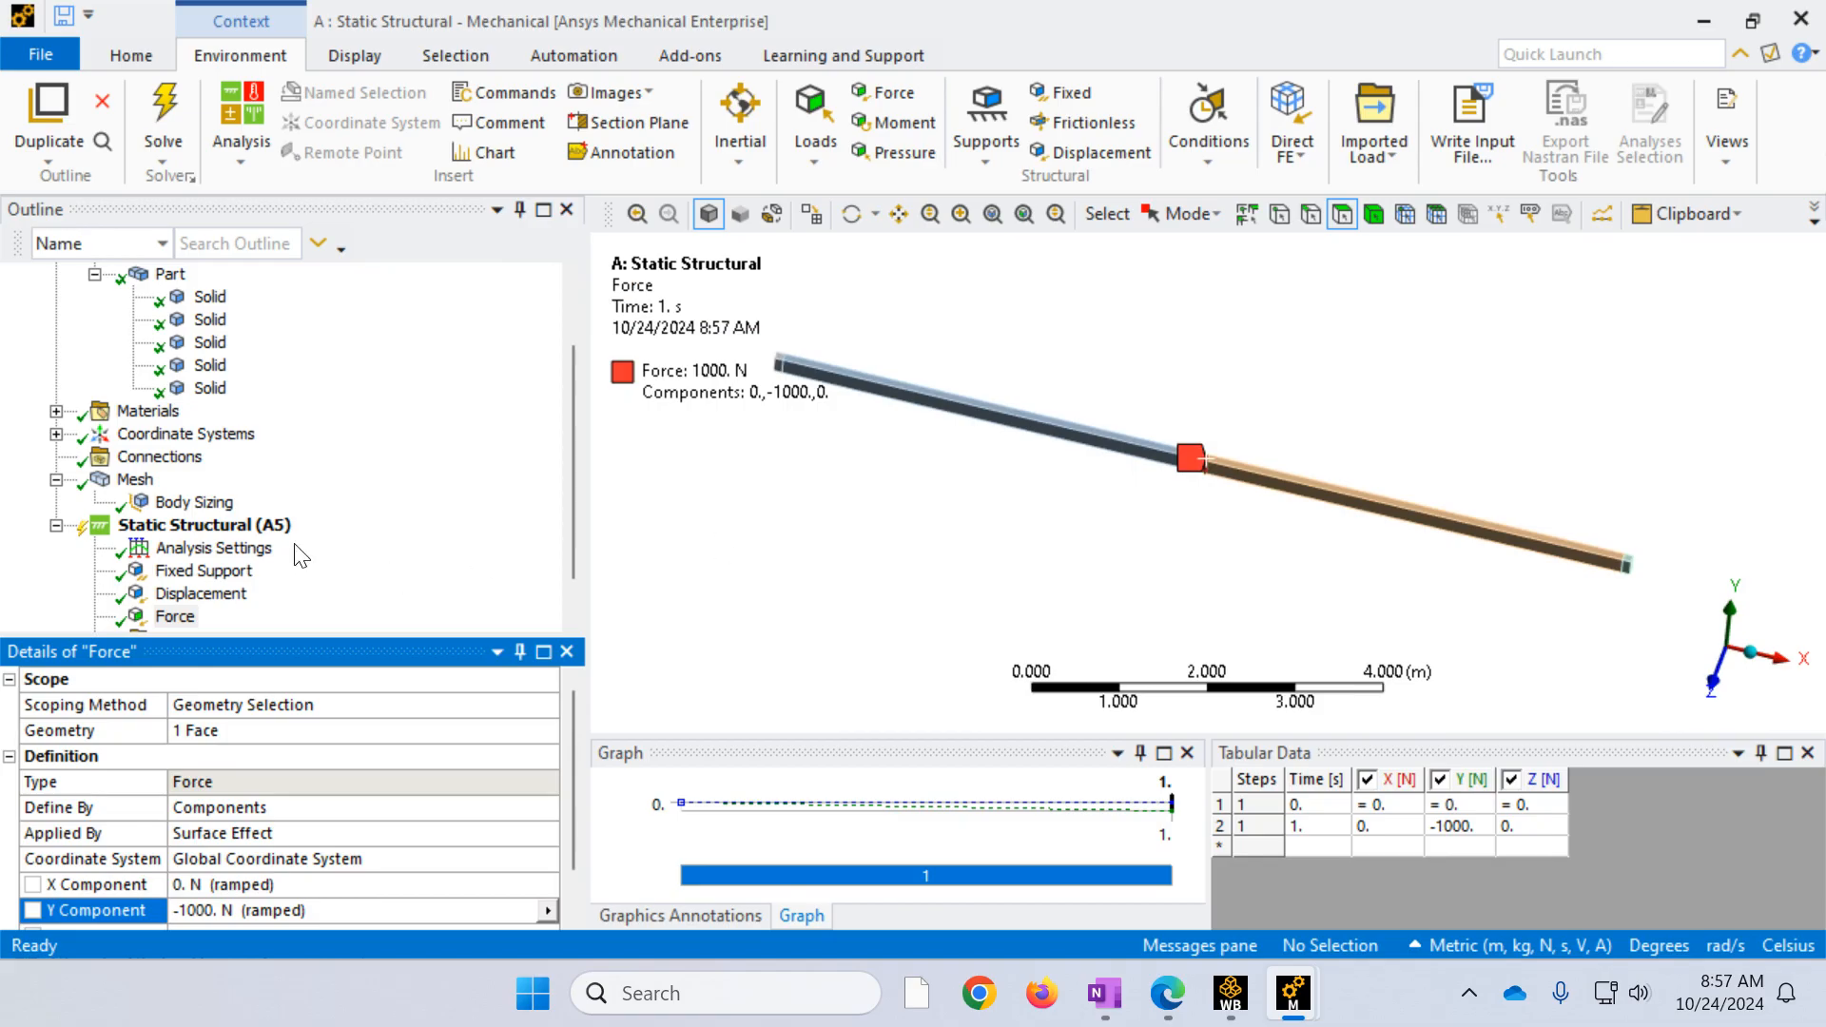
{"action": "left_click", "coordinate": [175, 528]}
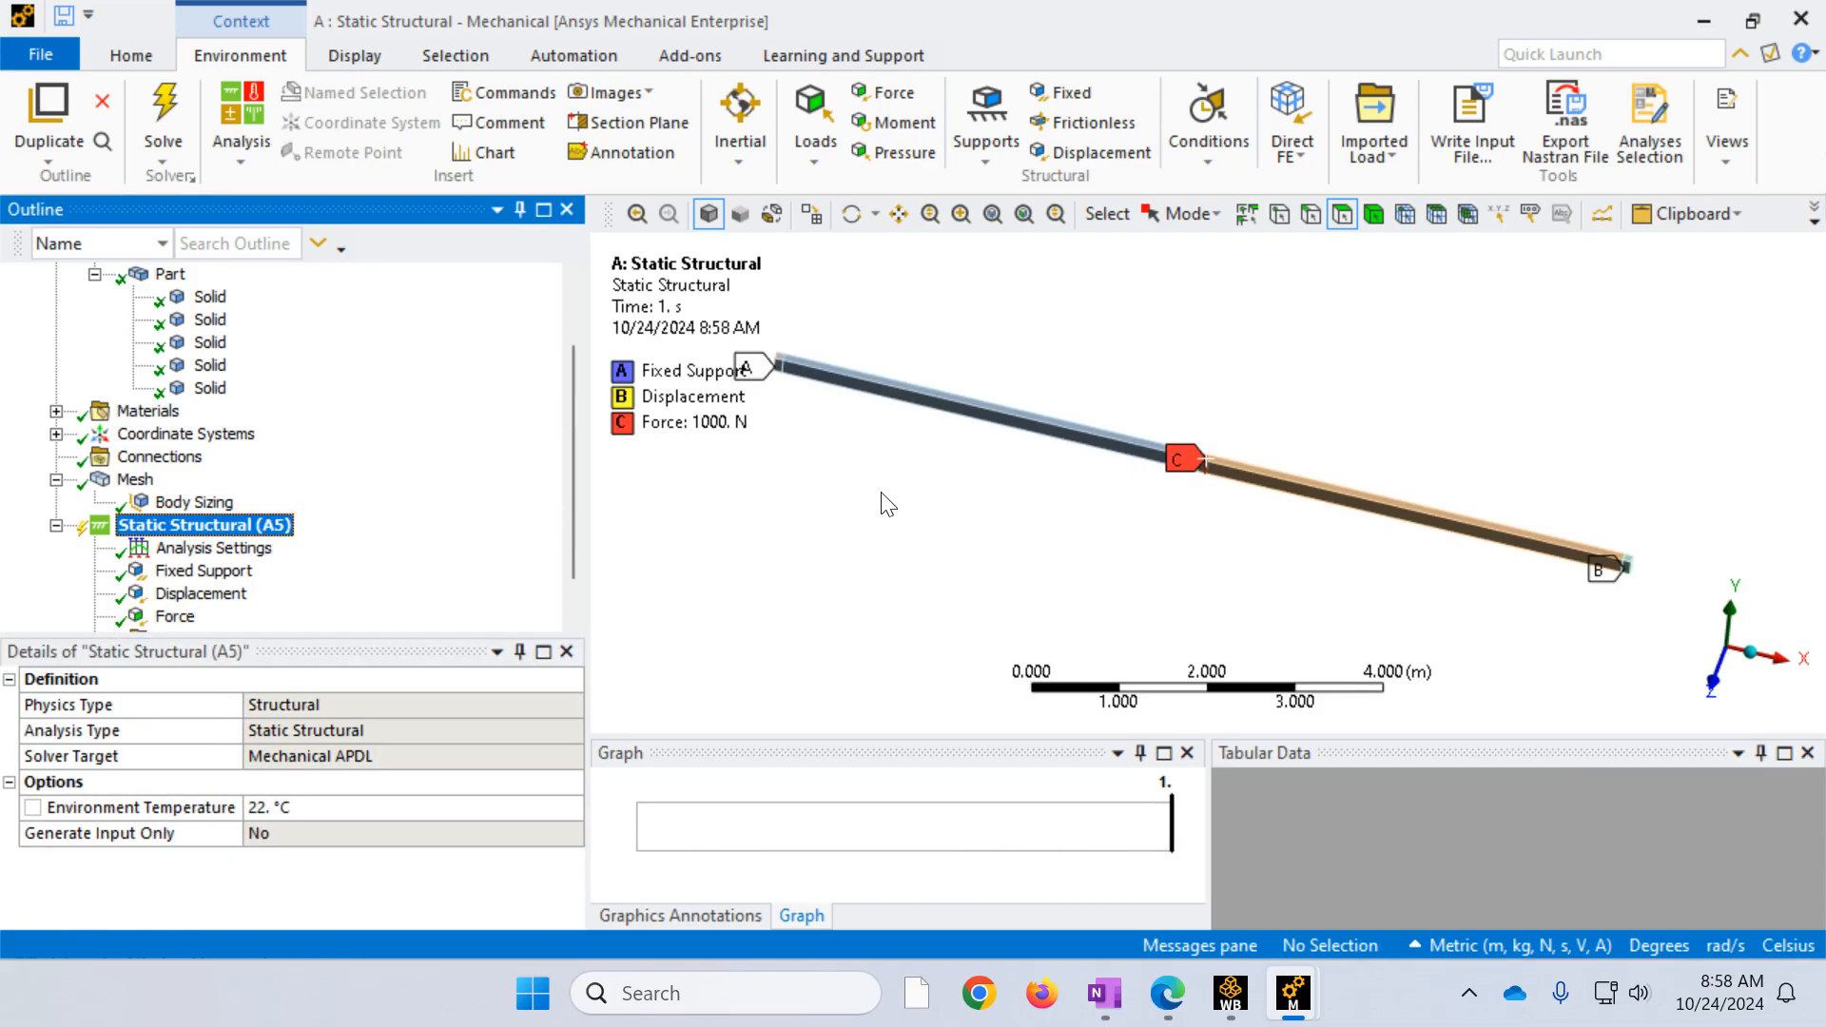
{"action": "scroll", "coordinate": [884, 501], "scroll_direction": "down", "scroll_amount": 2}
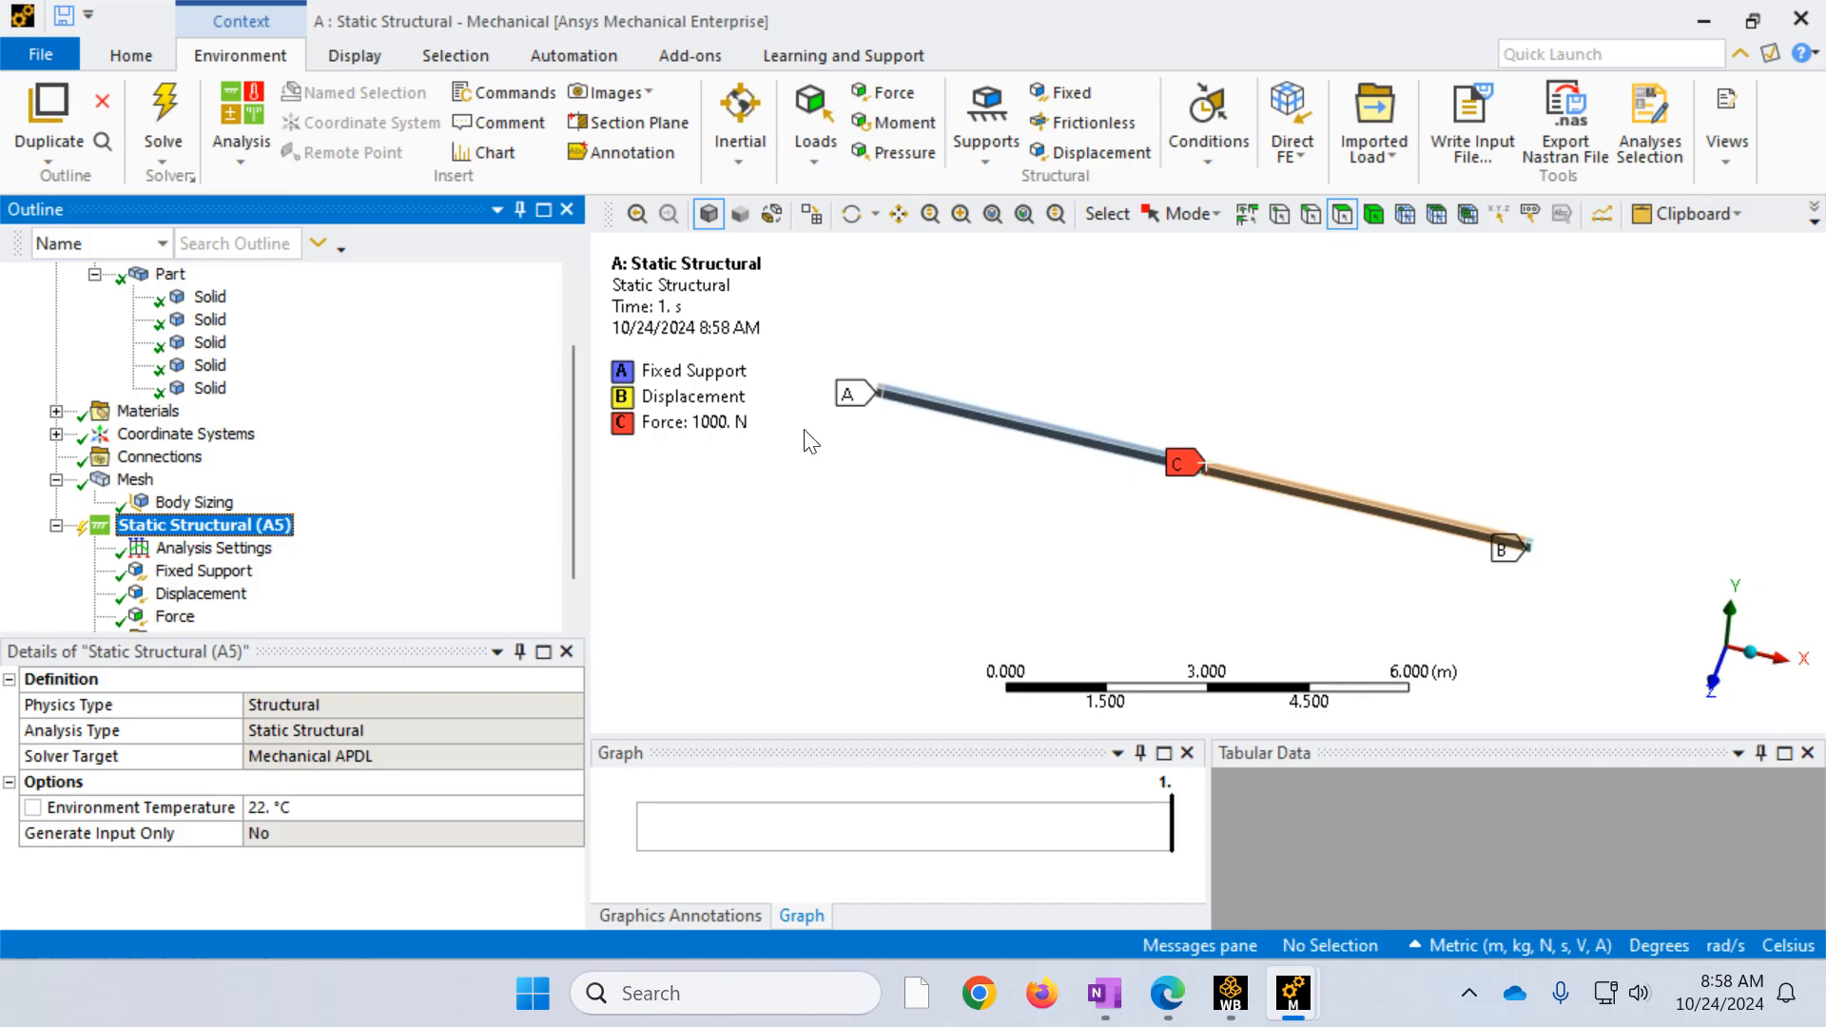
{"action": "middle_click_drag", "start_coordinate": [1099, 527], "coordinate": [1210, 497]}
{"action": "scroll", "coordinate": [1210, 497], "scroll_direction": "up", "scroll_amount": 1}
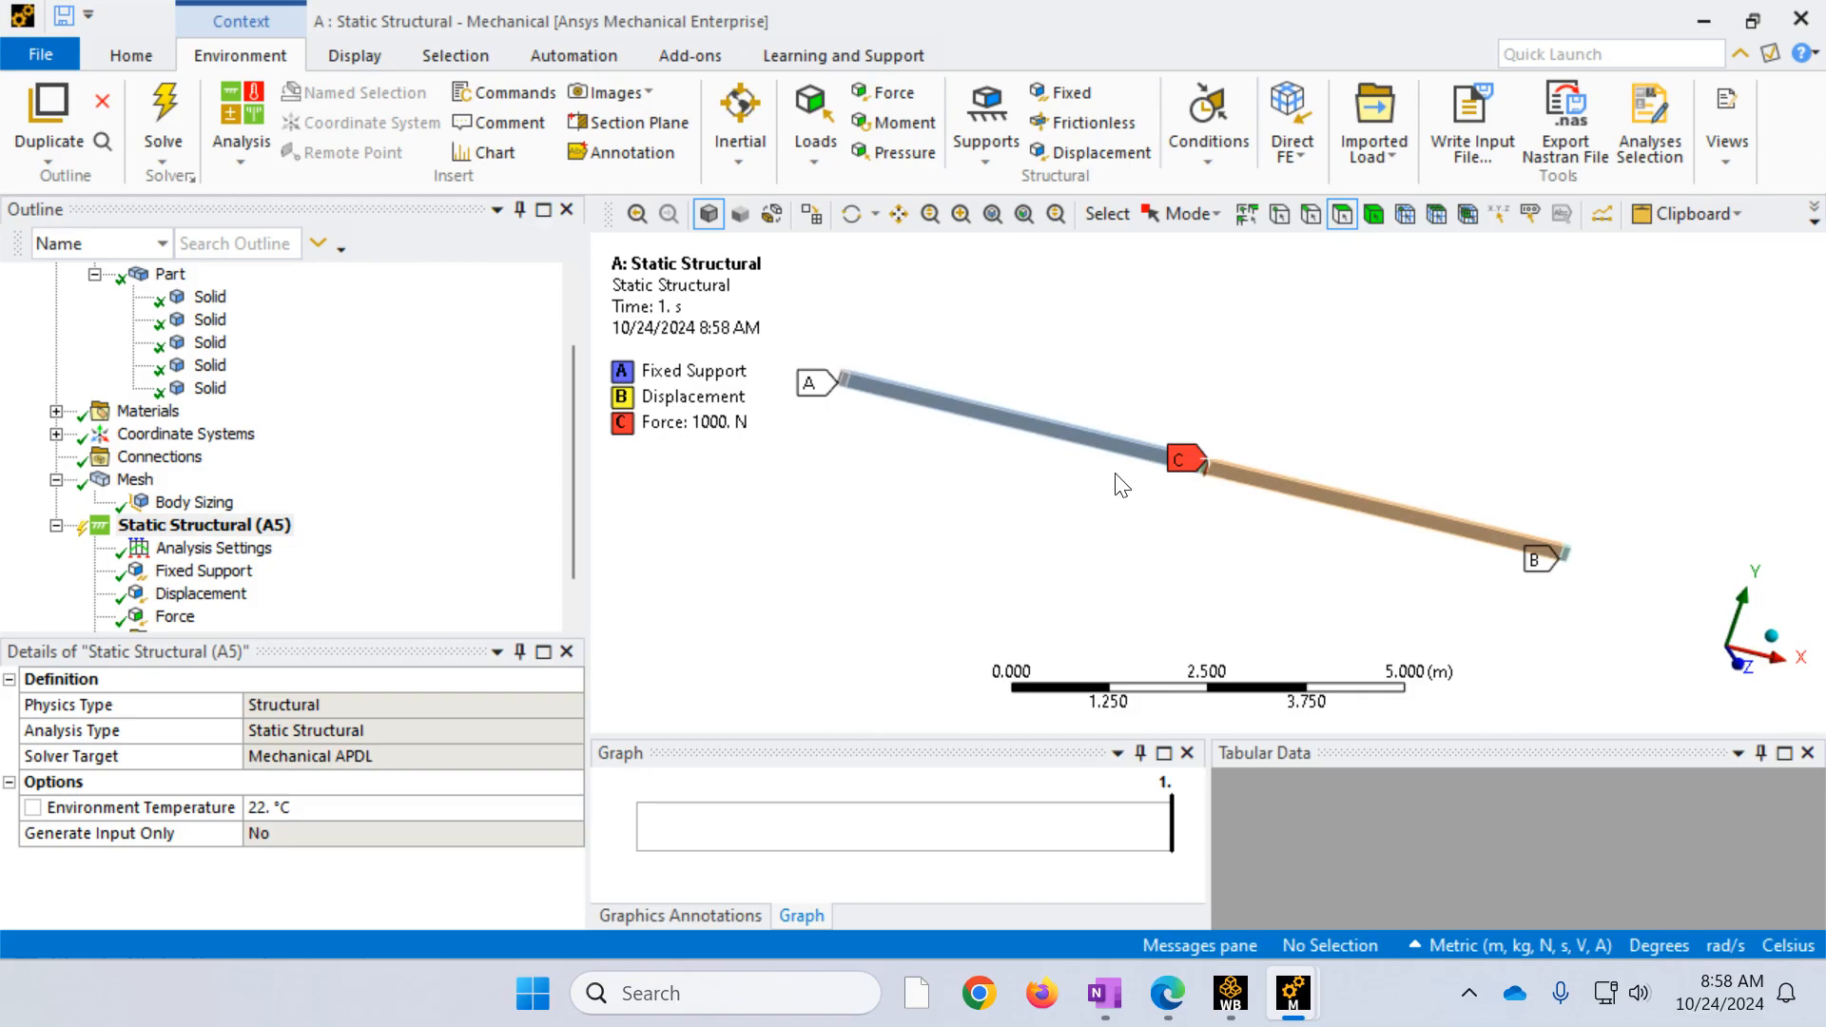
{"action": "mouse_move", "coordinate": [1064, 548]}
{"action": "middle_mouse_down"}
{"action": "mouse_move", "coordinate": [1051, 576]}
{"action": "mouse_move", "coordinate": [1052, 555]}
{"action": "middle_mouse_up"}
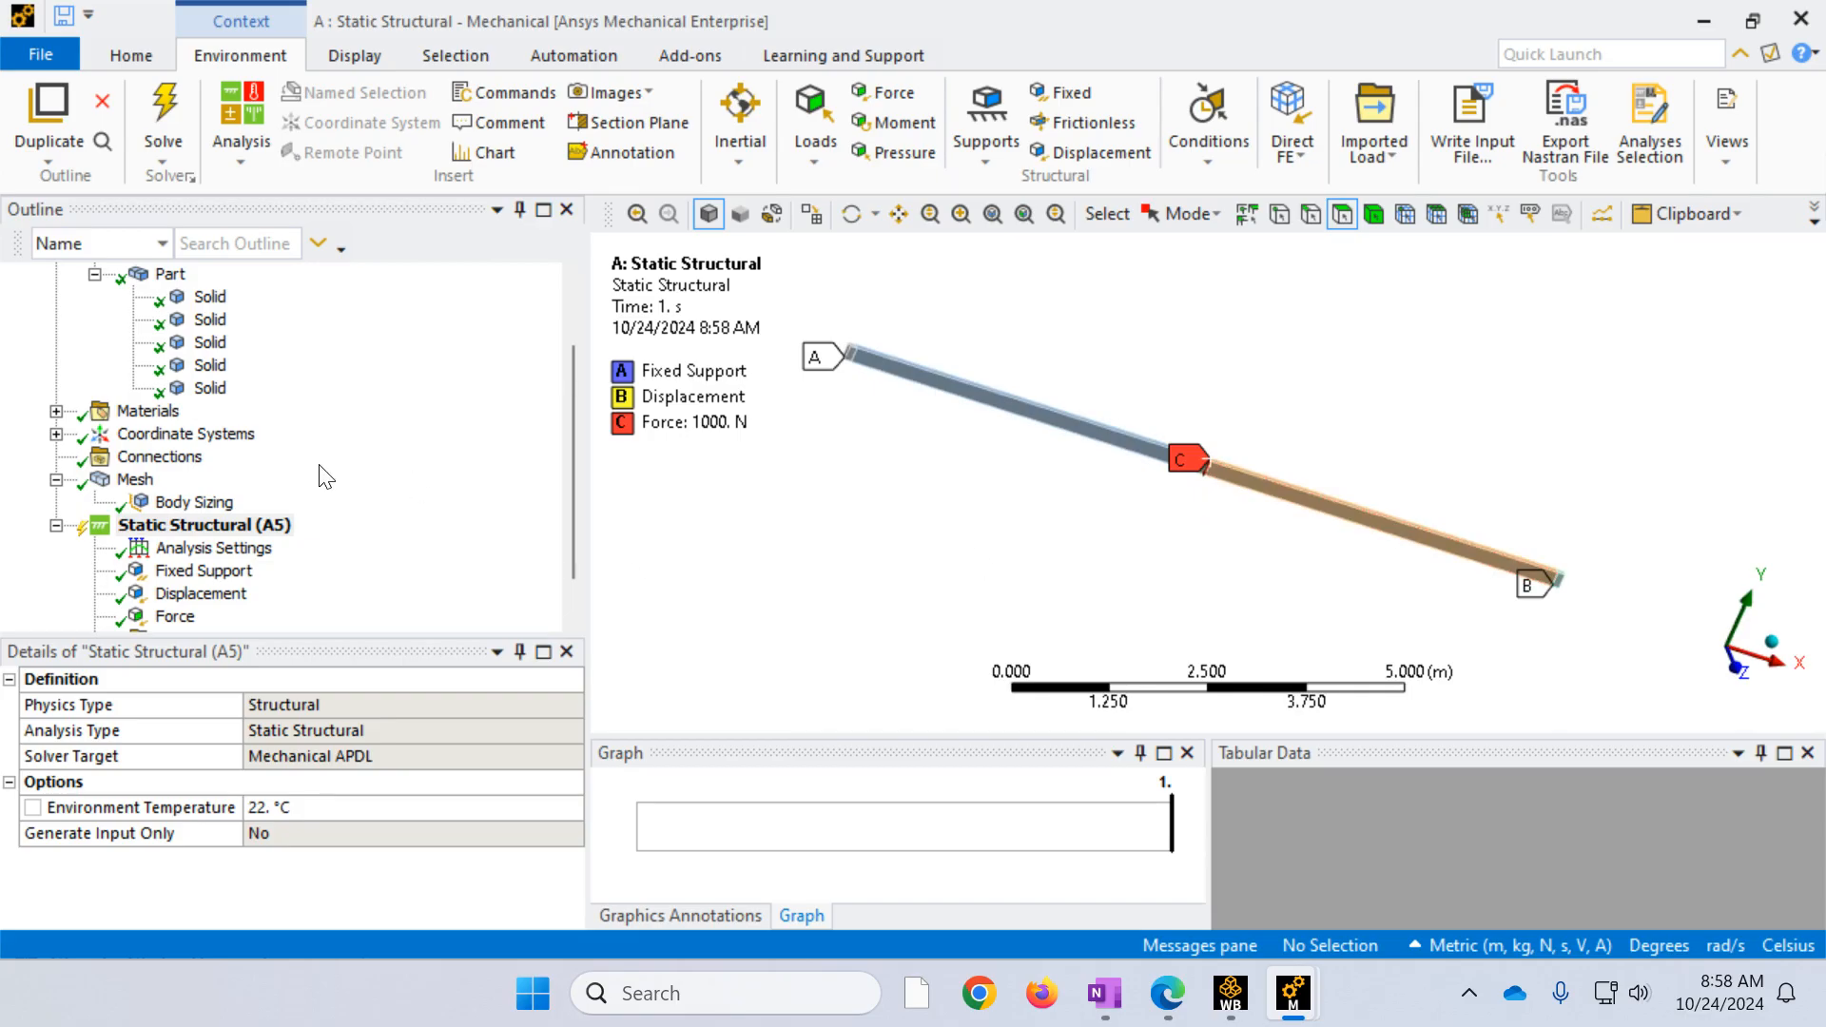
Step: Solve the static structural analysis and orient the view along the Z axis to show the beam from the side
{"action": "scroll", "coordinate": [359, 481], "scroll_direction": "down", "scroll_amount": 1}
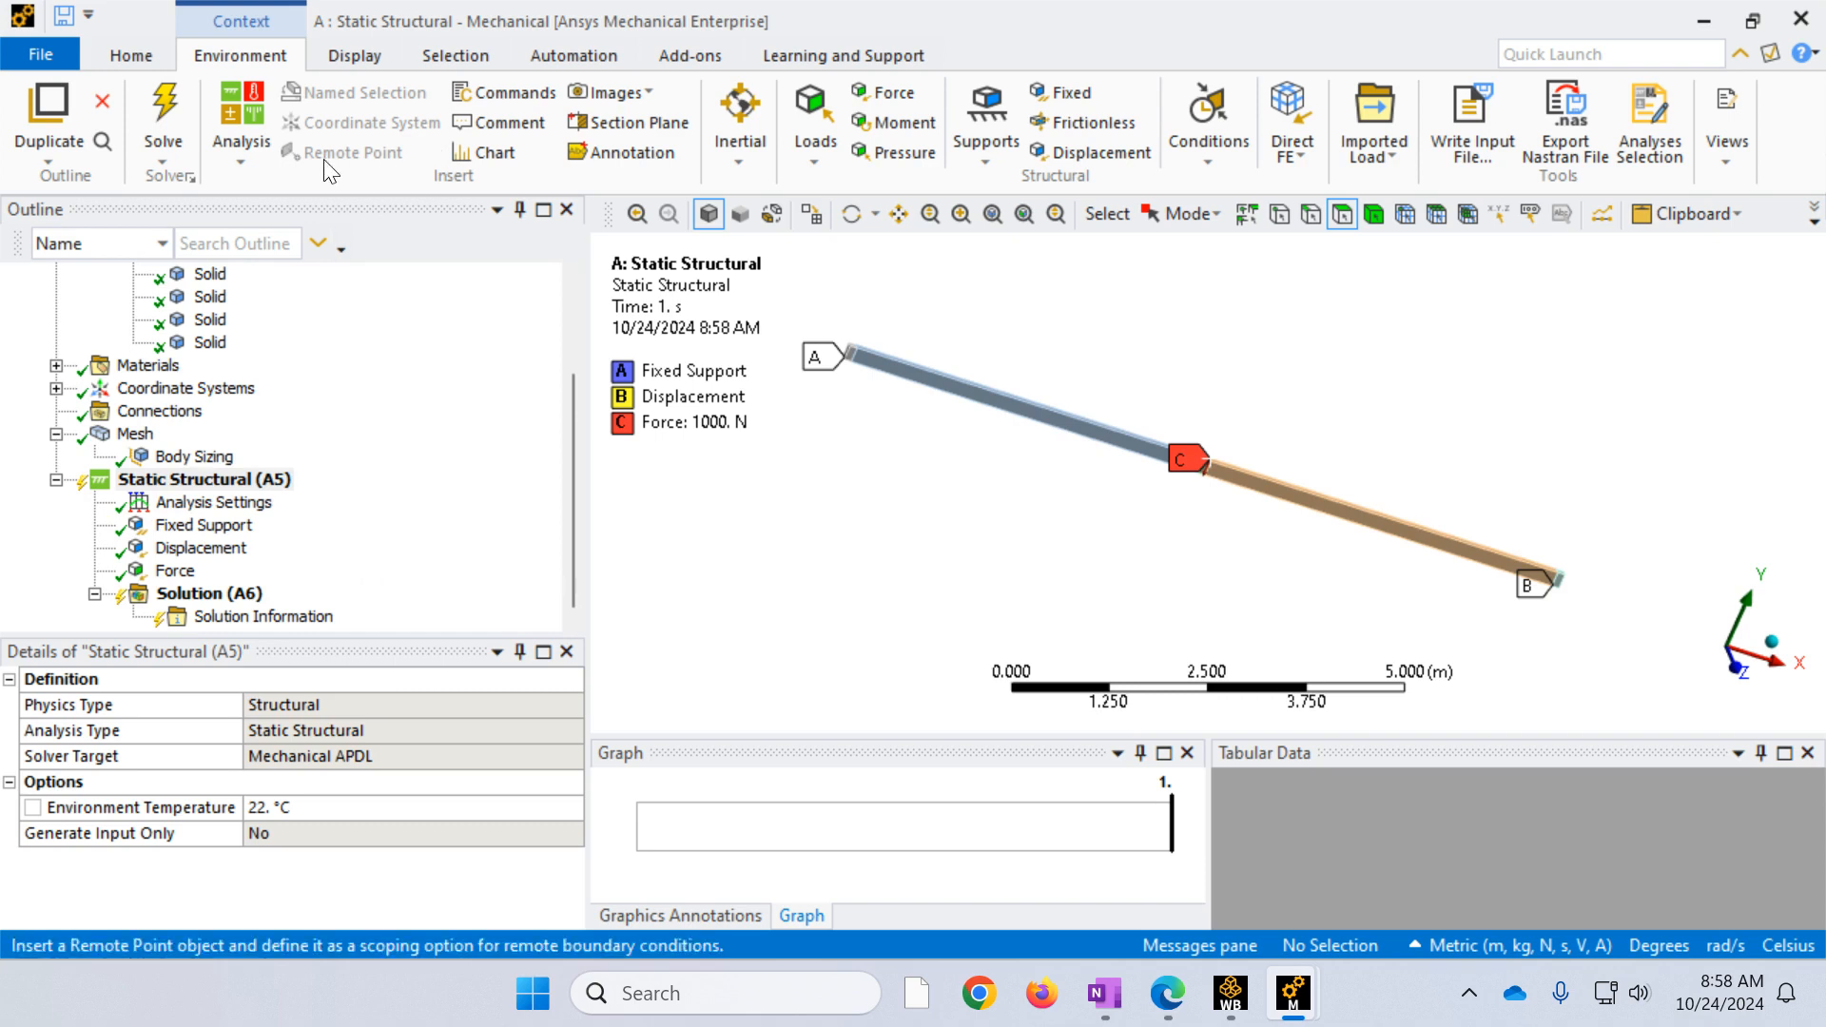
{"action": "left_click", "coordinate": [167, 120]}
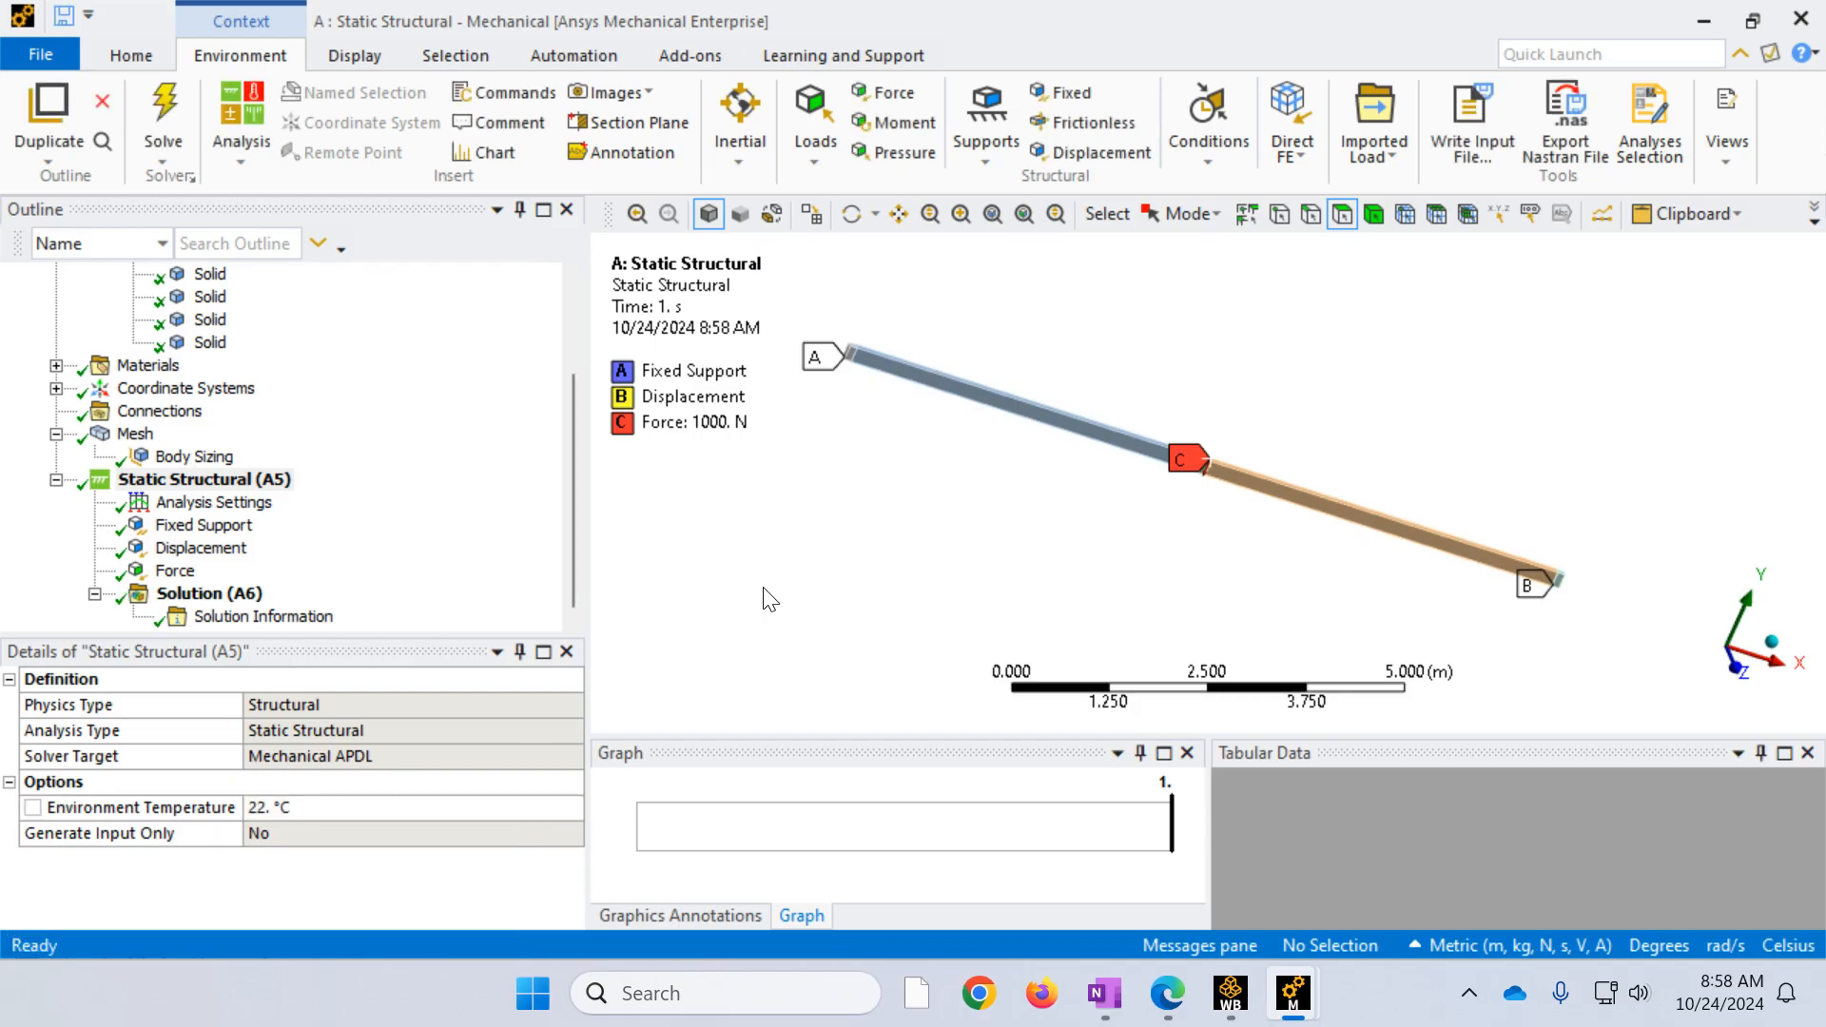
{"action": "scroll", "coordinate": [1008, 609], "scroll_direction": "down", "scroll_amount": 1}
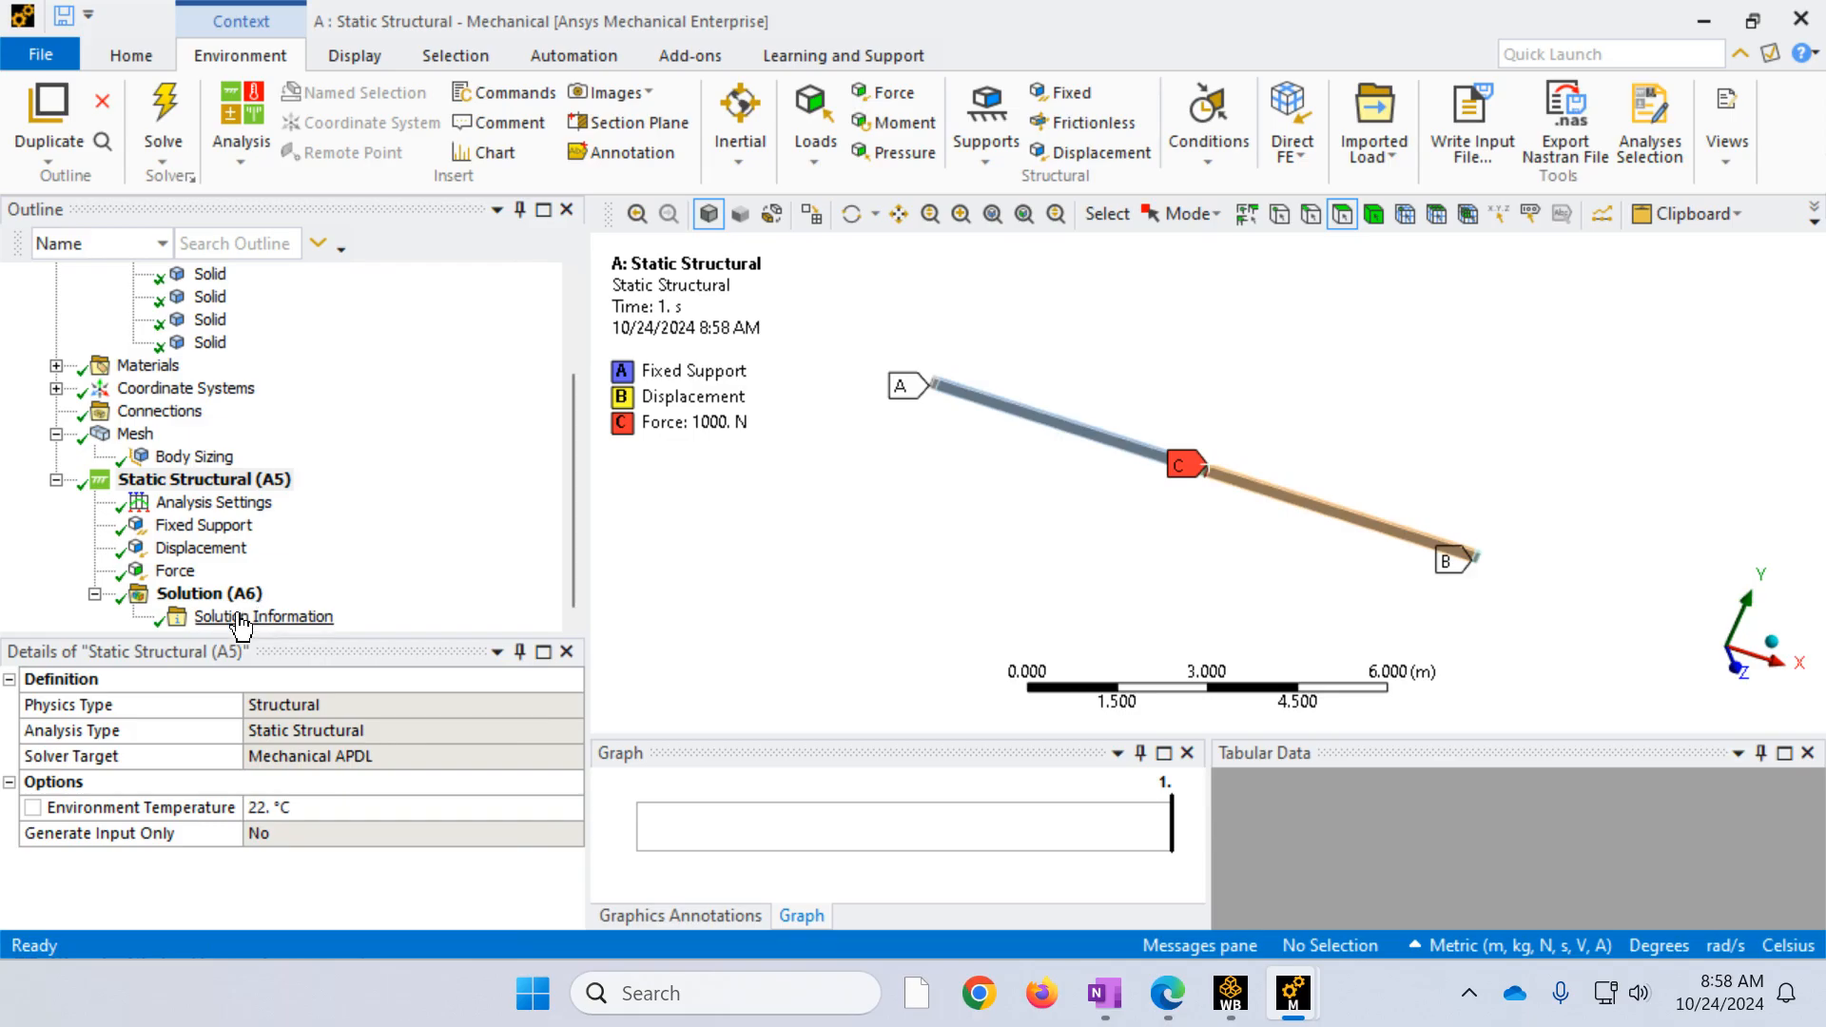
{"action": "left_click", "coordinate": [1769, 647]}
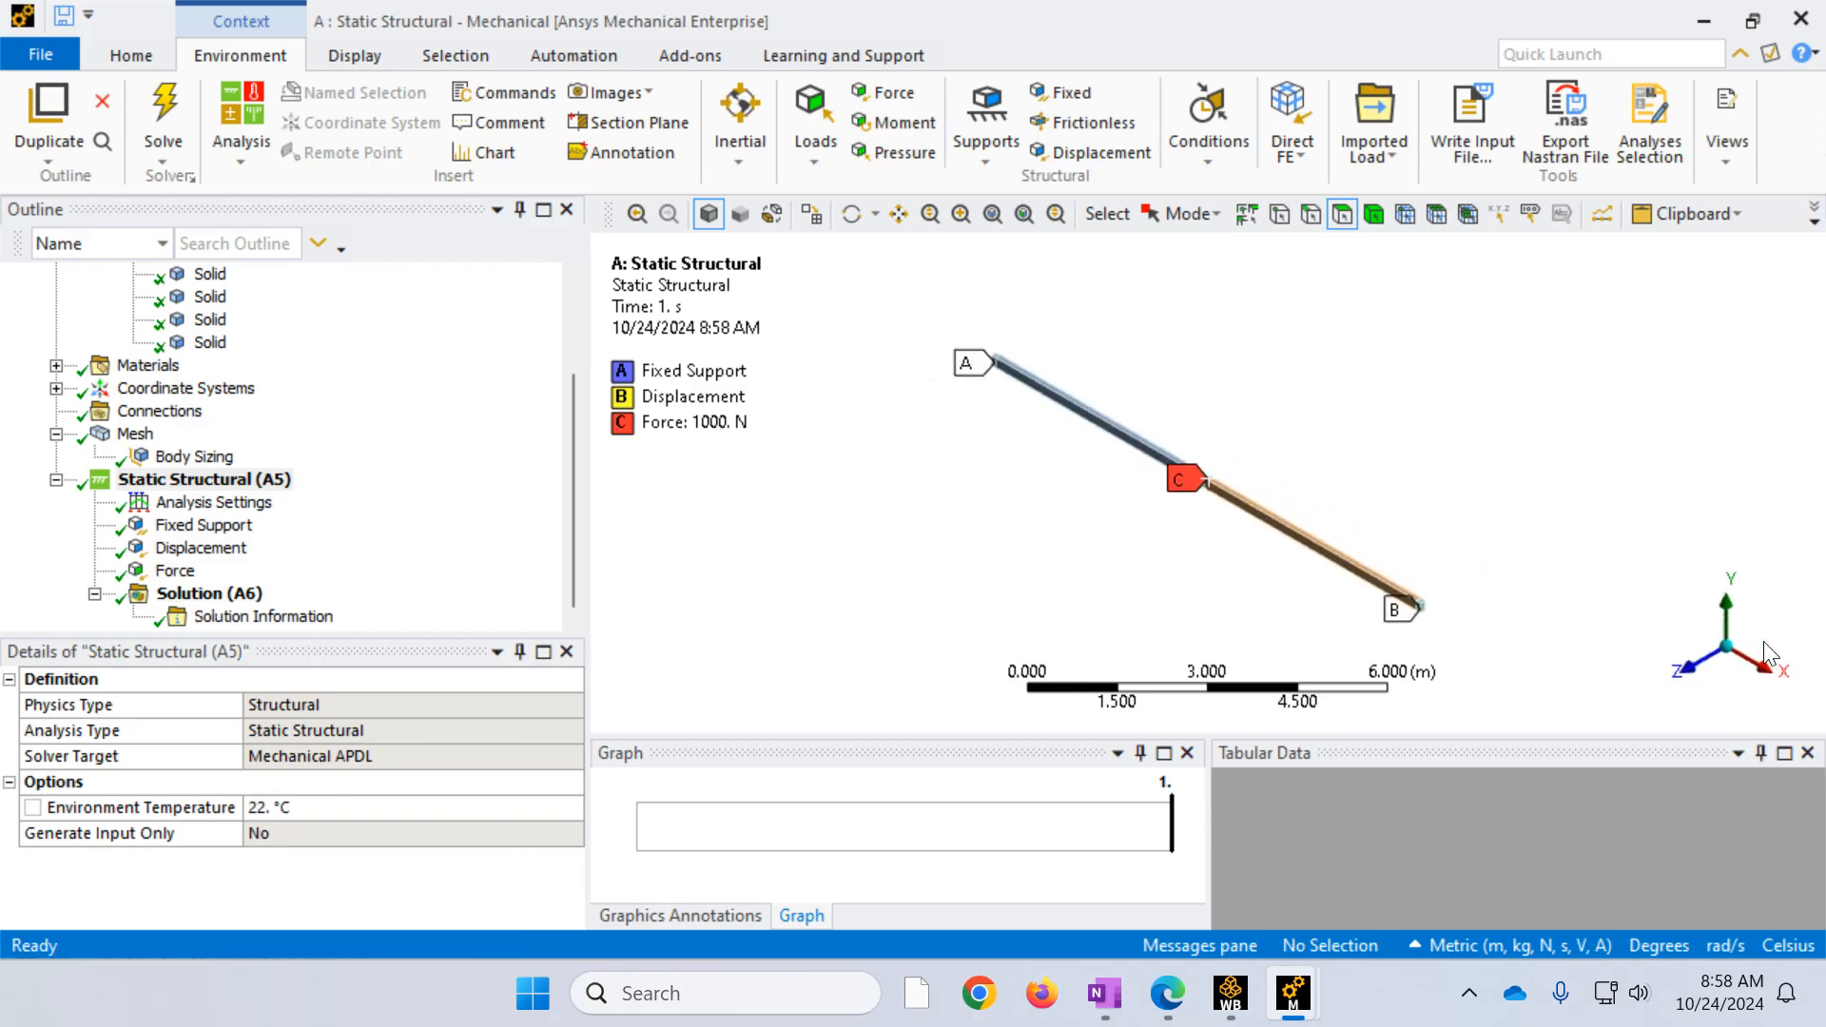
{"action": "left_click", "coordinate": [1686, 677]}
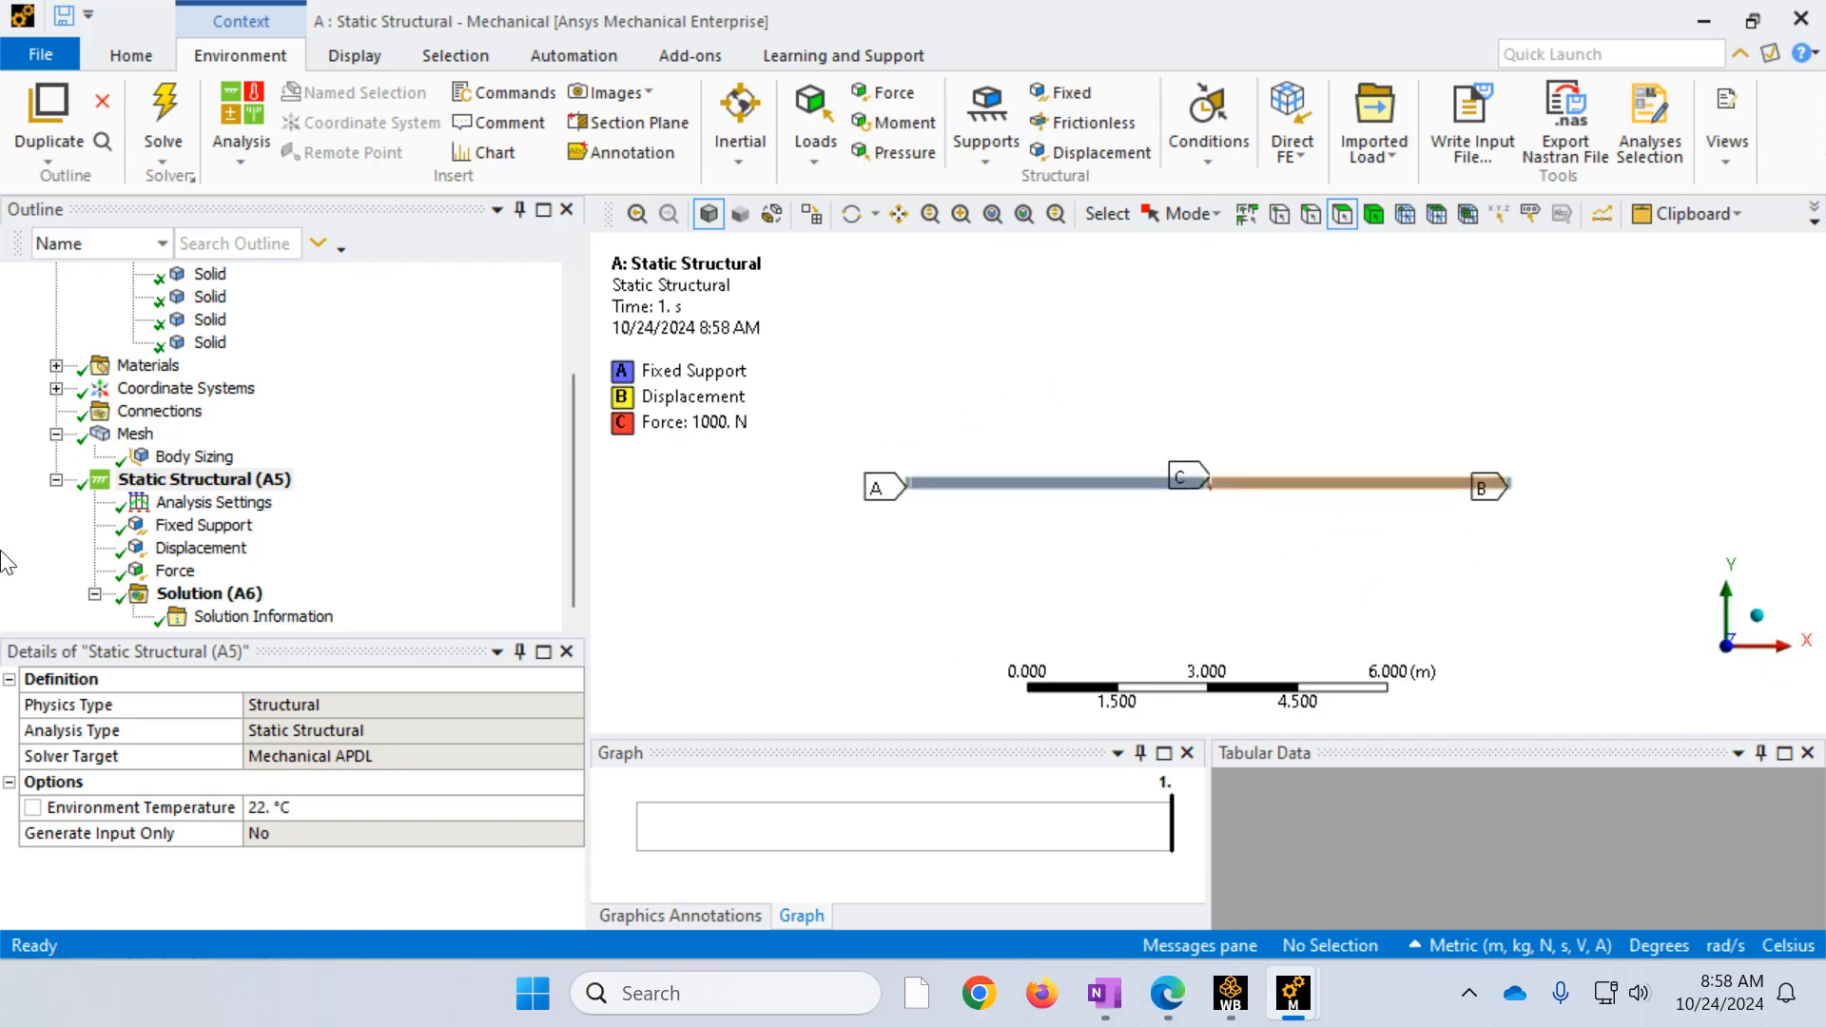
Step: Add a Total Deformation result for all bodies to the solution and evaluate it
{"action": "left_click", "coordinate": [210, 594]}
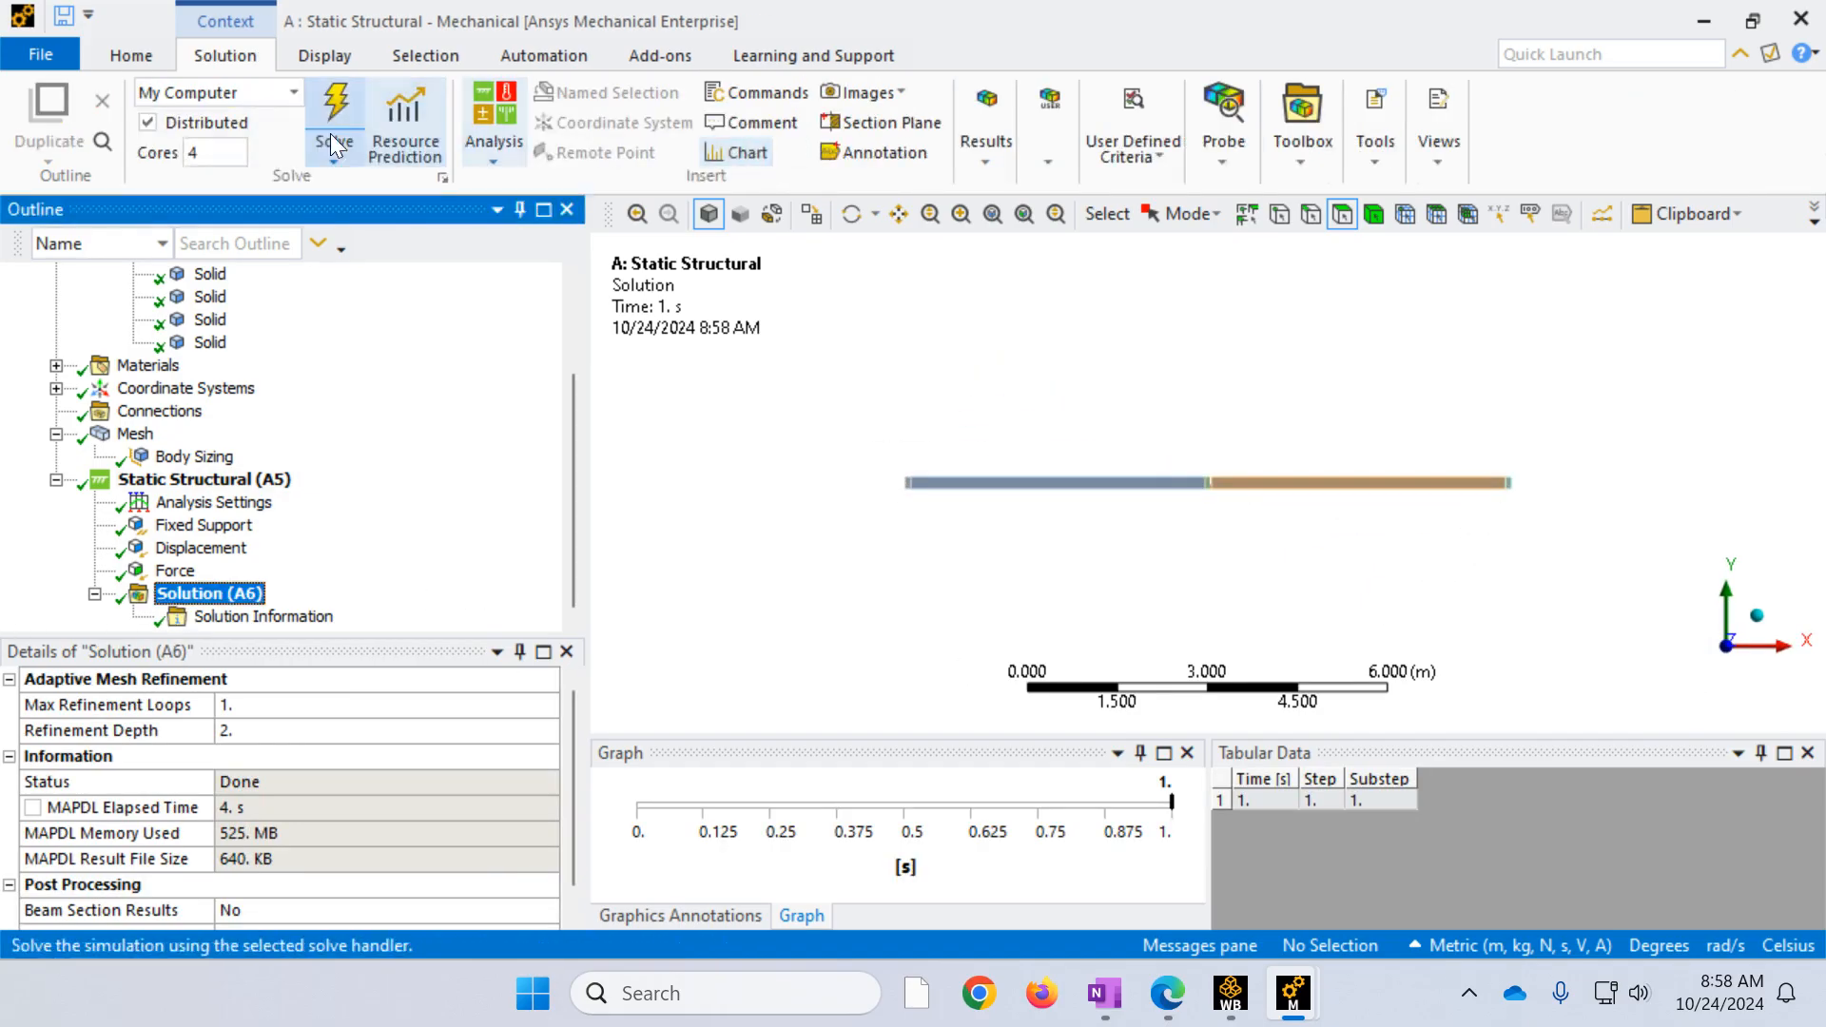
{"action": "left_click", "coordinate": [986, 128]}
{"action": "left_click", "coordinate": [1011, 255]}
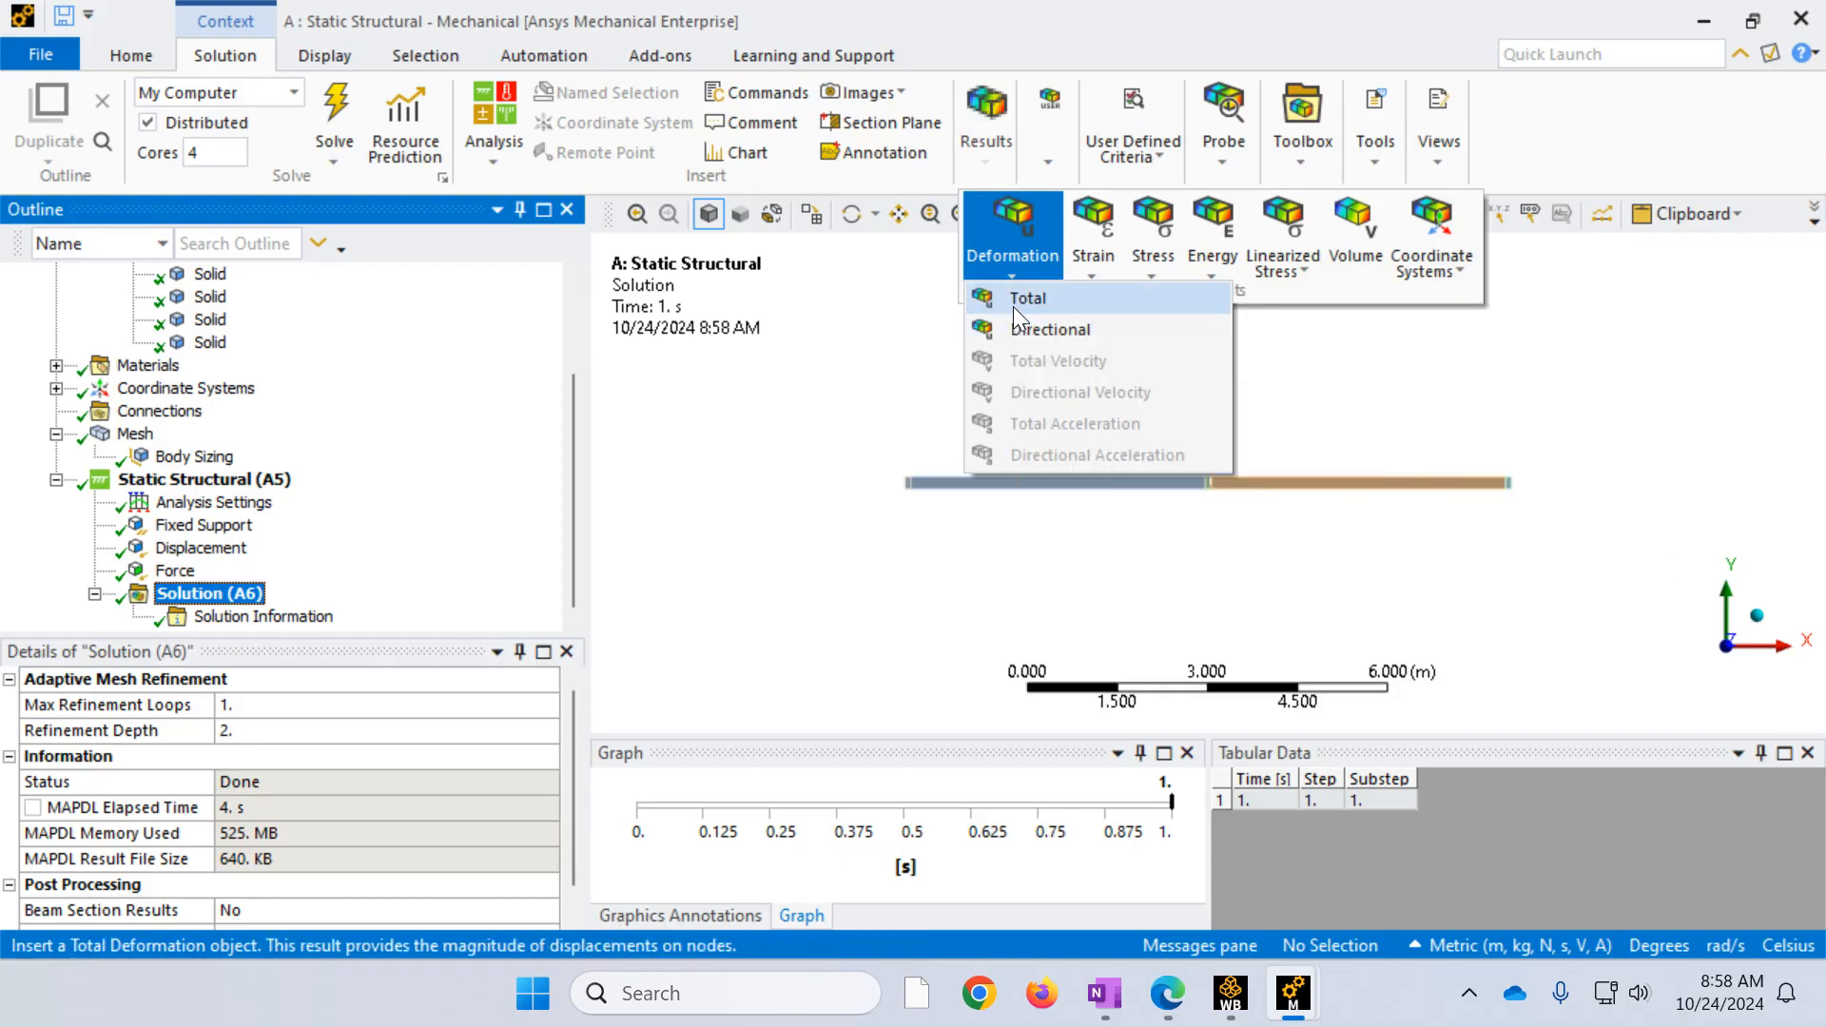
{"action": "left_click", "coordinate": [1016, 300]}
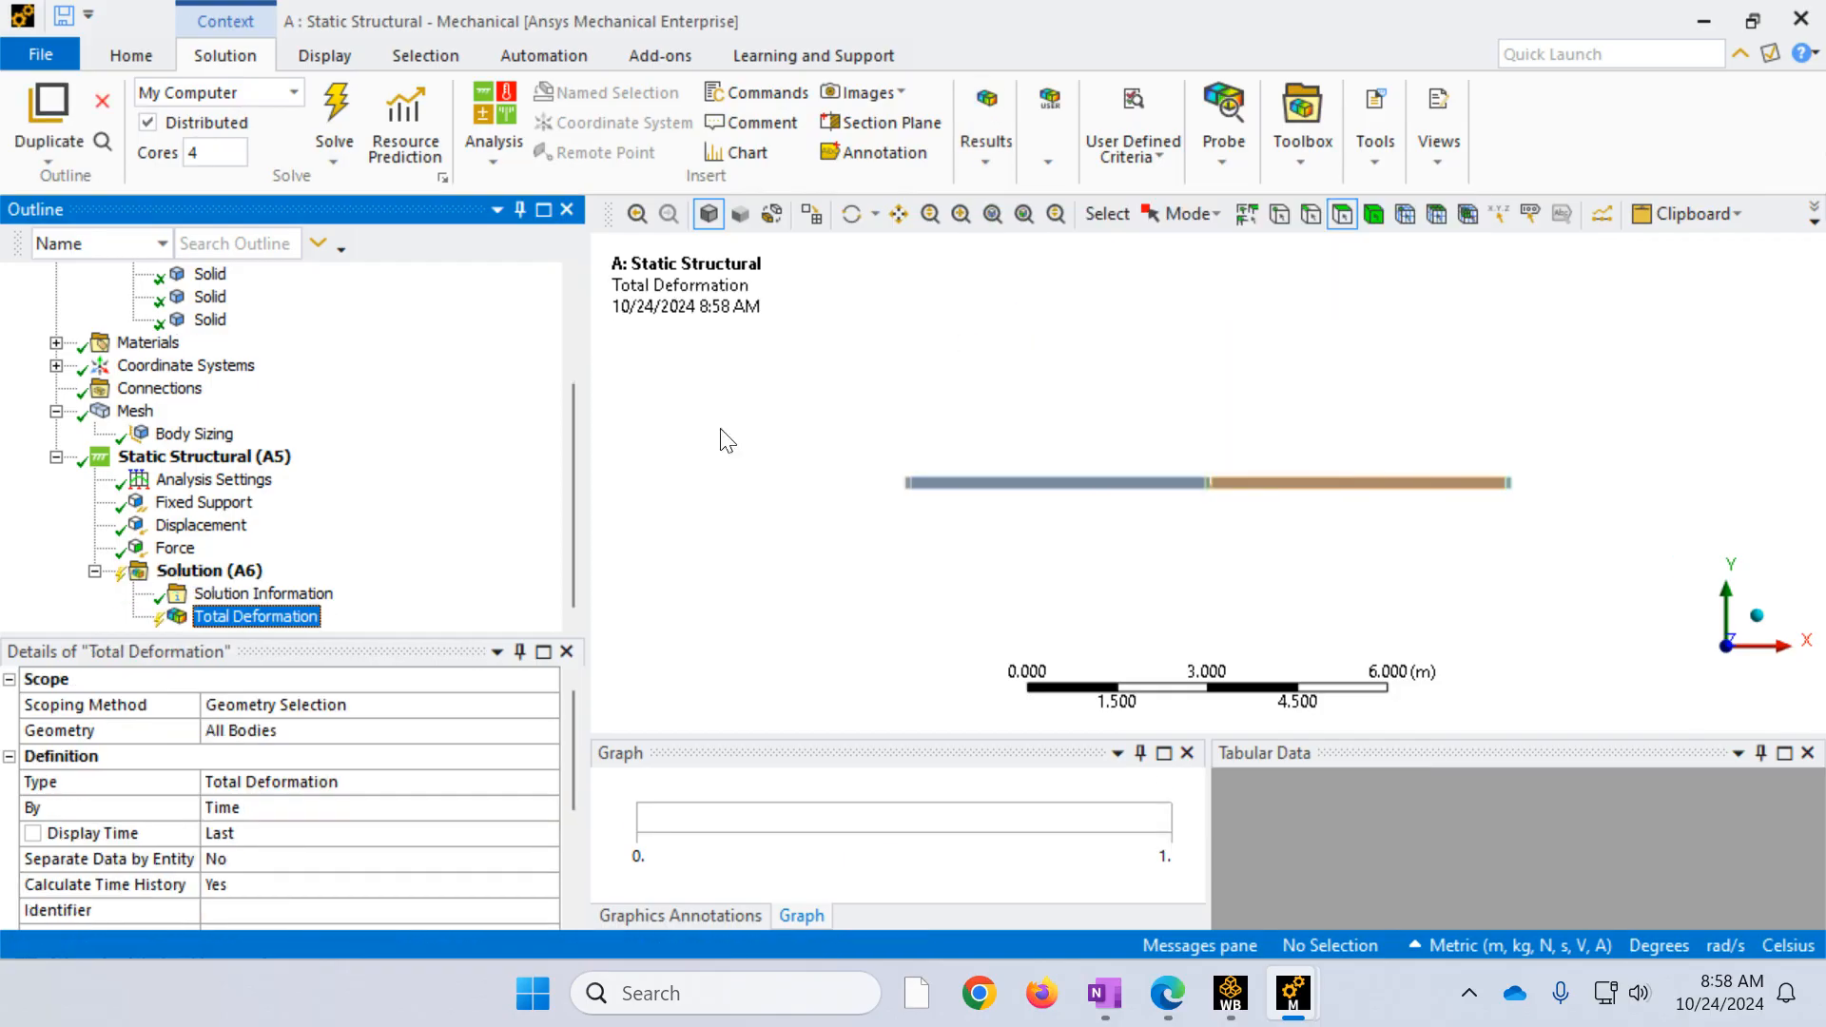
{"action": "left_click", "coordinate": [326, 105]}
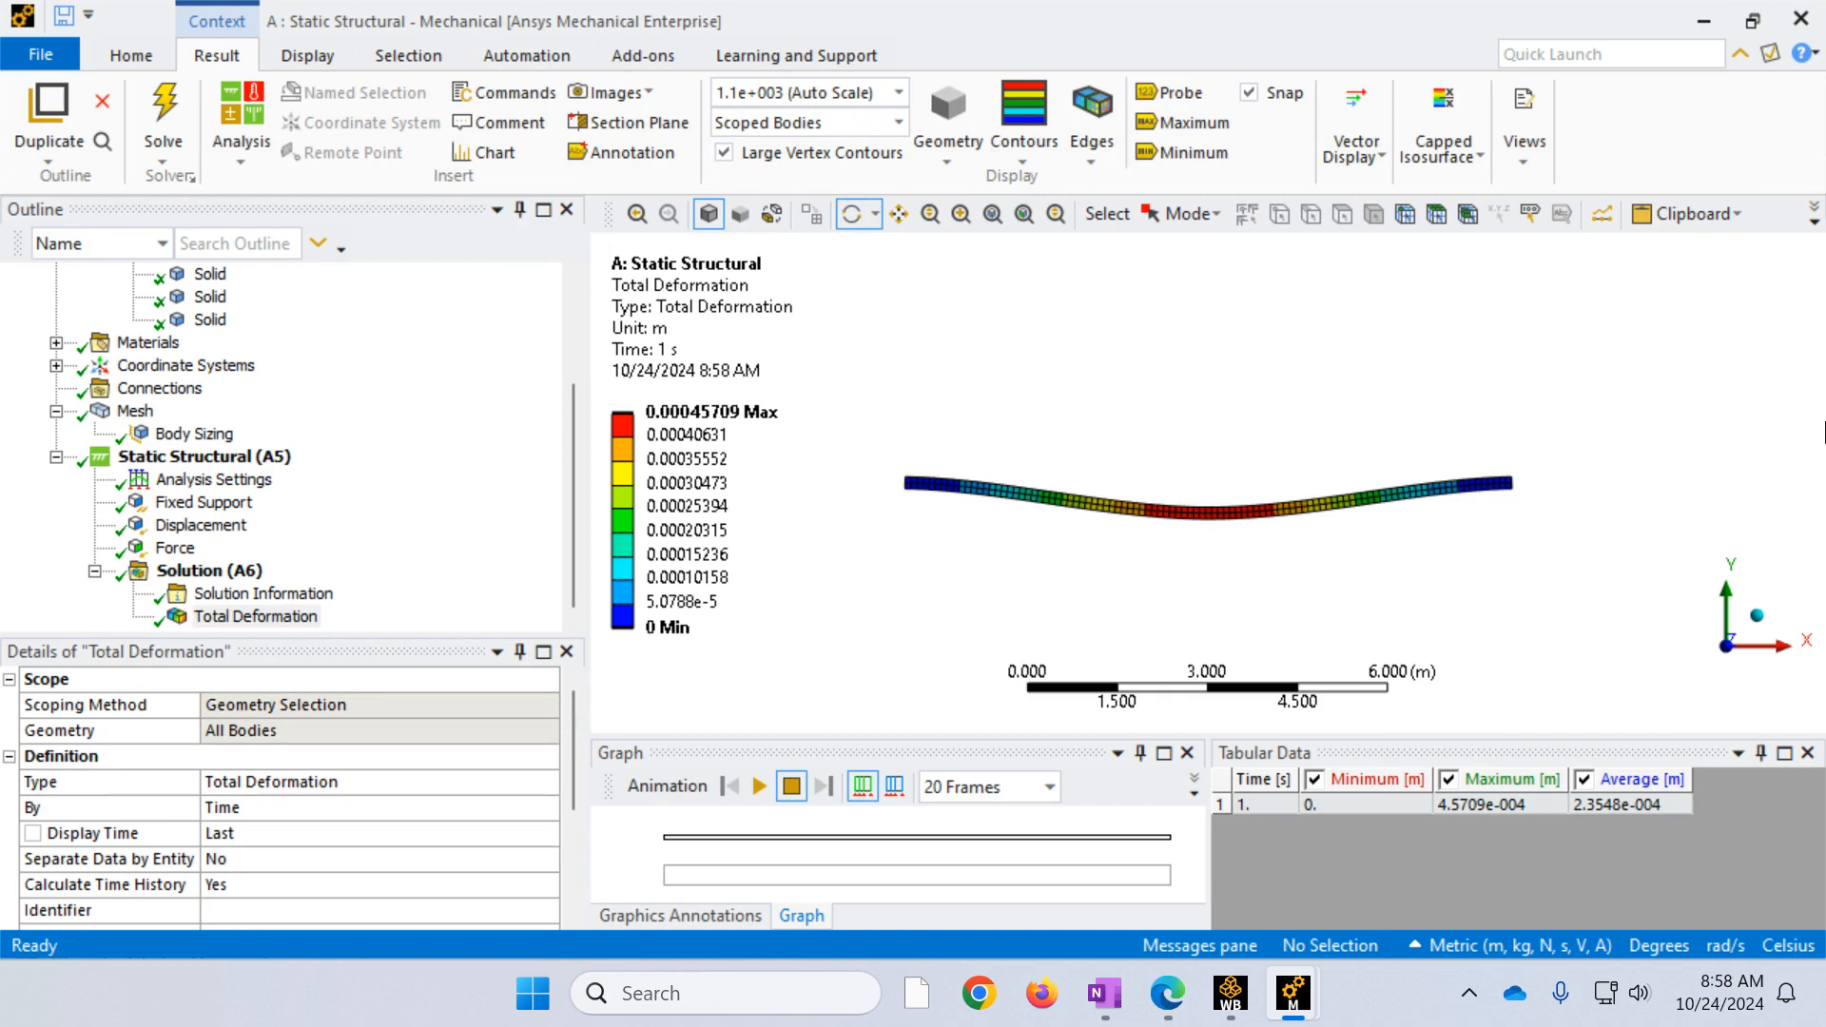
Step: Play the Total Deformation animation and examine how the beam deflects between its supports, including close up at the fixed end
{"action": "left_click", "coordinate": [761, 787]}
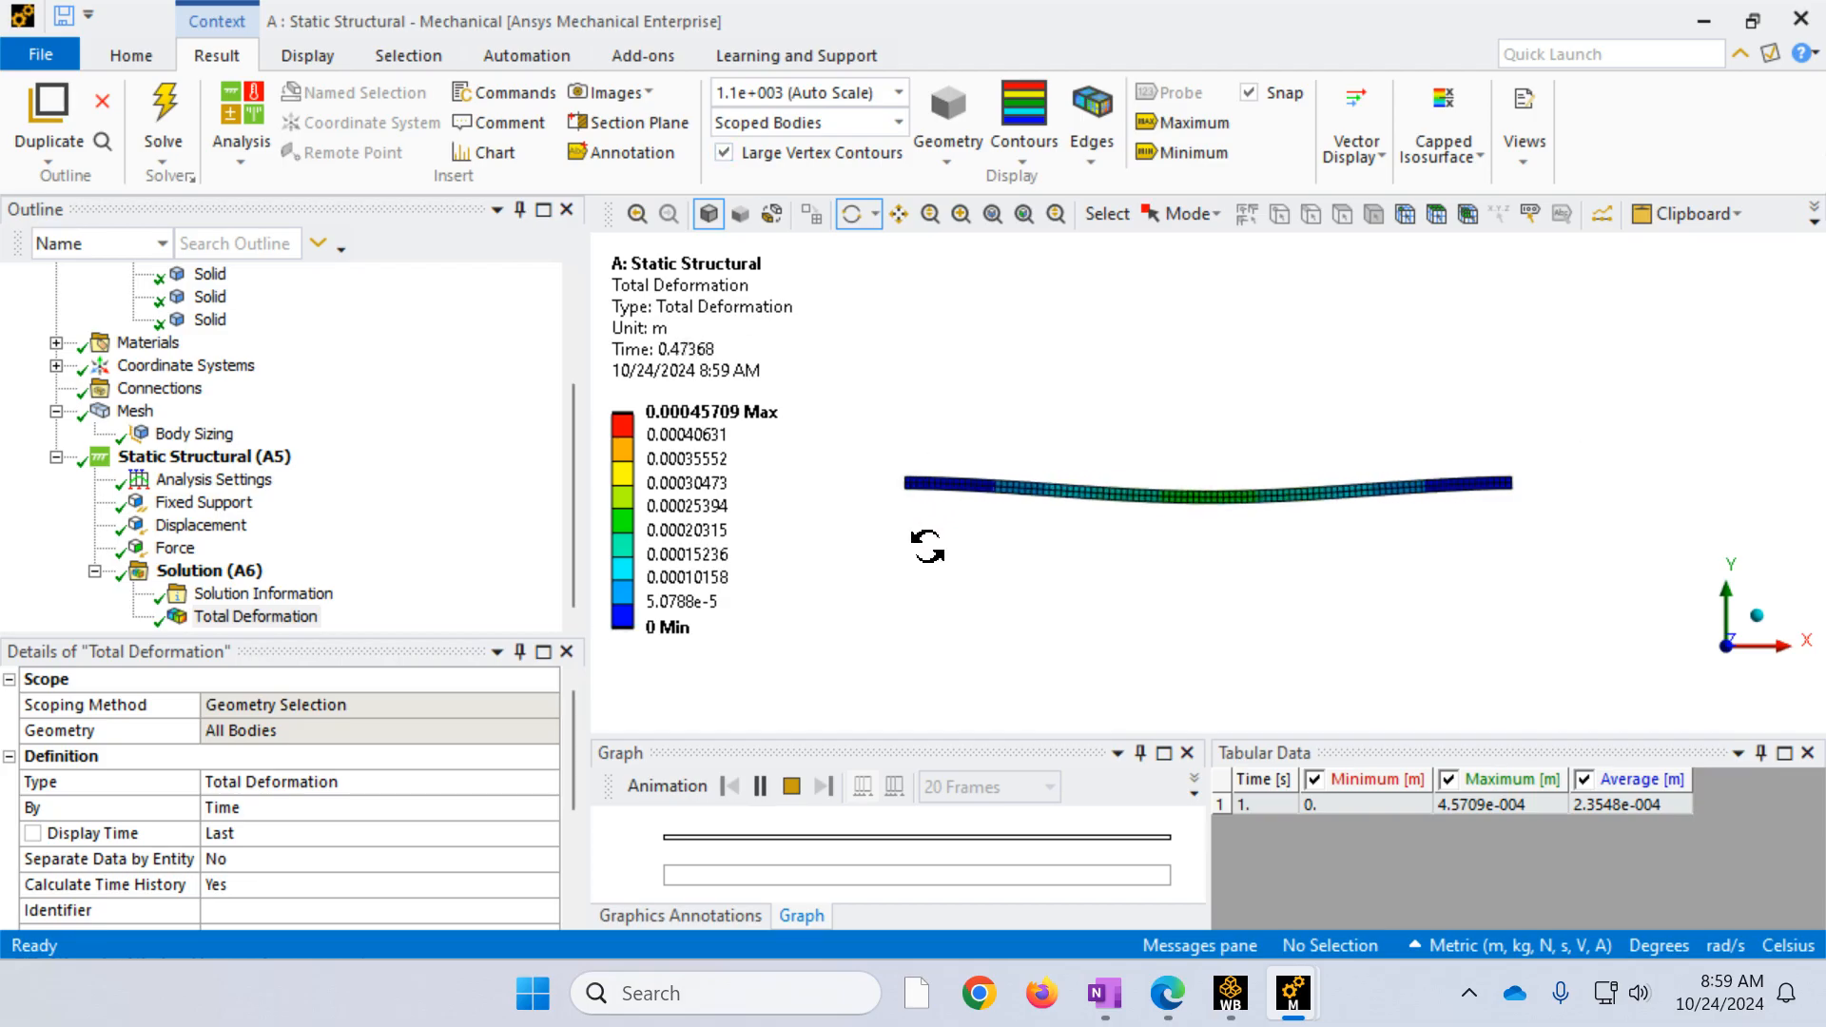
{"action": "right_click_drag", "start_coordinate": [890, 478], "coordinate": [862, 425]}
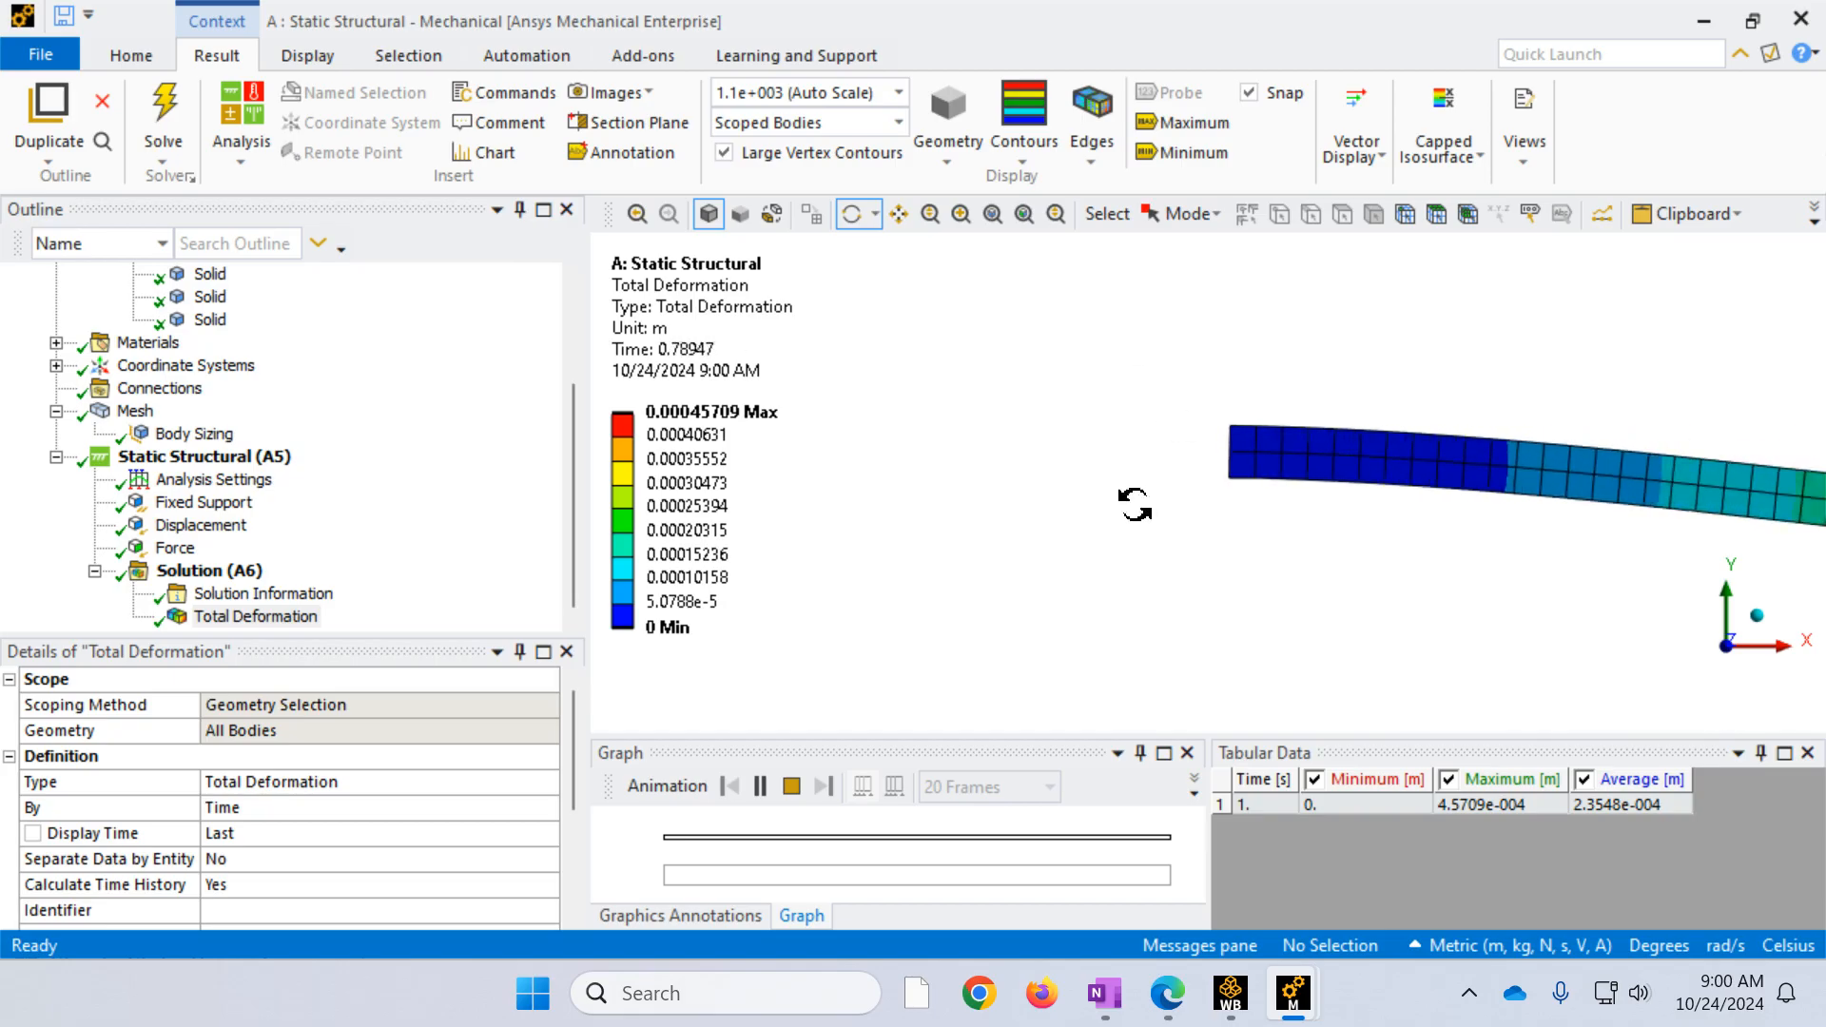
{"action": "scroll", "coordinate": [1134, 504], "scroll_direction": "down", "scroll_amount": 5}
{"action": "scroll", "coordinate": [1087, 514], "scroll_direction": "down", "scroll_amount": 4}
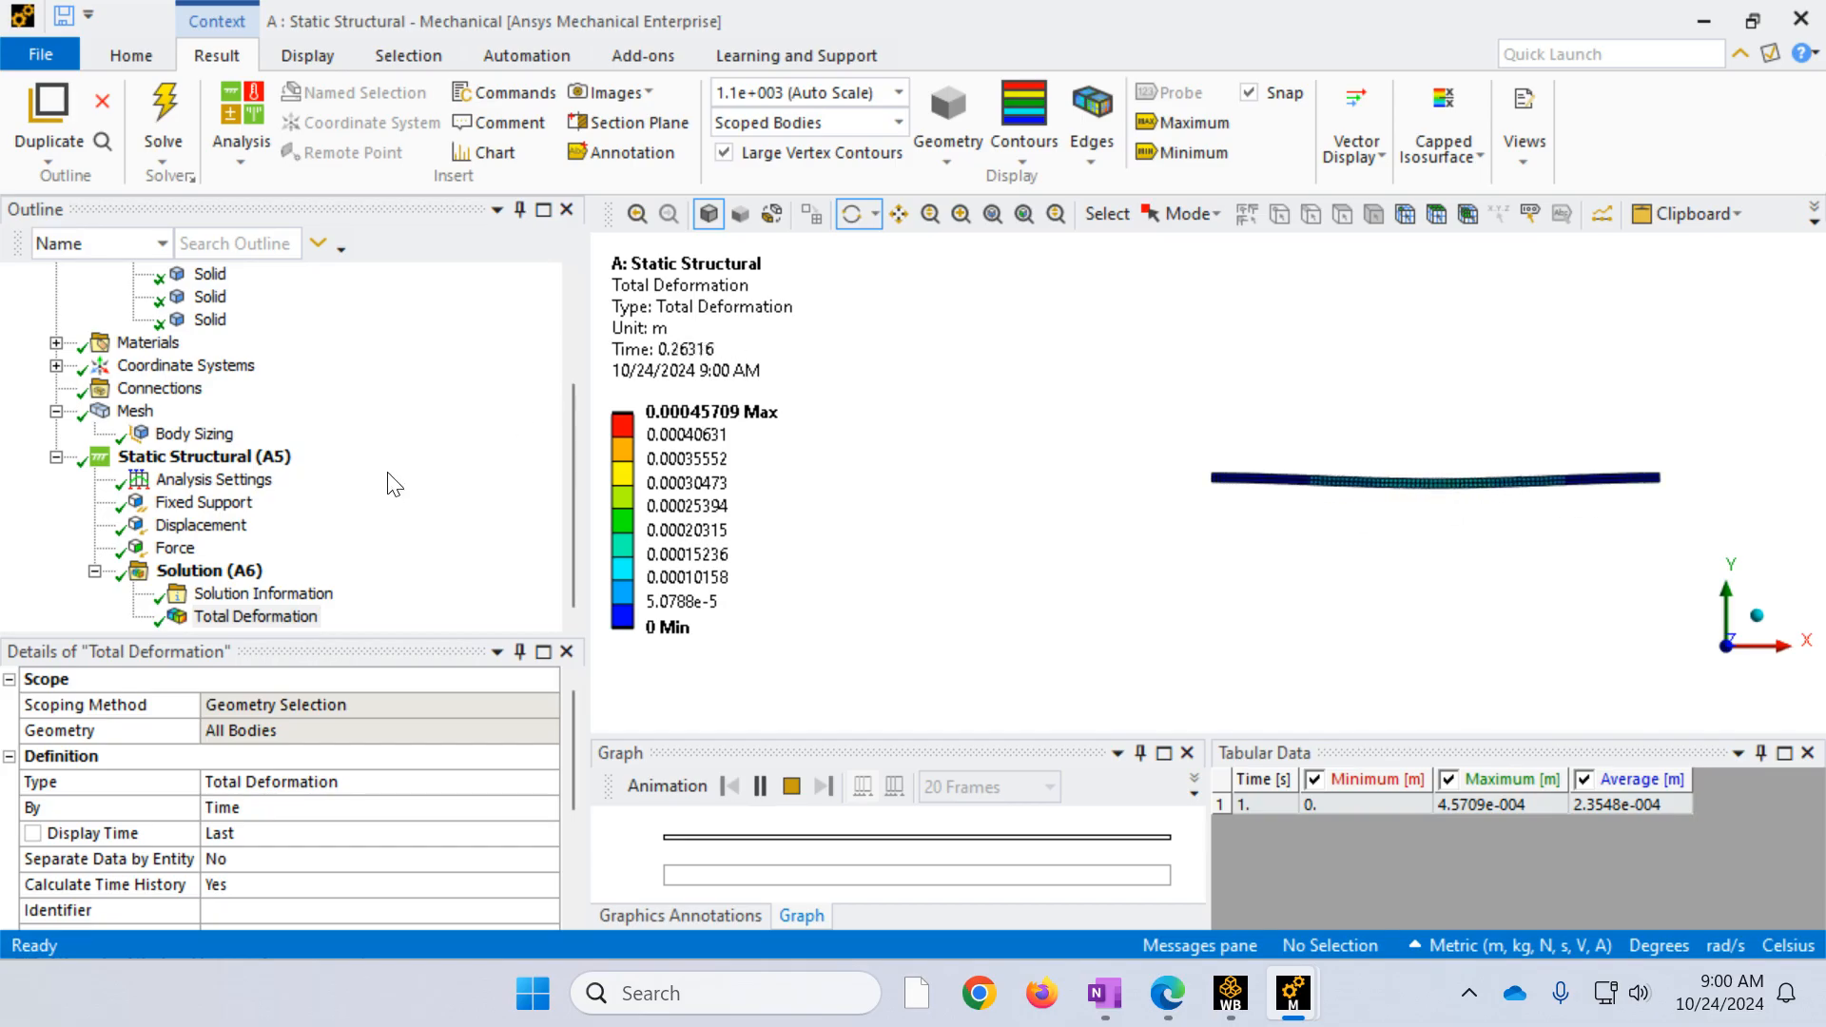
Step: Add two Force Reaction probes to the solution, one for the Fixed Support and one for the Displacement boundary condition
{"action": "left_click", "coordinate": [219, 573]}
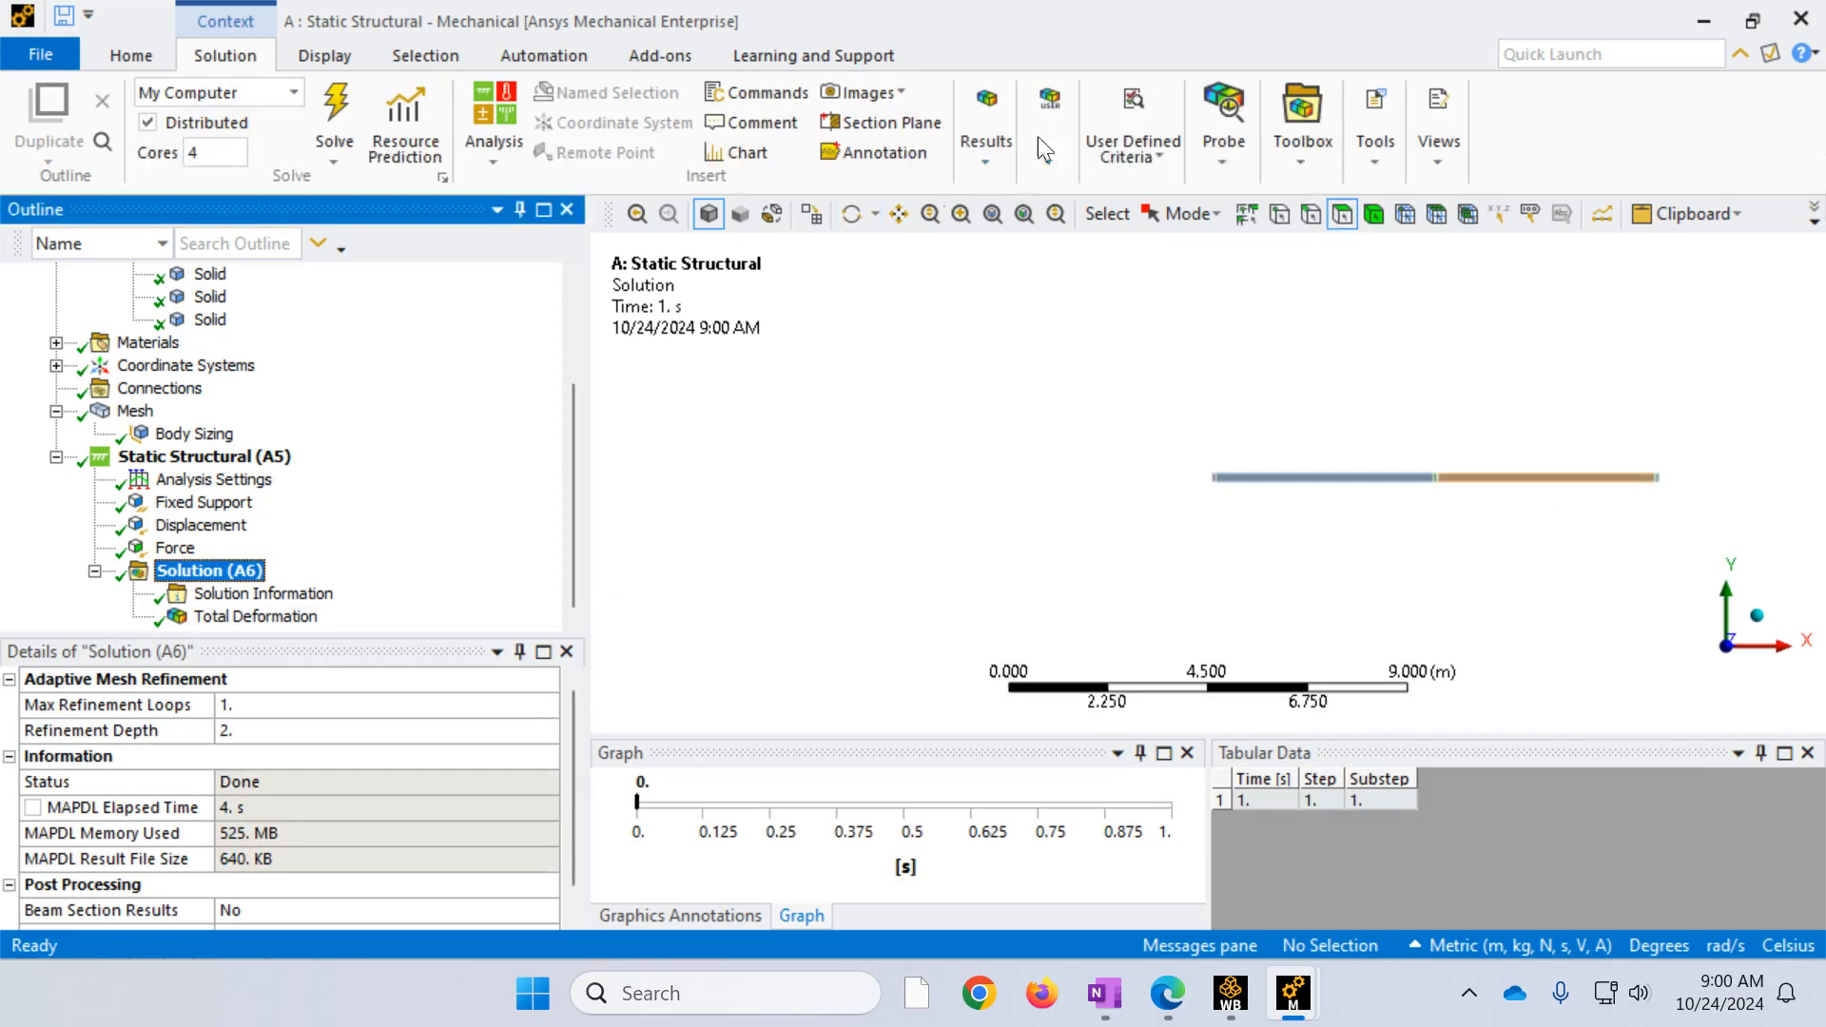
{"action": "left_click", "coordinate": [1235, 117]}
{"action": "left_click", "coordinate": [1241, 540]}
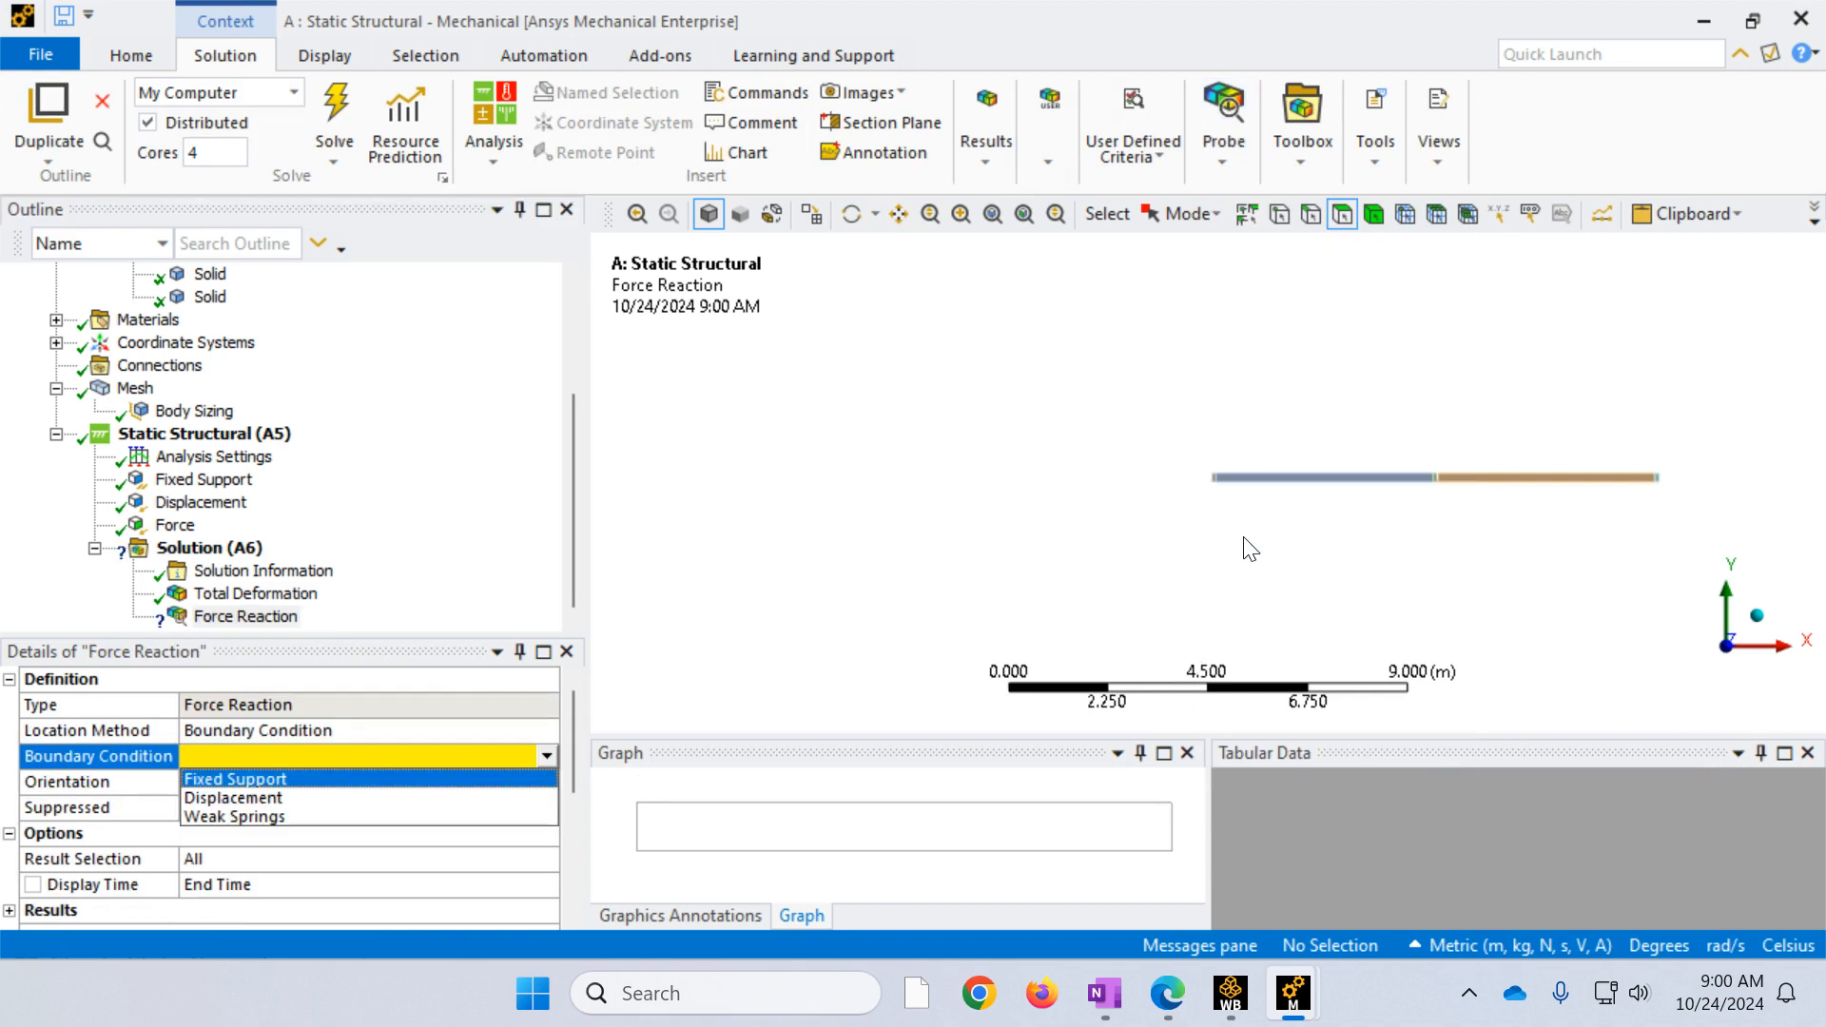
{"action": "left_click", "coordinate": [232, 780]}
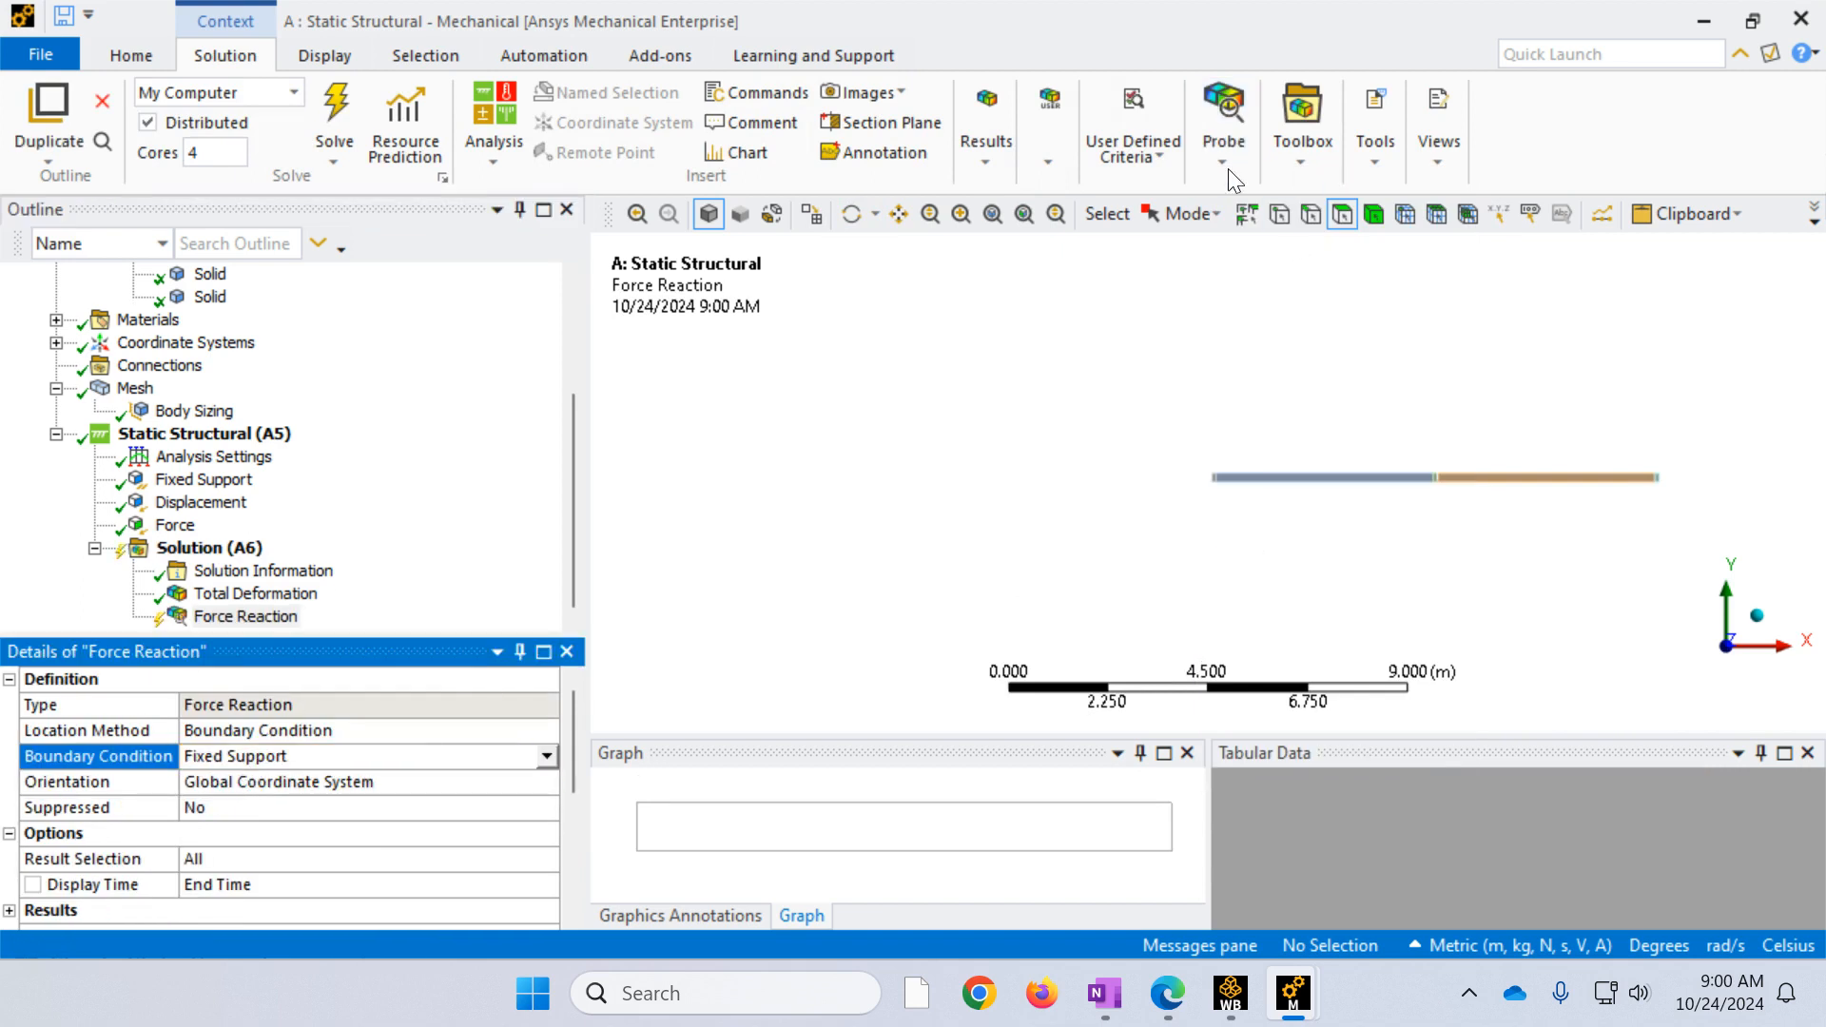
{"action": "left_click", "coordinate": [1219, 139]}
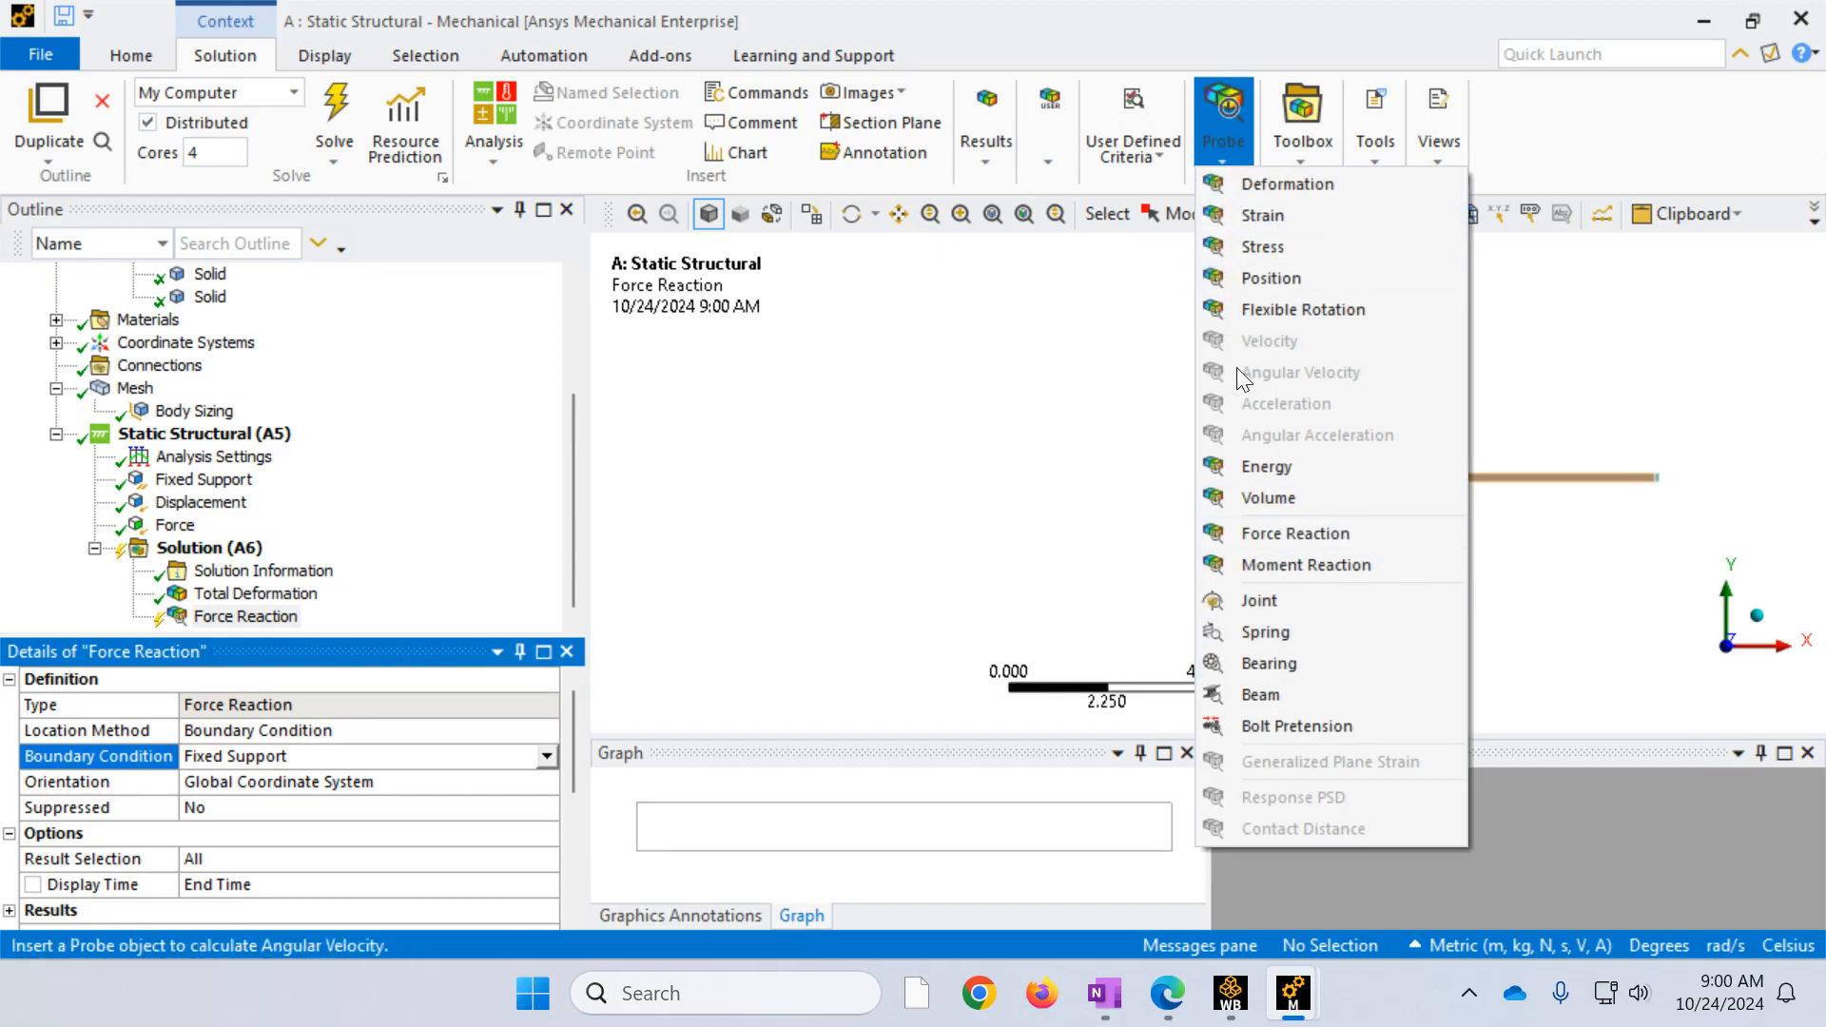
{"action": "left_click", "coordinate": [1257, 534]}
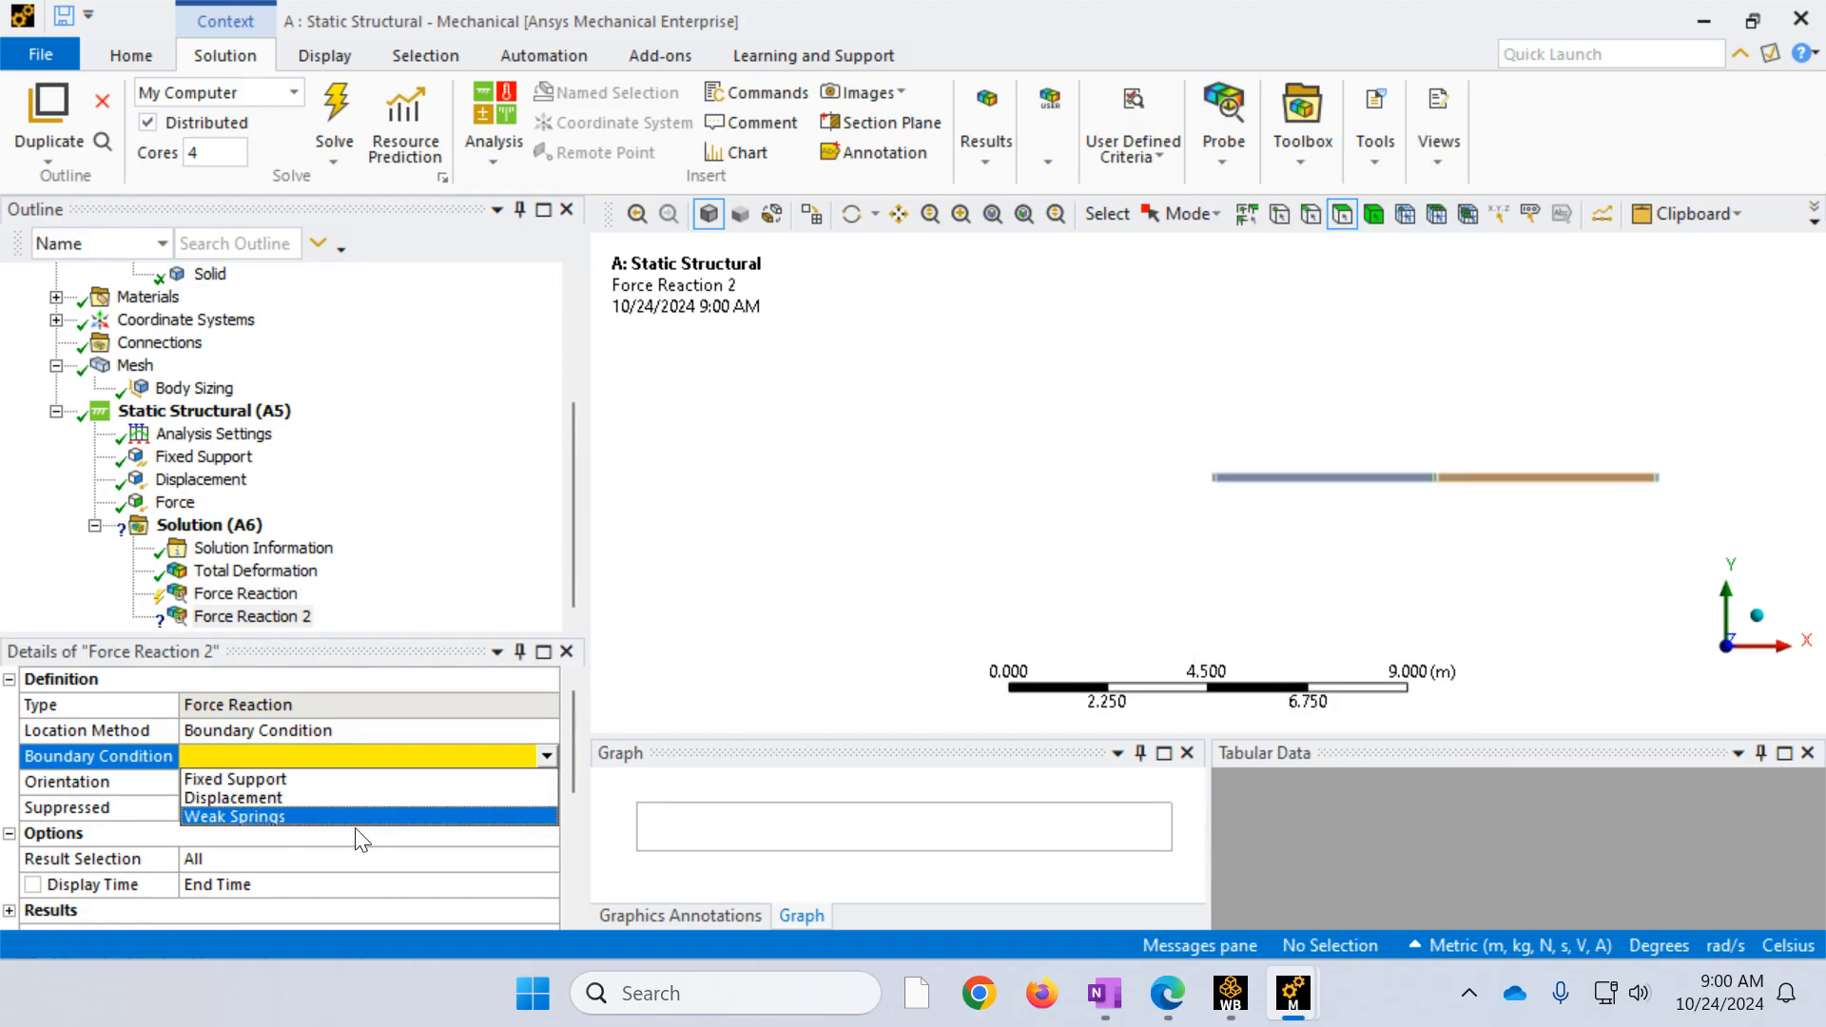
{"action": "left_click", "coordinate": [326, 797]}
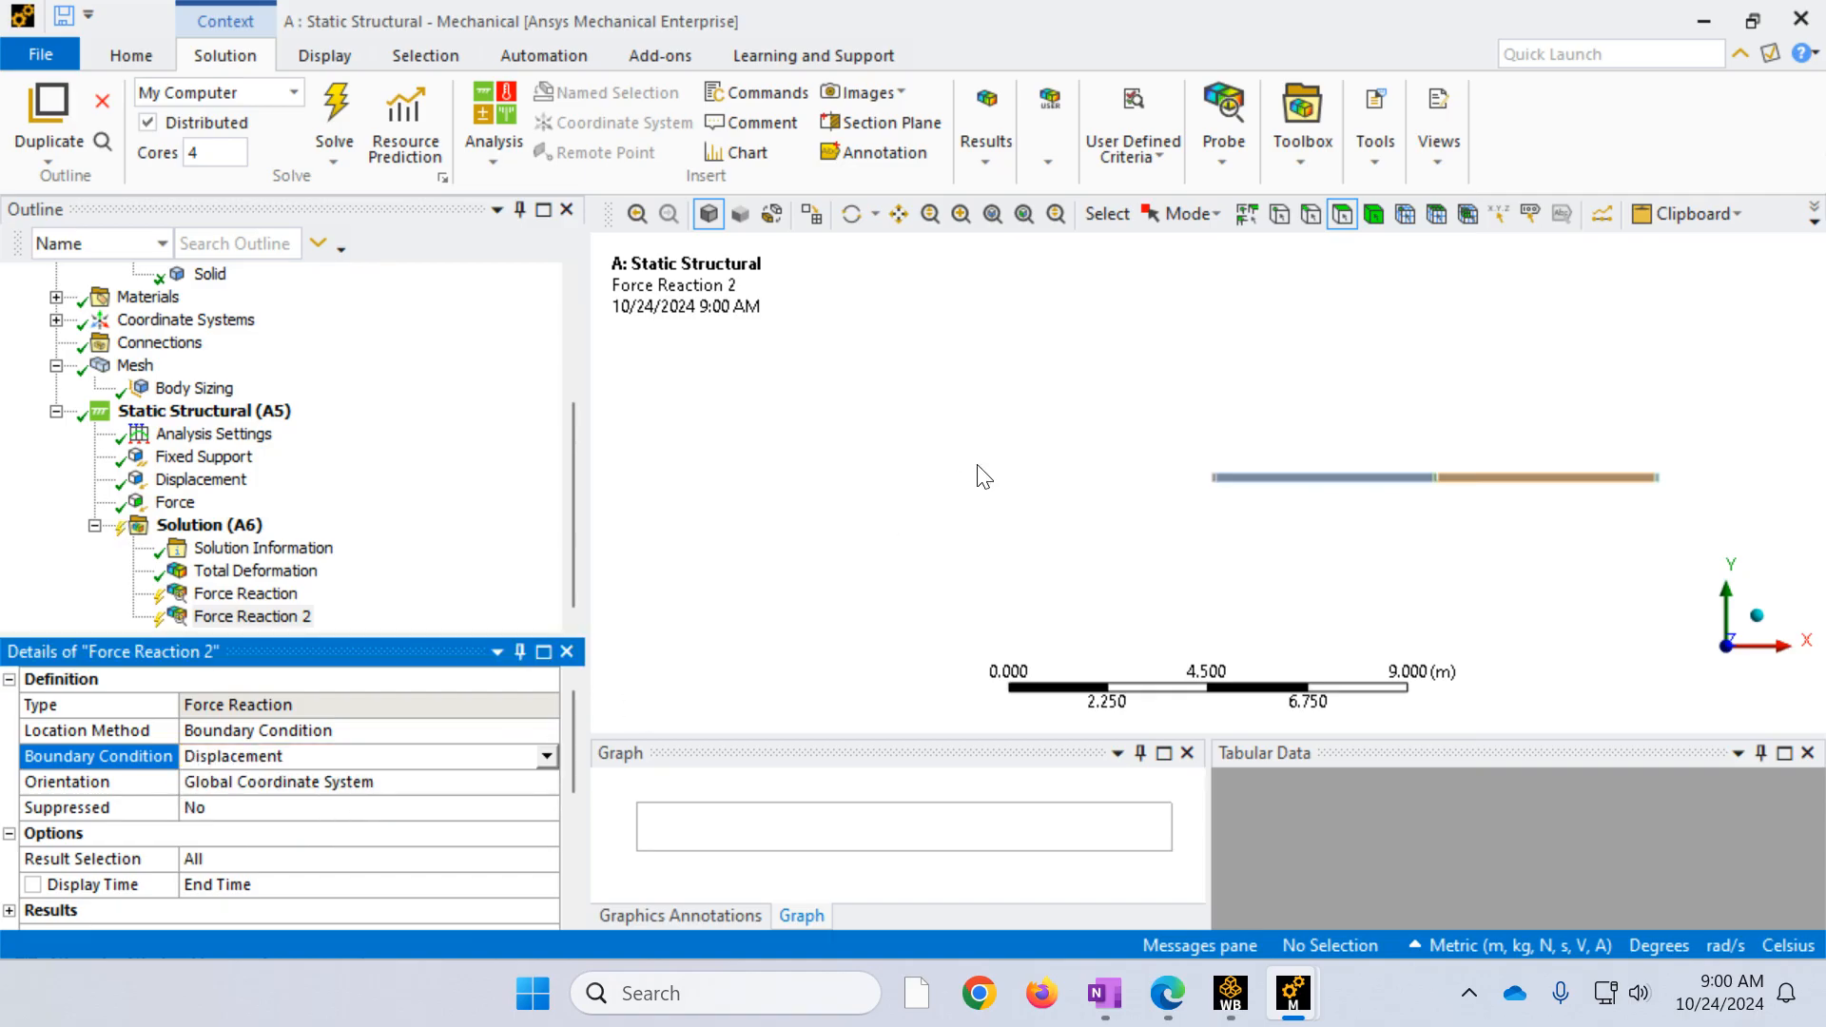
Step: Add a Deformation probe to the solution and scope it to the underside face of the short midspan body
{"action": "left_click", "coordinate": [1225, 154]}
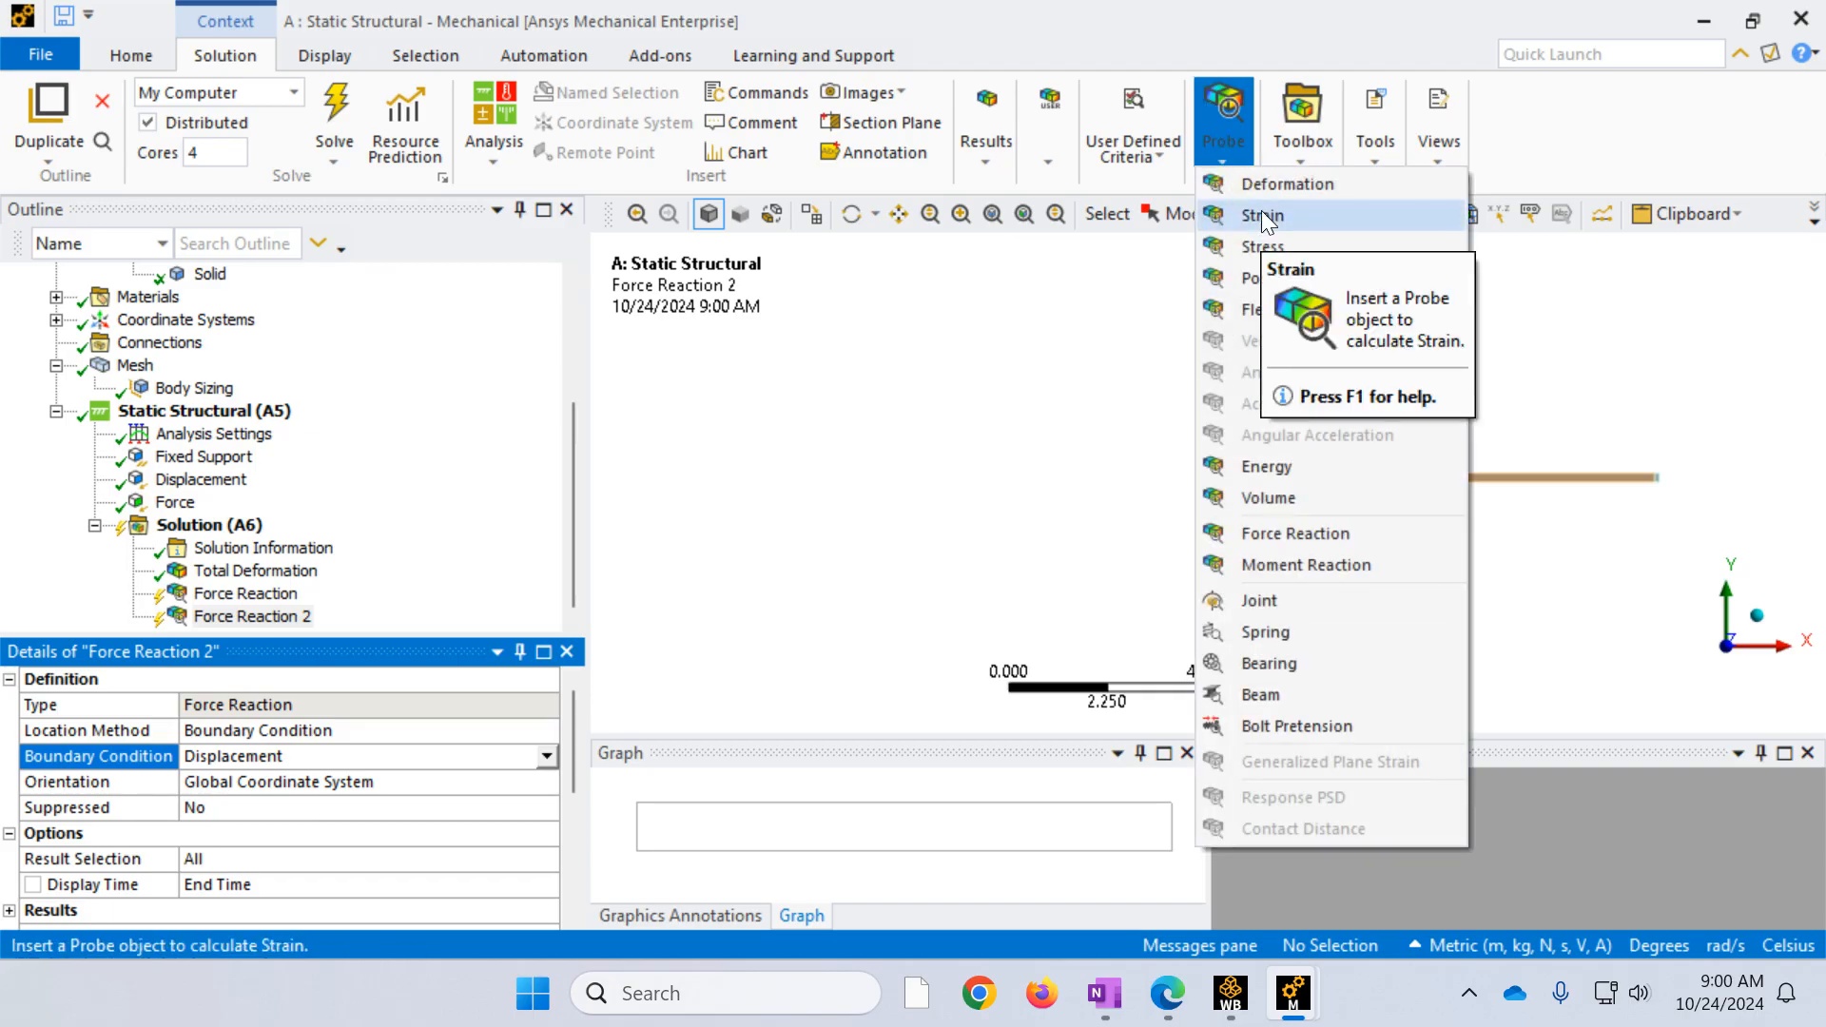
{"action": "left_click", "coordinate": [1287, 188]}
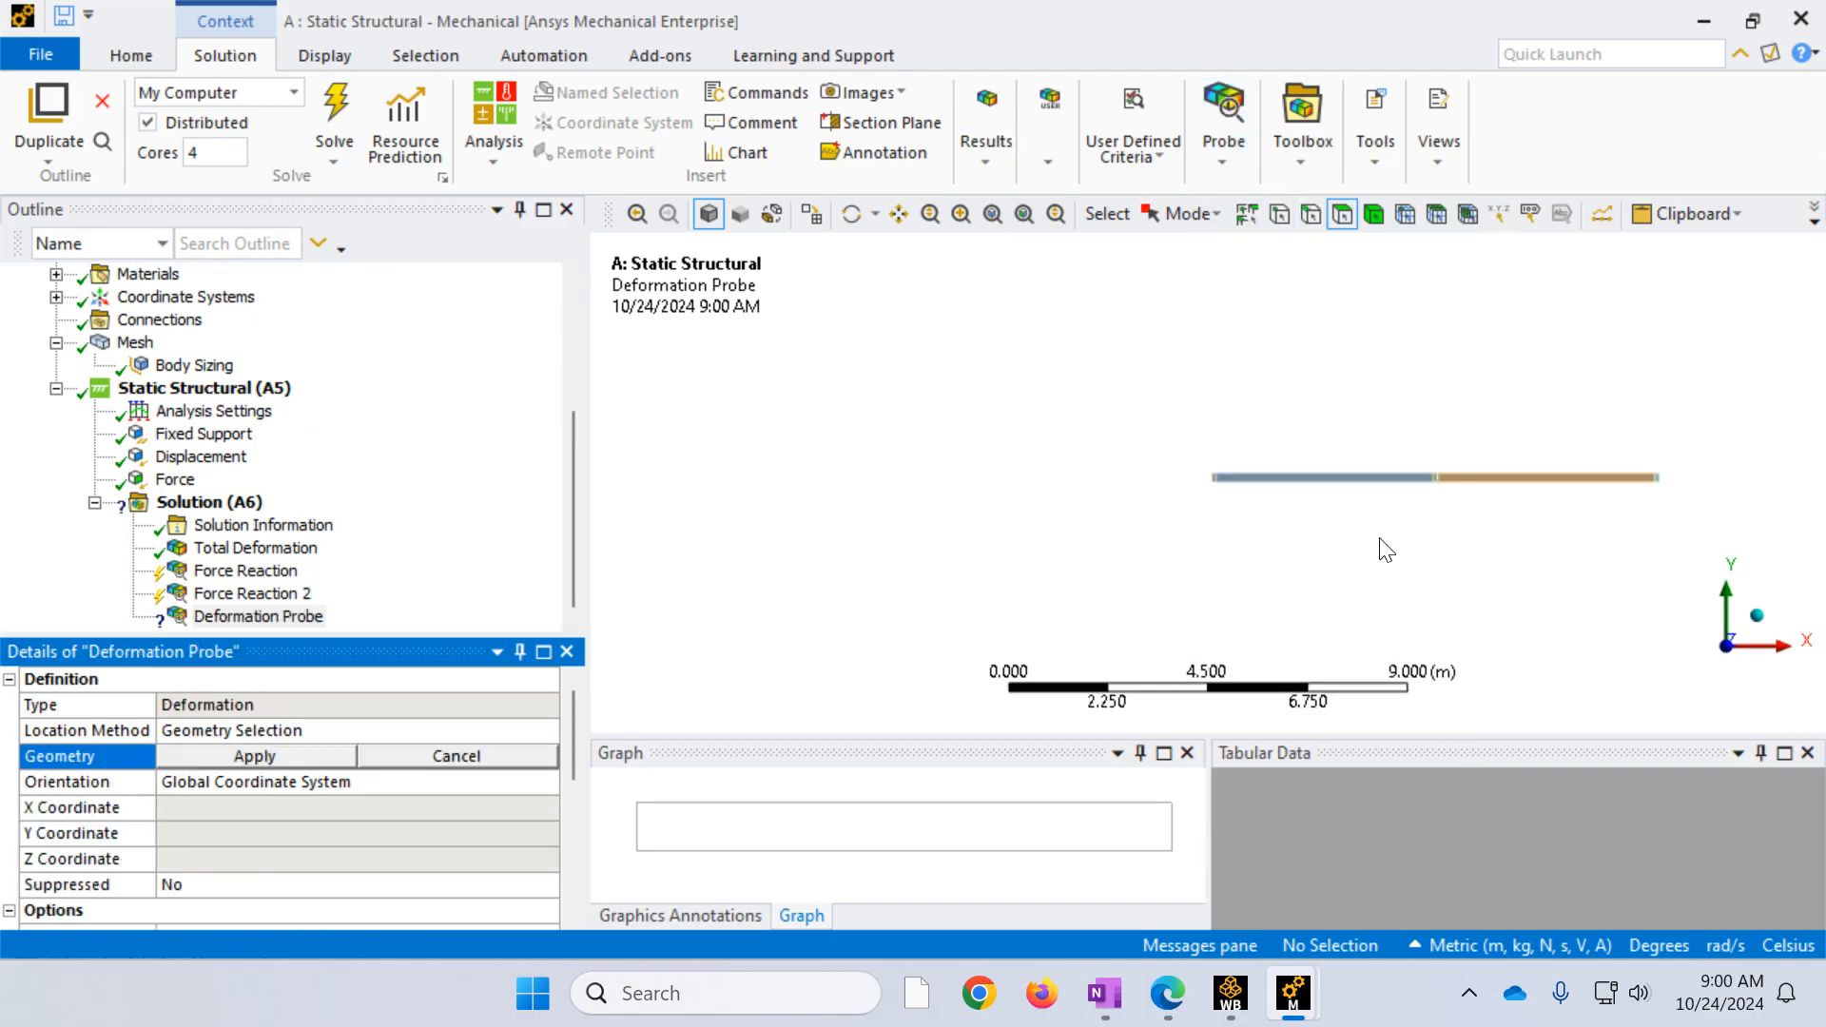
{"action": "scroll", "coordinate": [1451, 525], "scroll_direction": "up", "scroll_amount": 2}
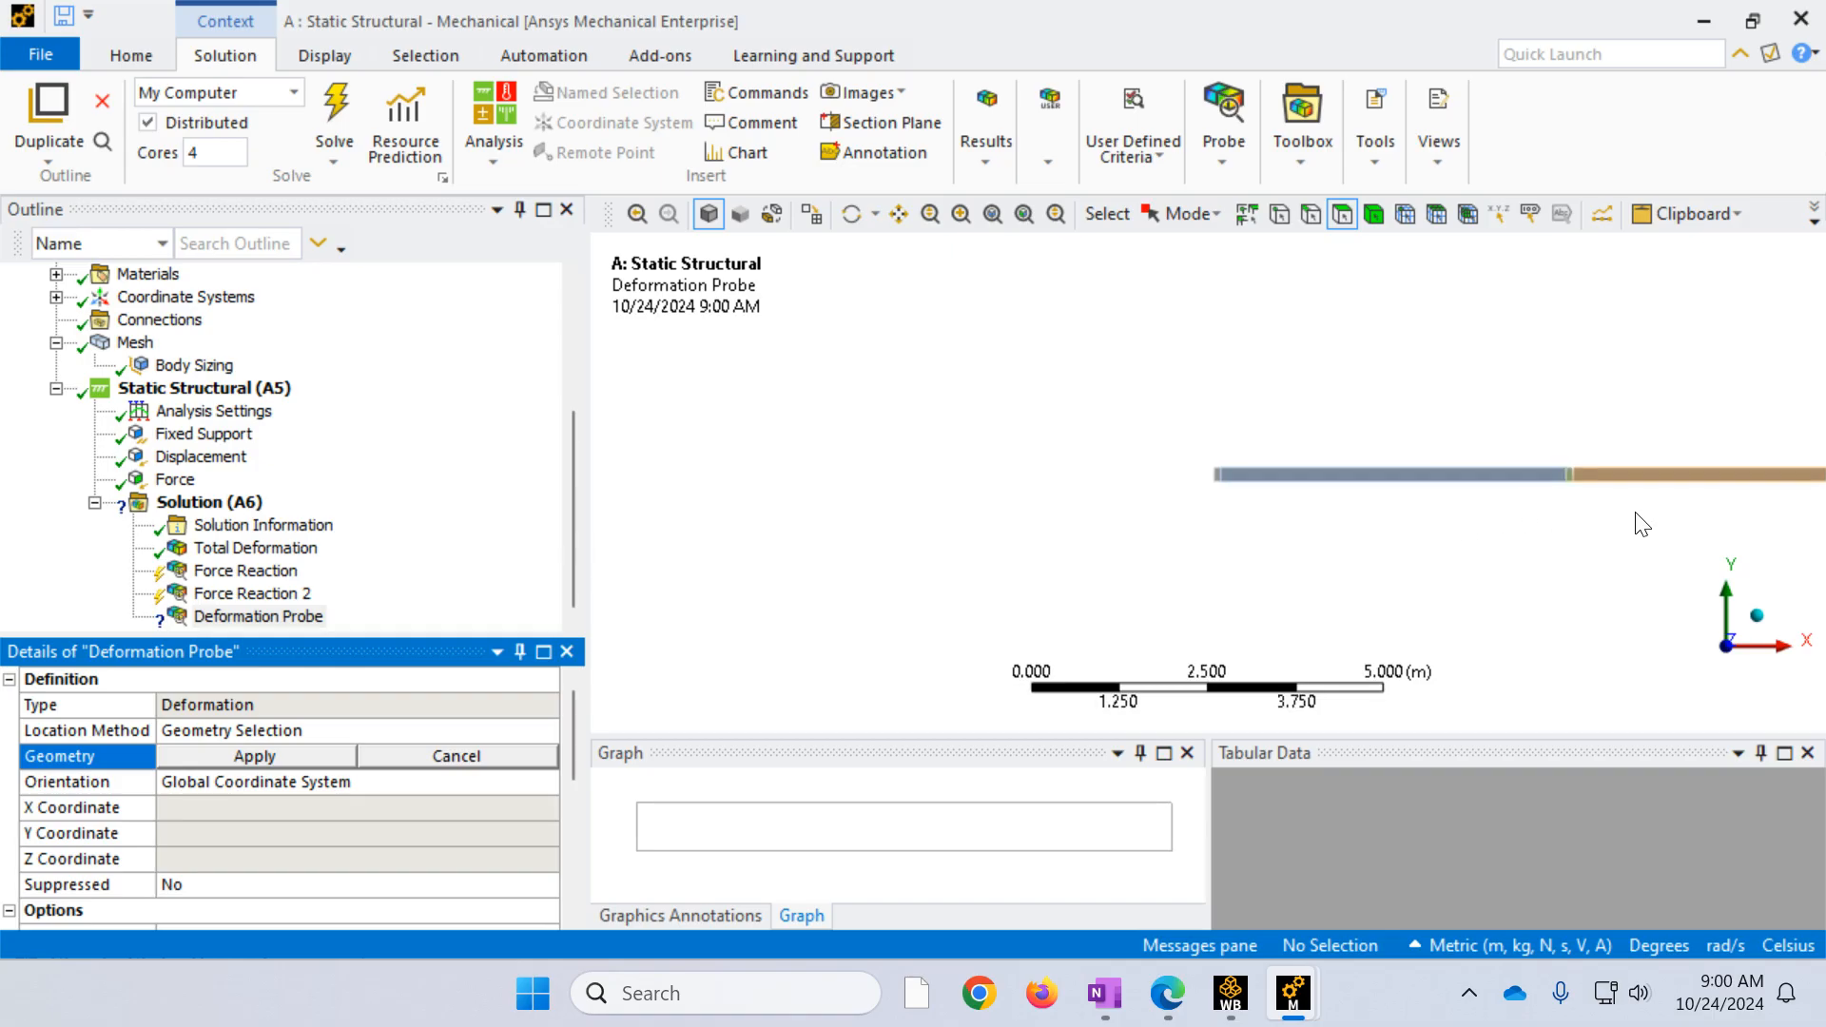
{"action": "scroll", "coordinate": [1522, 419], "scroll_direction": "up", "scroll_amount": 10}
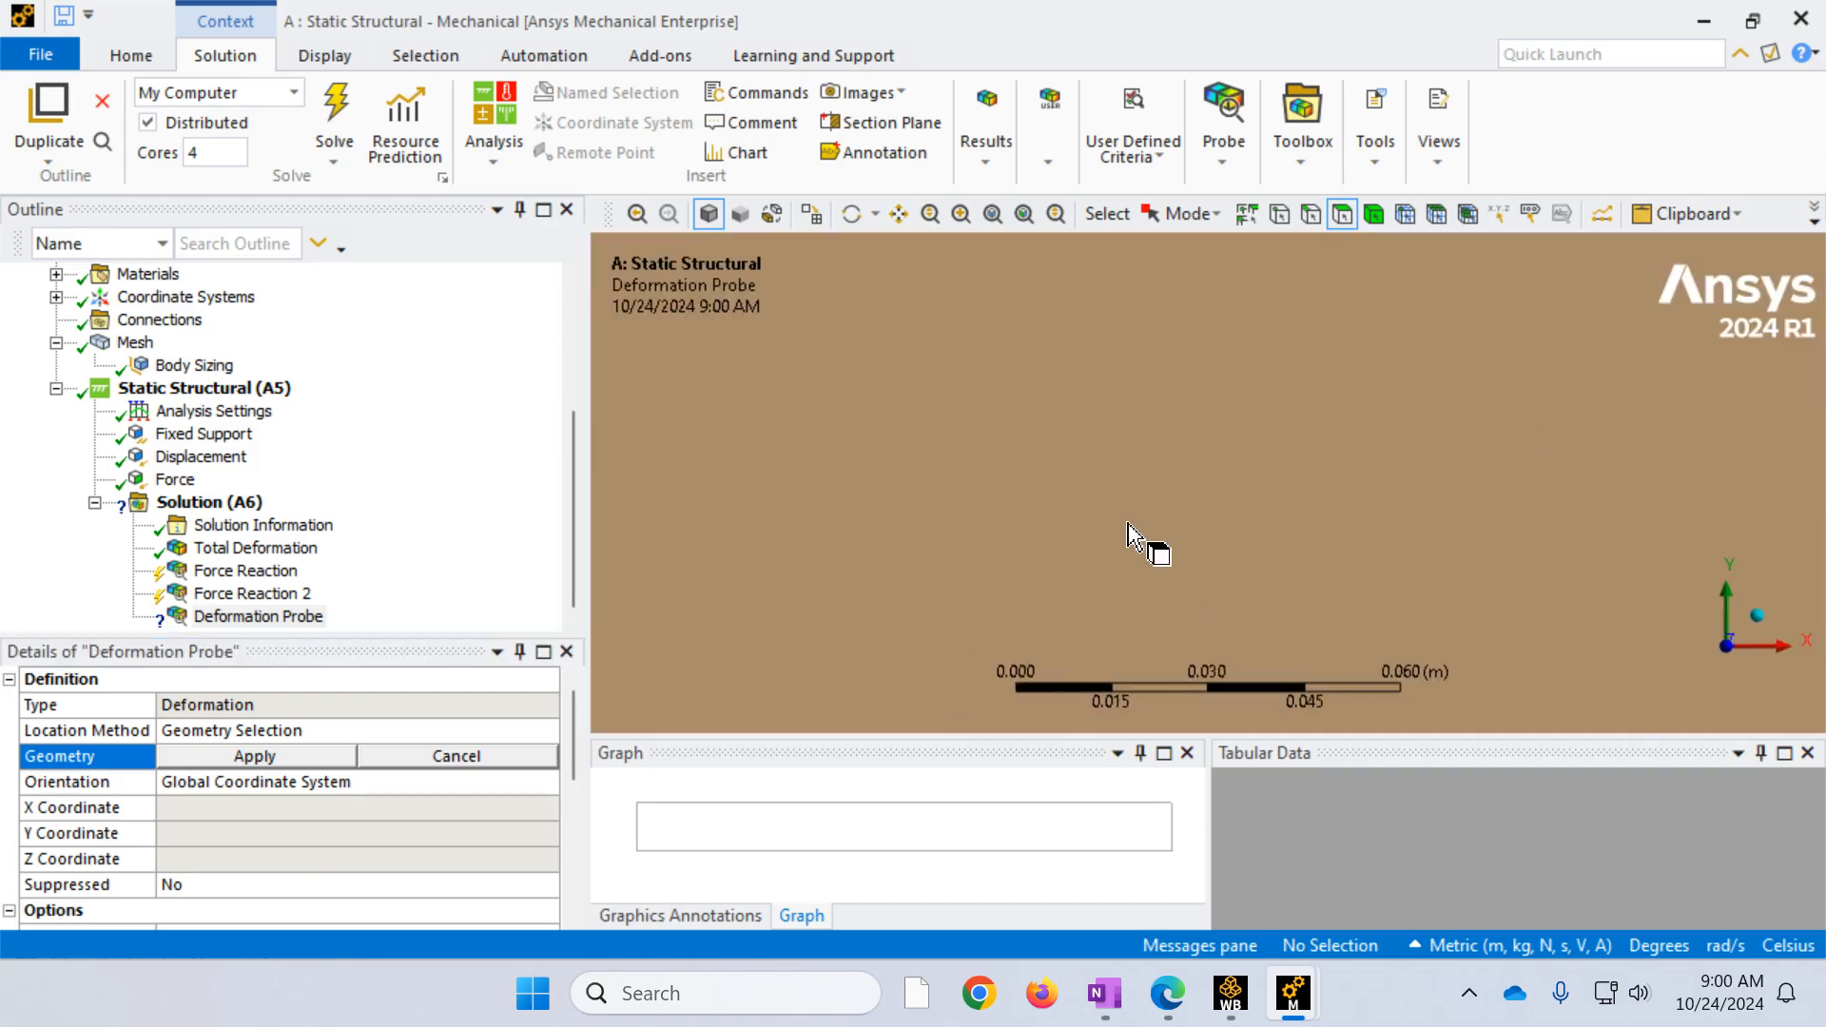
{"action": "scroll", "coordinate": [1125, 537], "scroll_direction": "down", "scroll_amount": 8}
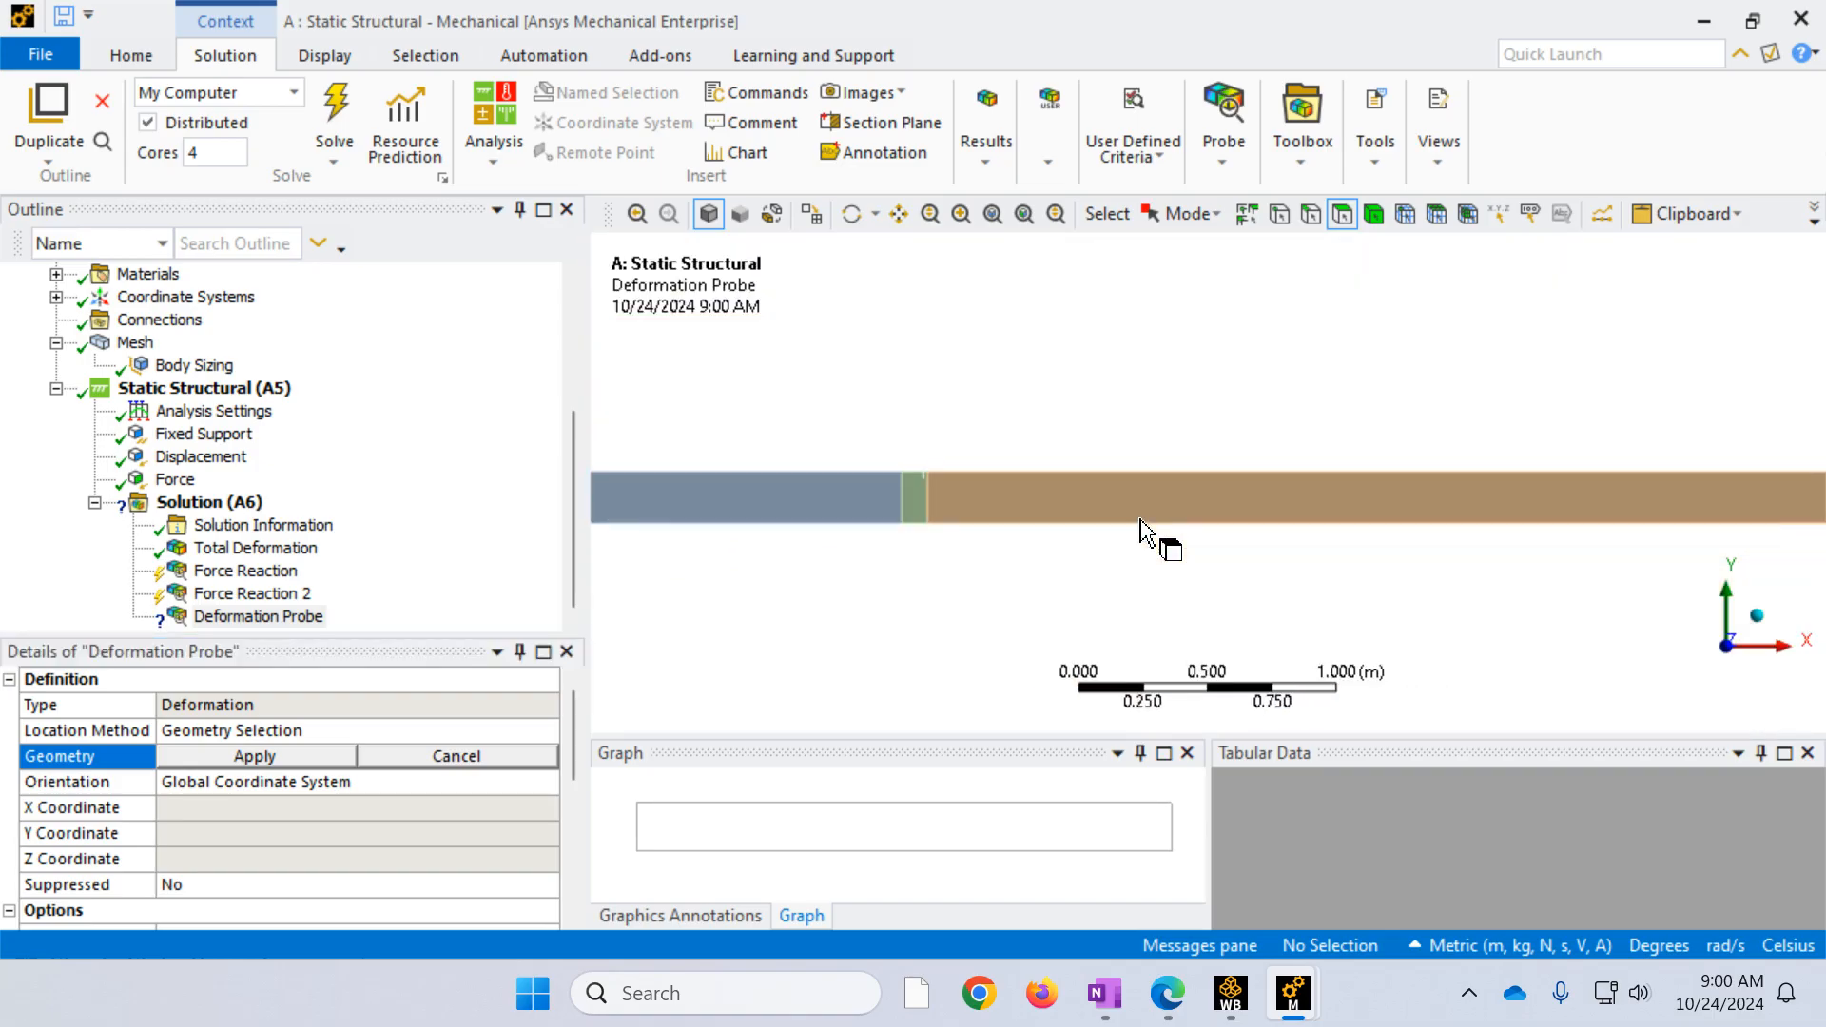
{"action": "scroll", "coordinate": [869, 565], "scroll_direction": "down", "scroll_amount": 1}
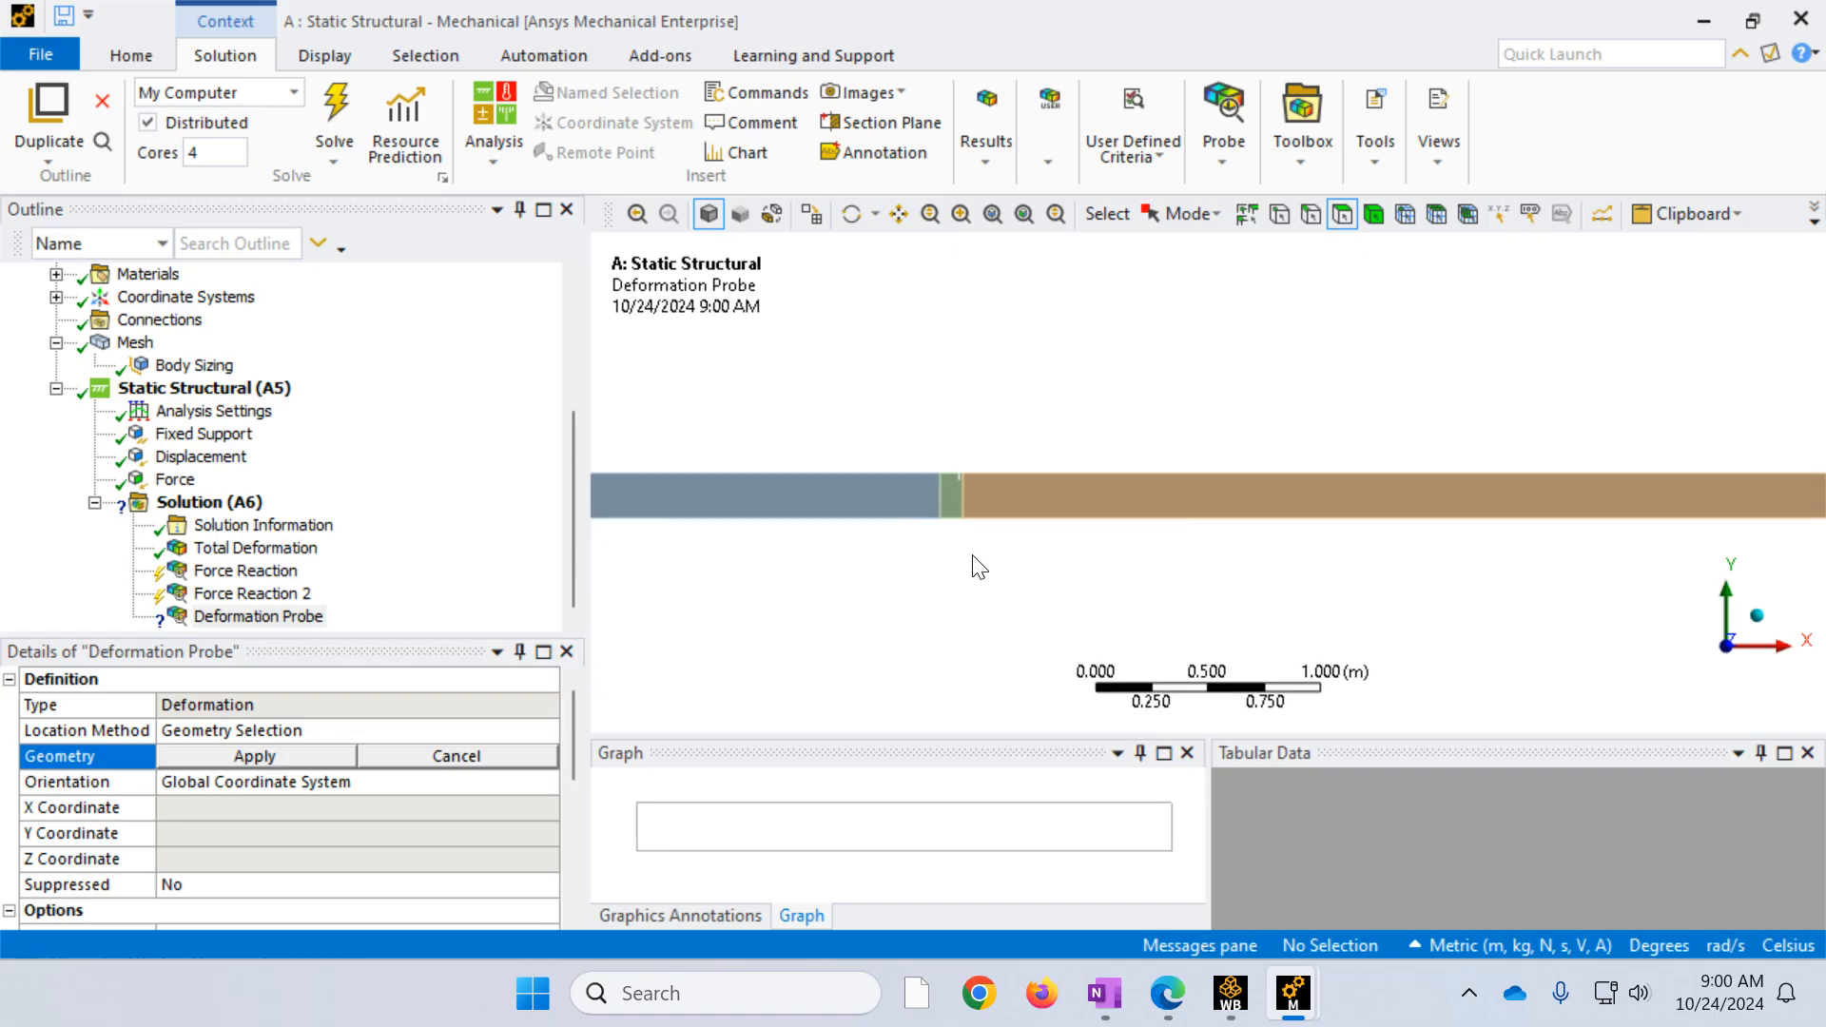
{"action": "scroll", "coordinate": [951, 495], "scroll_direction": "up", "scroll_amount": 3}
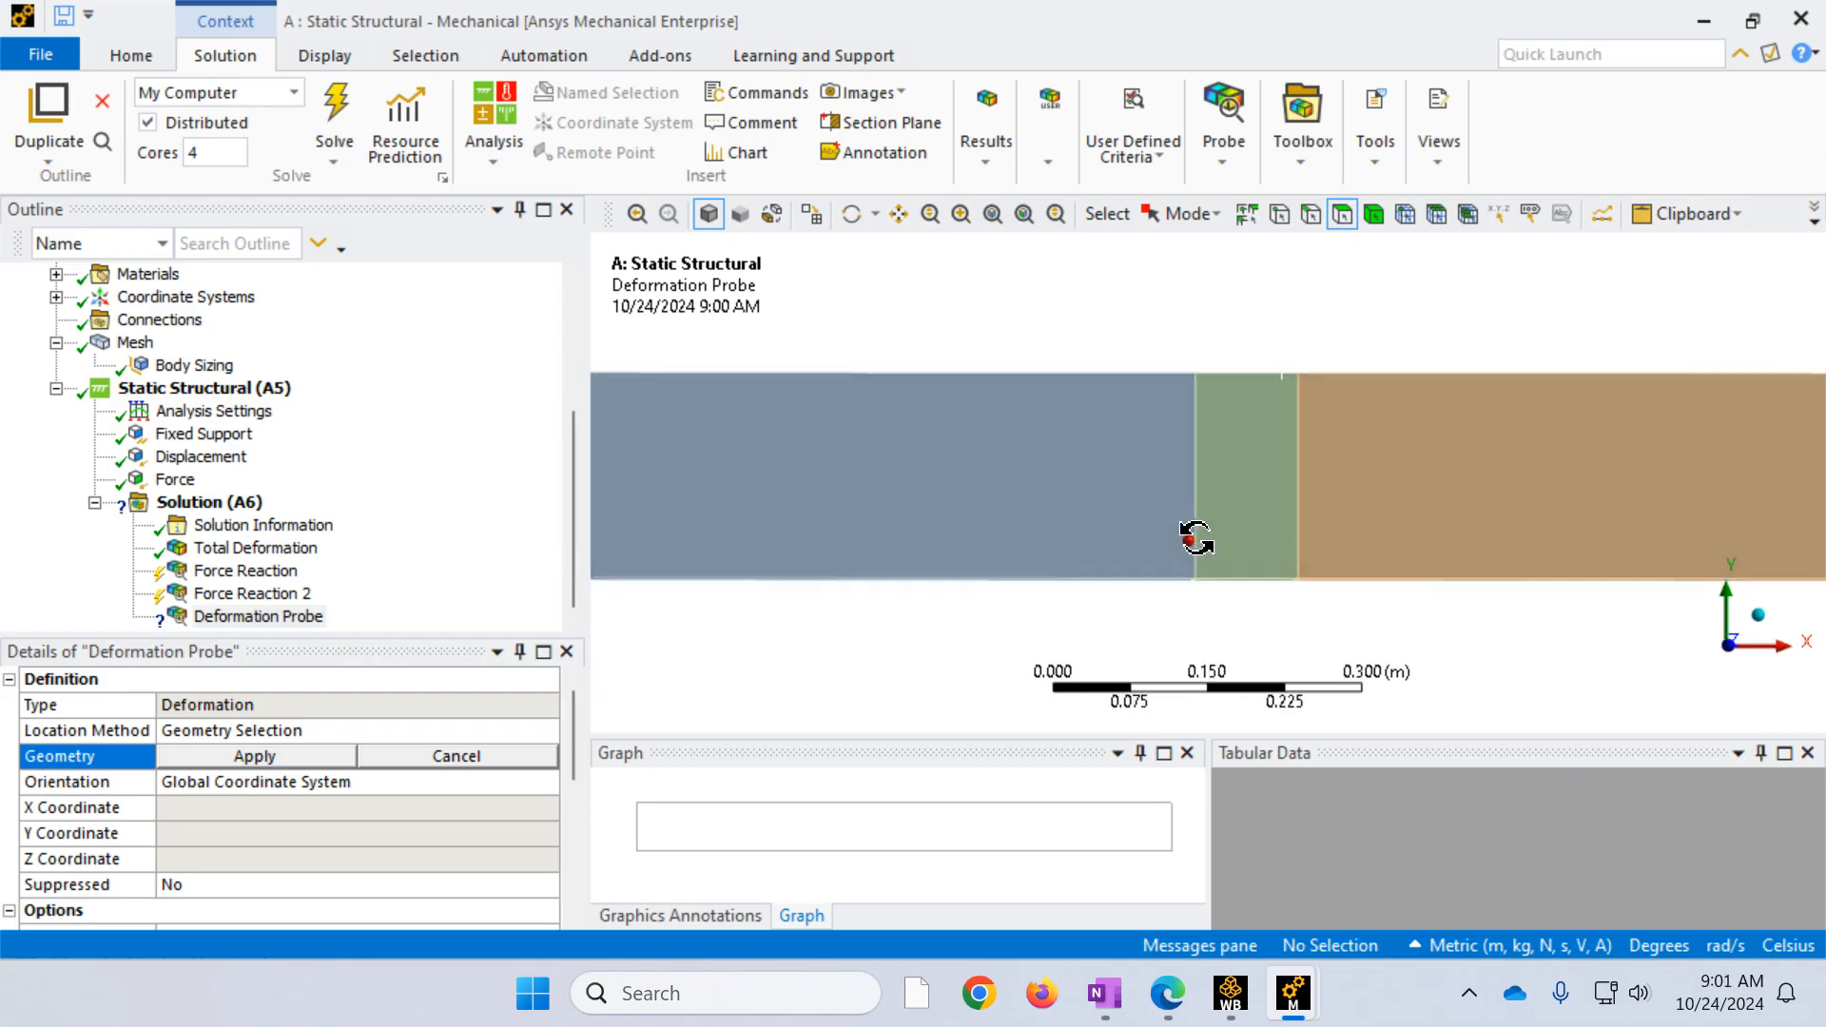
{"action": "middle_click_drag", "start_coordinate": [1194, 540], "coordinate": [1186, 460]}
{"action": "left_click", "coordinate": [1239, 605]}
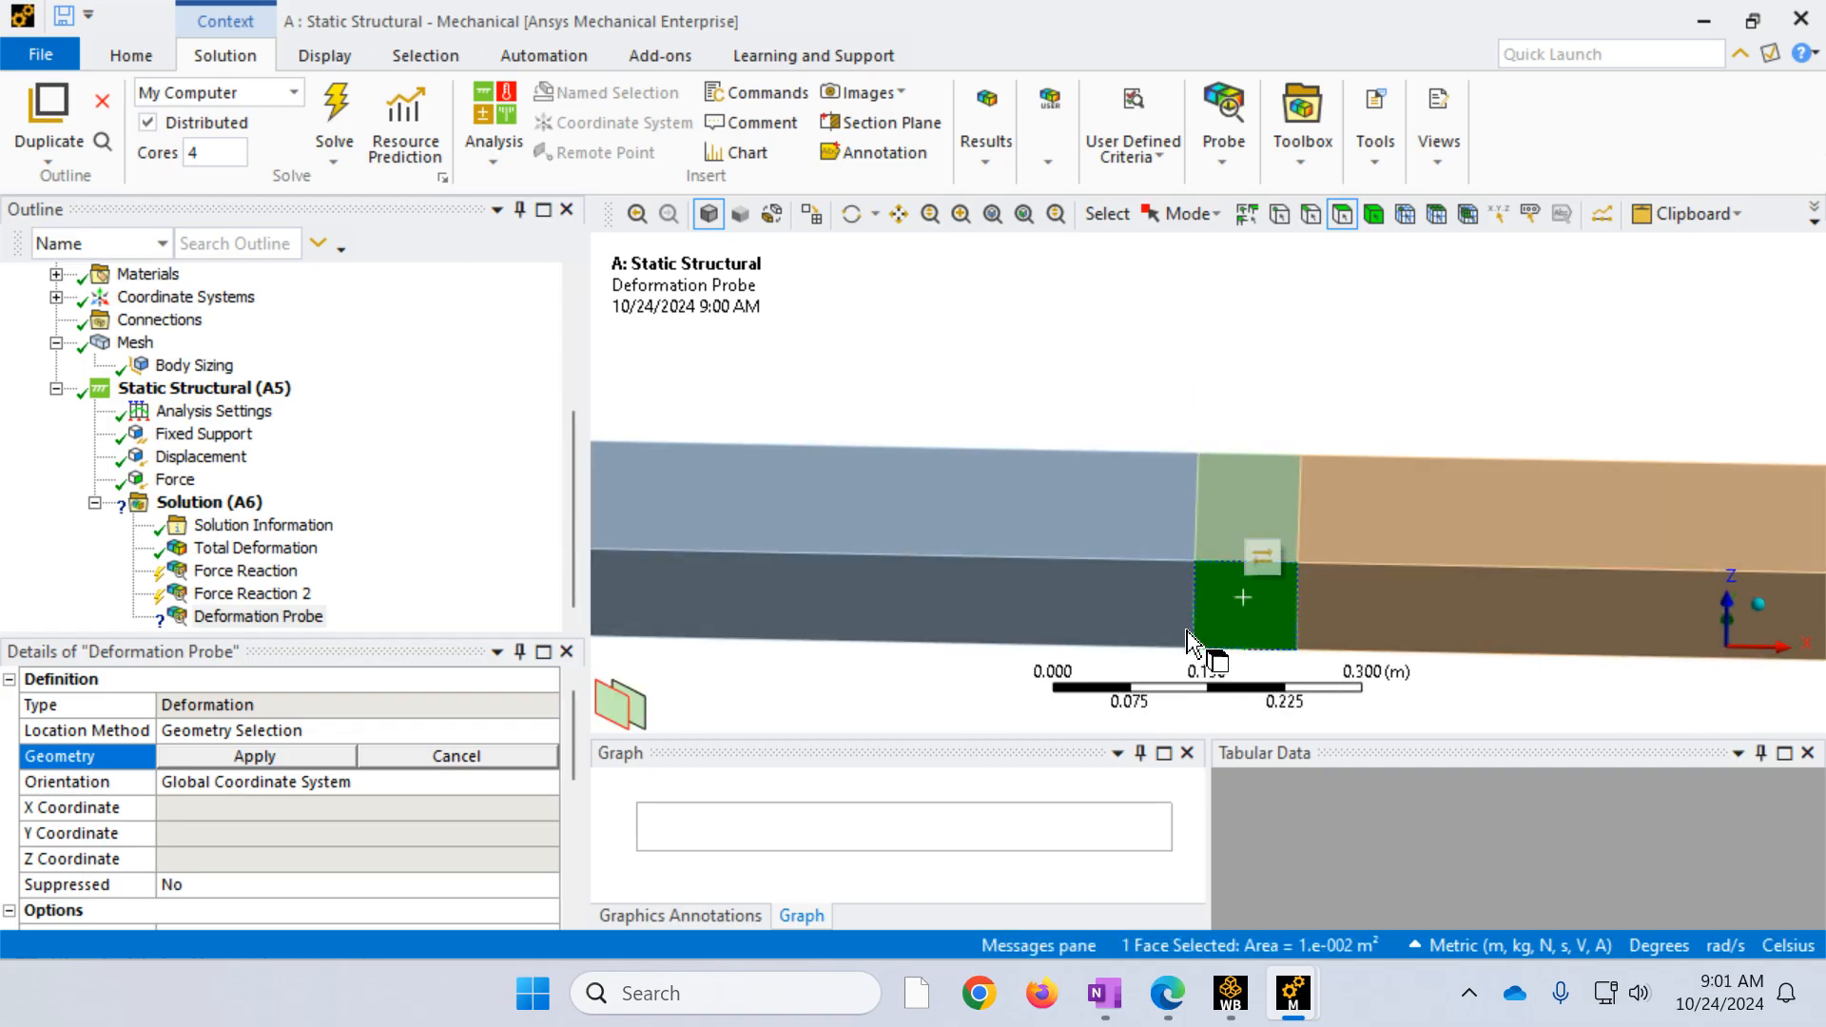
{"action": "left_click", "coordinate": [233, 762]}
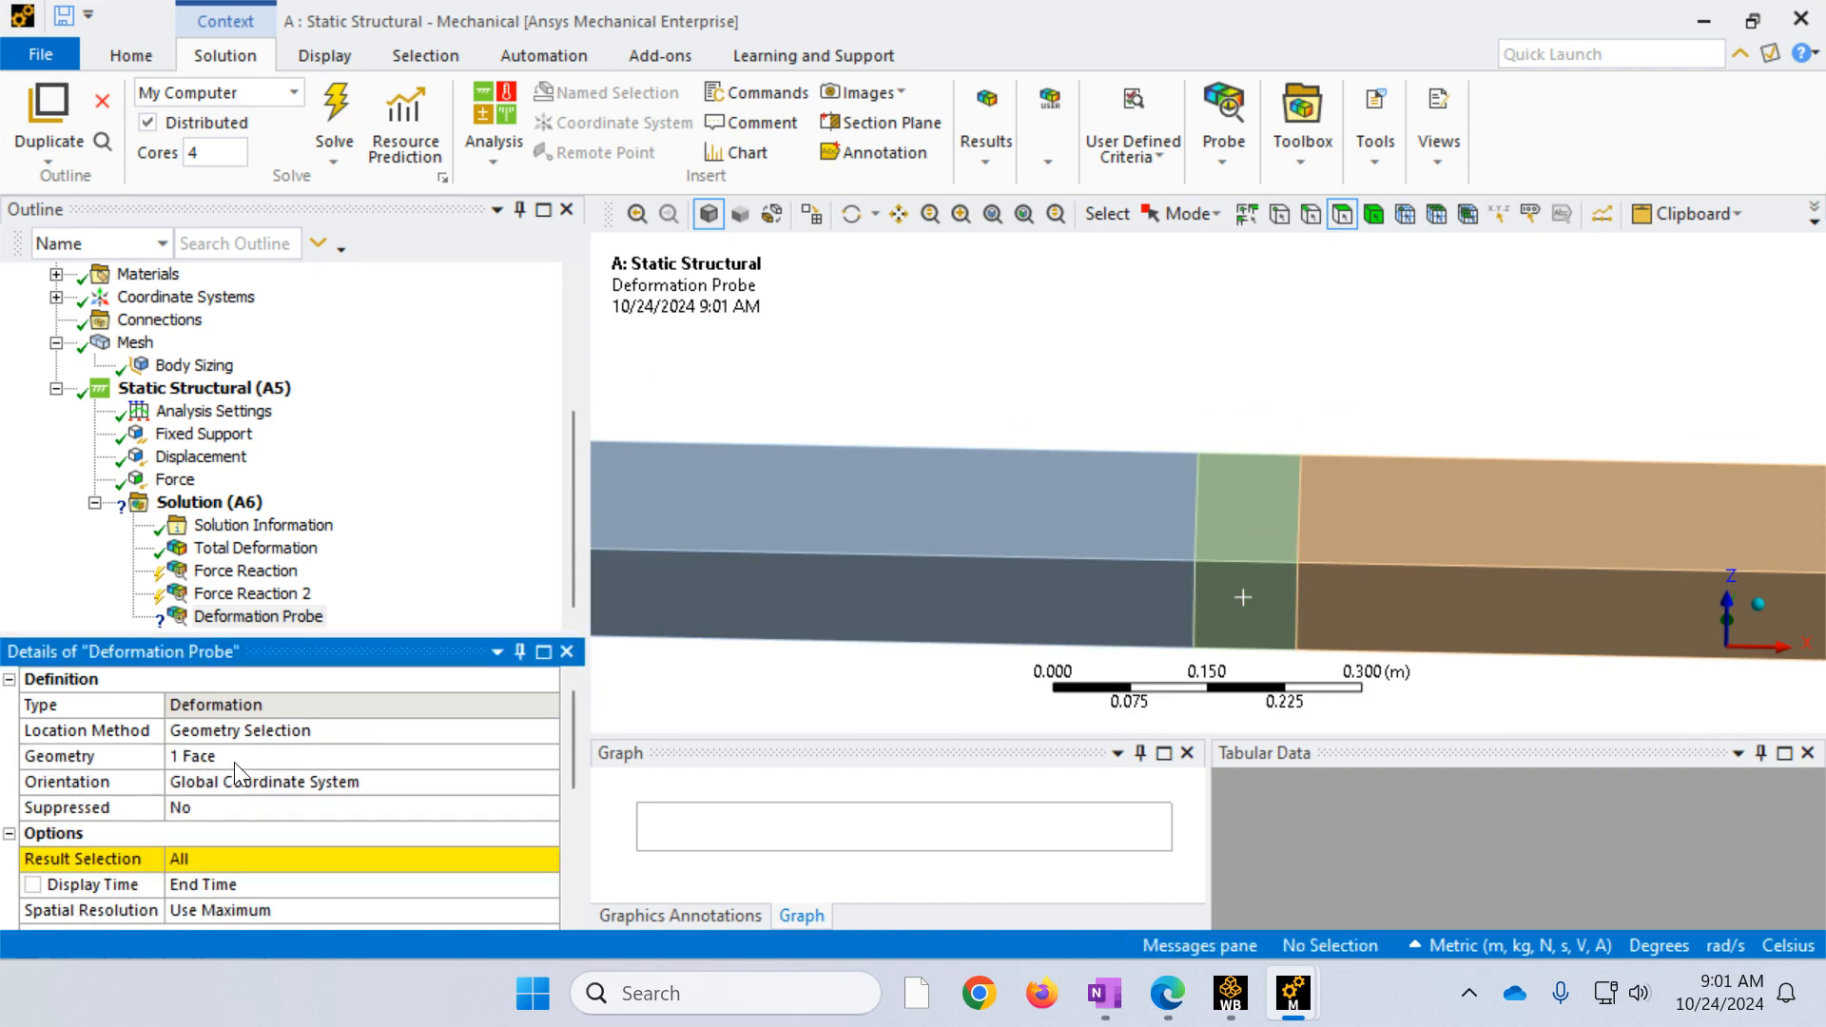
Step: Set the deformation probe's result selection to Y Axis and evaluate all probes, with the whole beam shown along the Z axis
{"action": "left_click", "coordinate": [216, 855]}
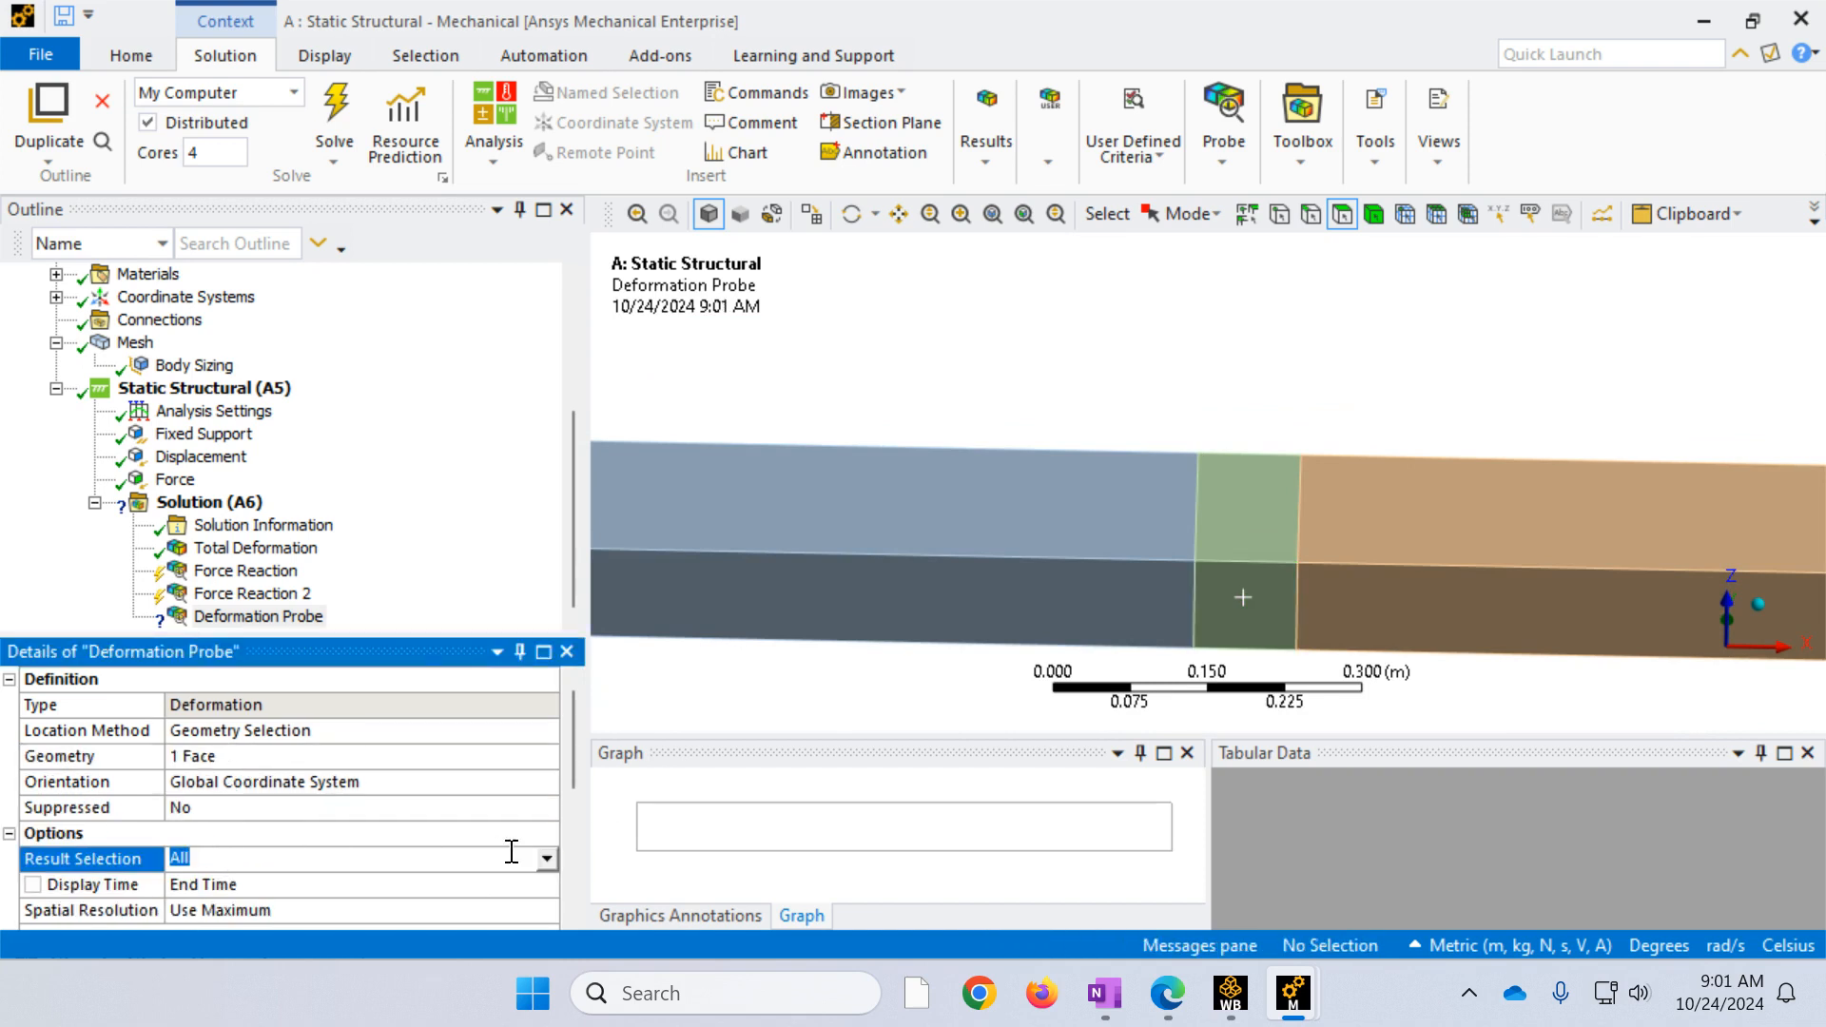
{"action": "left_click", "coordinate": [548, 860]}
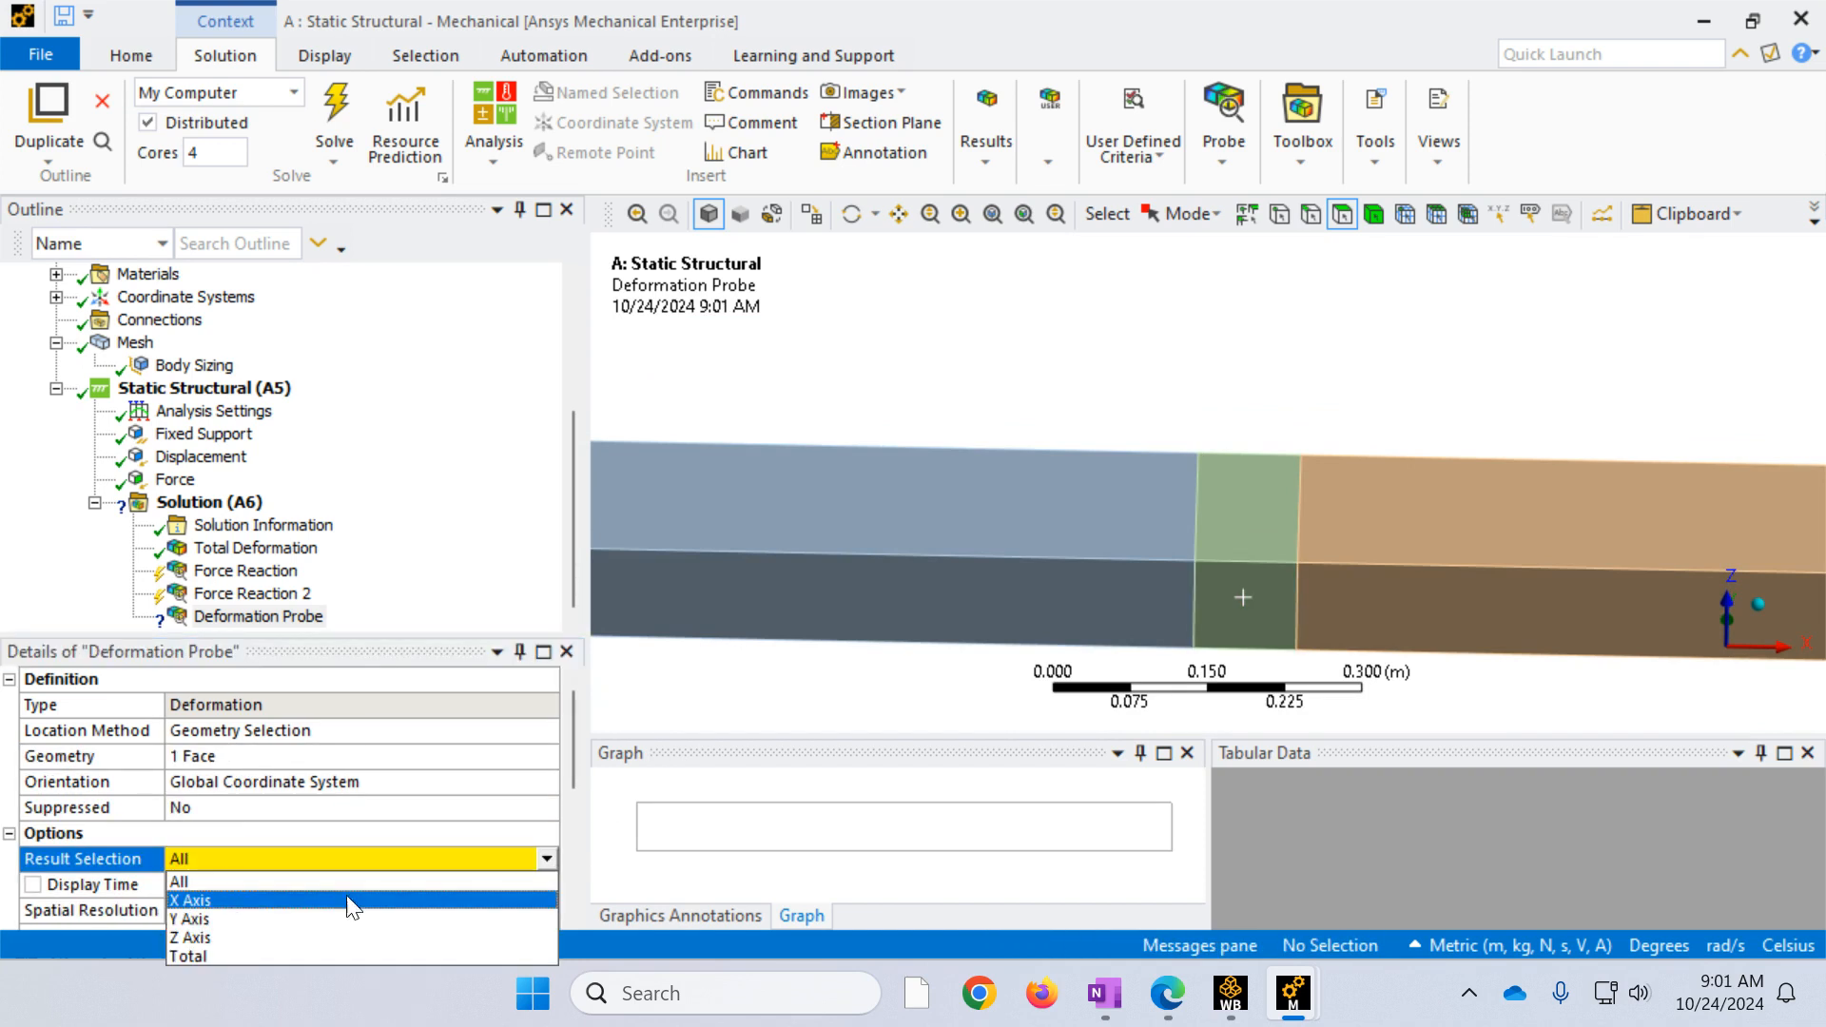
{"action": "left_click", "coordinate": [249, 918]}
{"action": "middle_click_drag", "start_coordinate": [1072, 318], "coordinate": [1060, 420]}
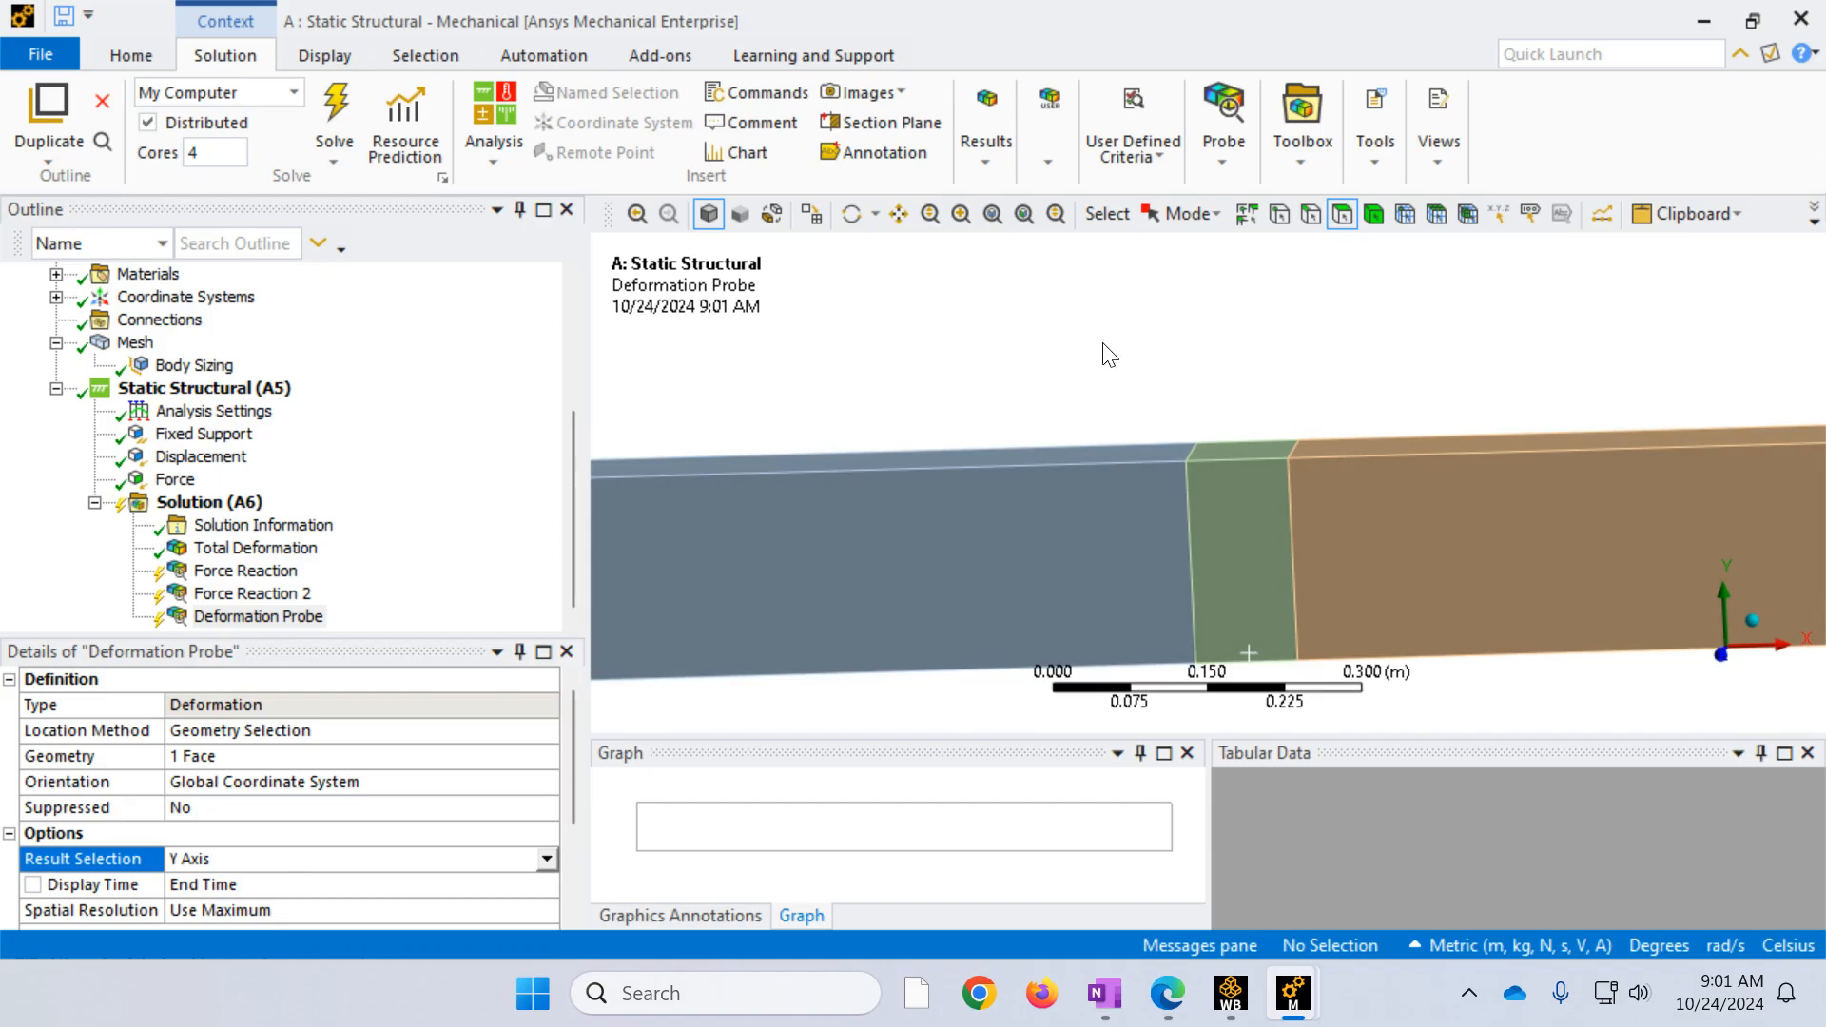
{"action": "key", "text": "F7"}
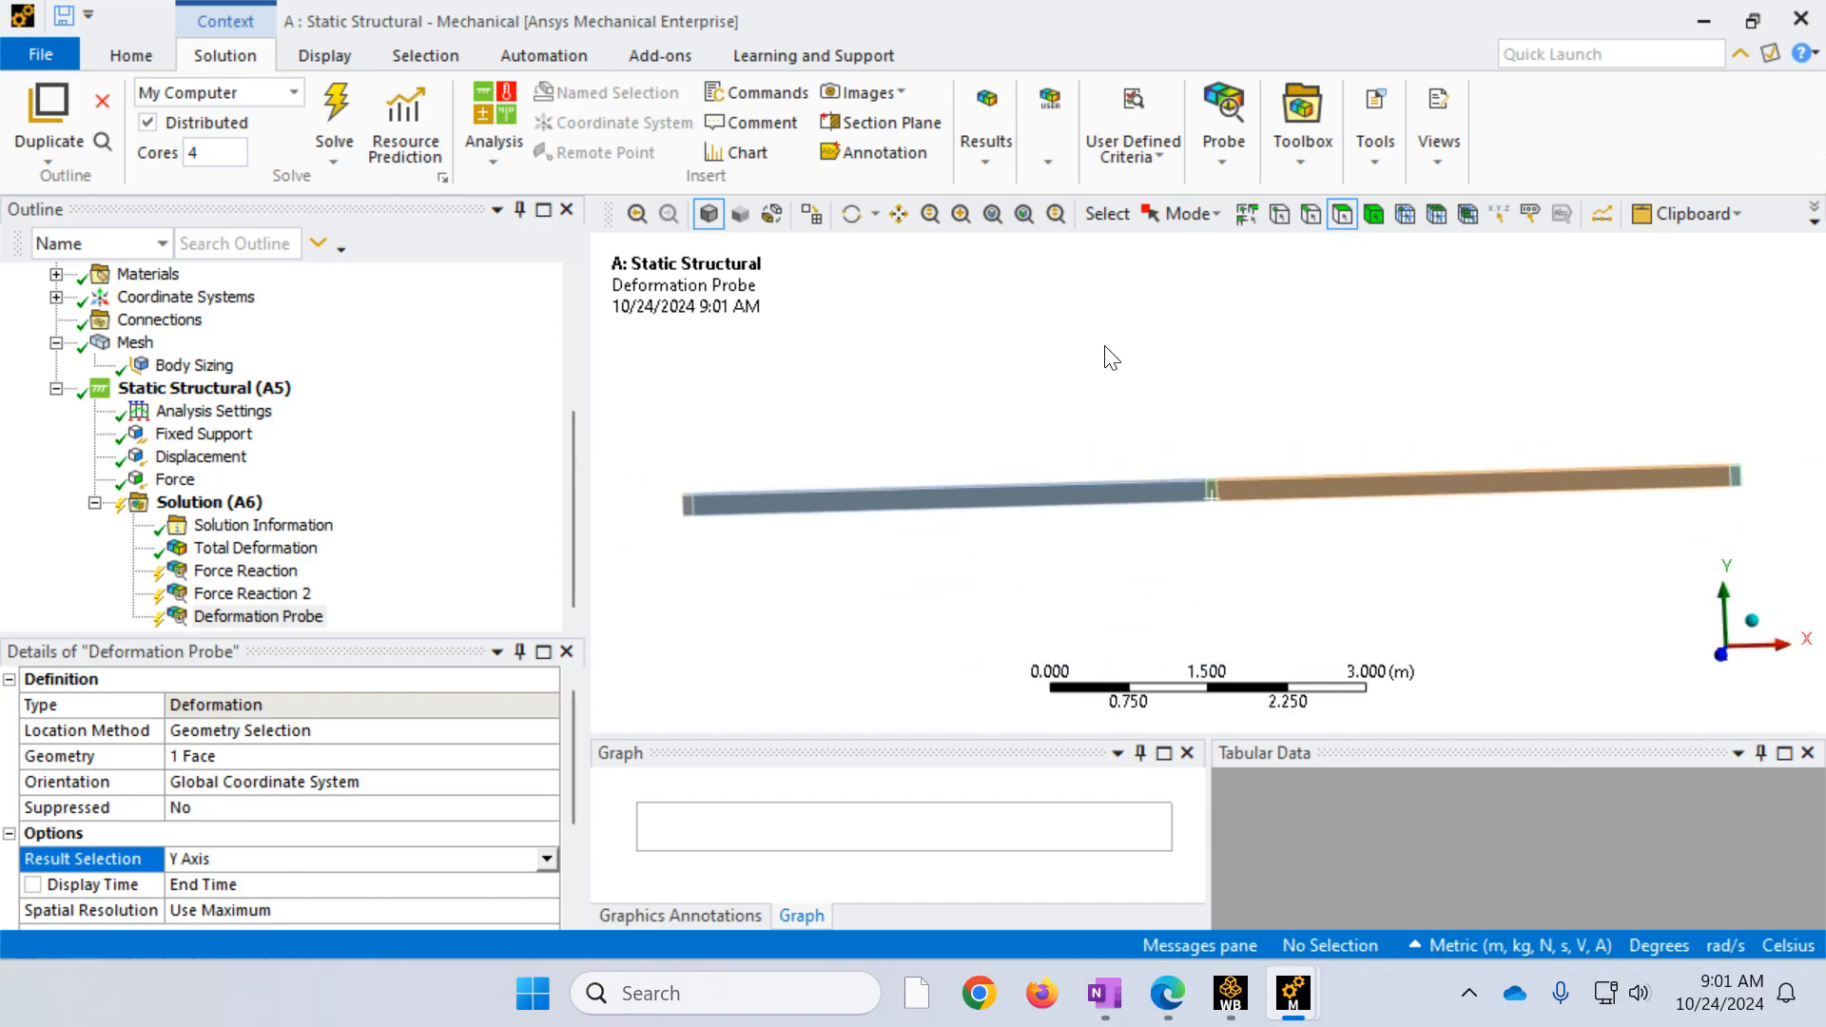
{"action": "left_click", "coordinate": [1729, 663]}
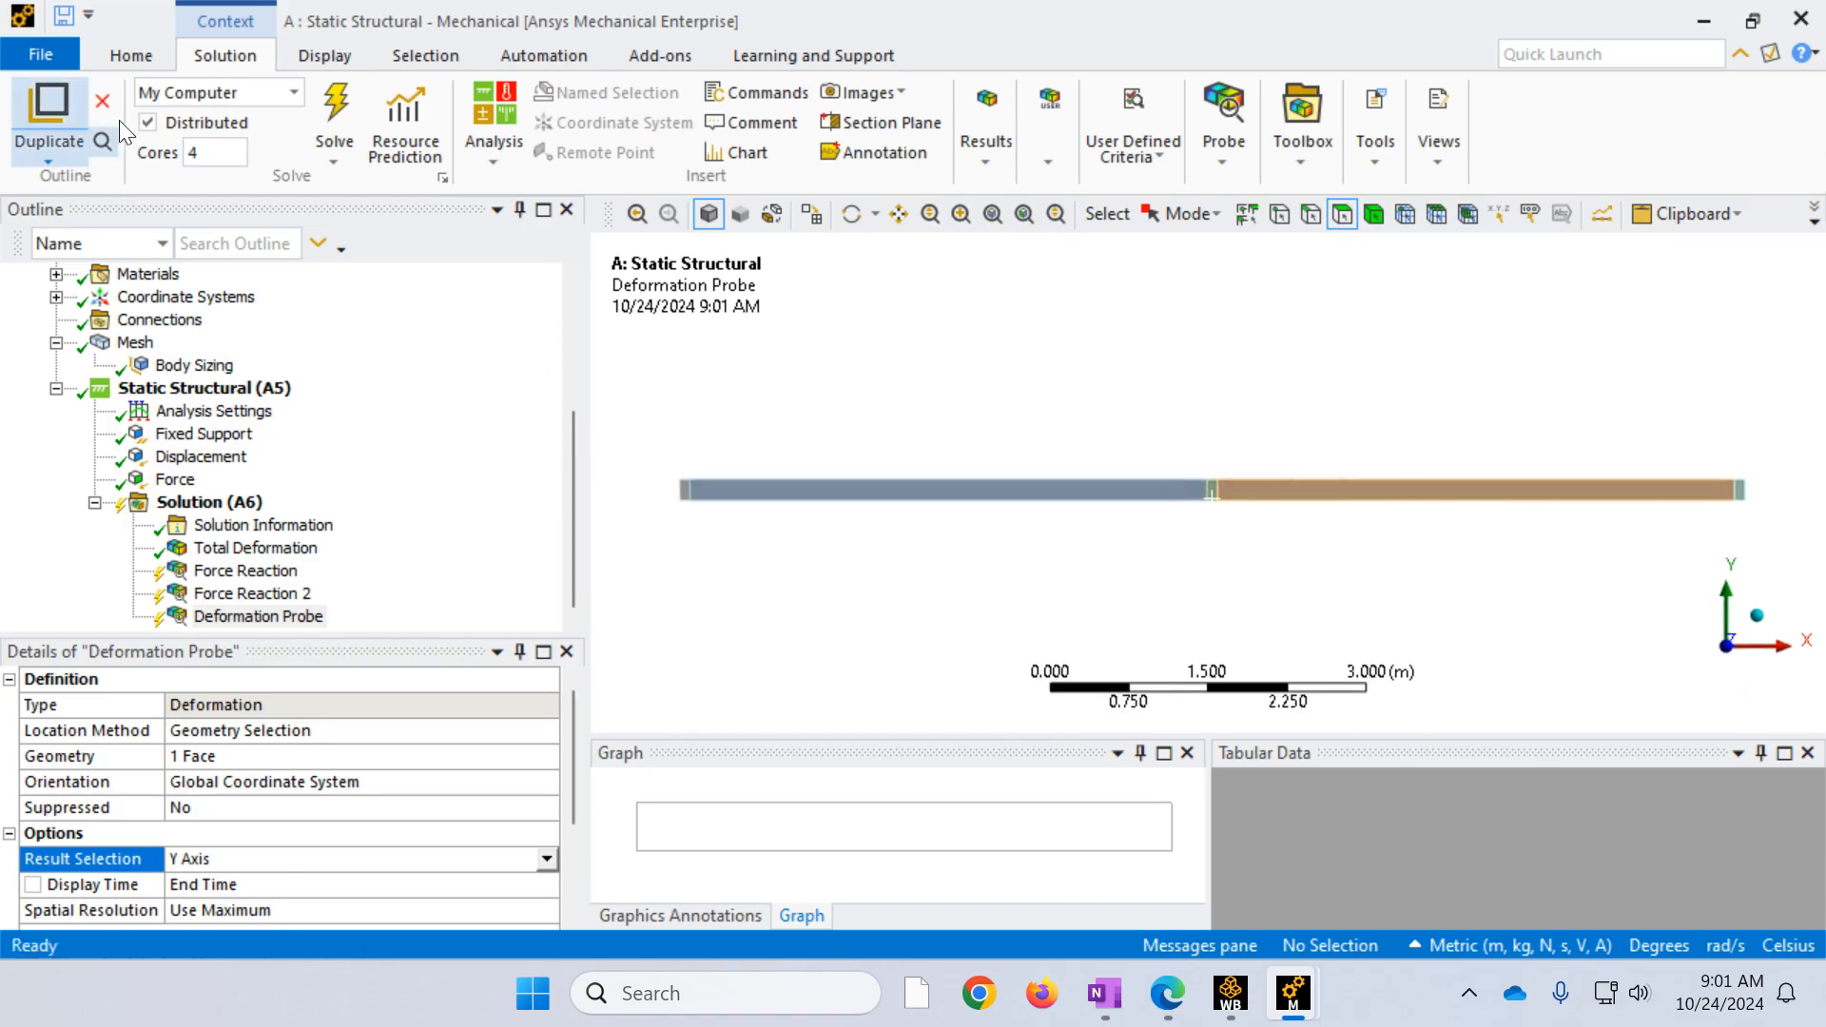
{"action": "left_click", "coordinate": [327, 97]}
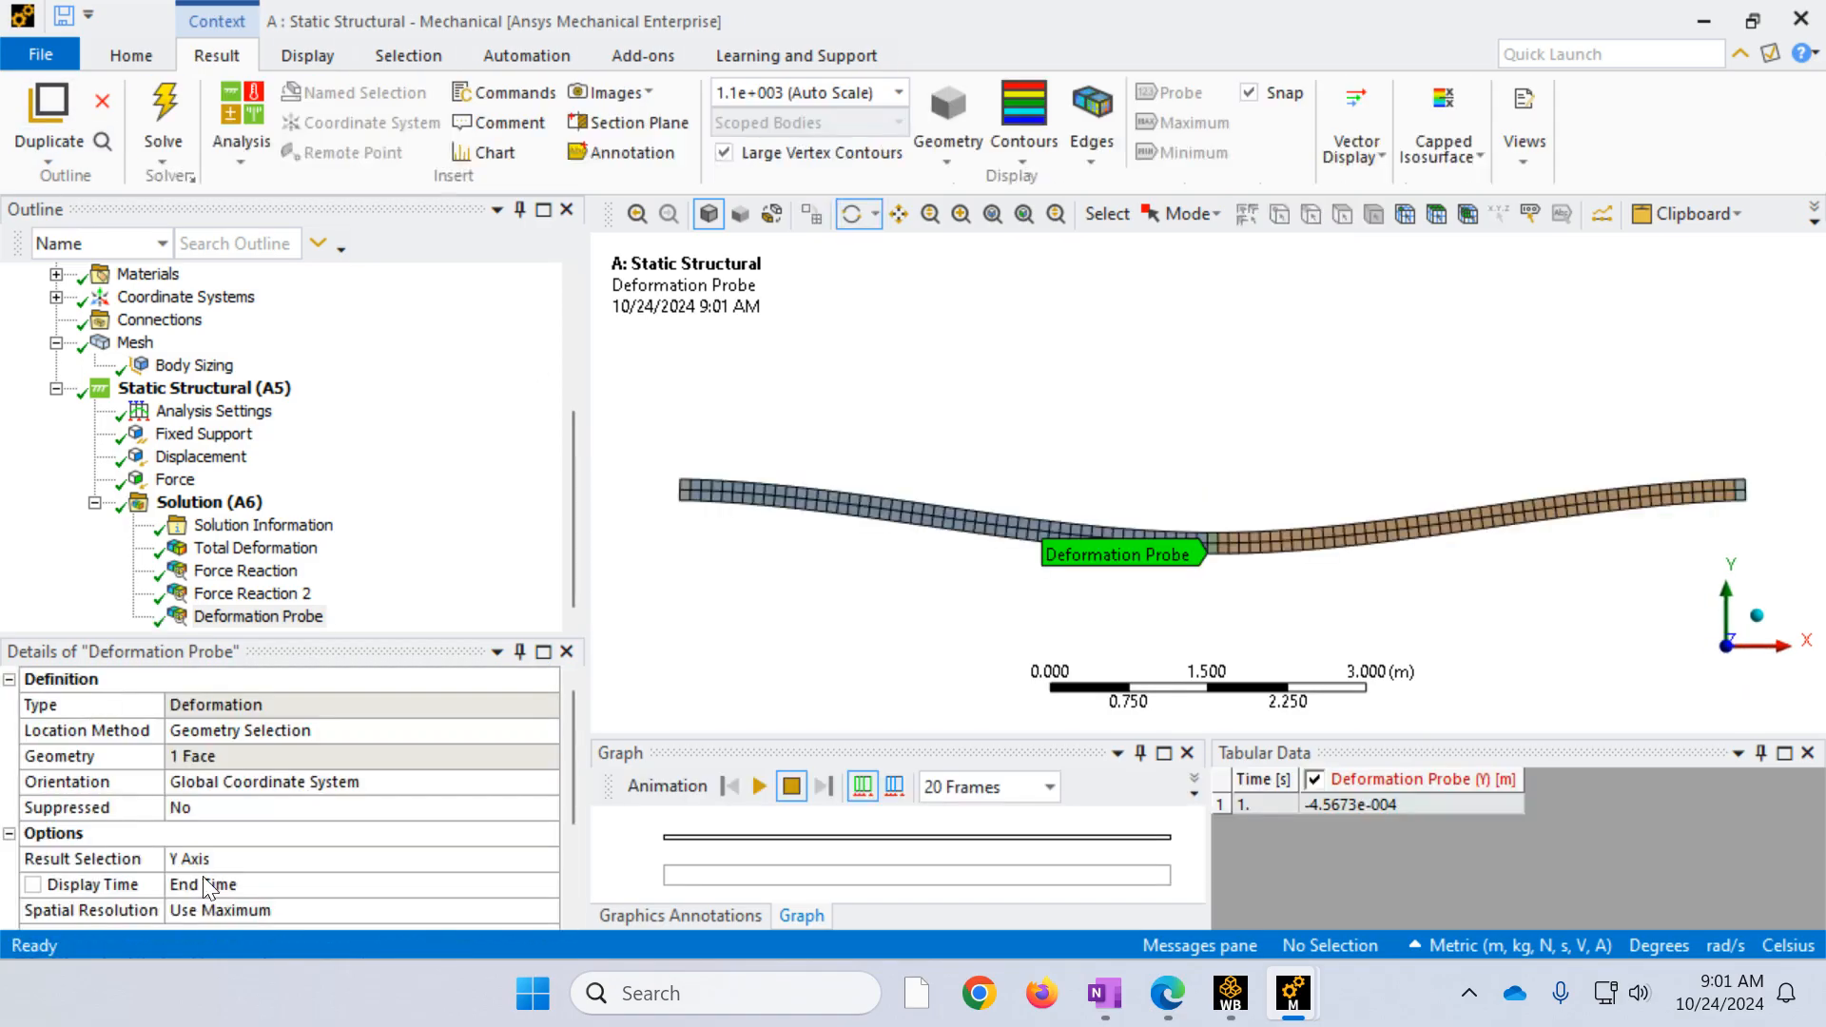
Step: Check the Y-axis deformation at midspan and the reaction forces at the fixed support and the displacement support
{"action": "scroll", "coordinate": [305, 846], "scroll_direction": "down", "scroll_amount": 2}
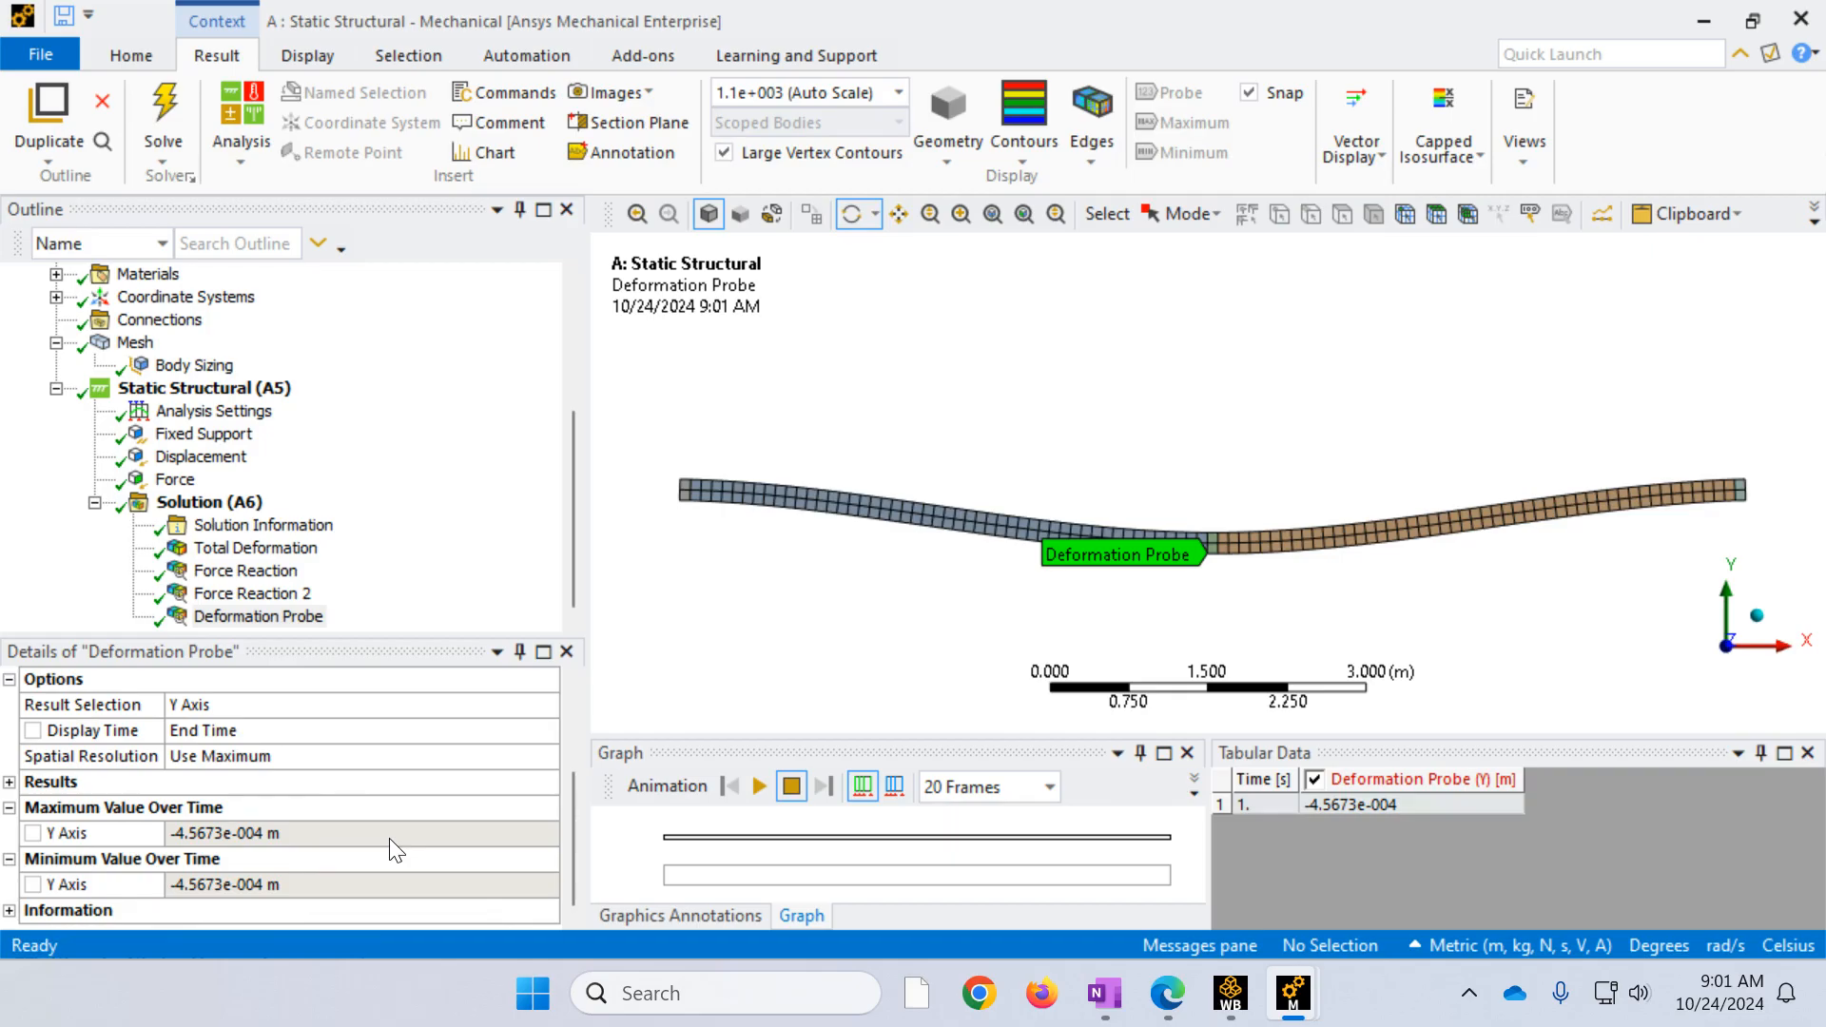
{"action": "left_click", "coordinate": [217, 571]}
{"action": "scroll", "coordinate": [358, 805], "scroll_direction": "down", "scroll_amount": 3}
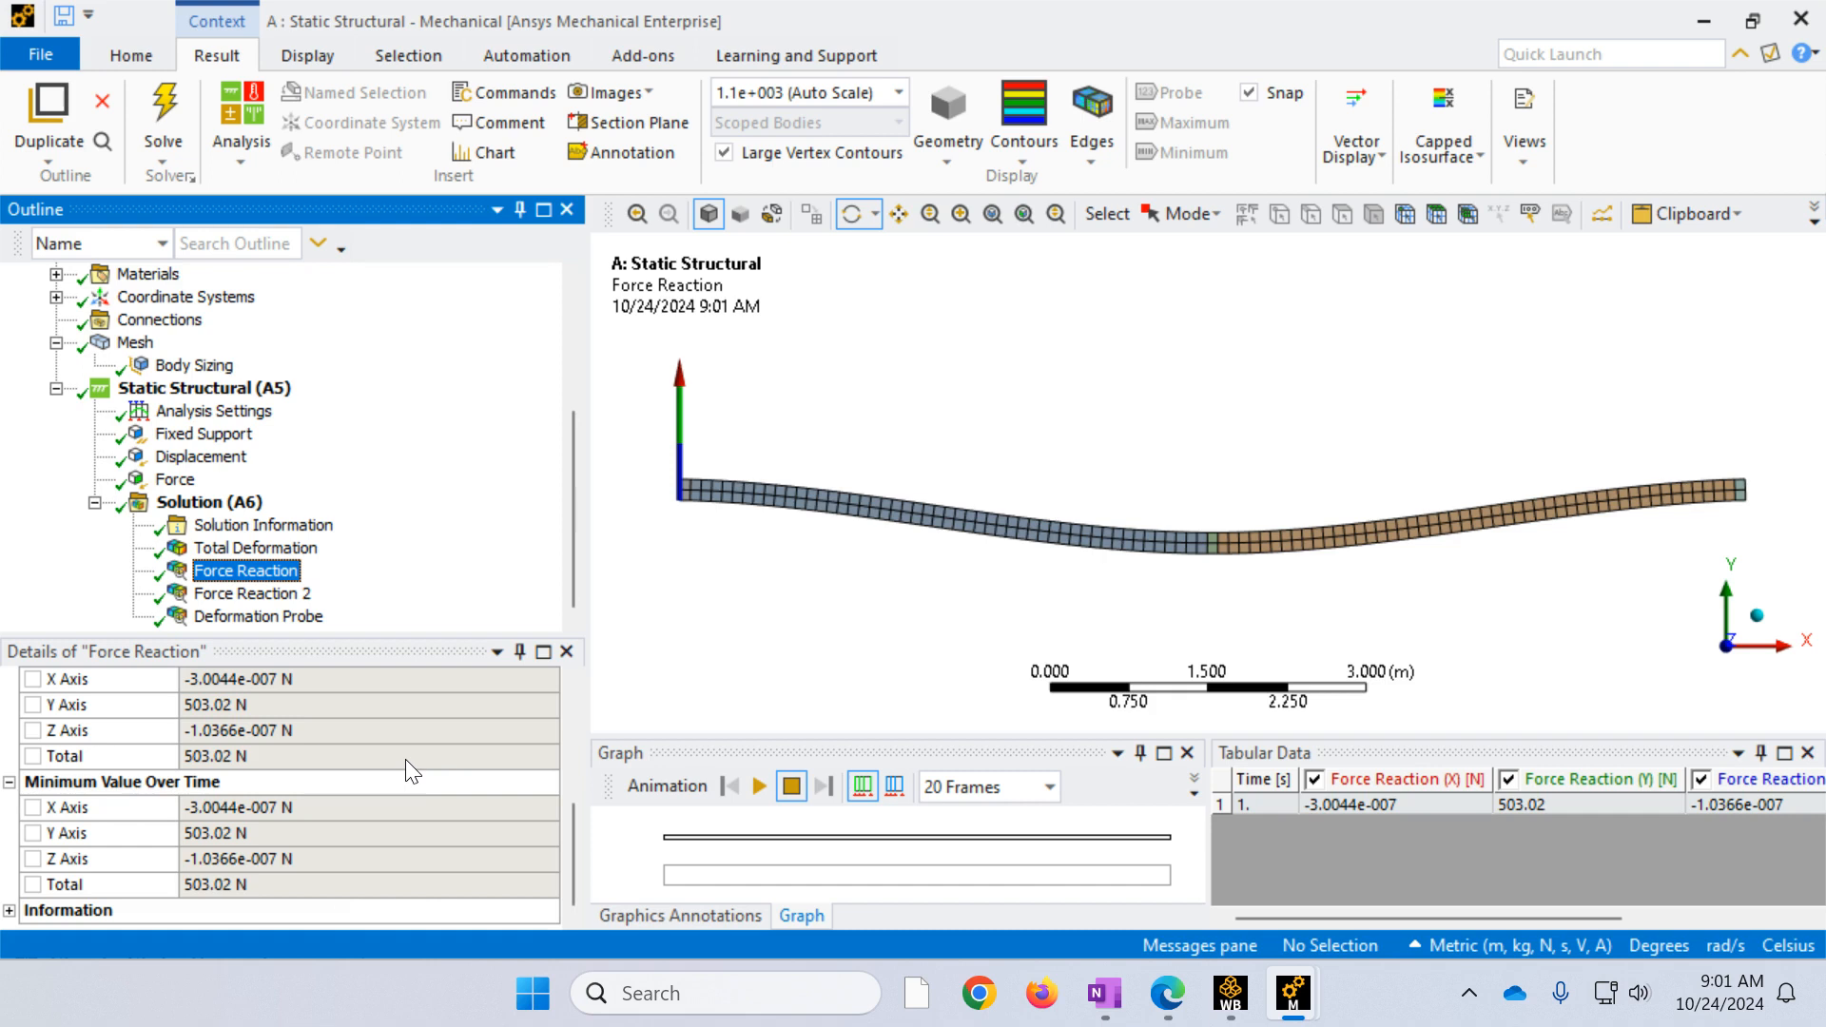
{"action": "left_click", "coordinate": [255, 593]}
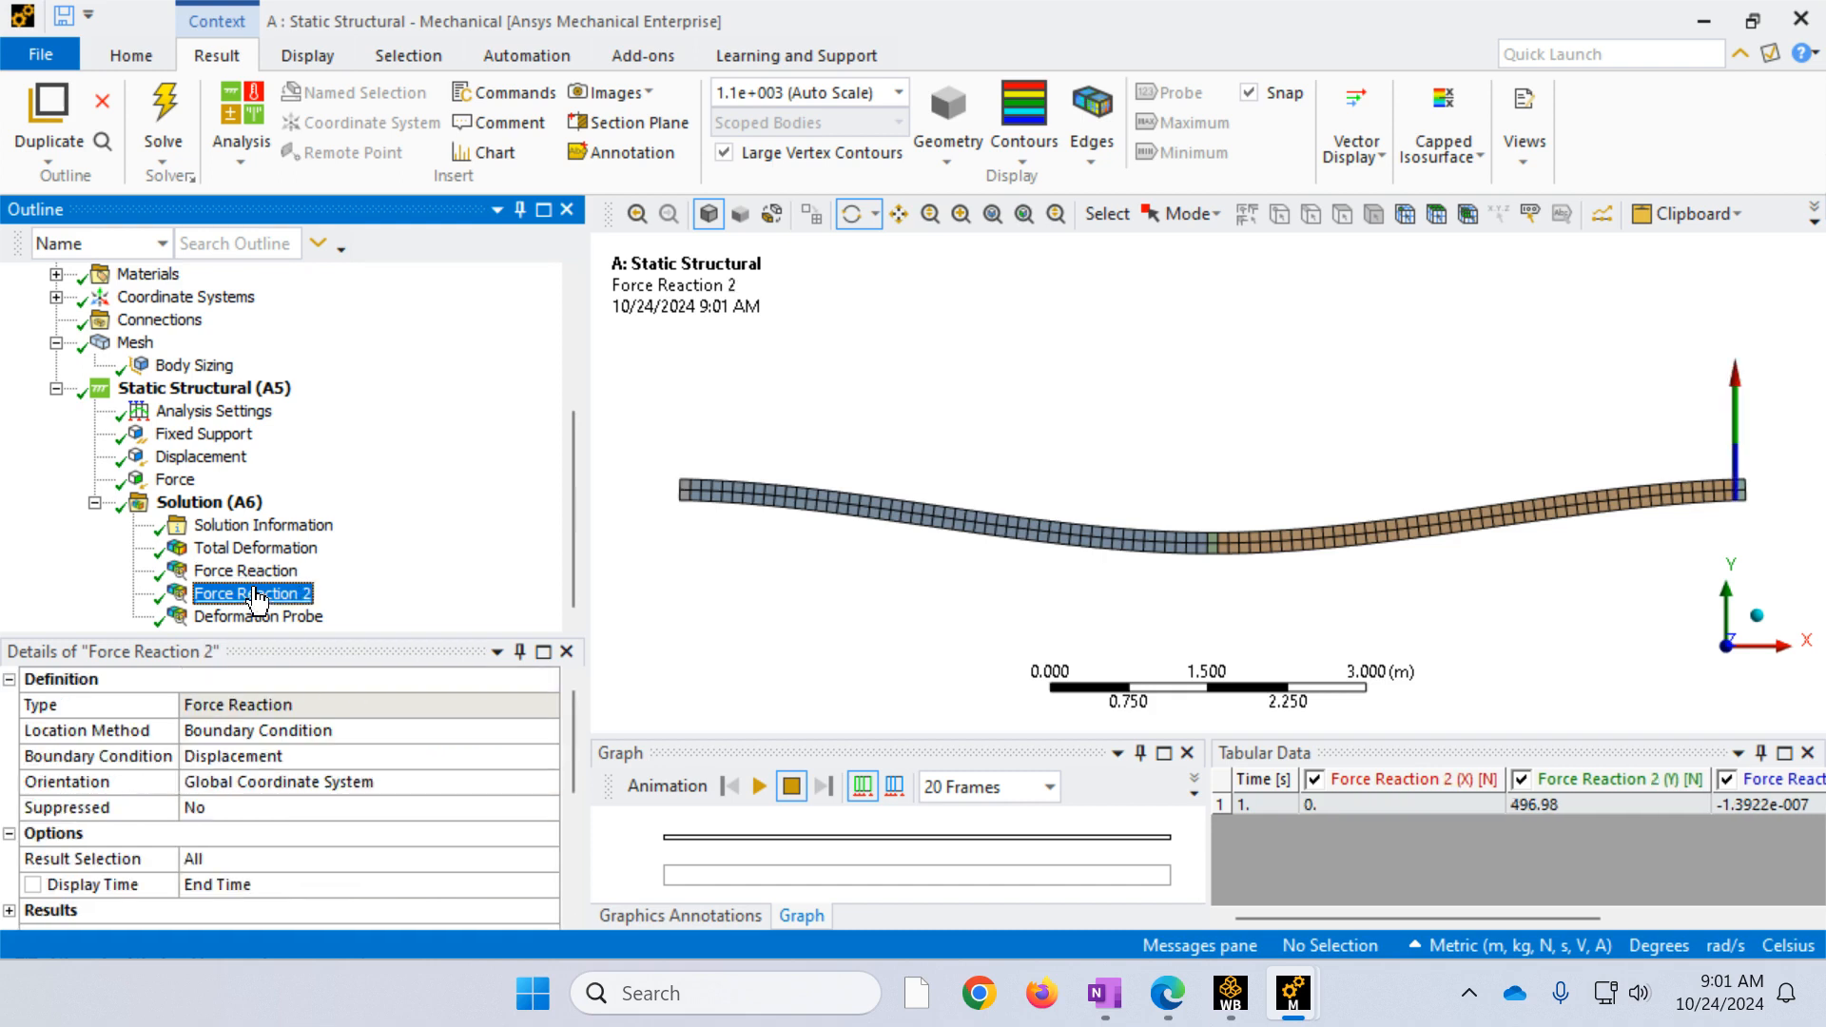
{"action": "scroll", "coordinate": [290, 824], "scroll_direction": "down", "scroll_amount": 3}
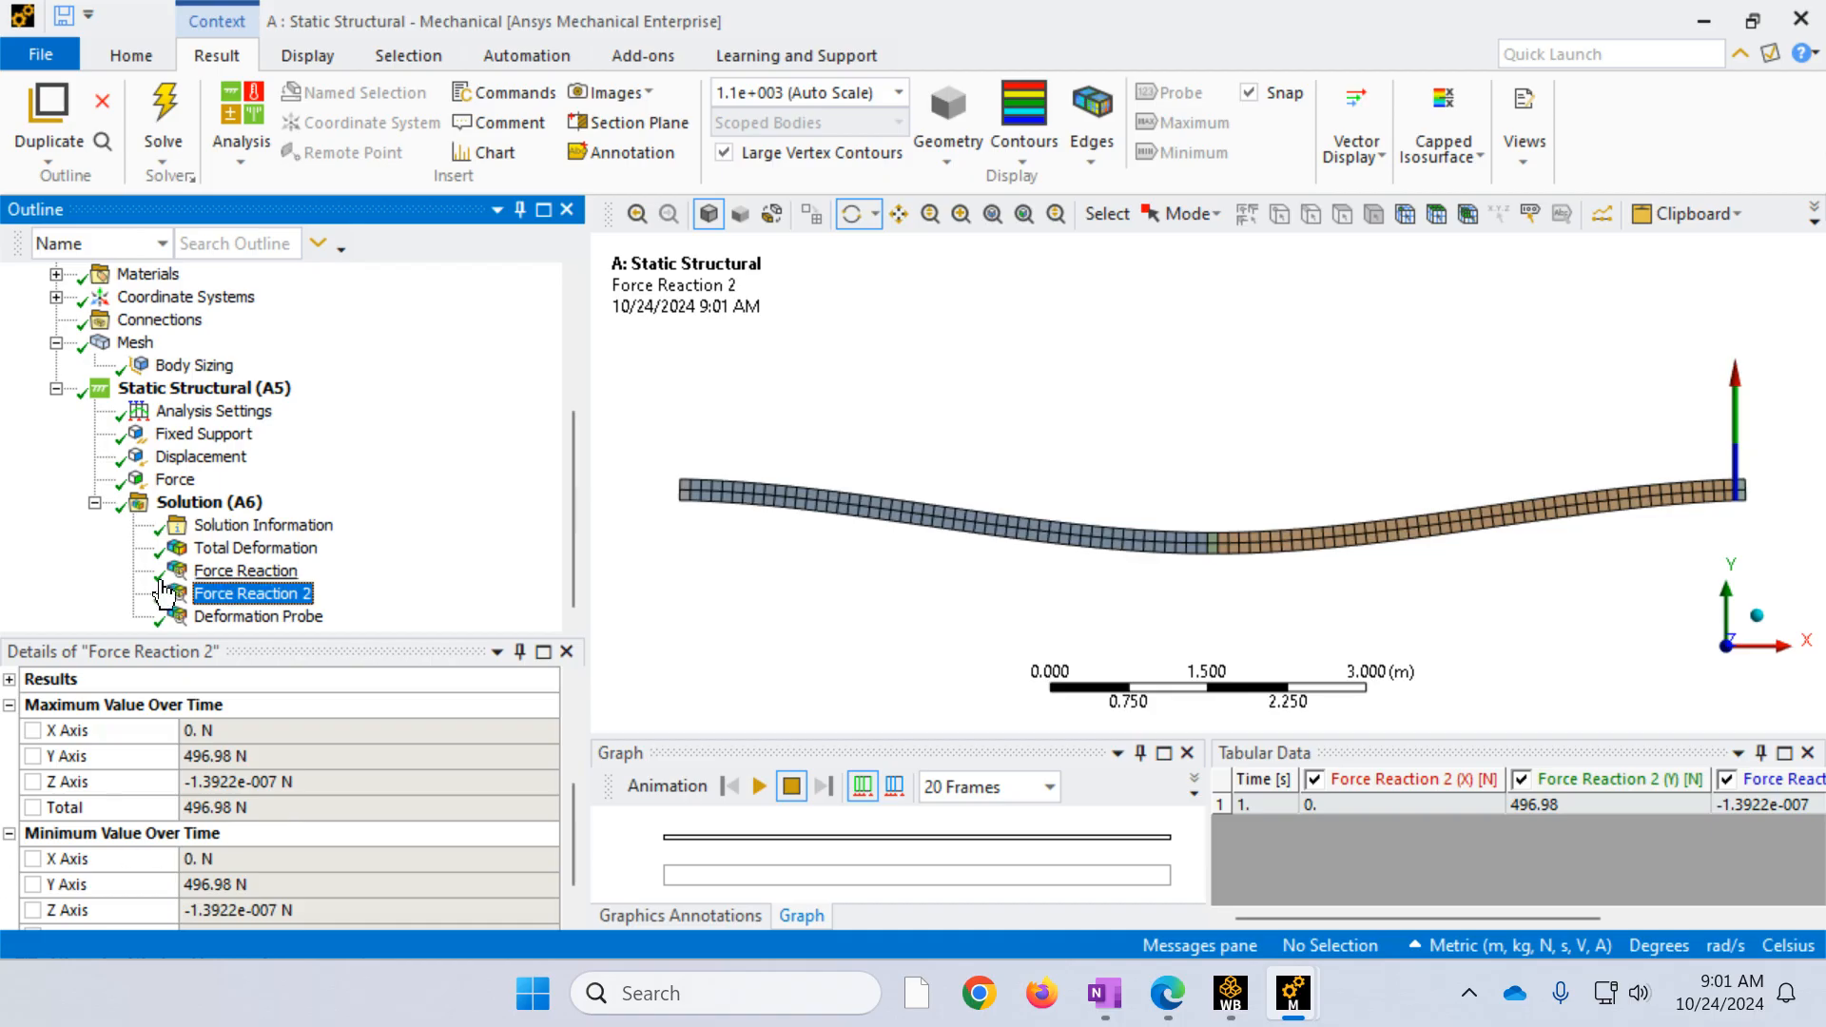
{"action": "left_click", "coordinate": [228, 618]}
{"action": "scroll", "coordinate": [283, 882], "scroll_direction": "down", "scroll_amount": 2}
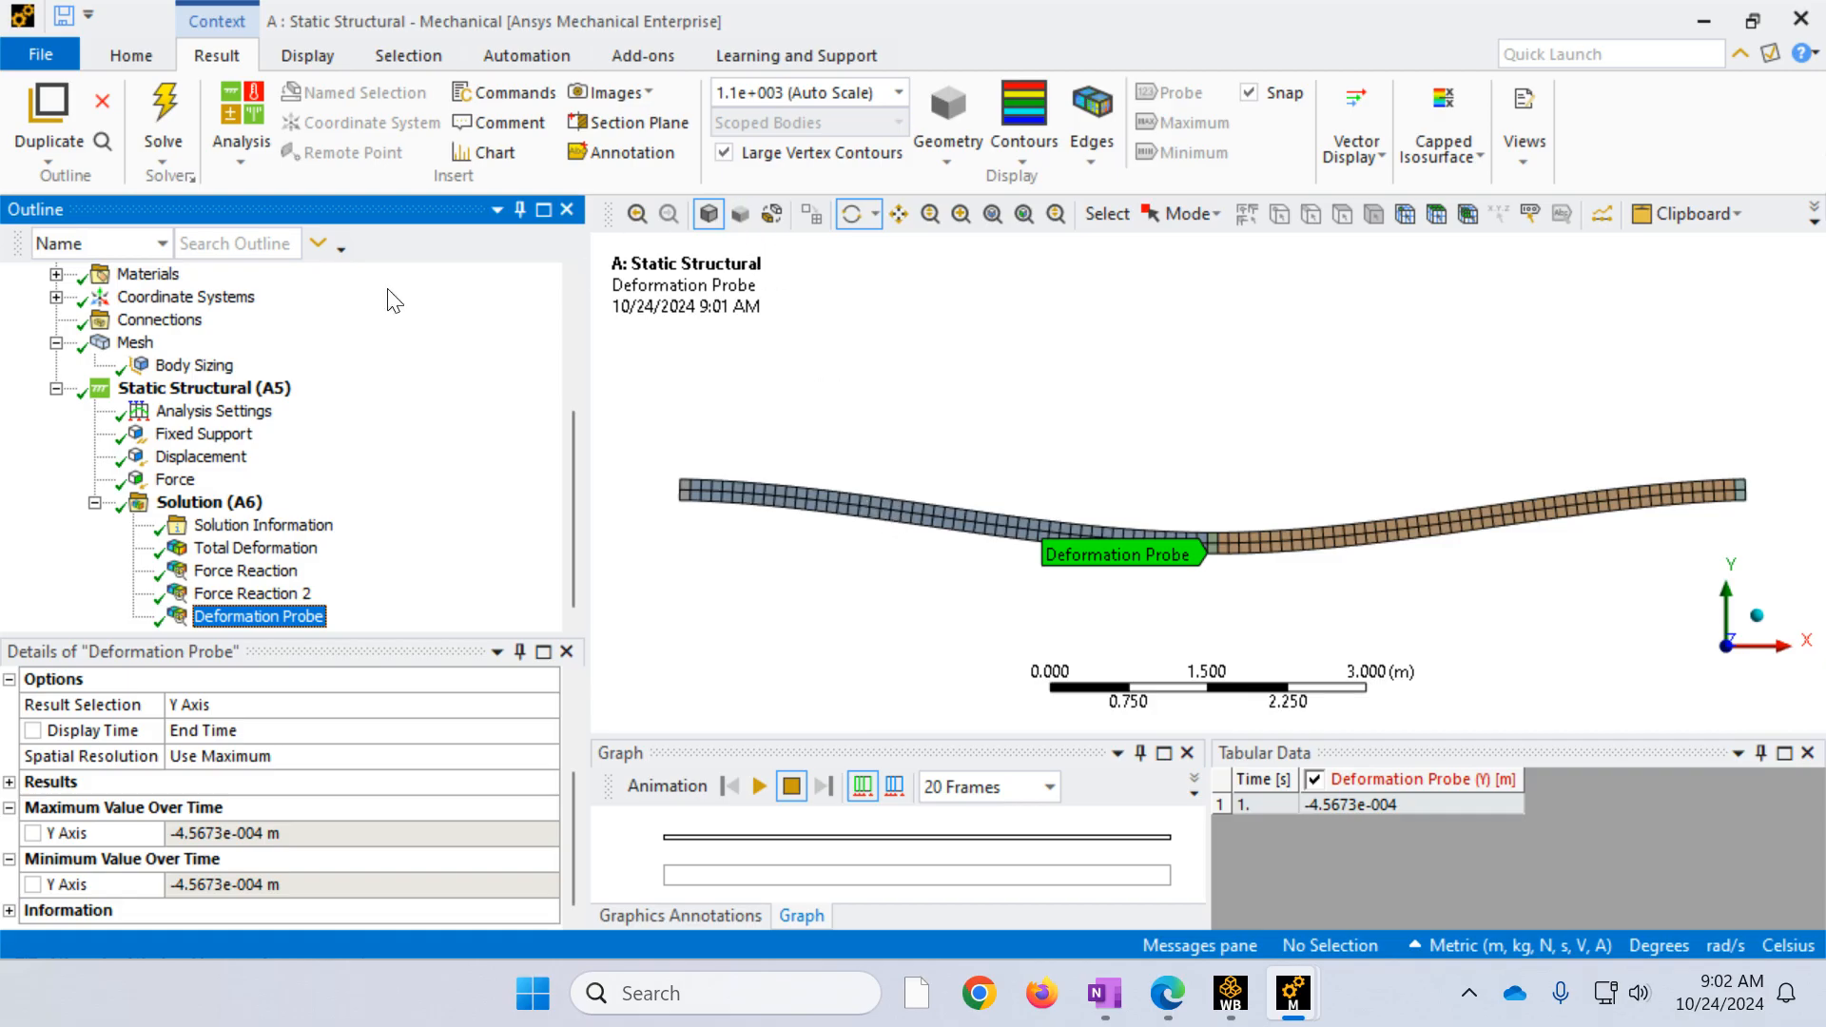
Step: Add a Normal Stress result along the X axis for all bodies to the solution and evaluate it
{"action": "left_click", "coordinate": [209, 502]}
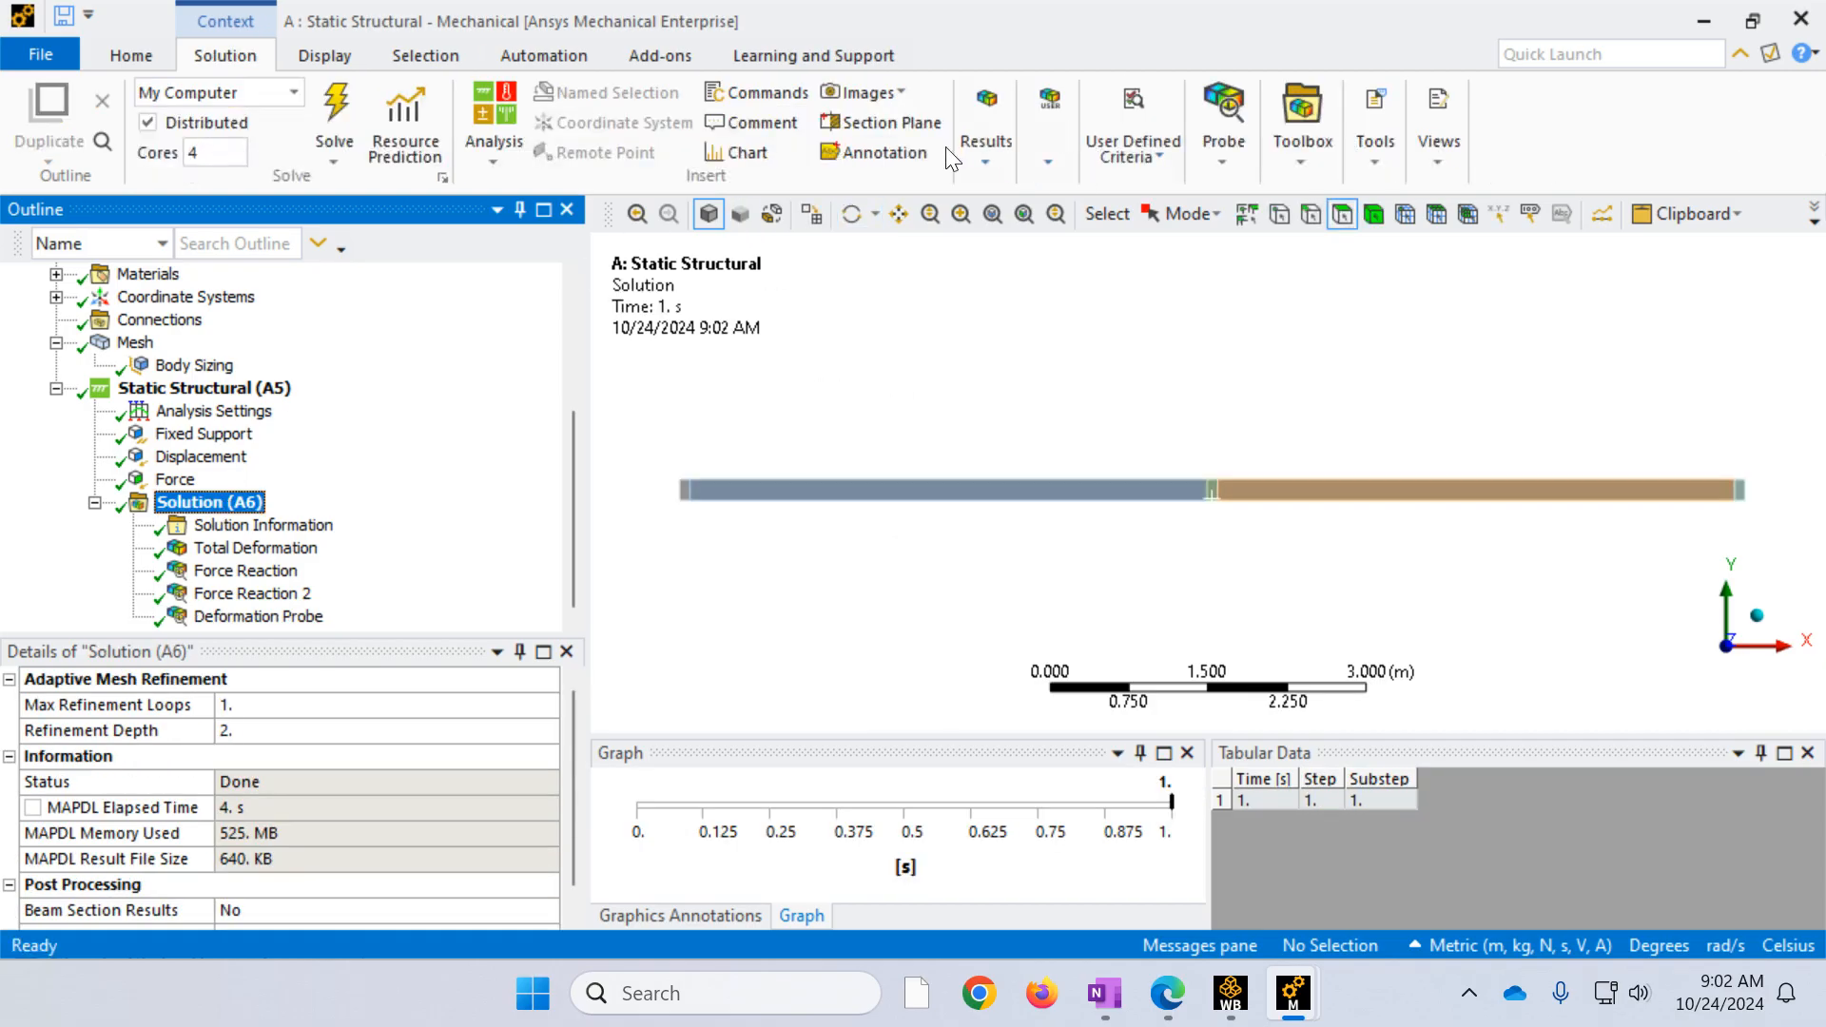
{"action": "left_click", "coordinate": [980, 135]}
{"action": "left_click", "coordinate": [1151, 249]}
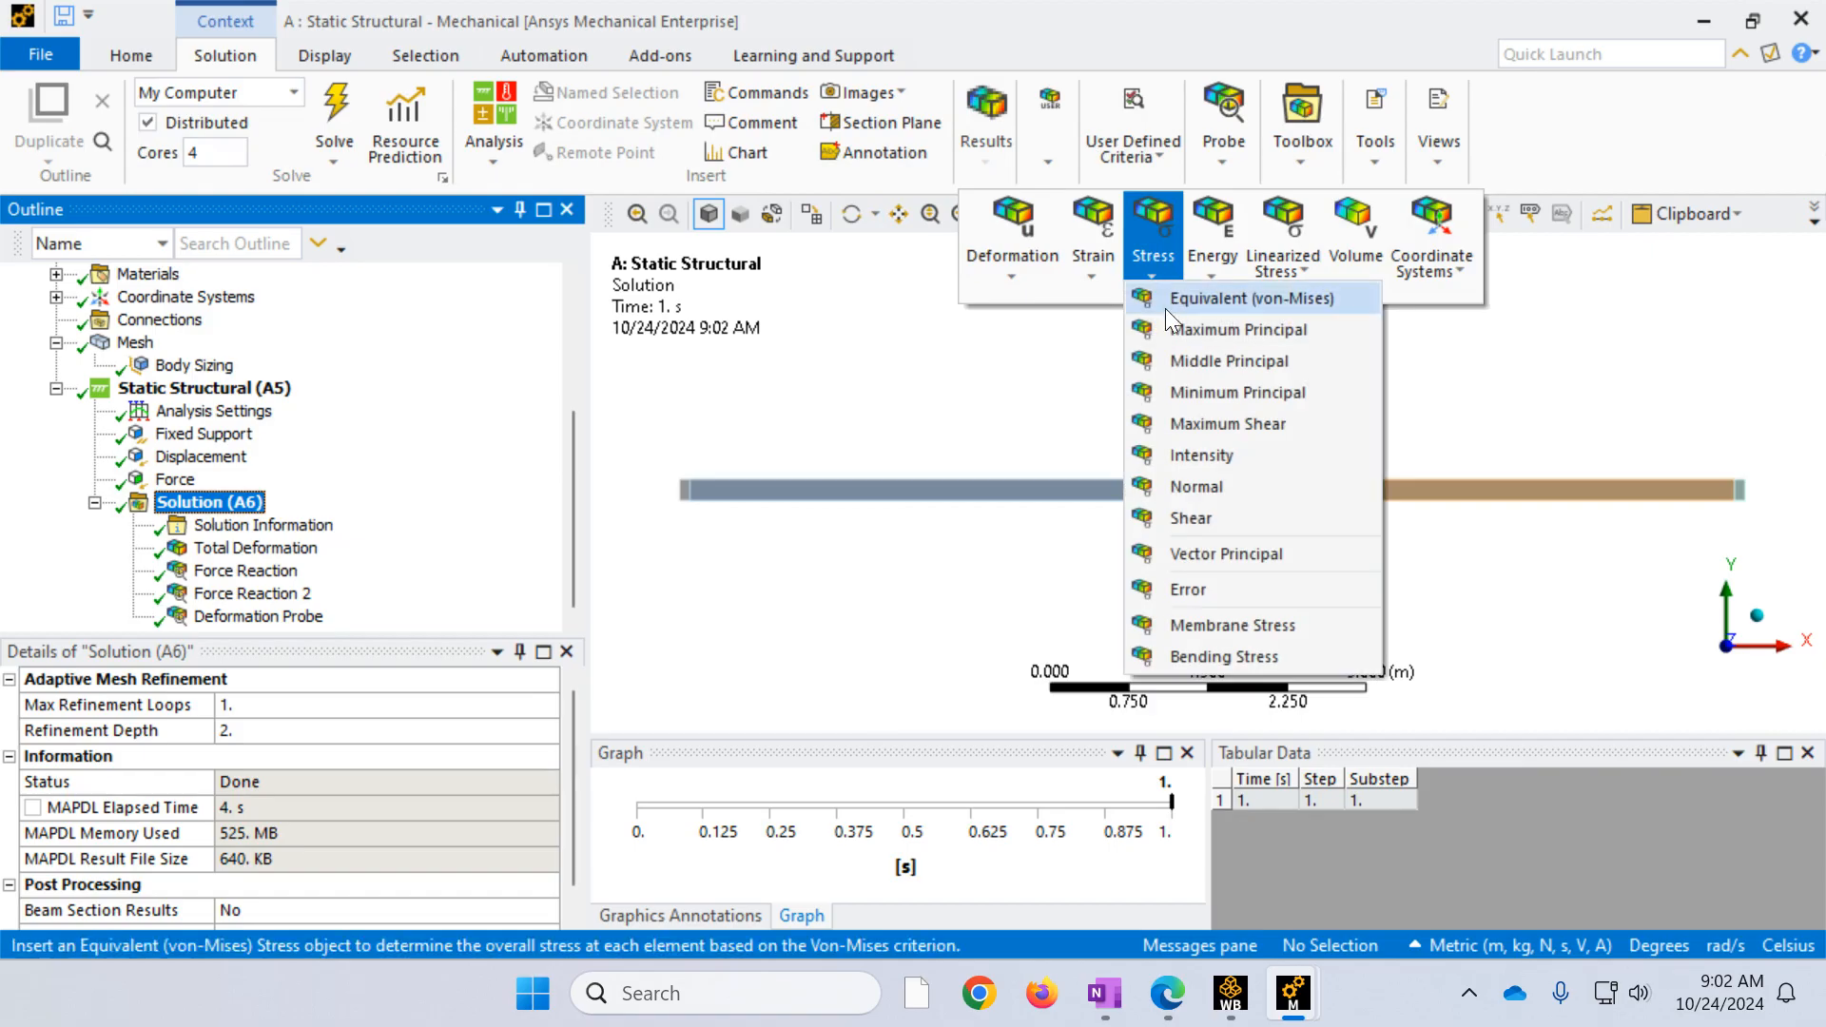
{"action": "left_click", "coordinate": [1204, 488]}
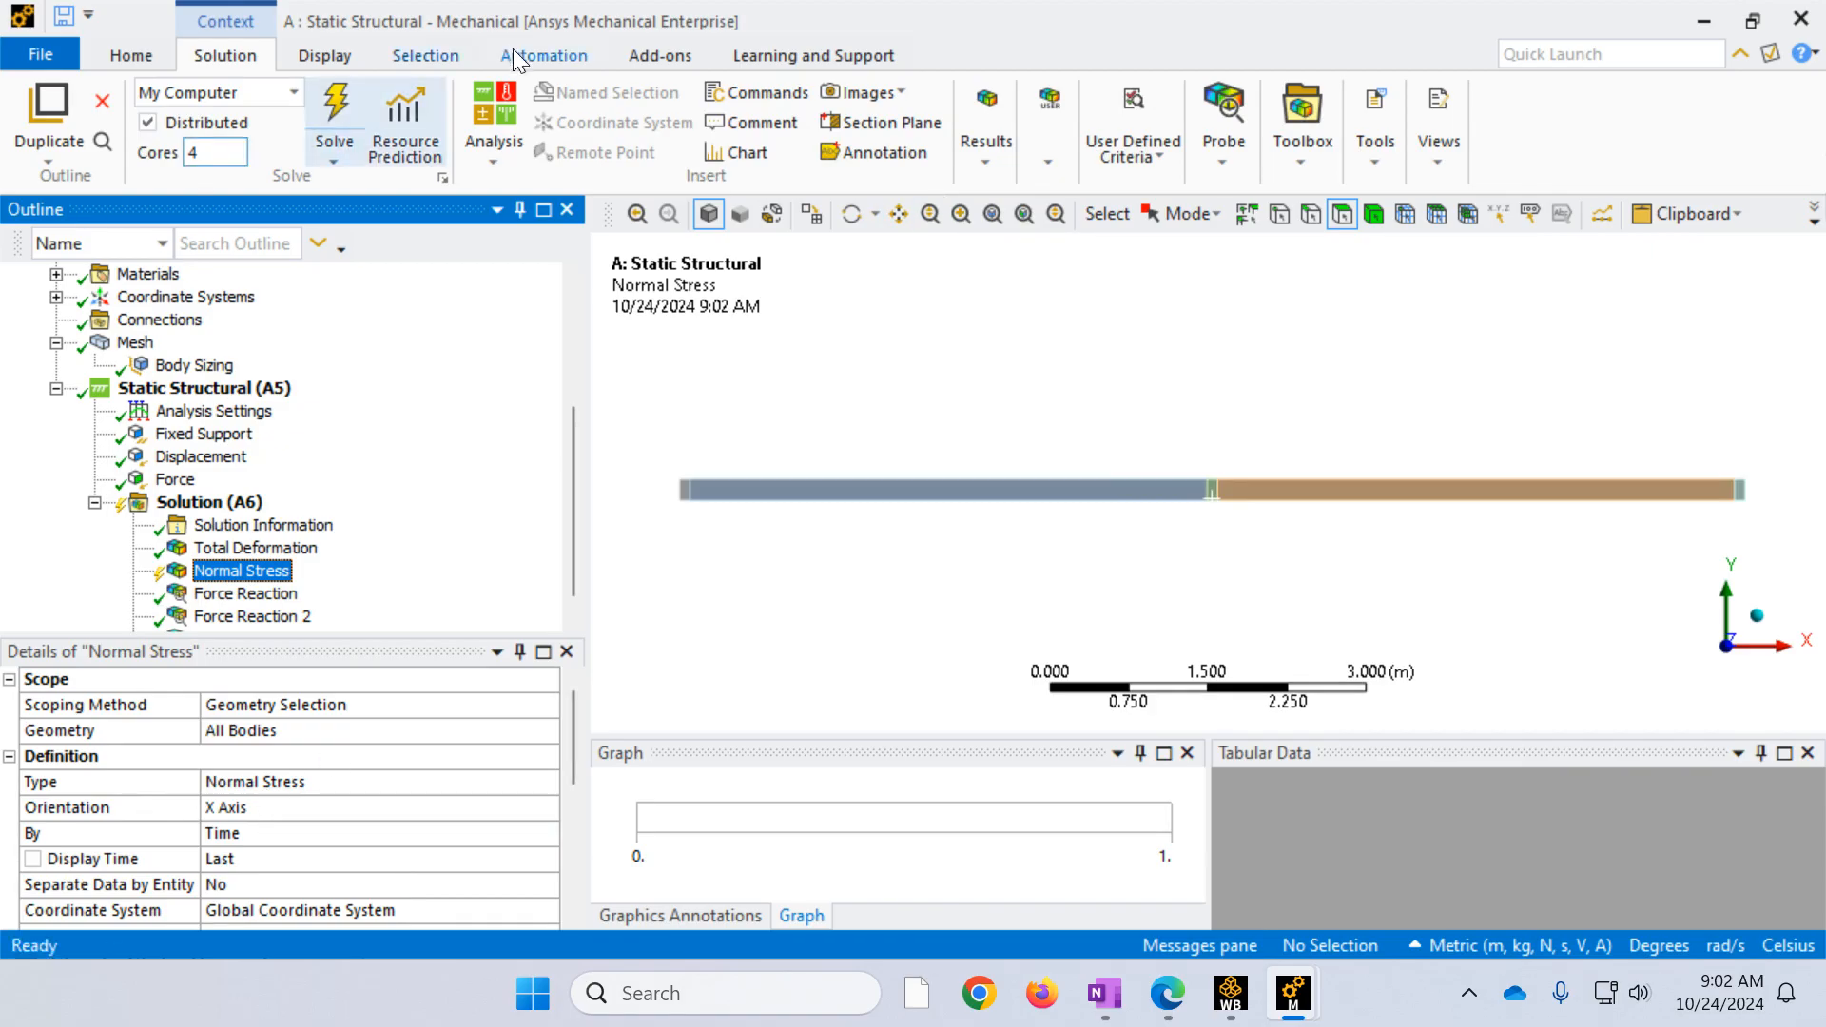
{"action": "left_click", "coordinate": [328, 119]}
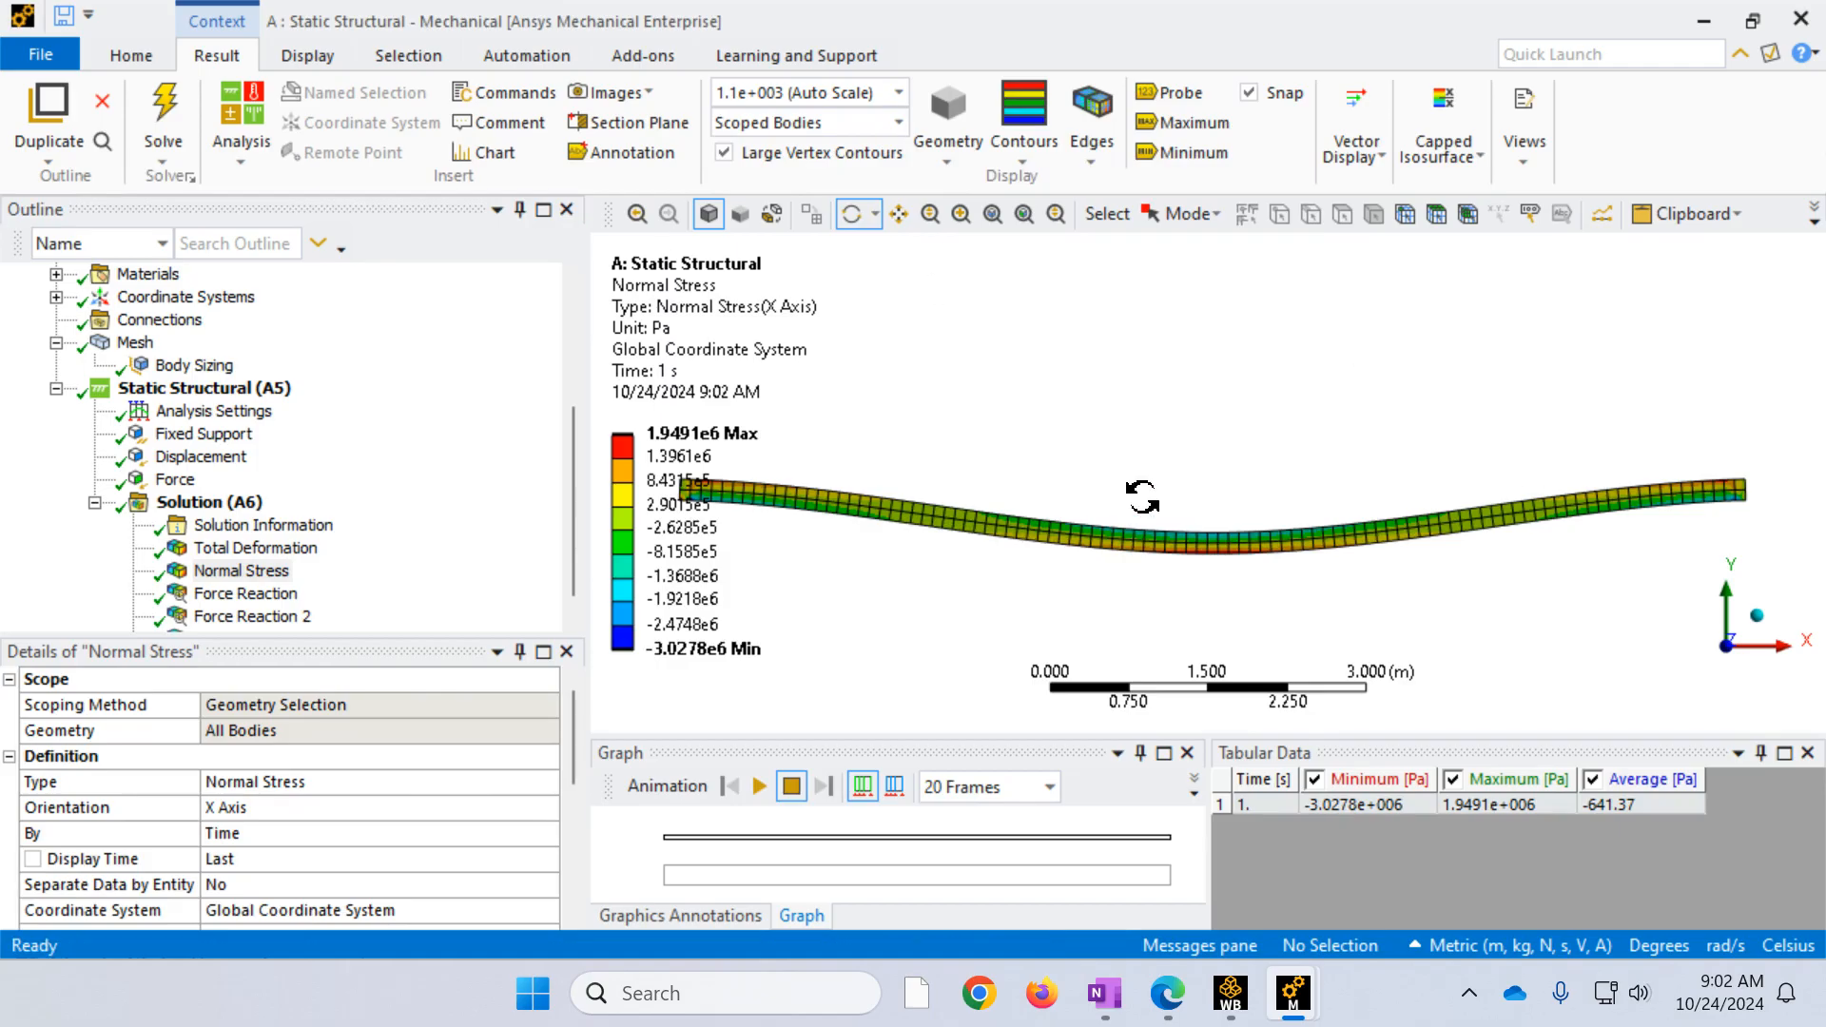
Step: Examine the normal stress distribution through the depth of the beam at midspan
{"action": "scroll", "coordinate": [1188, 577], "scroll_direction": "up", "scroll_amount": 1}
{"action": "scroll", "coordinate": [1195, 577], "scroll_direction": "up", "scroll_amount": 3}
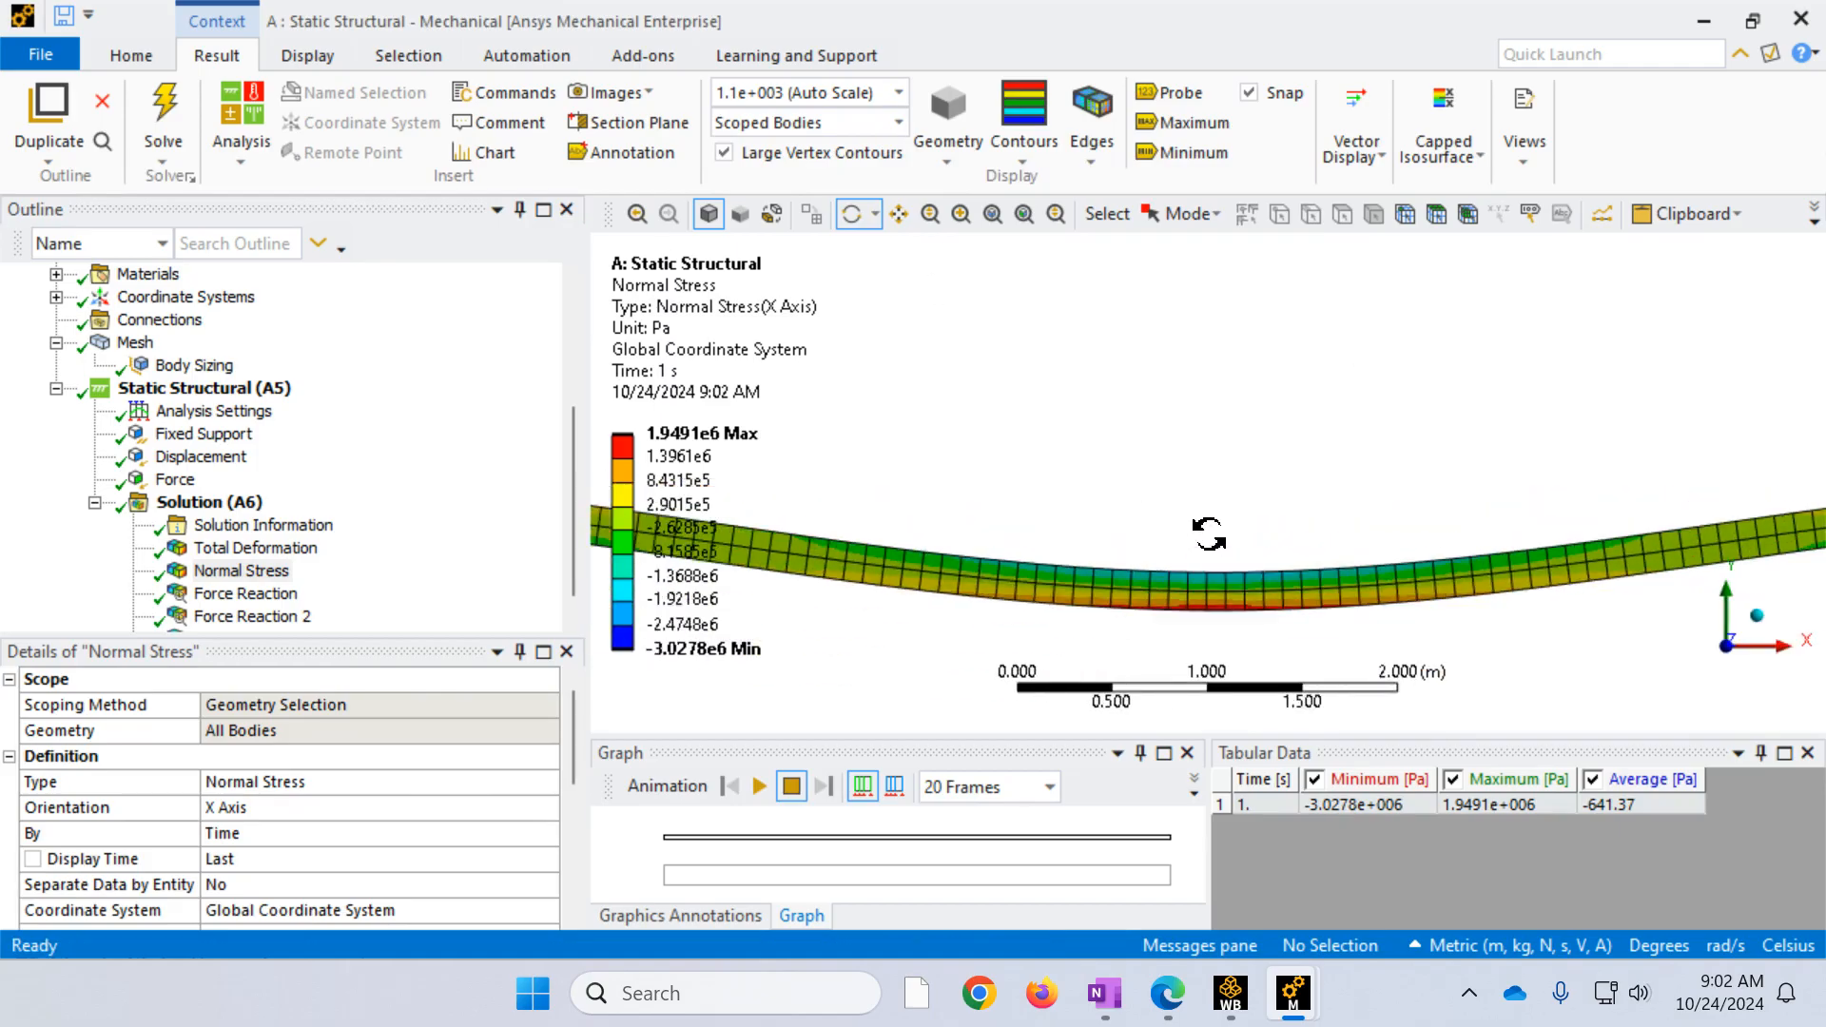
{"action": "scroll", "coordinate": [1190, 558], "scroll_direction": "up", "scroll_amount": 5}
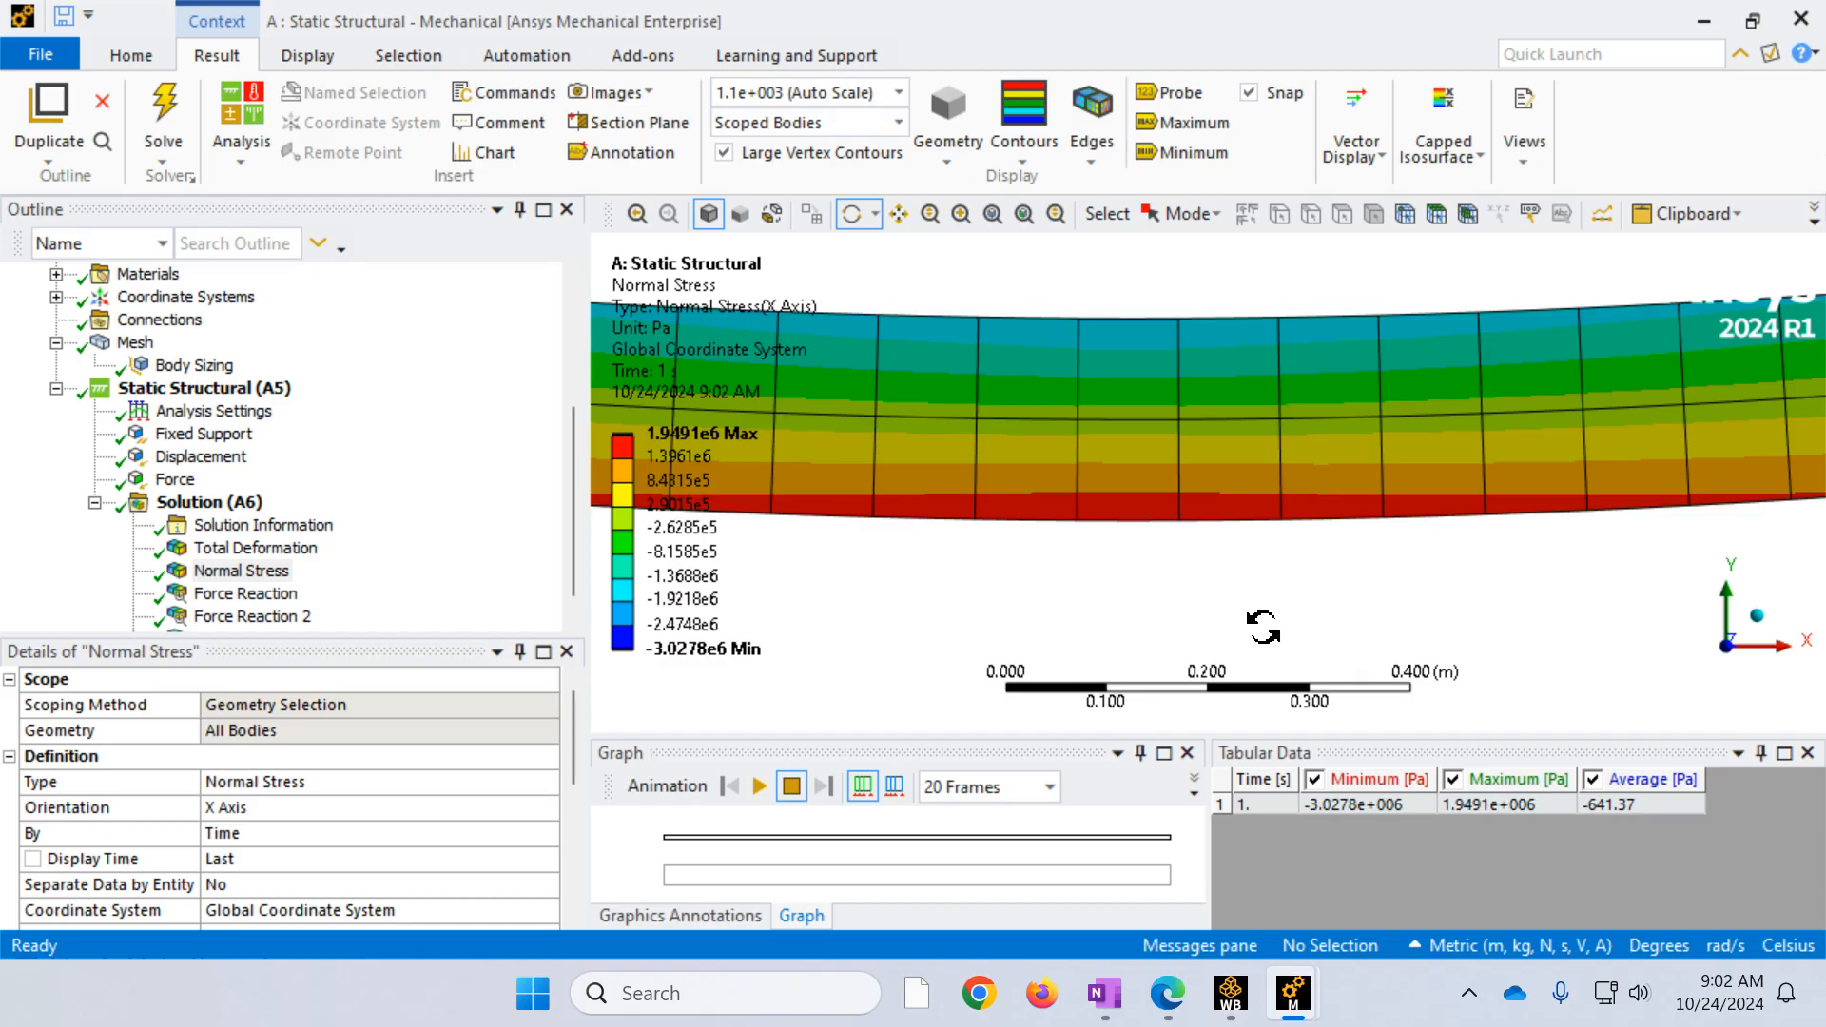
Step: Examine the normal stress distribution at the beam's +X end and compare it with the distribution at midspan
{"action": "scroll", "coordinate": [1072, 551], "scroll_direction": "down", "scroll_amount": 10}
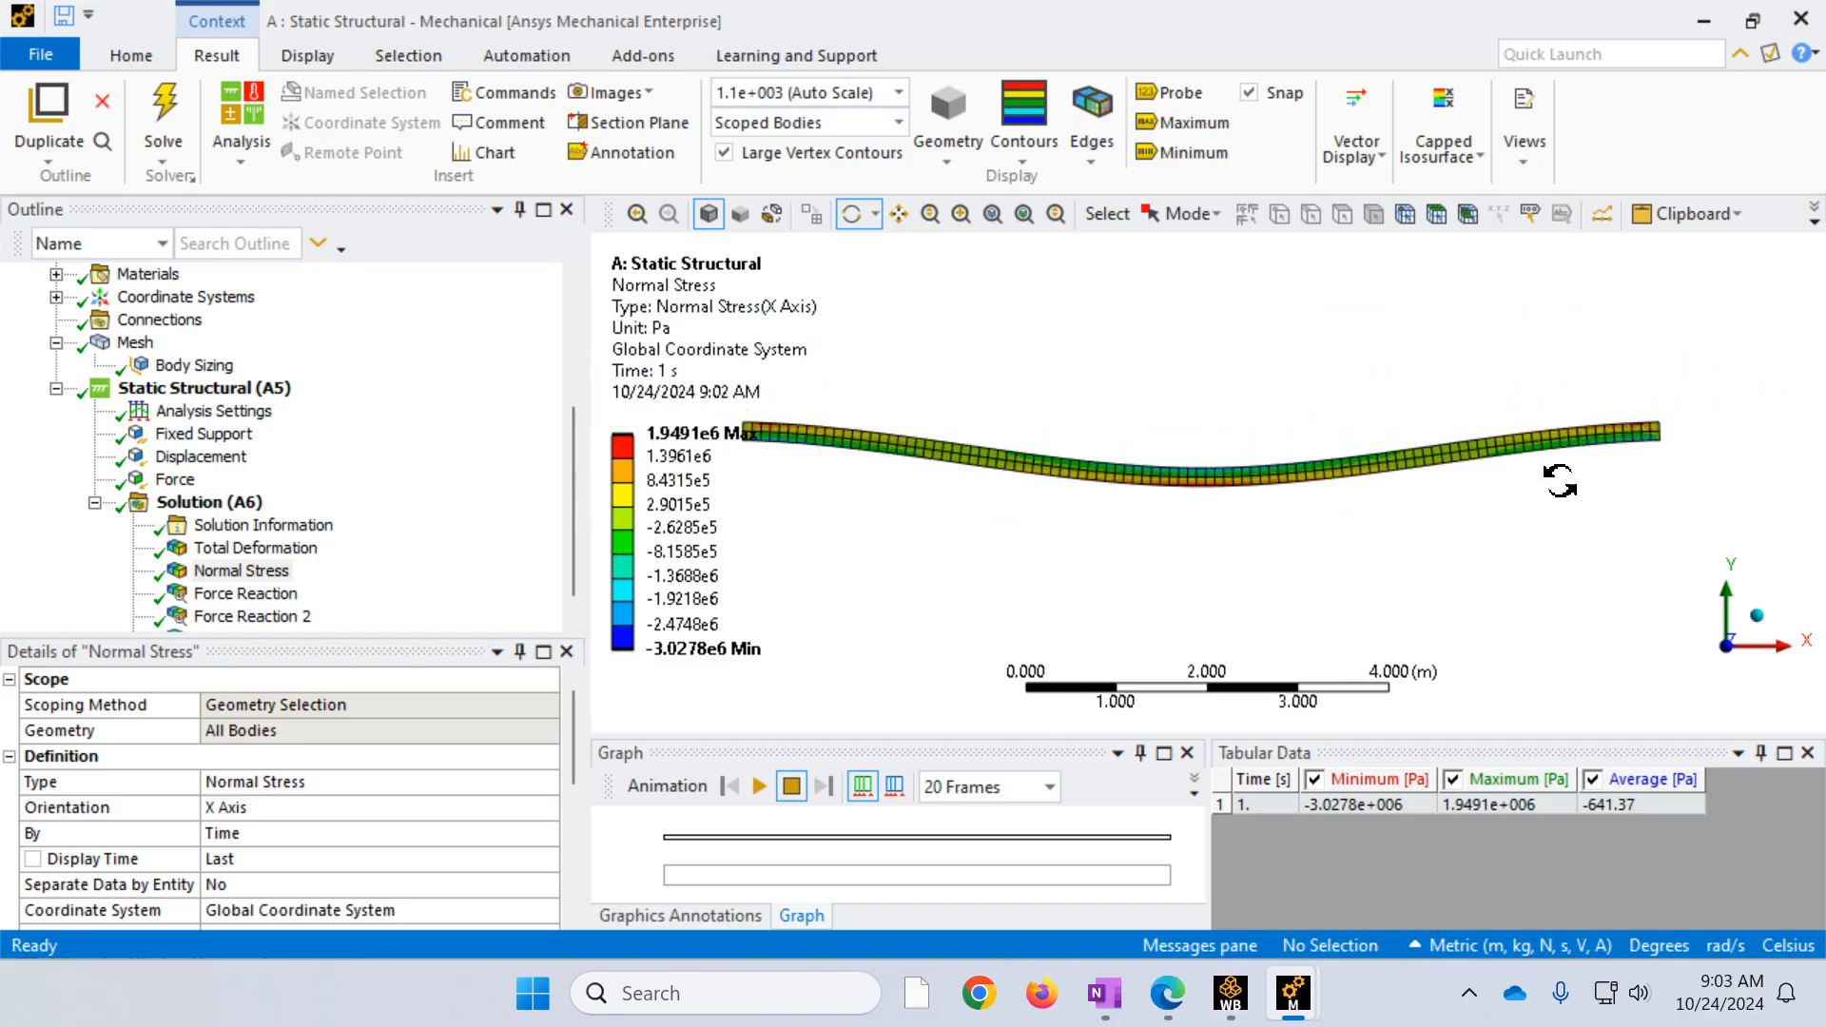
{"action": "right_click_drag", "start_coordinate": [1726, 505], "coordinate": [1614, 390]}
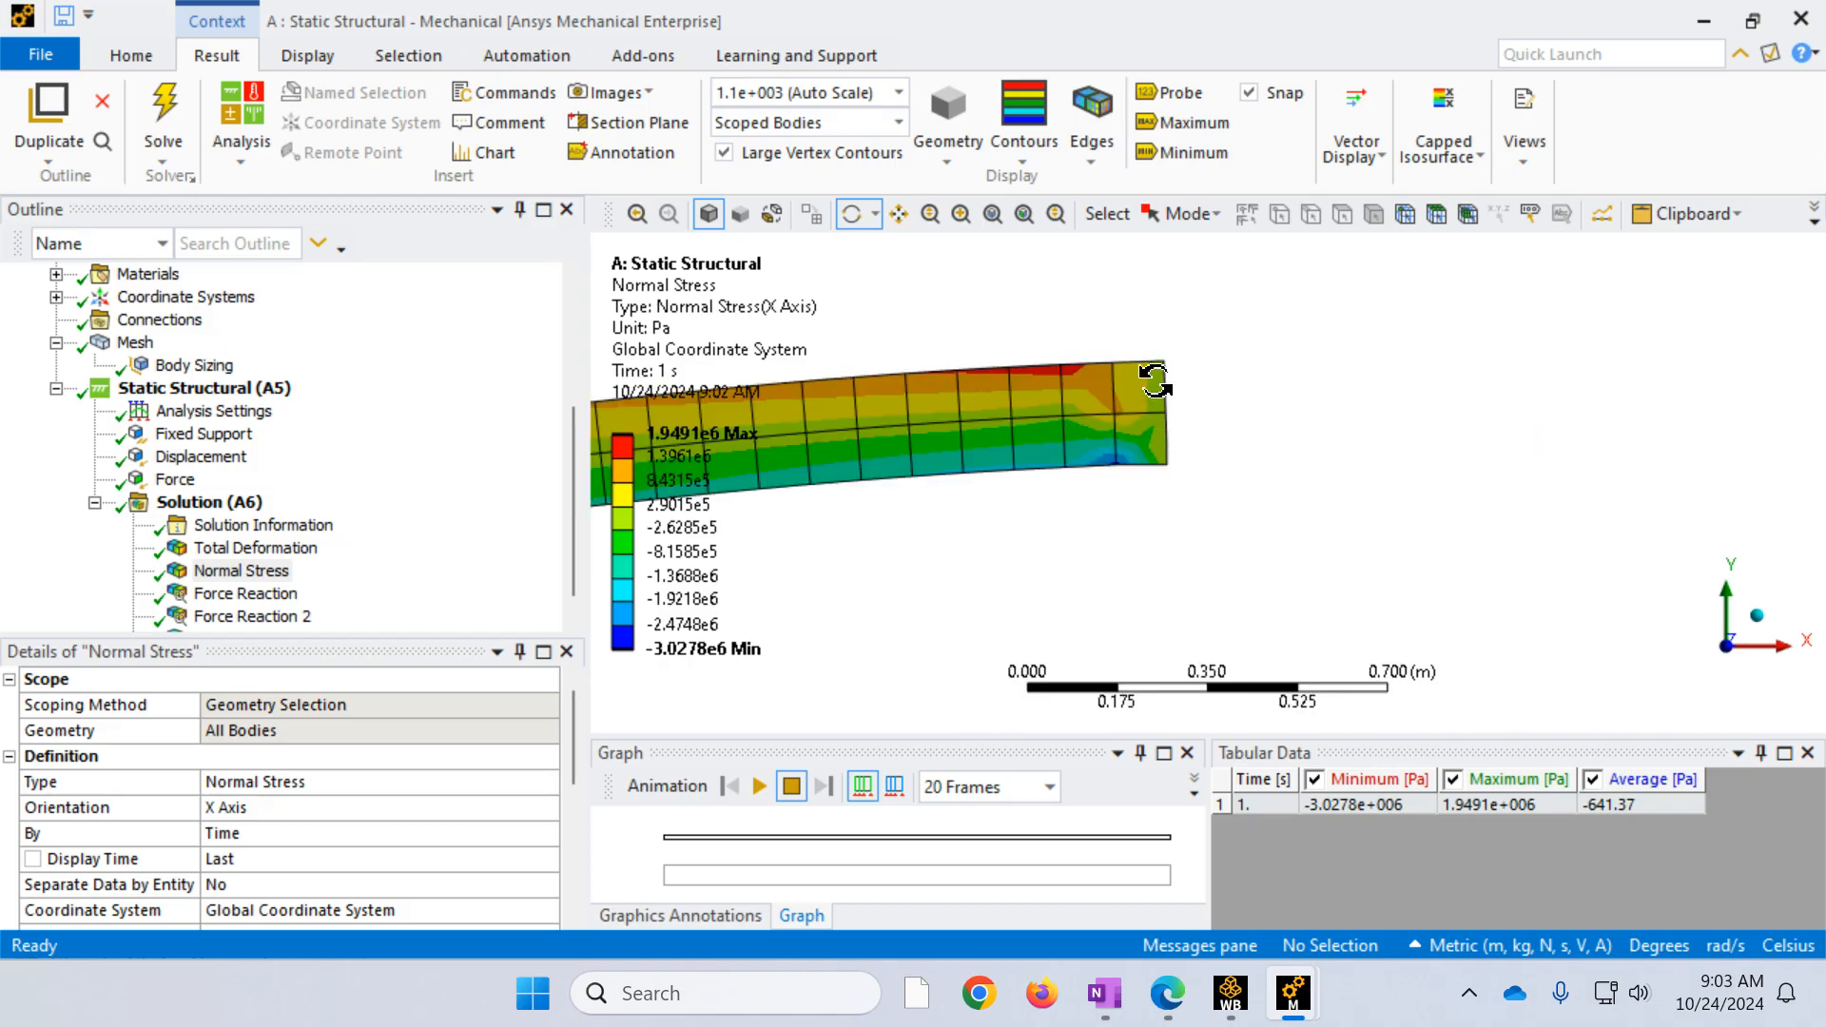
{"action": "left_click_drag", "start_coordinate": [1146, 471], "coordinate": [1031, 476]}
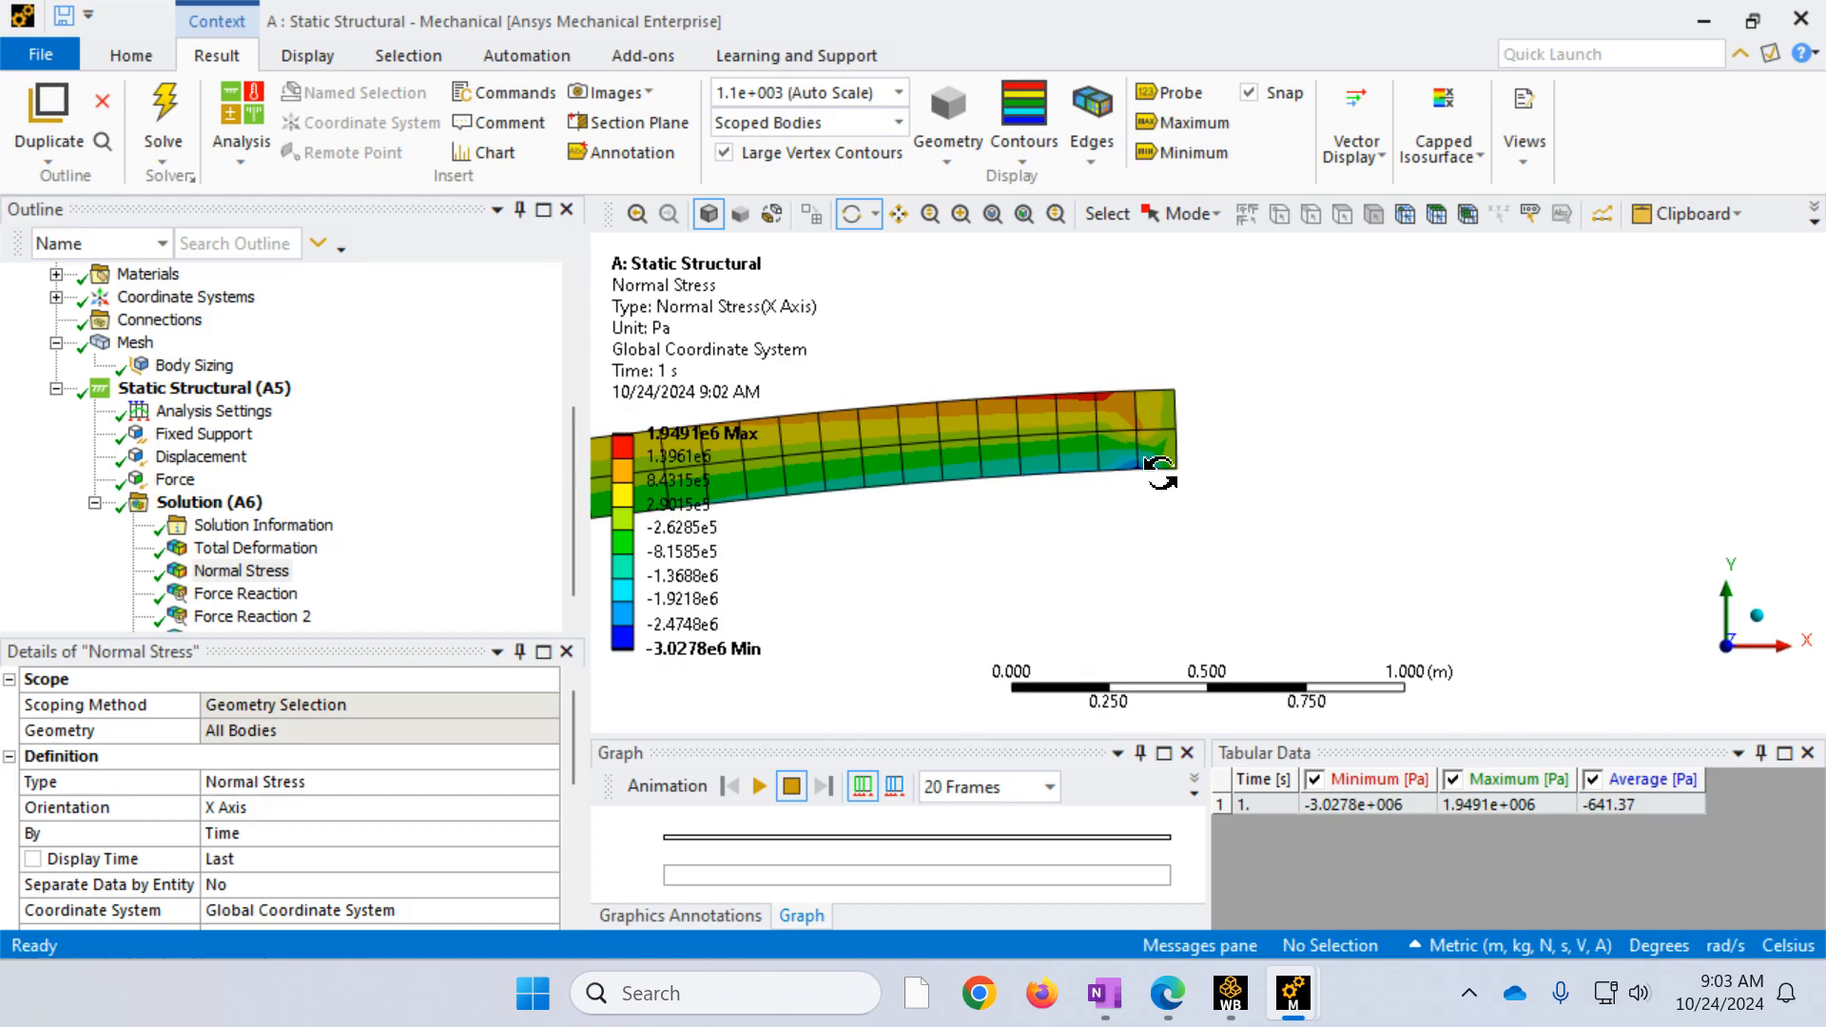
{"action": "right_click_drag", "start_coordinate": [1194, 548], "coordinate": [1041, 360]}
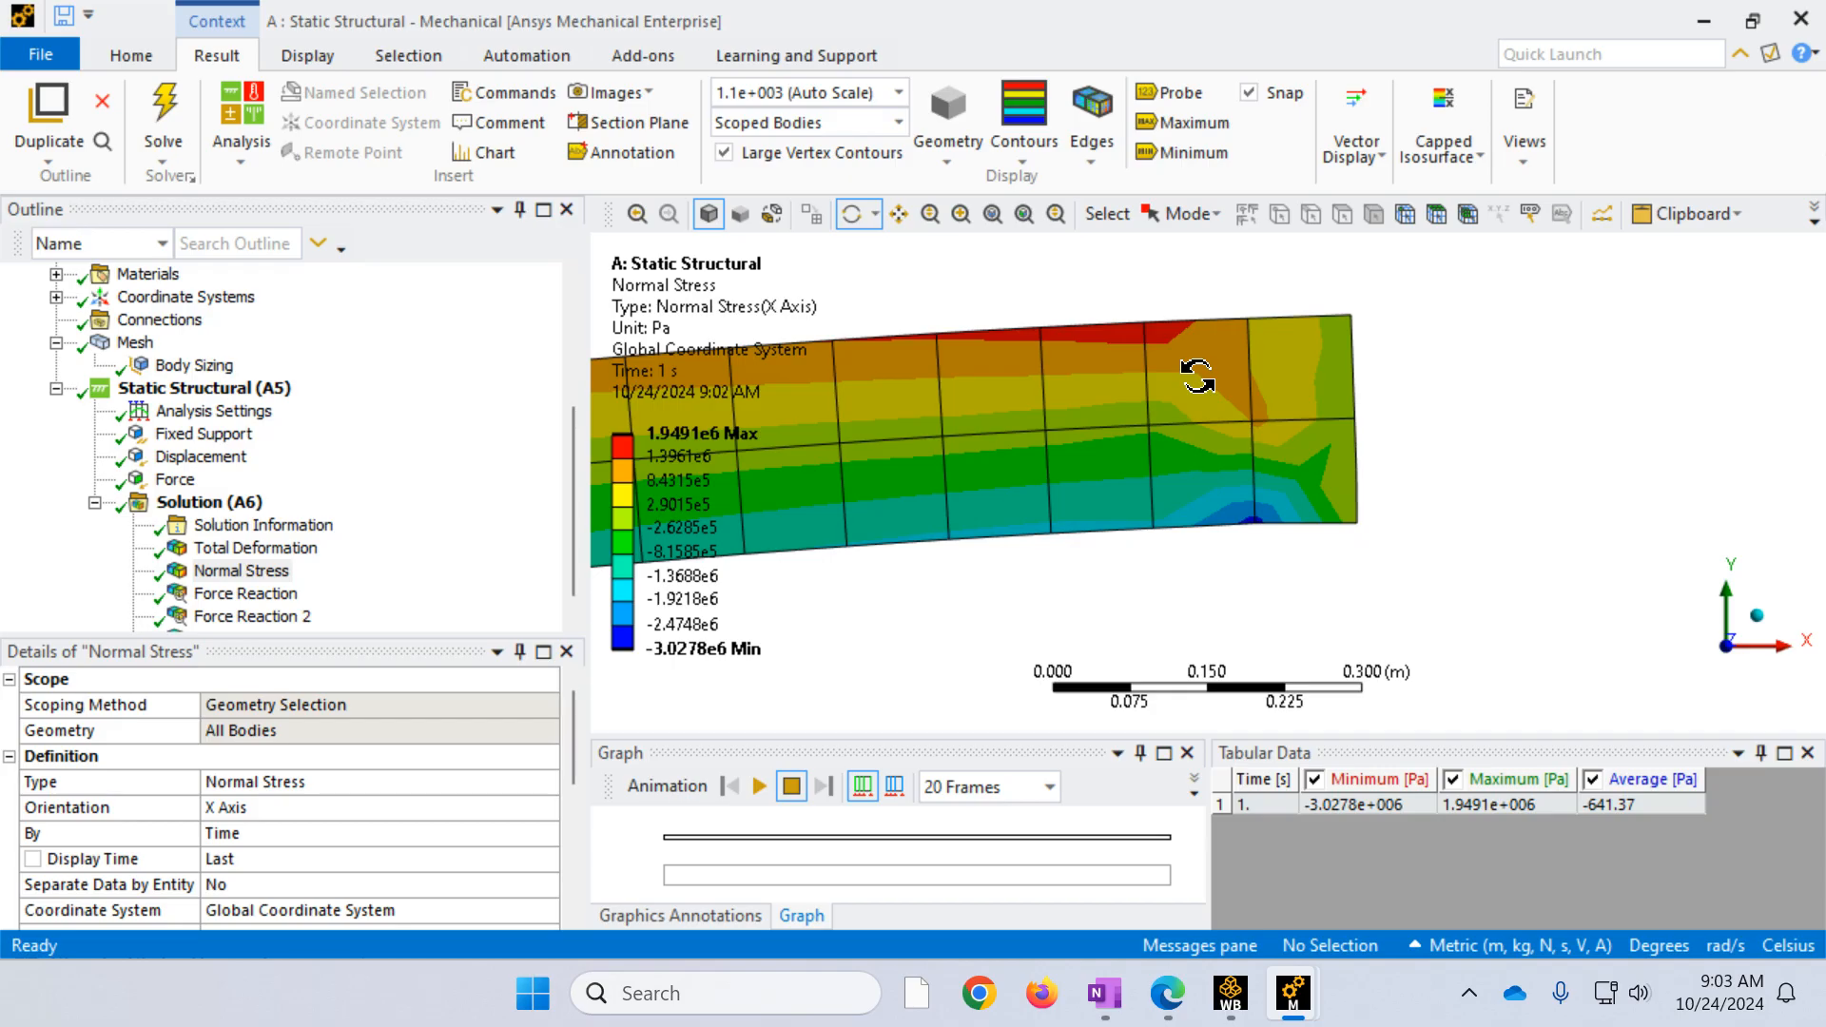
{"action": "scroll", "coordinate": [1197, 375], "scroll_direction": "down", "scroll_amount": 3}
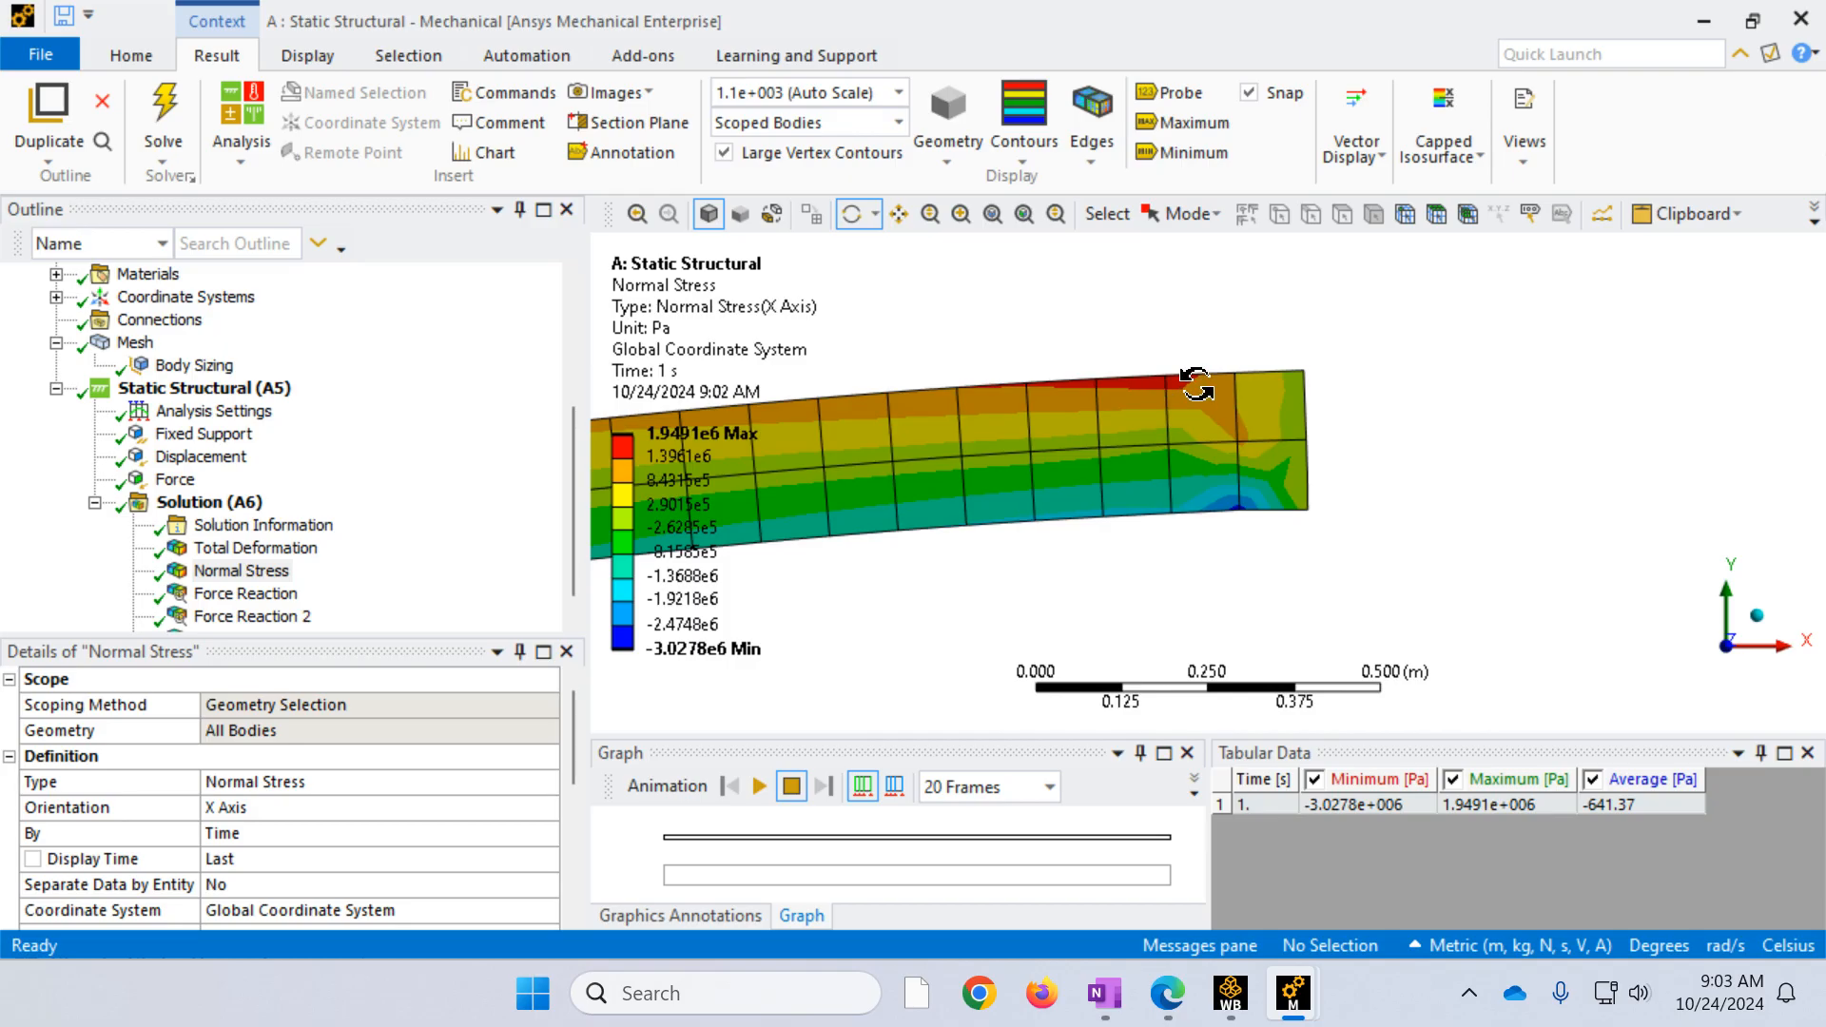
{"action": "scroll", "coordinate": [1197, 385], "scroll_direction": "down", "scroll_amount": 8}
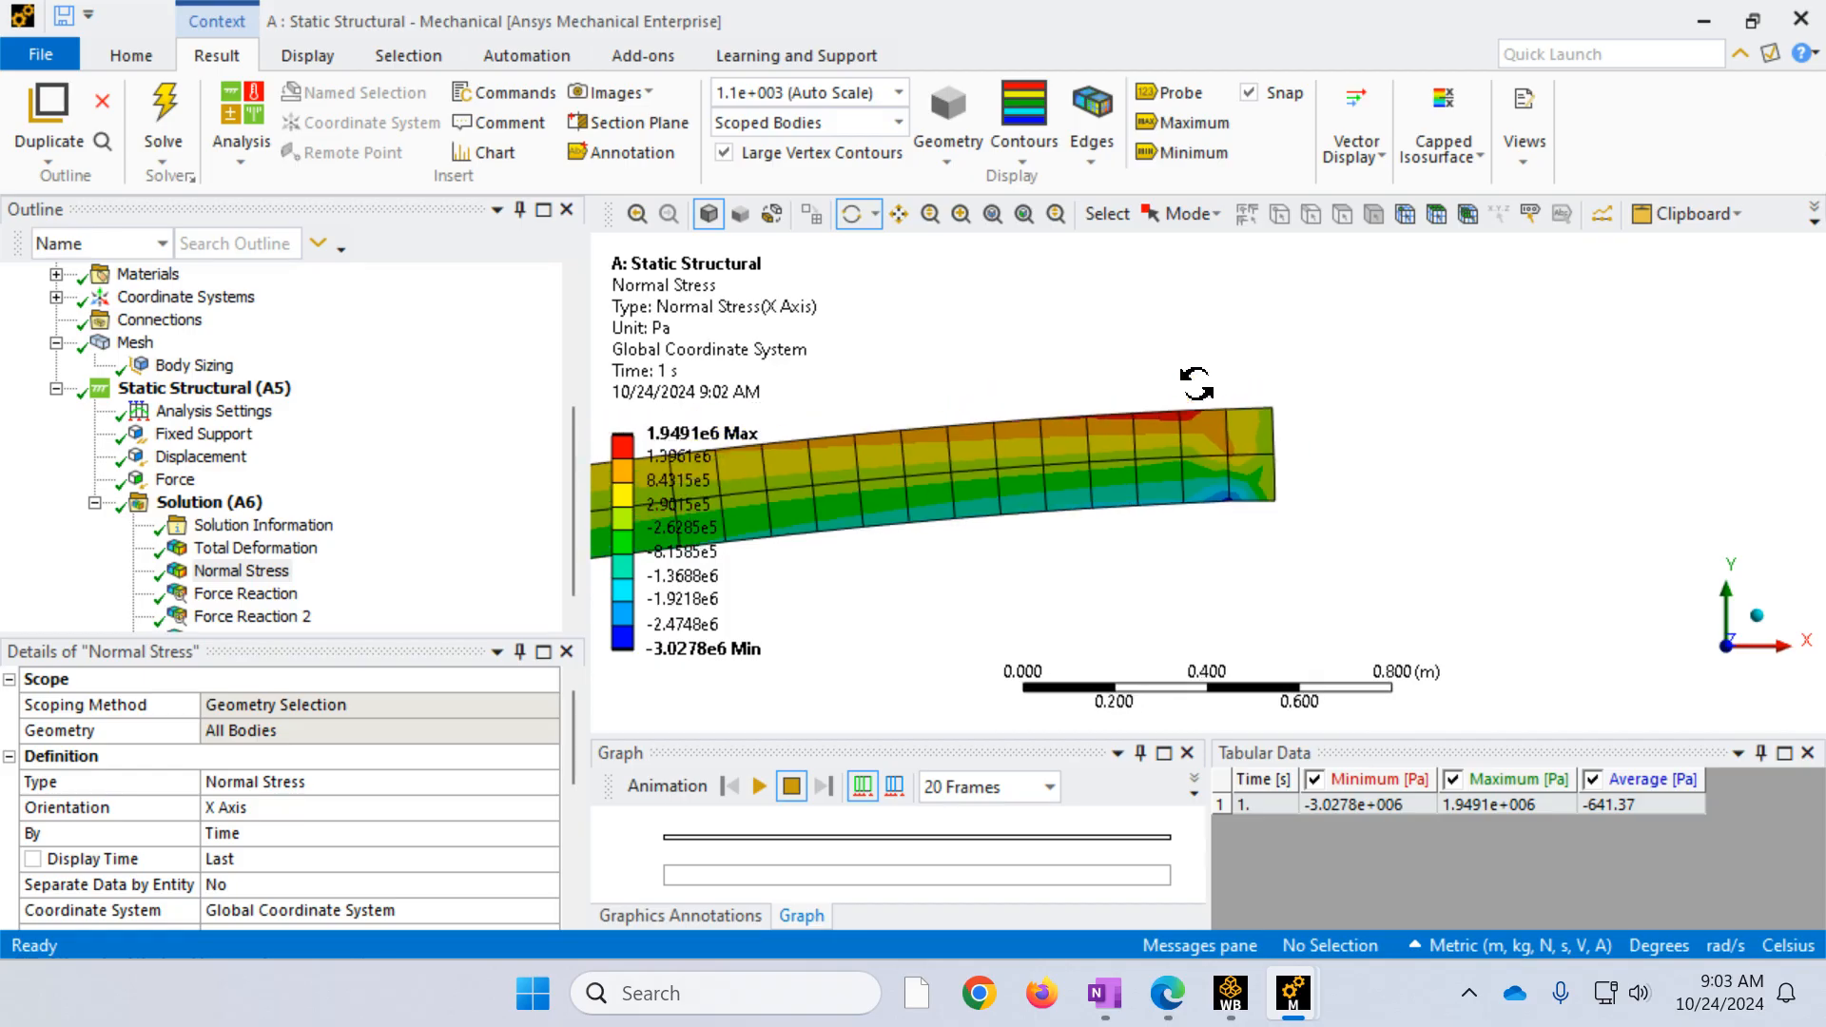
{"action": "scroll", "coordinate": [1084, 492], "scroll_direction": "down", "scroll_amount": 2}
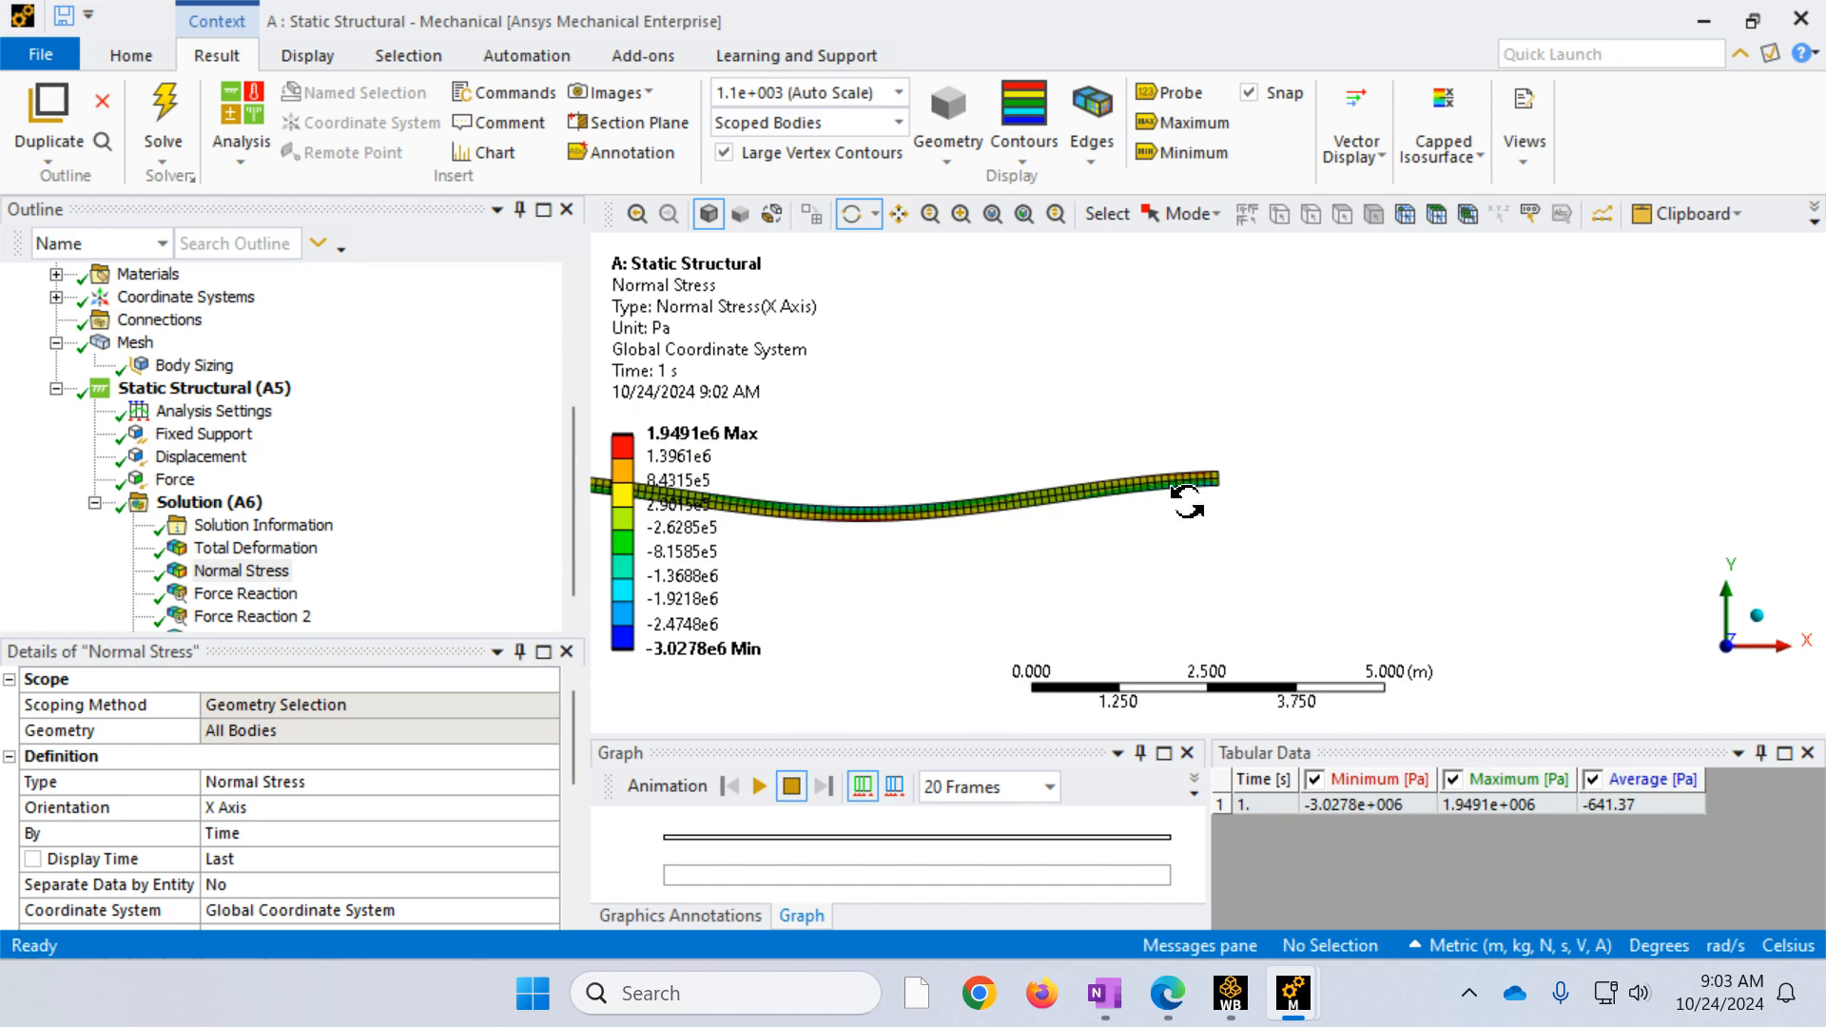
{"action": "scroll", "coordinate": [1187, 500], "scroll_direction": "up", "scroll_amount": 5}
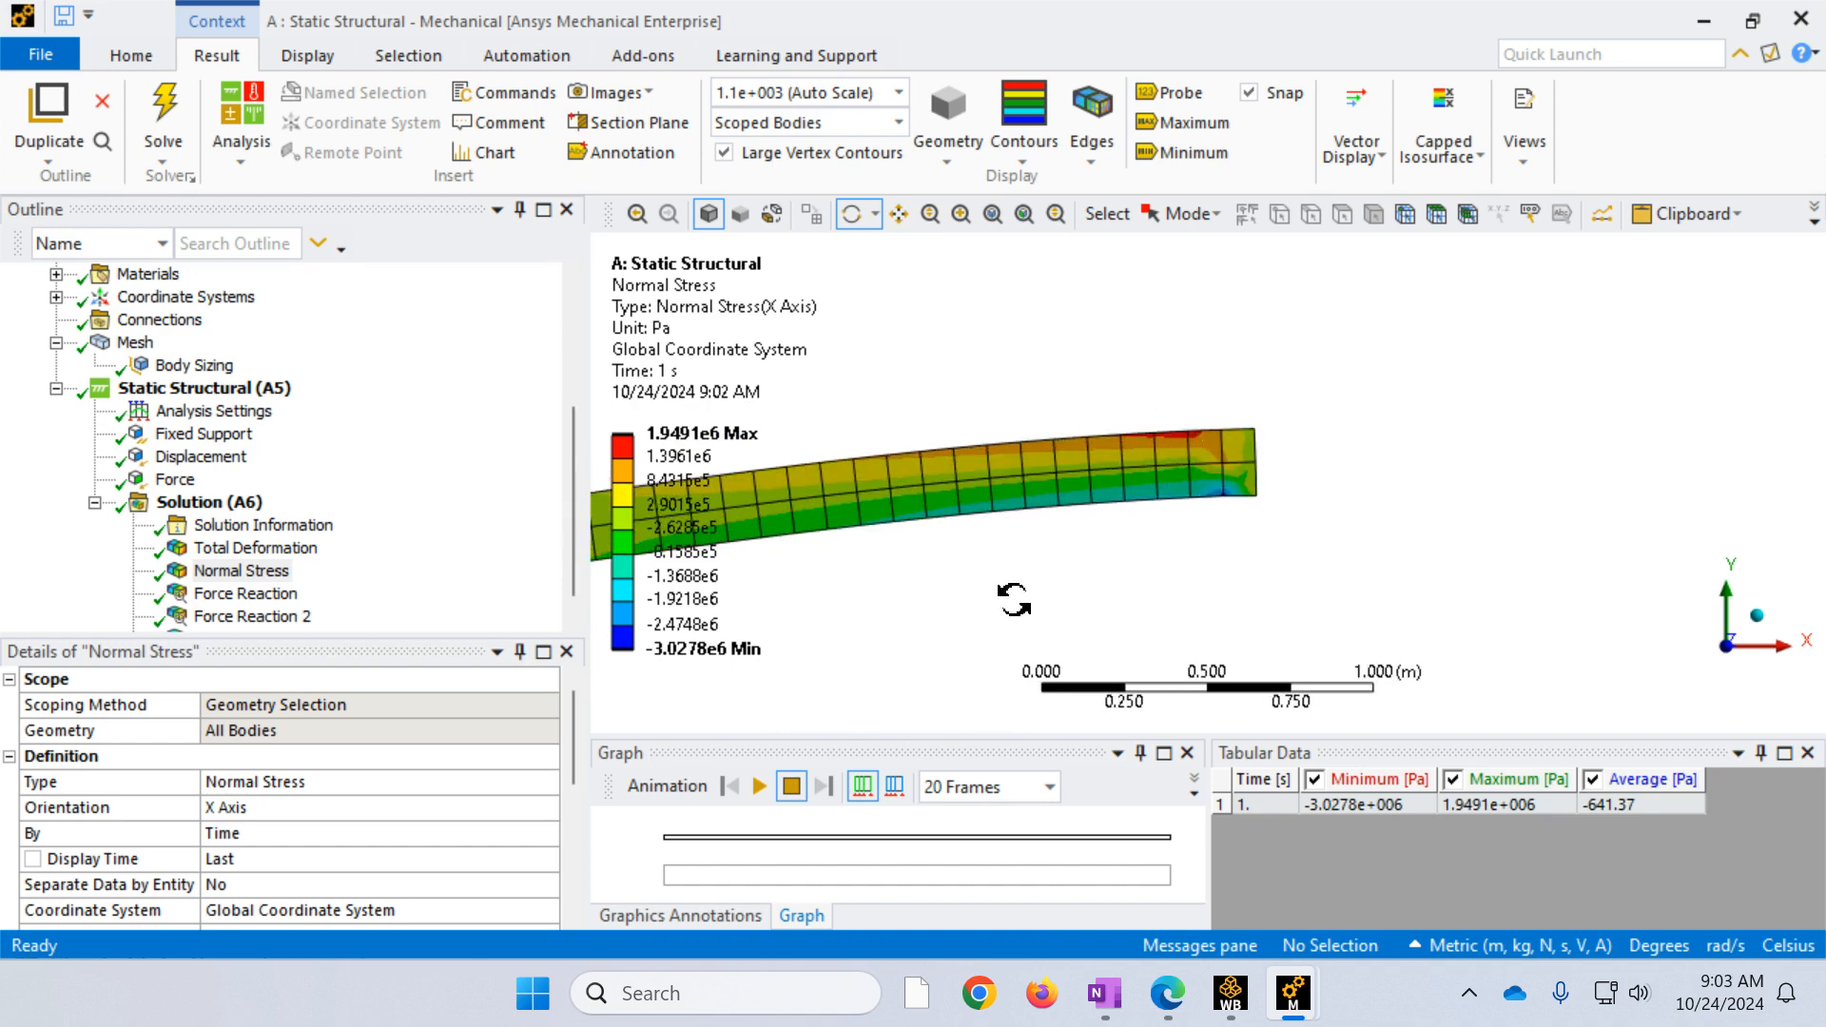
{"action": "scroll", "coordinate": [1064, 571], "scroll_direction": "down", "scroll_amount": 6}
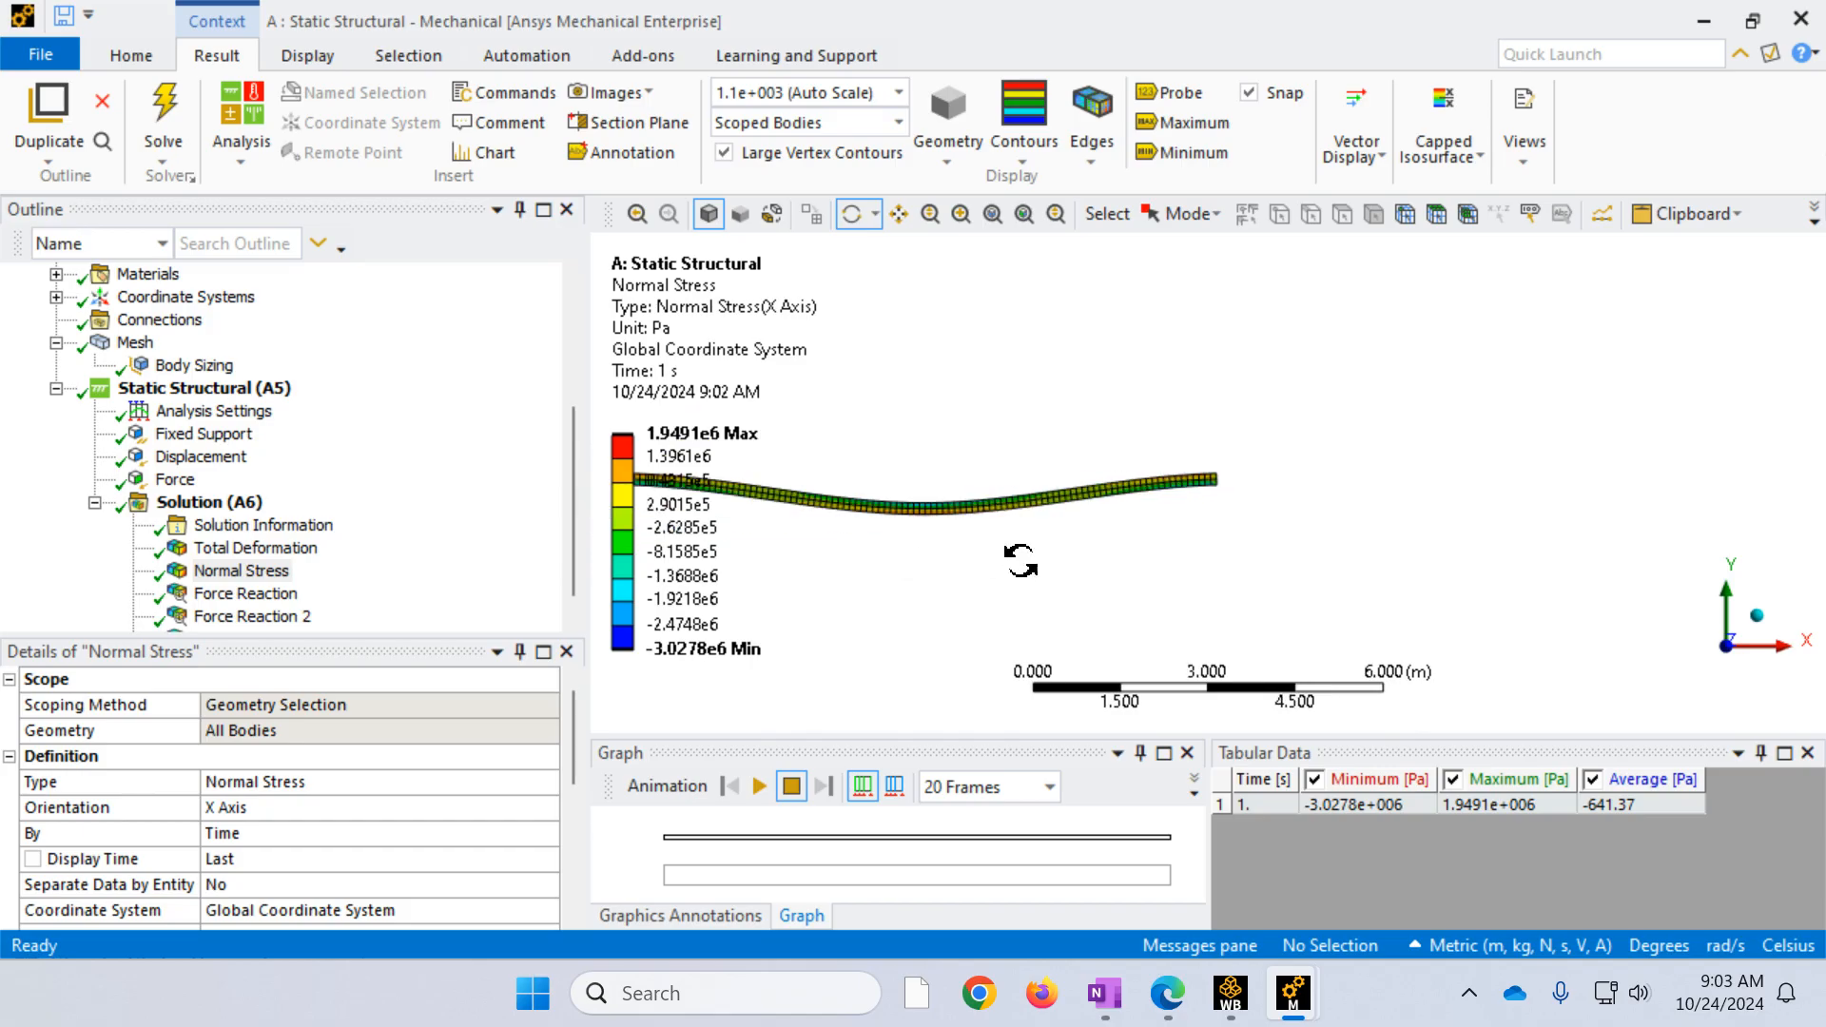
{"action": "right_click_drag", "start_coordinate": [1020, 561], "coordinate": [829, 407]}
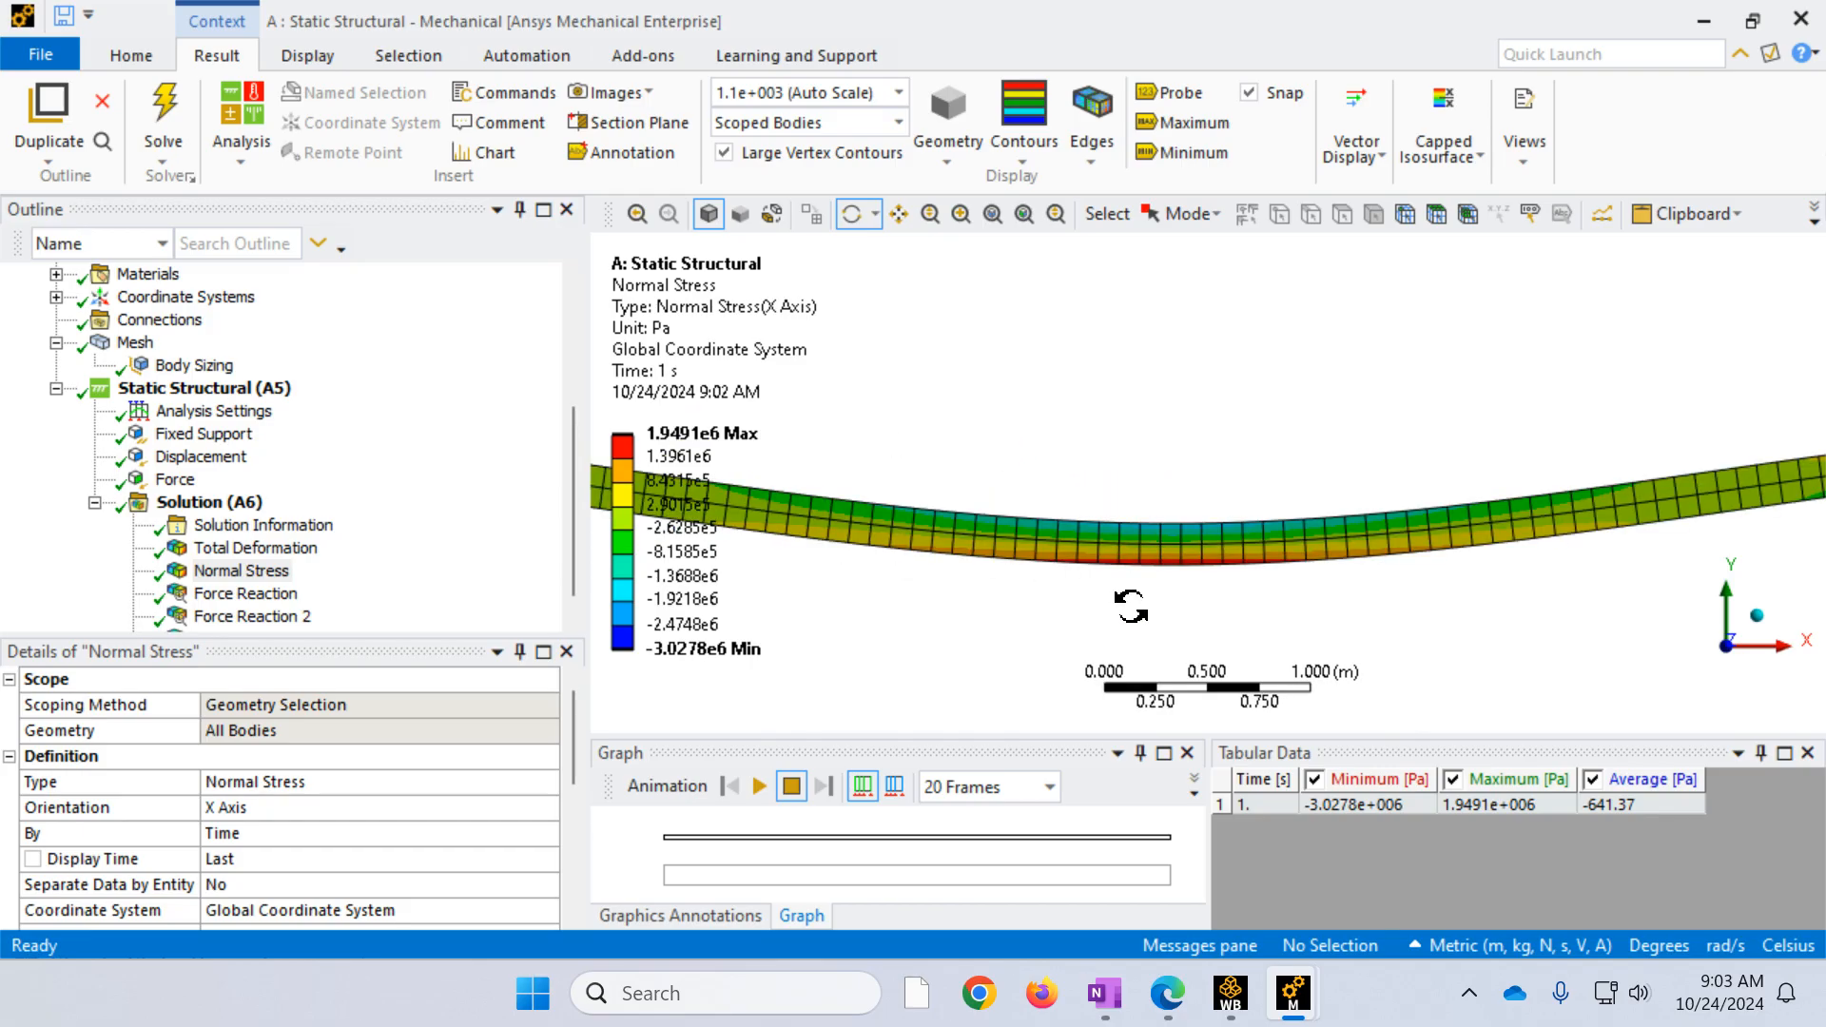
{"action": "scroll", "coordinate": [1131, 606], "scroll_direction": "down", "scroll_amount": 5}
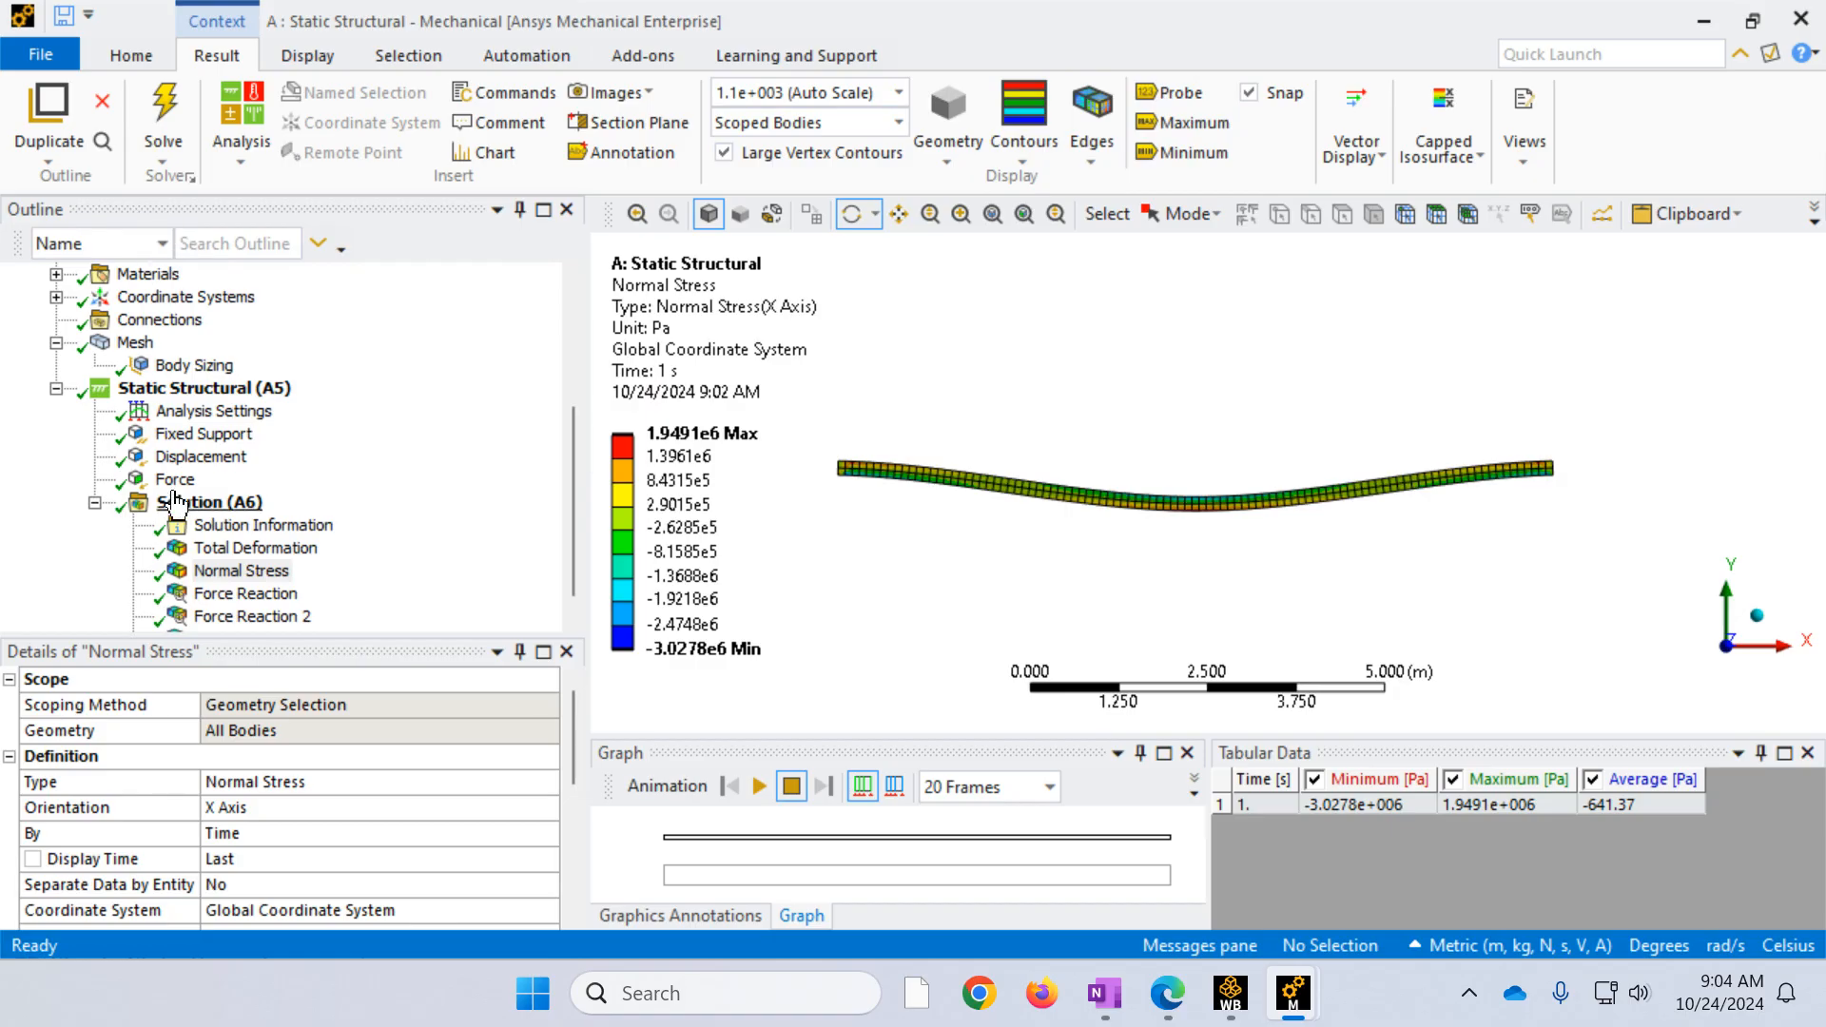
Step: Add an Equivalent (von-Mises) Stress result for all bodies to the solution and evaluate it
{"action": "left_click", "coordinate": [209, 501]}
{"action": "left_click", "coordinate": [988, 152]}
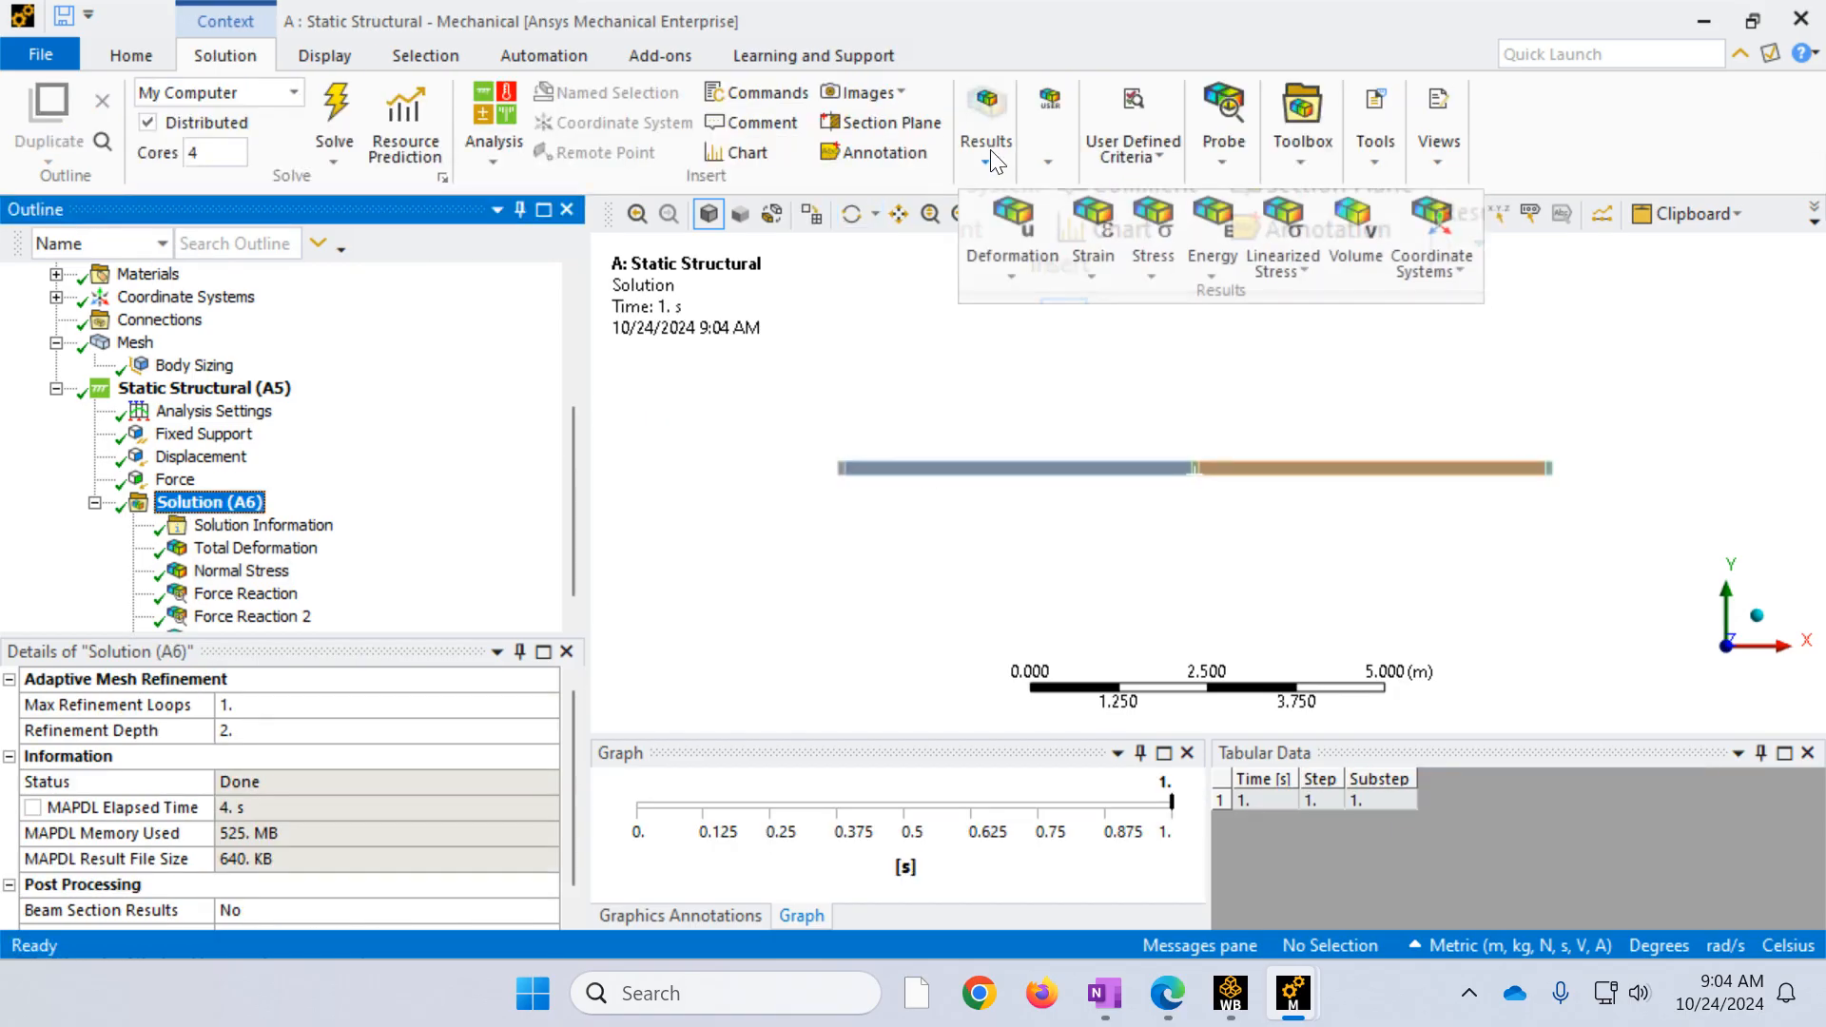
{"action": "left_click", "coordinate": [1150, 254]}
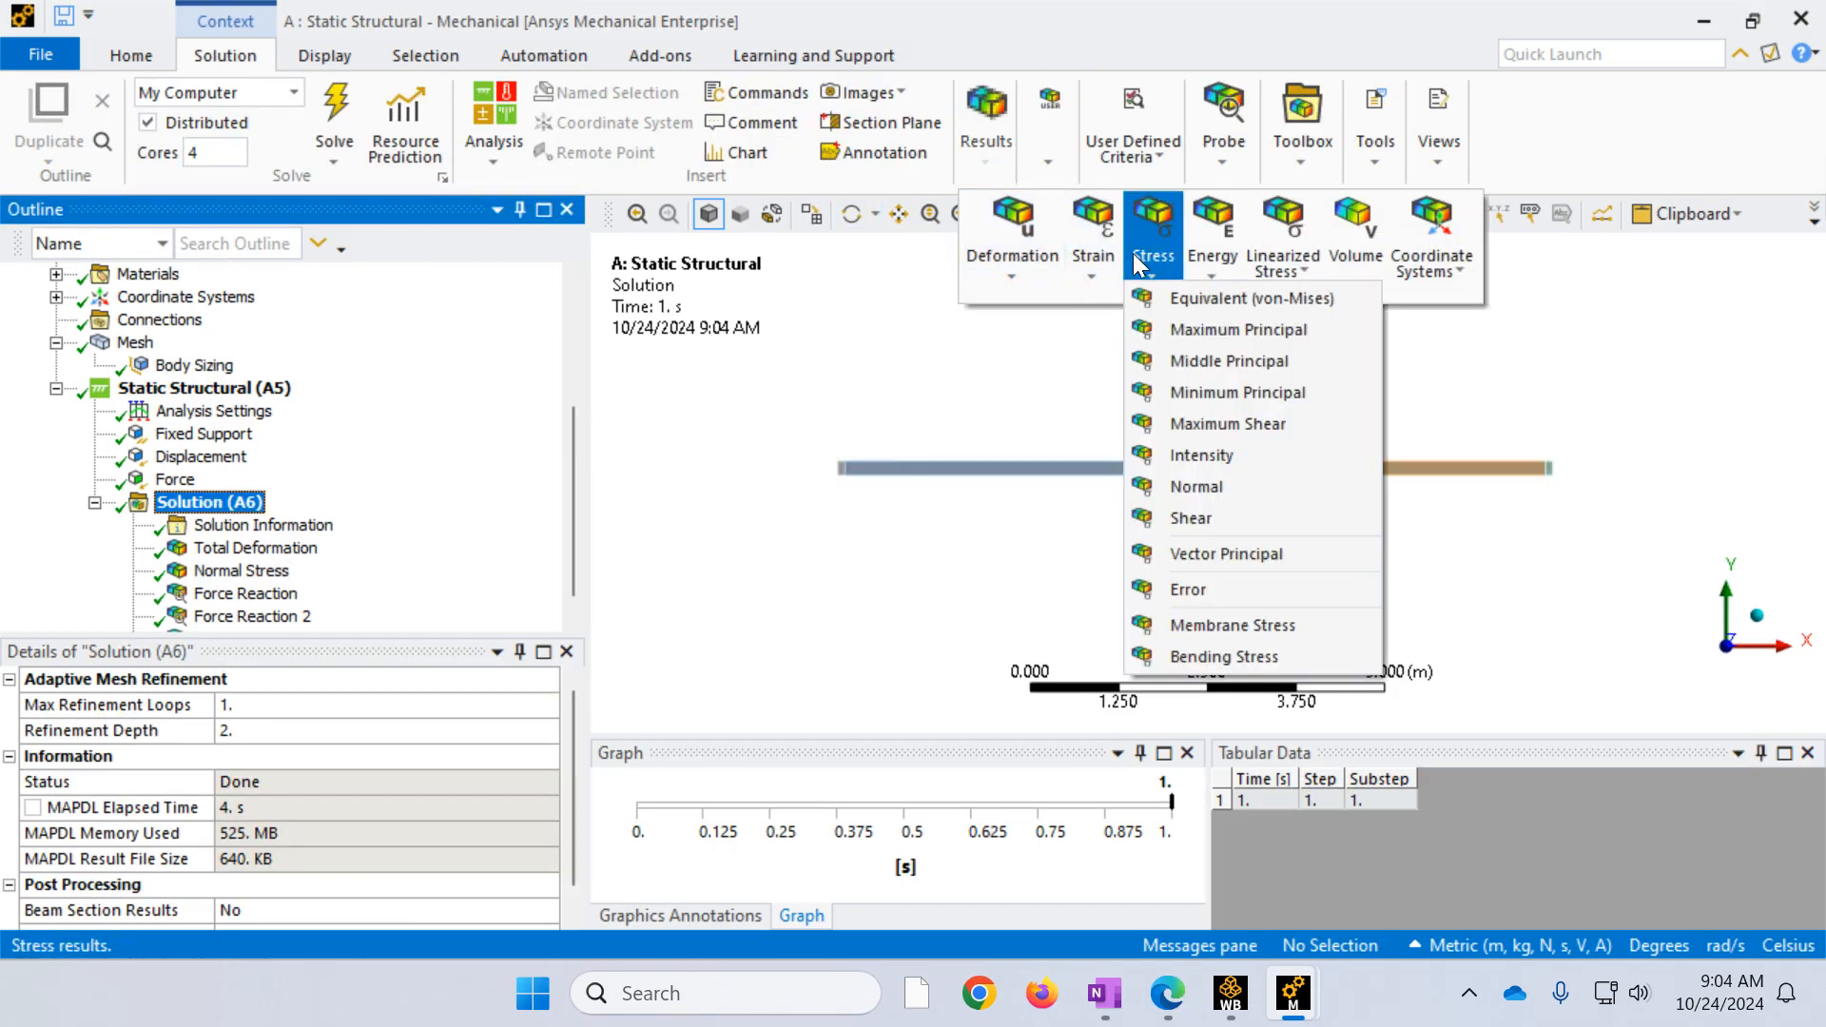
{"action": "left_click", "coordinate": [1211, 310]}
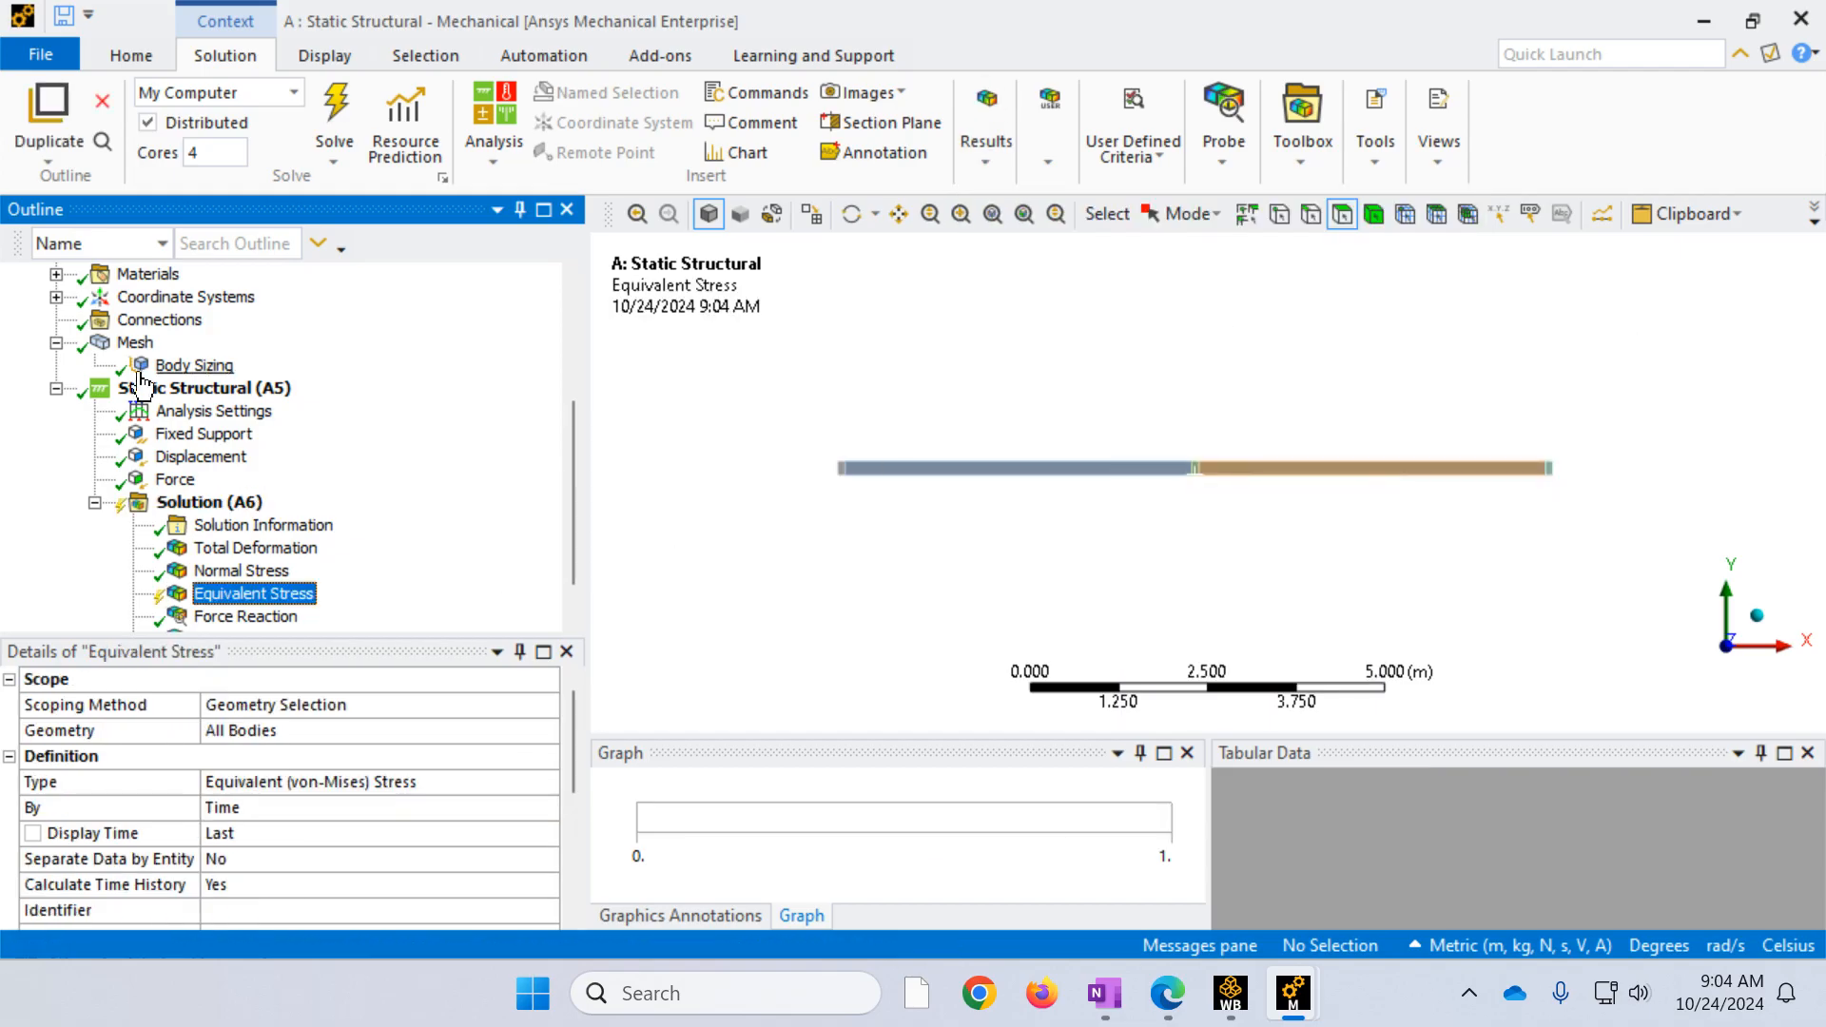
{"action": "left_click", "coordinate": [323, 110]}
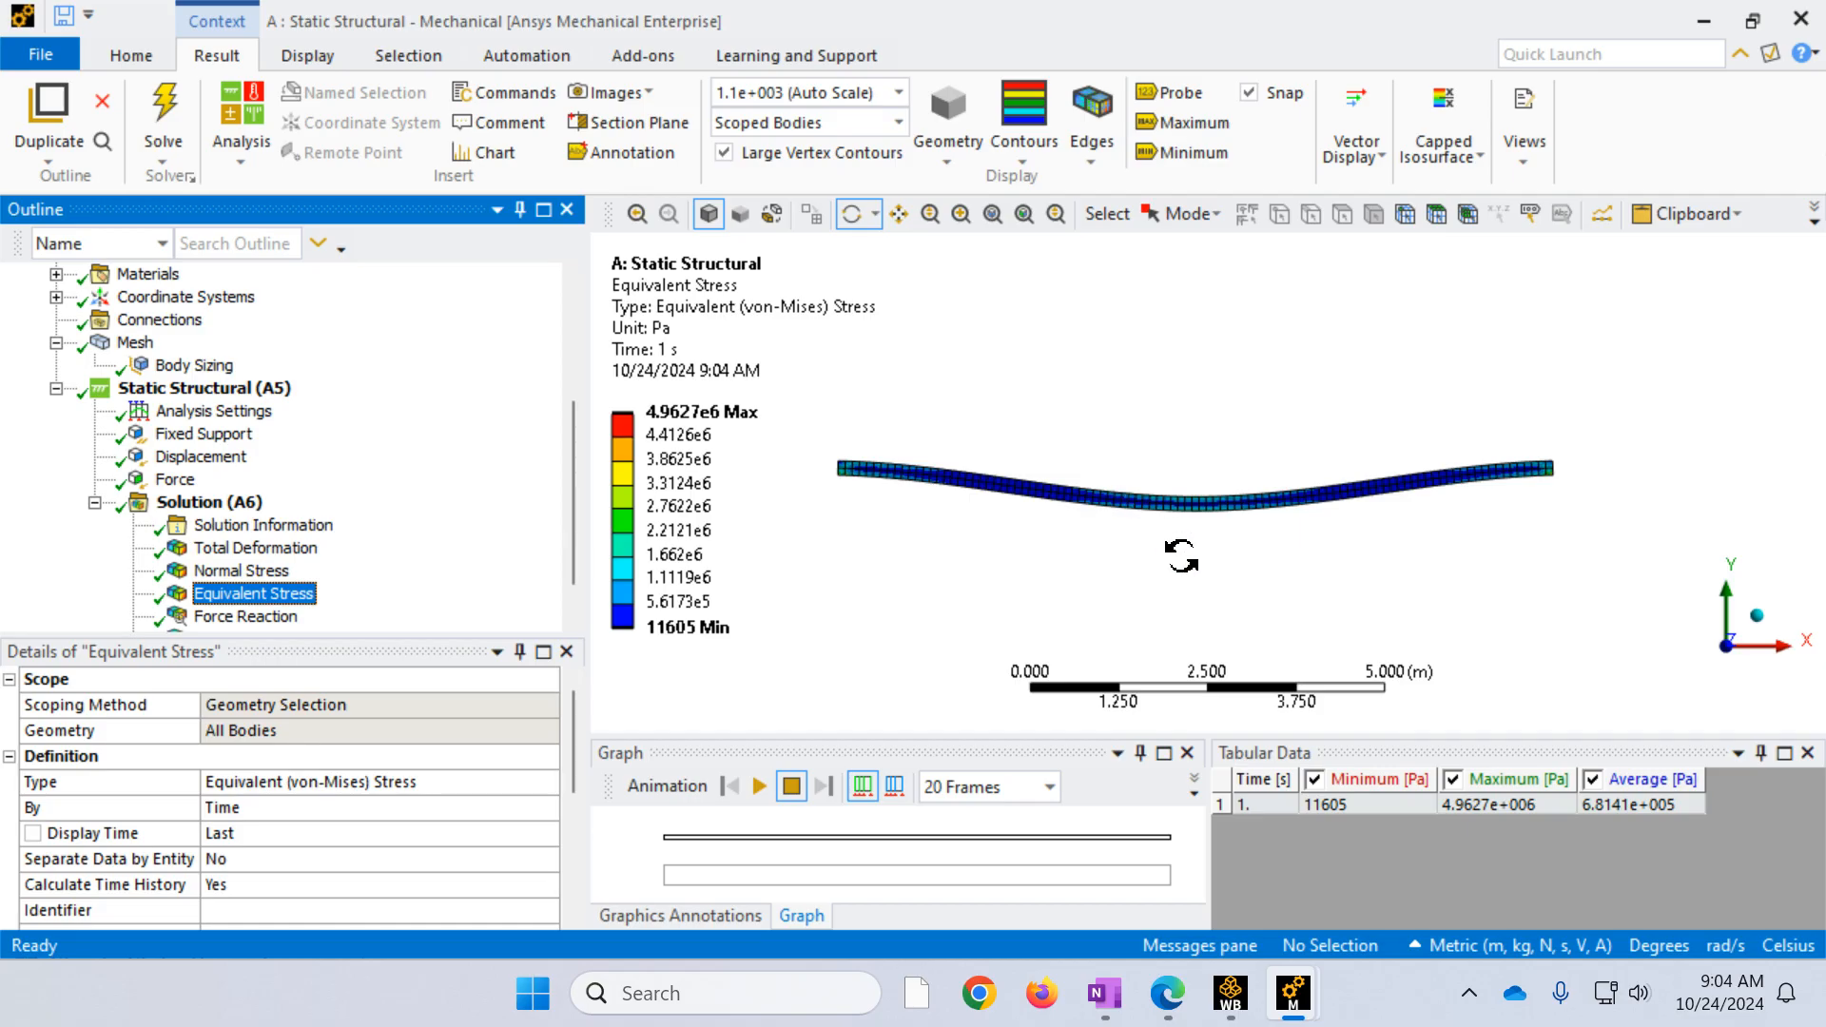
Step: Label the maximum on the equivalent stress plot and inspect its location at the lower corner of the beam's +X end
{"action": "left_click", "coordinate": [1169, 129]}
{"action": "scroll", "coordinate": [1549, 499], "scroll_direction": "up", "scroll_amount": 2}
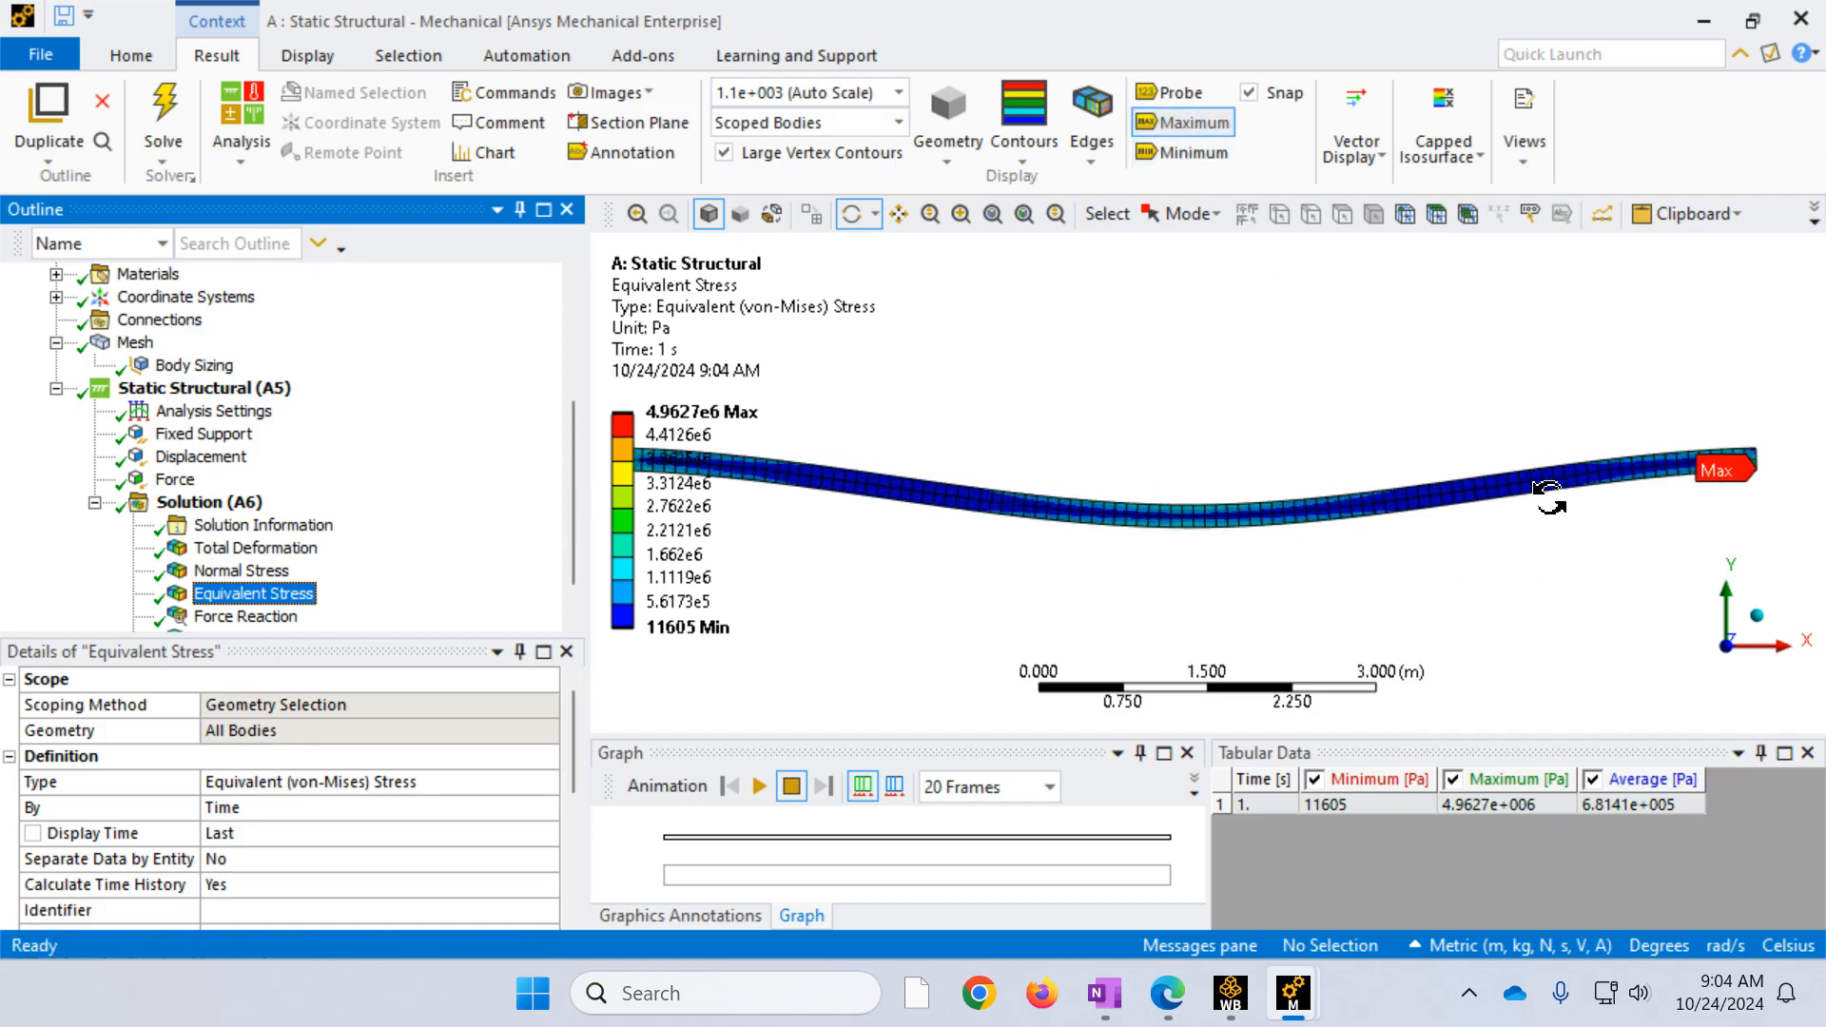
{"action": "scroll", "coordinate": [1700, 483], "scroll_direction": "down", "scroll_amount": 3}
{"action": "right_click_drag", "start_coordinate": [1619, 553], "coordinate": [1530, 422]}
{"action": "right_click_drag", "start_coordinate": [1227, 471], "coordinate": [1174, 408]}
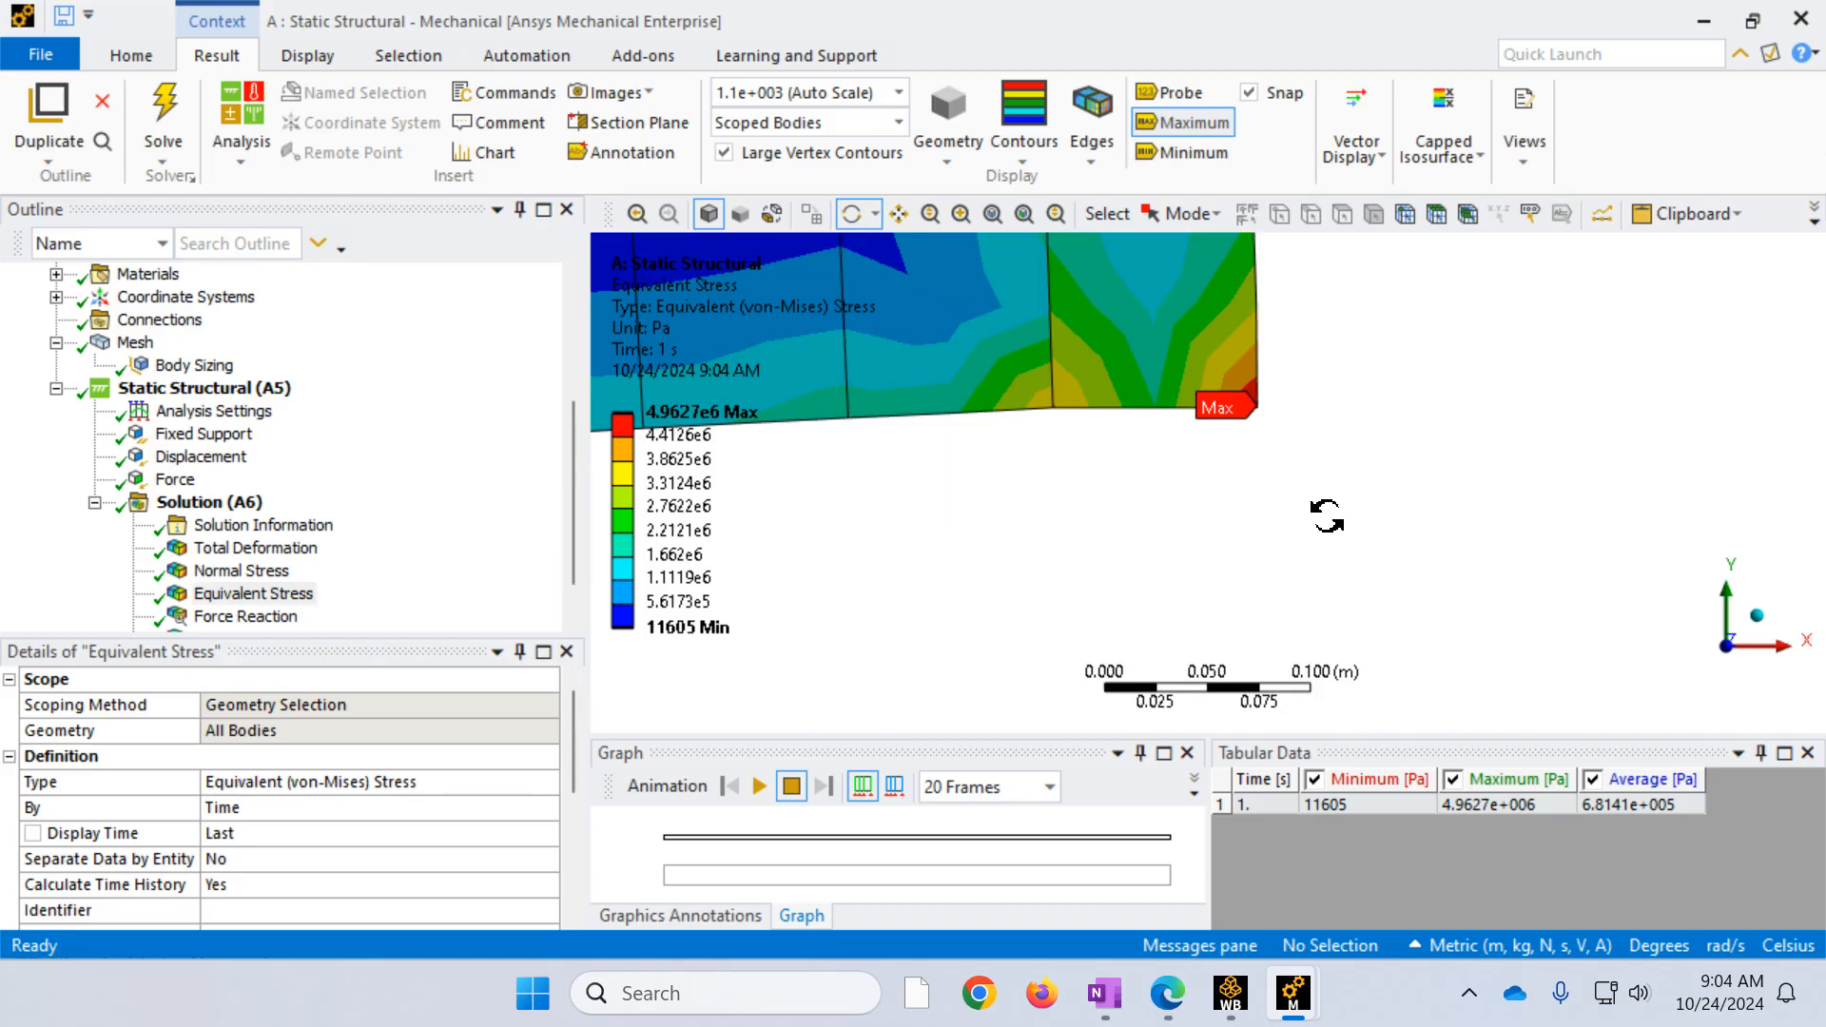
Step: Examine the equivalent stress distribution along the beam and through its depth at midspan
{"action": "scroll", "coordinate": [1327, 516], "scroll_direction": "down", "scroll_amount": 5}
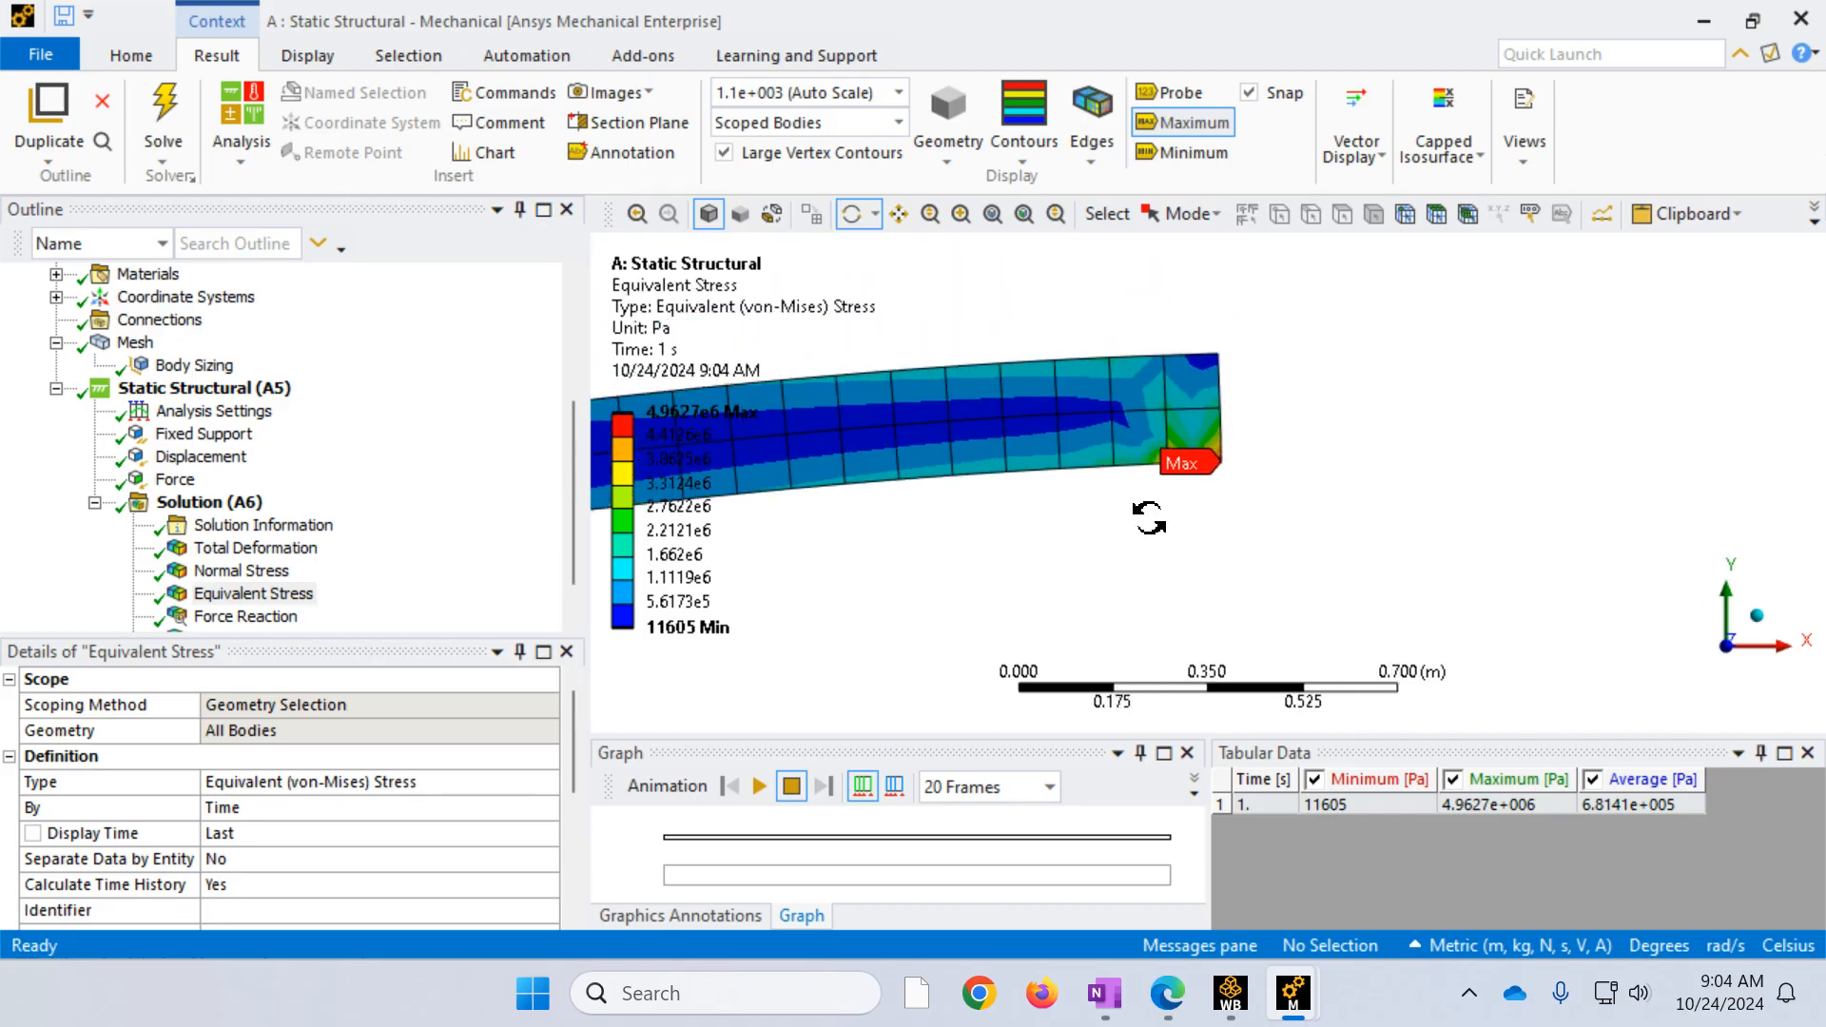
{"action": "scroll", "coordinate": [1149, 517], "scroll_direction": "down", "scroll_amount": 1}
{"action": "scroll", "coordinate": [1148, 518], "scroll_direction": "down", "scroll_amount": 1}
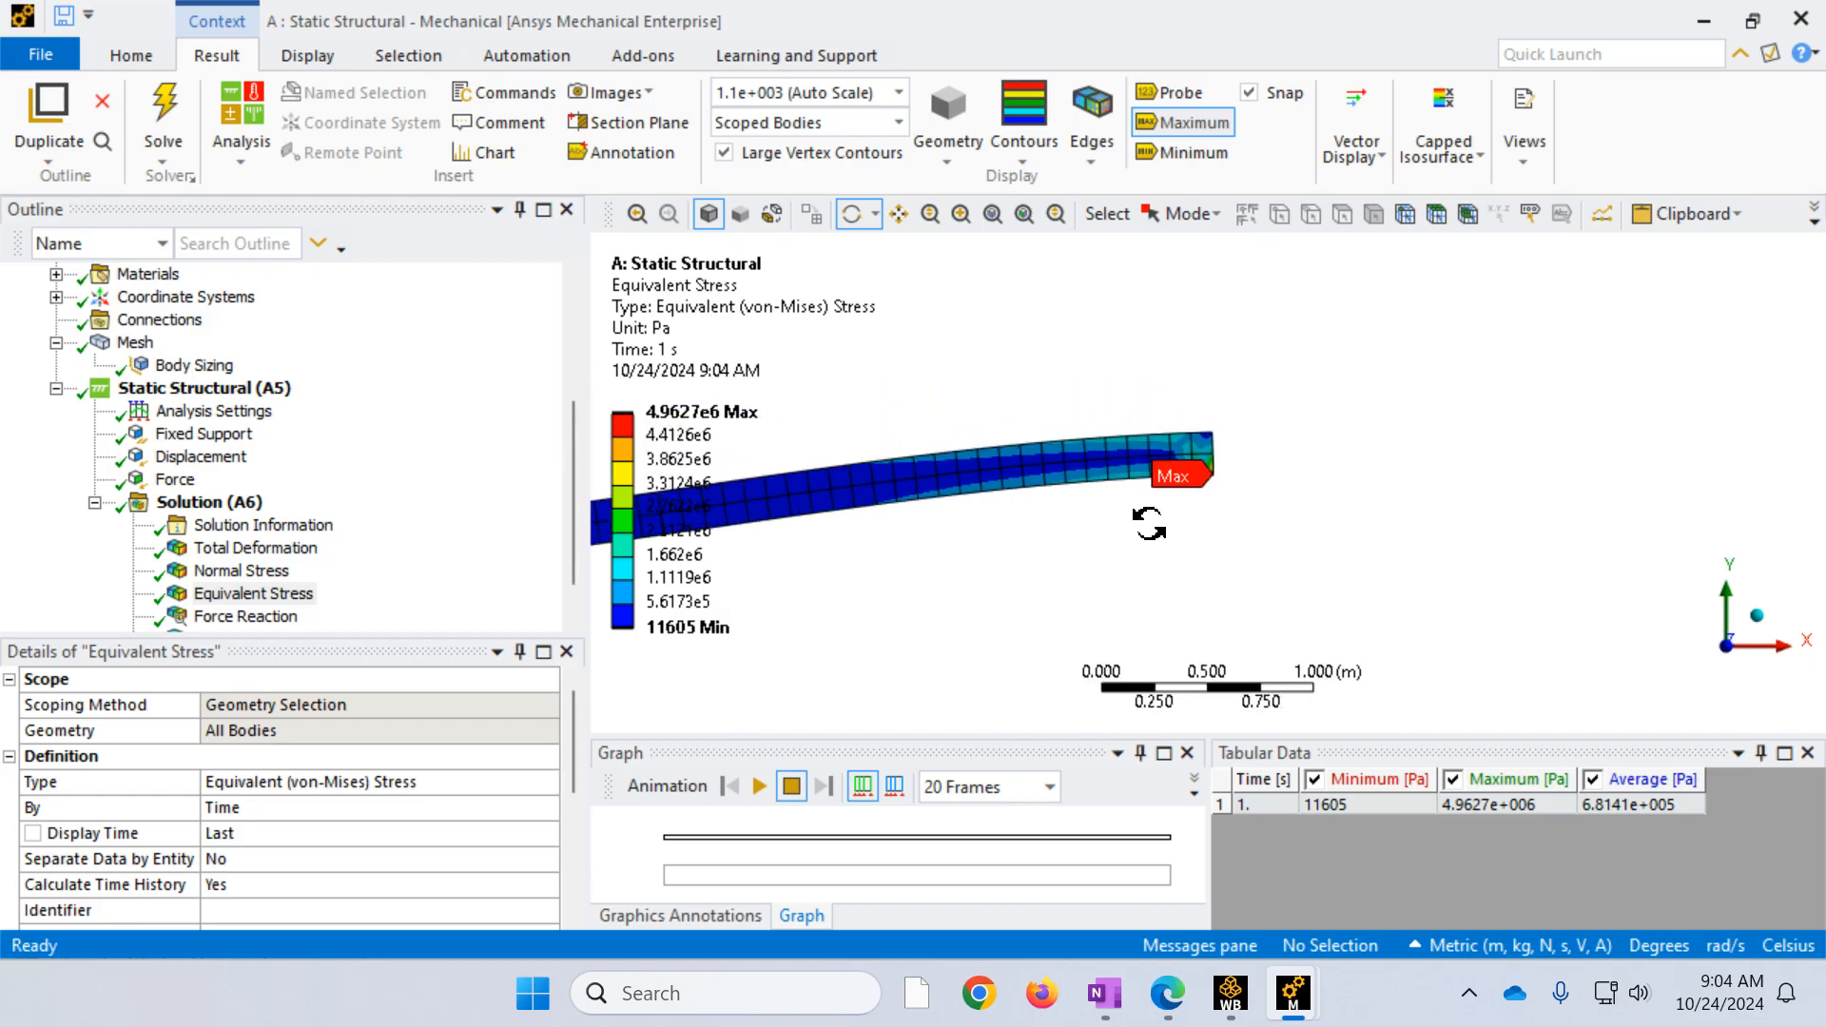
{"action": "scroll", "coordinate": [1149, 522], "scroll_direction": "down", "scroll_amount": 1}
{"action": "scroll", "coordinate": [1053, 444], "scroll_direction": "down", "scroll_amount": 1}
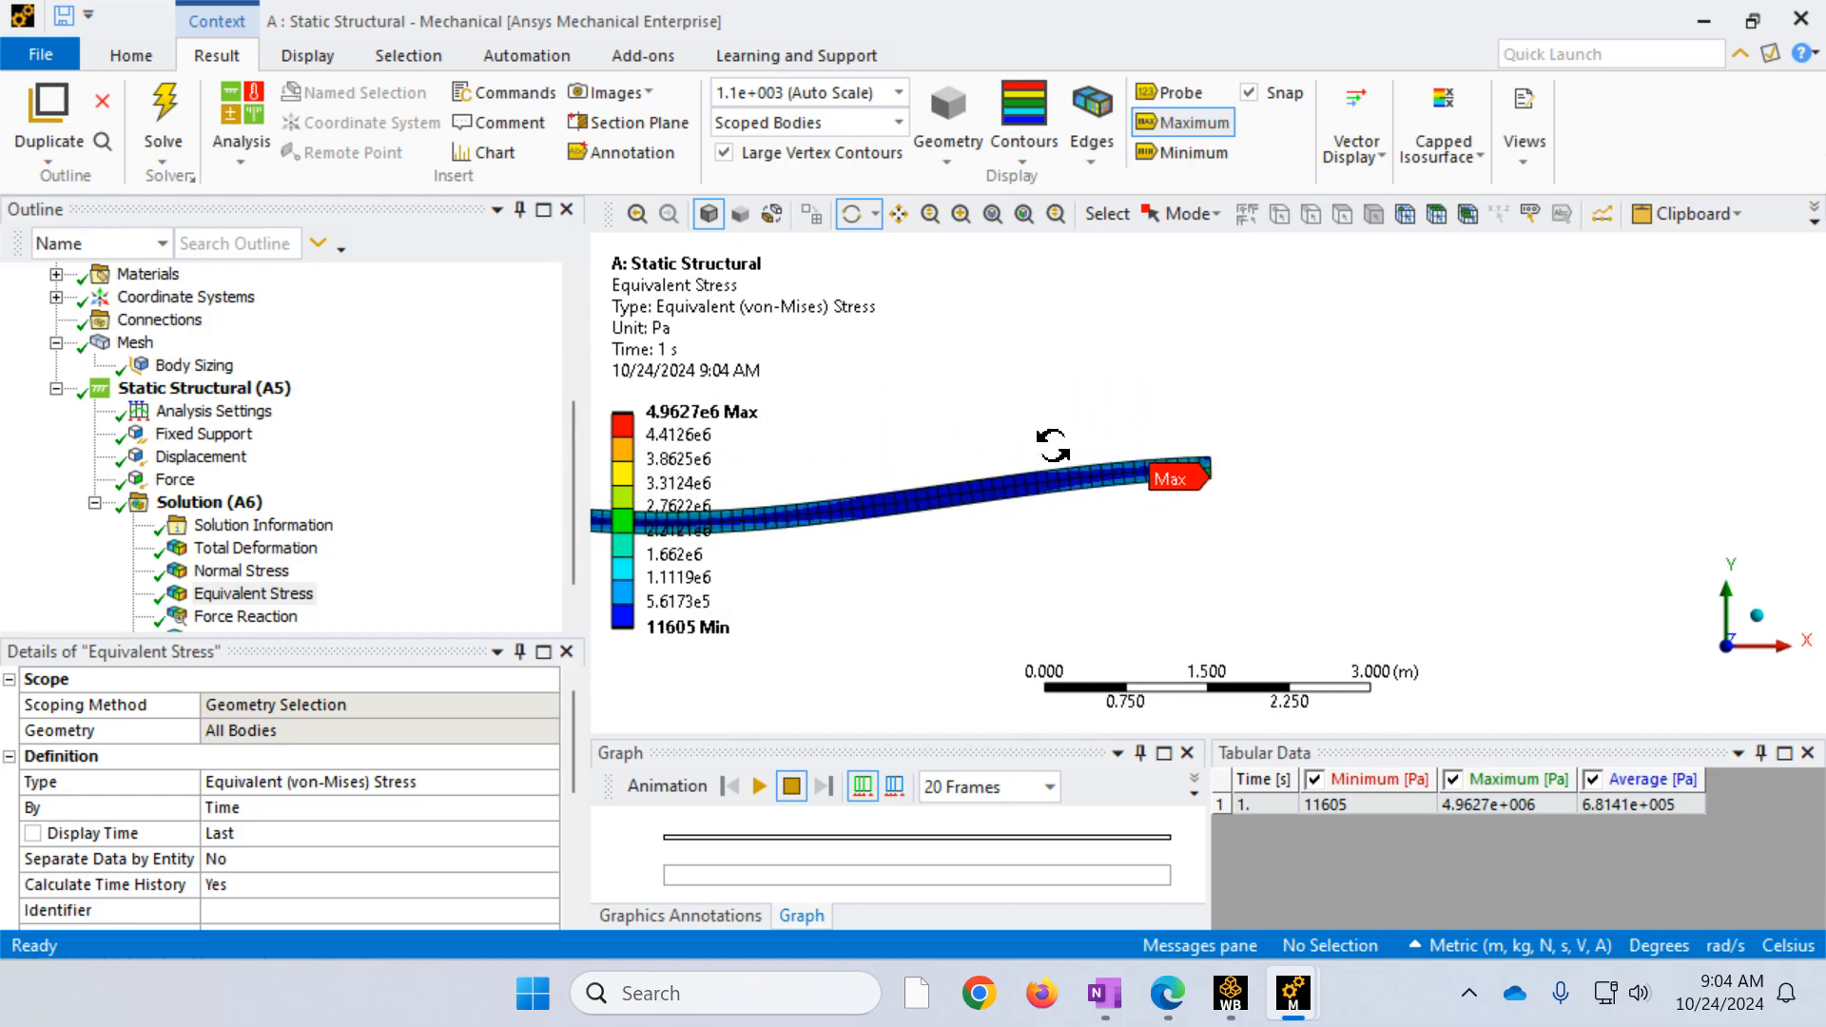
{"action": "scroll", "coordinate": [904, 587], "scroll_direction": "down", "scroll_amount": 2}
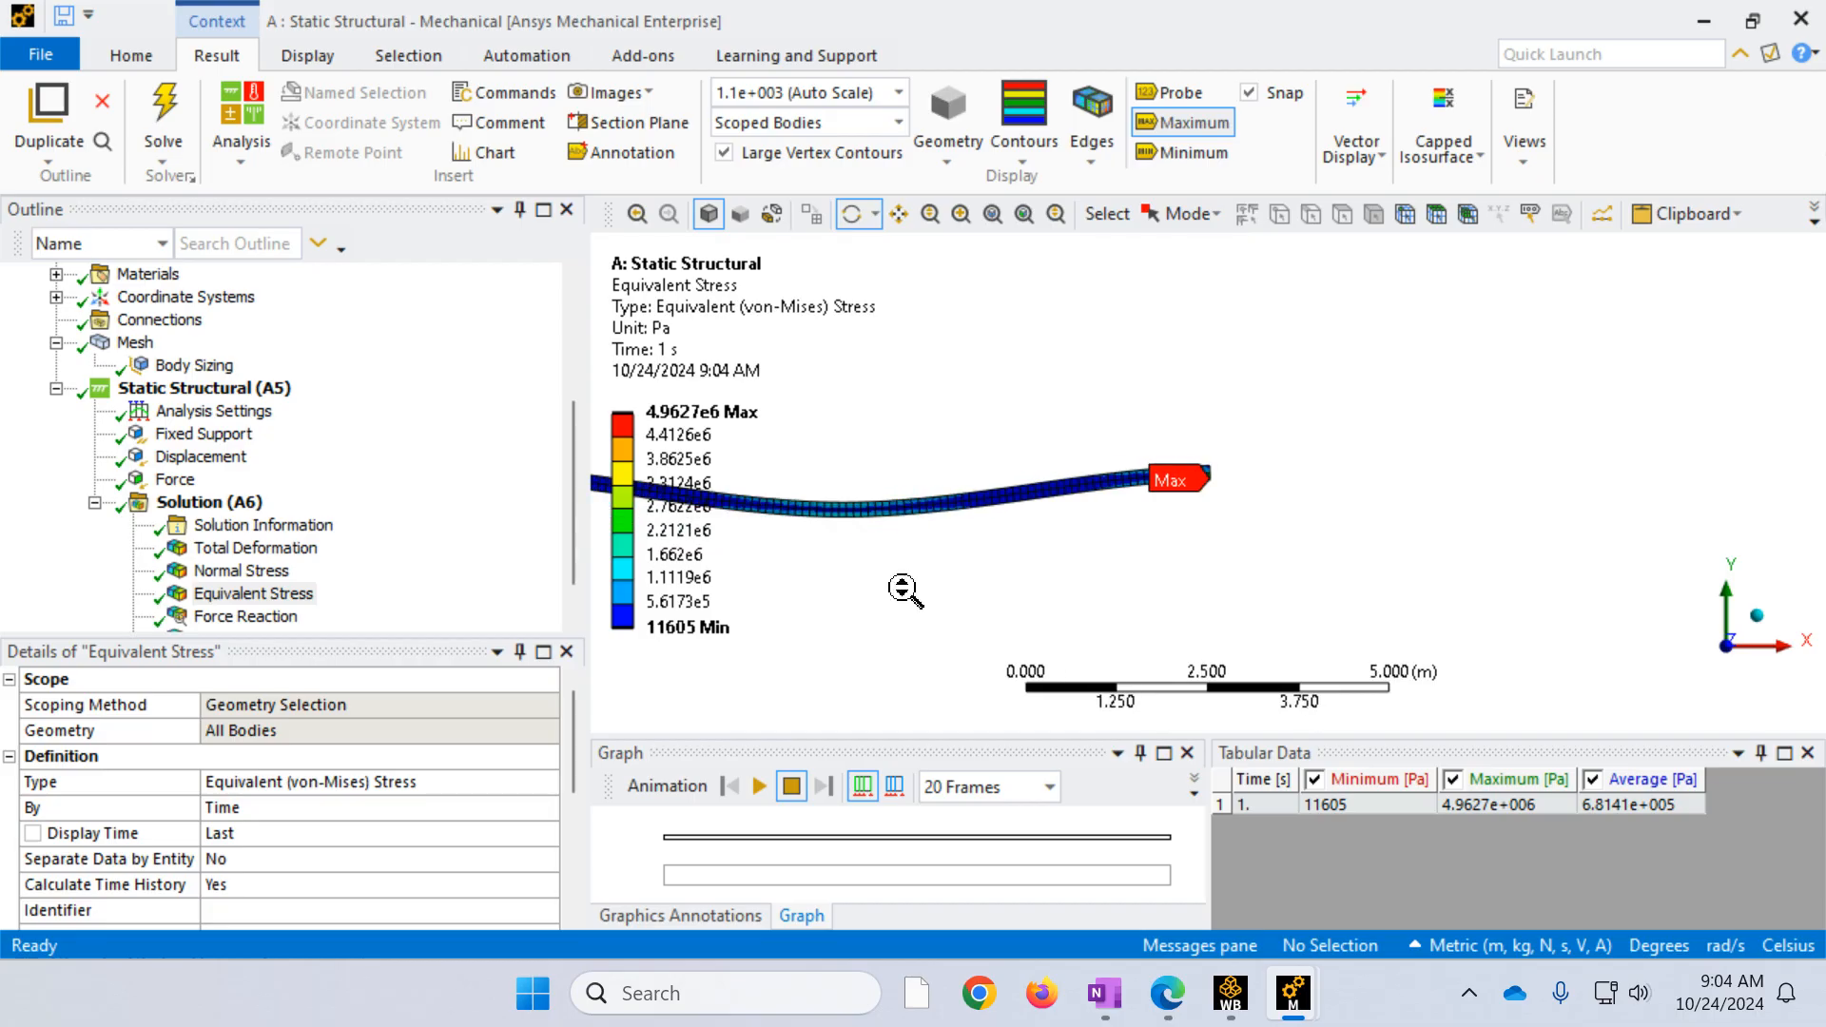
{"action": "scroll", "coordinate": [922, 549], "scroll_direction": "down", "scroll_amount": 1}
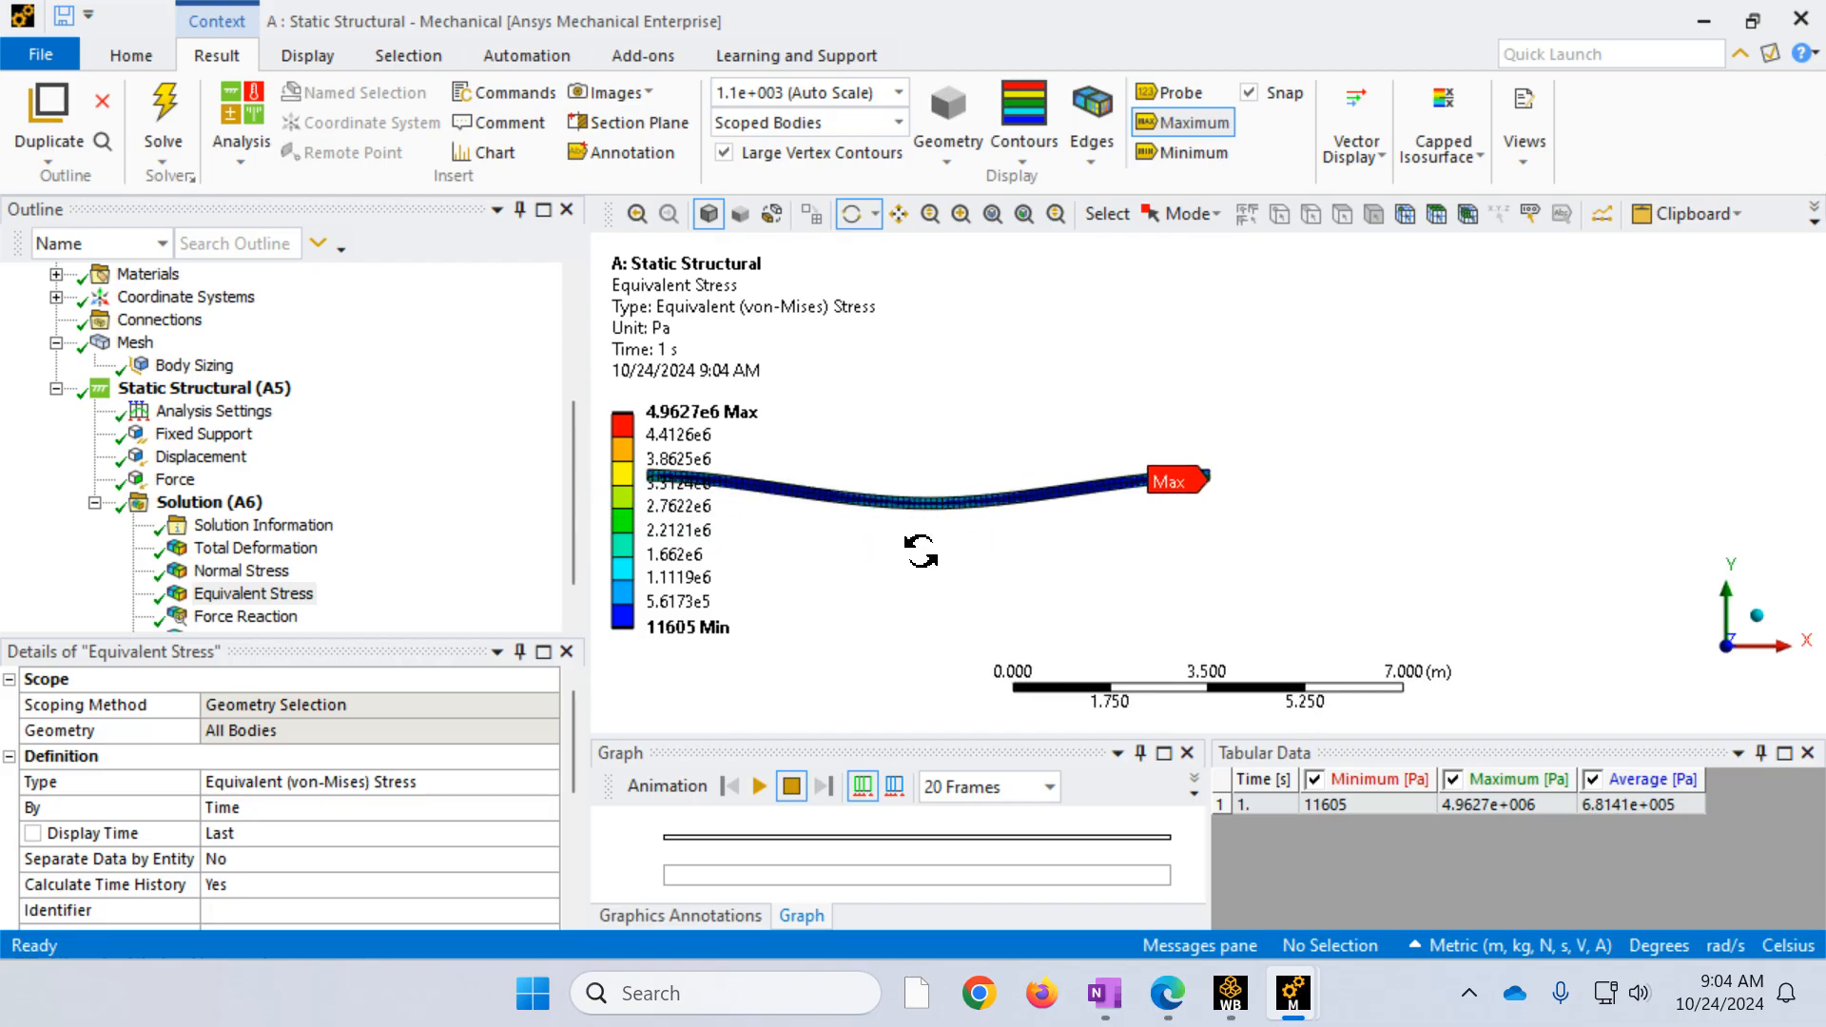
{"action": "right_click_drag", "start_coordinate": [986, 545], "coordinate": [897, 461]}
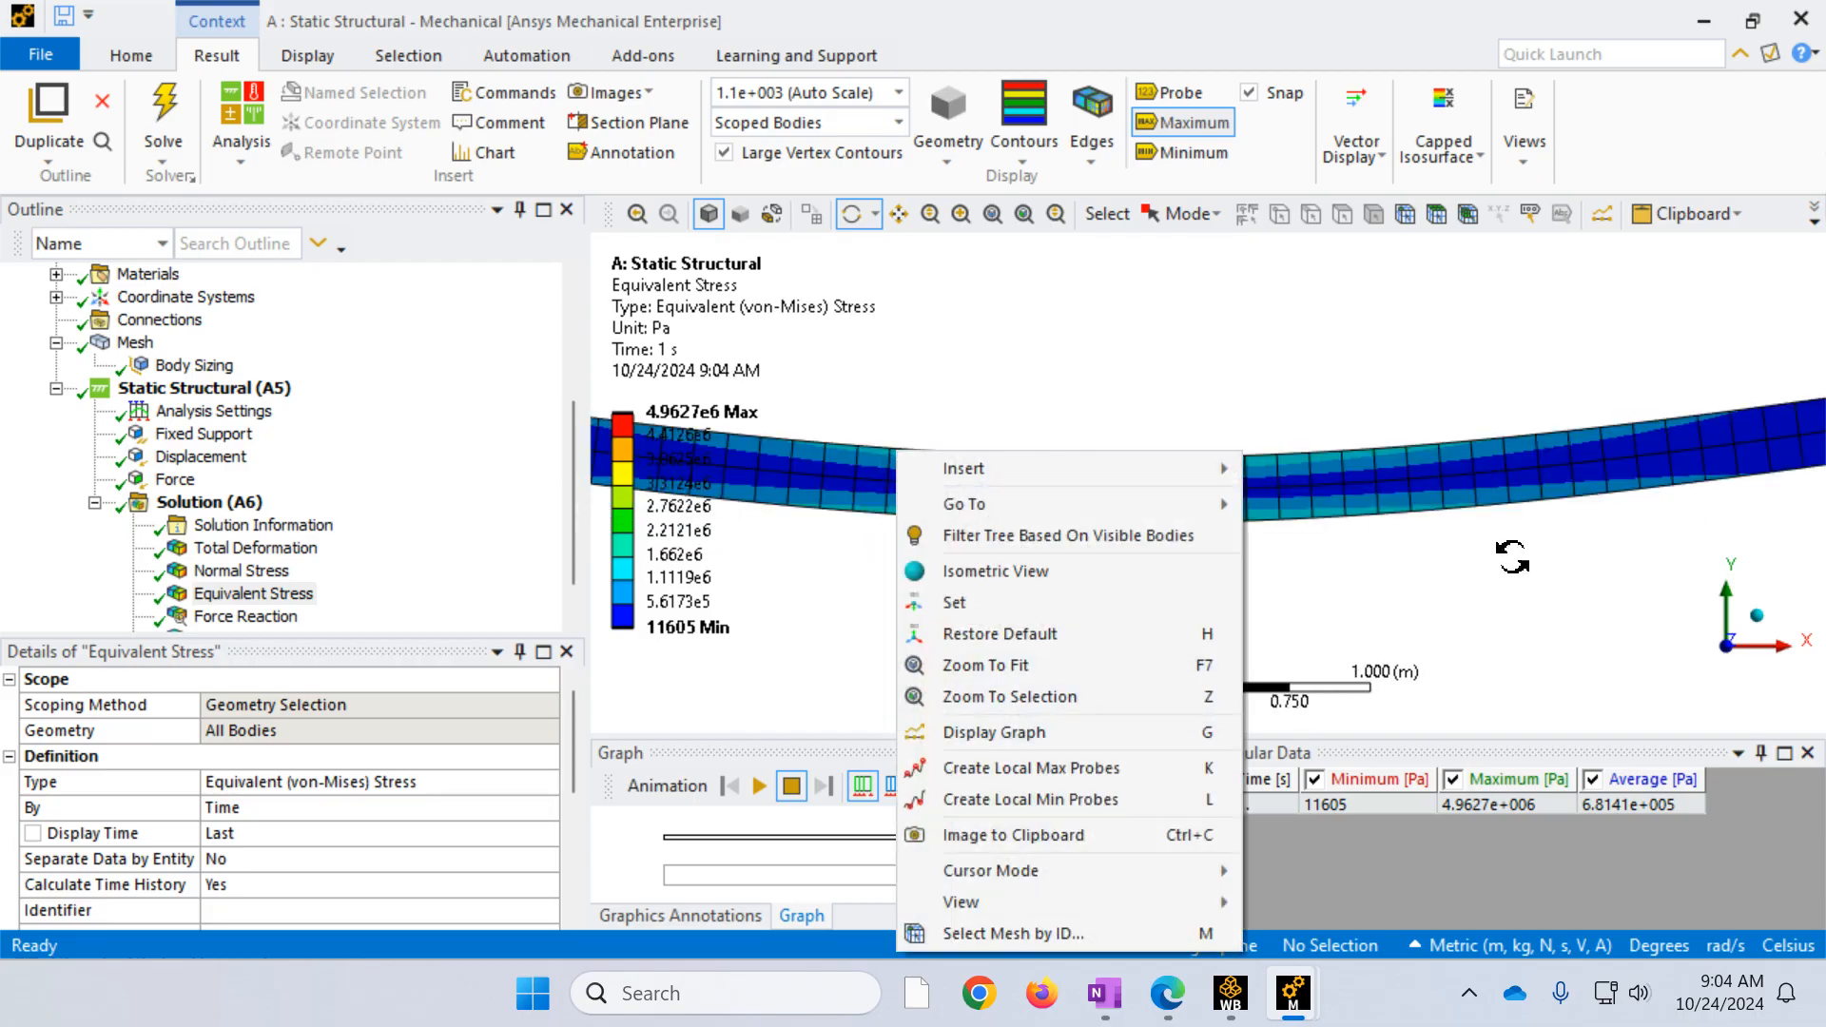
{"action": "left_click", "coordinate": [1443, 610]}
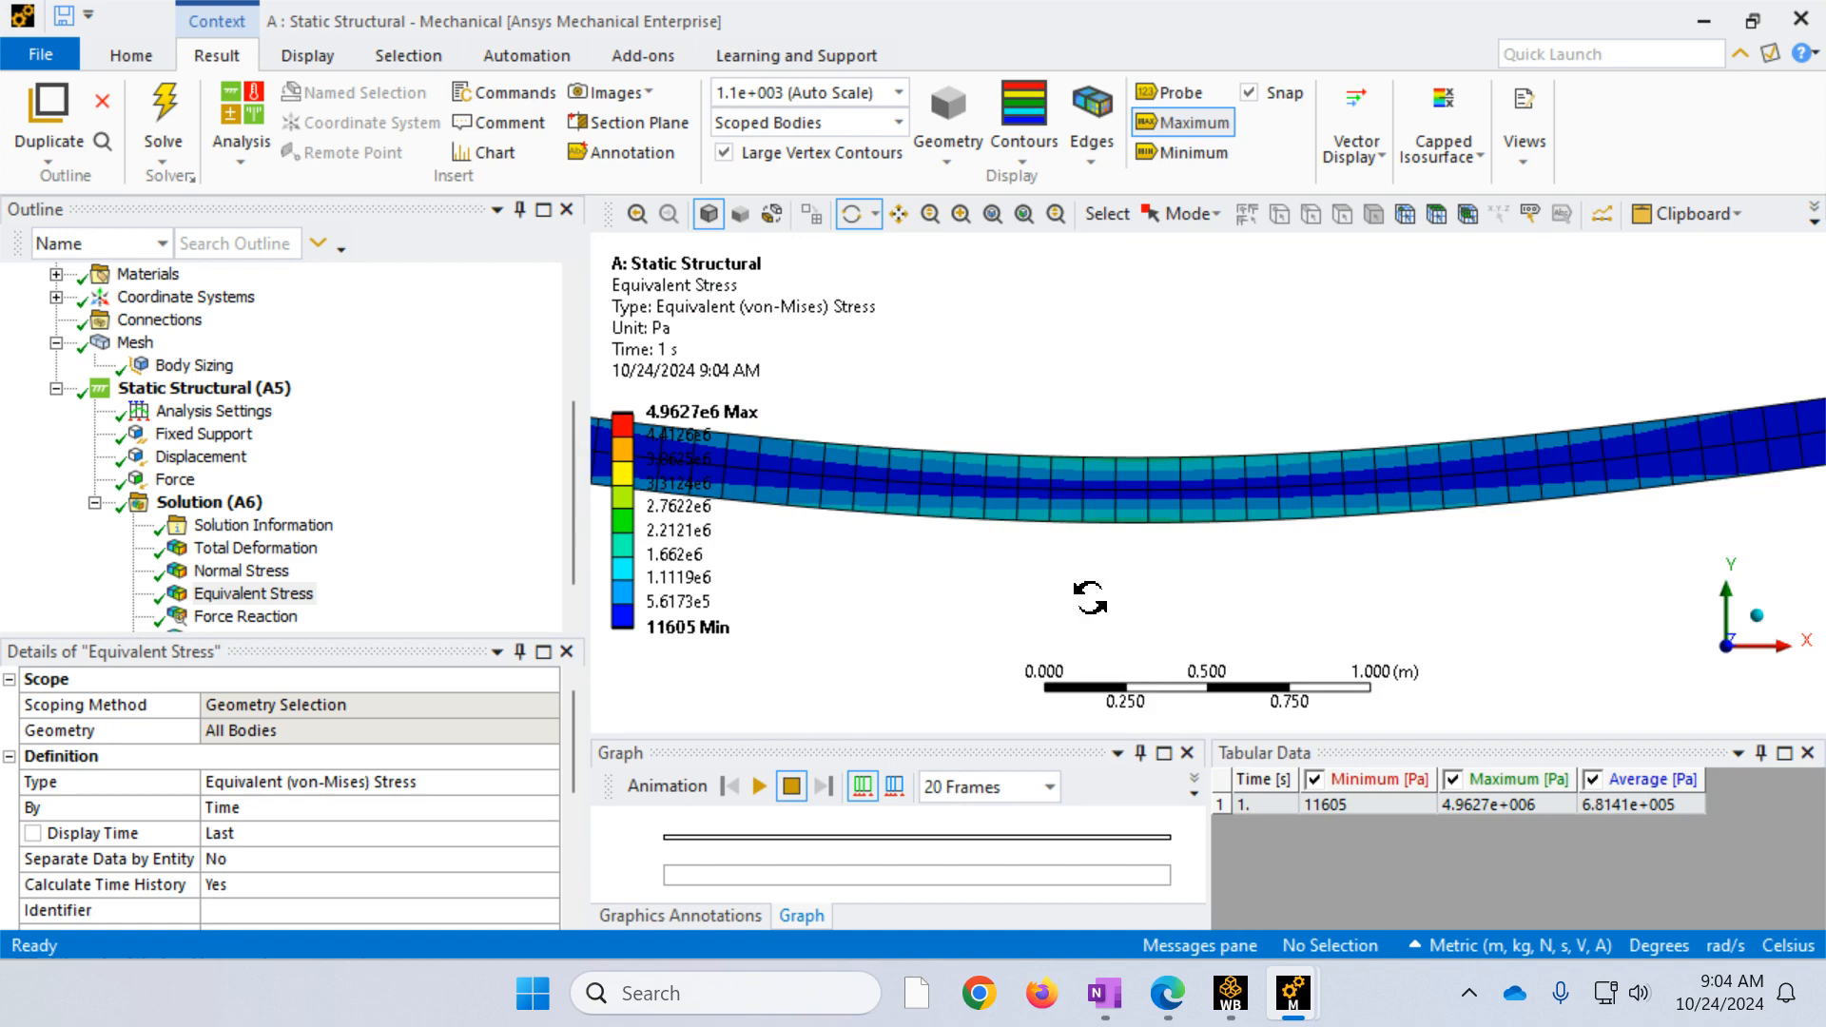
{"action": "scroll", "coordinate": [1182, 561], "scroll_direction": "down", "scroll_amount": 4}
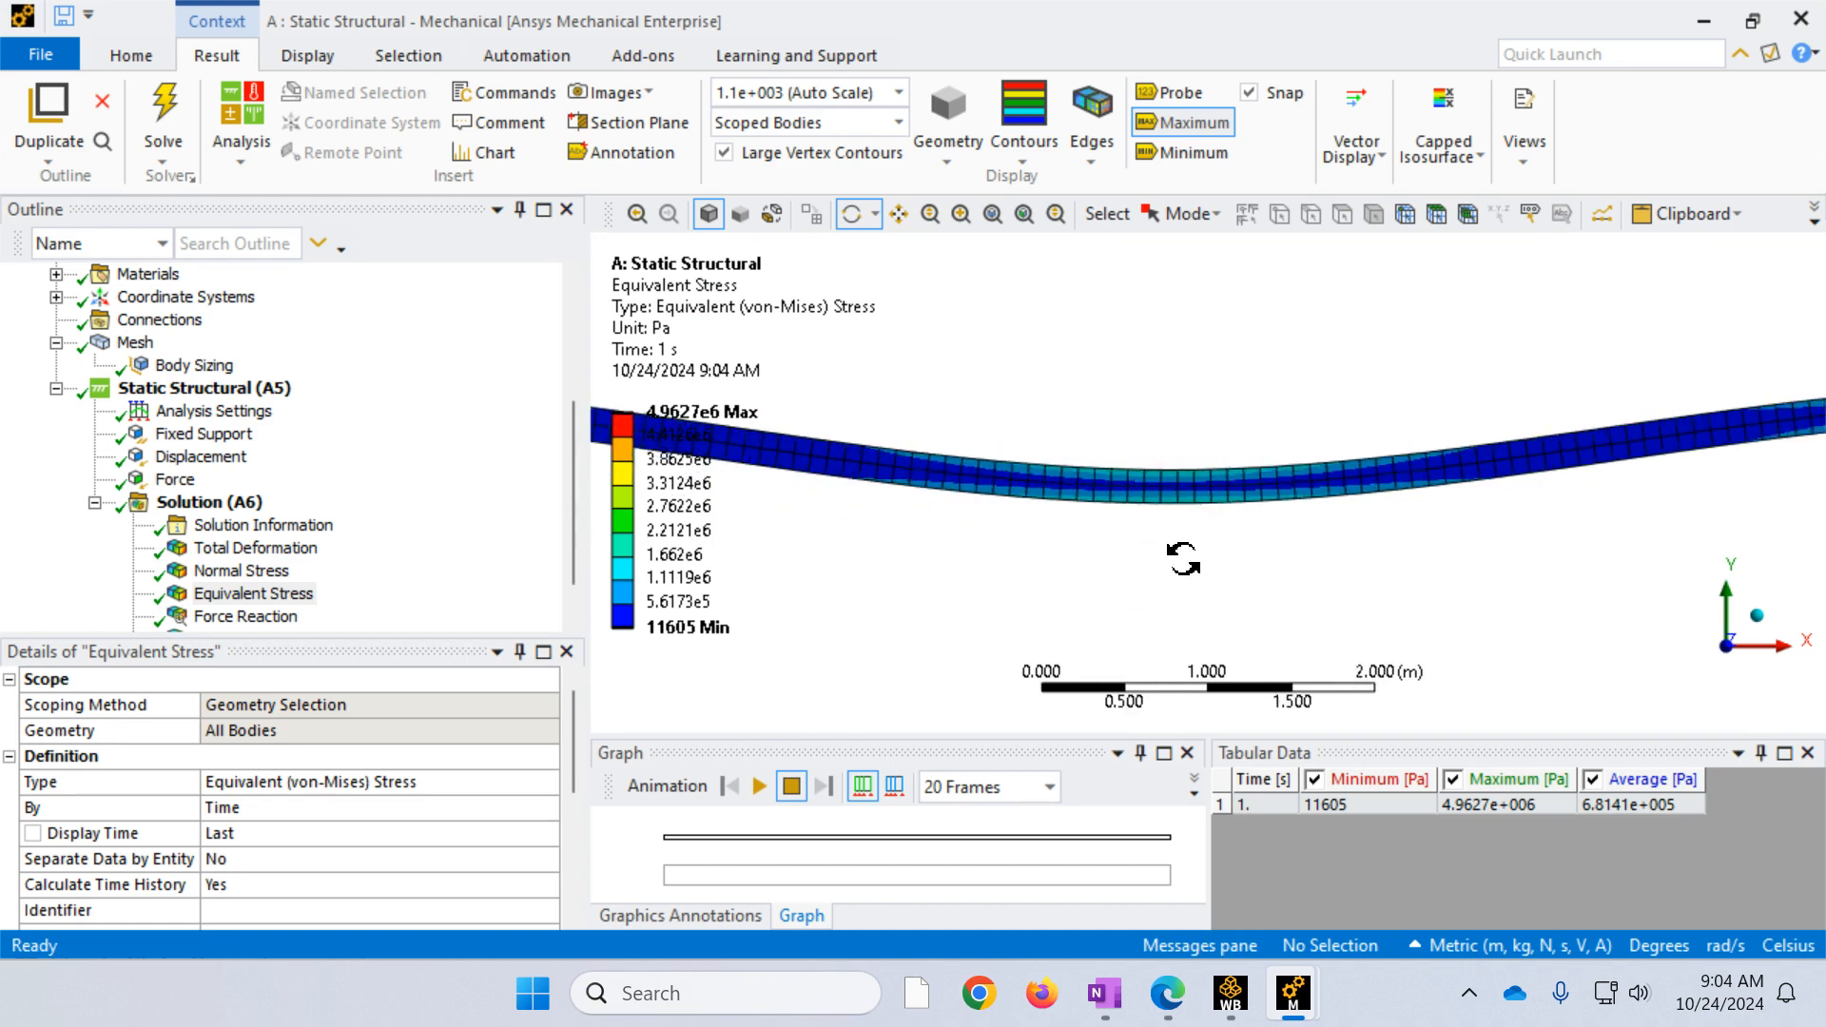
{"action": "scroll", "coordinate": [1202, 555], "scroll_direction": "up", "scroll_amount": 2}
{"action": "right_click_drag", "start_coordinate": [1202, 554], "coordinate": [1138, 411]}
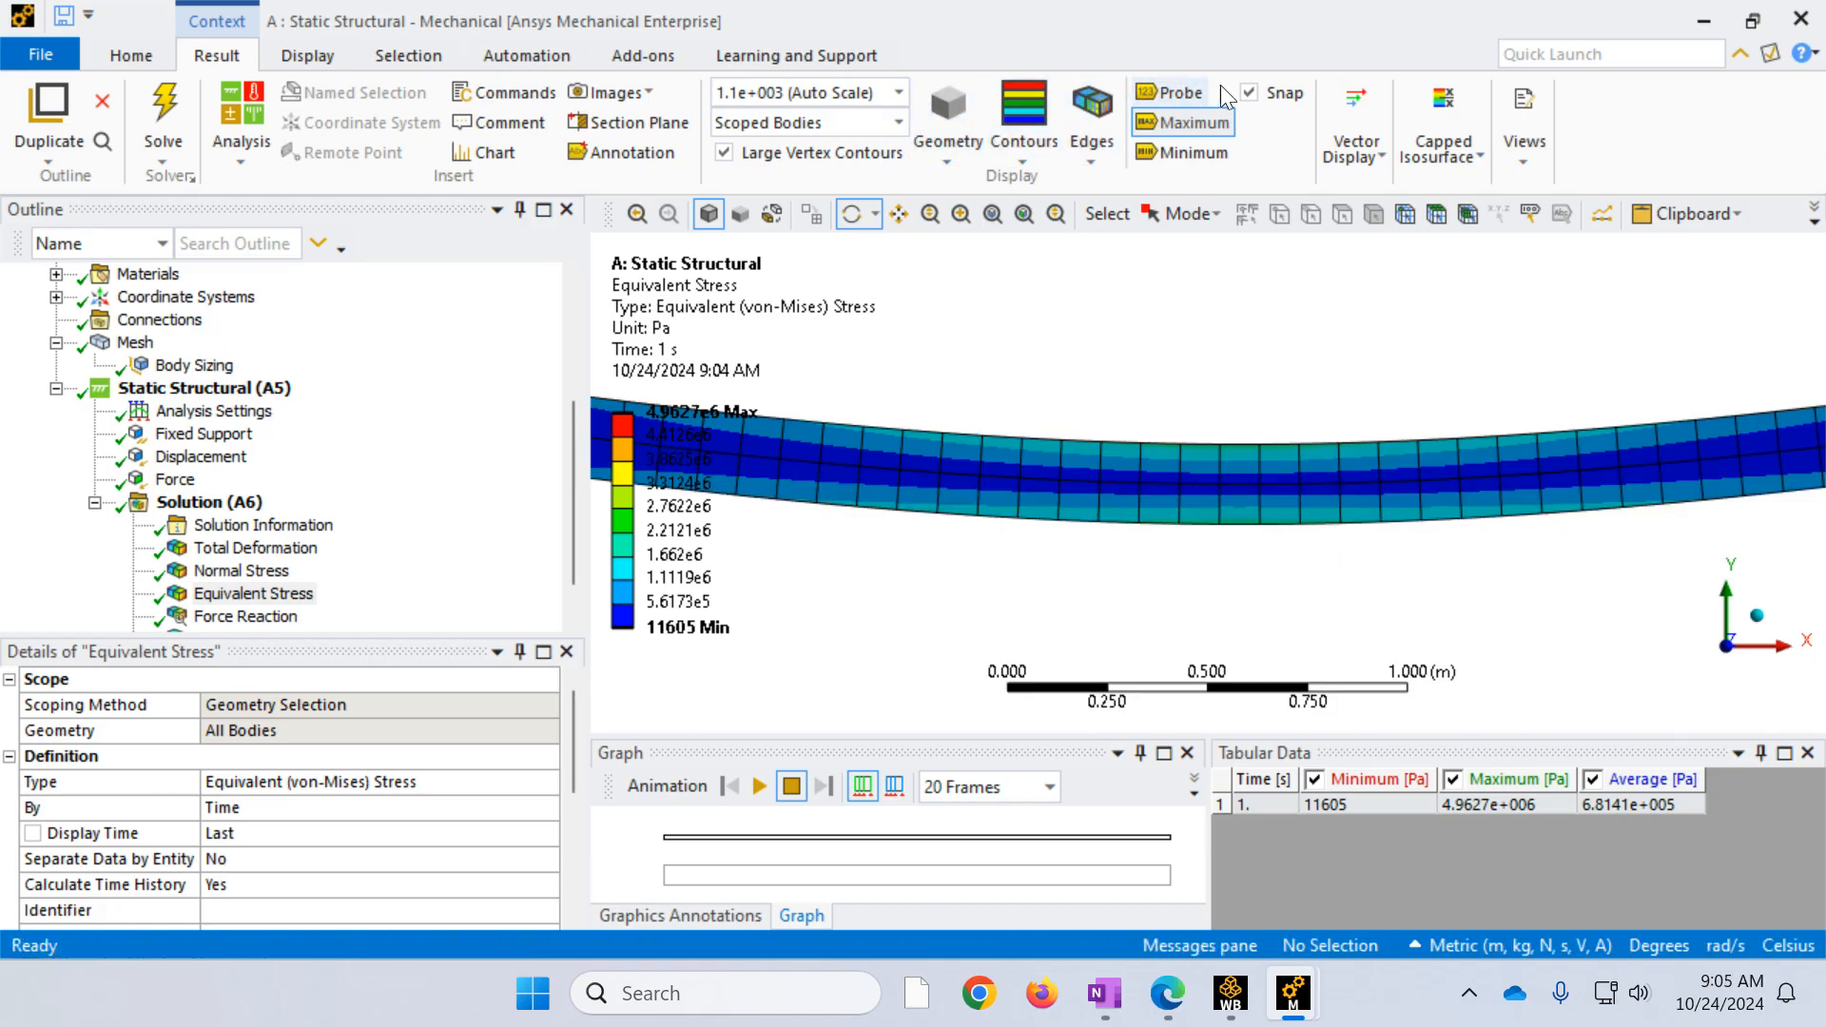
Step: Place equivalent stress probe labels on the bottom and top edge nodes near midspan, with the whole beam in view
{"action": "left_click", "coordinate": [1177, 92]}
{"action": "mouse_move", "coordinate": [1227, 531]}
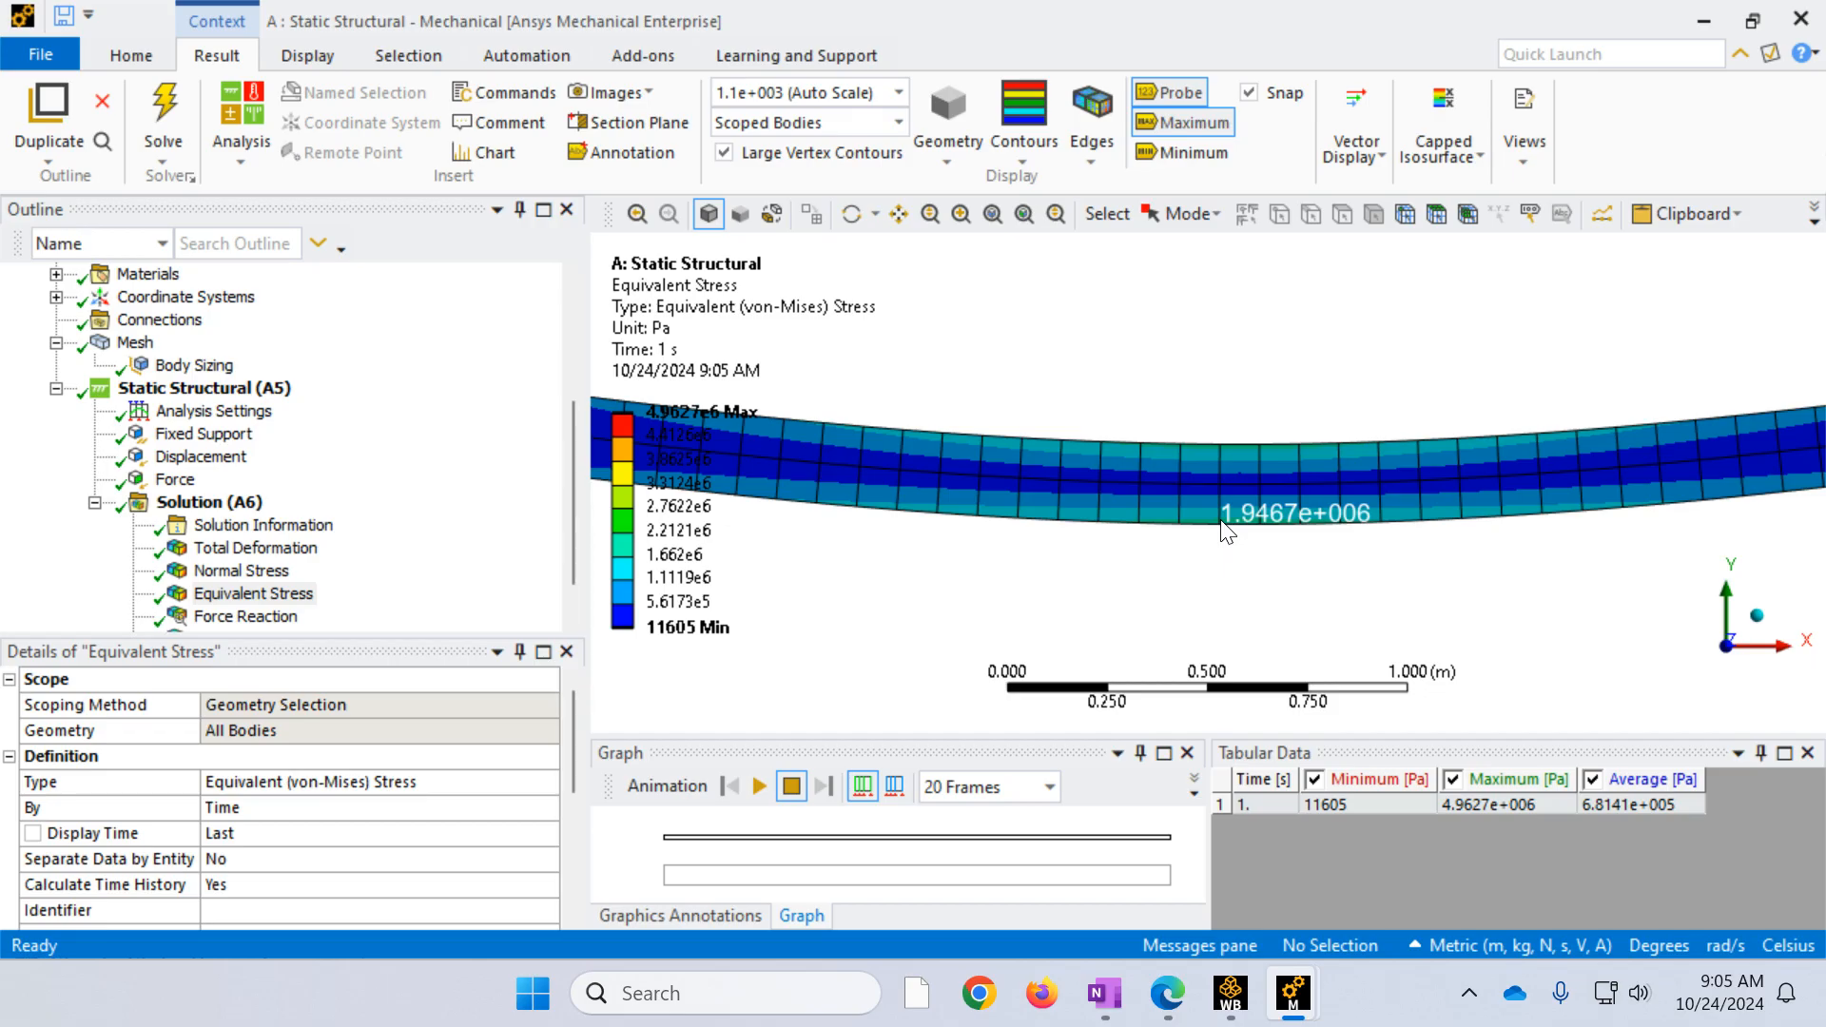
{"action": "left_click", "coordinate": [1224, 529]}
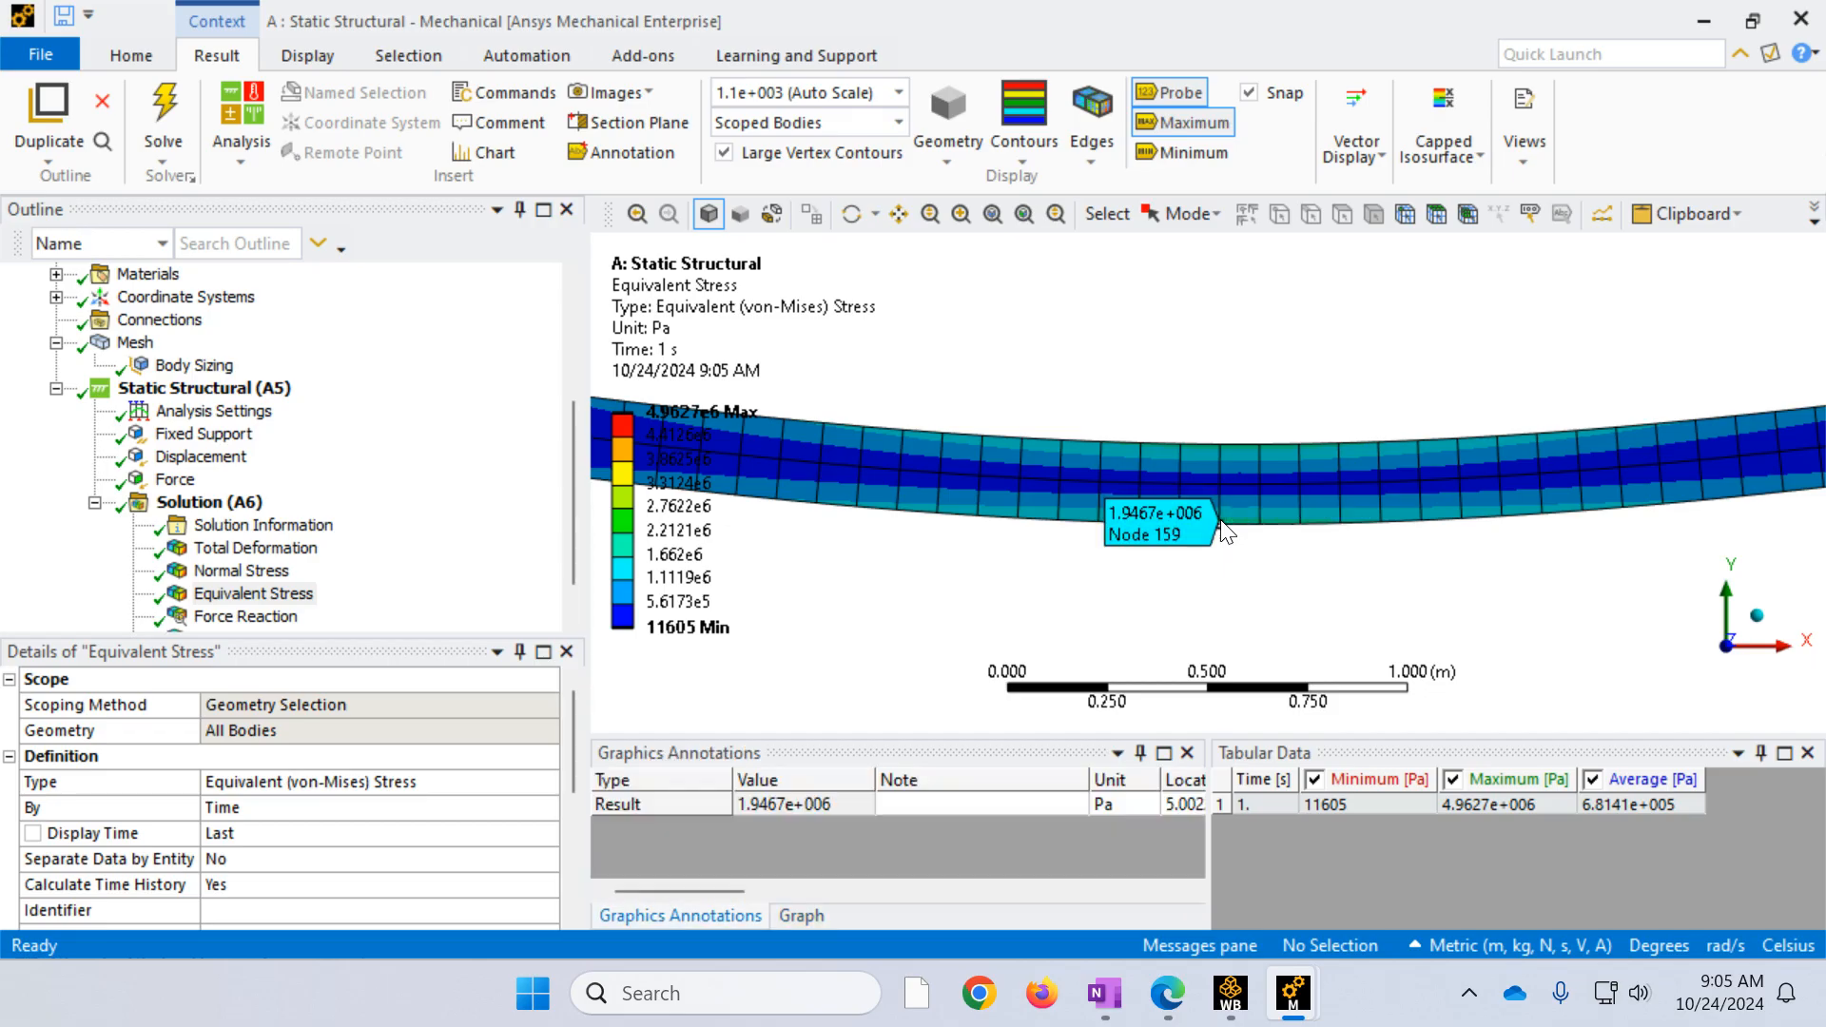
{"action": "left_click", "coordinate": [1219, 445]}
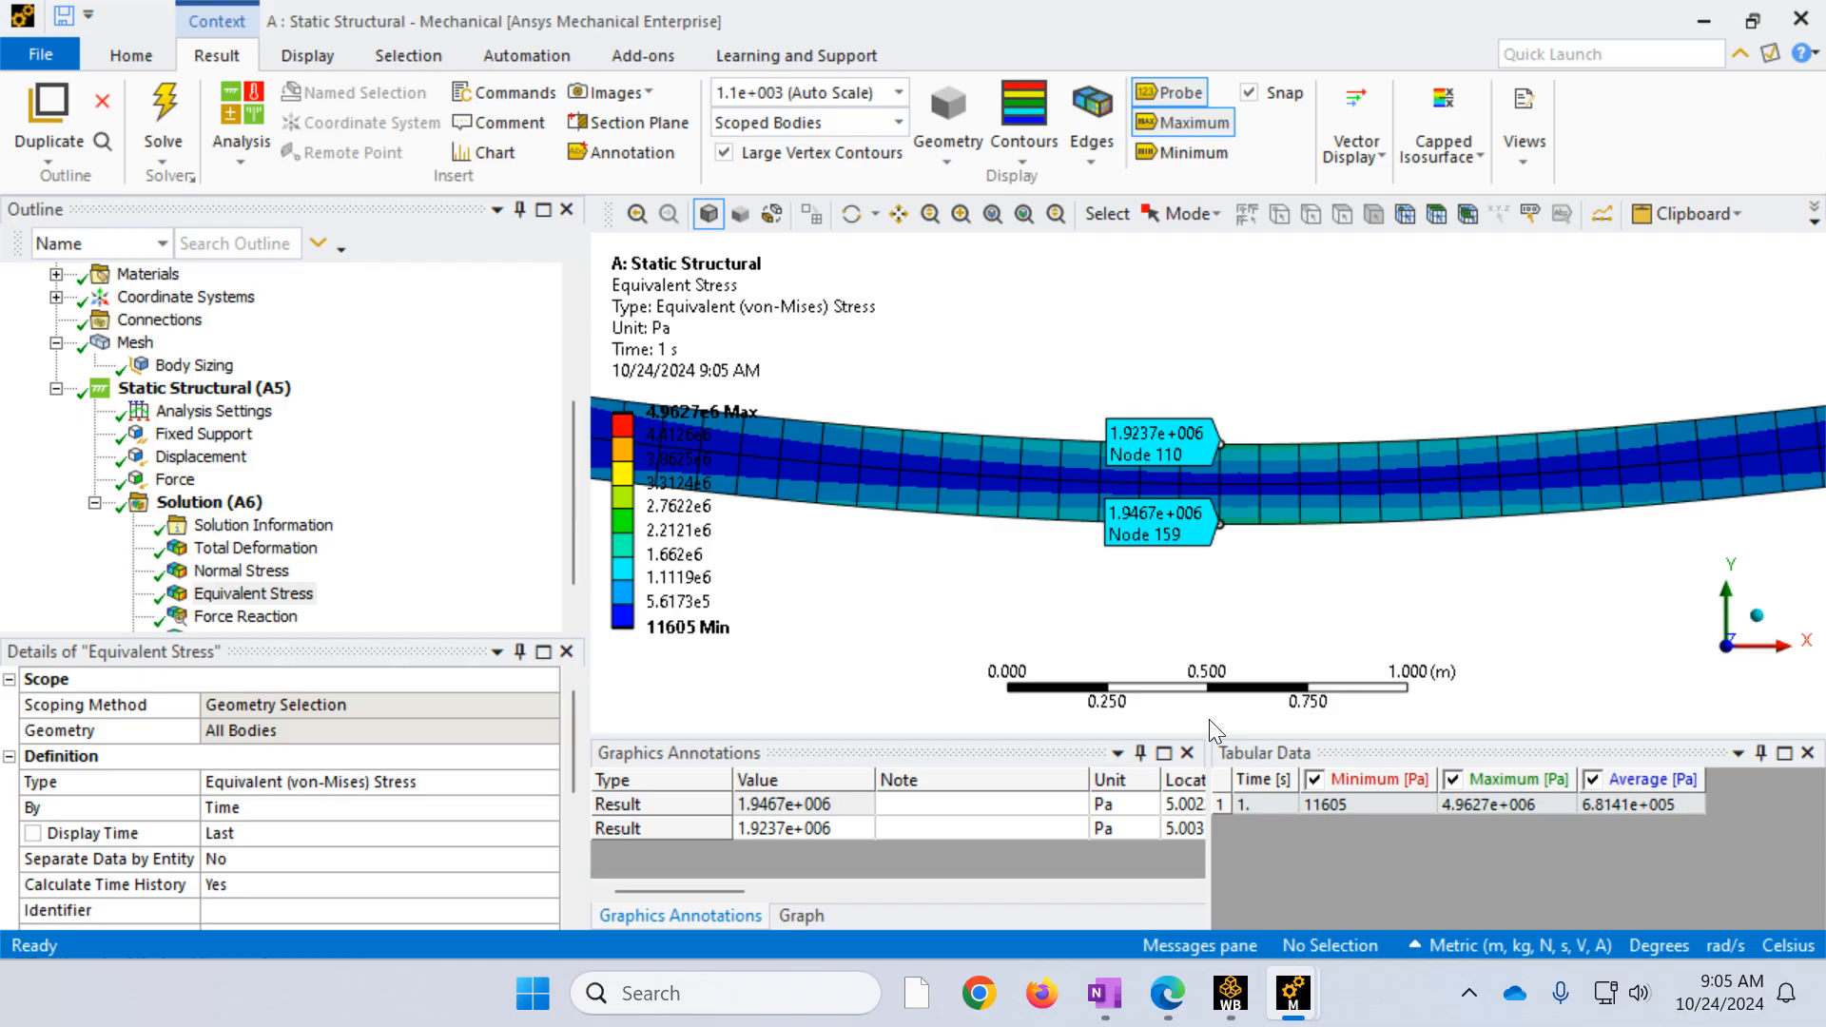
{"action": "scroll", "coordinate": [1113, 526], "scroll_direction": "down", "scroll_amount": 2}
{"action": "scroll", "coordinate": [1110, 523], "scroll_direction": "down", "scroll_amount": 2}
{"action": "scroll", "coordinate": [1117, 535], "scroll_direction": "down", "scroll_amount": 2}
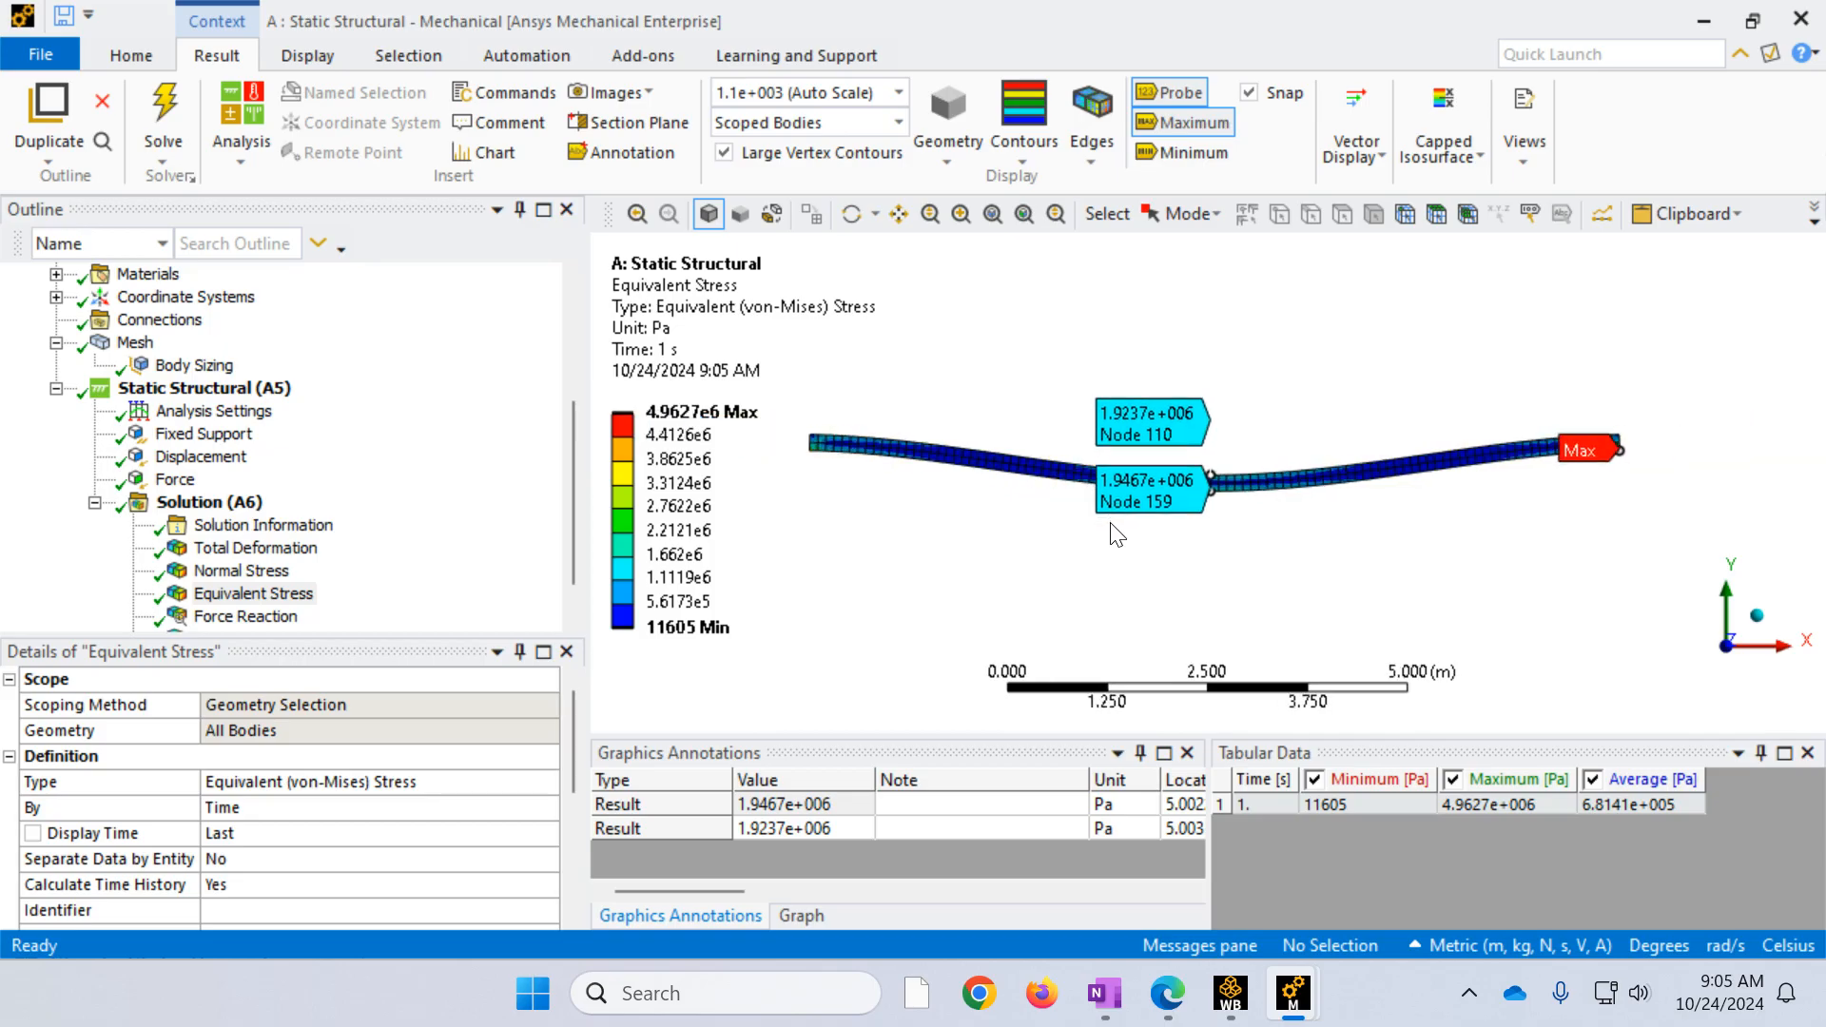